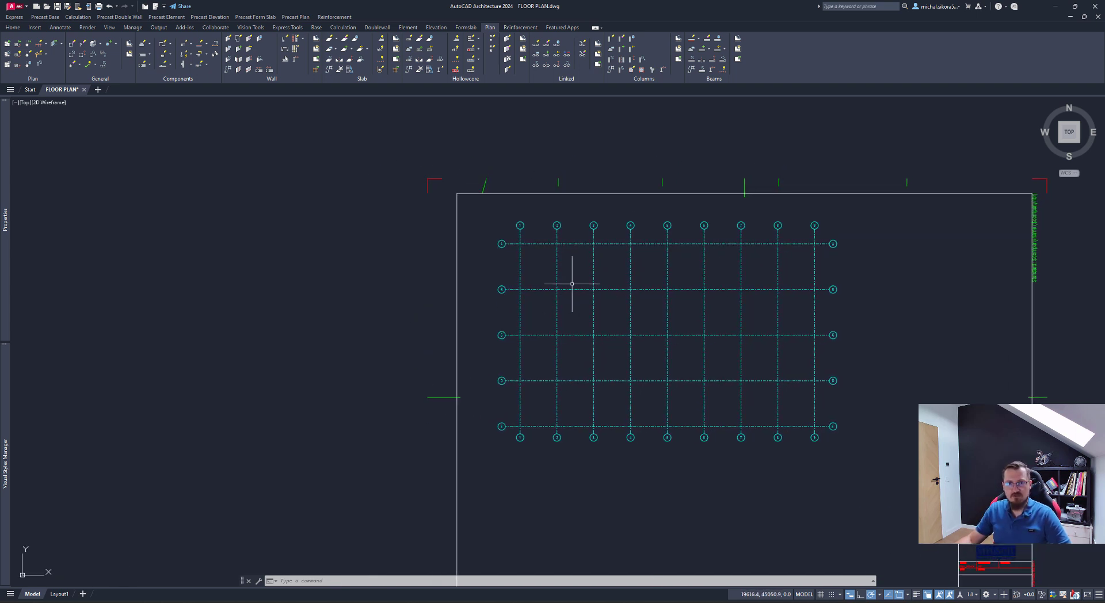
# - Start a new column with rectangular section RC50X50 and reinforcement template L6109+L8109+425
pyautogui.moveTo(601, 139); pyautogui.dragTo(559, 148, button='middle')
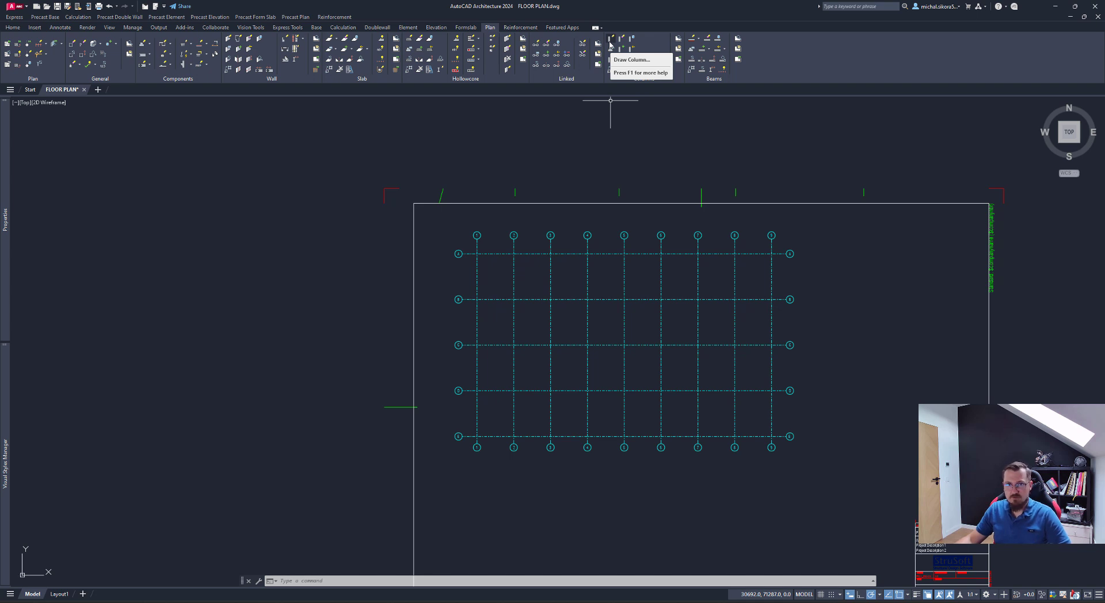
pyautogui.click(610, 41)
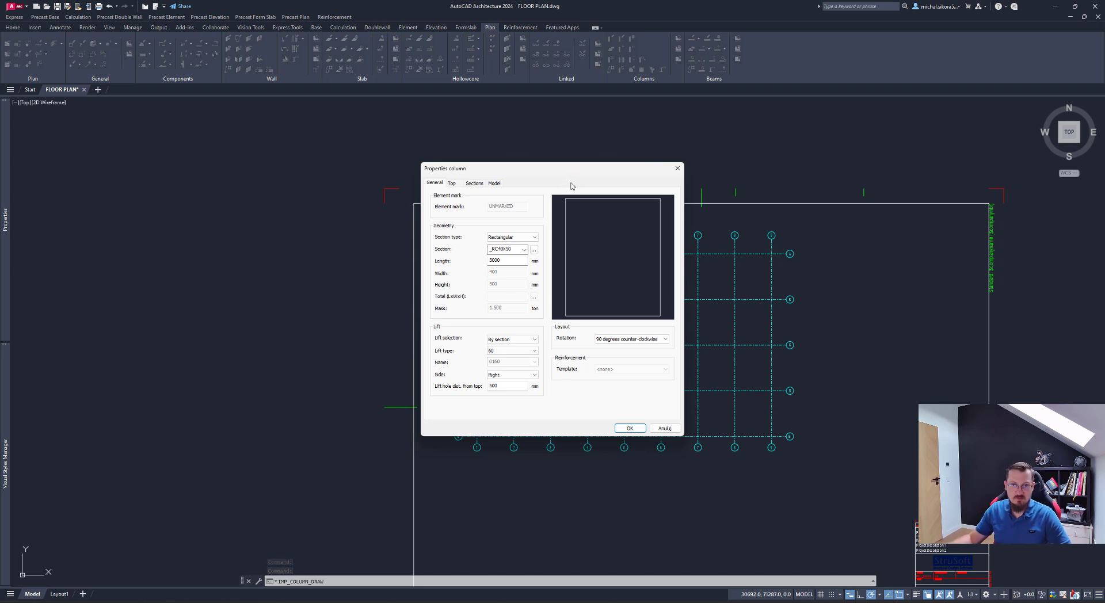
pyautogui.click(524, 249)
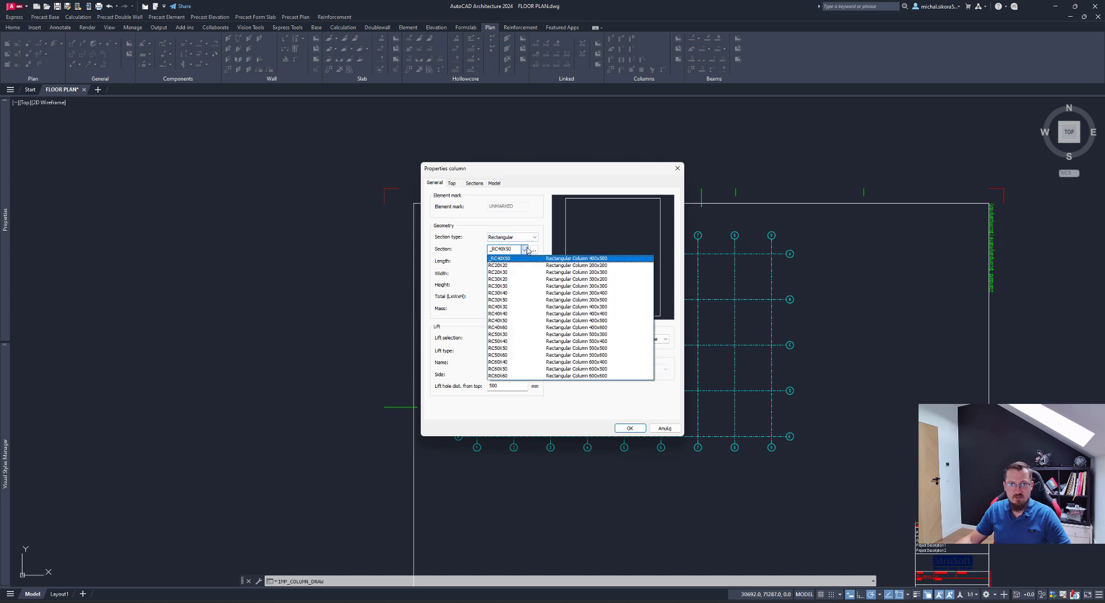
pyautogui.click(507, 334)
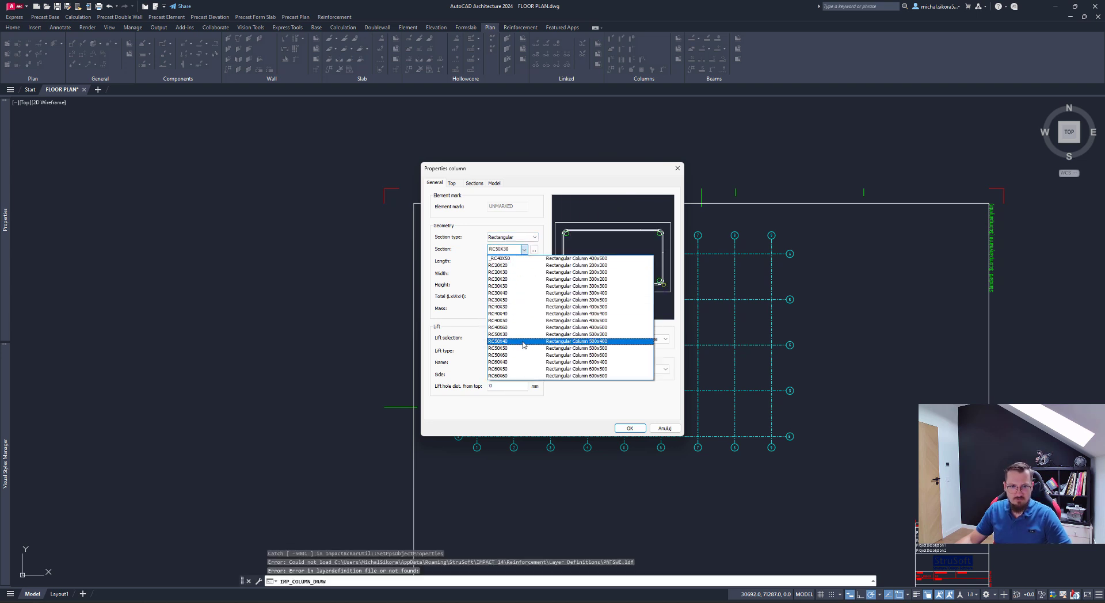
pyautogui.click(517, 349)
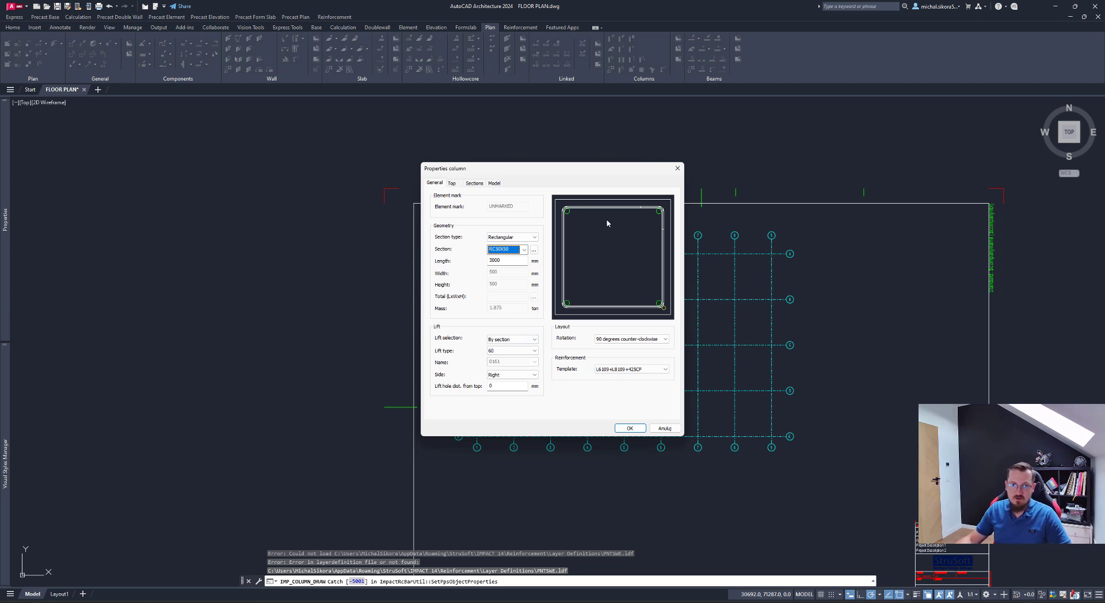
pyautogui.click(666, 372)
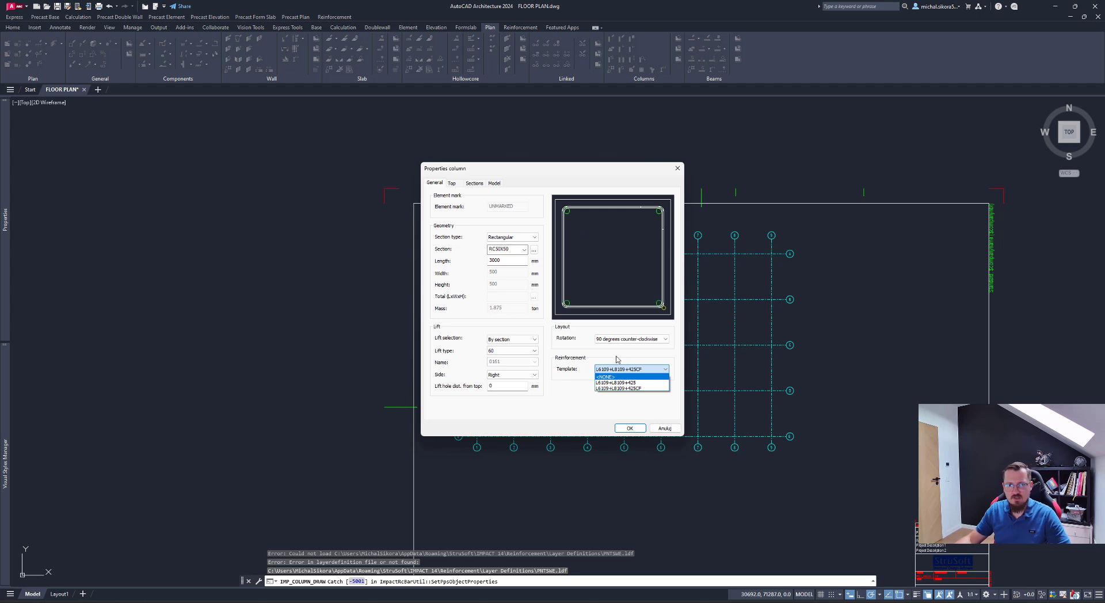
pyautogui.click(627, 383)
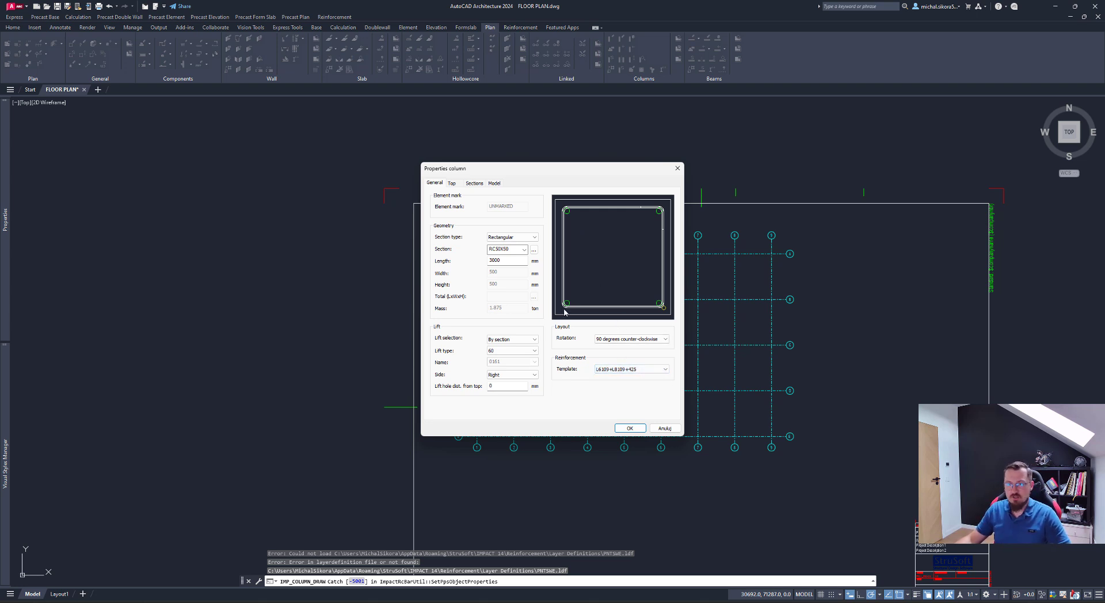
# - Set the column length to 6000 mm
pyautogui.click(513, 264)
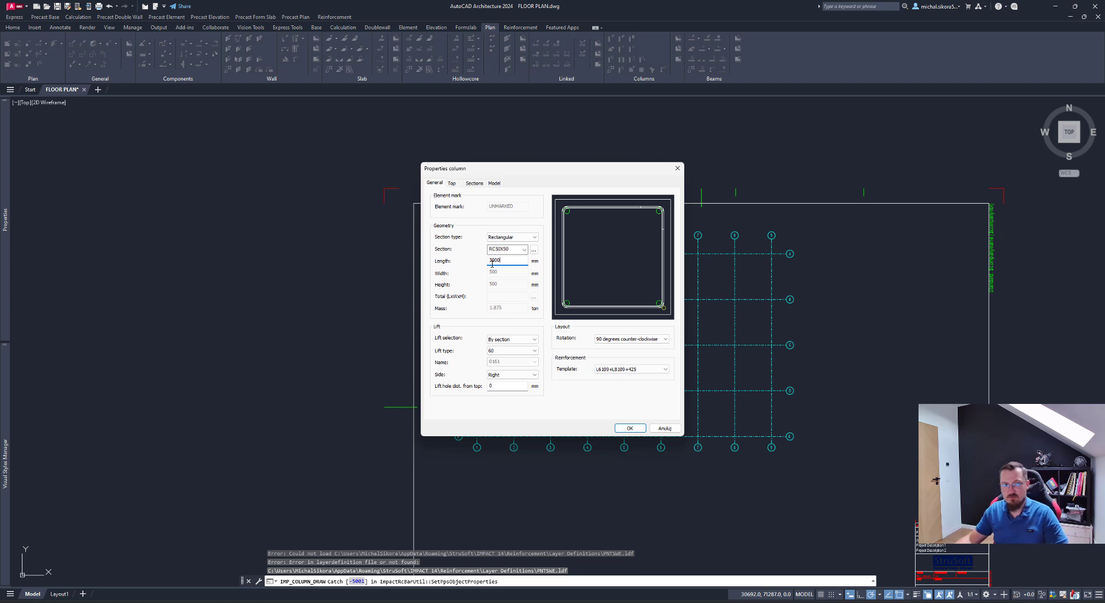
pyautogui.moveTo(509, 260); pyautogui.dragTo(469, 260)
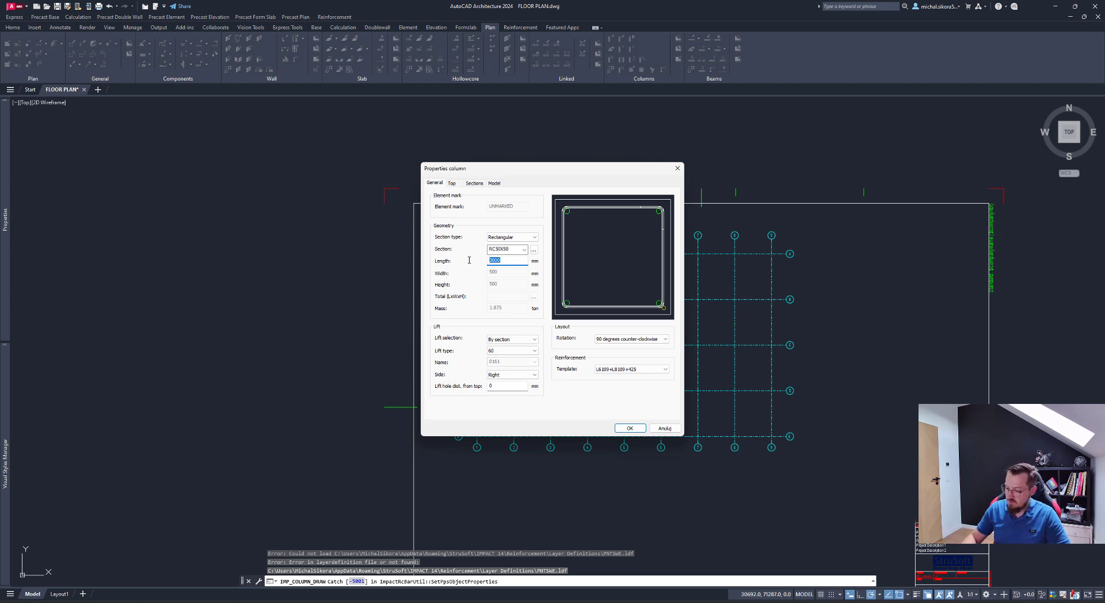
pyautogui.write('60')
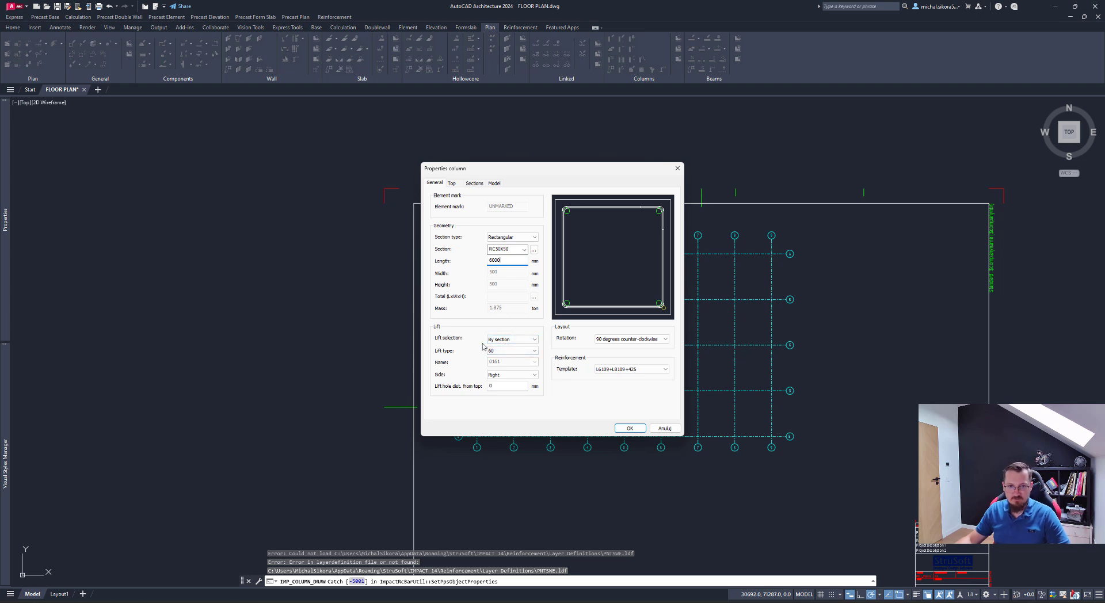
# - Switch the lift selection to By user, check the available lift names, and restore By section
pyautogui.click(522, 339)
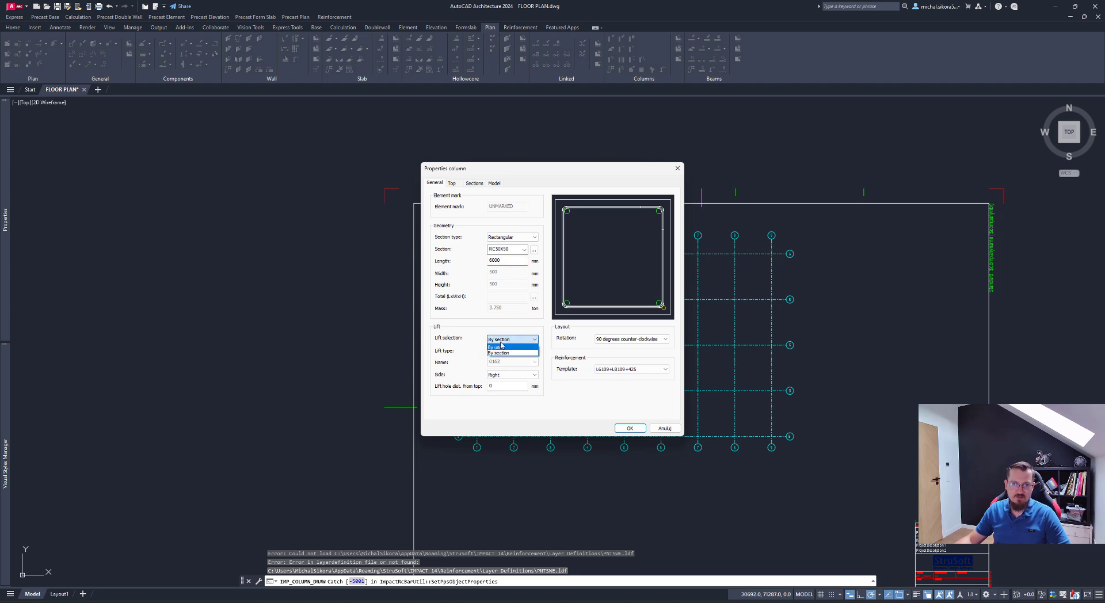
pyautogui.click(498, 352)
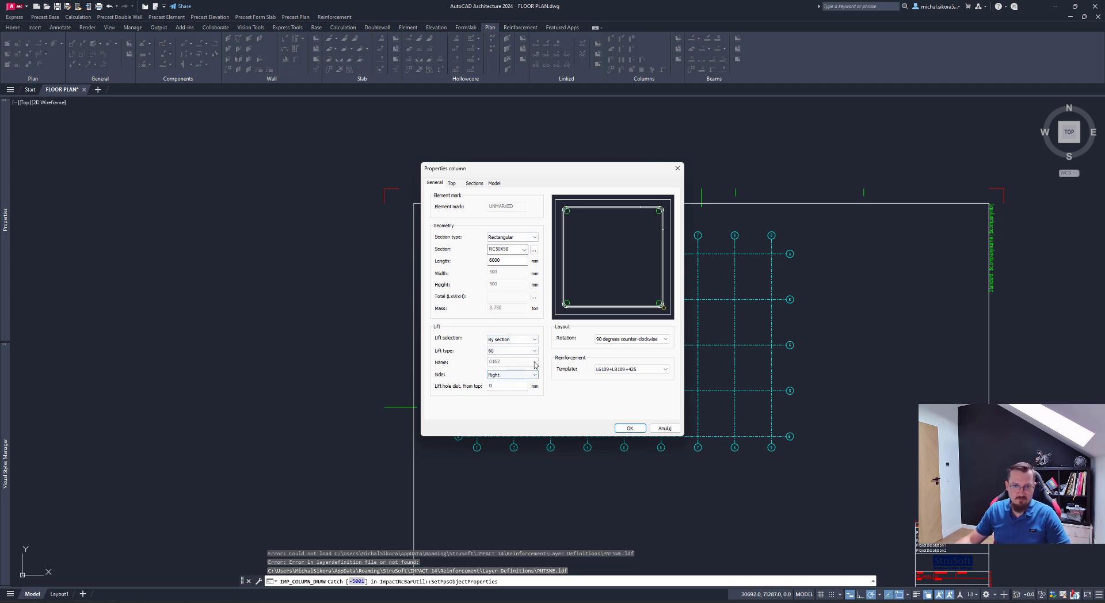
pyautogui.click(537, 340)
pyautogui.click(507, 353)
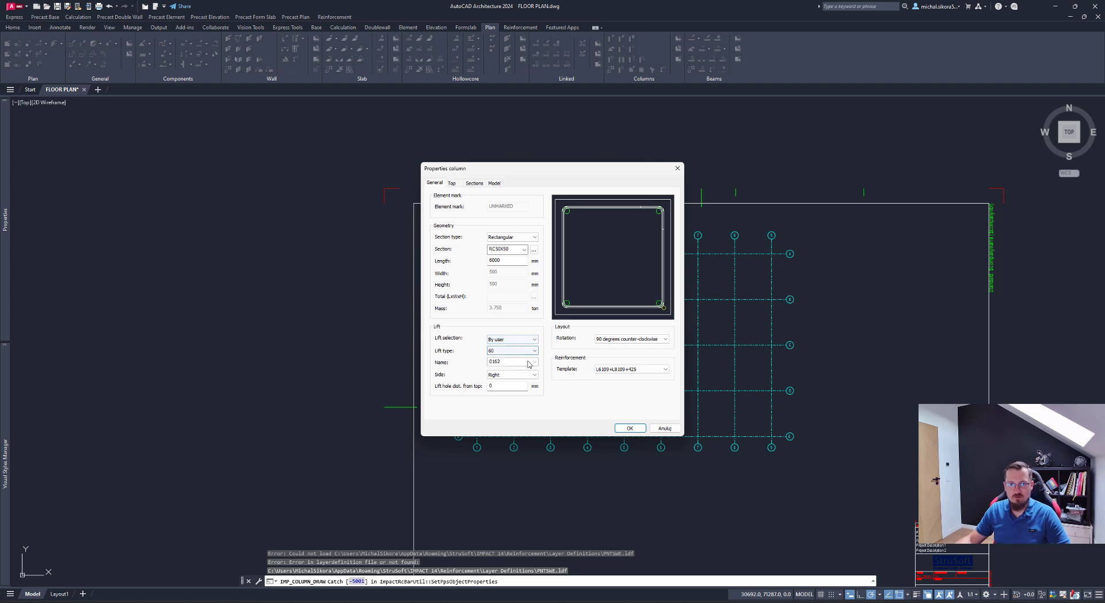
pyautogui.click(535, 362)
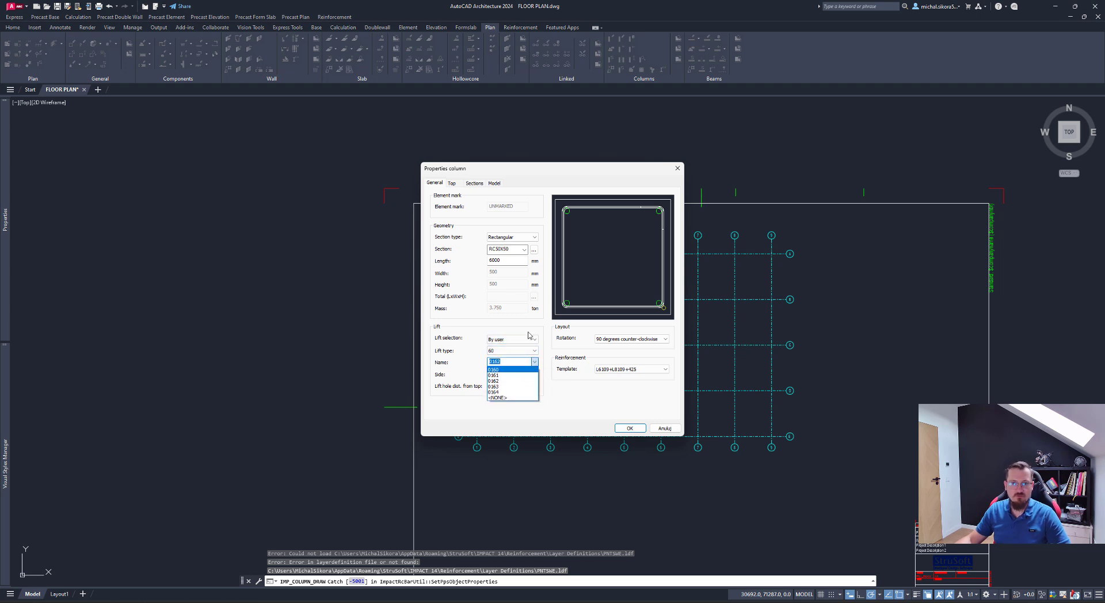
pyautogui.click(506, 309)
pyautogui.click(523, 340)
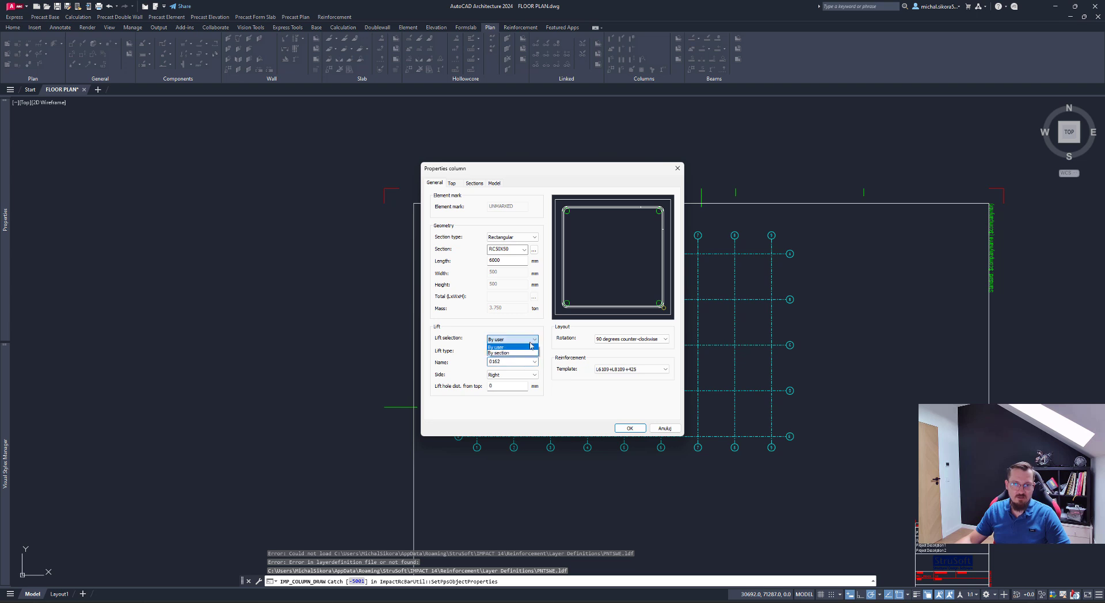
pyautogui.click(507, 347)
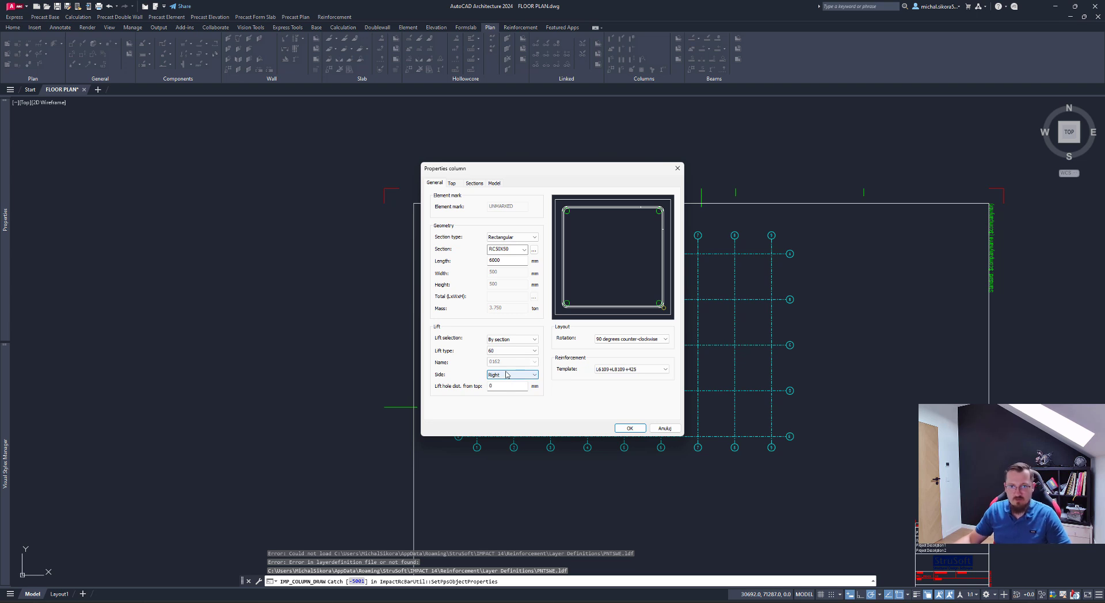
# - Preview the Corbel type for the column top and return the type to Simple
pyautogui.click(452, 184)
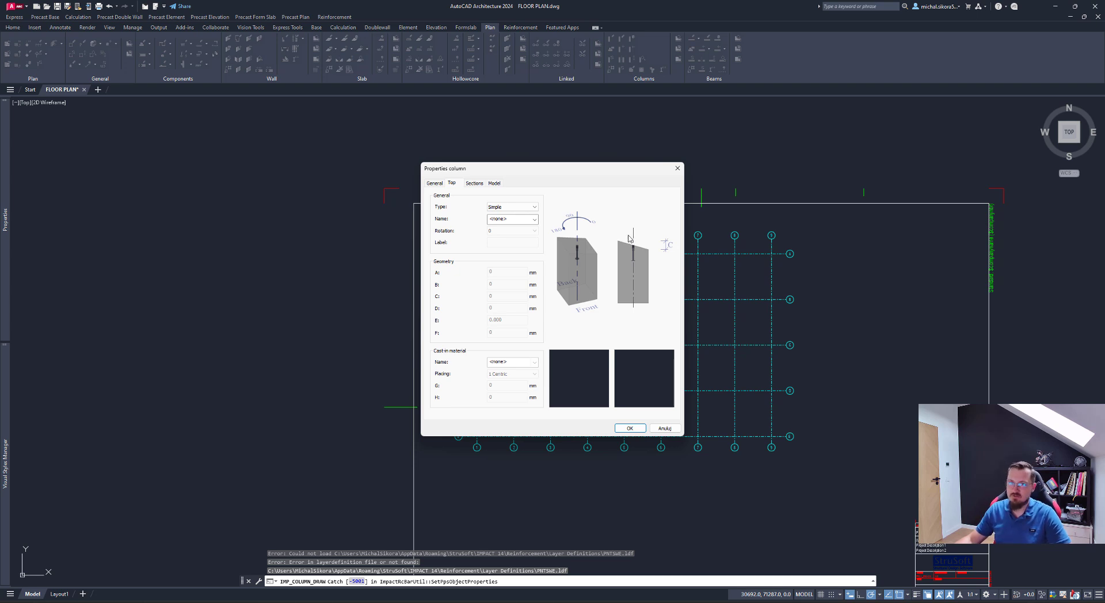
pyautogui.click(533, 207)
pyautogui.click(510, 225)
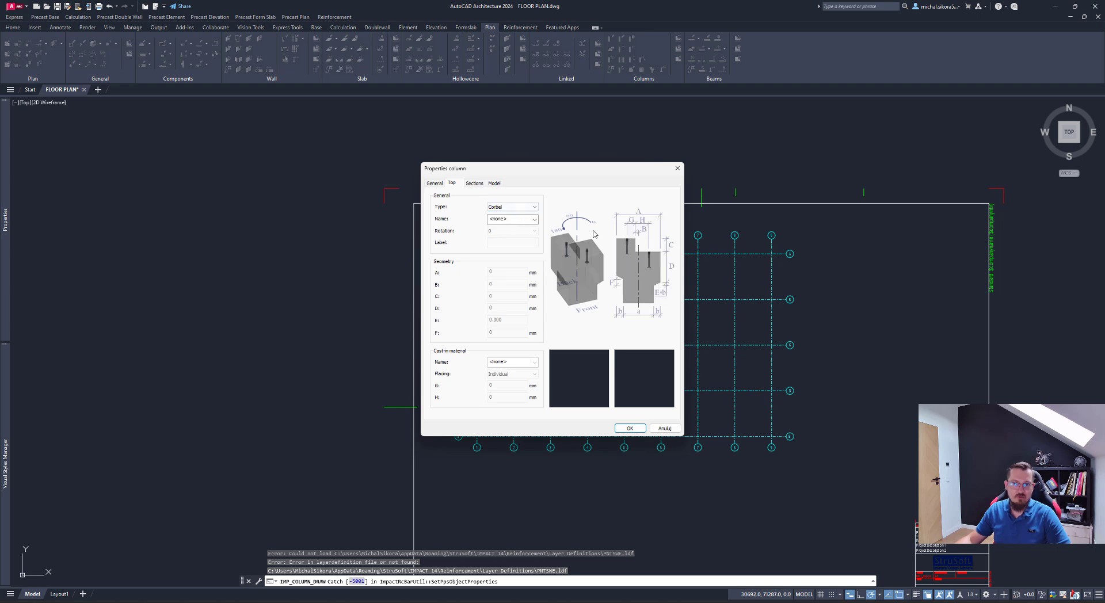
pyautogui.click(518, 209)
pyautogui.click(515, 215)
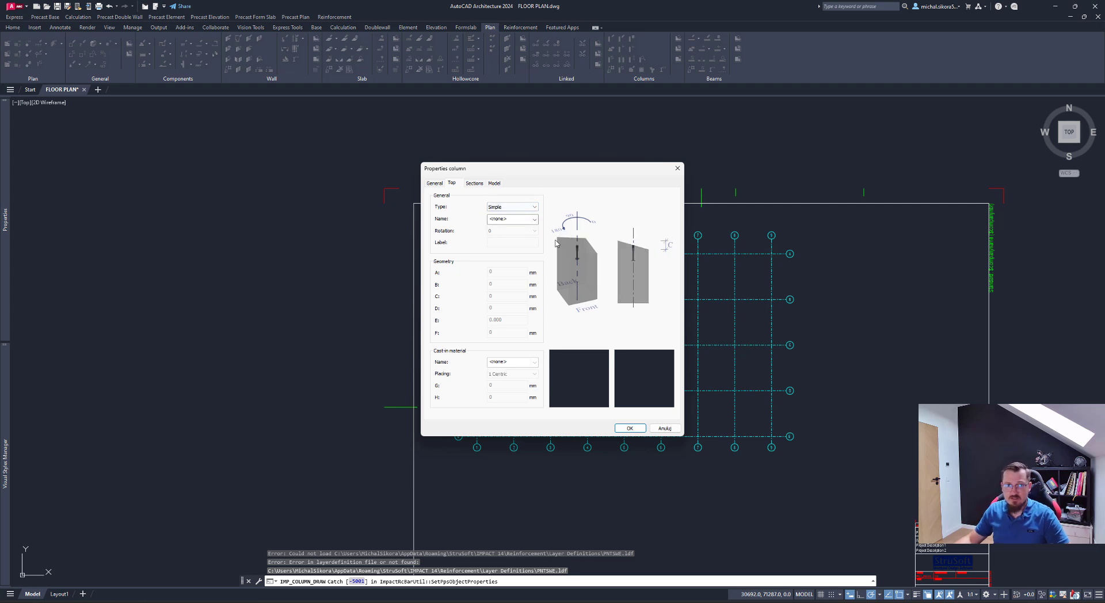
# - Examine the column's additional sections table and its model location, presentation and insertion options
pyautogui.click(474, 183)
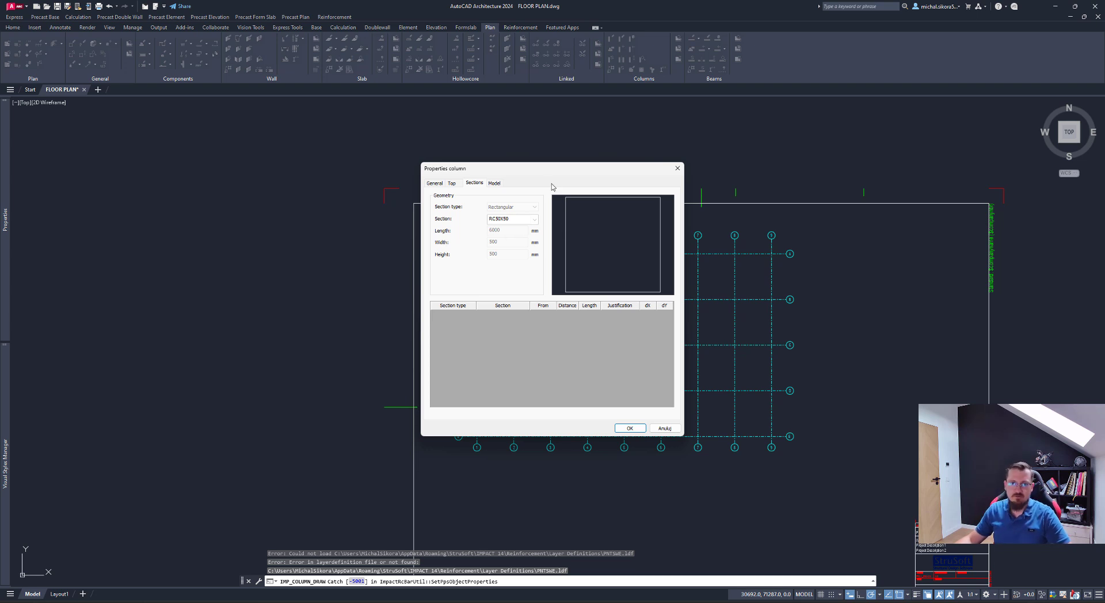
pyautogui.rightClick(519, 357)
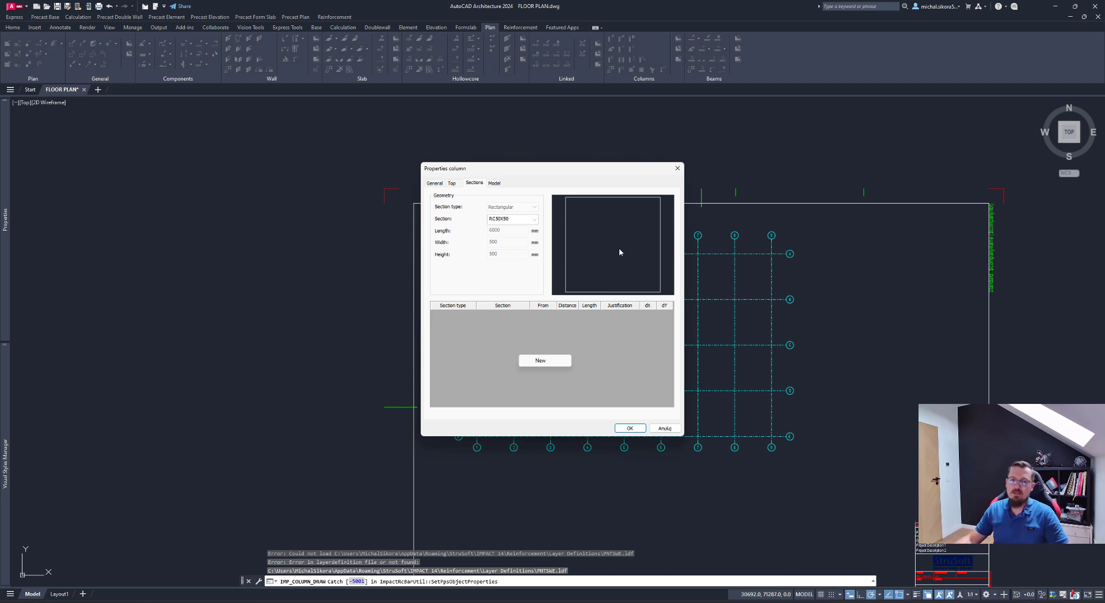
pyautogui.click(499, 274)
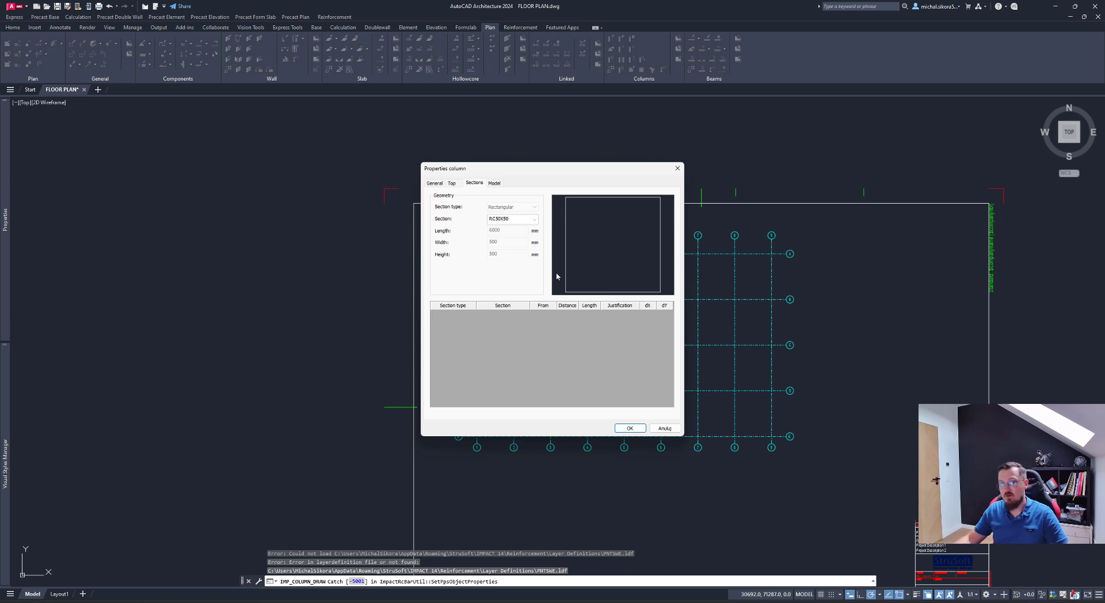
pyautogui.click(495, 184)
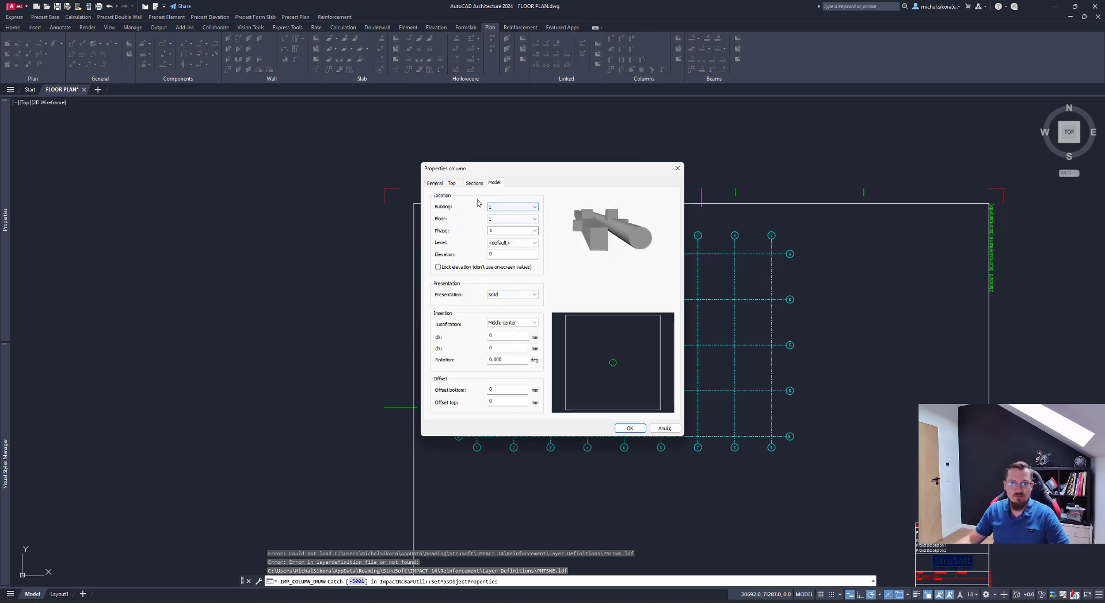
pyautogui.click(515, 223)
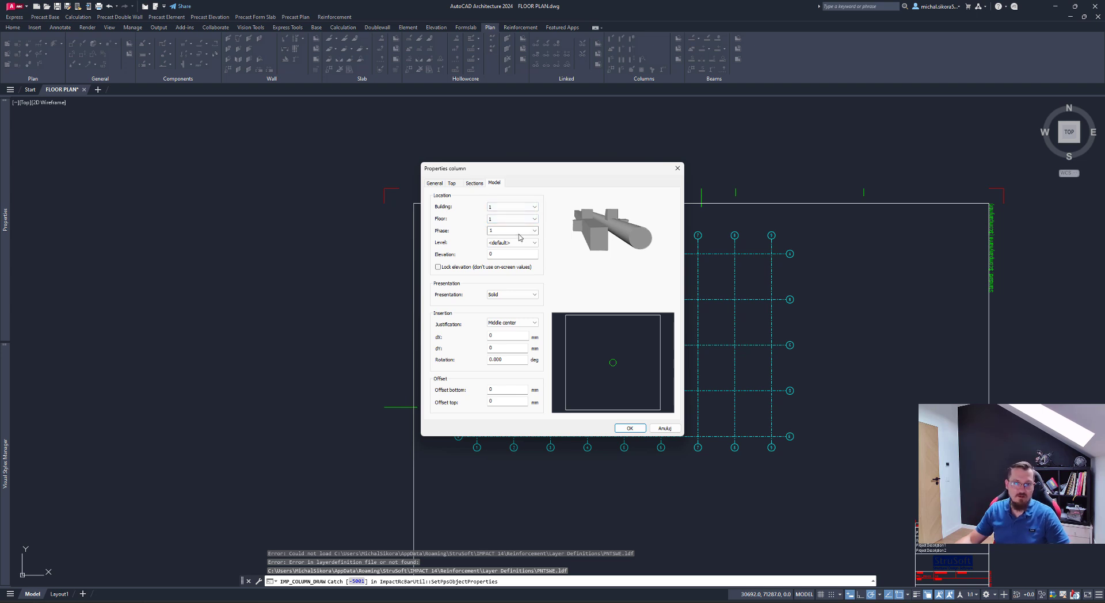
pyautogui.click(524, 300)
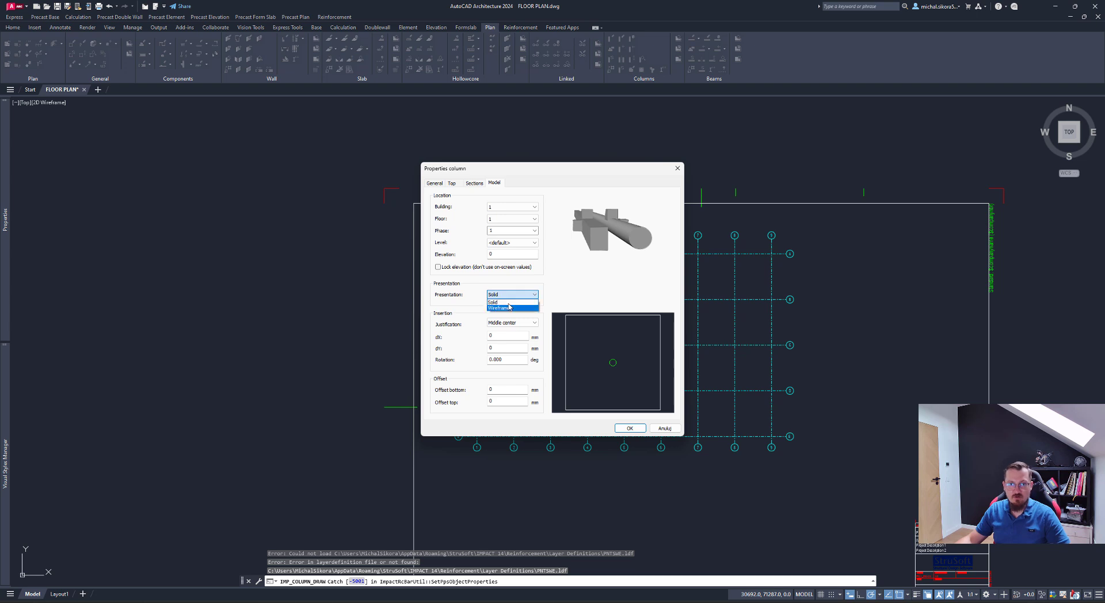
pyautogui.click(540, 281)
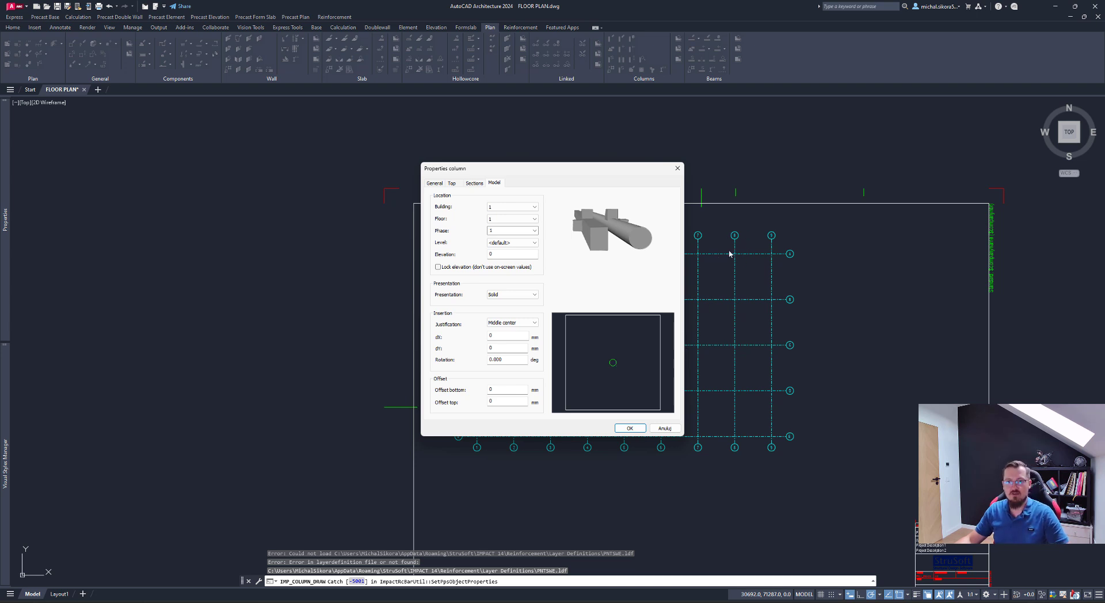
# - Accept the column properties and place a column at grid intersection A1 with a rotation angle of 0
pyautogui.click(435, 183)
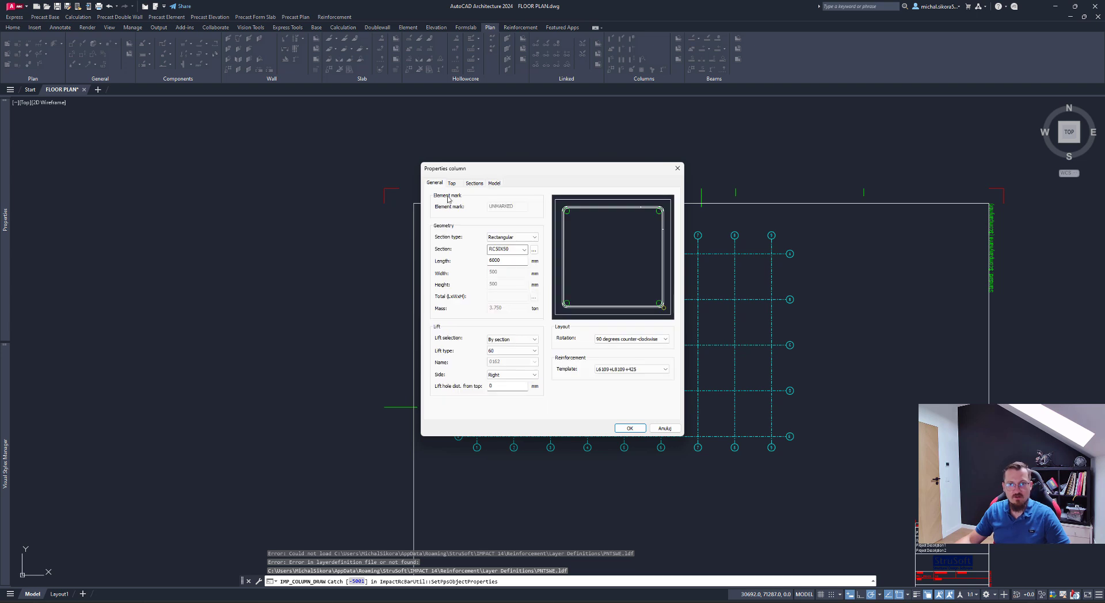
pyautogui.click(628, 429)
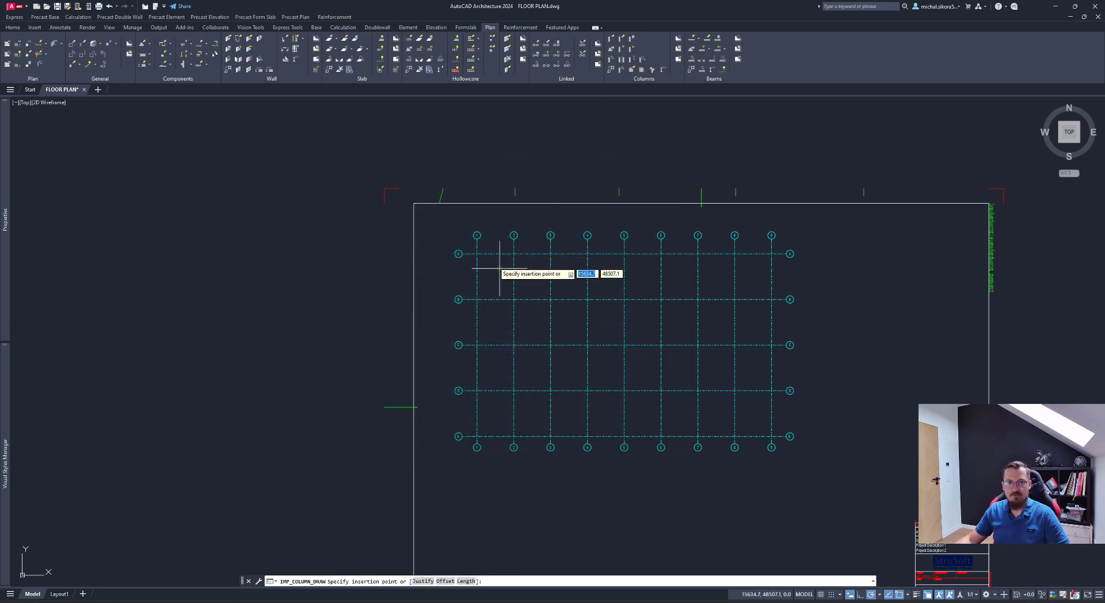
pyautogui.scroll(8, 482, 258)
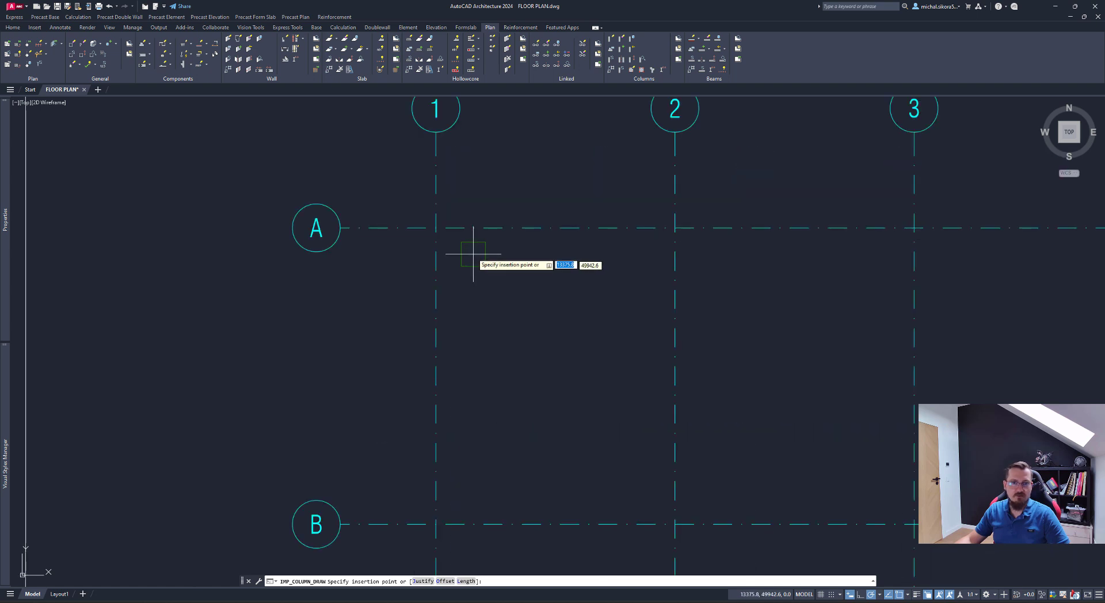
pyautogui.click(437, 228)
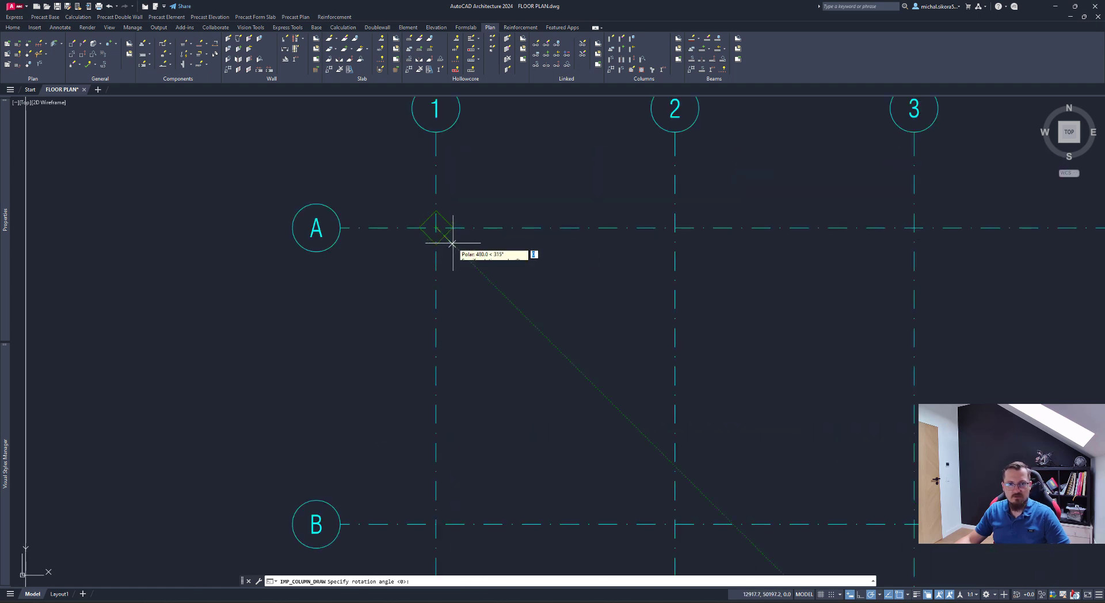
pyautogui.press('Return')
# - Place 500x500 columns with a rotation angle of 0 at grid intersections A2, A3, A4, A5 and A6
pyautogui.scroll(-5, 487, 236)
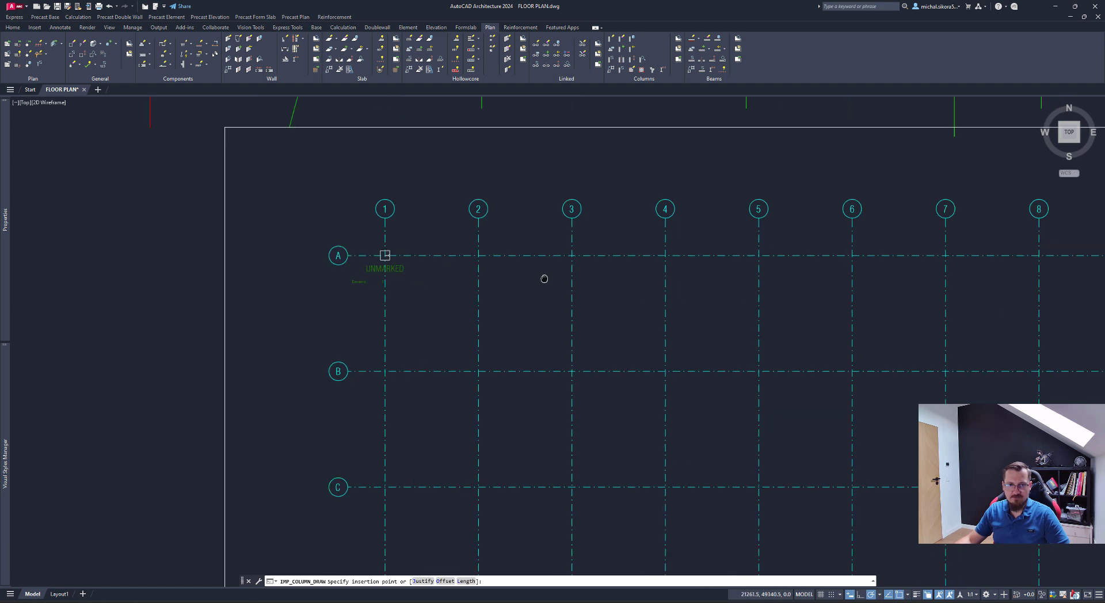
pyautogui.scroll(-3, 367, 254)
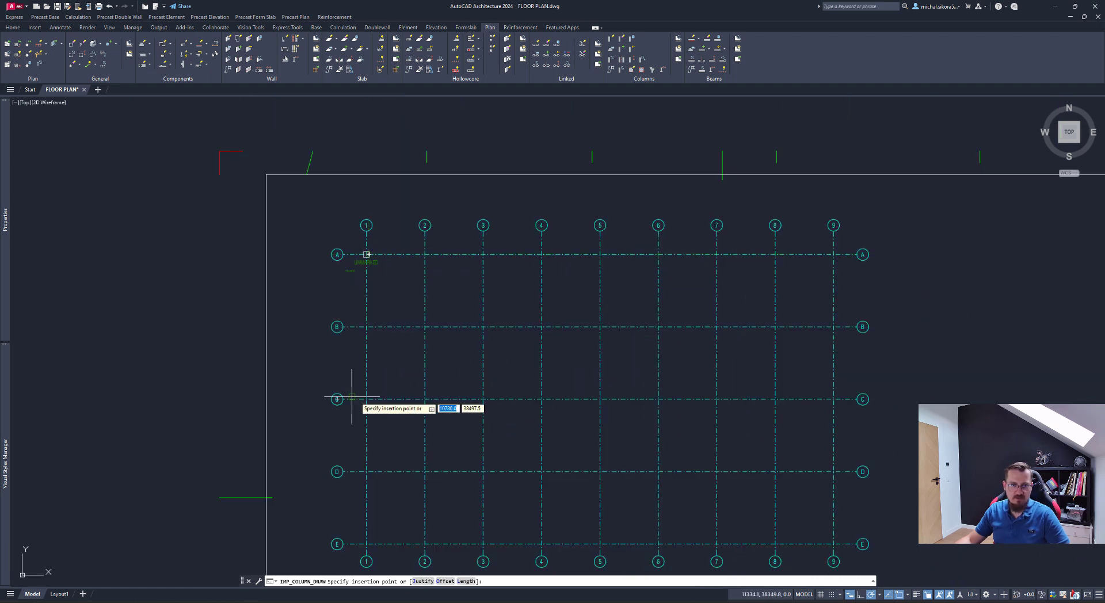
pyautogui.scroll(5, 395, 253)
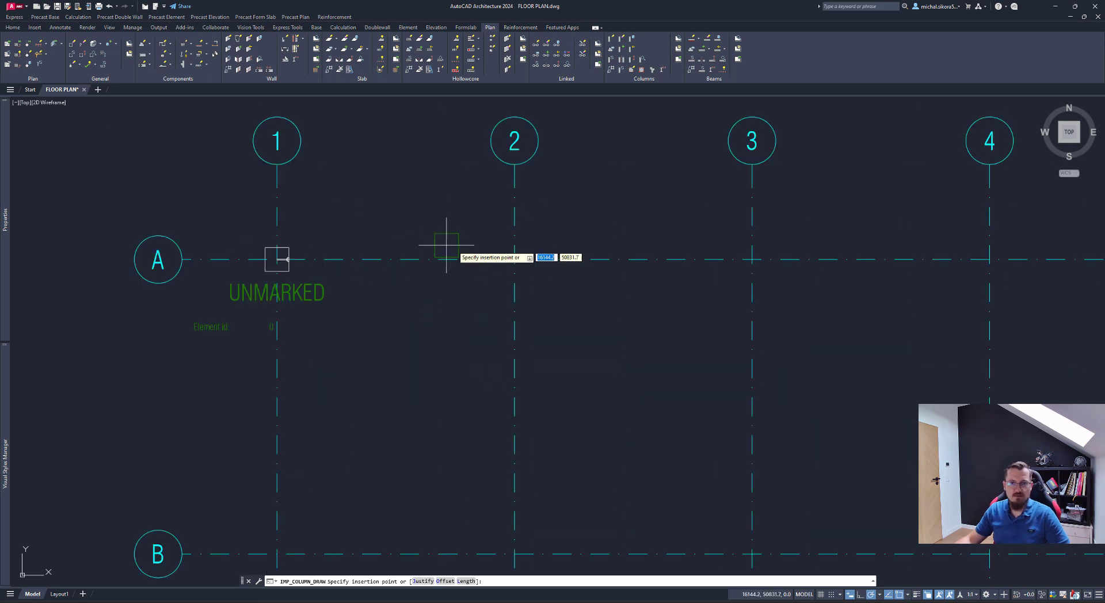
pyautogui.click(515, 259)
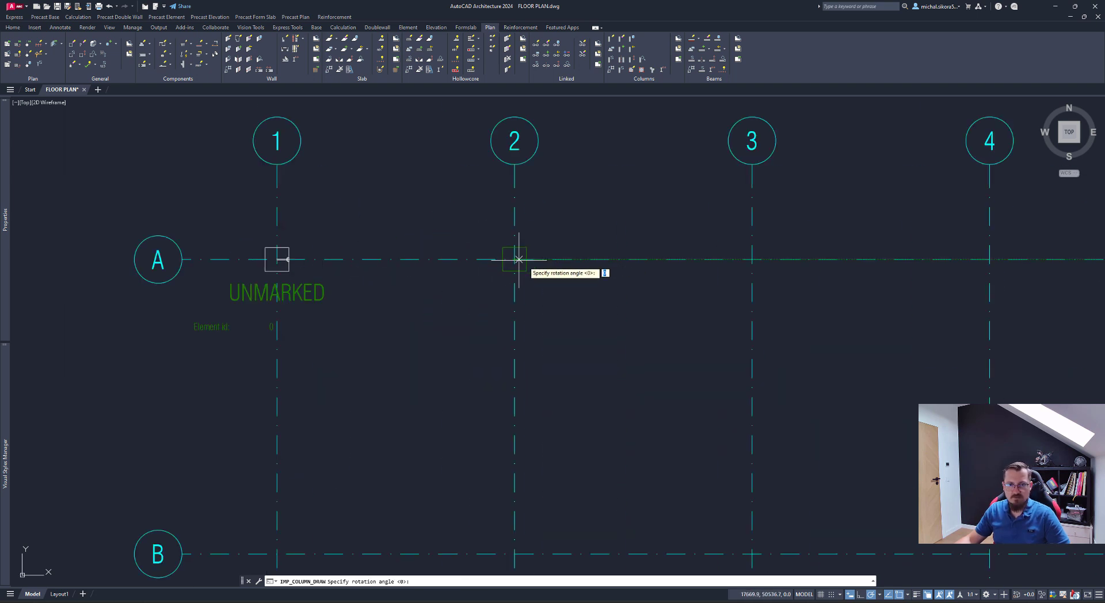
pyautogui.click(753, 260)
pyautogui.moveTo(760, 260); pyautogui.dragTo(365, 253, button='middle')
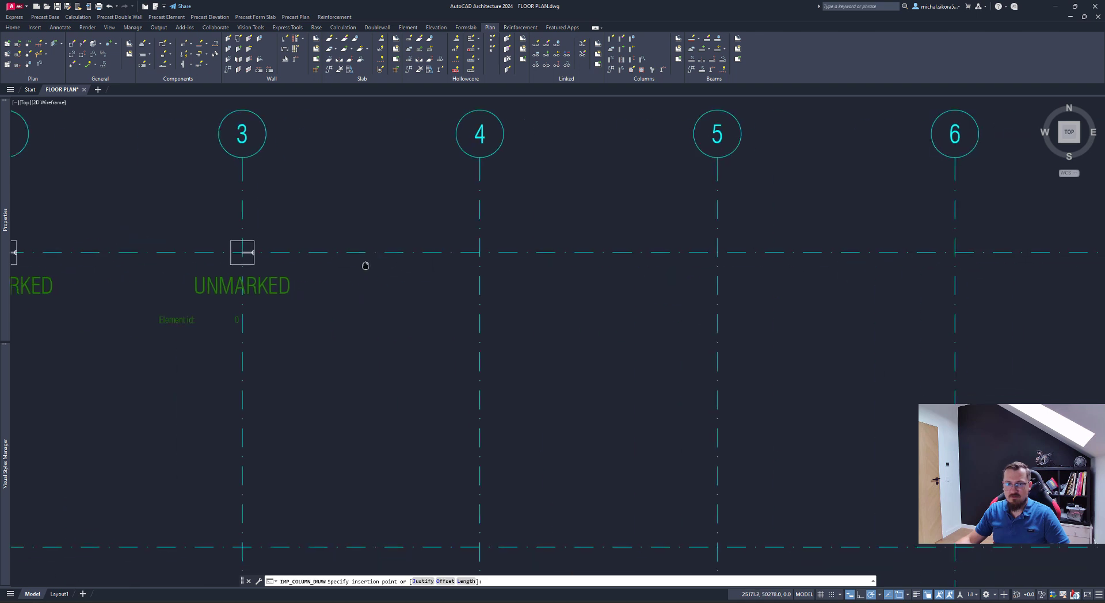
pyautogui.click(478, 252)
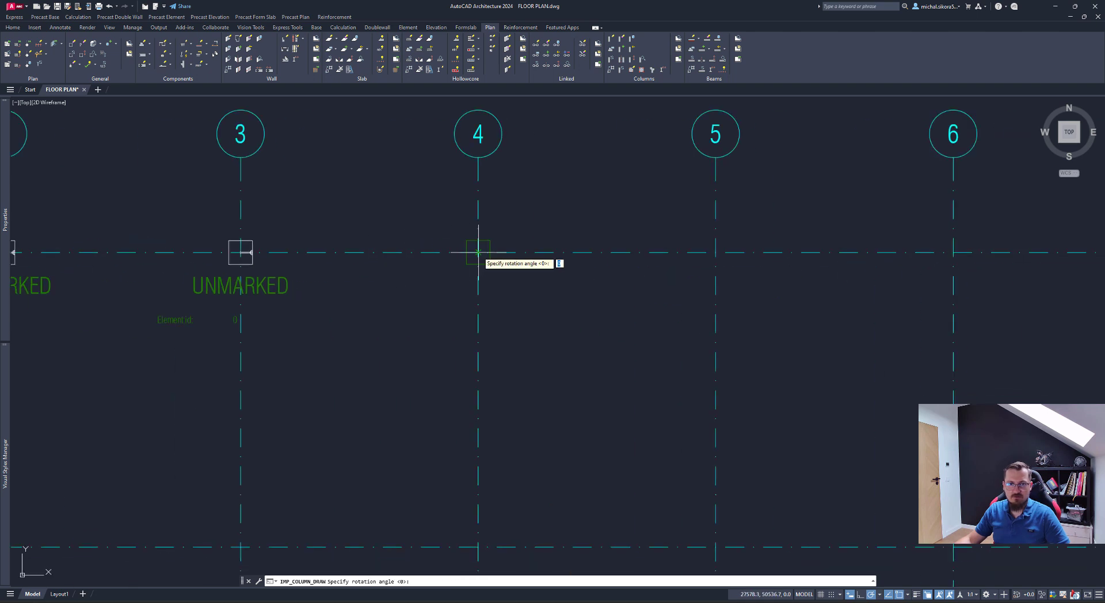
pyautogui.click(715, 252)
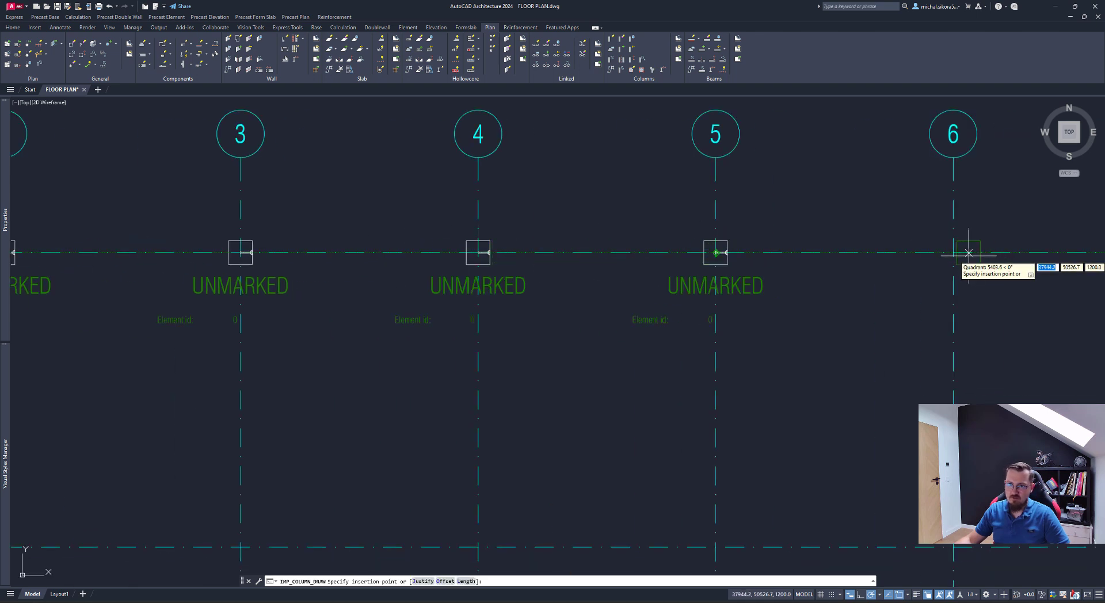
pyautogui.click(953, 253)
# - Place 500x500 columns with rotation 0 at grid intersections C1 through C6 and end column placement
pyautogui.scroll(-4, 861, 313)
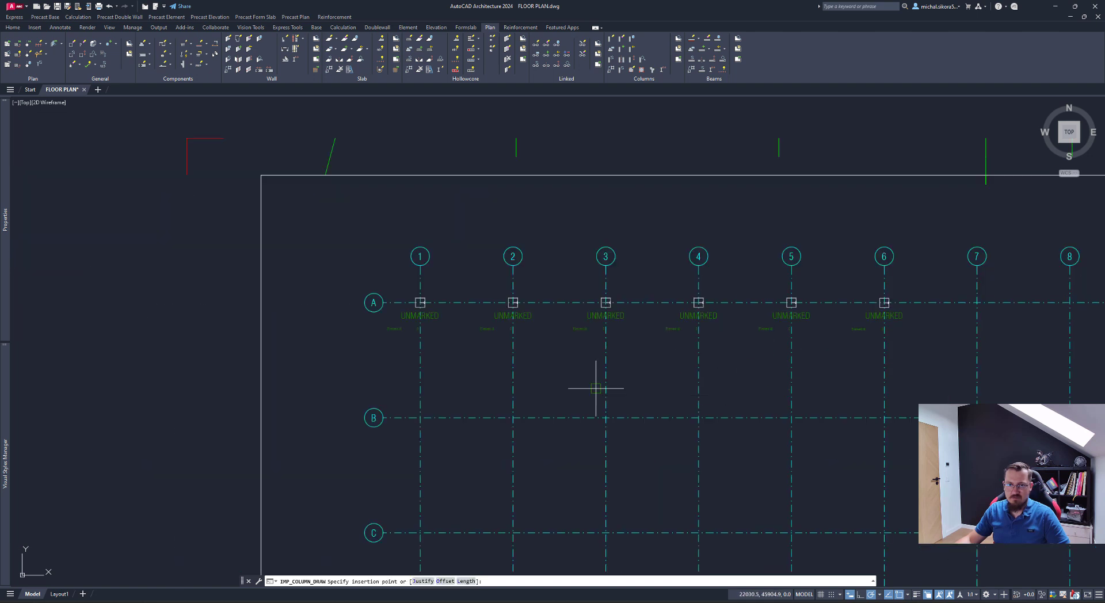
pyautogui.click(505, 421)
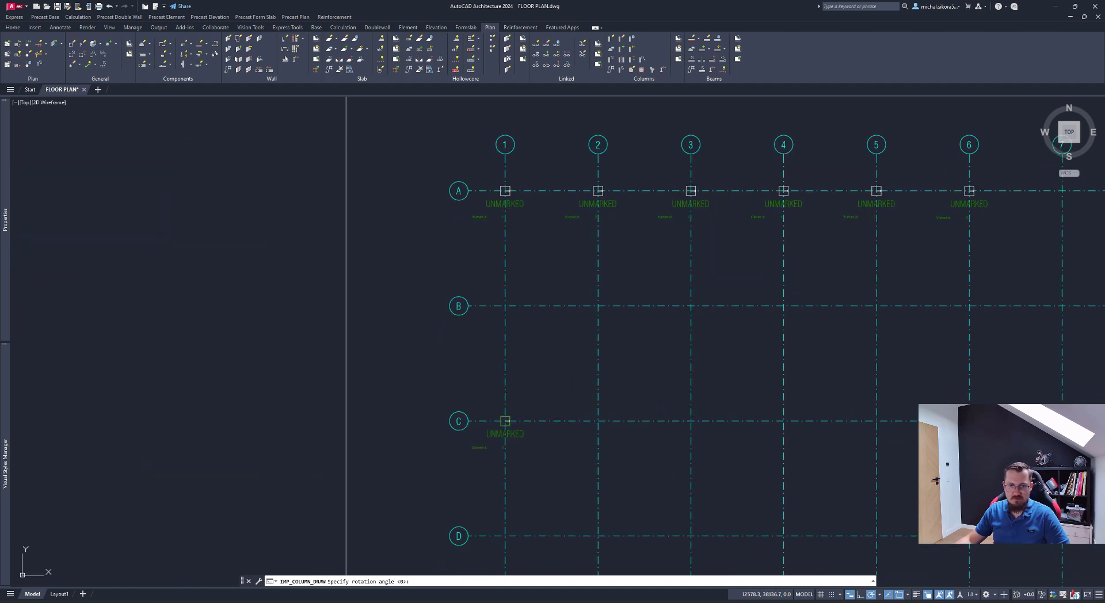
pyautogui.click(598, 420)
pyautogui.click(691, 421)
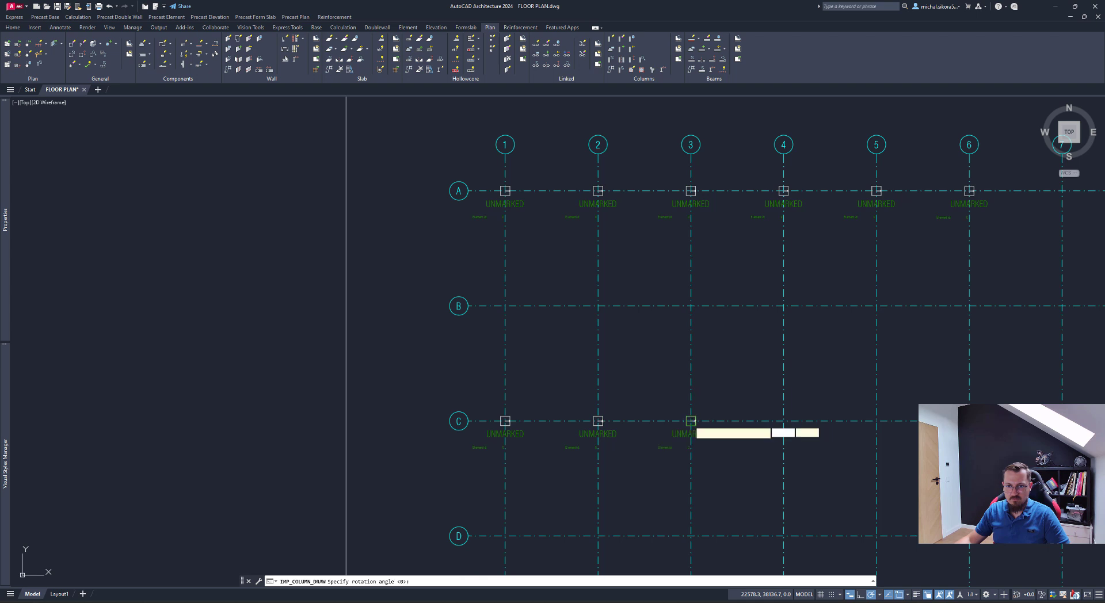
pyautogui.click(783, 421)
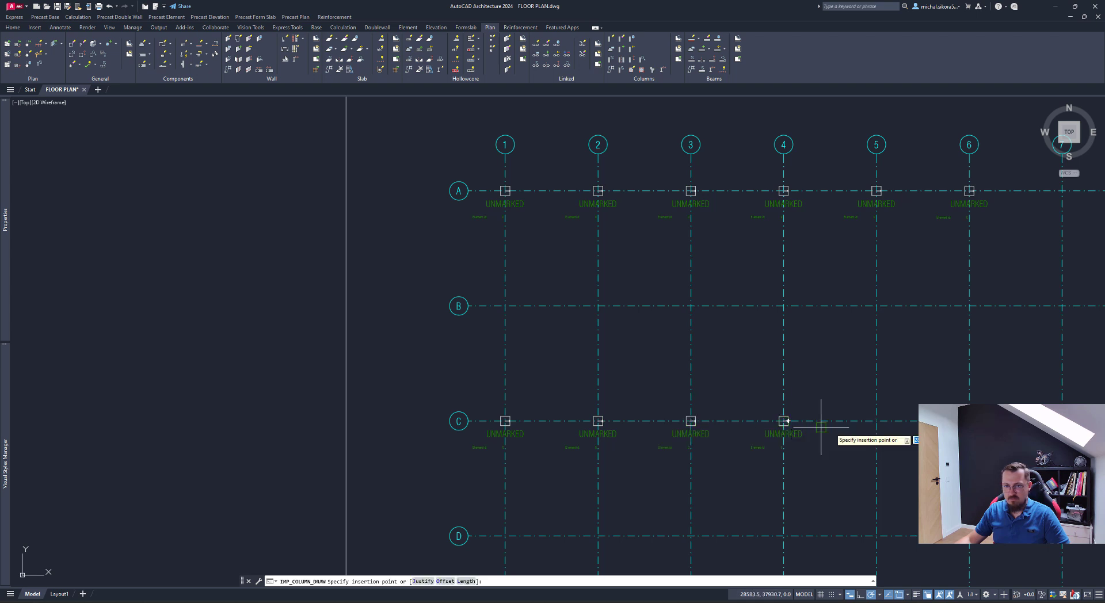
pyautogui.click(876, 420)
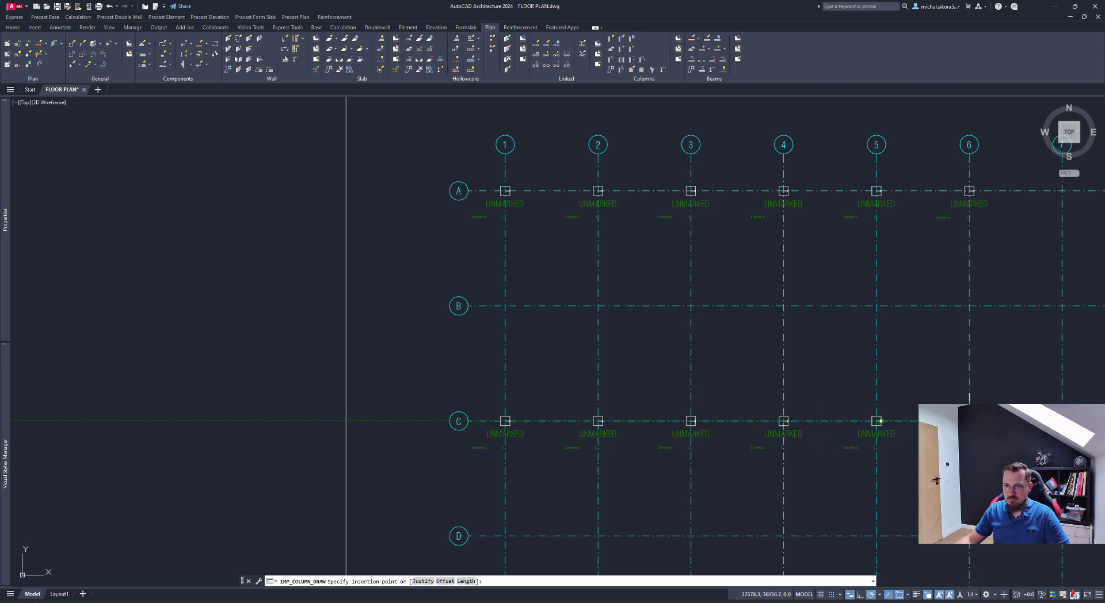
pyautogui.click(970, 421)
pyautogui.press('Return')
pyautogui.moveTo(935, 310); pyautogui.dragTo(862, 342, button='middle')
pyautogui.press('Escape')
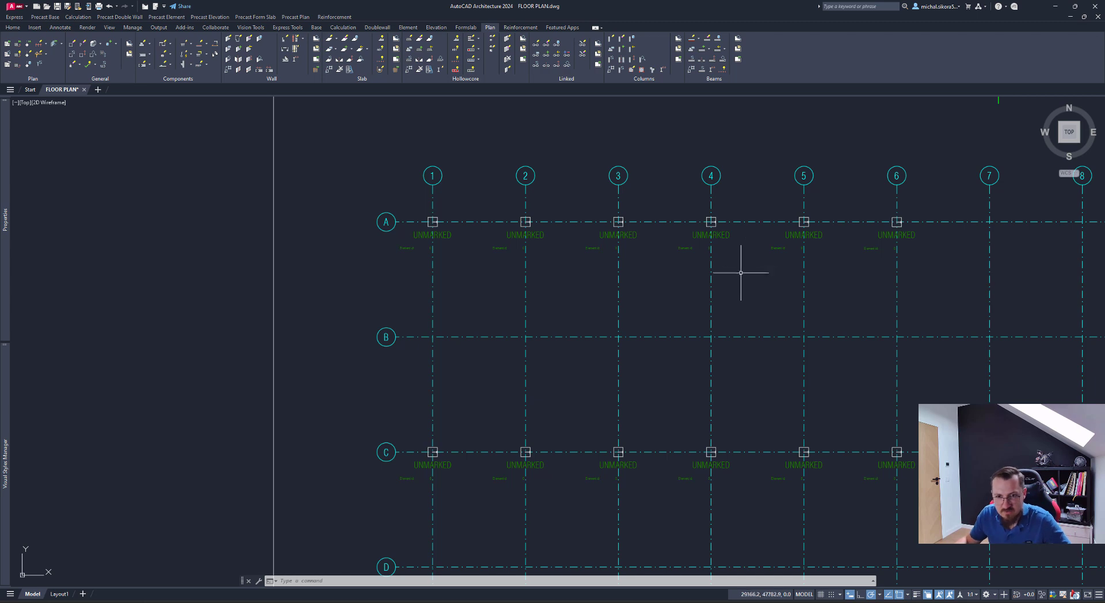
# - Inspect the column rows on axes A and C in a 3D view and return to the top view
pyautogui.keyDown('shift'); pyautogui.moveTo(714, 328); pyautogui.dragTo(578, 296, button='middle'); pyautogui.keyUp('shift')
pyautogui.scroll(3, 387, 341)
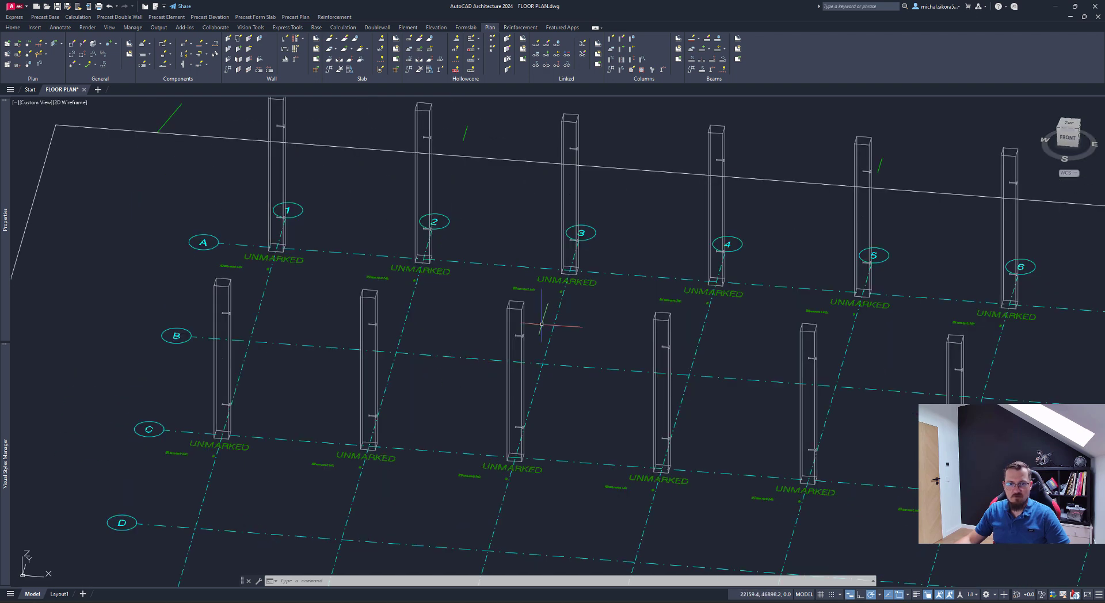
pyautogui.moveTo(471, 221)
pyautogui.mouseDown(button='middle')
pyautogui.moveTo(459, 266)
pyautogui.moveTo(473, 273)
pyautogui.mouseUp(button='middle')
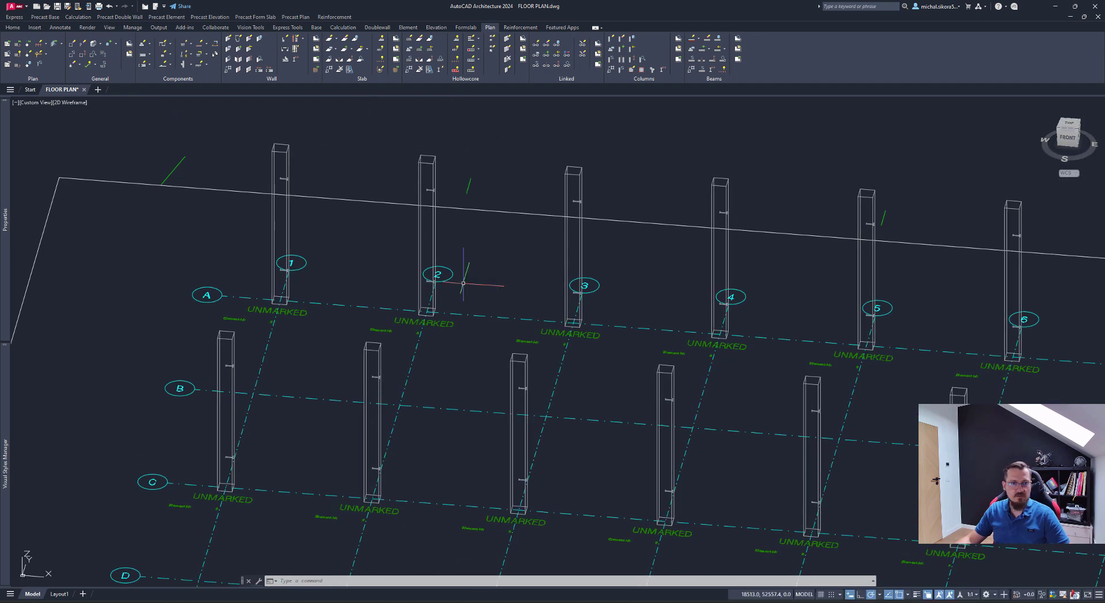
pyautogui.click(1070, 125)
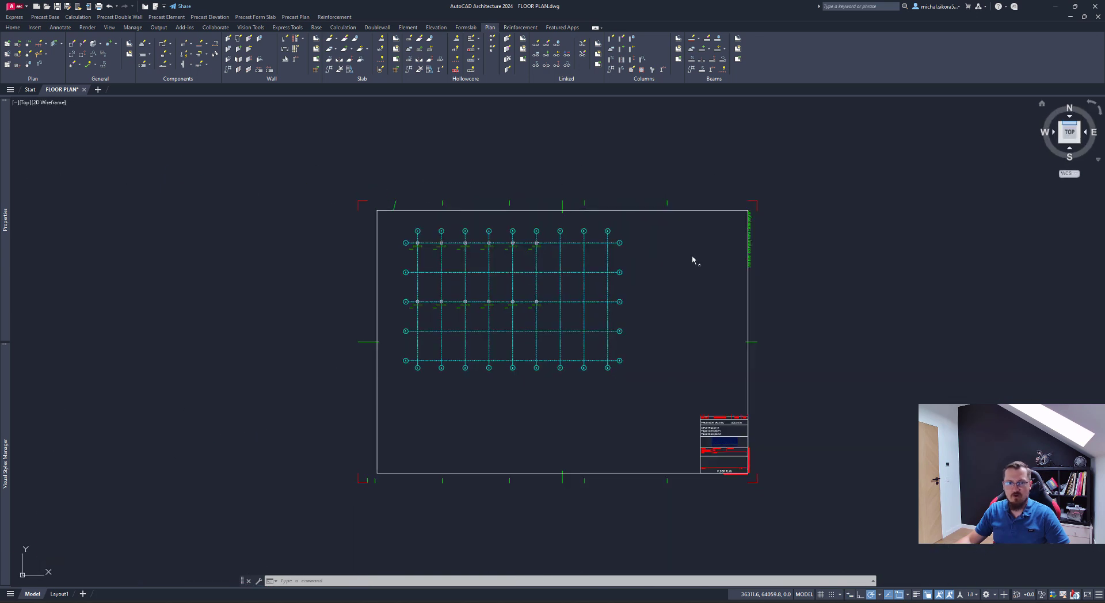
pyautogui.scroll(4, 428, 258)
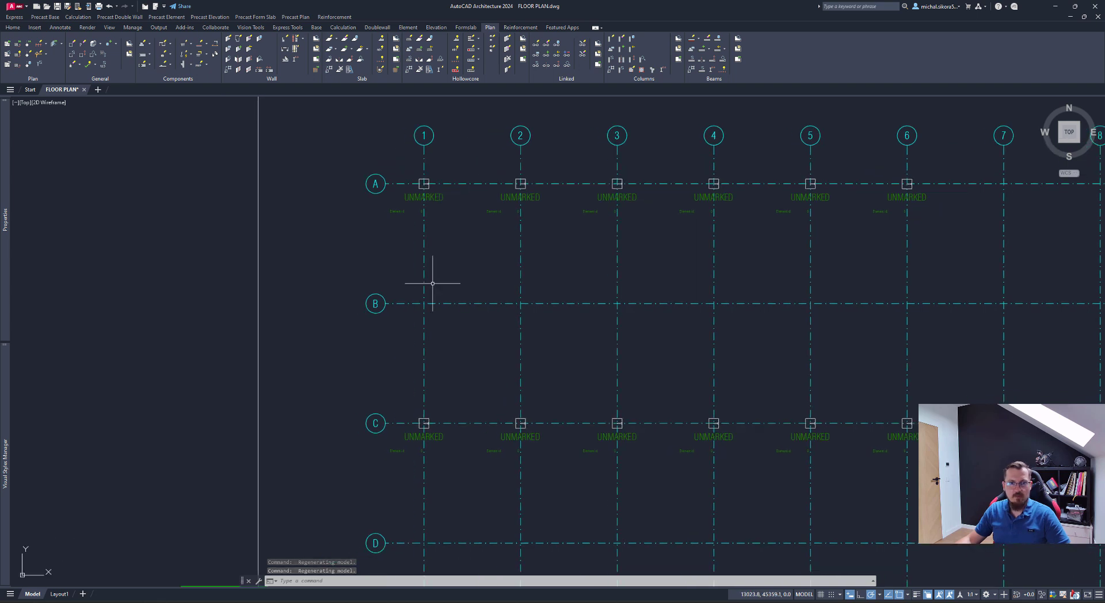
pyautogui.scroll(4, 420, 293)
pyautogui.scroll(-2, 454, 276)
pyautogui.moveTo(458, 273); pyautogui.dragTo(445, 331, button='middle')
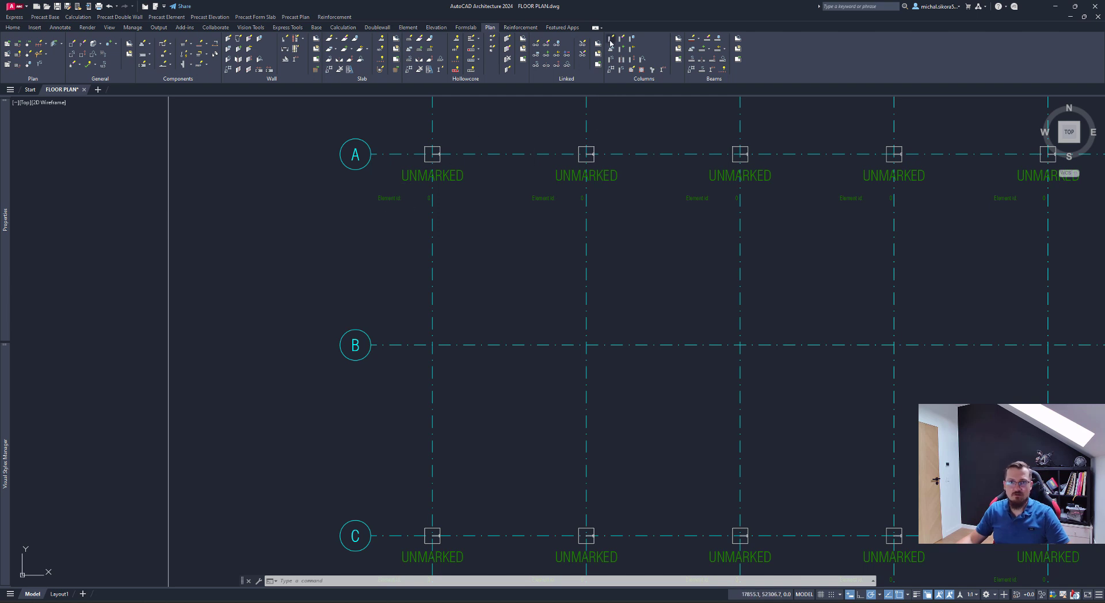
# - Define a new column with rectangular section RC50X40 and a length of 3000 mm
pyautogui.click(524, 250)
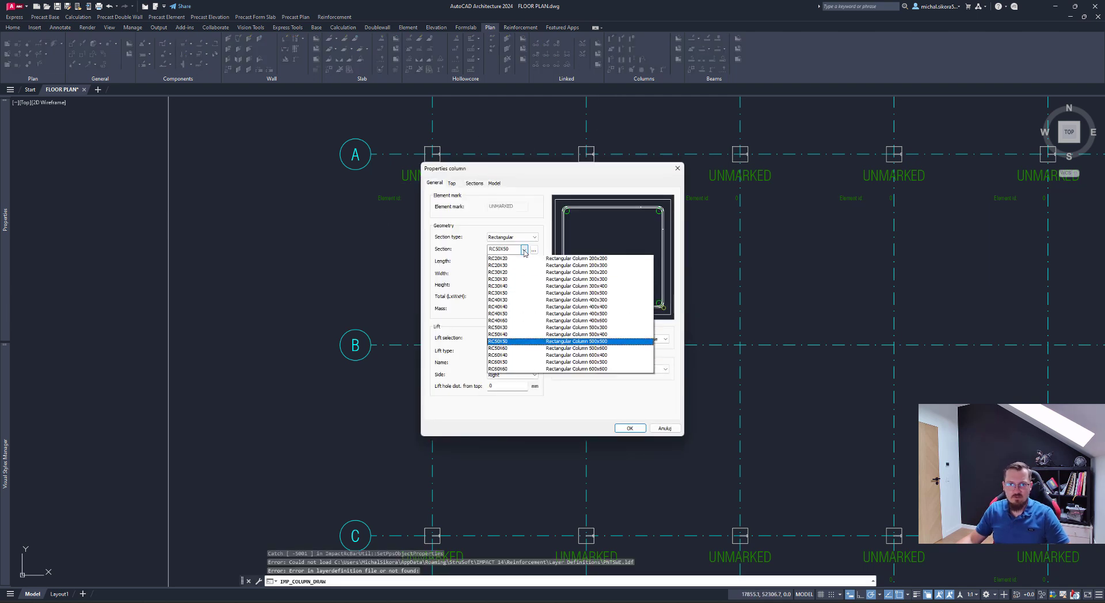
pyautogui.click(506, 341)
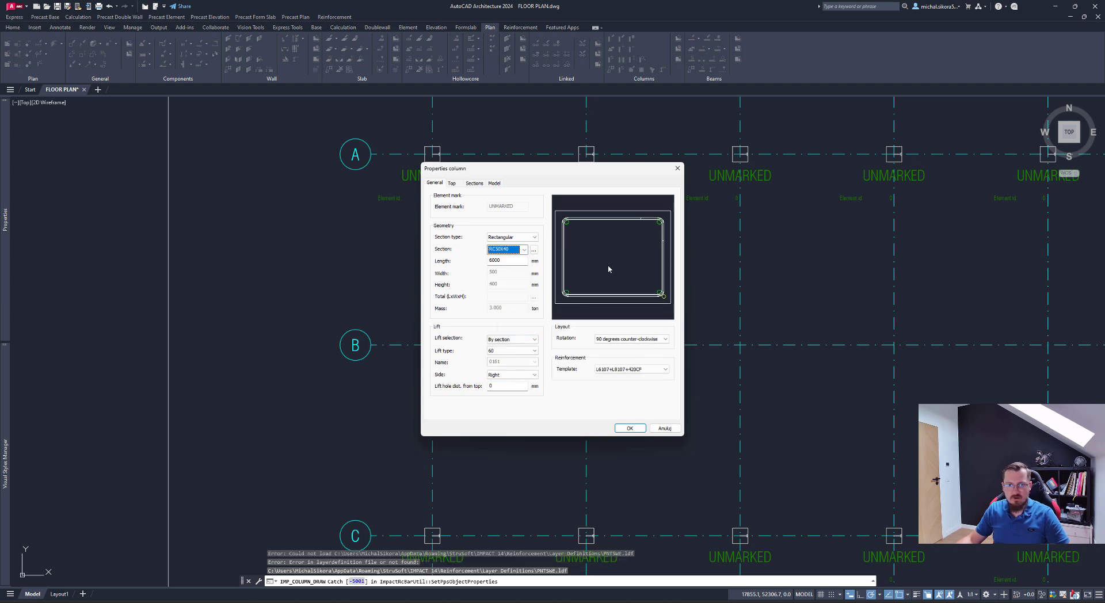
pyautogui.doubleClick(518, 262)
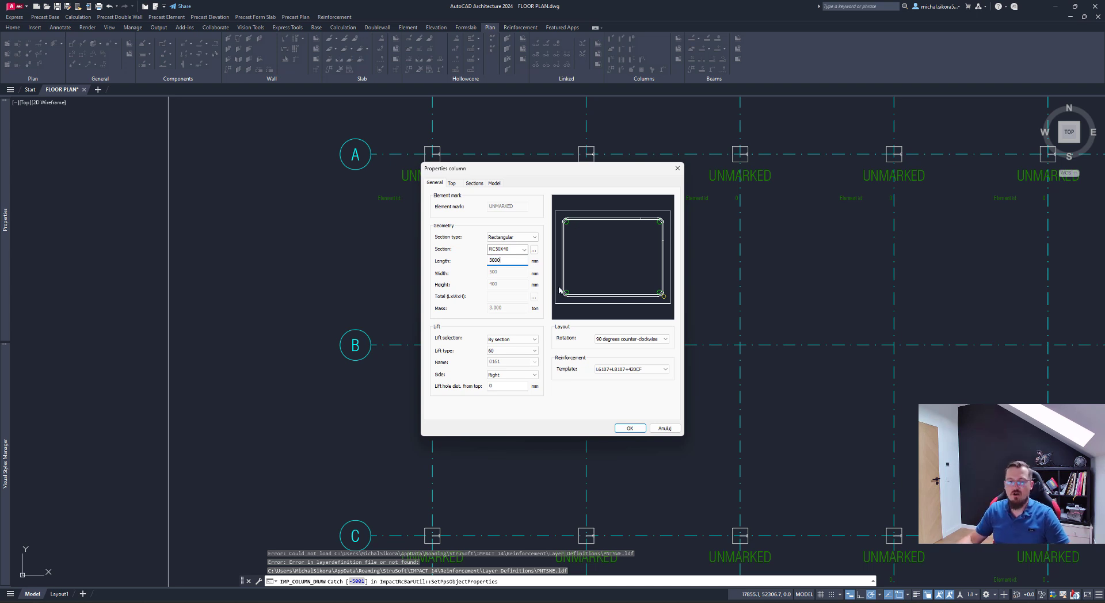
pyautogui.click(630, 430)
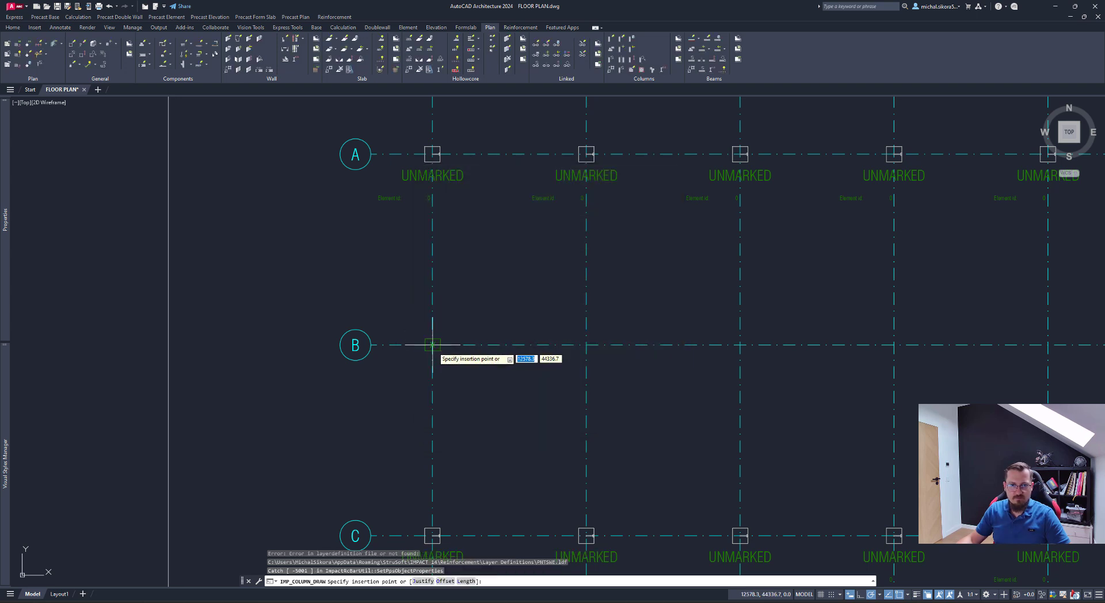
# - Place the 500x400 columns at grid intersections B1 and B2, rotated 90 degrees, and end column placement
pyautogui.click(432, 345)
pyautogui.scroll(4, 469, 292)
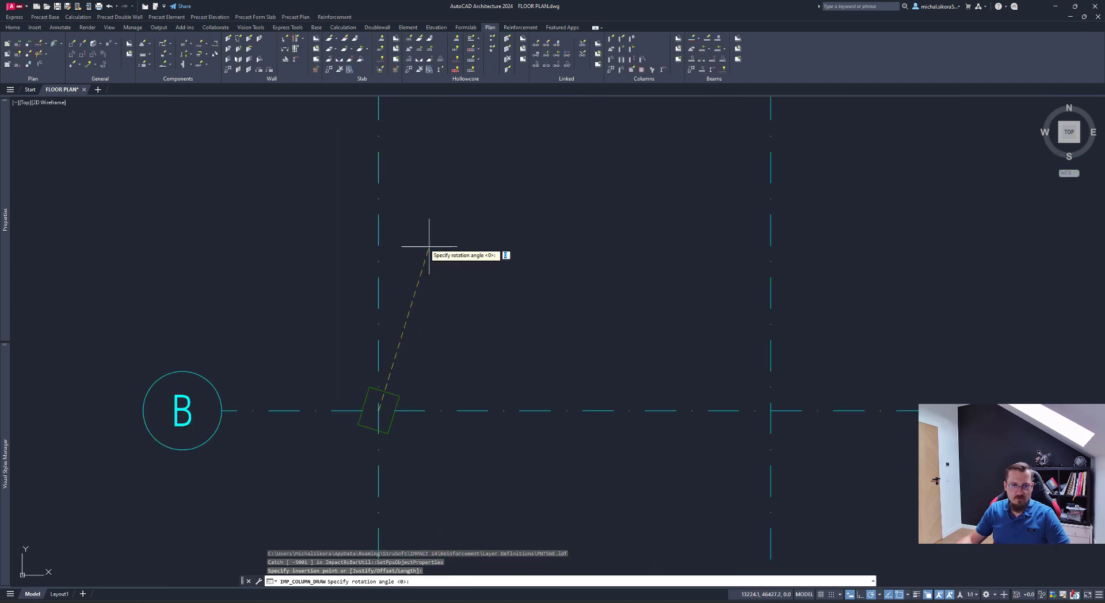
pyautogui.click(378, 226)
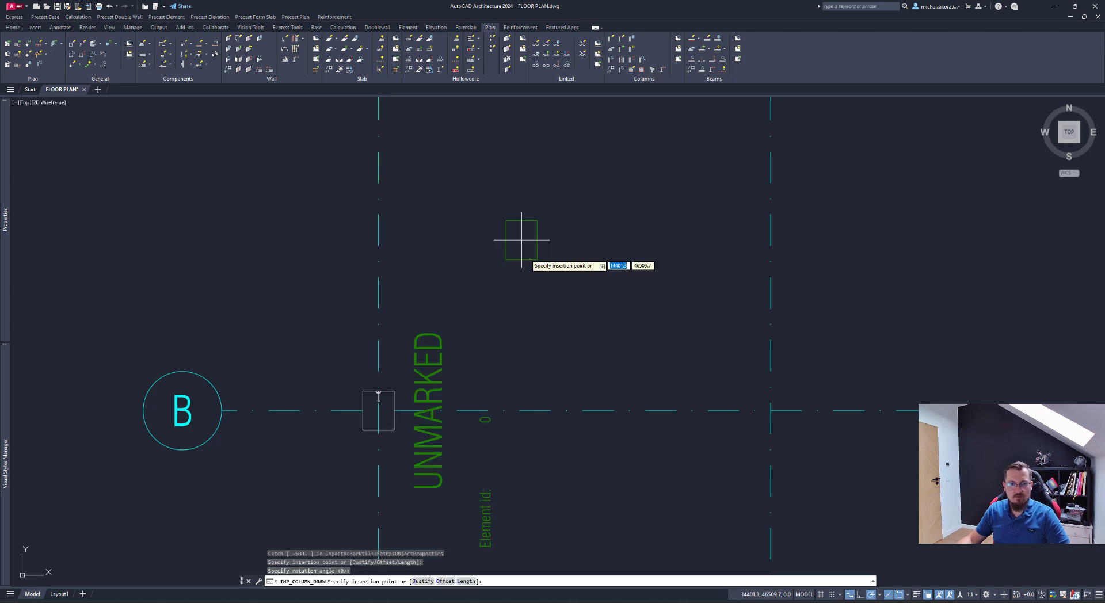
pyautogui.scroll(-4, 518, 276)
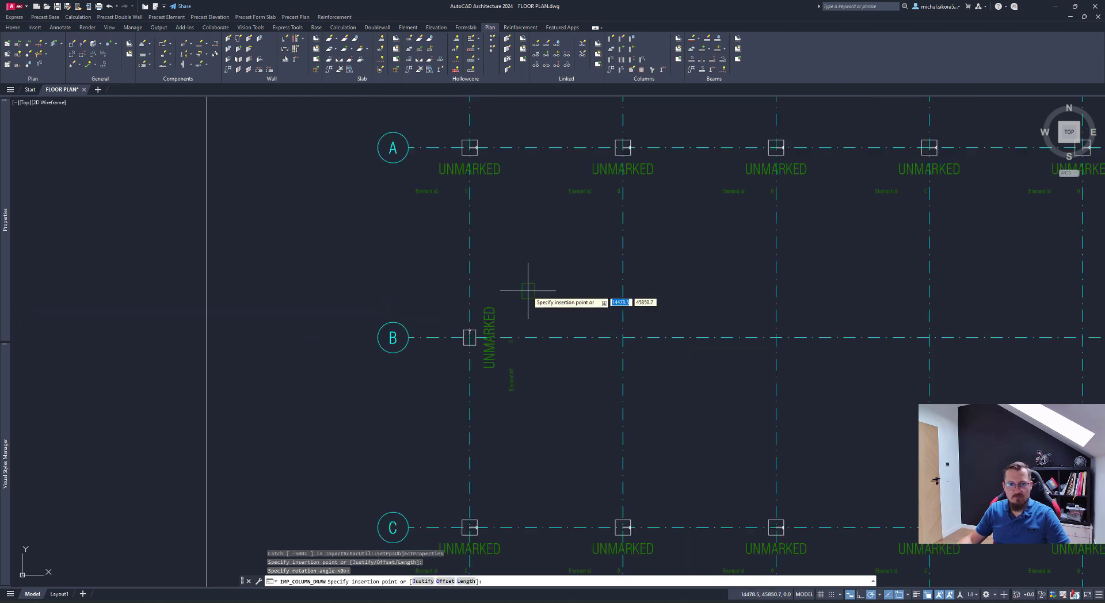
pyautogui.click(623, 338)
pyautogui.click(627, 256)
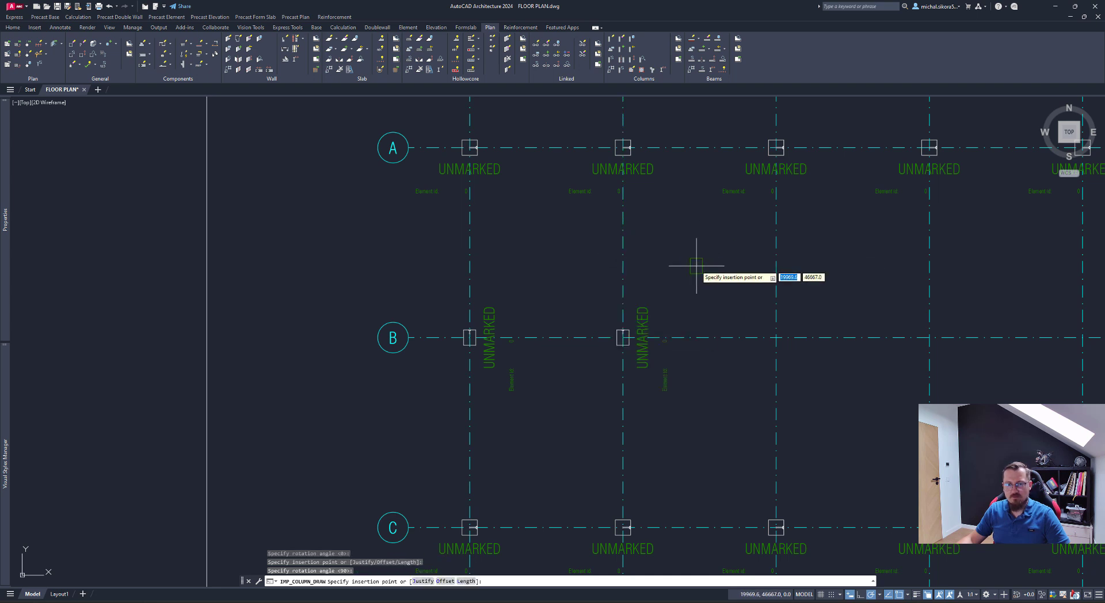
pyautogui.press('Escape')
# - Compare the short axis B columns with the taller ones in 3D, and restore the top view with north up
pyautogui.moveTo(680, 271); pyautogui.dragTo(672, 276, button='middle')
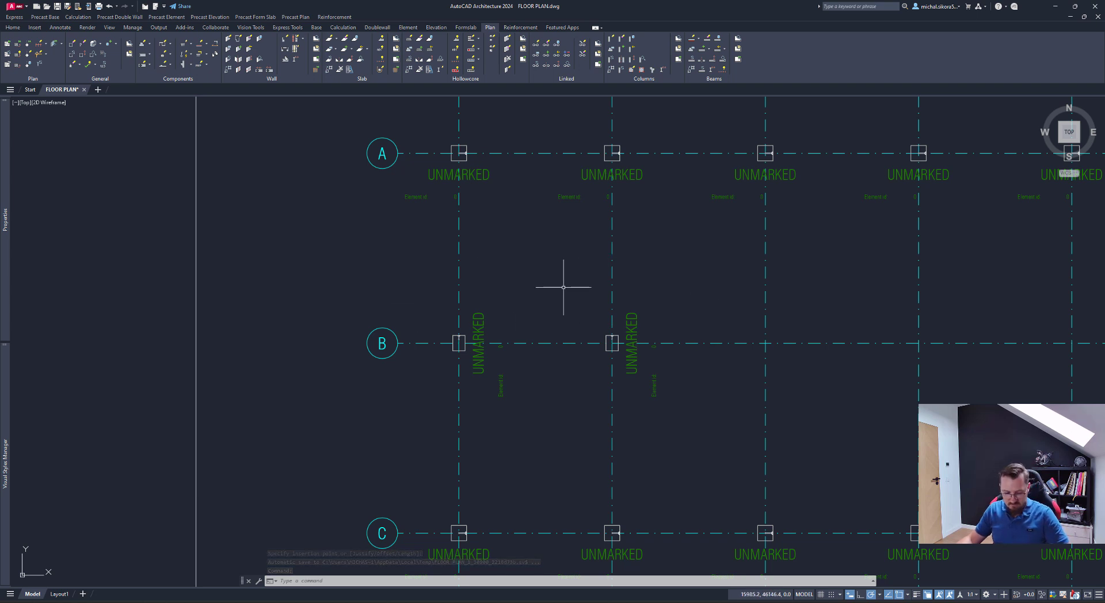
pyautogui.scroll(-2, 456, 348)
pyautogui.moveTo(601, 405)
pyautogui.mouseDown(button='middle')
pyautogui.moveTo(432, 300)
pyautogui.moveTo(421, 265)
pyautogui.moveTo(403, 273)
pyautogui.mouseUp(button='middle')
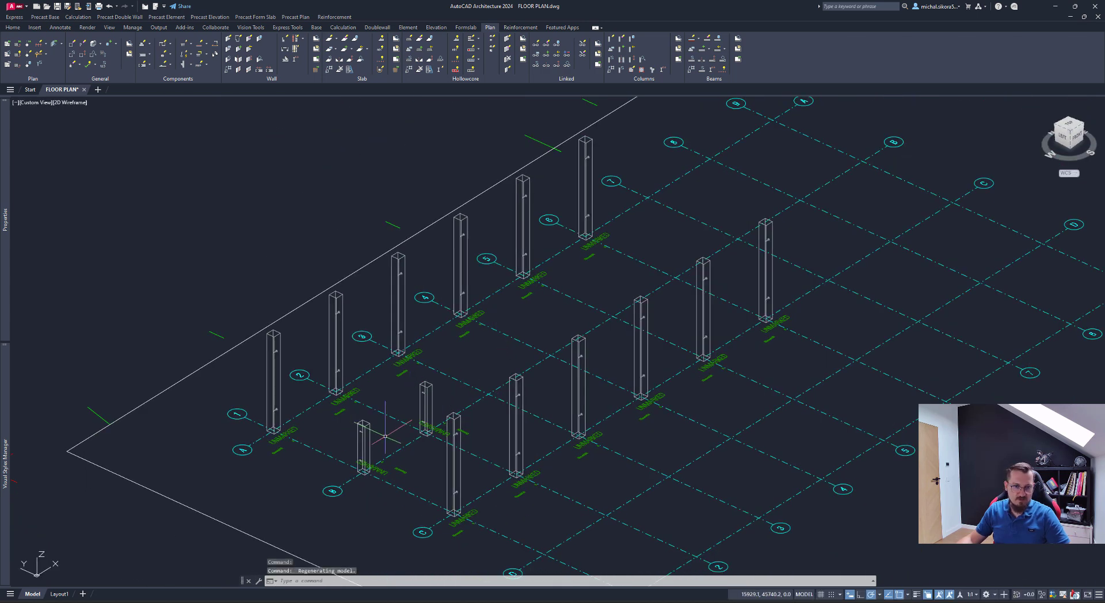
pyautogui.click(1069, 126)
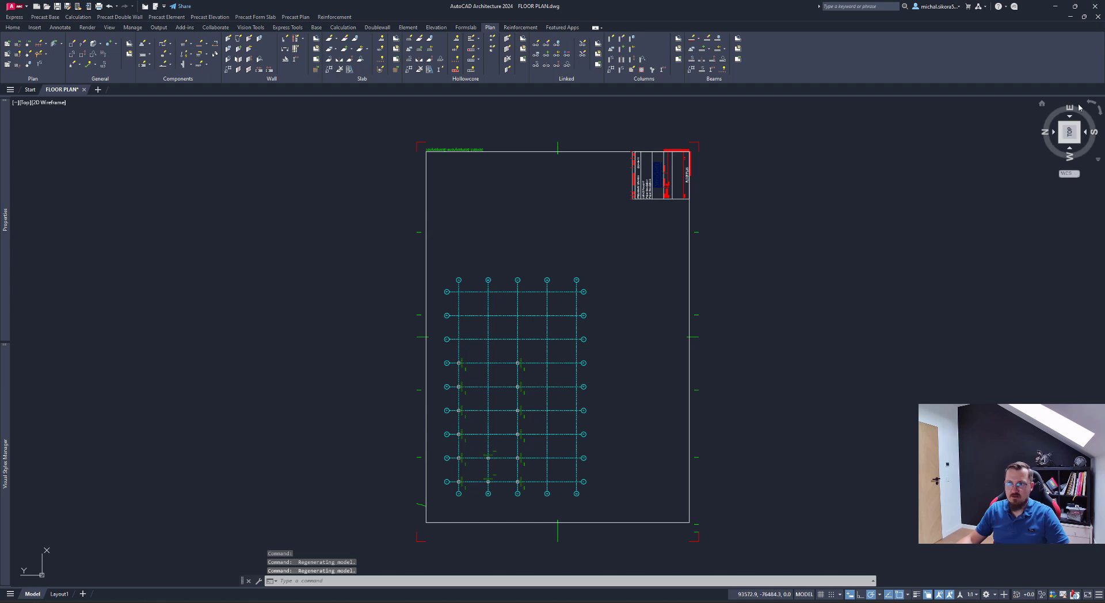
pyautogui.click(1100, 112)
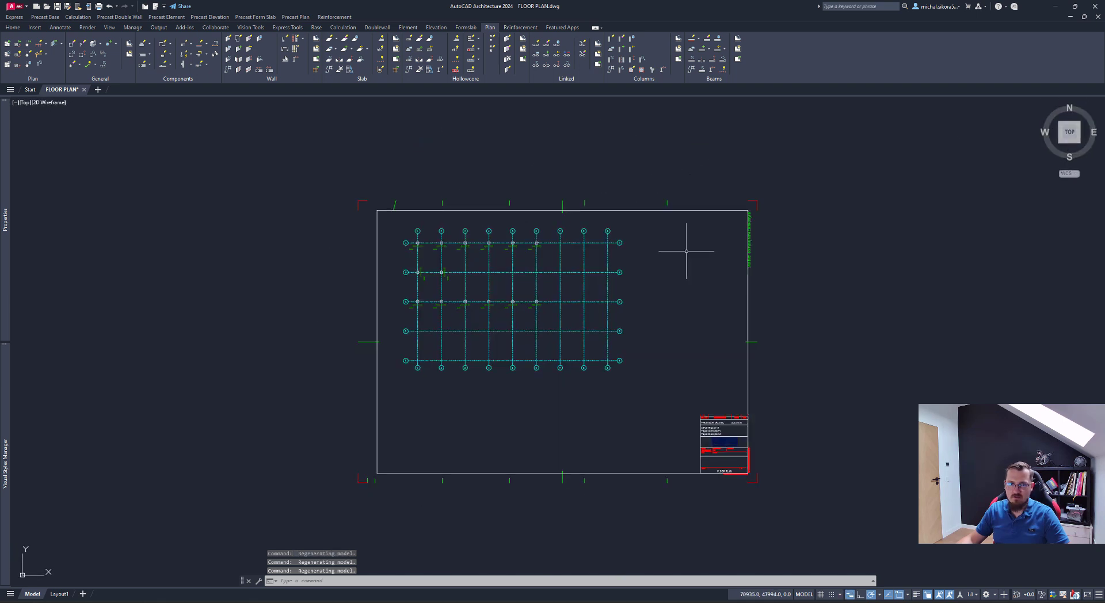
pyautogui.scroll(4, 438, 267)
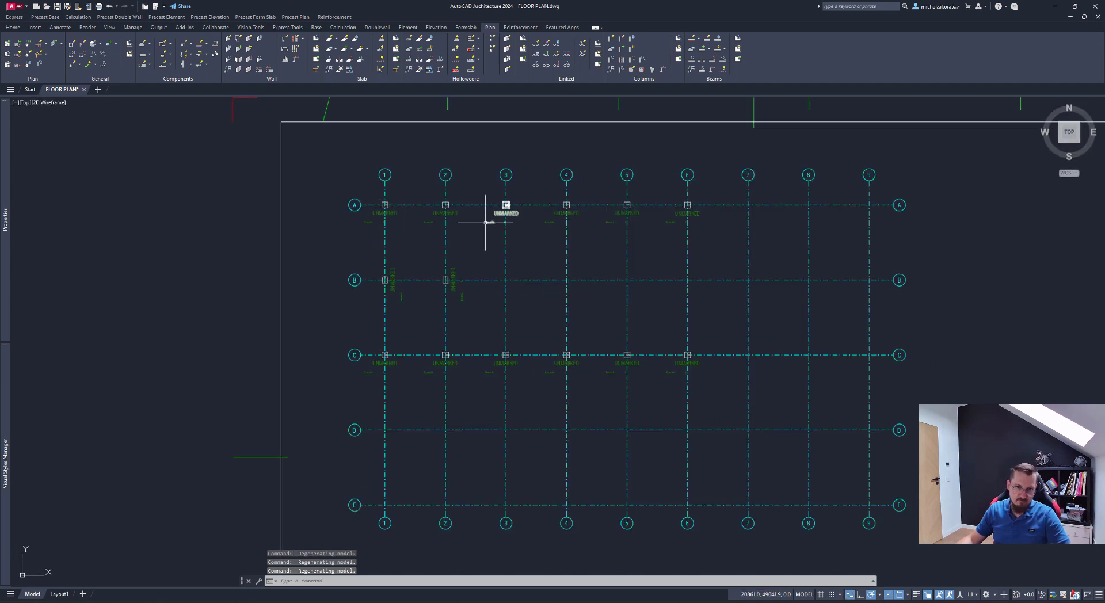
pyautogui.moveTo(550, 254); pyautogui.dragTo(513, 283, button='middle')
pyautogui.moveTo(547, 316); pyautogui.dragTo(521, 296, button='middle')
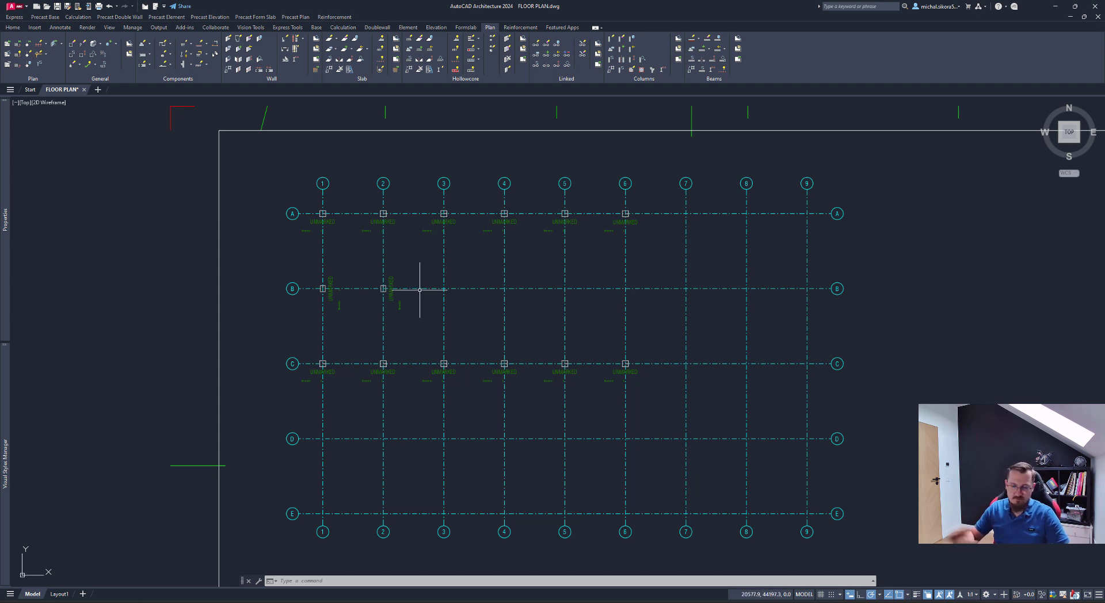
pyautogui.moveTo(509, 270)
pyautogui.mouseDown(button='middle')
pyautogui.moveTo(478, 281)
pyautogui.moveTo(509, 247)
pyautogui.mouseUp(button='middle')
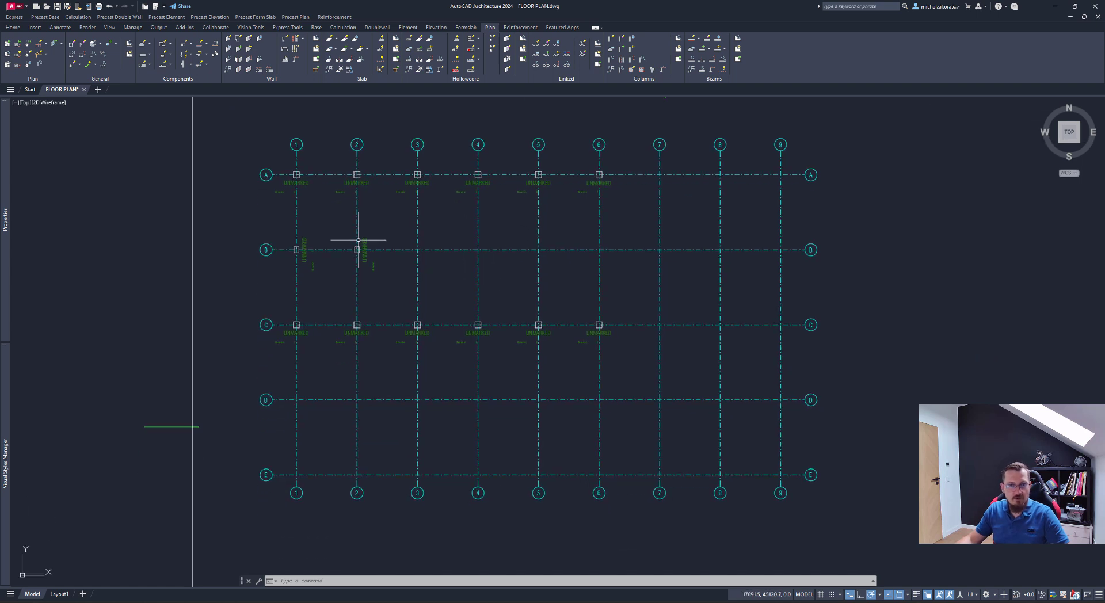
pyautogui.moveTo(358, 240)
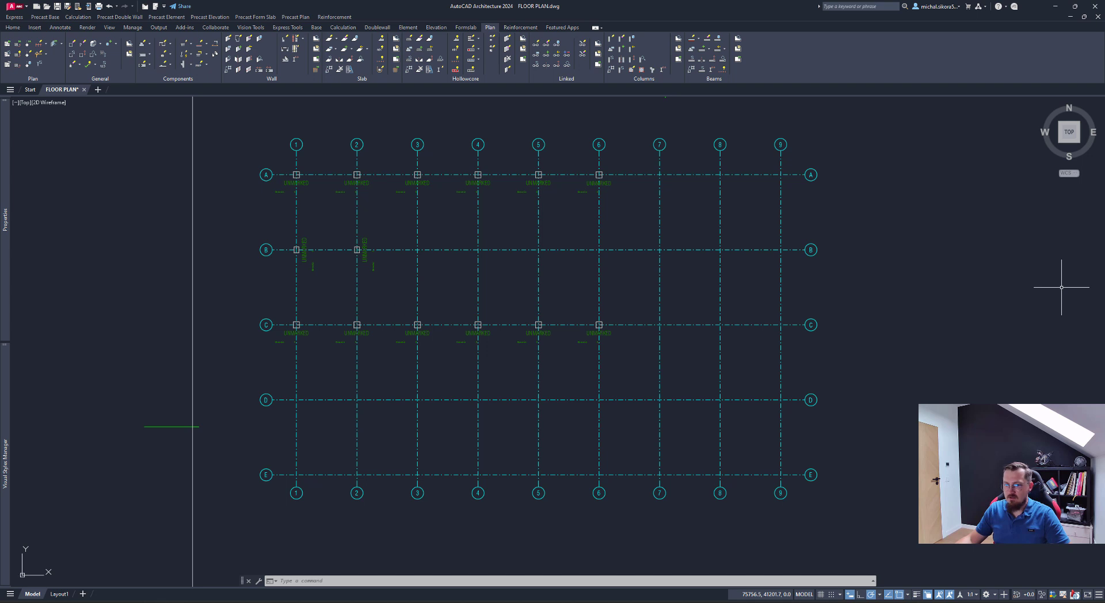
pyautogui.click(639, 602)
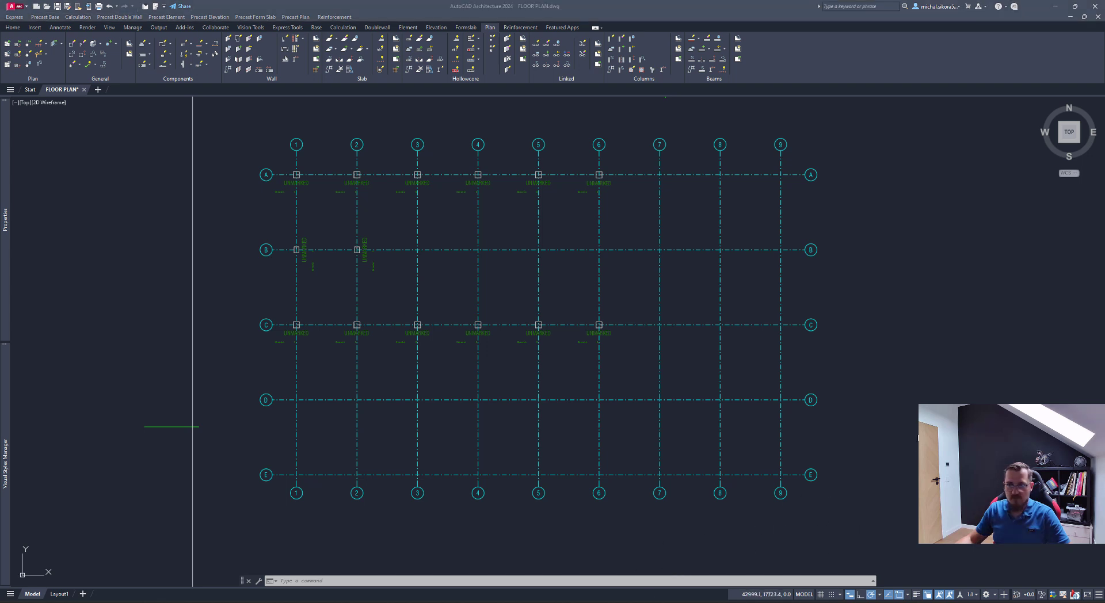
# - Examine the placed columns and their labels on axes A and B, up close and across the whole grid
pyautogui.click(446, 281)
pyautogui.moveTo(353, 256)
pyautogui.mouseDown(button='middle')
pyautogui.moveTo(374, 266)
pyautogui.moveTo(362, 269)
pyautogui.mouseUp(button='middle')
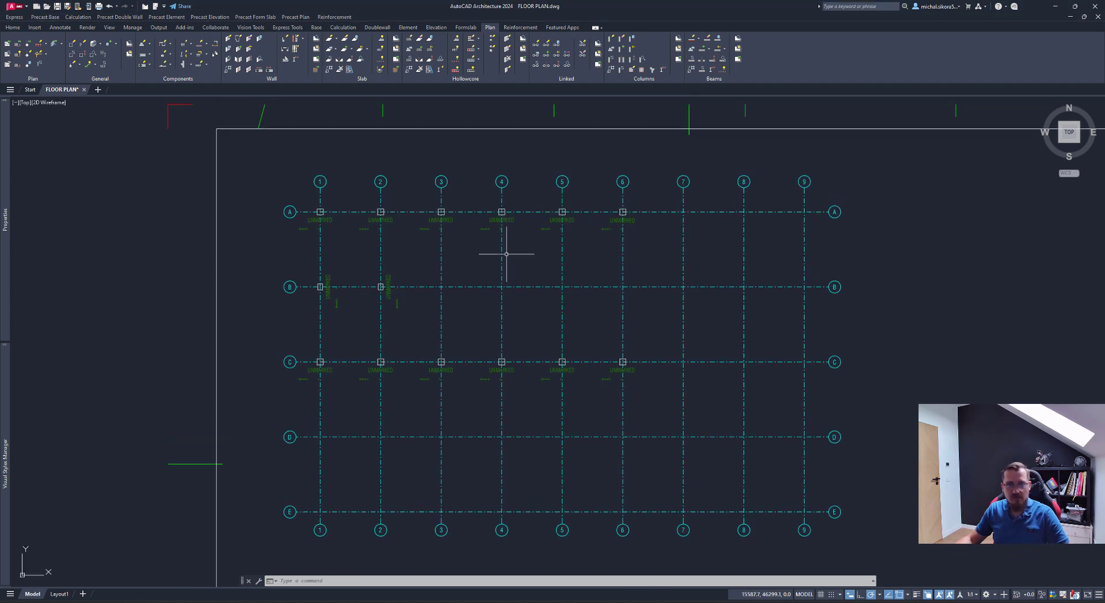
pyautogui.scroll(5, 357, 244)
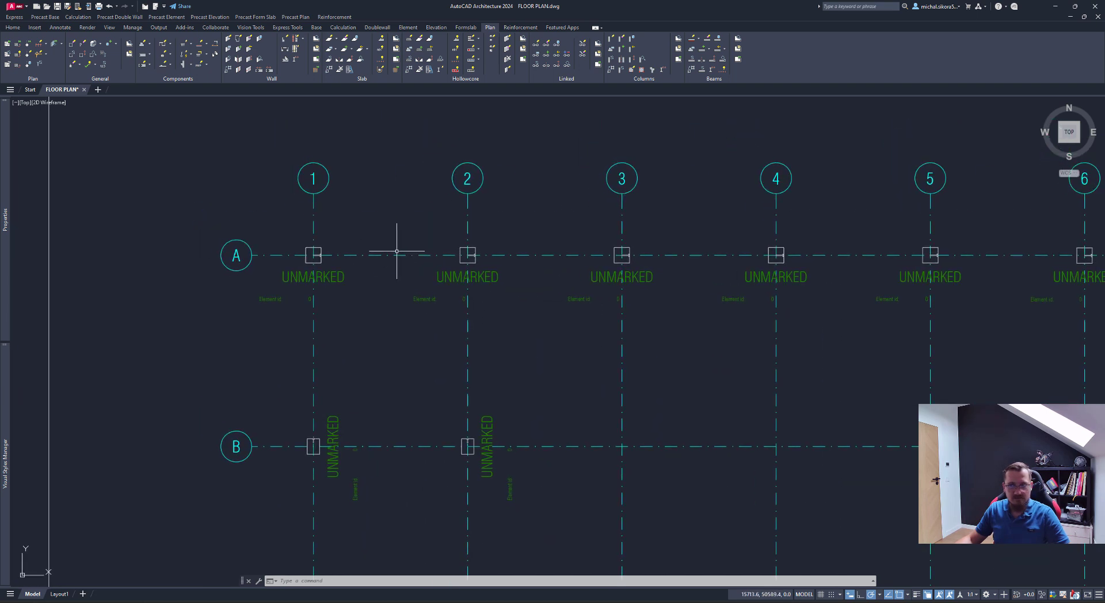
pyautogui.moveTo(598, 312); pyautogui.dragTo(577, 309, button='middle')
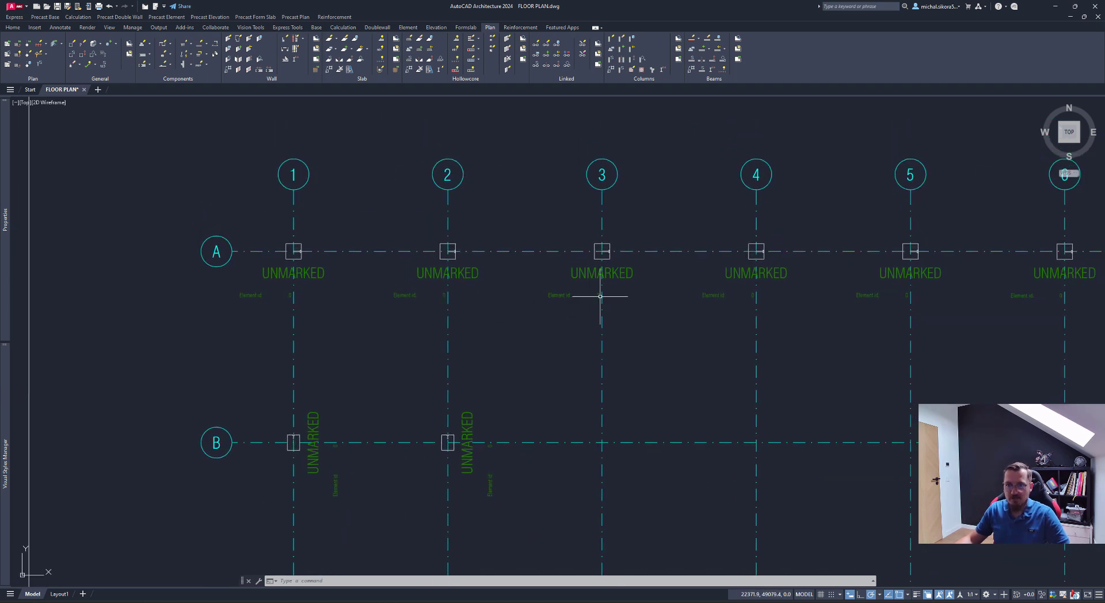
pyautogui.moveTo(732, 308); pyautogui.dragTo(703, 311, button='middle')
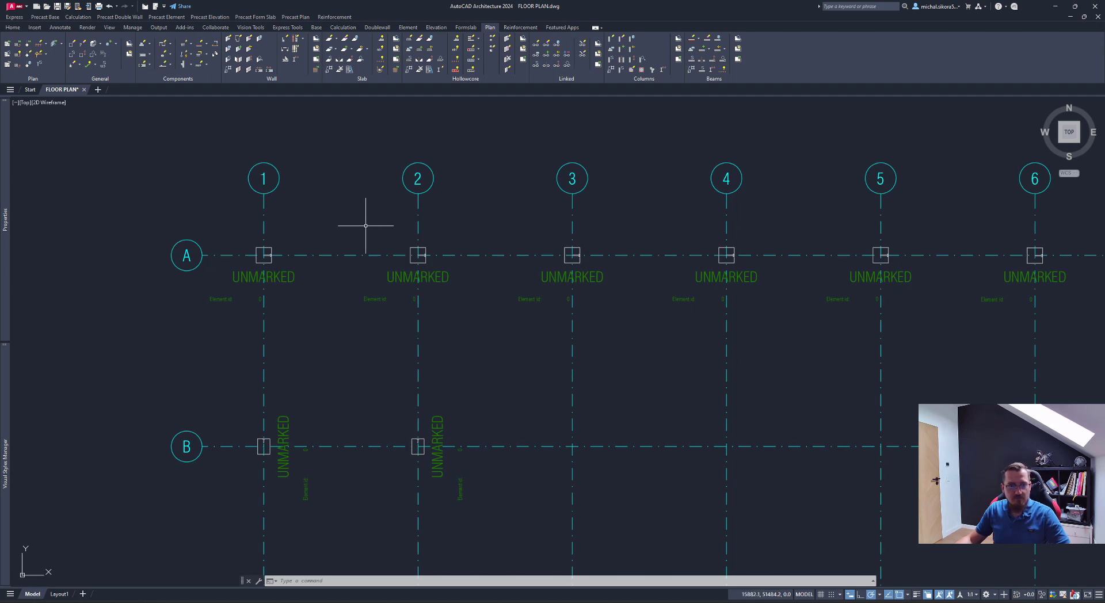
pyautogui.moveTo(495, 333)
pyautogui.mouseDown(button='middle')
pyautogui.moveTo(474, 333)
pyautogui.moveTo(473, 307)
pyautogui.mouseUp(button='middle')
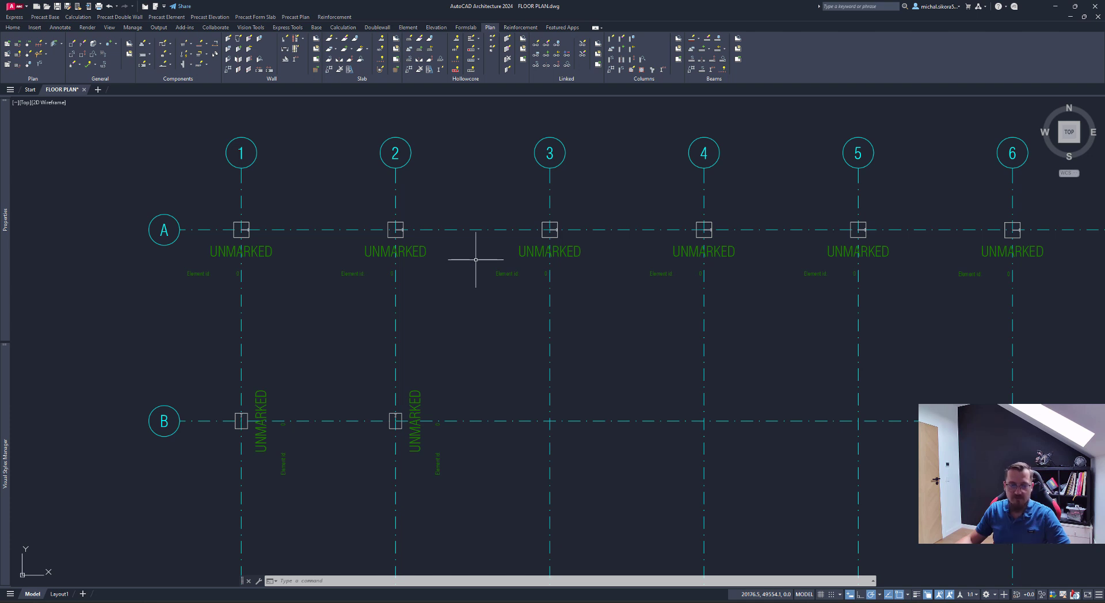
pyautogui.scroll(-4, 476, 260)
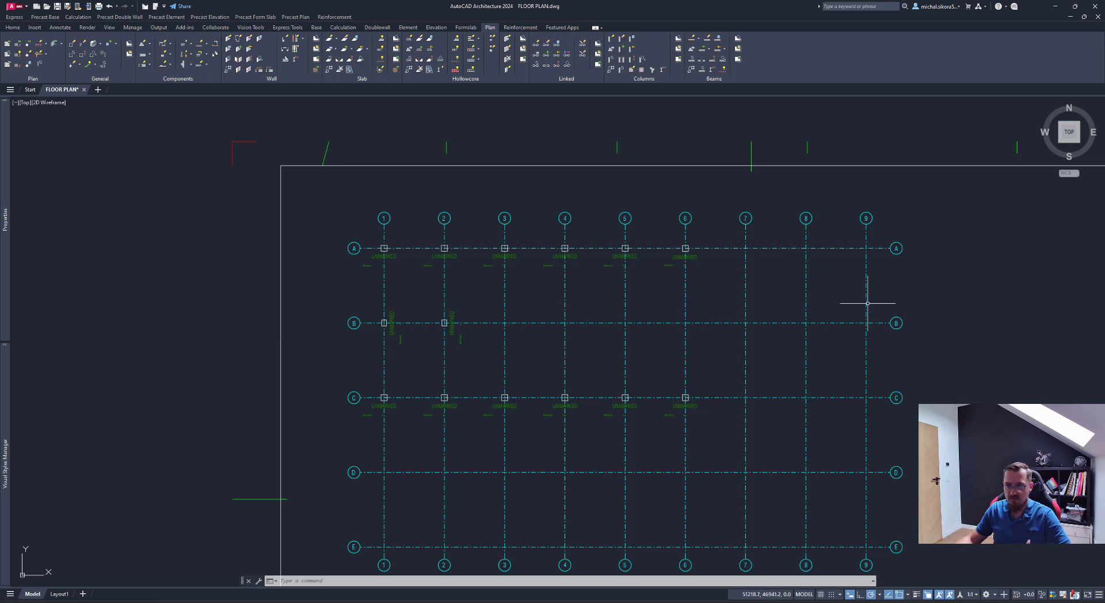
pyautogui.moveTo(365, 216); pyautogui.dragTo(402, 225, button='middle')
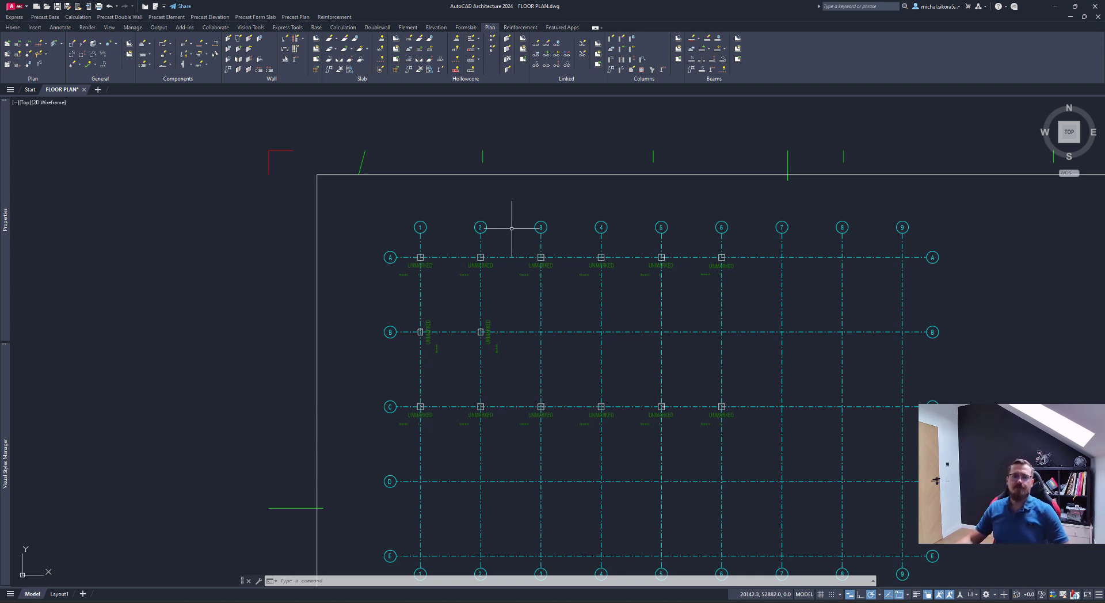
# - Review the geometry, lift and reinforcement template of the column at A2, and accept its properties with the lift updated
pyautogui.scroll(2, 472, 254)
pyautogui.doubleClick(484, 254)
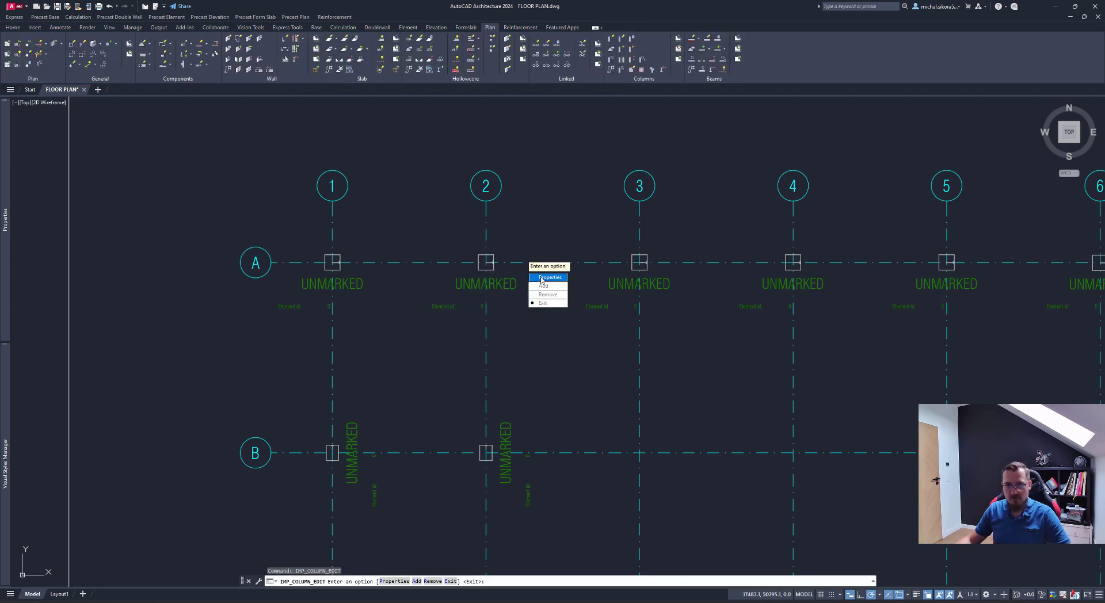
pyautogui.click(549, 277)
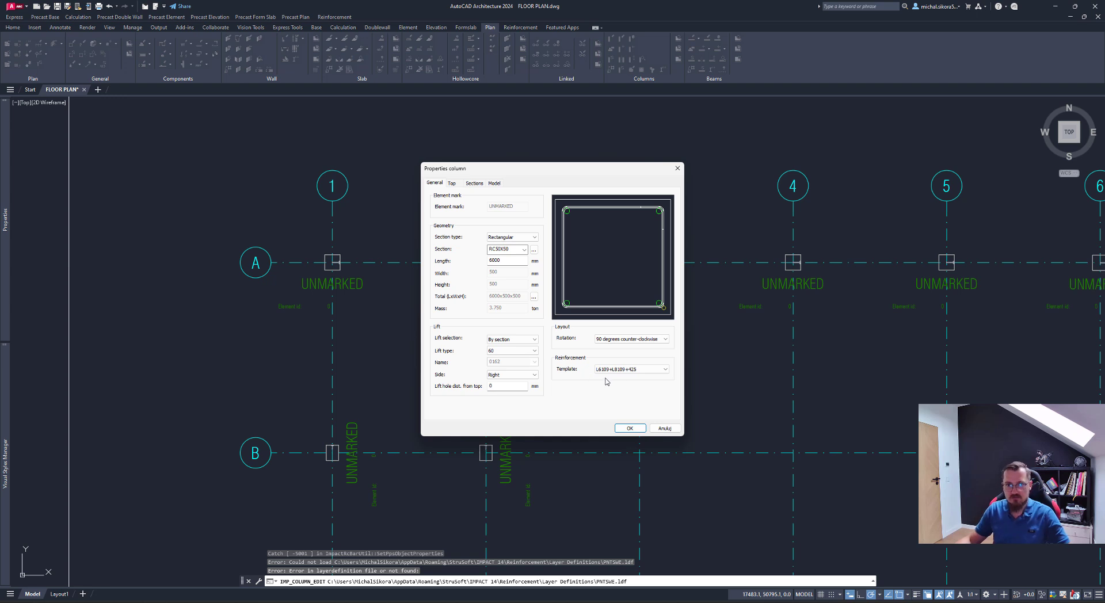
pyautogui.click(631, 429)
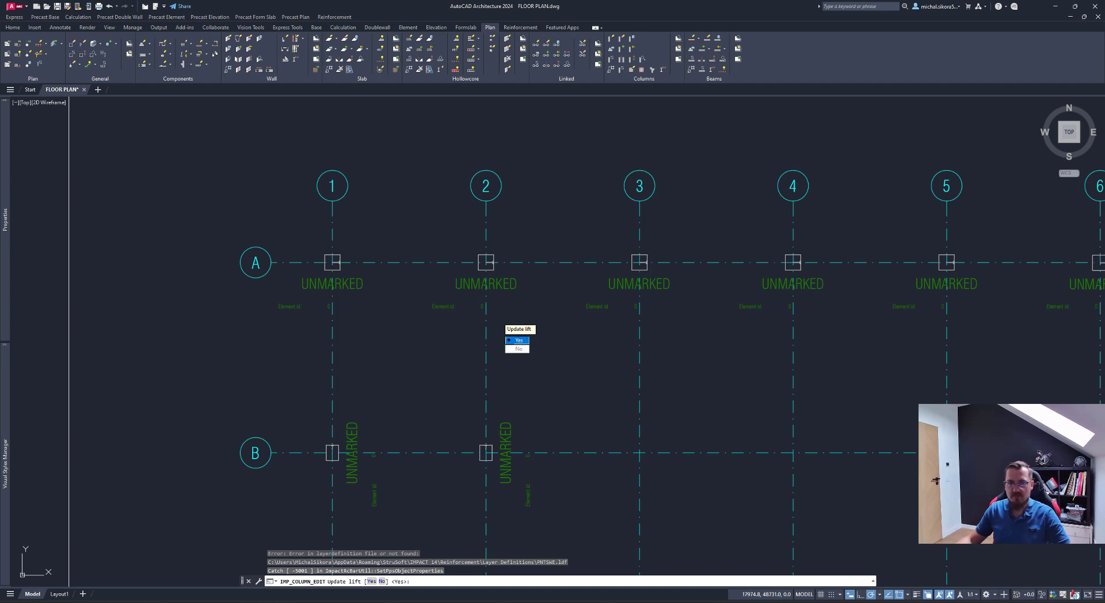
pyautogui.click(519, 340)
pyautogui.click(596, 350)
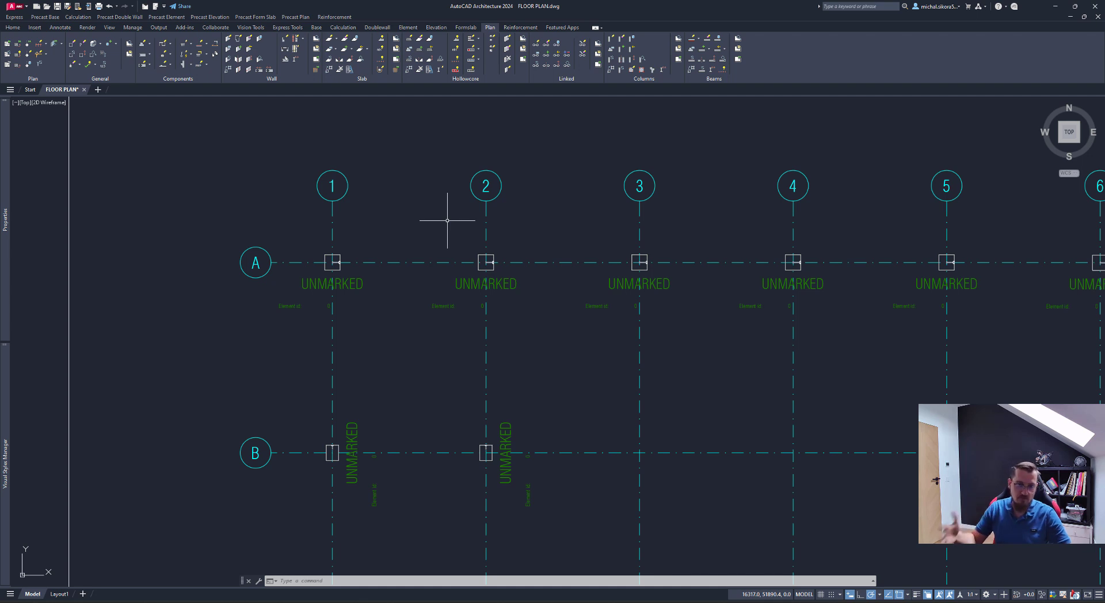
# - Open the list of column sections for the current project
pyautogui.moveTo(729, 267); pyautogui.dragTo(563, 294, button='middle')
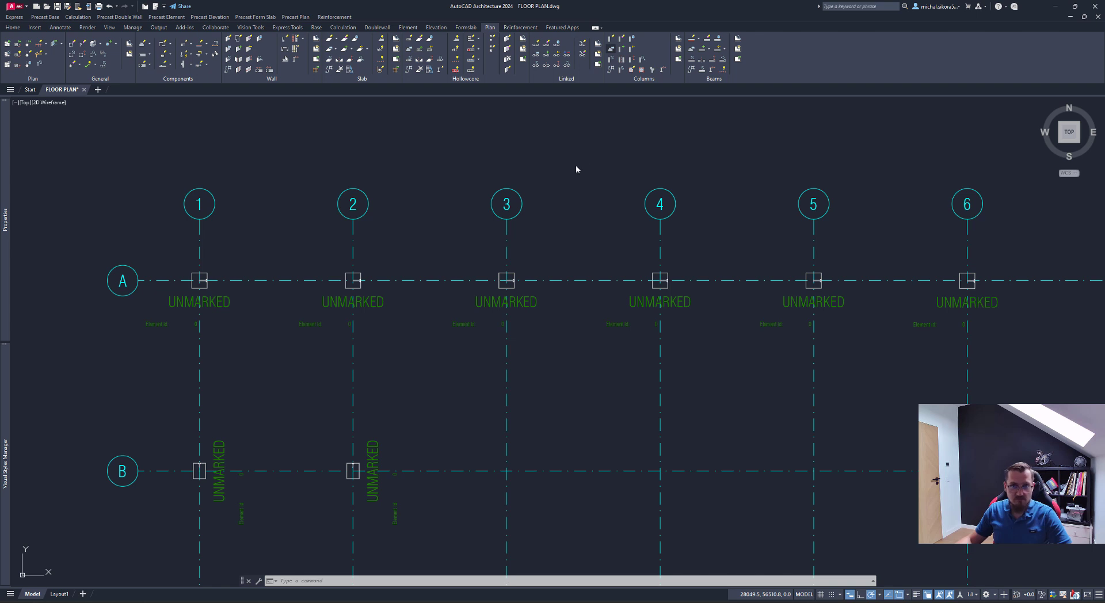
pyautogui.click(418, 265)
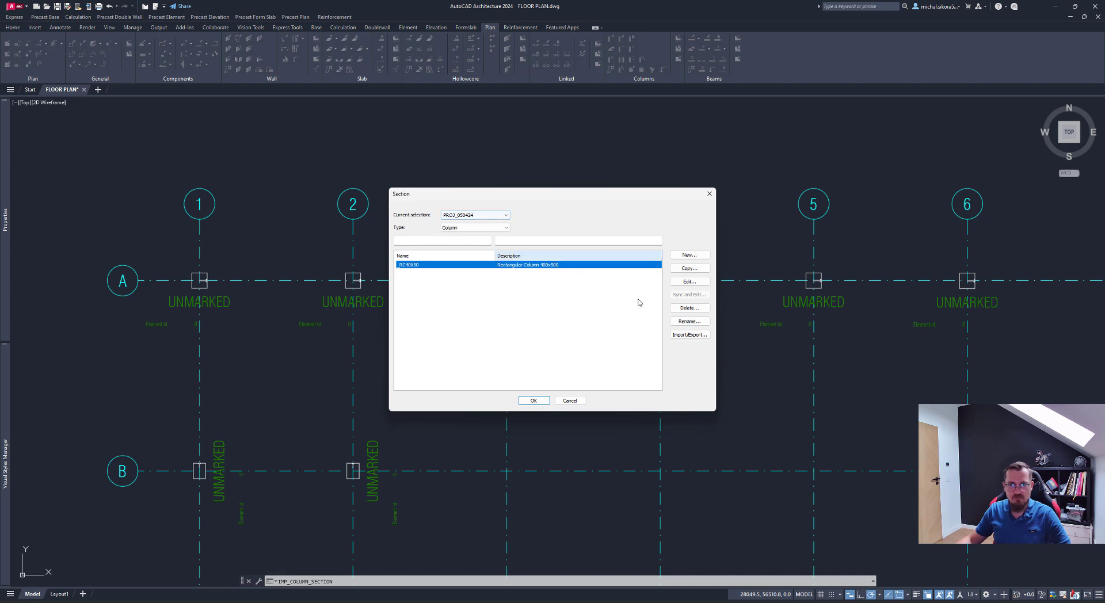
pyautogui.click(689, 335)
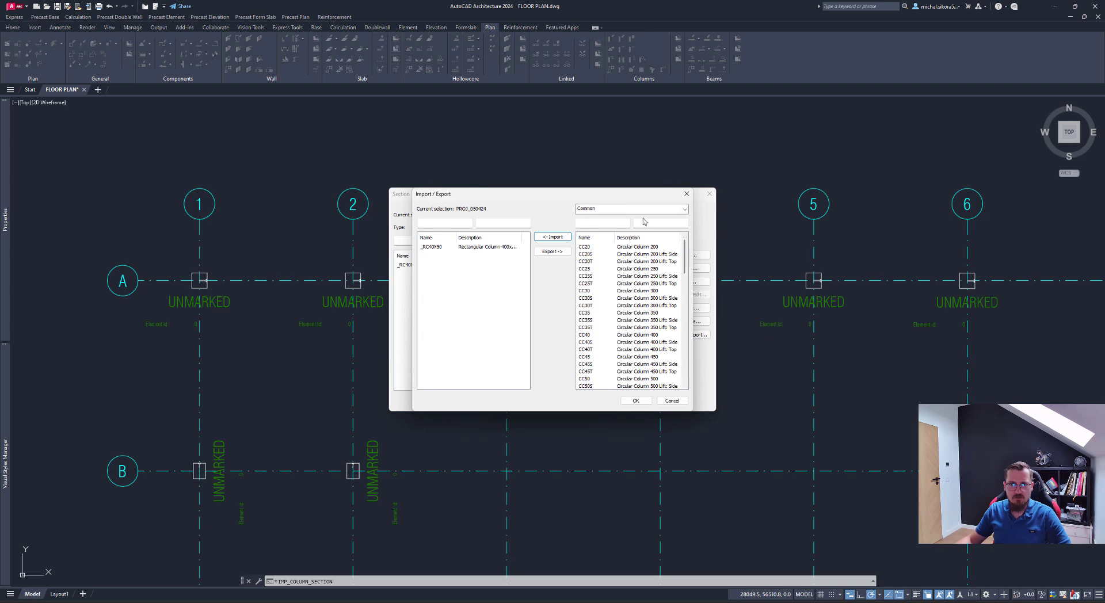
pyautogui.moveTo(684, 251); pyautogui.dragTo(704, 313)
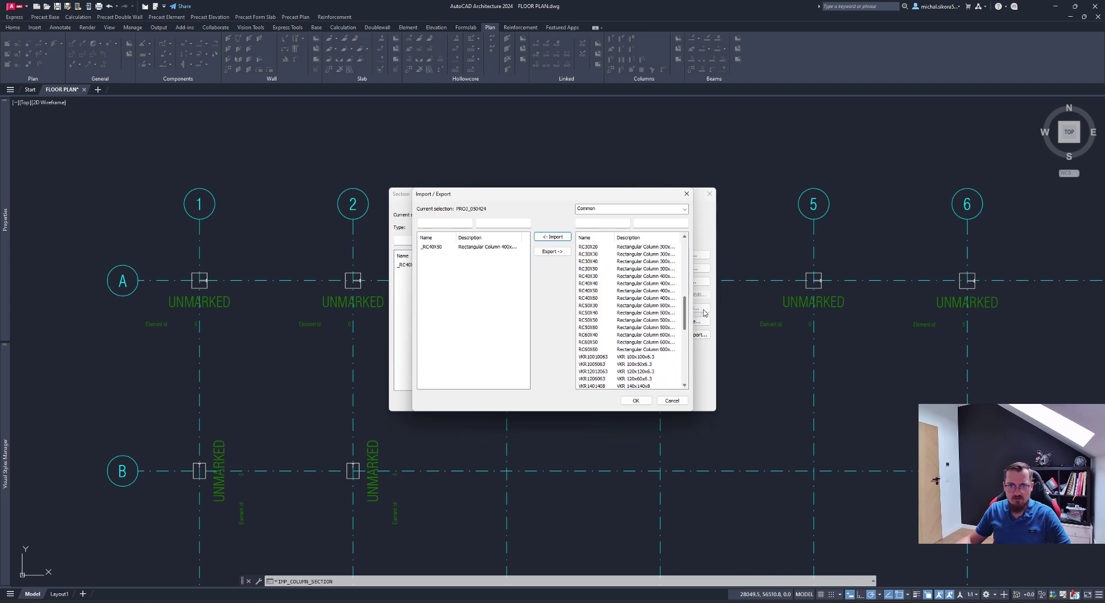
pyautogui.click(602, 321)
pyautogui.click(636, 401)
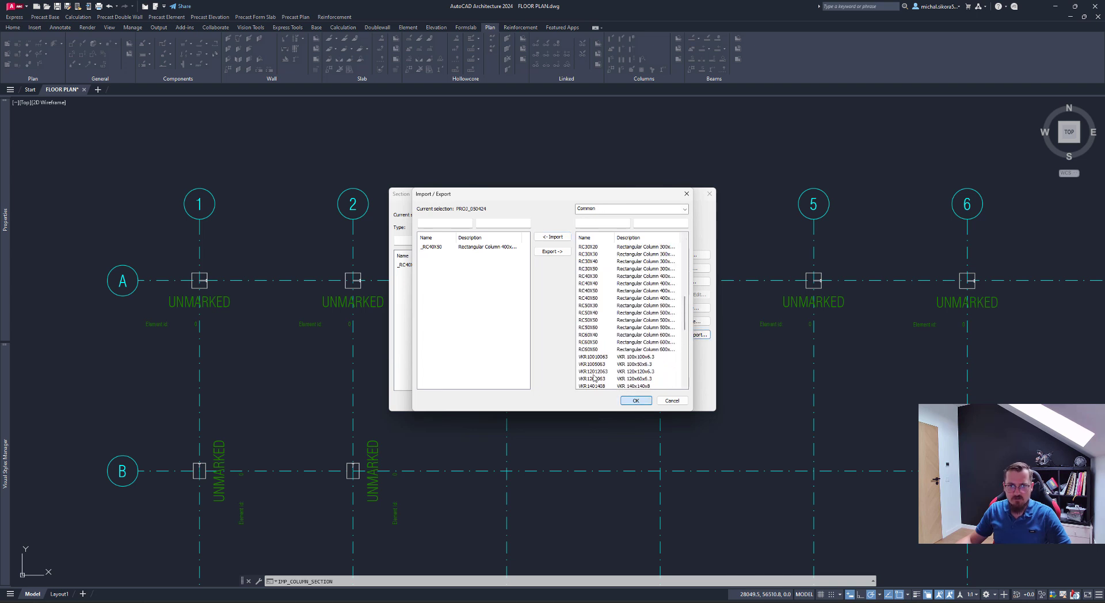
# - Import the rectangular column section RC50X50 from the Common library into the project's column sections
pyautogui.click(690, 334)
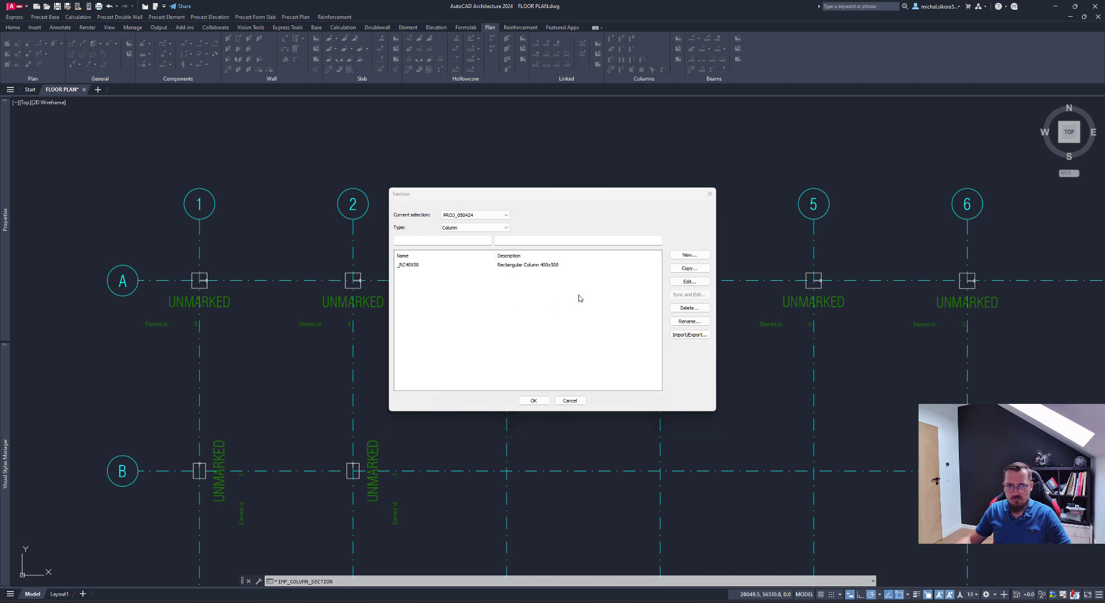
pyautogui.moveTo(684, 257); pyautogui.dragTo(685, 306)
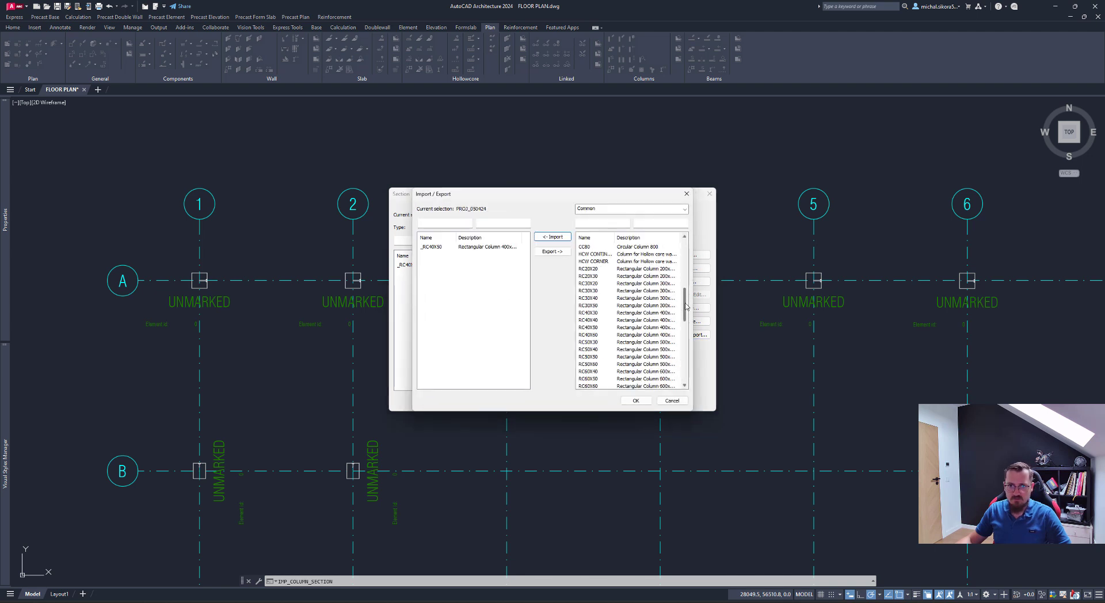
pyautogui.click(588, 357)
pyautogui.click(556, 237)
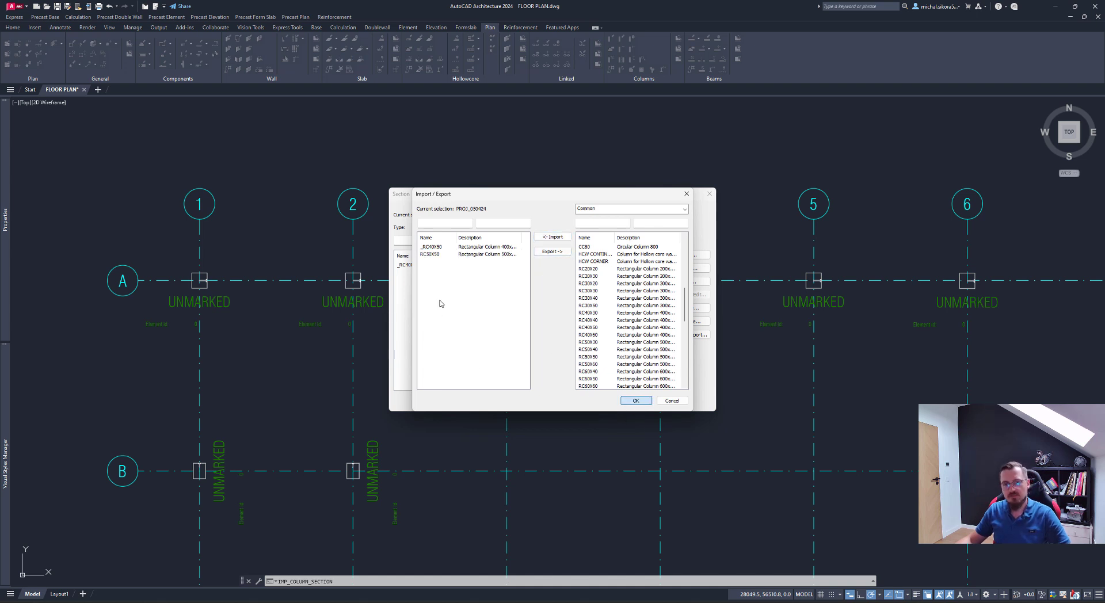
pyautogui.press('Return')
# - Open the RC50X50 column section for editing at its reinforcement settings
pyautogui.click(409, 273)
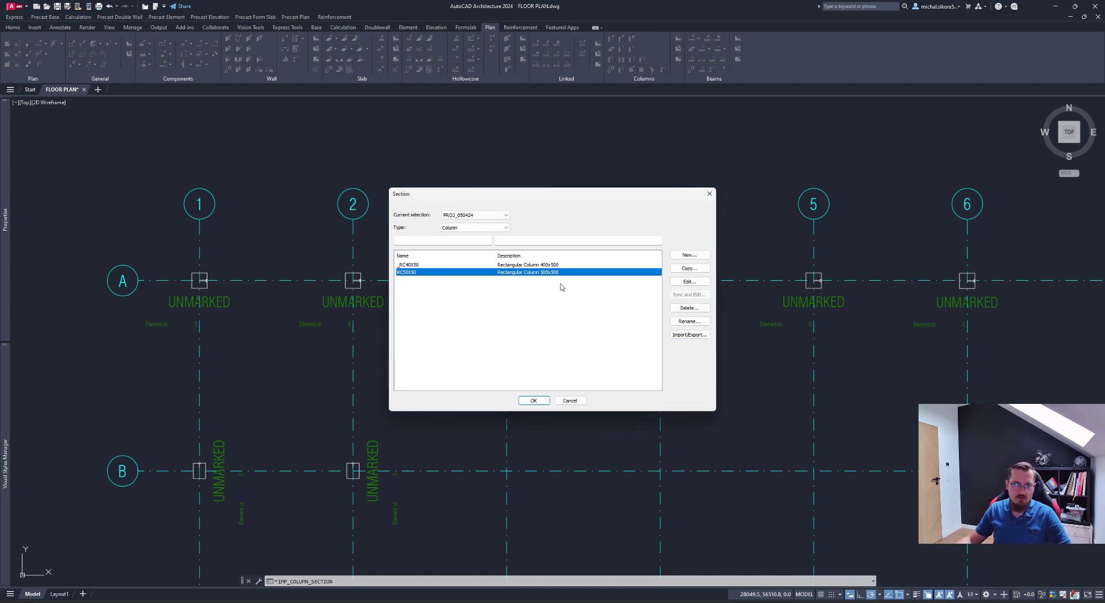
pyautogui.click(690, 281)
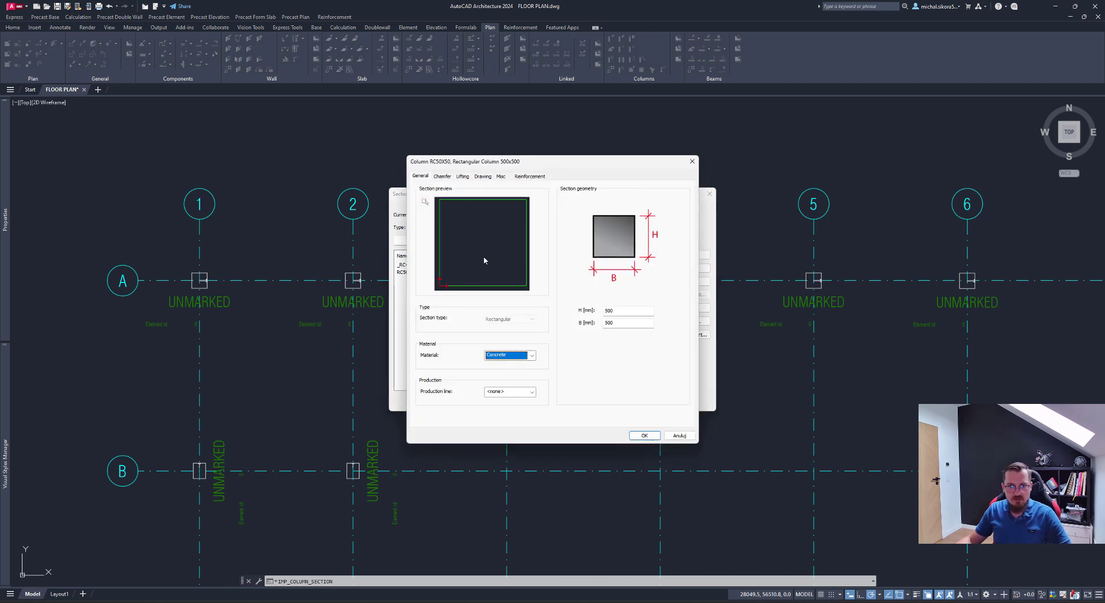
pyautogui.click(530, 176)
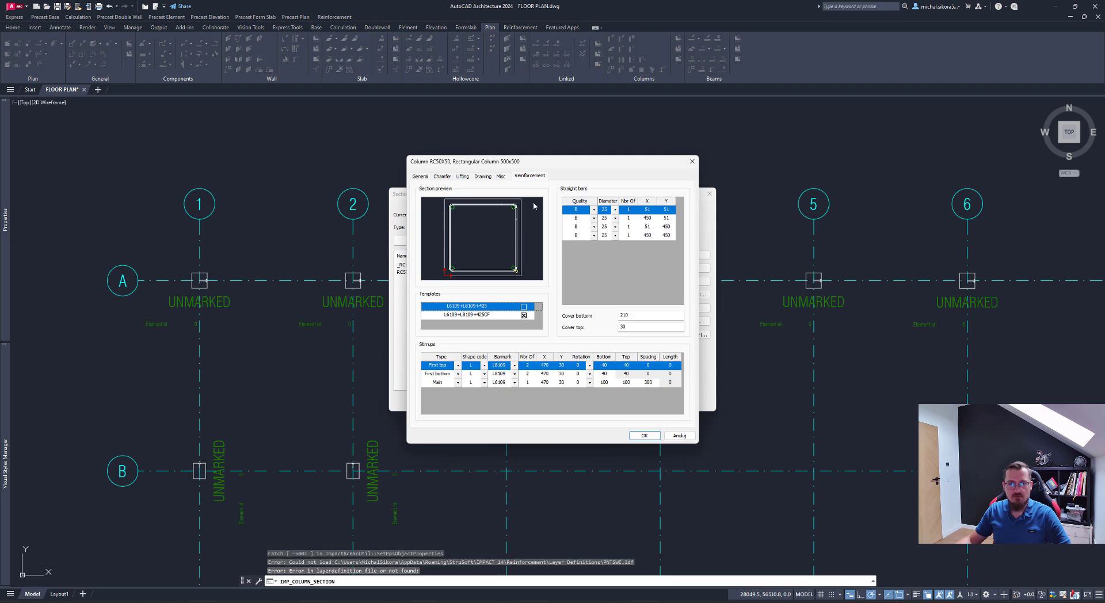
# - Compare the stirrup and straight bar definitions of the two existing reinforcement templates
pyautogui.click(497, 316)
pyautogui.click(496, 309)
pyautogui.click(496, 314)
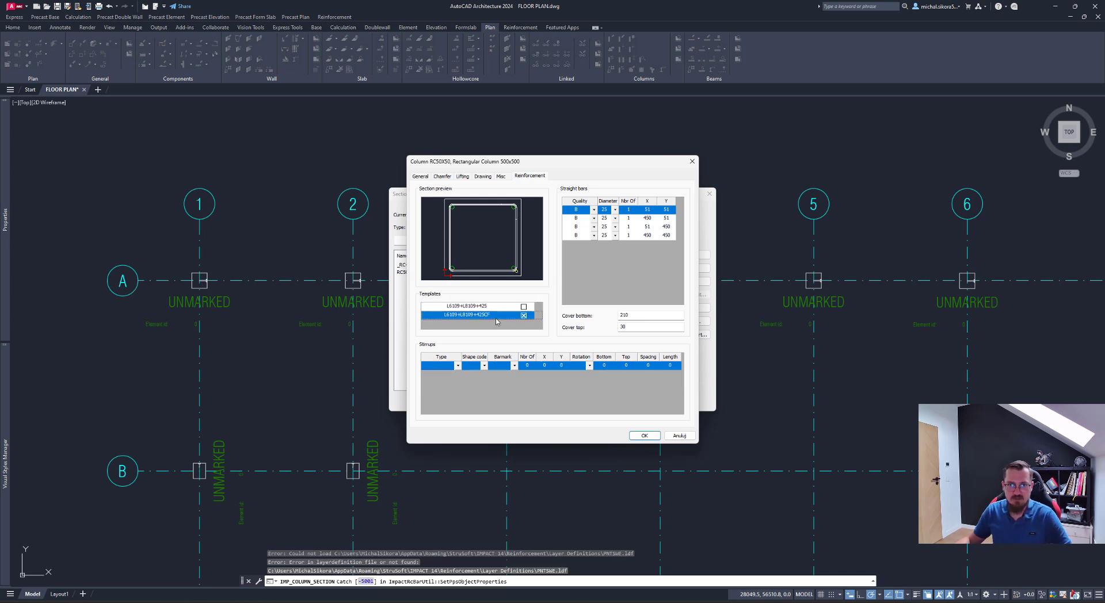
pyautogui.click(495, 309)
pyautogui.click(493, 316)
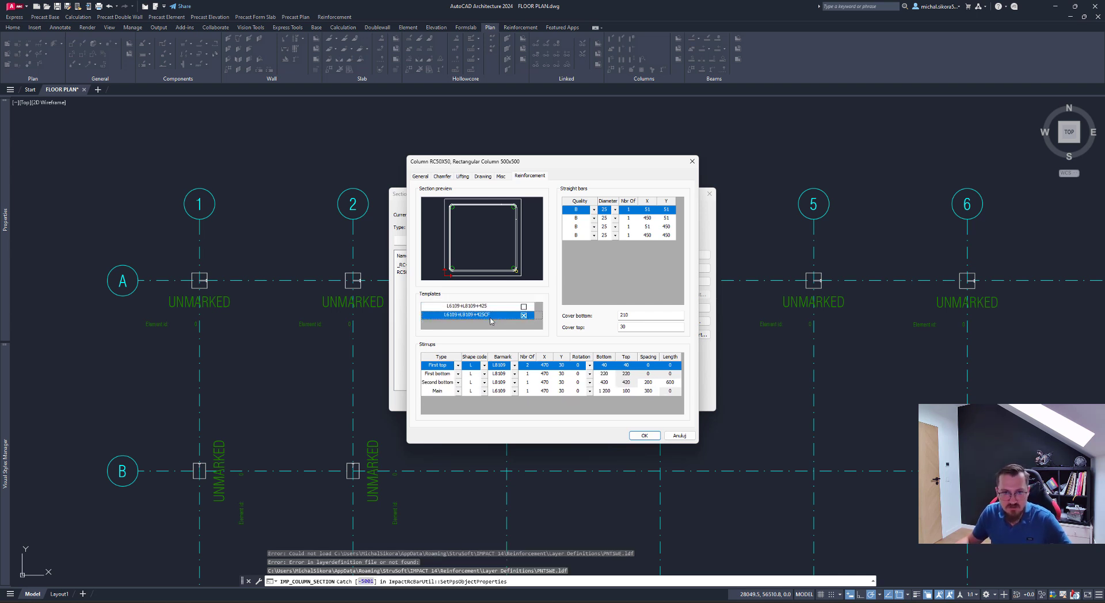
pyautogui.click(472, 307)
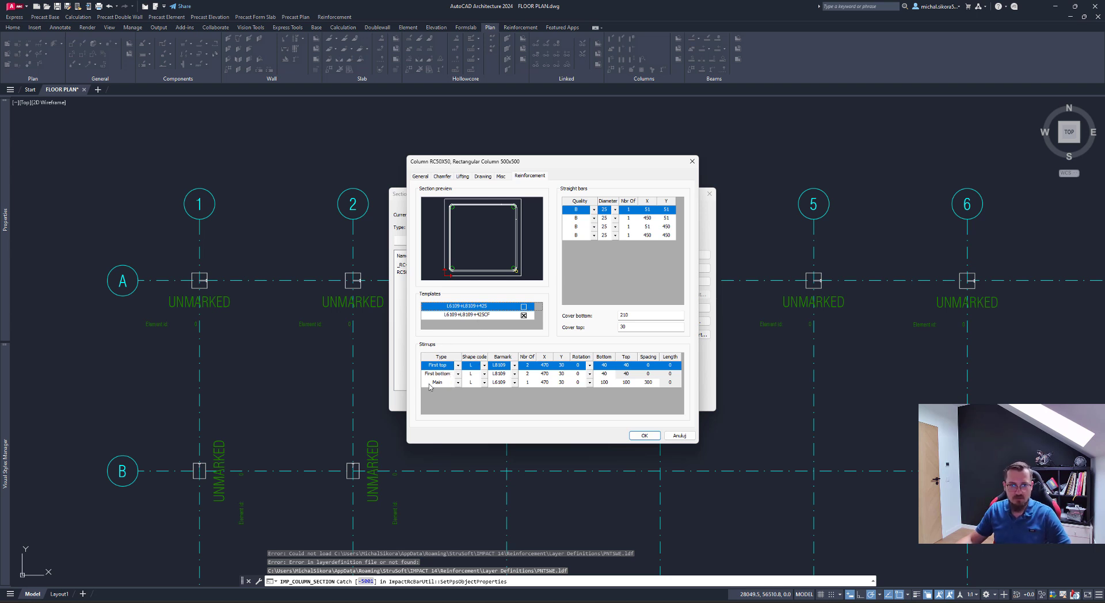
pyautogui.click(481, 315)
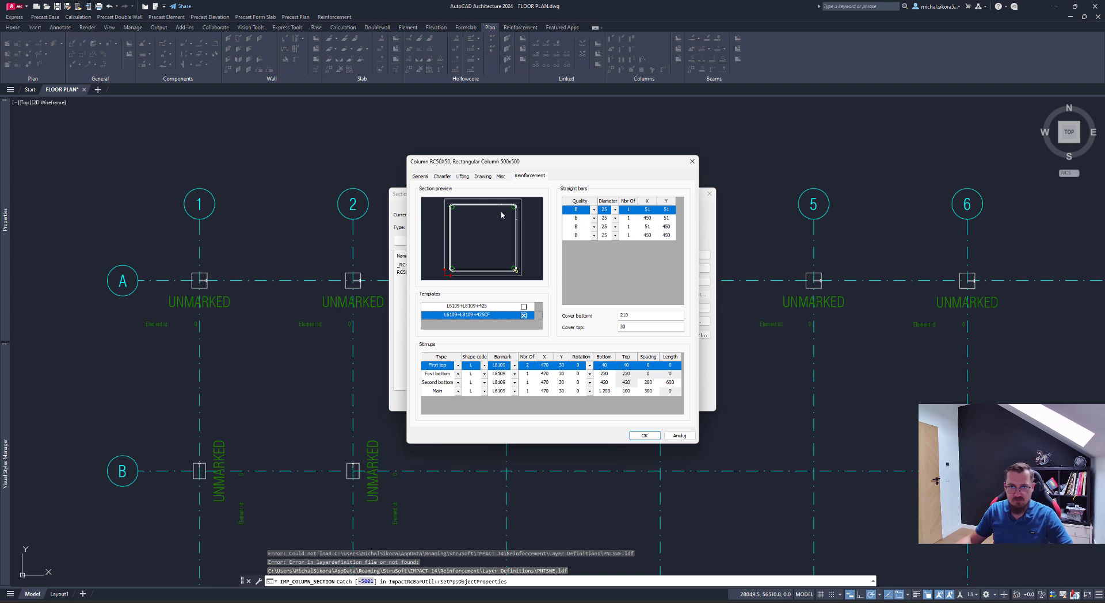
# - Create a new reinforcement template for the RC50X50 section, named 6Ø20 + Ø6@300
pyautogui.rightClick(478, 324)
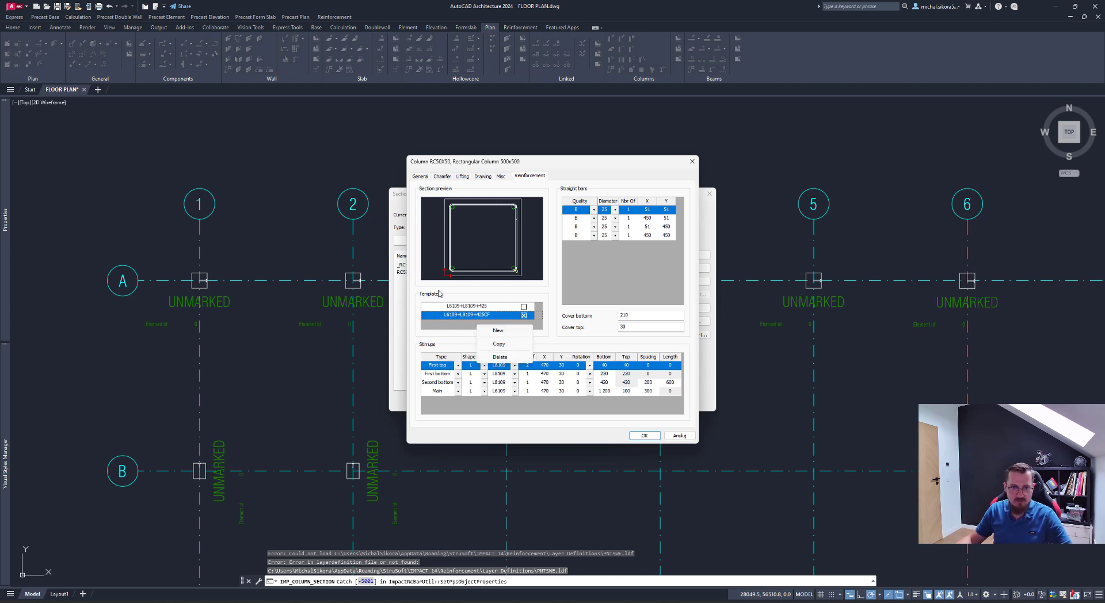
pyautogui.click(501, 332)
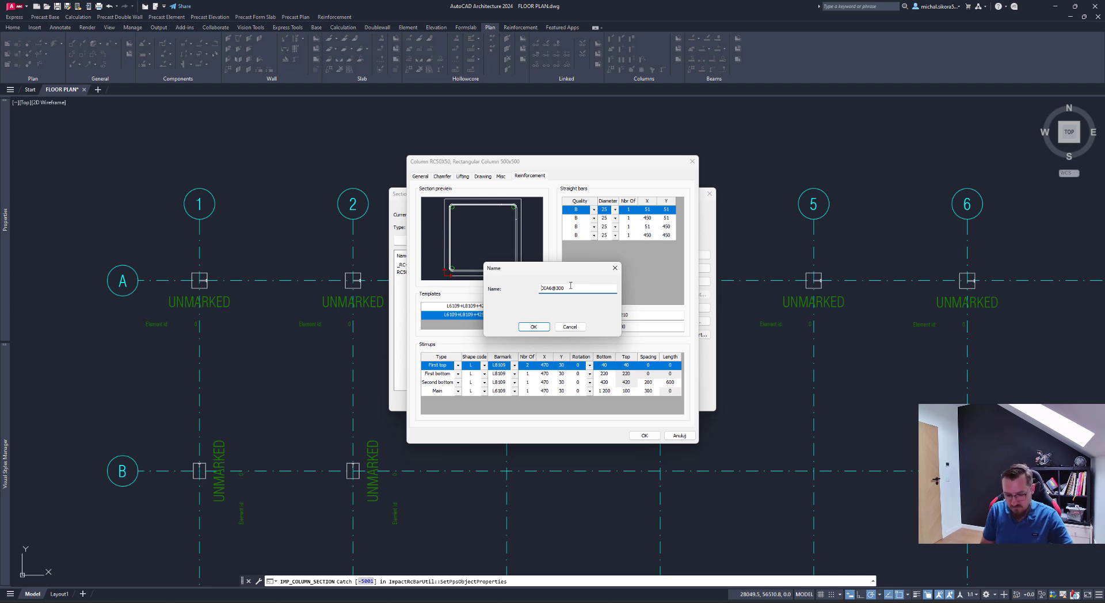
pyautogui.write('6x')
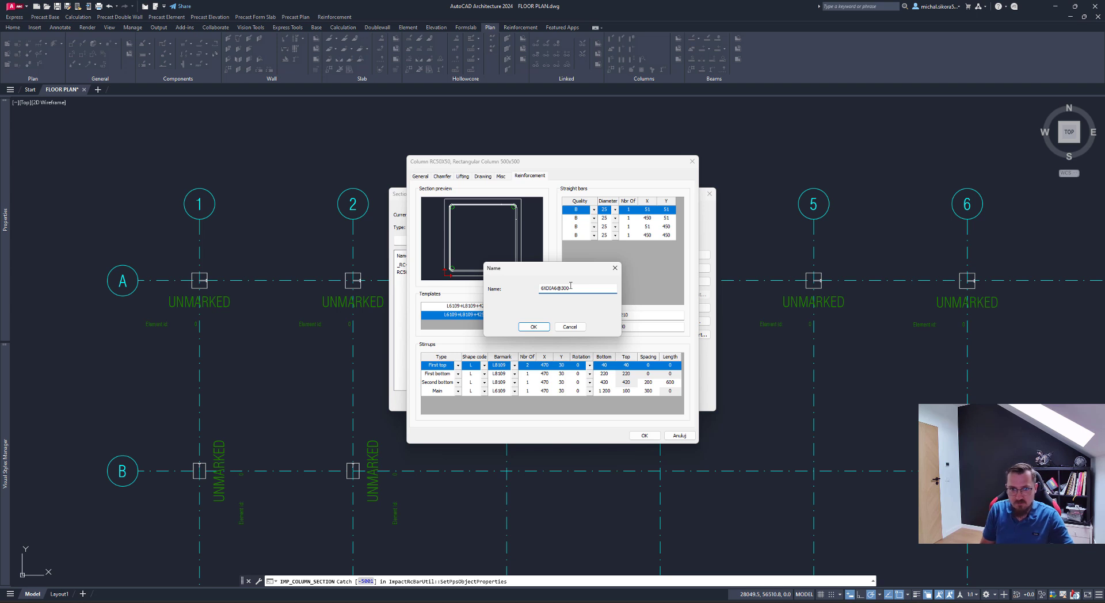
pyautogui.write('20')
pyautogui.press('Delete')
pyautogui.press('Delete')
pyautogui.press('Delete')
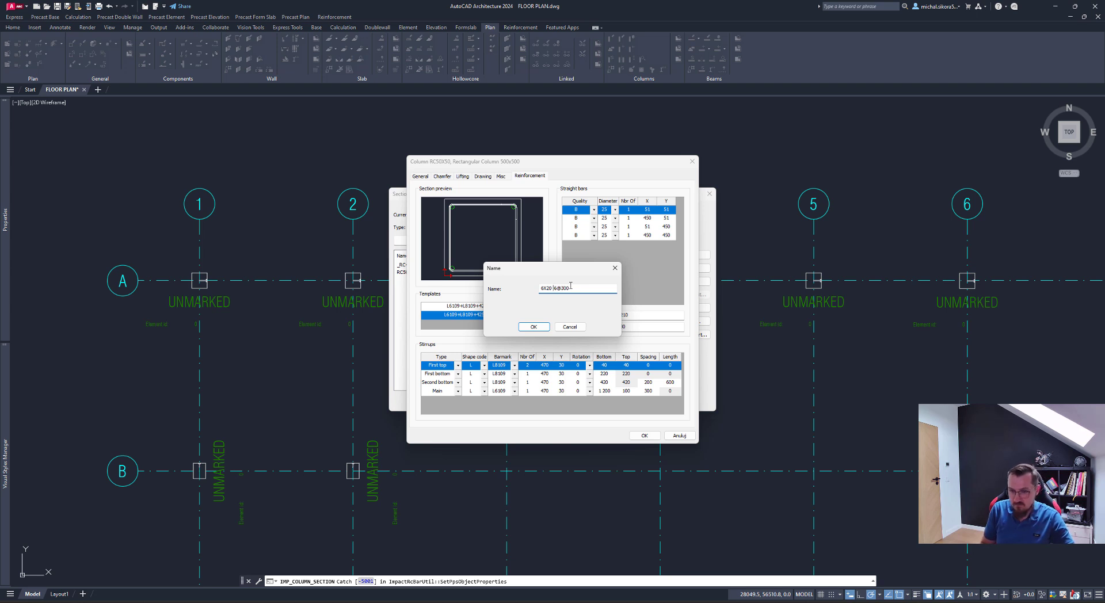
pyautogui.write('Ø20 +')
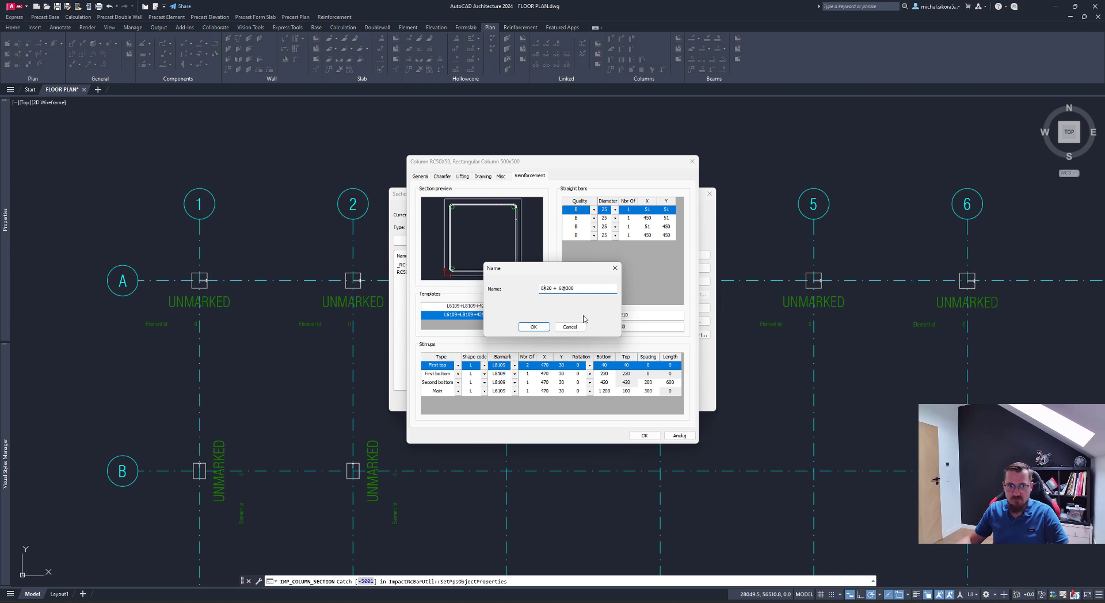
pyautogui.click(570, 327)
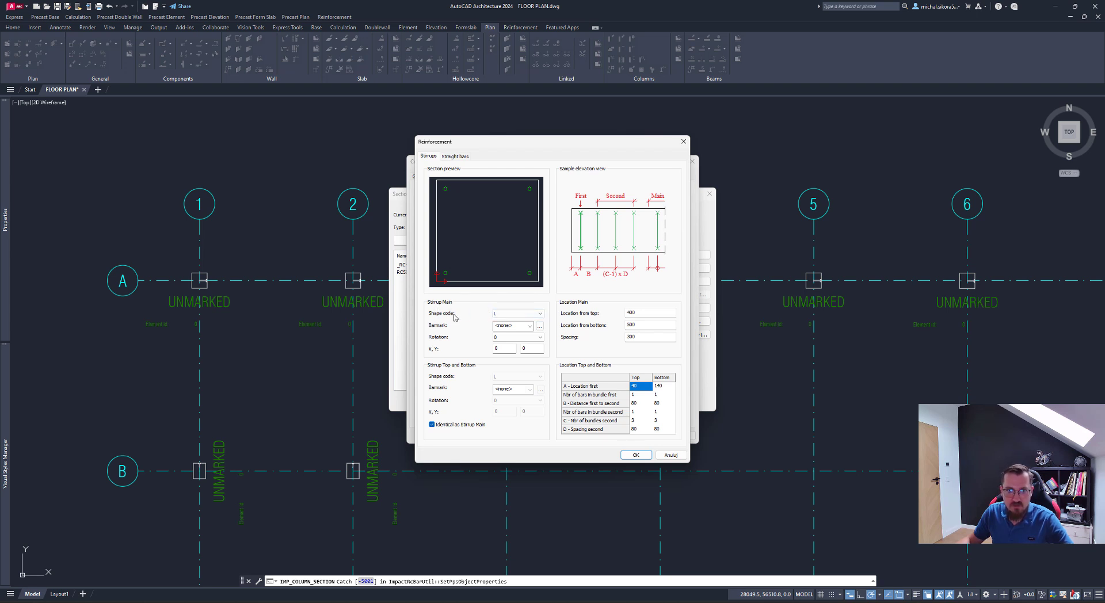
# - Set the shape code of the main stirrup to 51
pyautogui.click(539, 314)
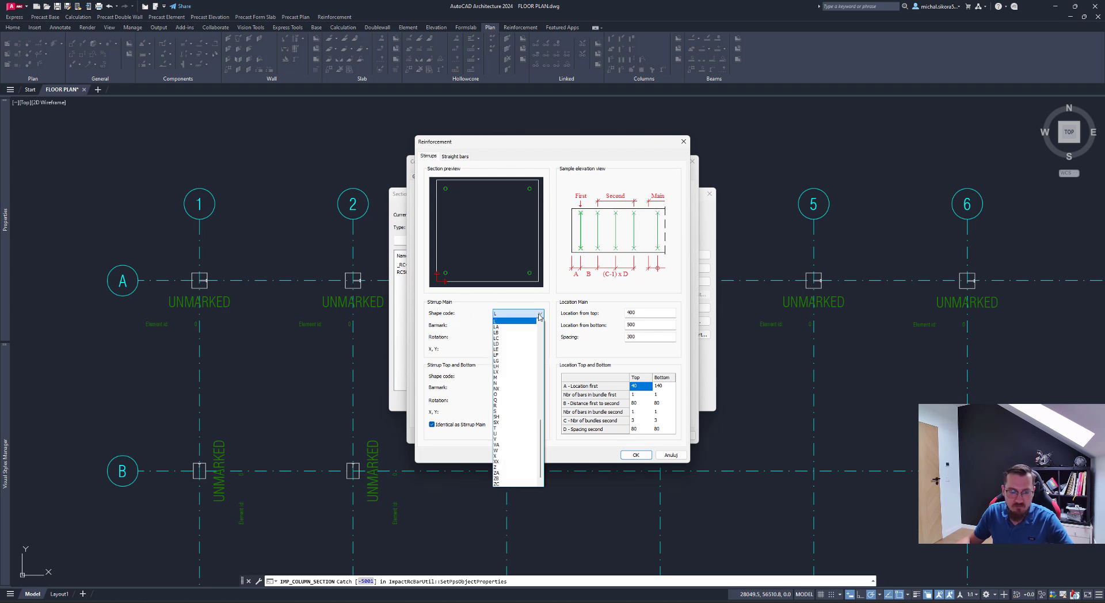
pyautogui.click(540, 316)
pyautogui.click(530, 326)
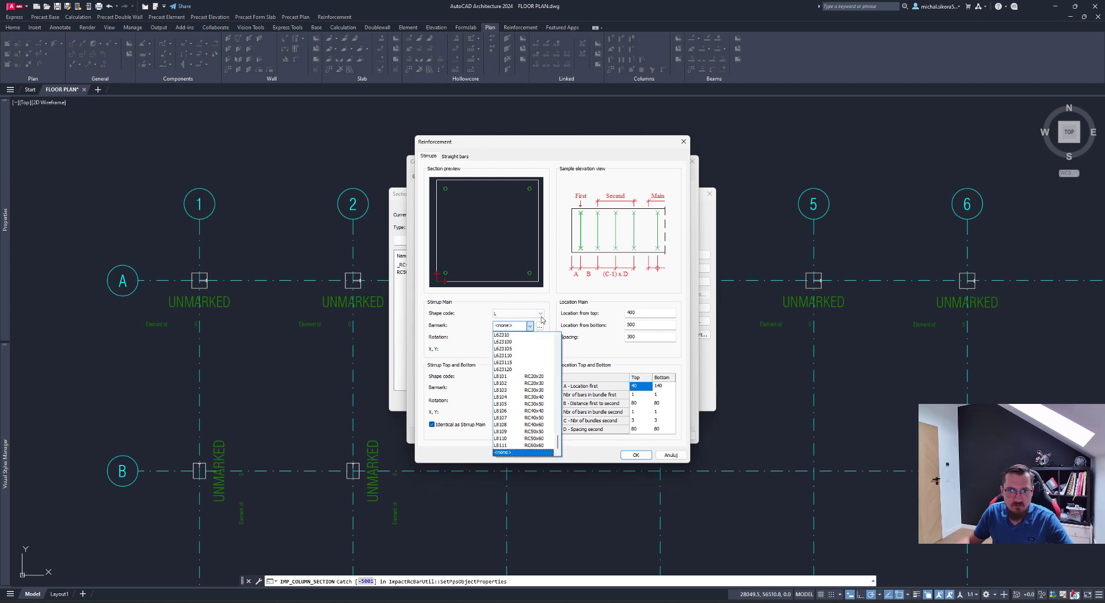
pyautogui.click(540, 314)
pyautogui.click(539, 314)
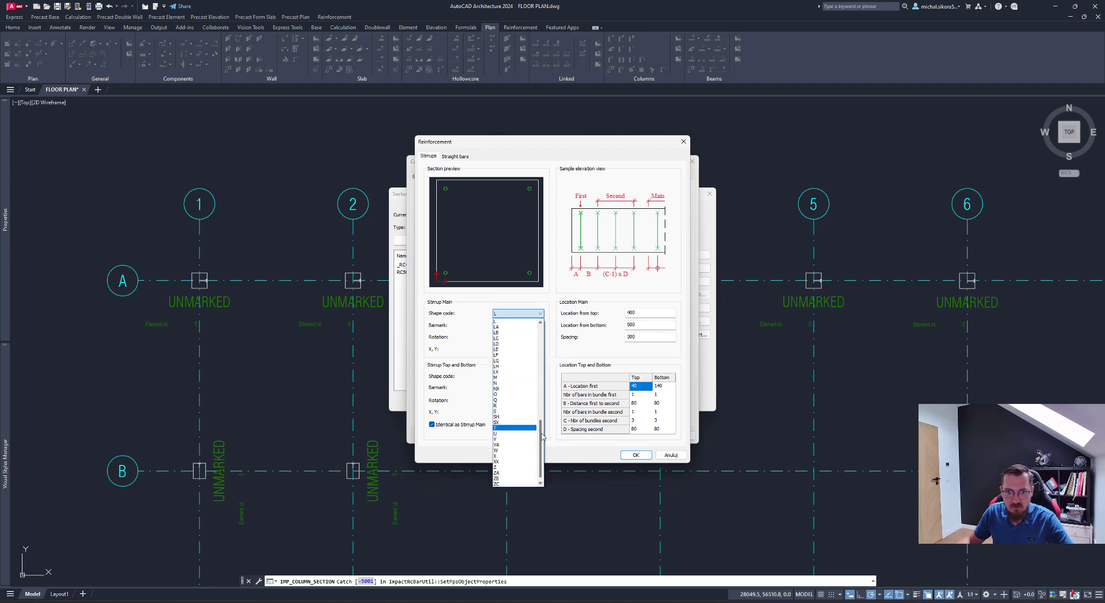
pyautogui.moveTo(541, 438); pyautogui.dragTo(547, 335)
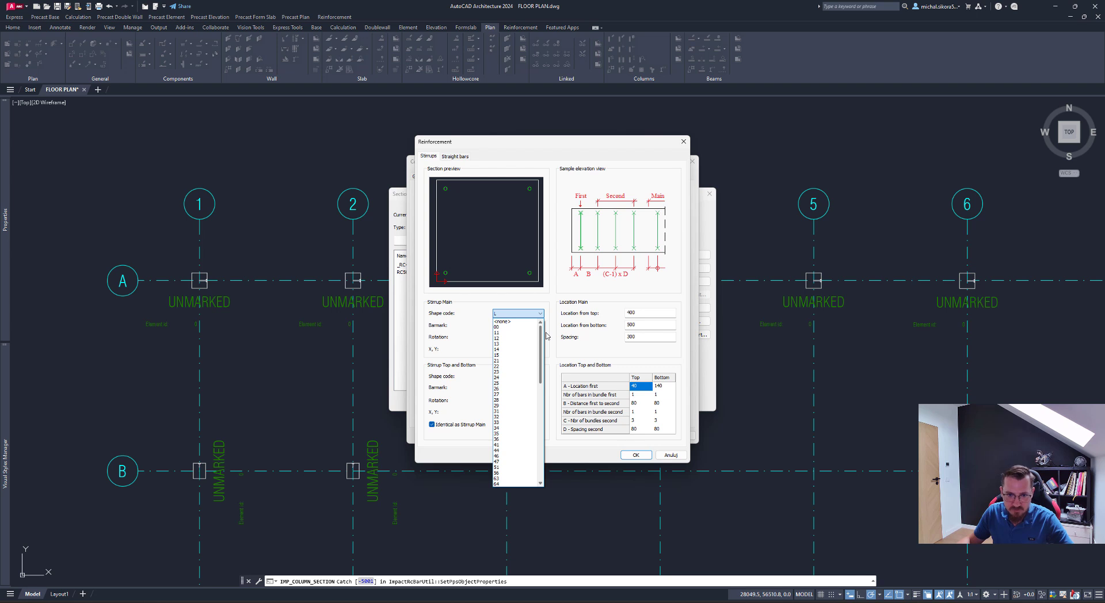
pyautogui.click(510, 467)
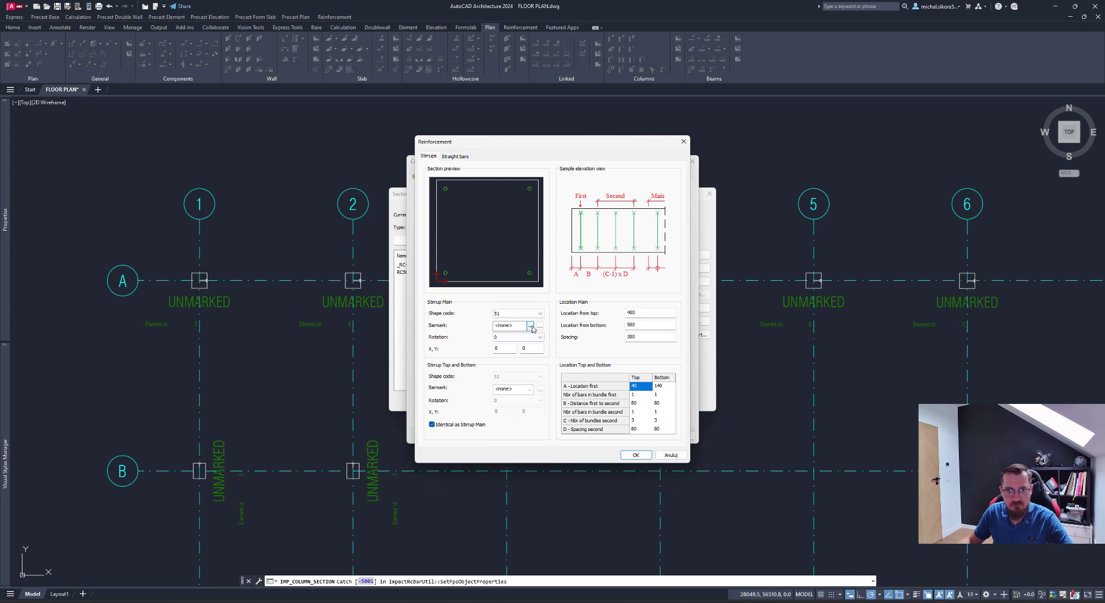
# - Create a new project barmark named S1 for the main stirrup
pyautogui.click(530, 325)
pyautogui.click(510, 333)
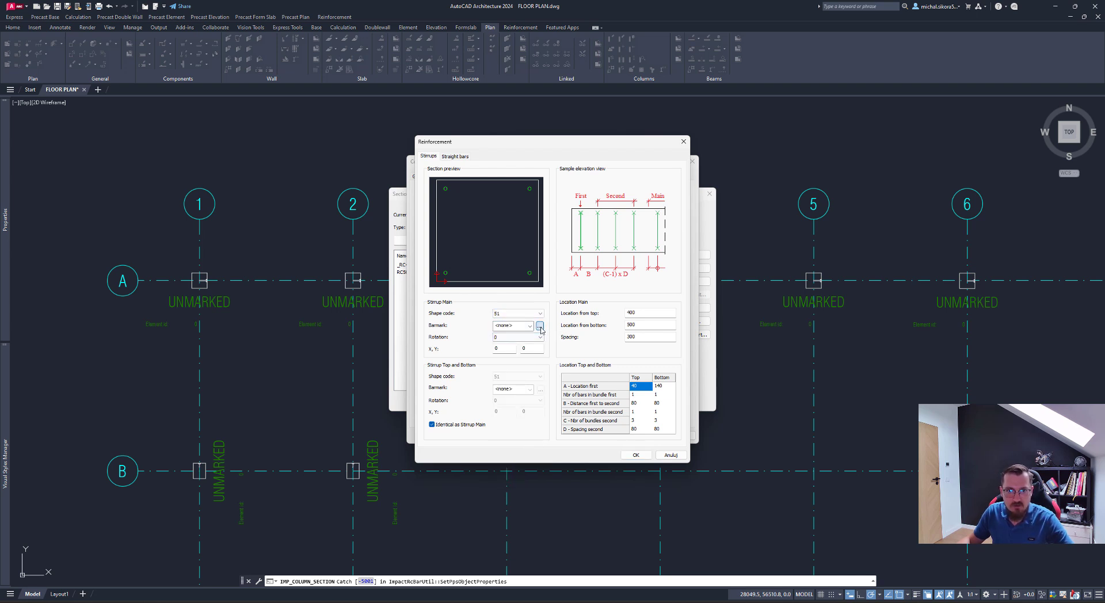
pyautogui.click(539, 326)
pyautogui.click(690, 255)
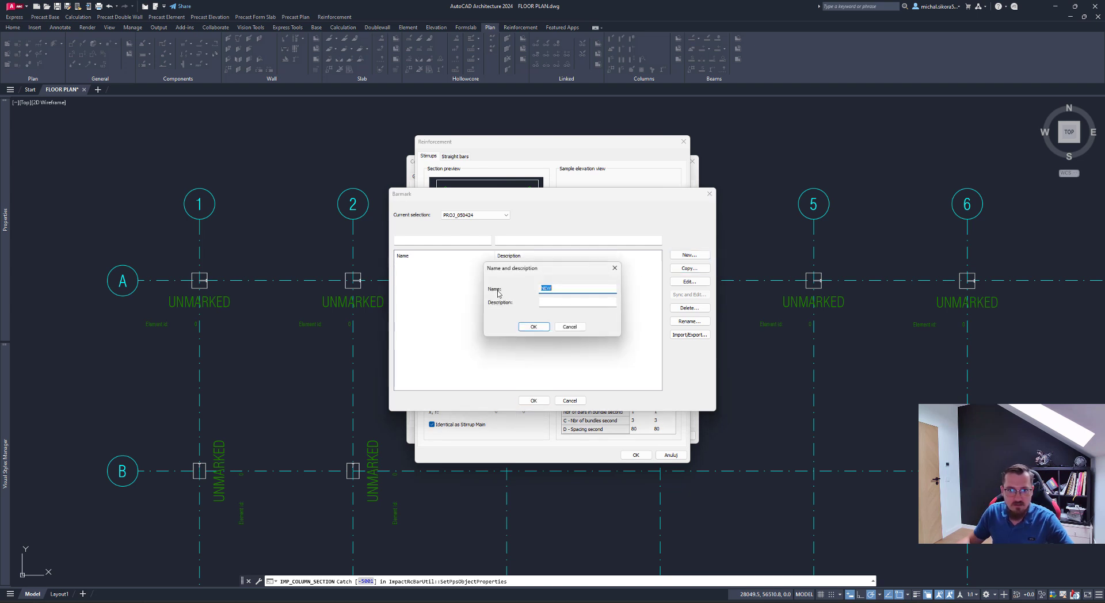
pyautogui.write('S1')
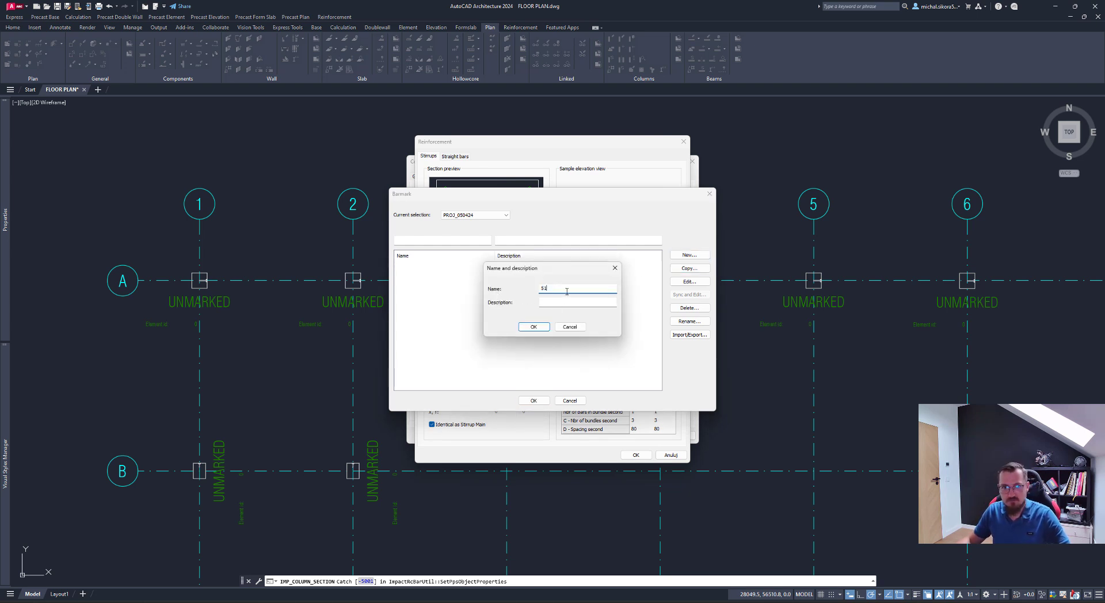
pyautogui.press('Return')
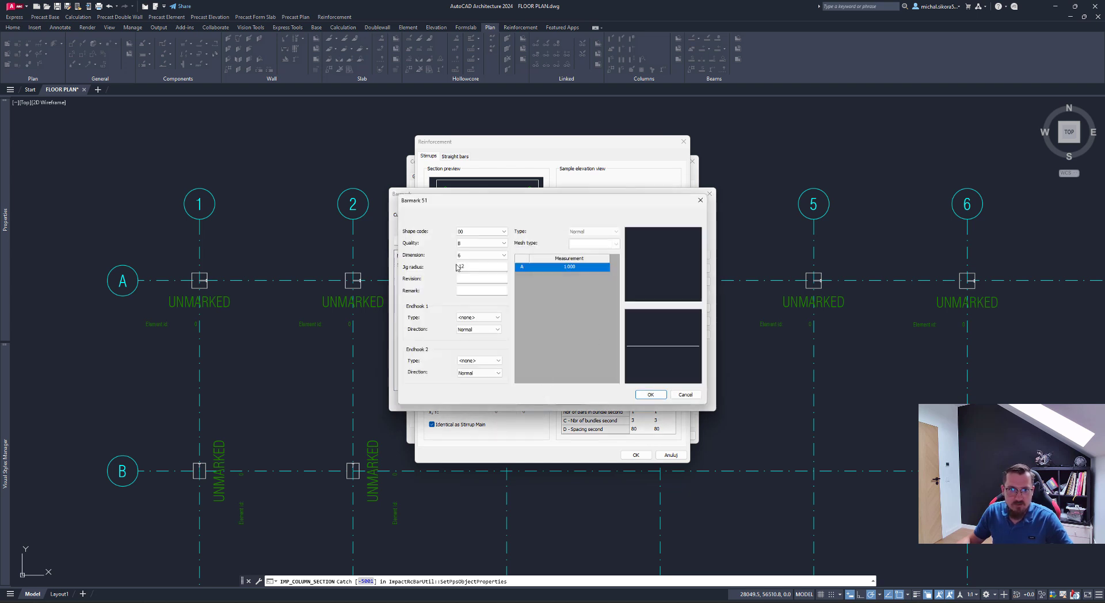
# - Give barmark S1 shape code 51, quality B and bar dimension 6
pyautogui.click(495, 232)
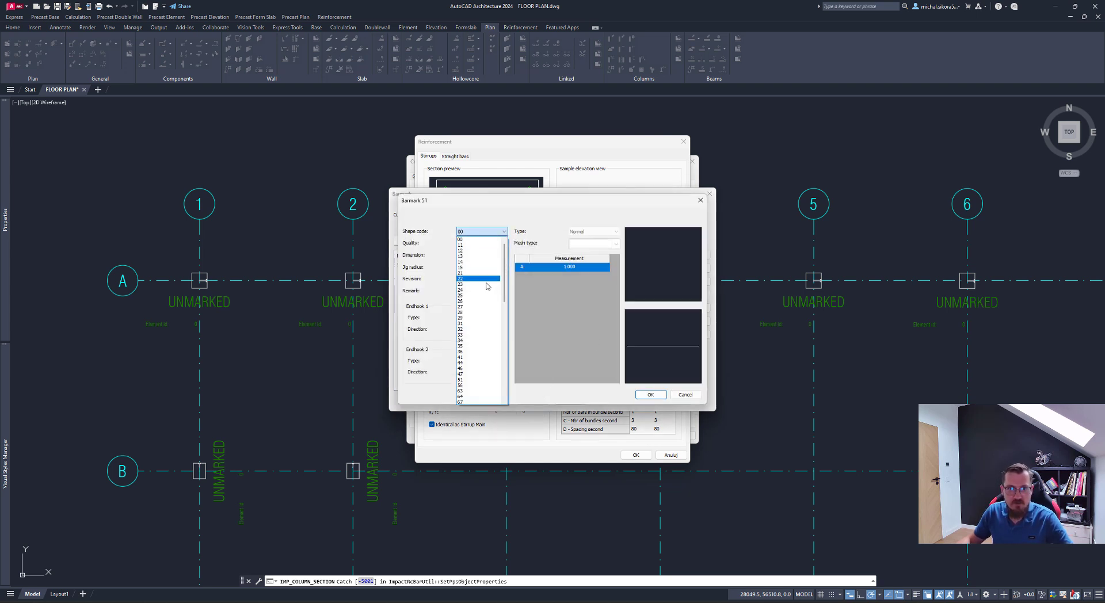
pyautogui.click(471, 381)
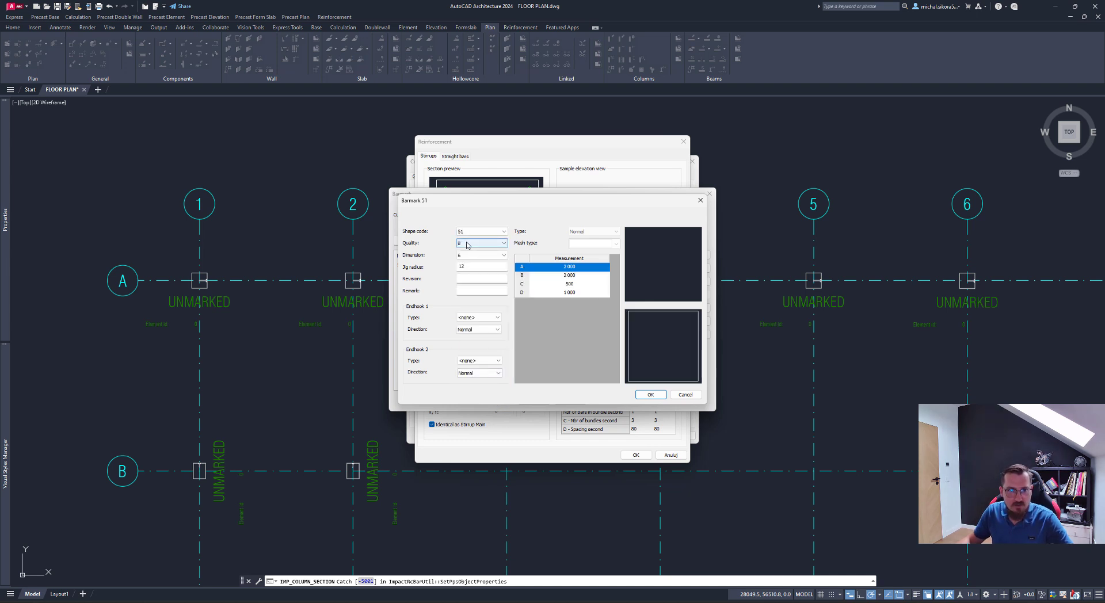
pyautogui.click(490, 244)
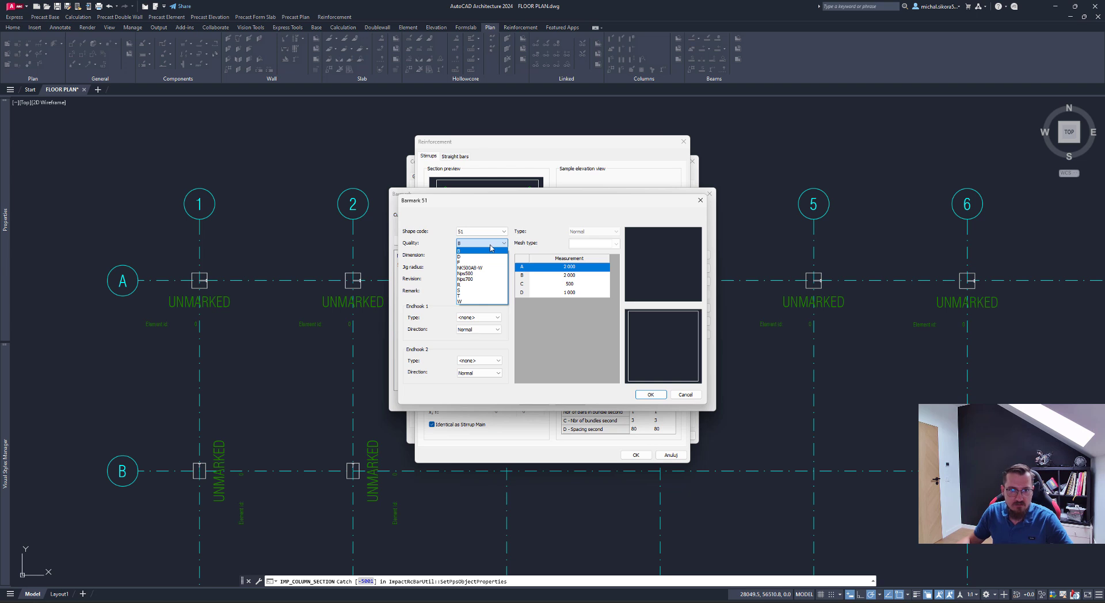
pyautogui.click(493, 250)
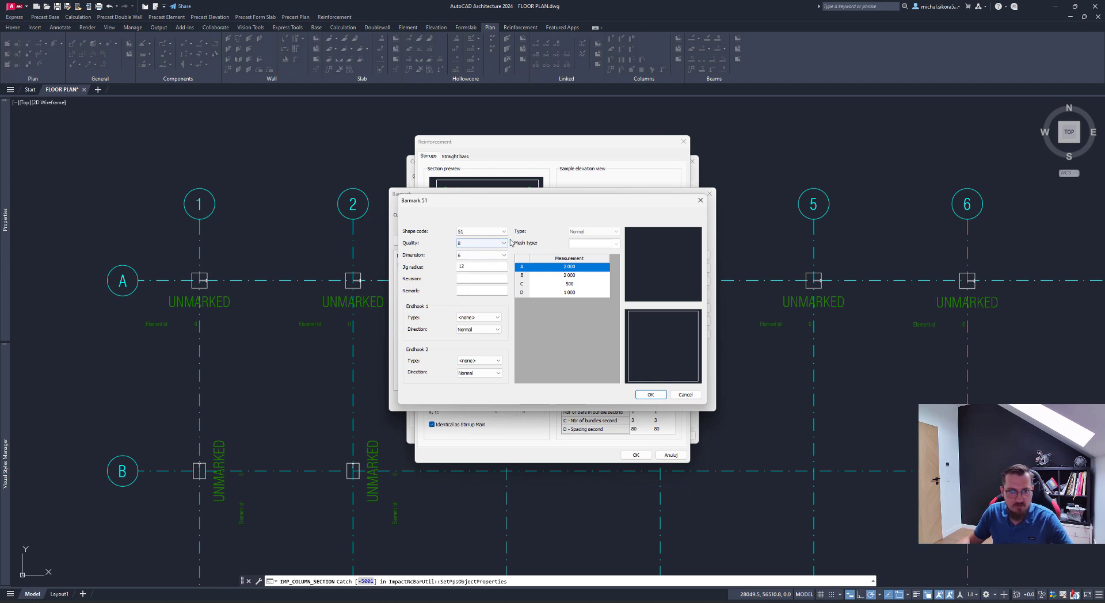
pyautogui.click(463, 256)
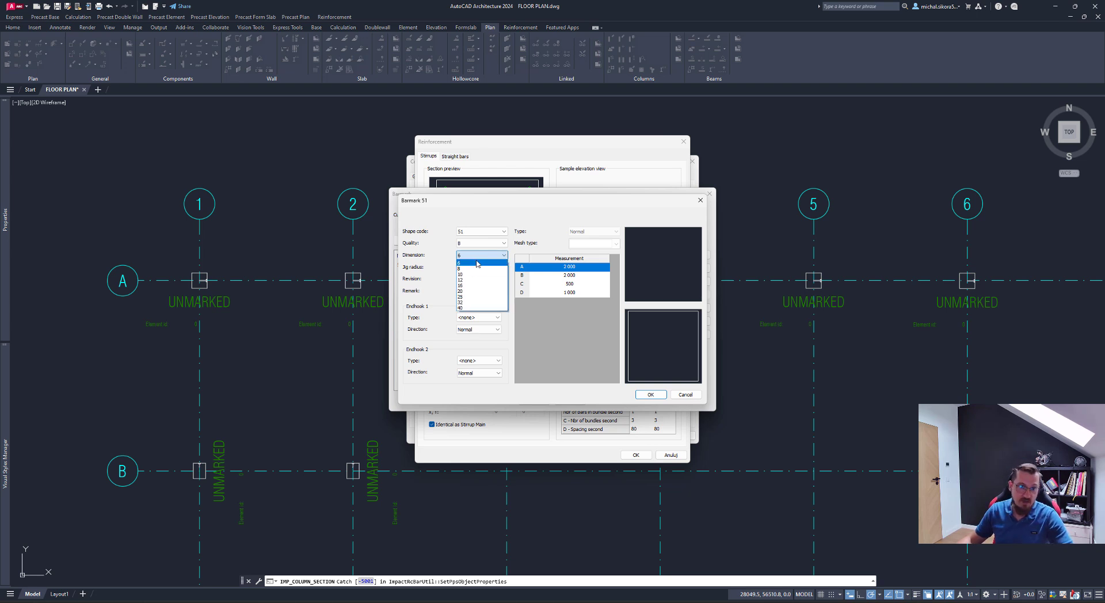
pyautogui.click(473, 264)
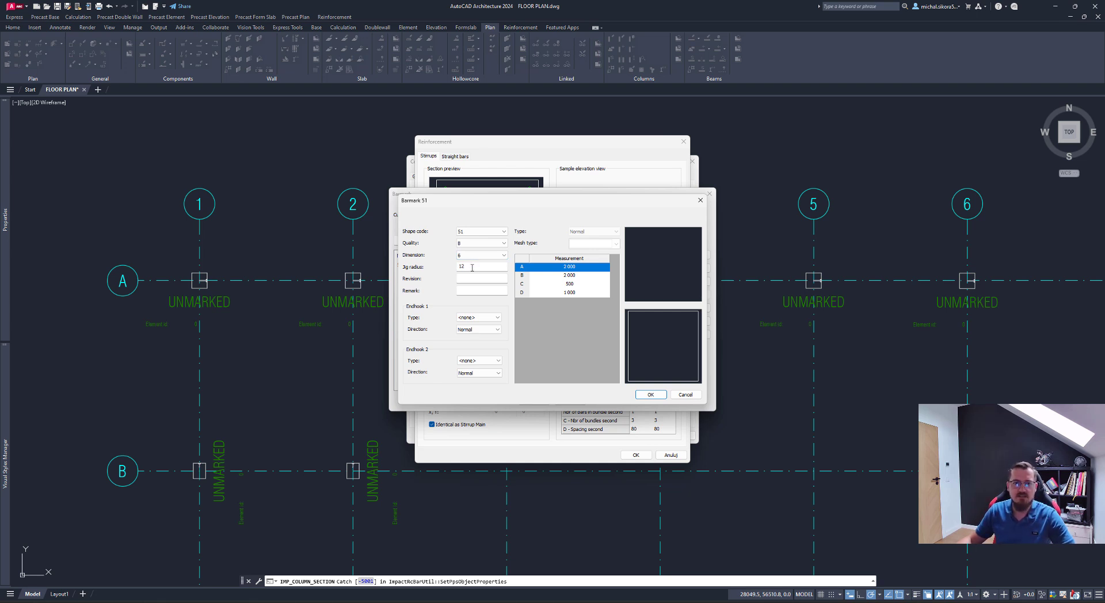
pyautogui.moveTo(471, 267); pyautogui.dragTo(449, 272)
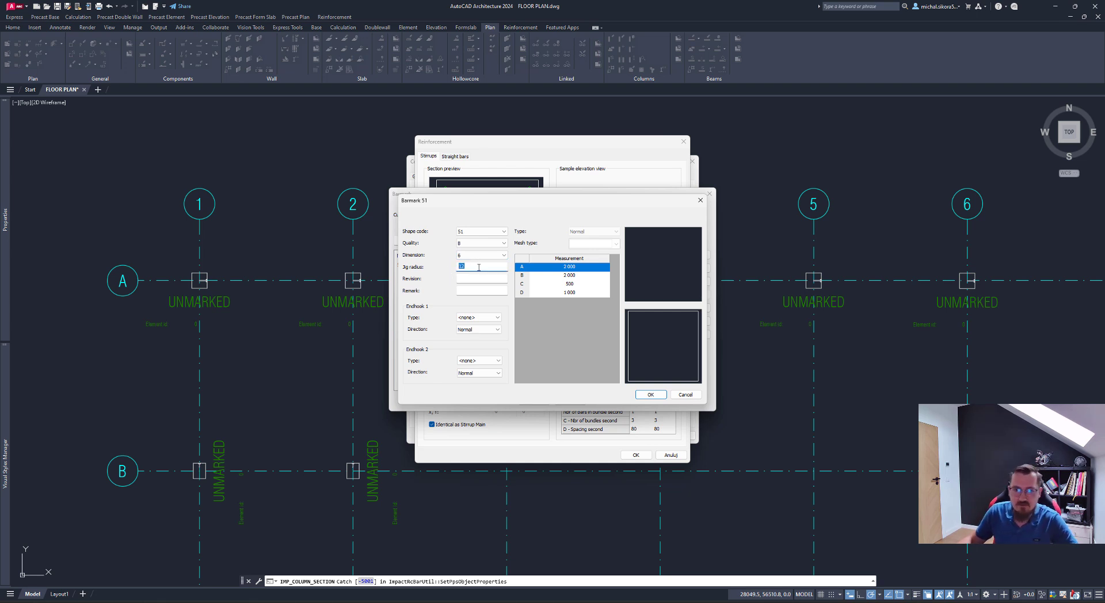
pyautogui.click(476, 278)
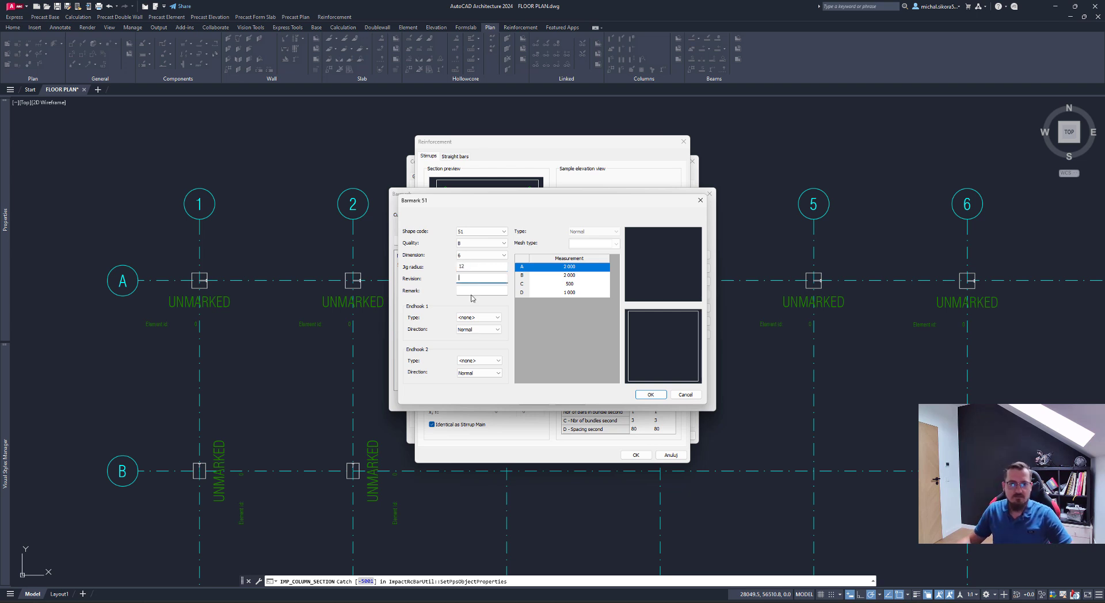
# - Set measurements A and B of the stirrup barmark to 400 each
pyautogui.click(579, 270)
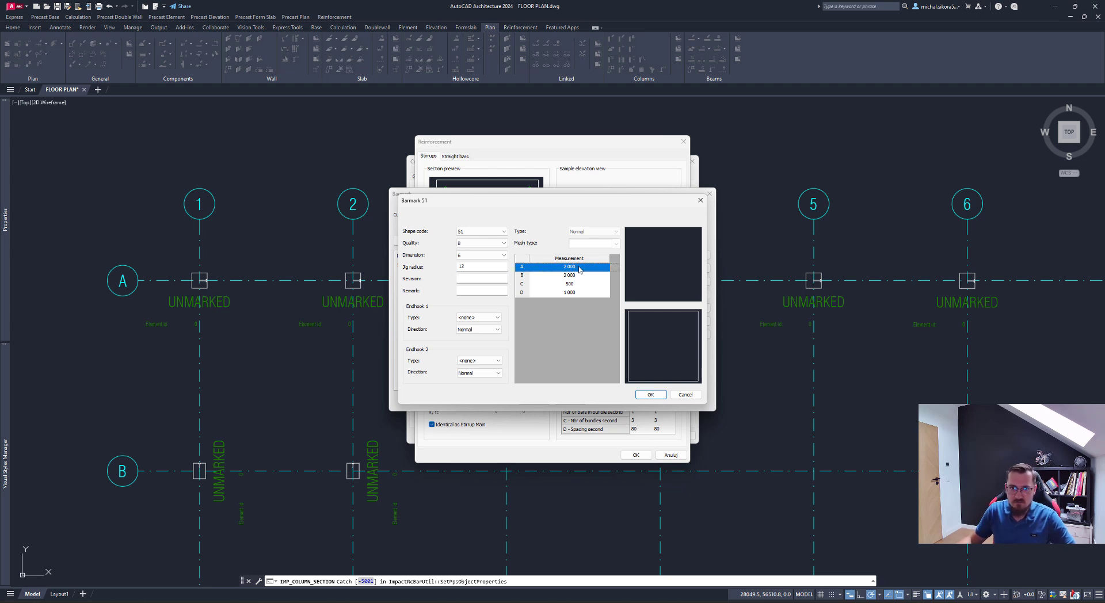
pyautogui.click(580, 267)
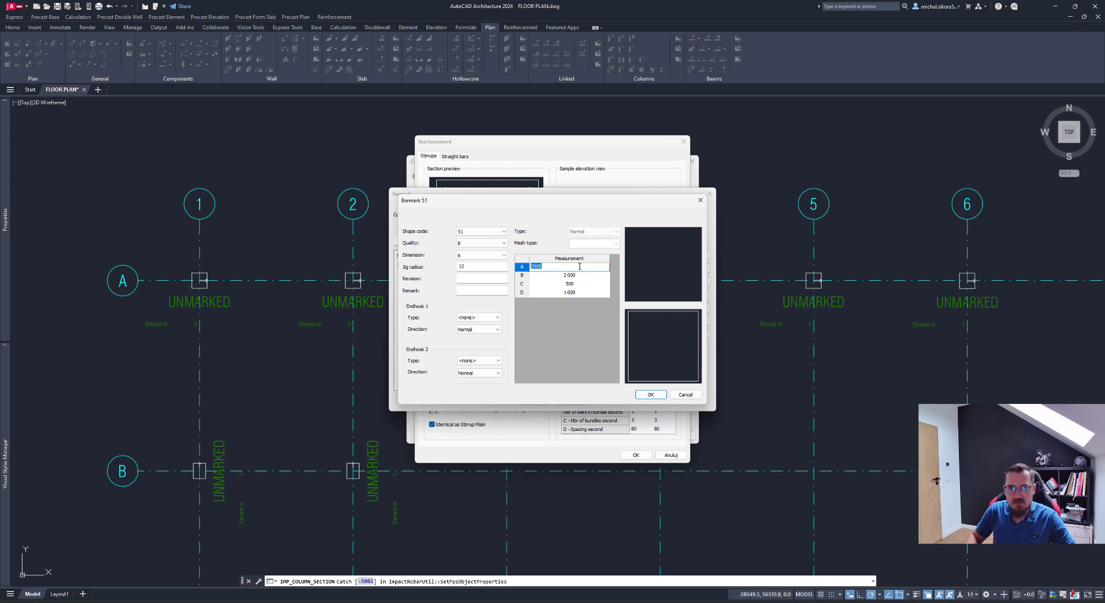
pyautogui.write('4')
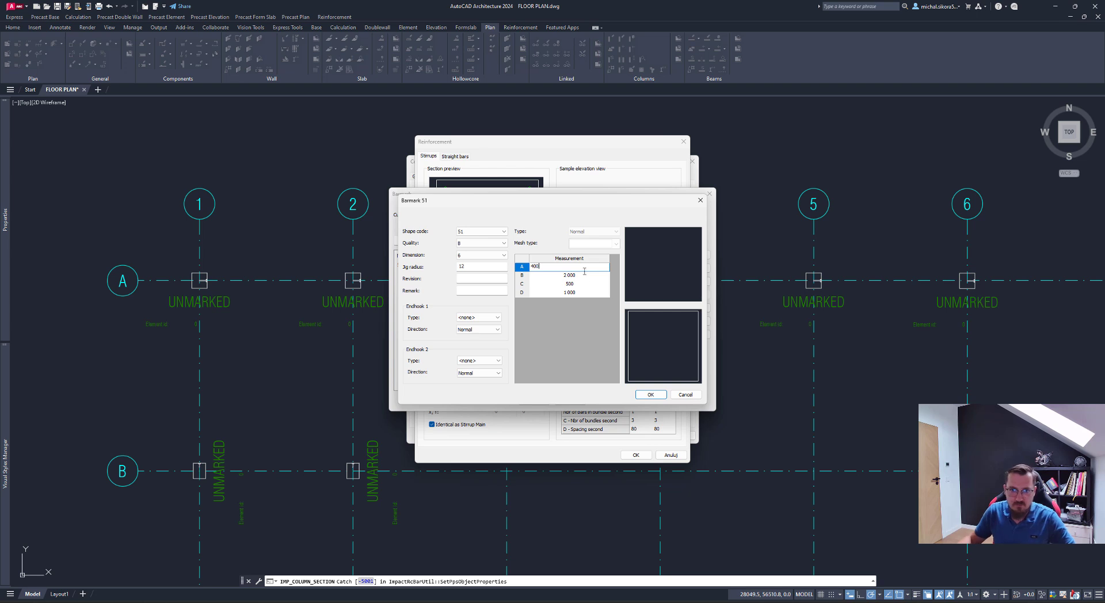
pyautogui.click(584, 280)
pyautogui.click(583, 279)
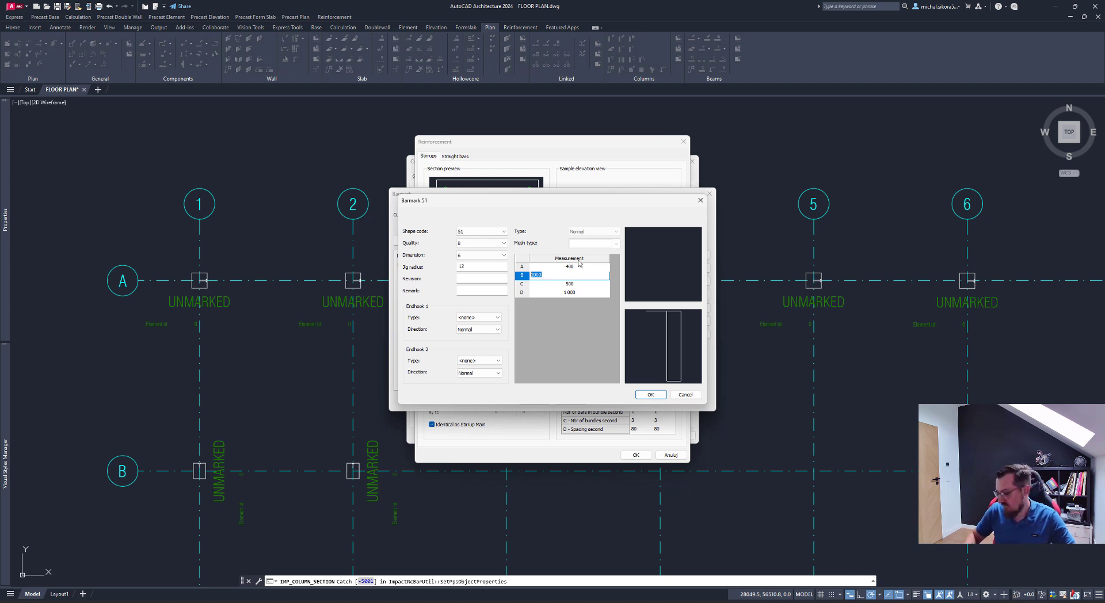
pyautogui.write('400')
# - Set the barmark's measurements C and D to 100 each and assign S1 to the main stirrup
pyautogui.click(596, 285)
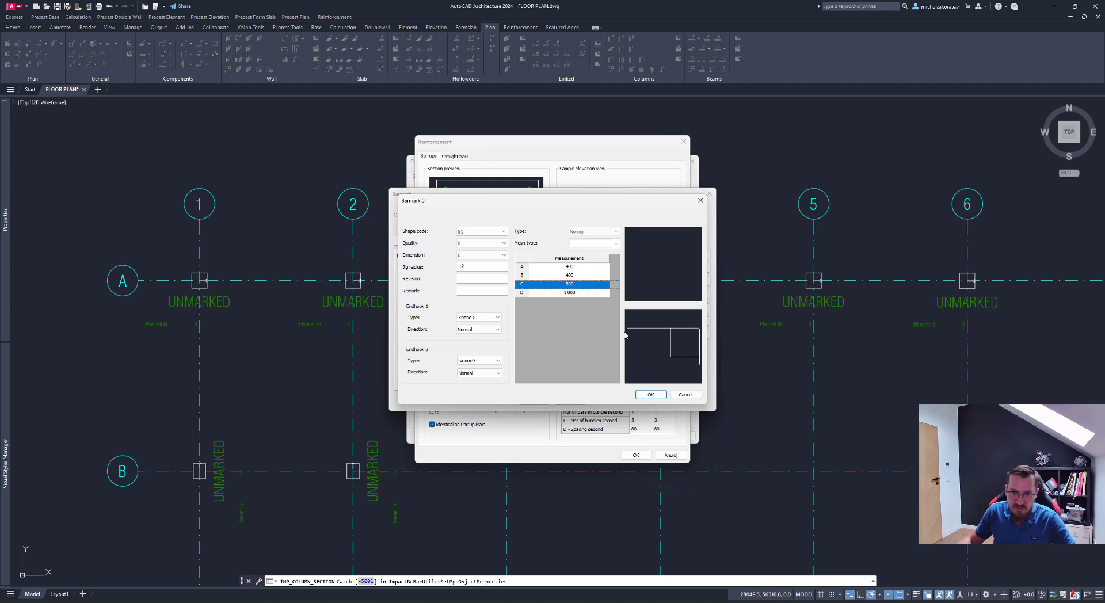
pyautogui.click(578, 283)
pyautogui.write('10')
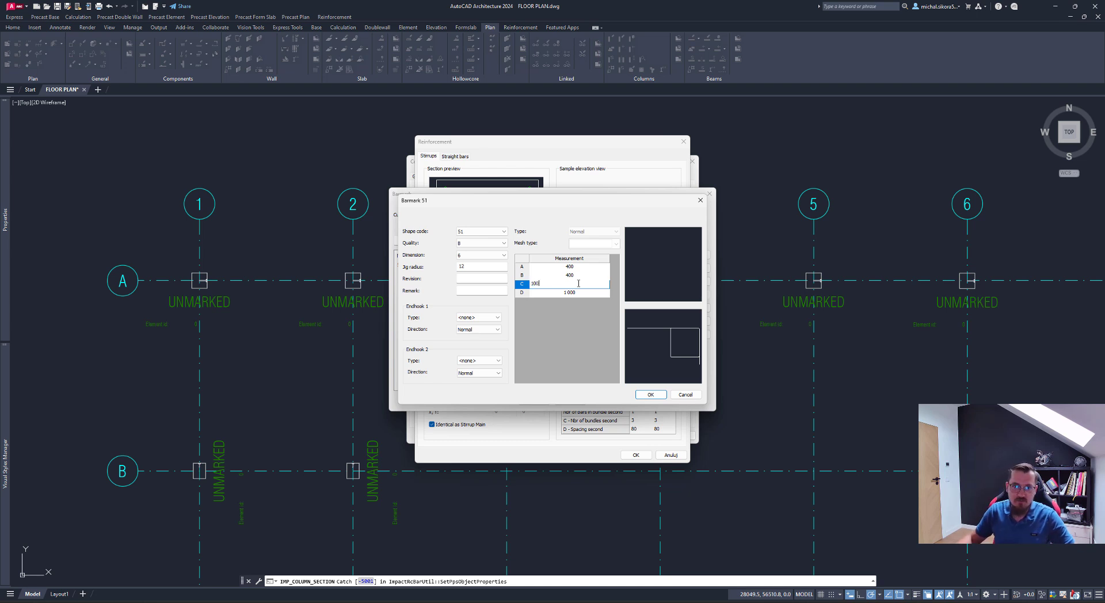
pyautogui.write('0')
pyautogui.click(579, 293)
pyautogui.click(579, 293)
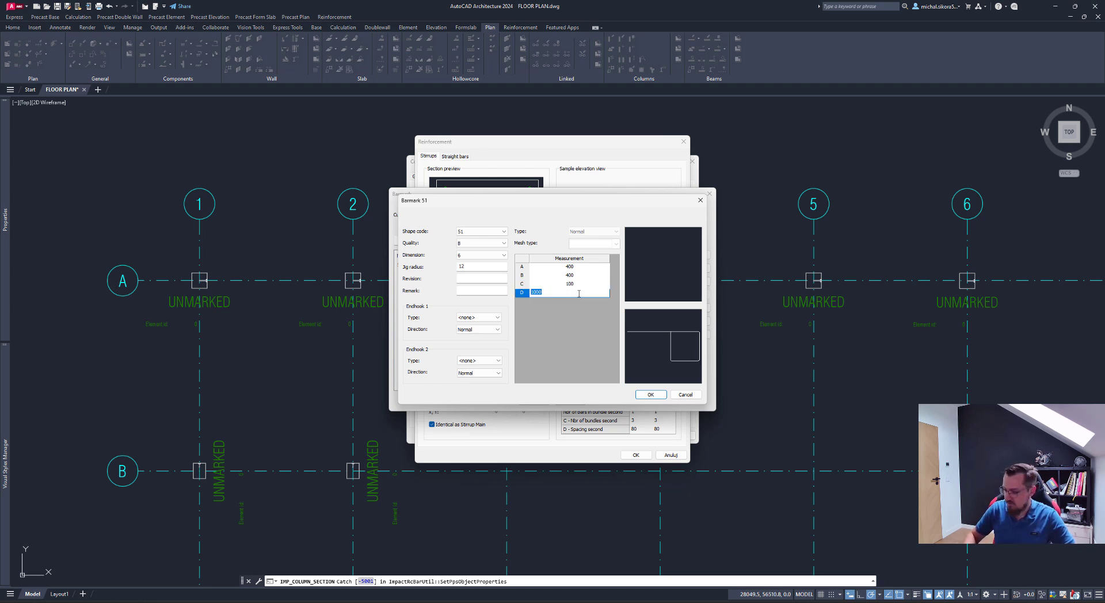
pyautogui.write('100')
pyautogui.click(597, 285)
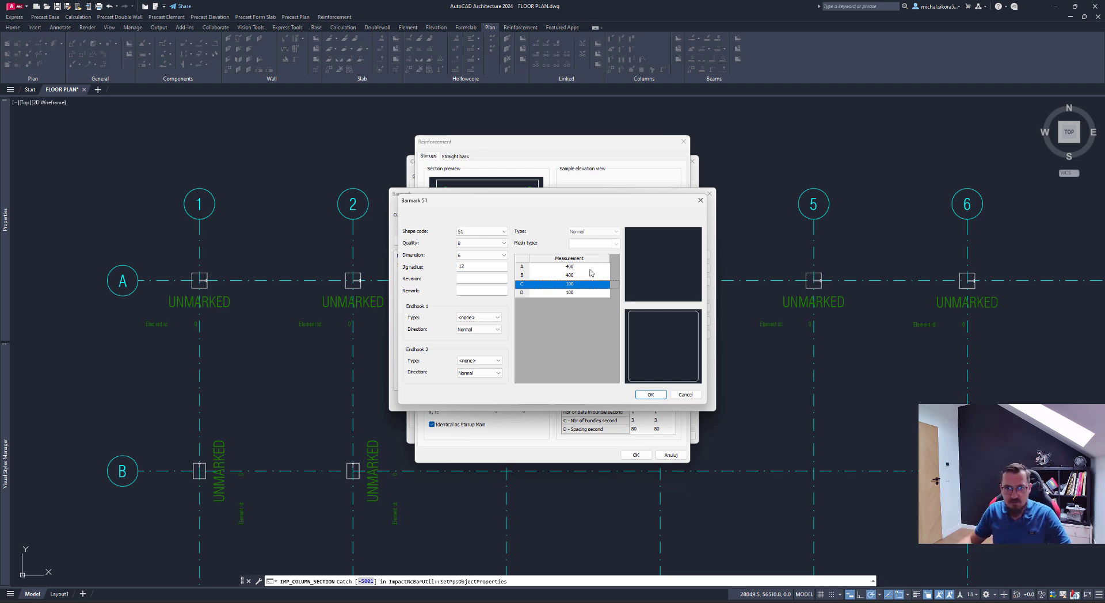
pyautogui.click(648, 395)
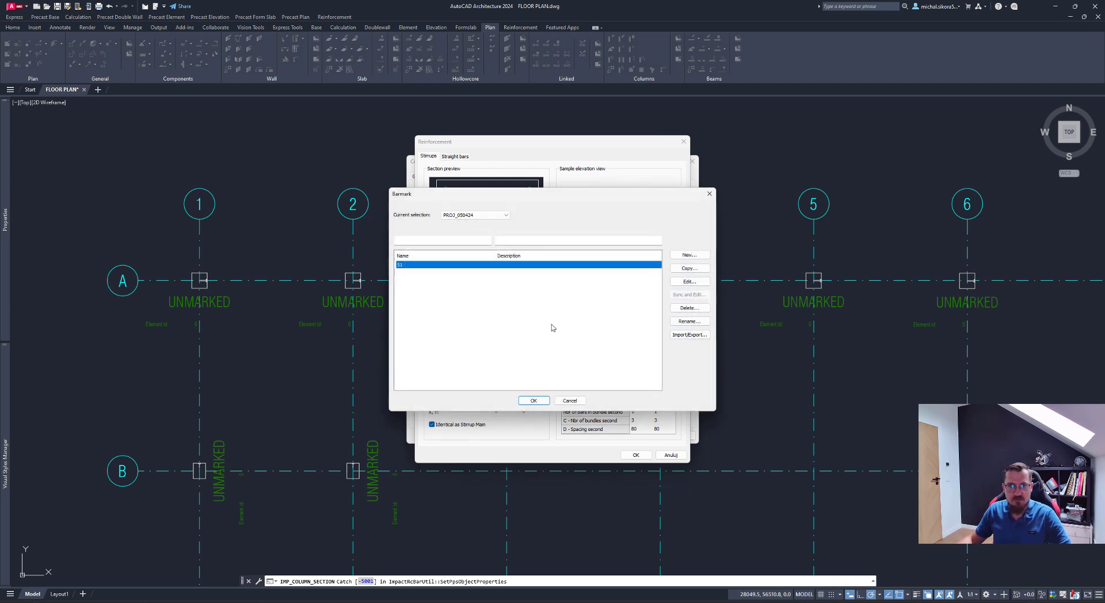
pyautogui.click(524, 401)
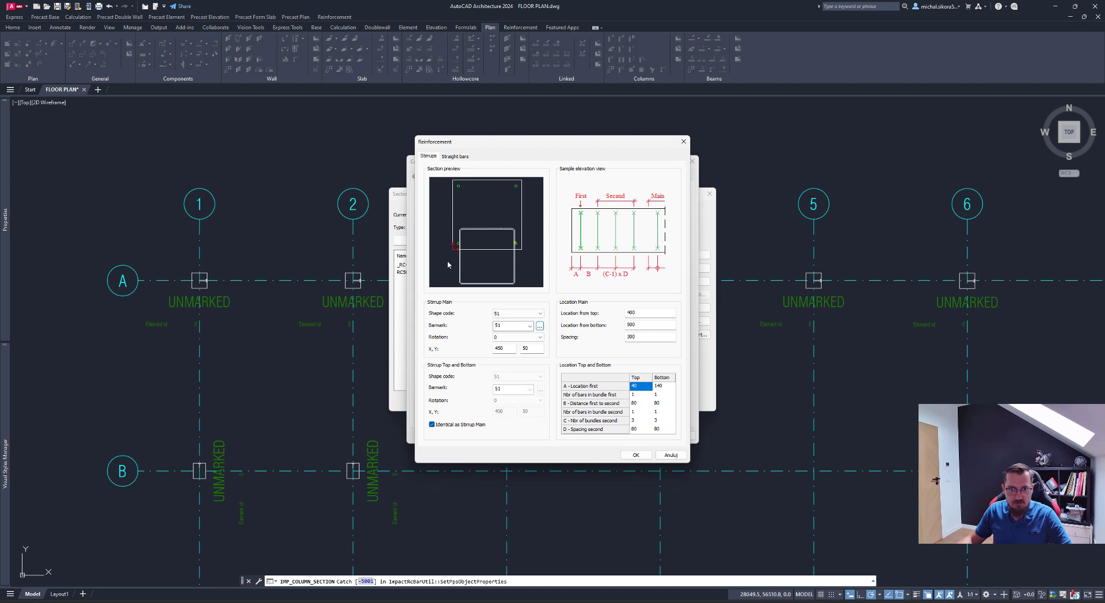
# - Set both the X and Y position of the main stirrup to 0
pyautogui.doubleClick(511, 348)
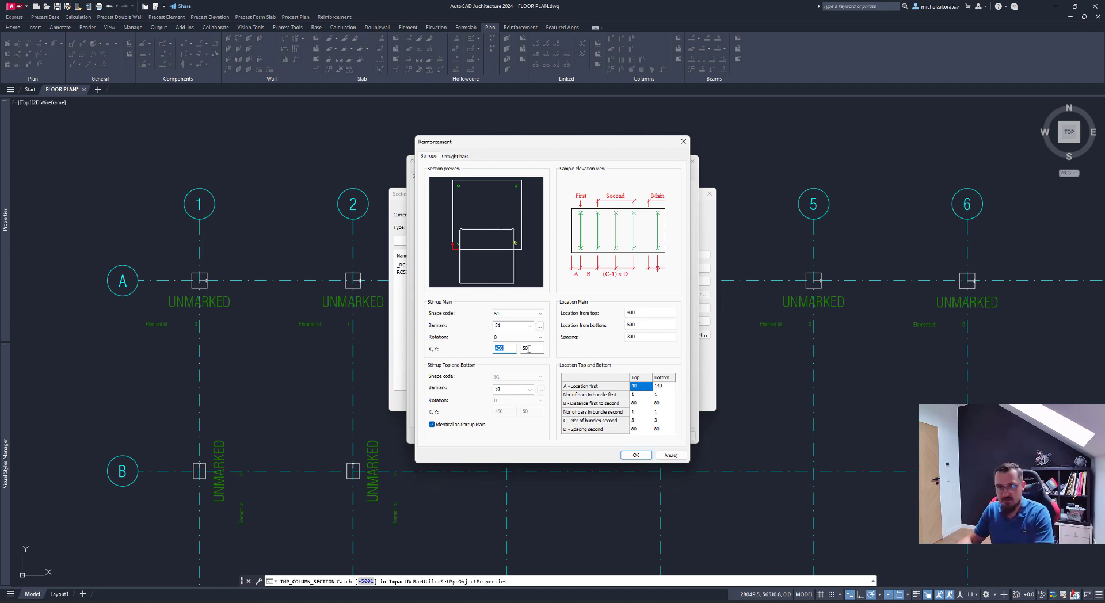
pyautogui.write('0')
pyautogui.doubleClick(530, 348)
pyautogui.write('0')
# - Position the main stirrup inside the column section at X 450 and Y 350
pyautogui.click(503, 349)
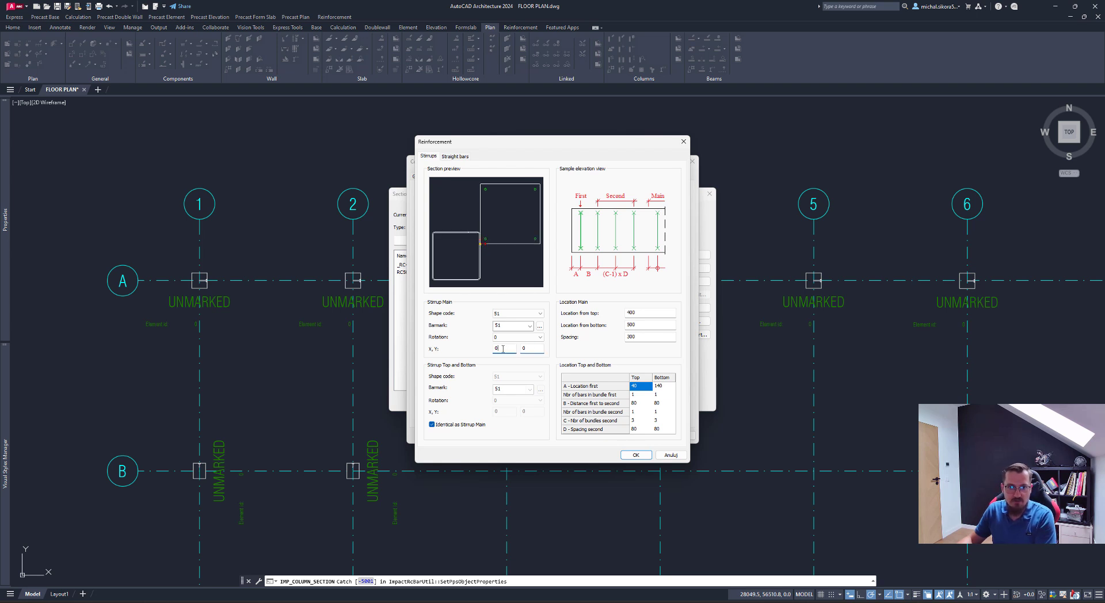
pyautogui.write('450')
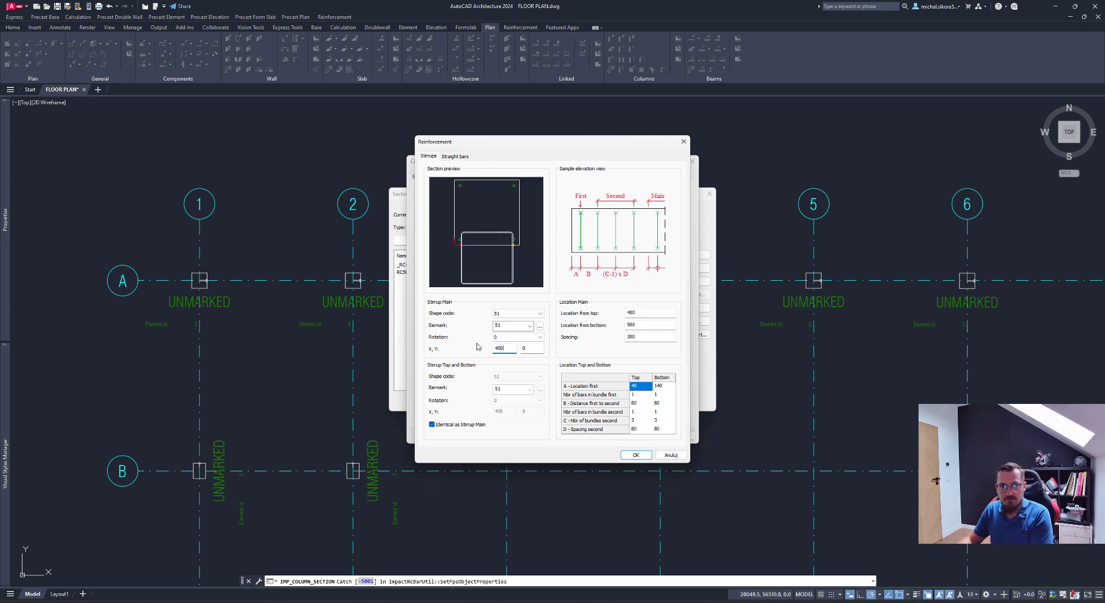
pyautogui.doubleClick(531, 349)
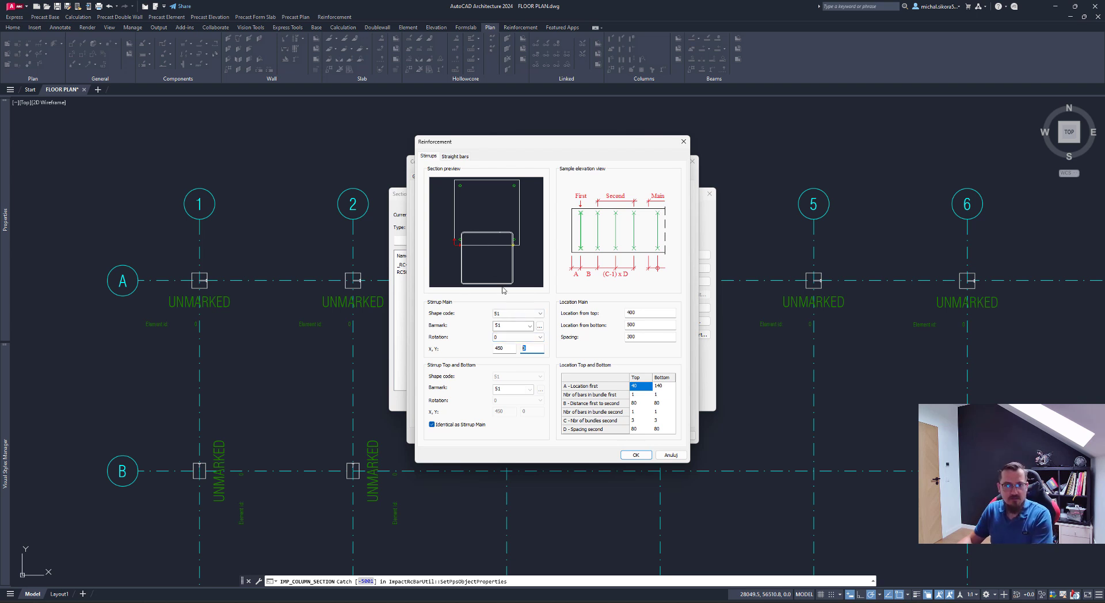
pyautogui.write('350')
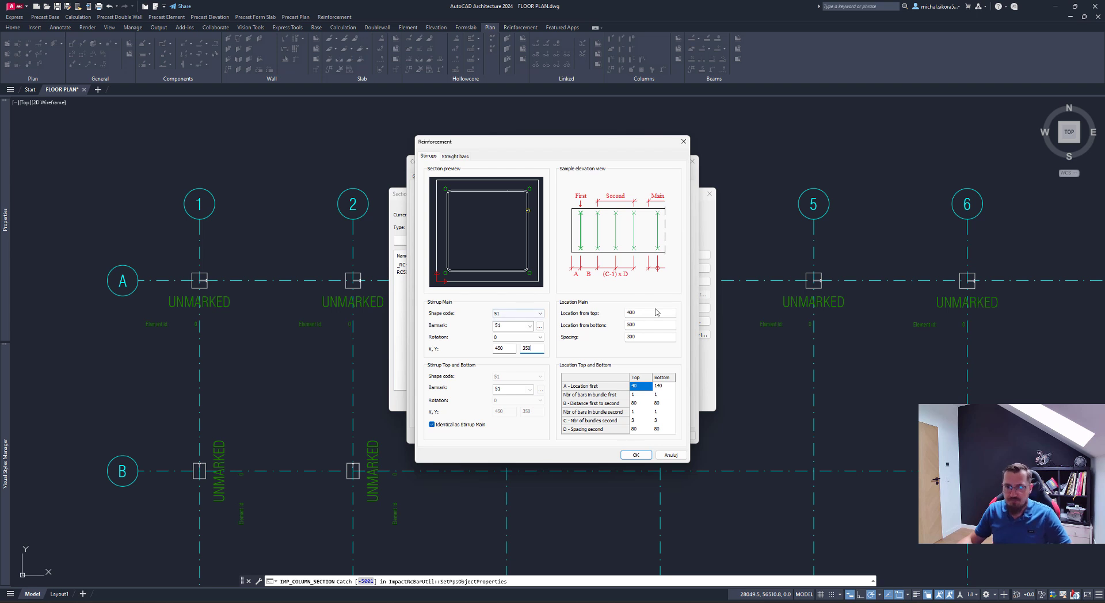
# - Set the main stirrups' location from the top of the column to 250
pyautogui.press('Tab')
pyautogui.press('Tab')
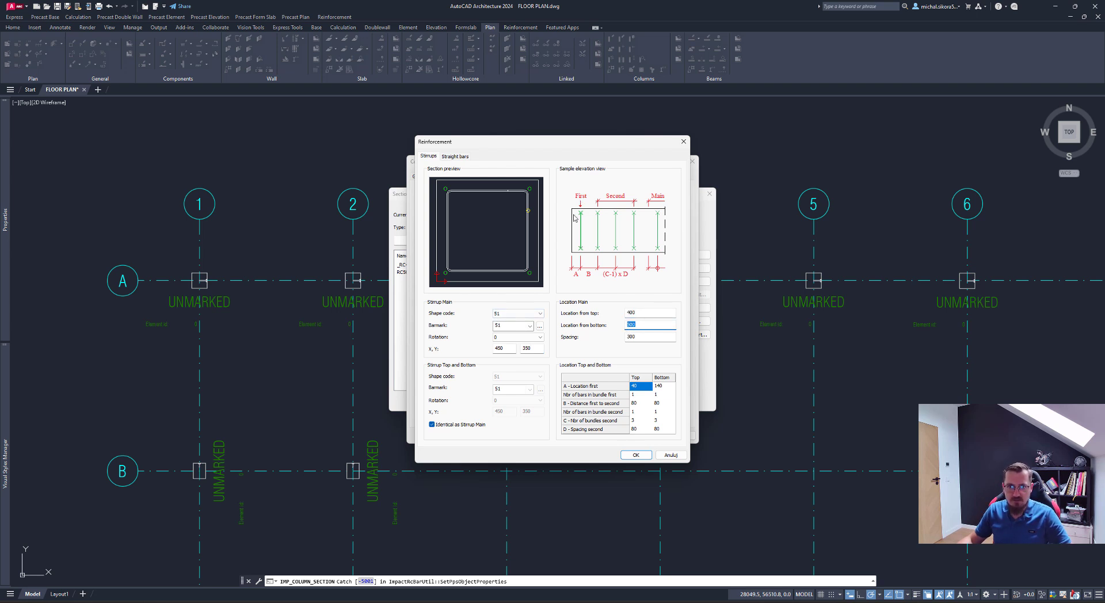
pyautogui.click(647, 311)
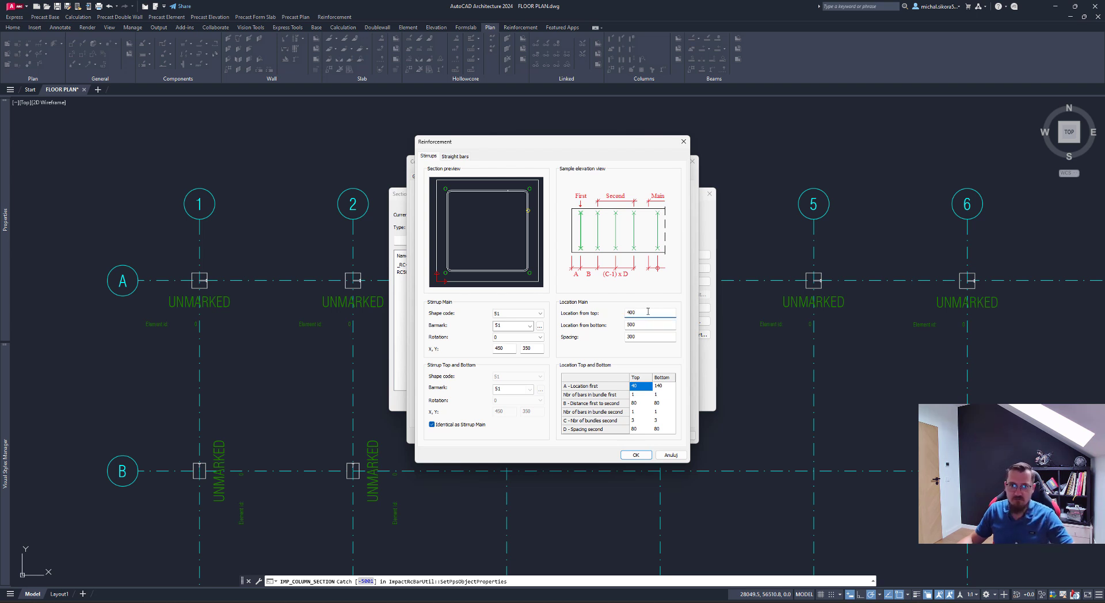
pyautogui.doubleClick(637, 312)
pyautogui.write('250')
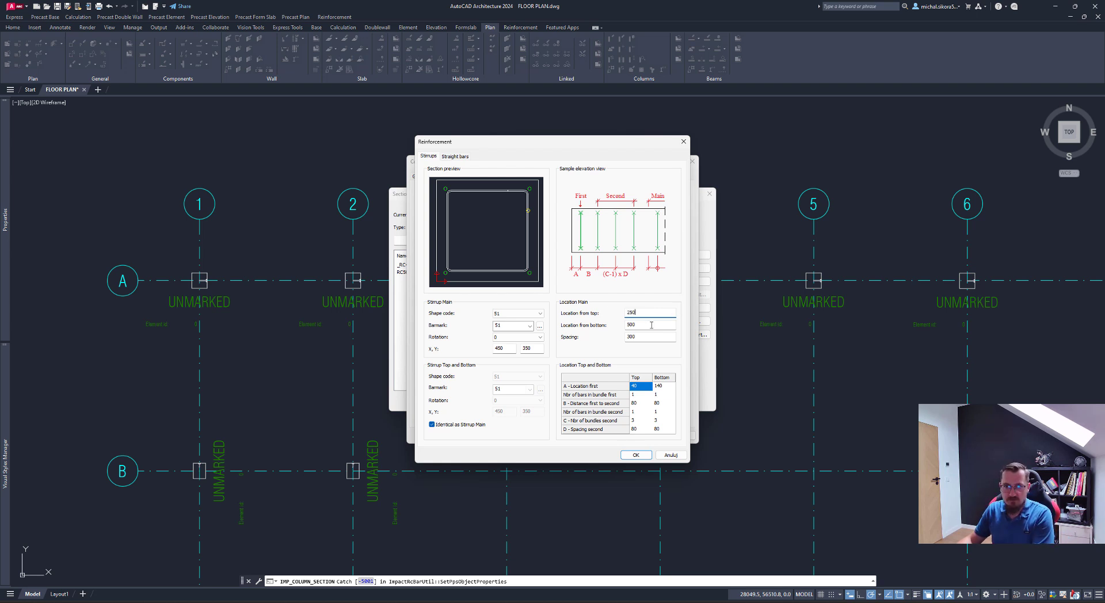
# - Set the main stirrups' location from the top and from the bottom to 300 each, with a spacing of 300
pyautogui.doubleClick(633, 325)
pyautogui.write('250')
pyautogui.doubleClick(636, 312)
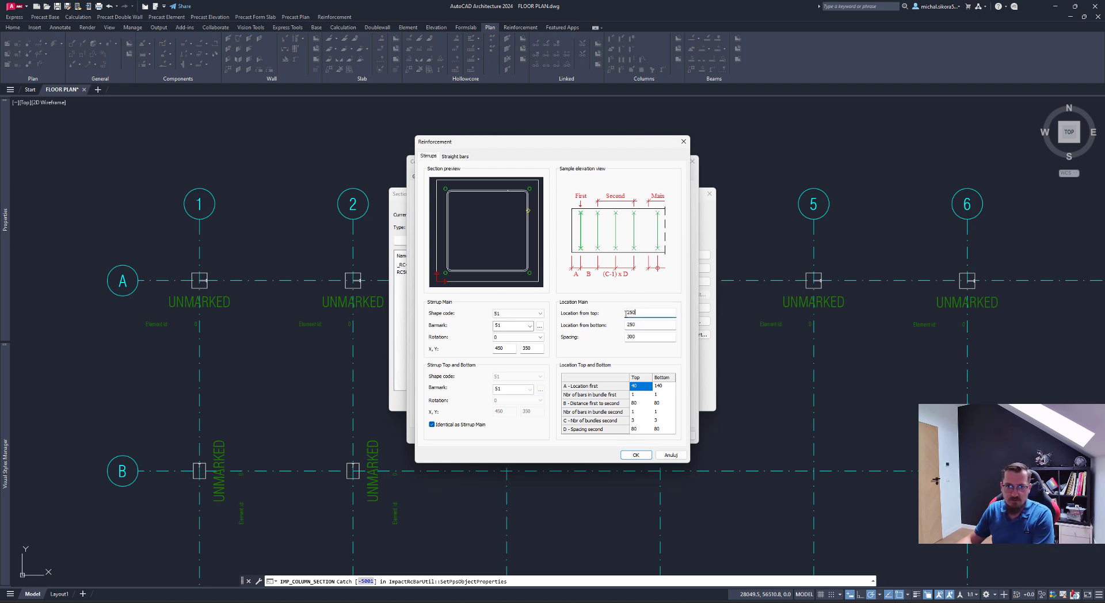
pyautogui.write('300')
pyautogui.doubleClick(633, 324)
pyautogui.write('300')
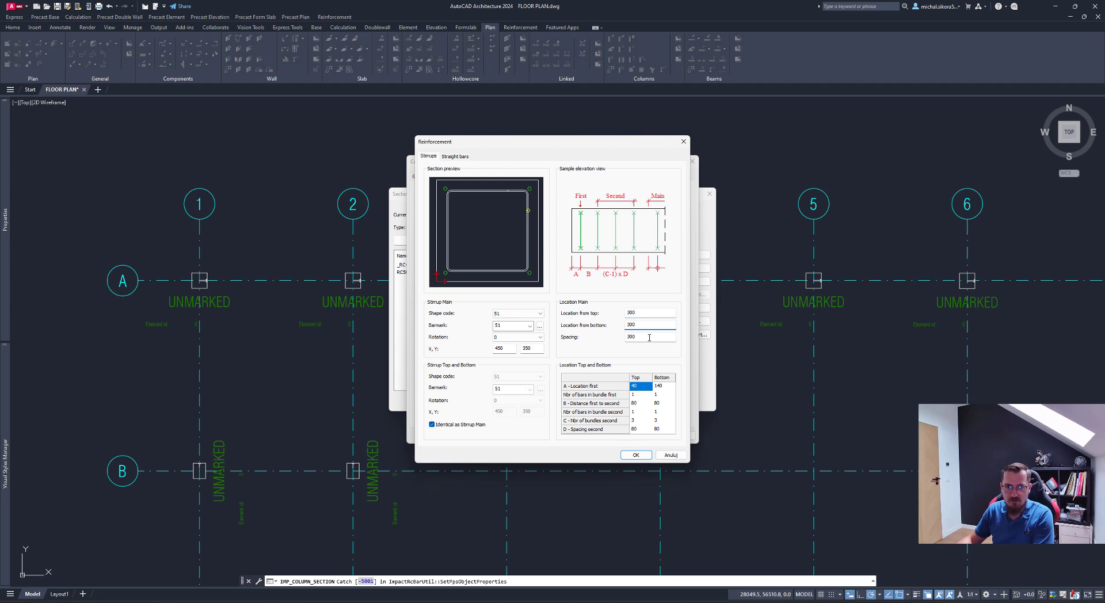
pyautogui.press('Tab')
pyautogui.write('300')
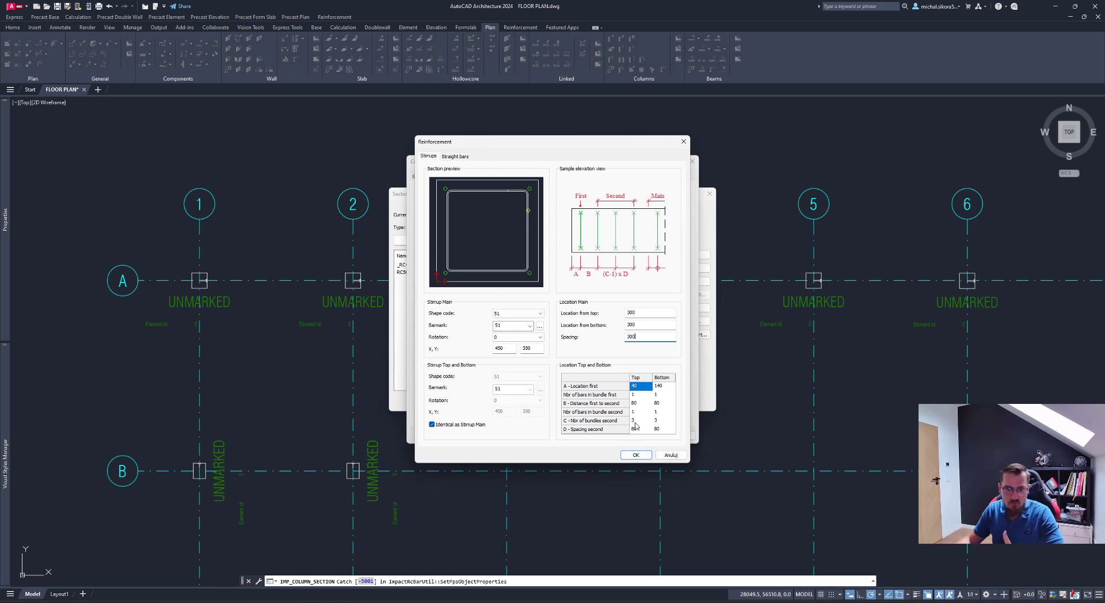
# - Set the distance from the first to the second stirrup (B) to 150 for both the top and bottom zones
pyautogui.click(639, 405)
pyautogui.click(639, 406)
pyautogui.write('150')
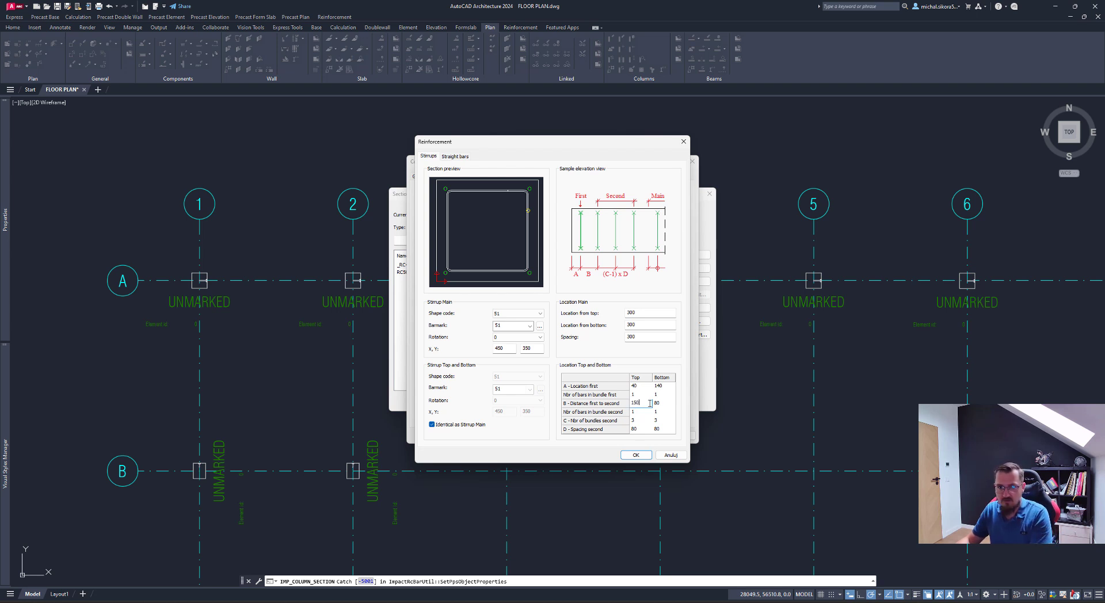
pyautogui.click(665, 402)
pyautogui.click(667, 403)
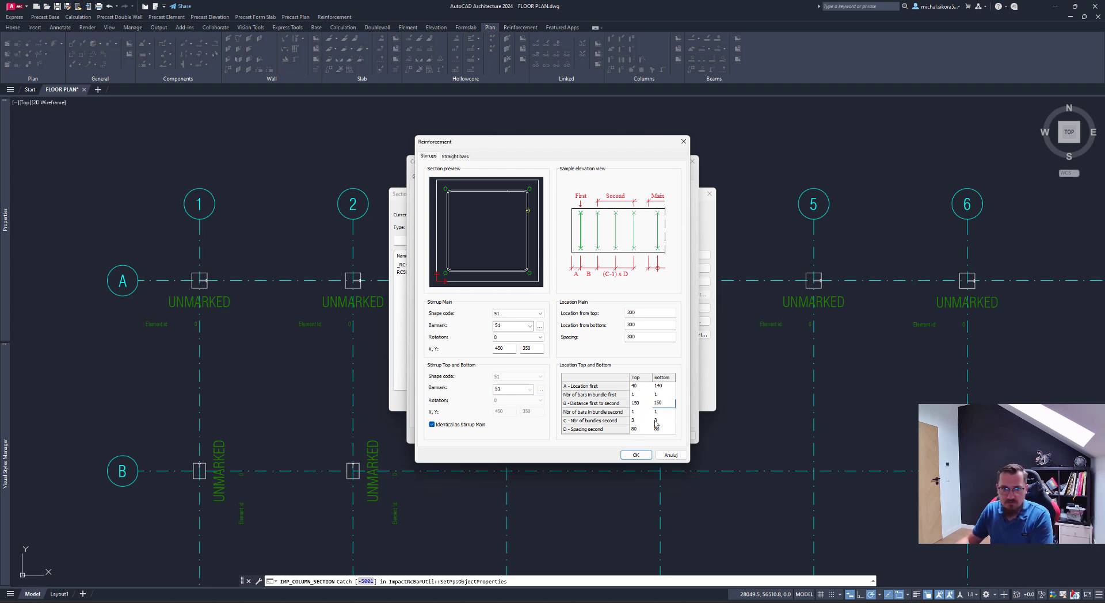
# - Set the second stirrups' spacing (D) to 150 for both the top and bottom zones
pyautogui.click(635, 428)
pyautogui.click(635, 429)
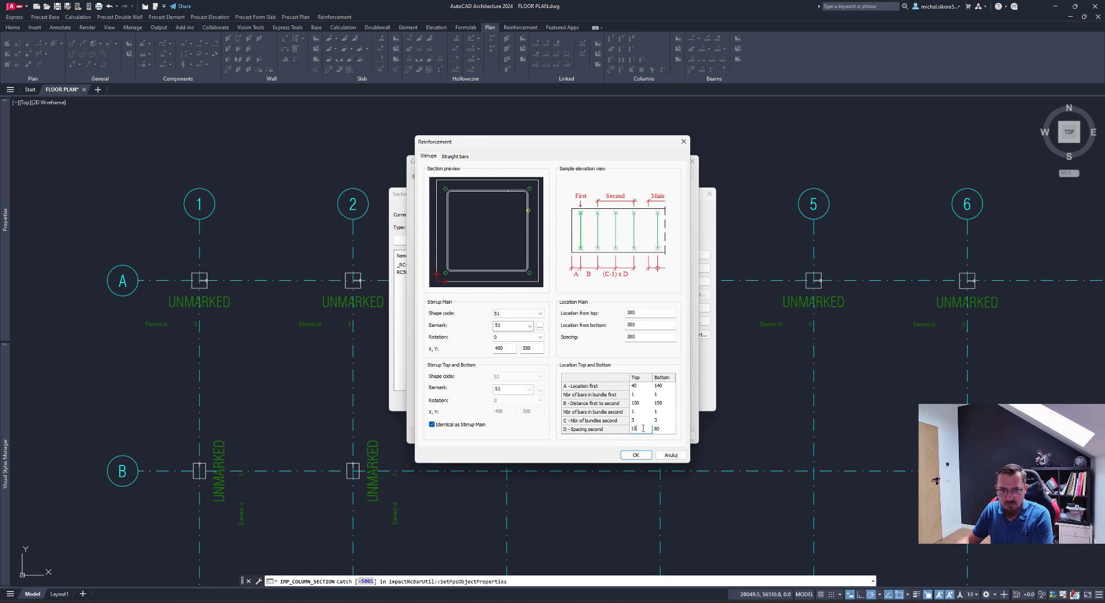
pyautogui.write('150')
pyautogui.click(665, 429)
pyautogui.click(665, 430)
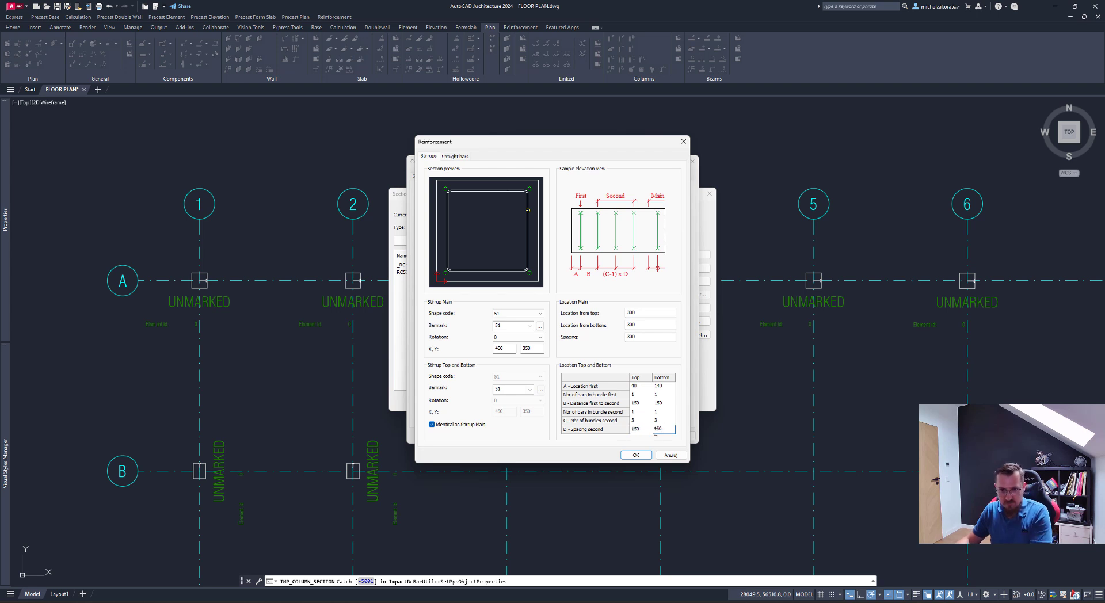
pyautogui.write('150')
# - Set the number of second stirrup bundles (C) to 5 for both the top and bottom zones
pyautogui.click(636, 420)
pyautogui.click(638, 420)
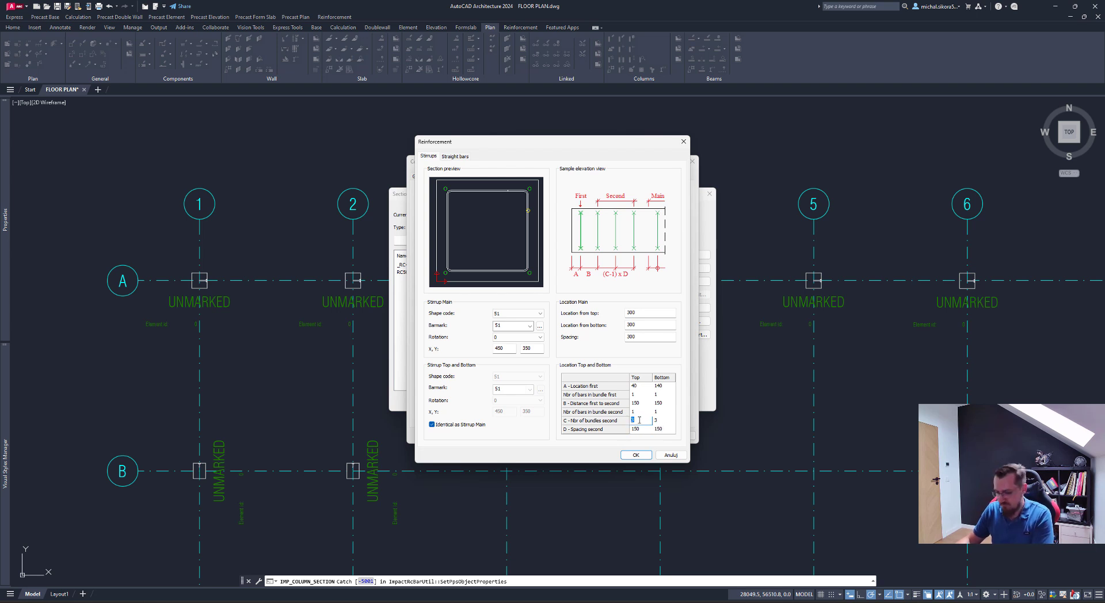
pyautogui.click(643, 388)
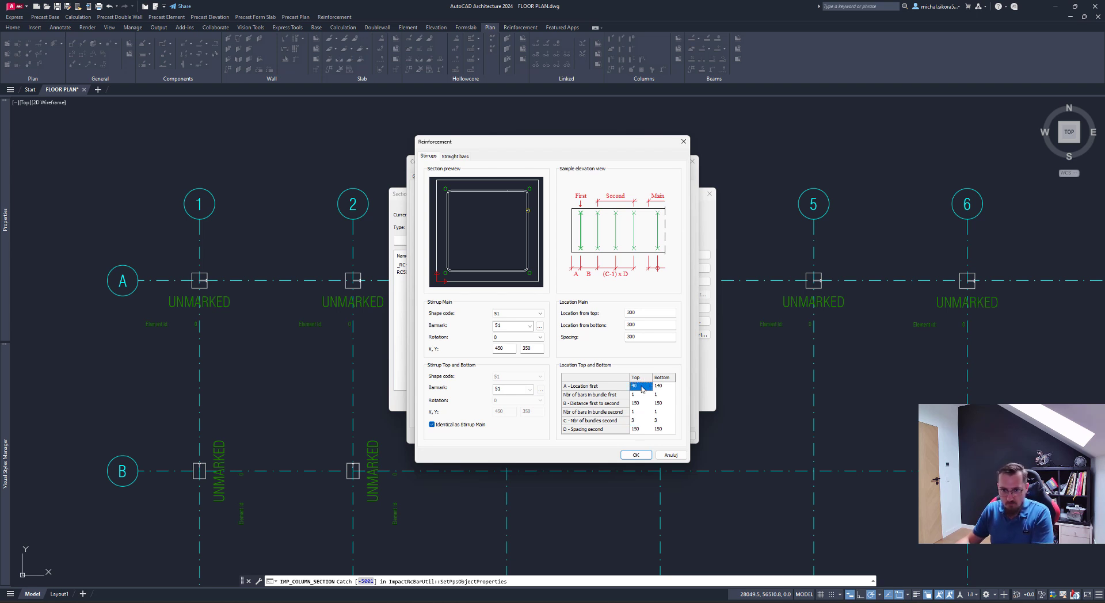
pyautogui.click(642, 388)
pyautogui.click(639, 421)
pyautogui.click(639, 420)
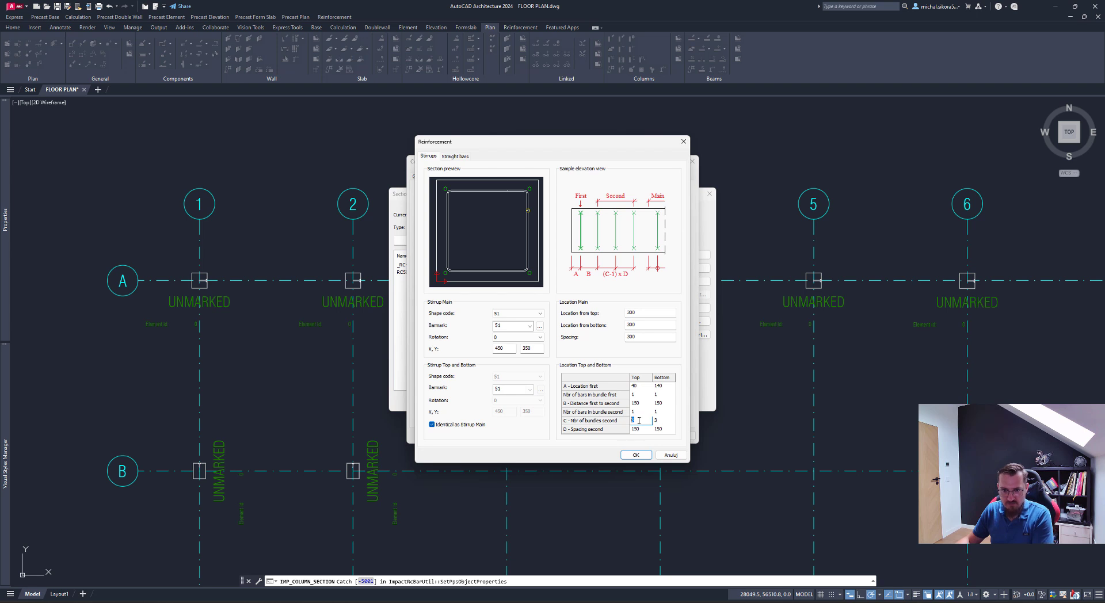
pyautogui.write('5')
pyautogui.click(662, 421)
pyautogui.click(661, 422)
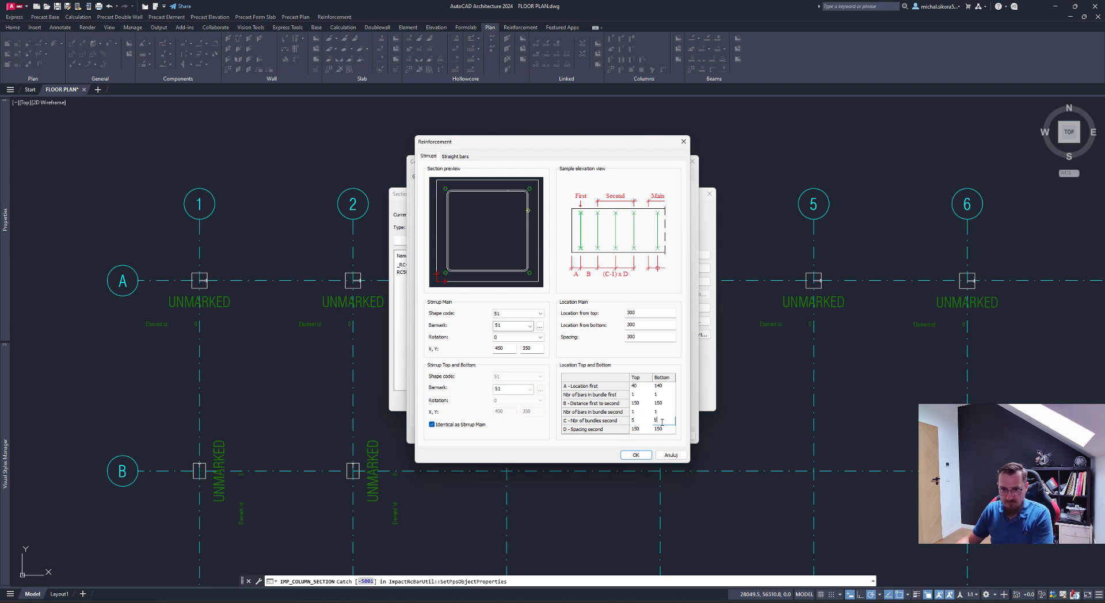
pyautogui.write('5')
pyautogui.click(641, 422)
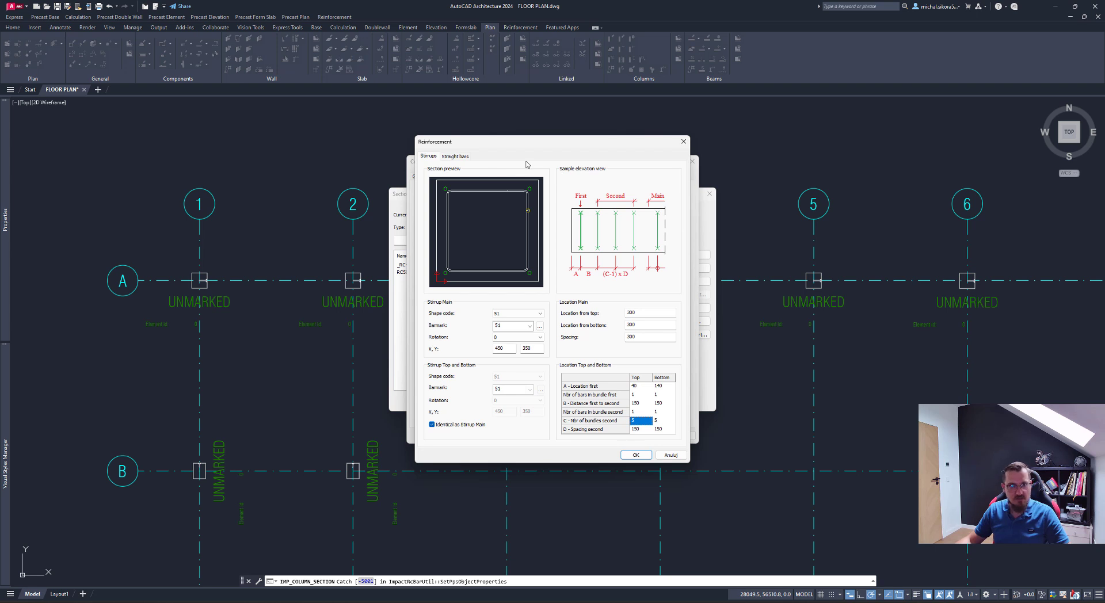
# - Set the straight bars' cover to 60 and their diameter to 20
pyautogui.click(454, 157)
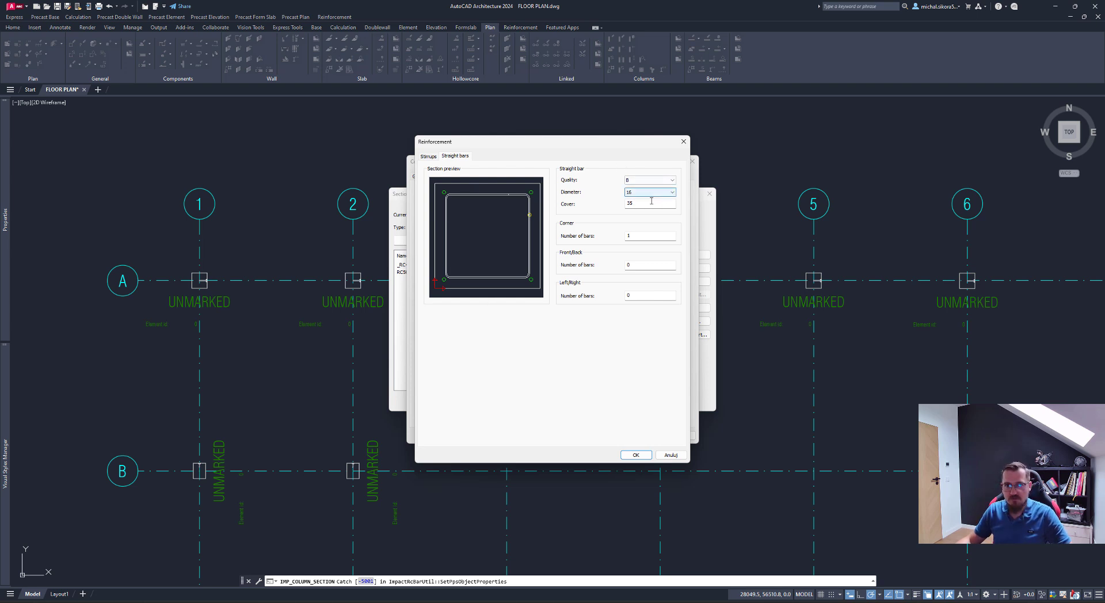
pyautogui.doubleClick(631, 204)
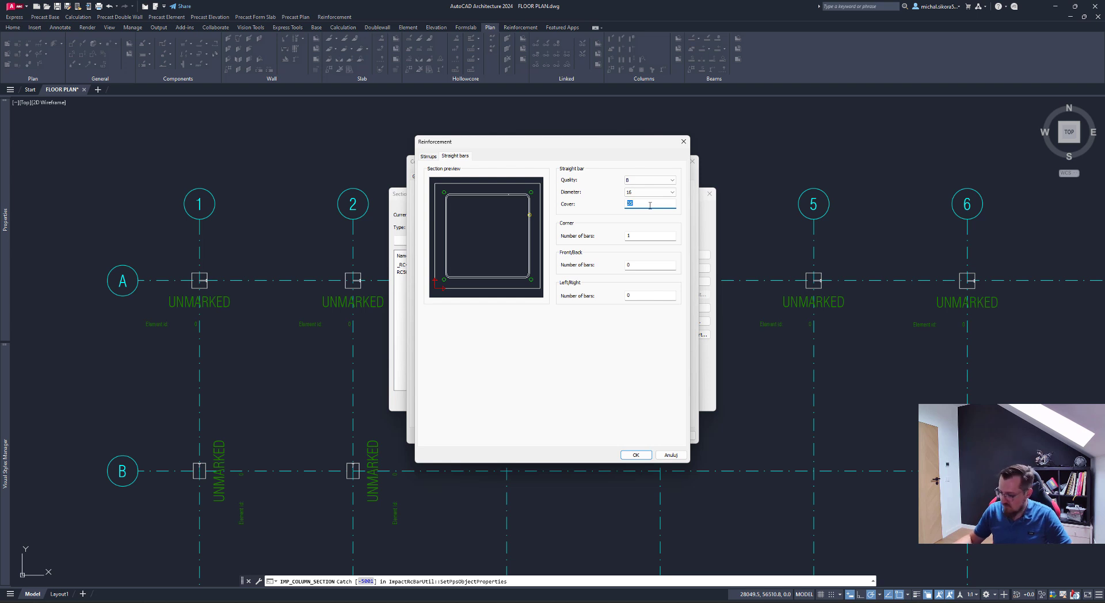
pyautogui.write('60')
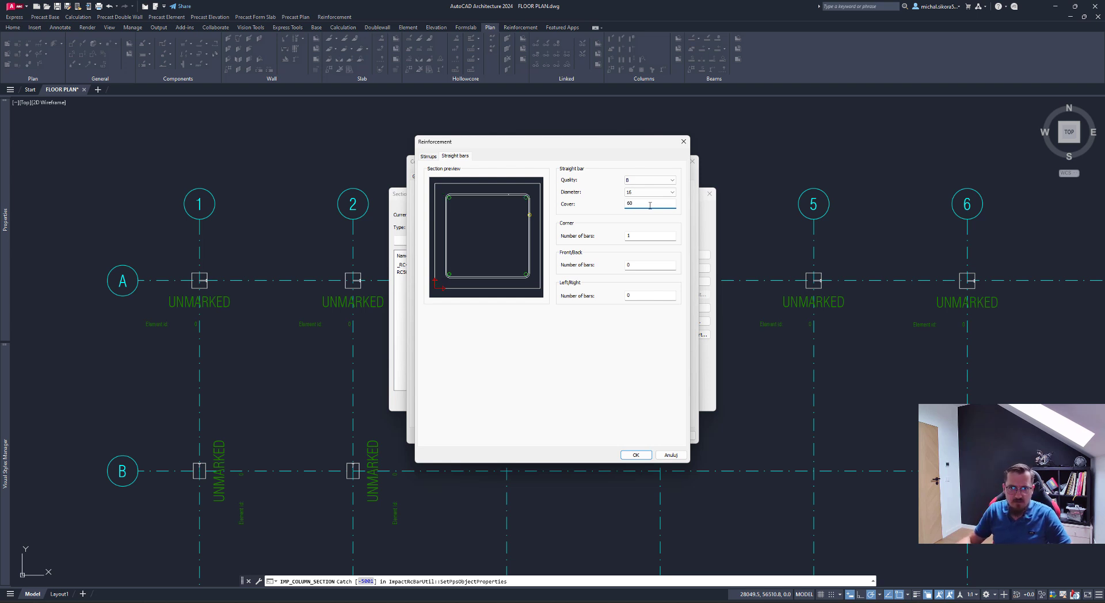
pyautogui.click(642, 193)
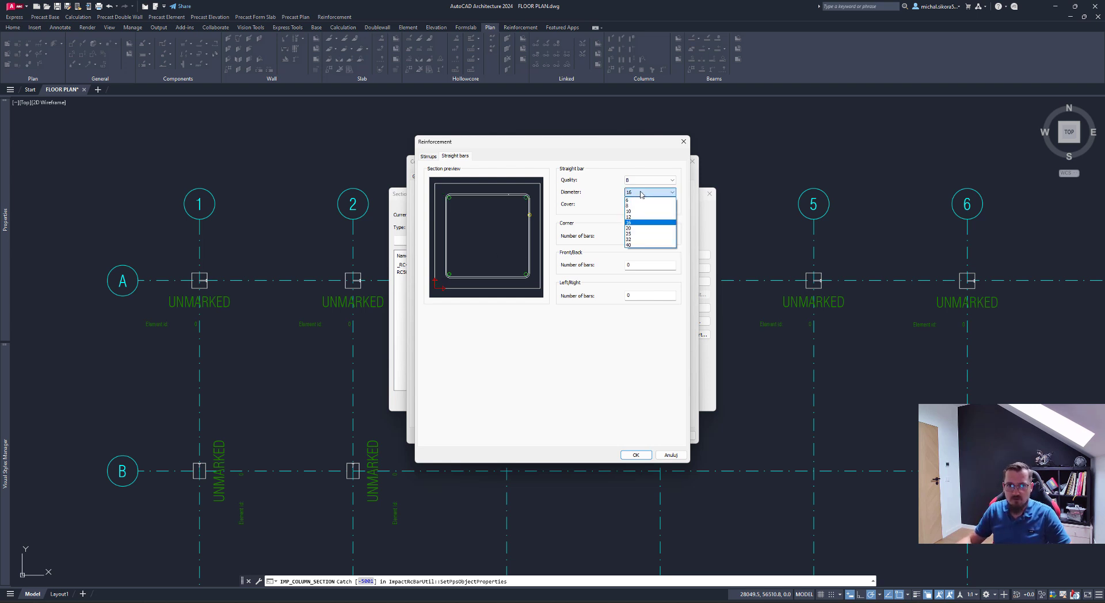
pyautogui.click(639, 228)
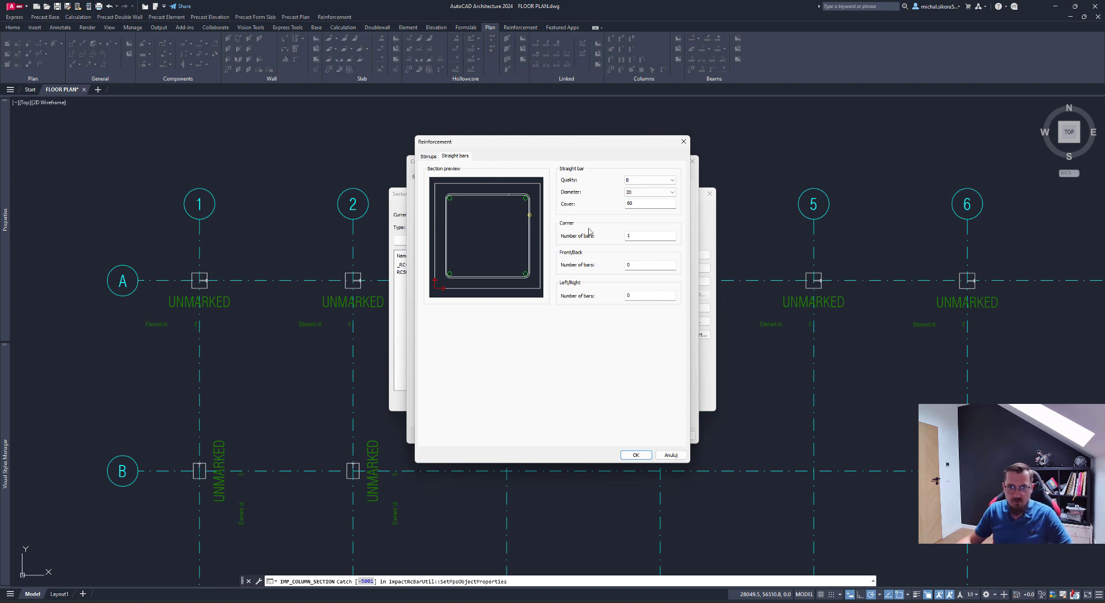
# - Set one straight bar each for the corners, the front/back faces and the left/right faces, and accept the reinforcement definition
pyautogui.moveTo(636, 235); pyautogui.dragTo(604, 234)
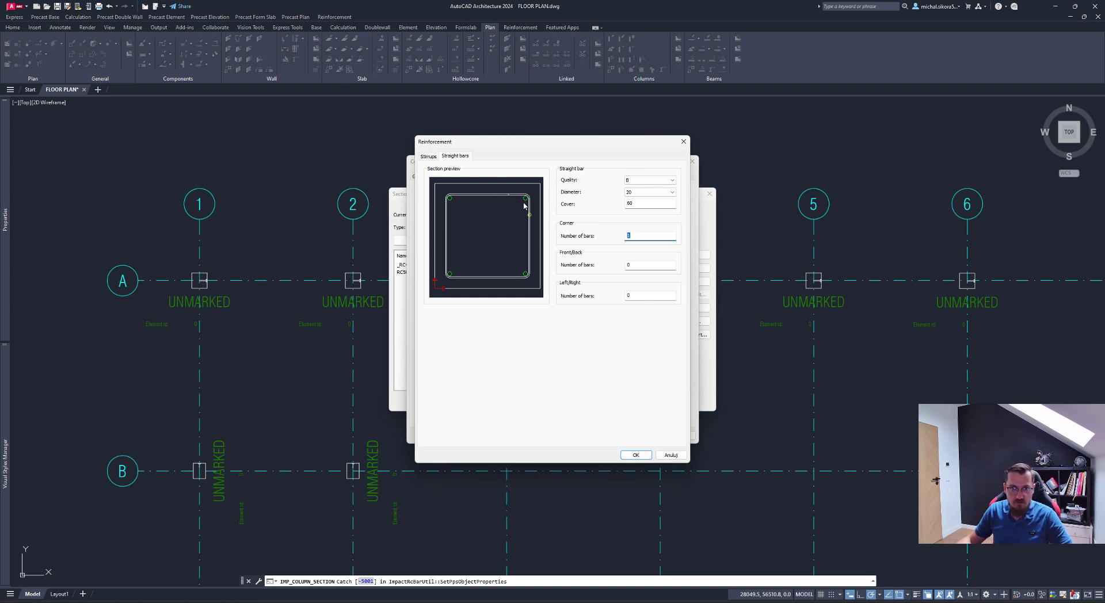
pyautogui.moveTo(646, 265); pyautogui.dragTo(553, 240)
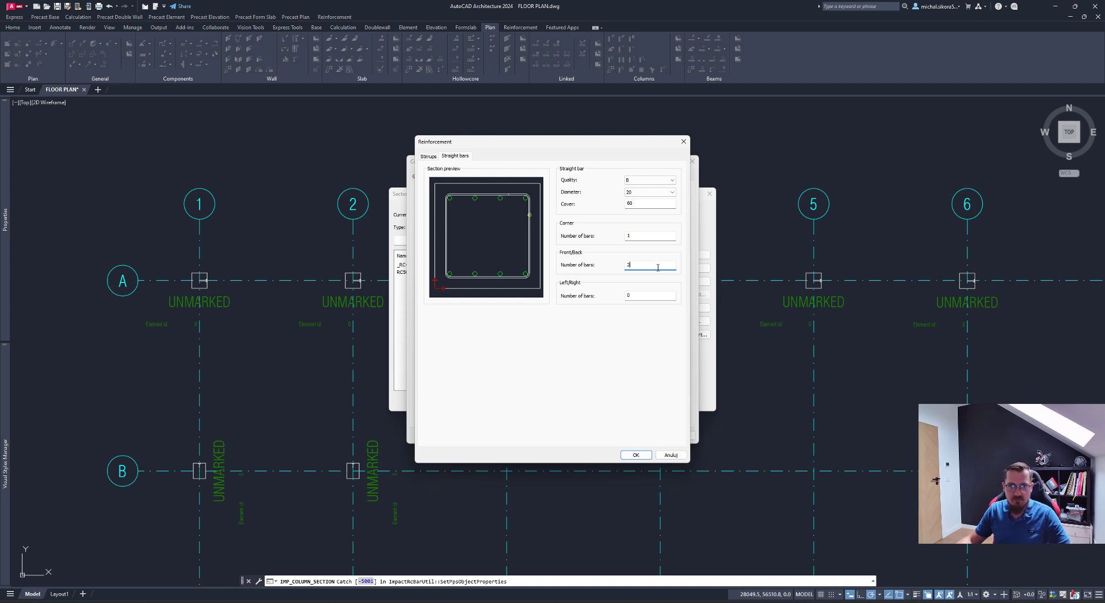
pyautogui.moveTo(639, 295); pyautogui.dragTo(628, 295)
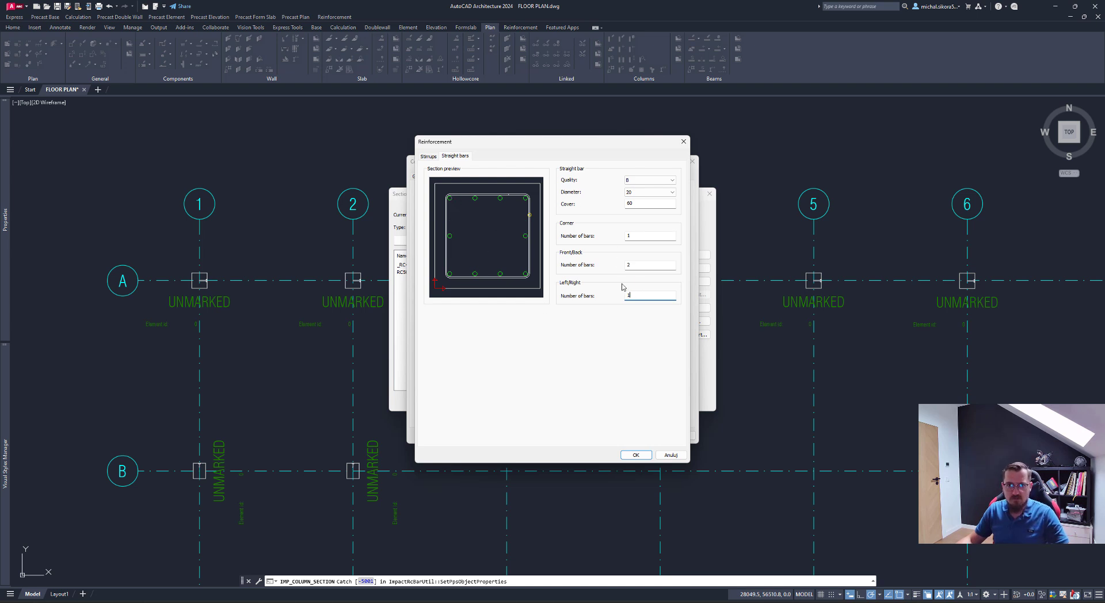
pyautogui.click(634, 265)
pyautogui.click(633, 237)
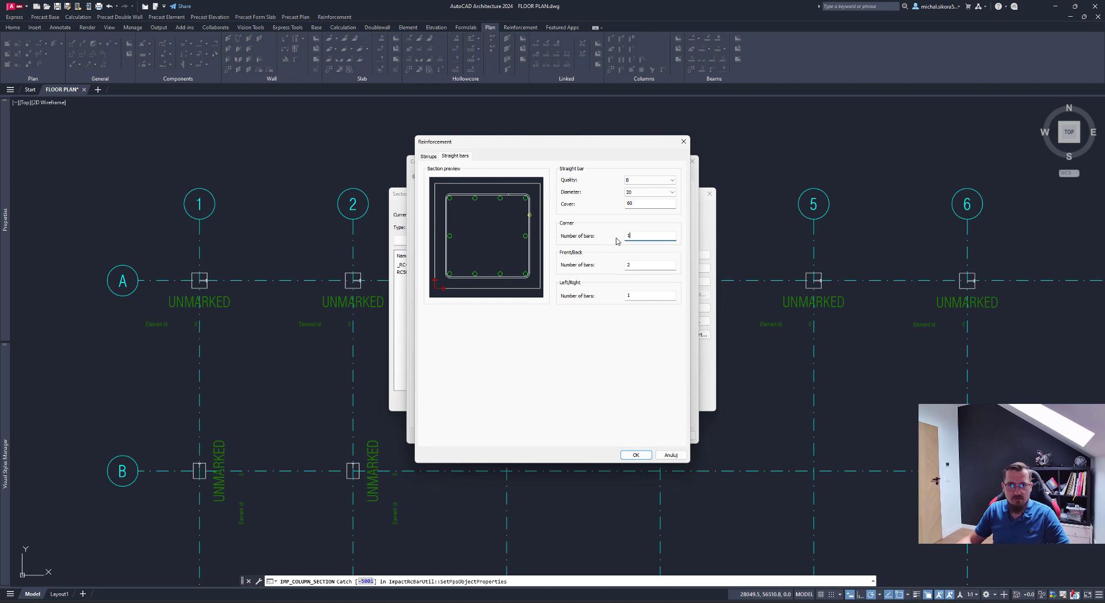
pyautogui.doubleClick(636, 265)
pyautogui.write('1')
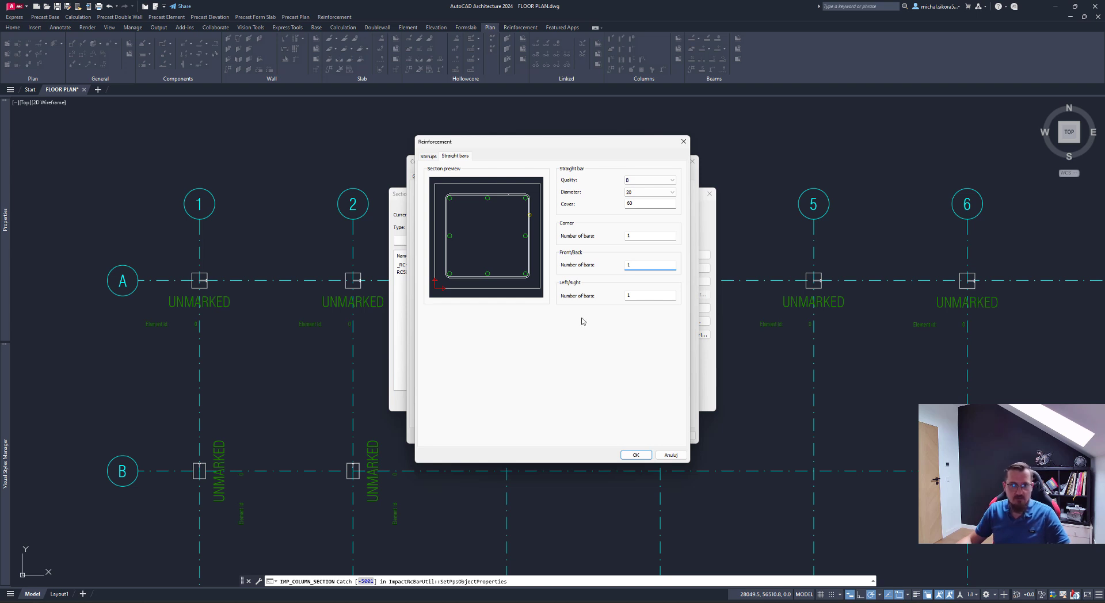
pyautogui.click(636, 456)
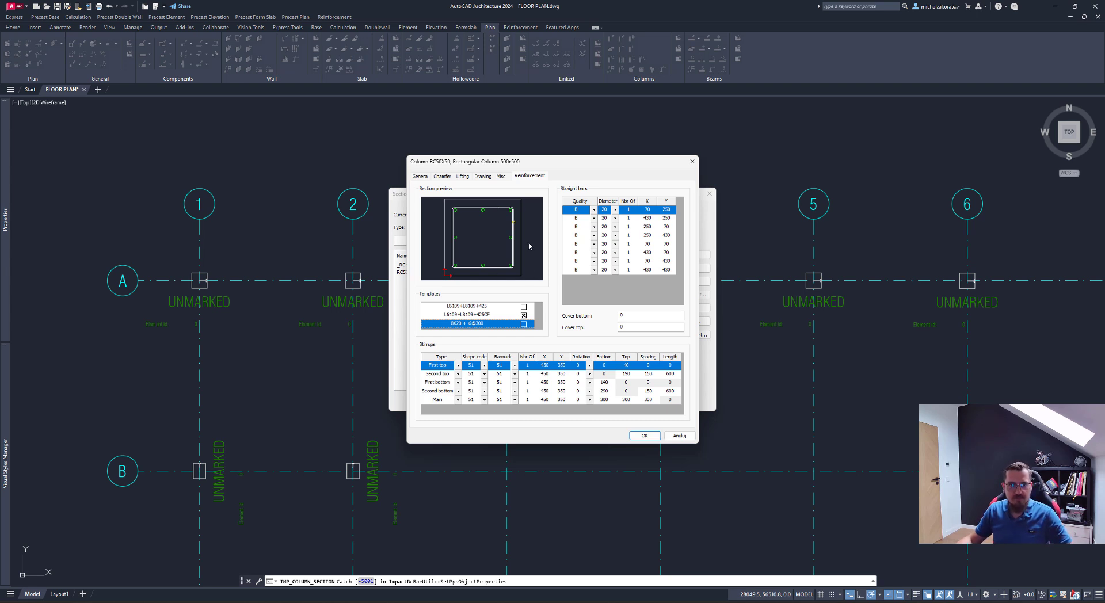
# - Activate the new custom reinforcement template for the column section and check its straight bars' positions in the section preview
pyautogui.click(524, 324)
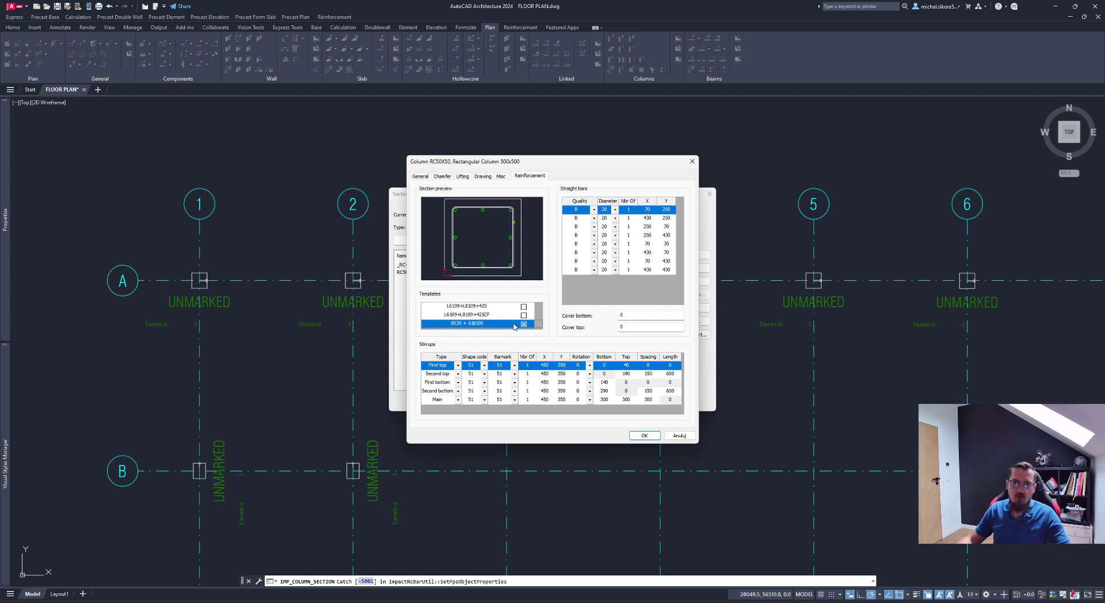
pyautogui.doubleClick(651, 221)
pyautogui.click(651, 244)
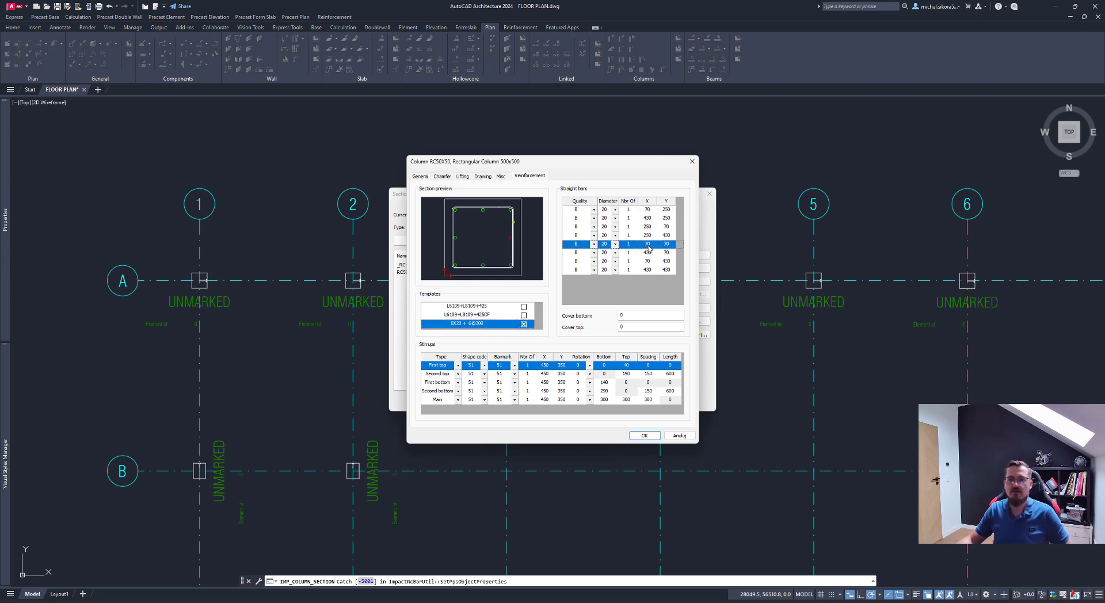
pyautogui.click(656, 235)
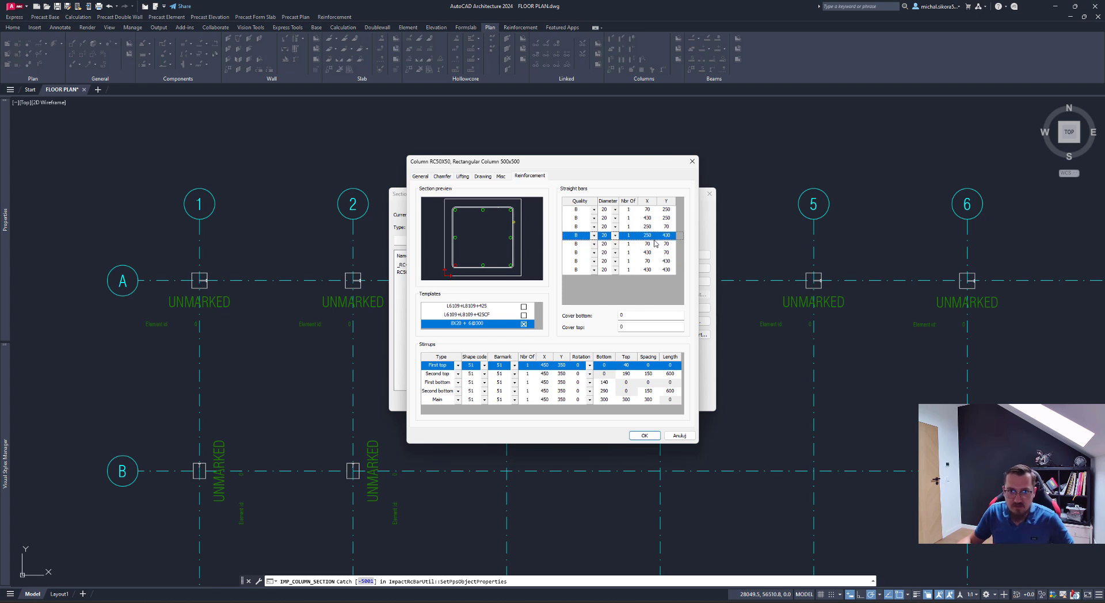
pyautogui.click(656, 227)
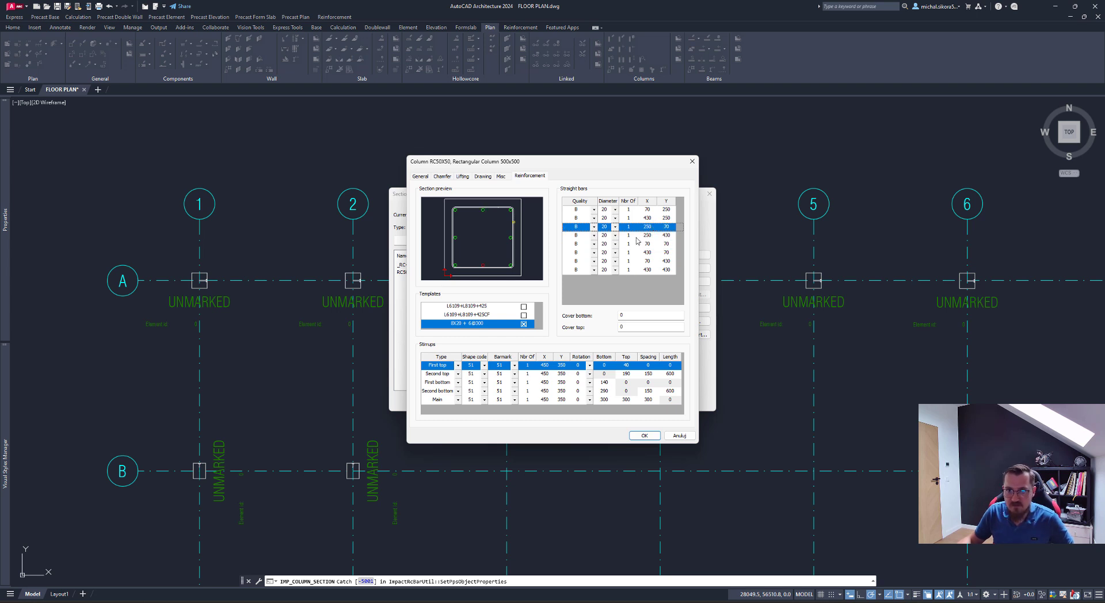
pyautogui.click(642, 236)
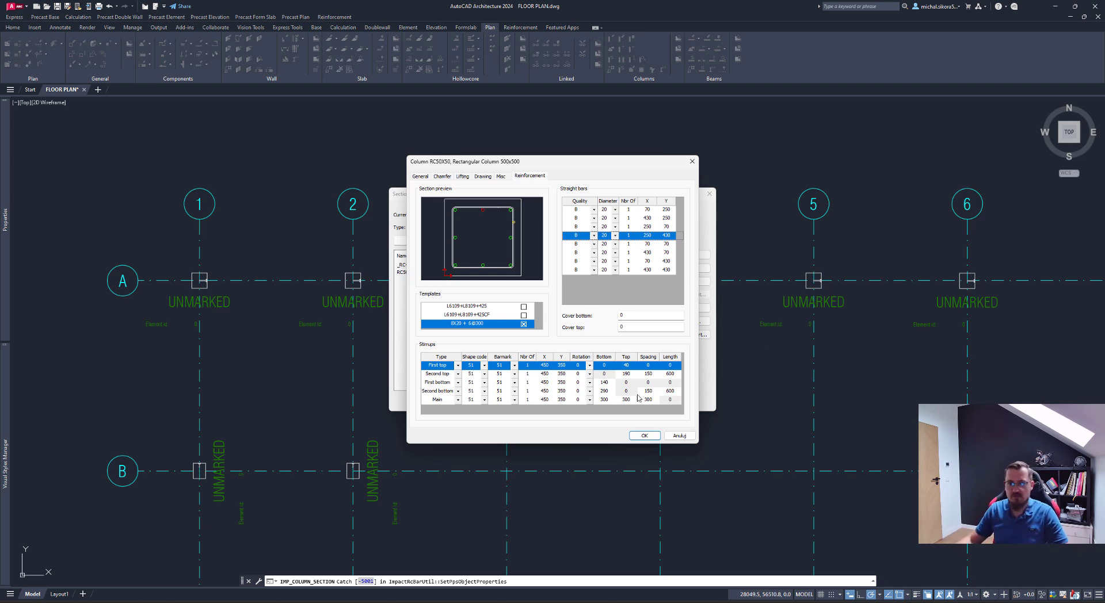
# - Save the changes to column section RC50X50 and close the section list
pyautogui.click(644, 436)
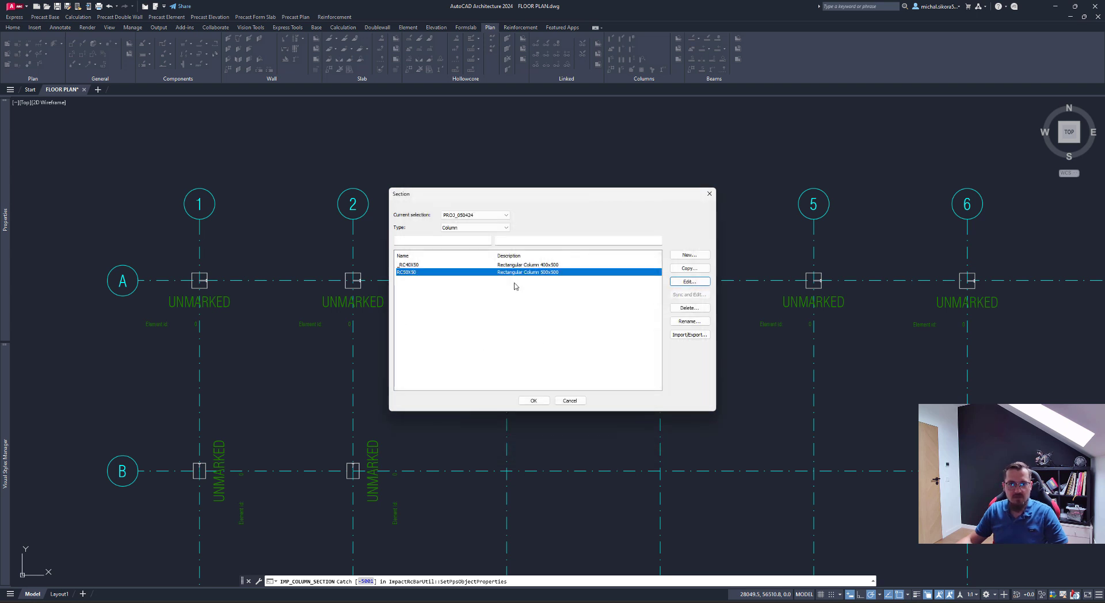
pyautogui.click(532, 400)
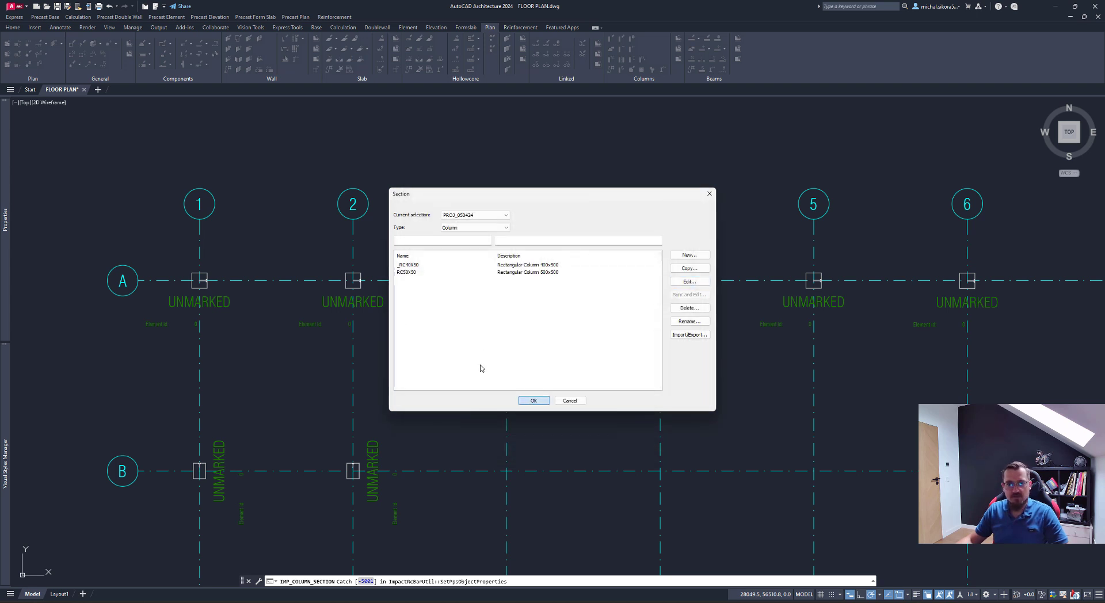
pyautogui.click(533, 400)
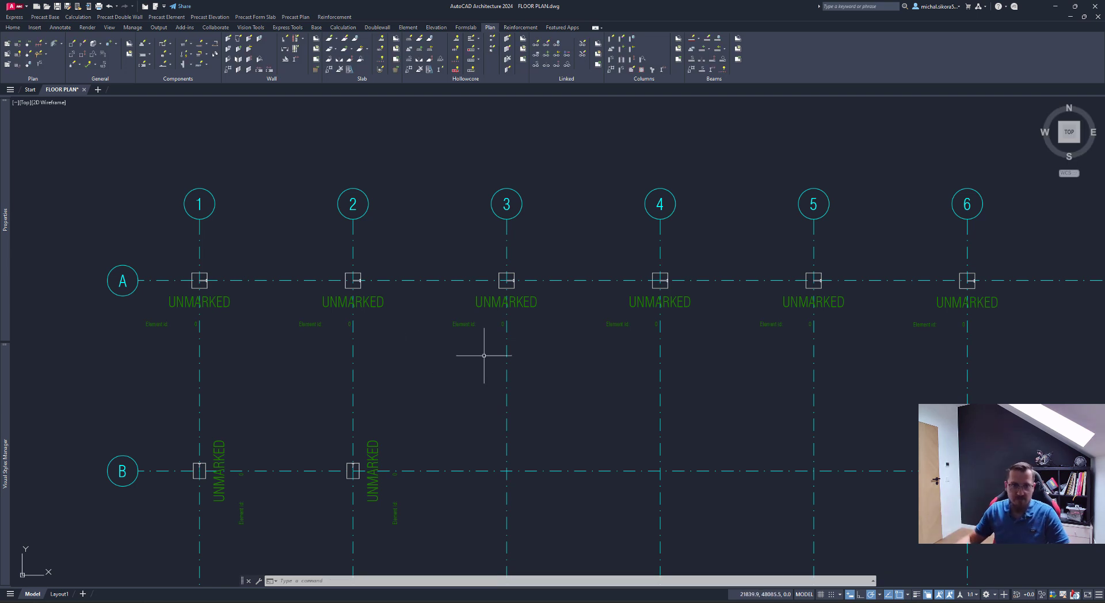
# - Select all the columns along axes A and C and open their shared column properties for editing
pyautogui.scroll(-5, 485, 355)
pyautogui.scroll(1, 484, 348)
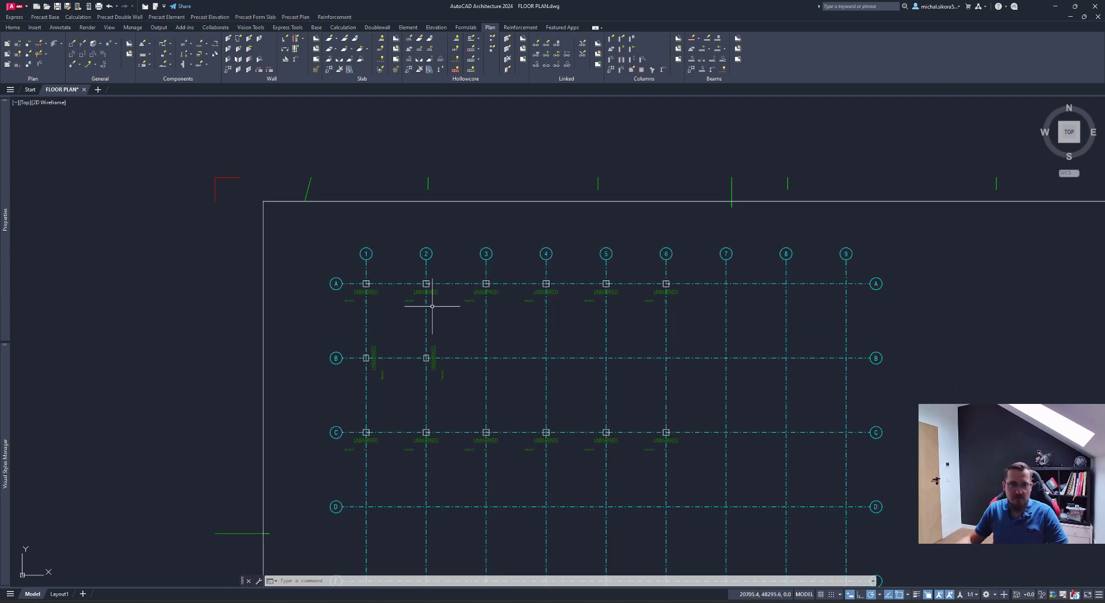
pyautogui.click(353, 275)
pyautogui.click(716, 298)
pyautogui.click(343, 421)
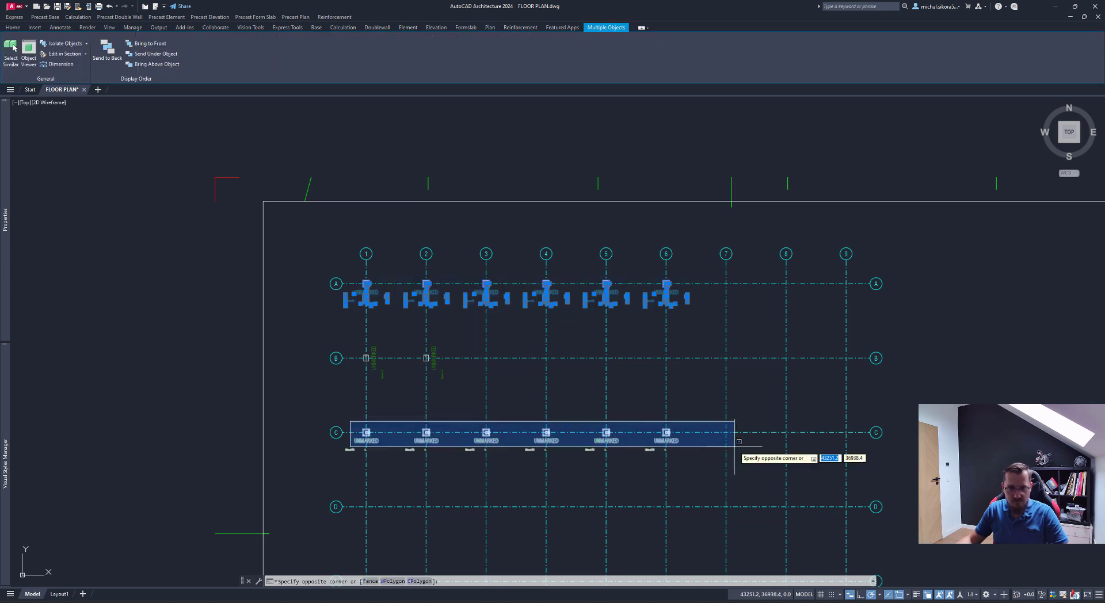
pyautogui.click(741, 456)
pyautogui.scroll(4, 437, 458)
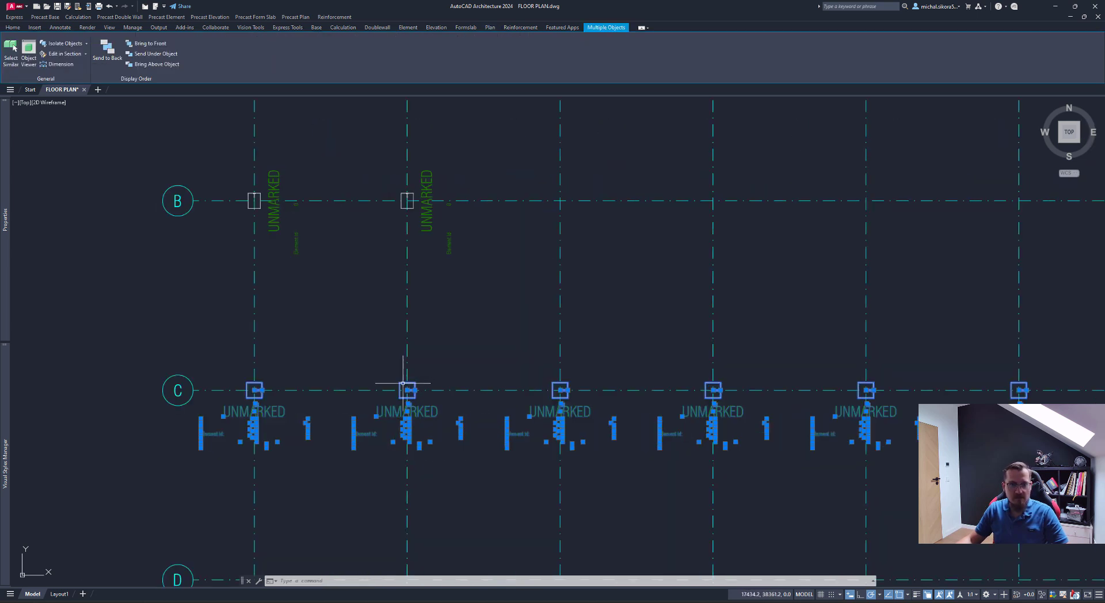
pyautogui.scroll(4, 404, 374)
pyautogui.click(490, 28)
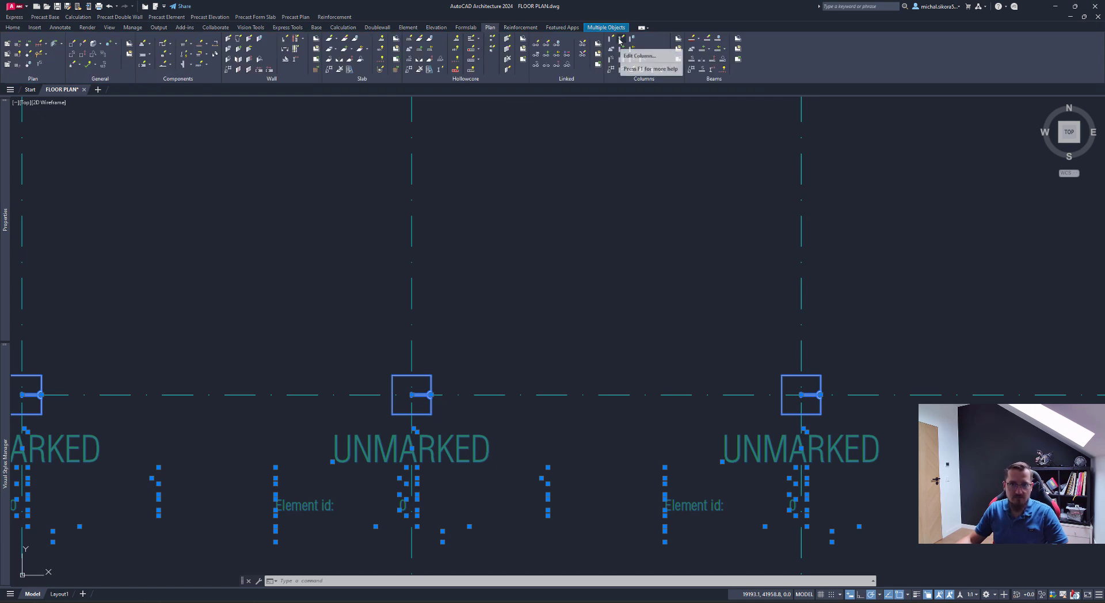
pyautogui.doubleClick(404, 381)
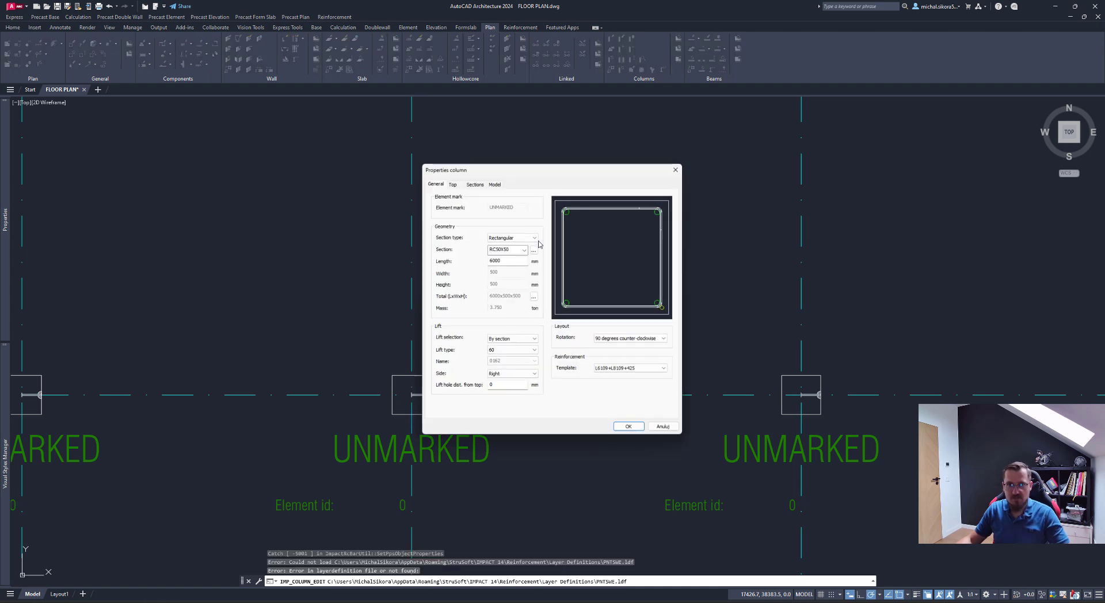
# - Assign the 8X20 + 6@300 reinforcement template to the selected columns, accept the properties and update their lifts
pyautogui.click(630, 369)
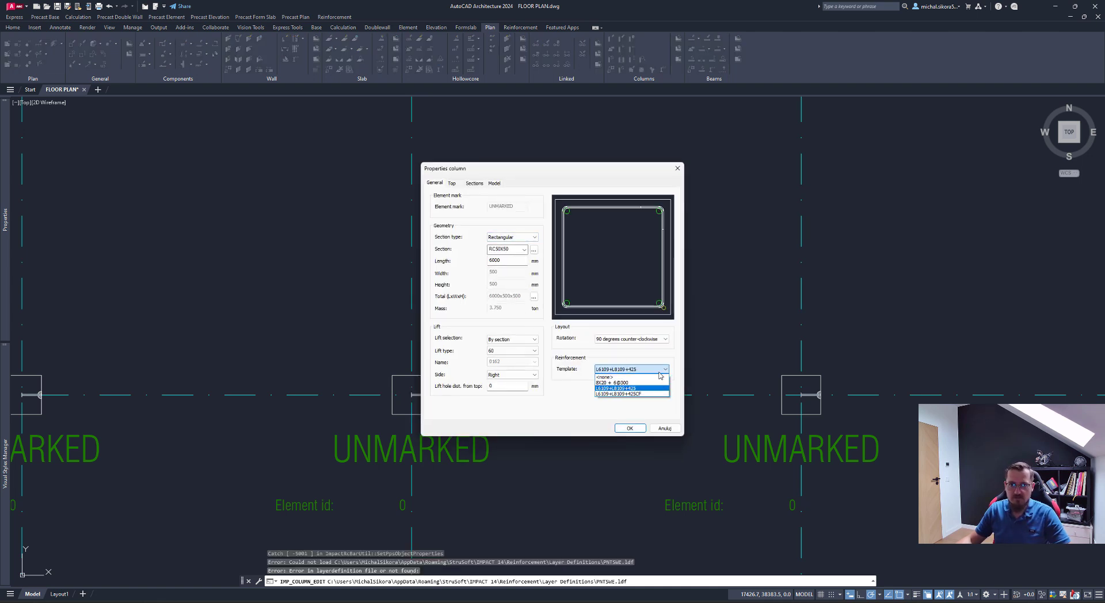
pyautogui.click(625, 383)
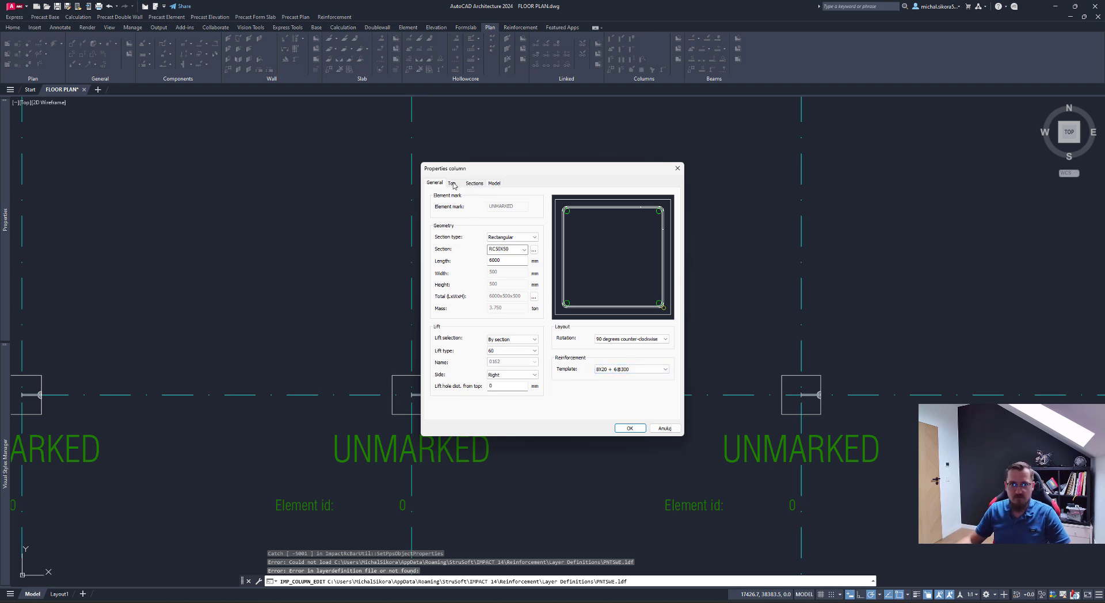
pyautogui.click(474, 183)
pyautogui.click(436, 183)
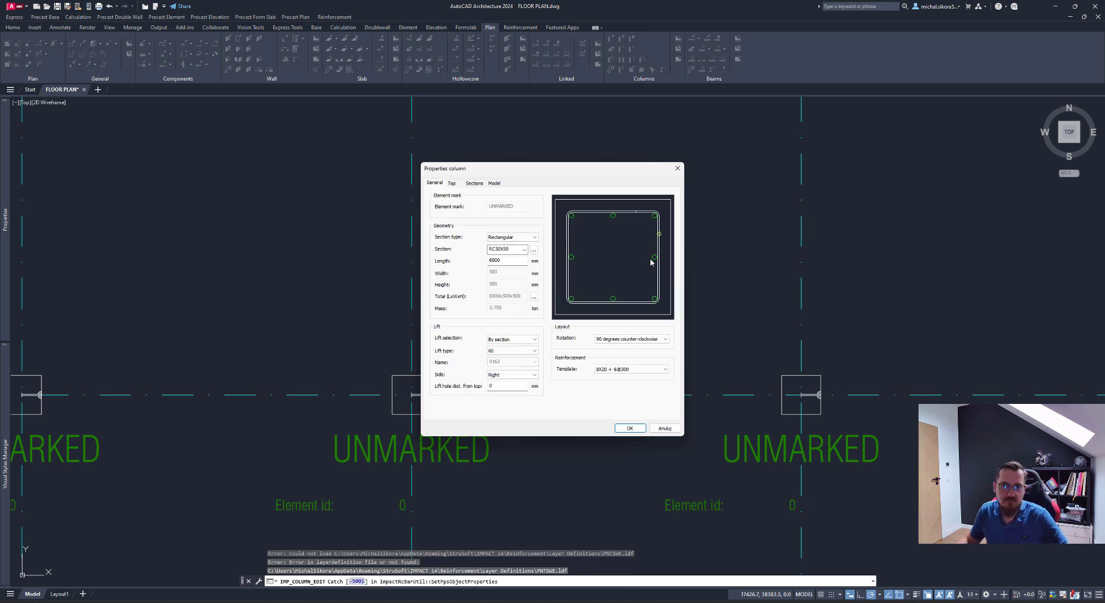
pyautogui.click(629, 429)
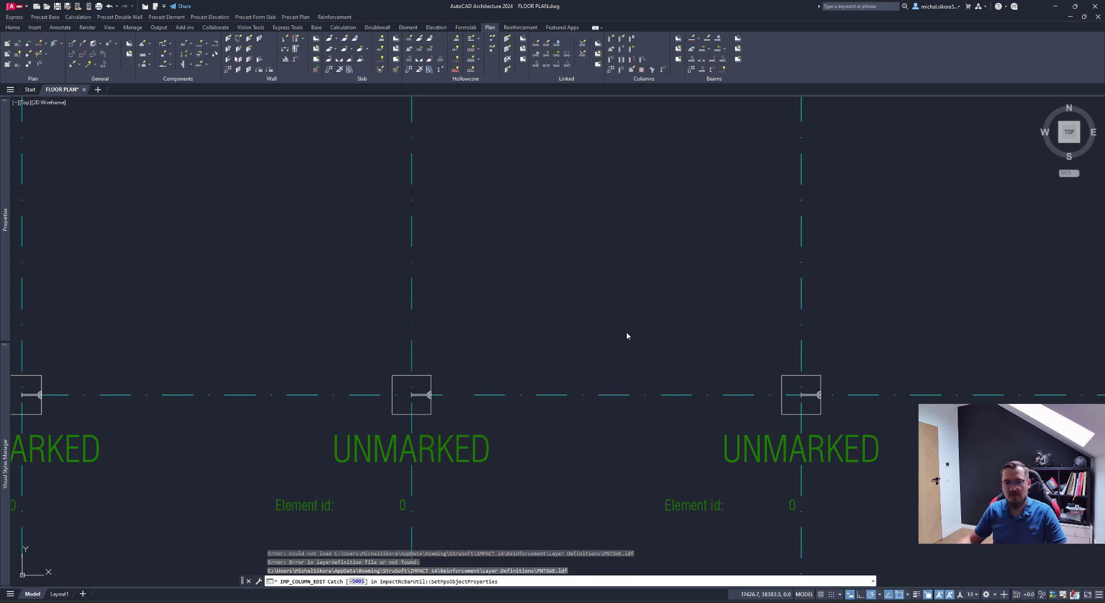
pyautogui.click(651, 353)
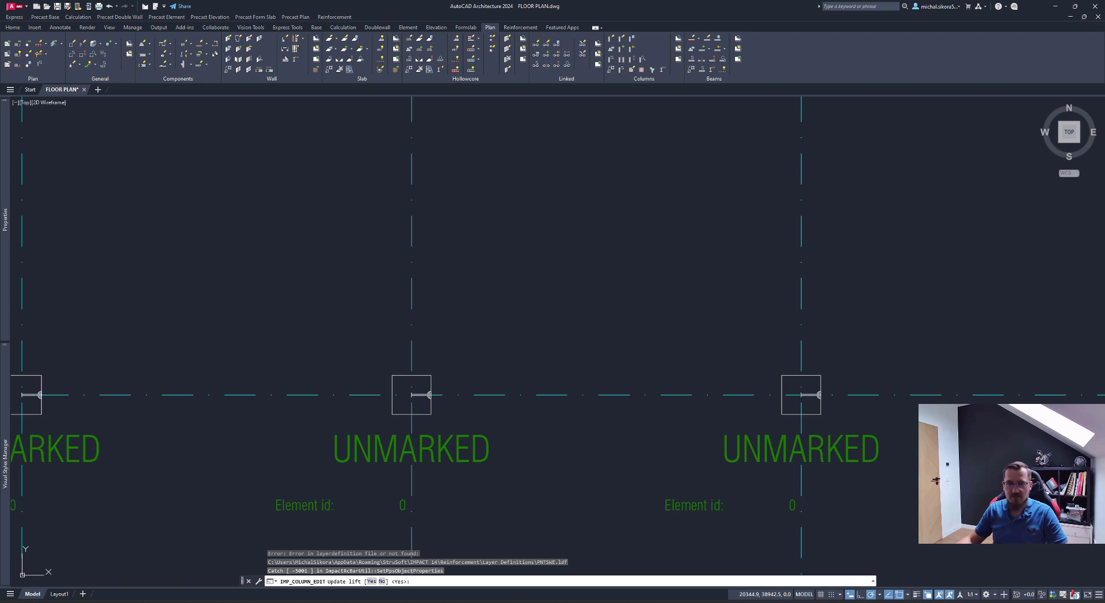
pyautogui.click(633, 363)
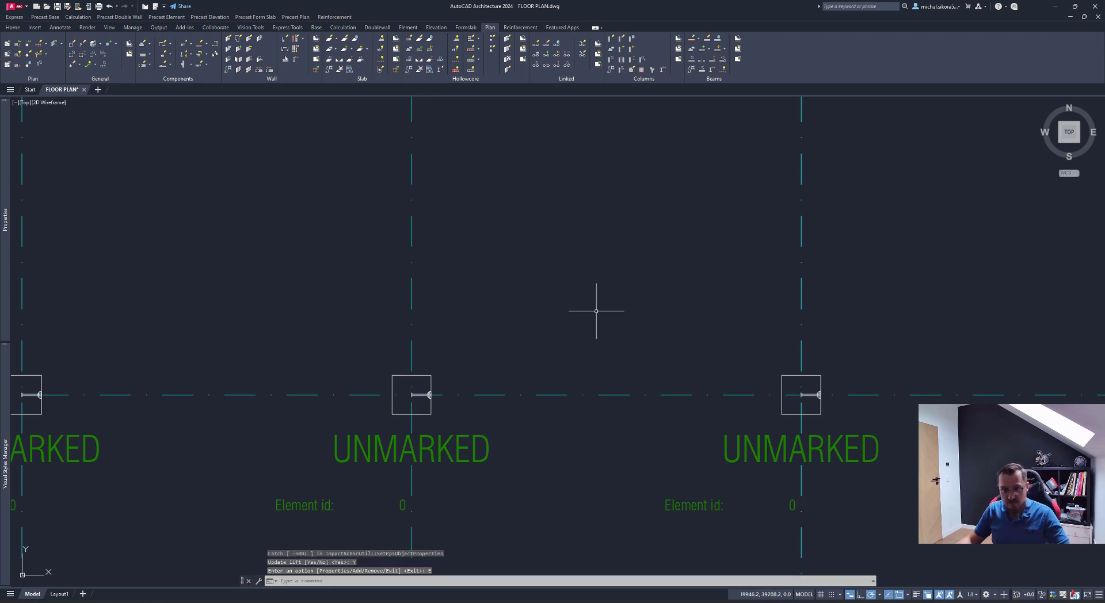
# - Start a new beam with the Rectangular section type and section RB_18X58, keeping the N6104_1+S+C300 reinforcement template
pyautogui.scroll(-4, 596, 311)
pyautogui.moveTo(593, 301)
pyautogui.mouseDown(button='middle')
pyautogui.moveTo(561, 383)
pyautogui.moveTo(582, 315)
pyautogui.moveTo(572, 344)
pyautogui.mouseUp(button='middle')
pyautogui.scroll(-4, 567, 365)
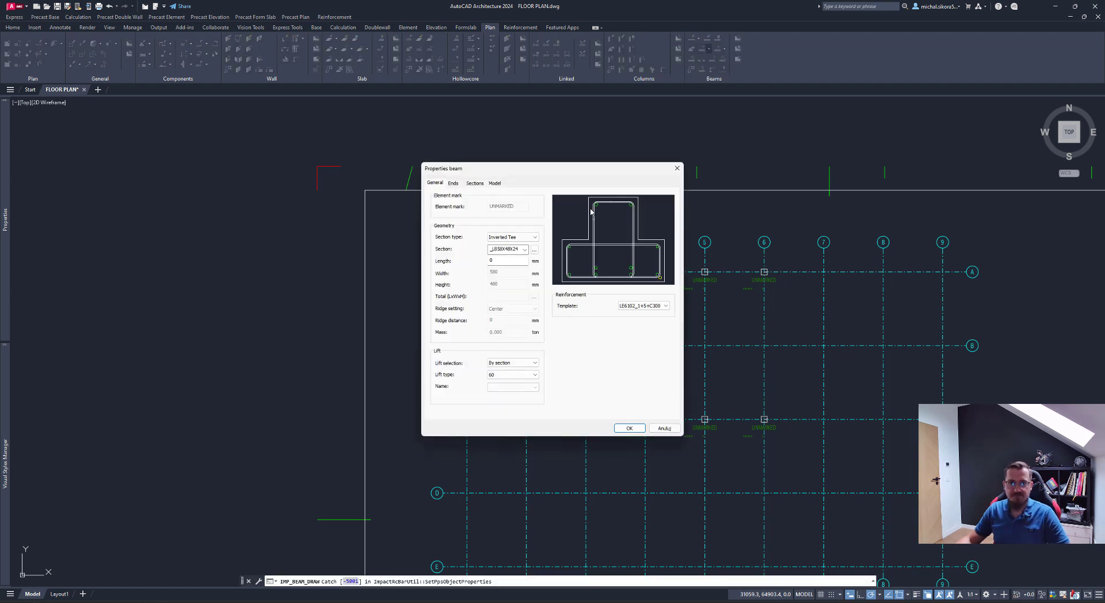
pyautogui.click(529, 237)
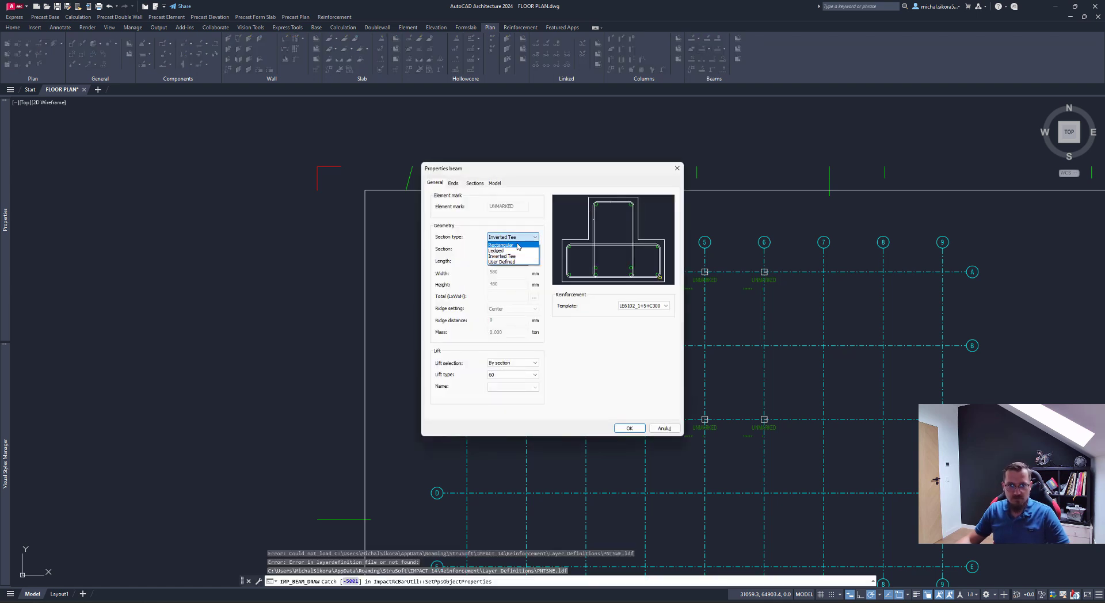
pyautogui.click(517, 245)
pyautogui.click(524, 250)
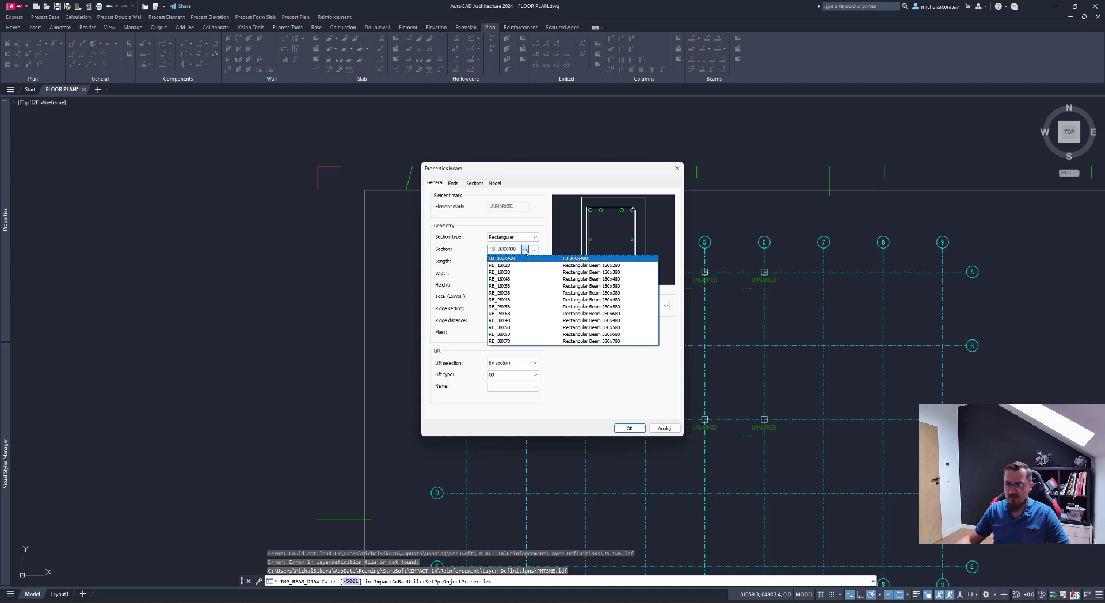
pyautogui.click(518, 286)
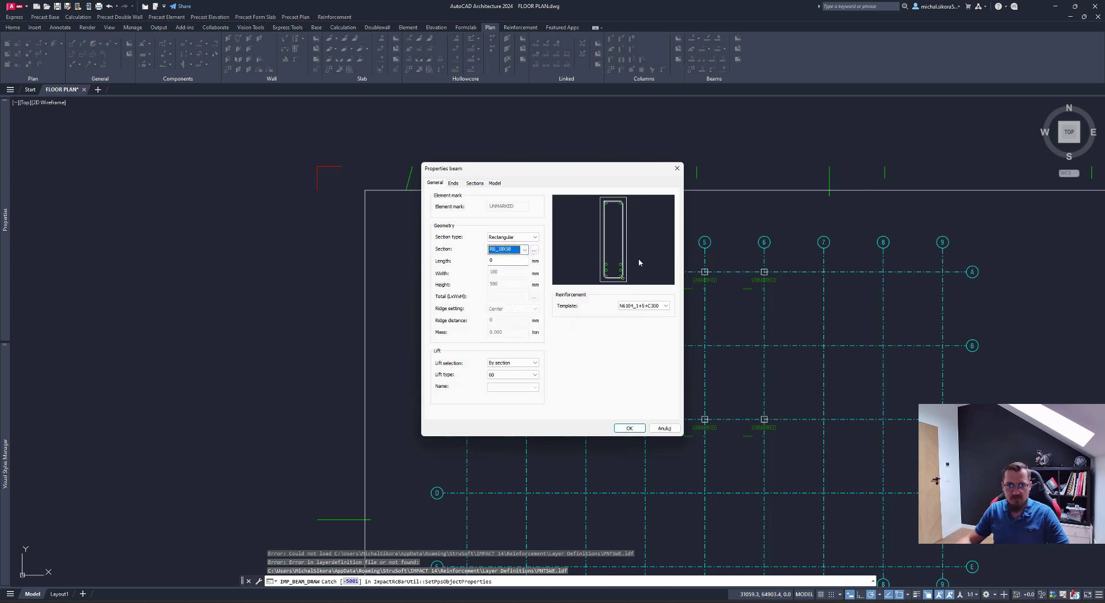
pyautogui.click(643, 305)
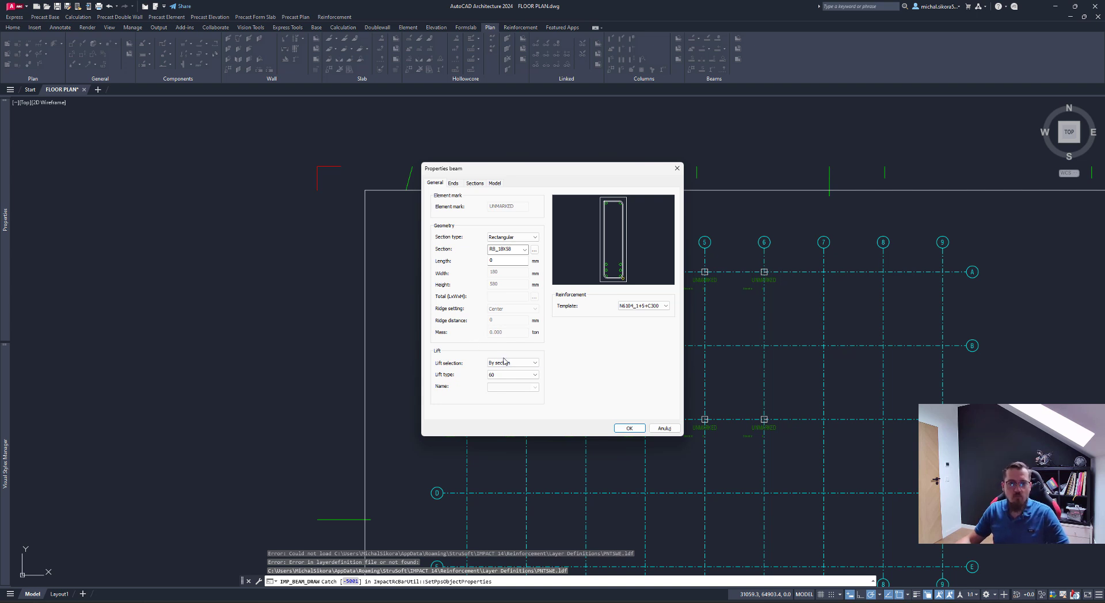
# - Set the beam's justification to Top center, lock its elevation at 6000 and accept the beam properties
pyautogui.click(456, 184)
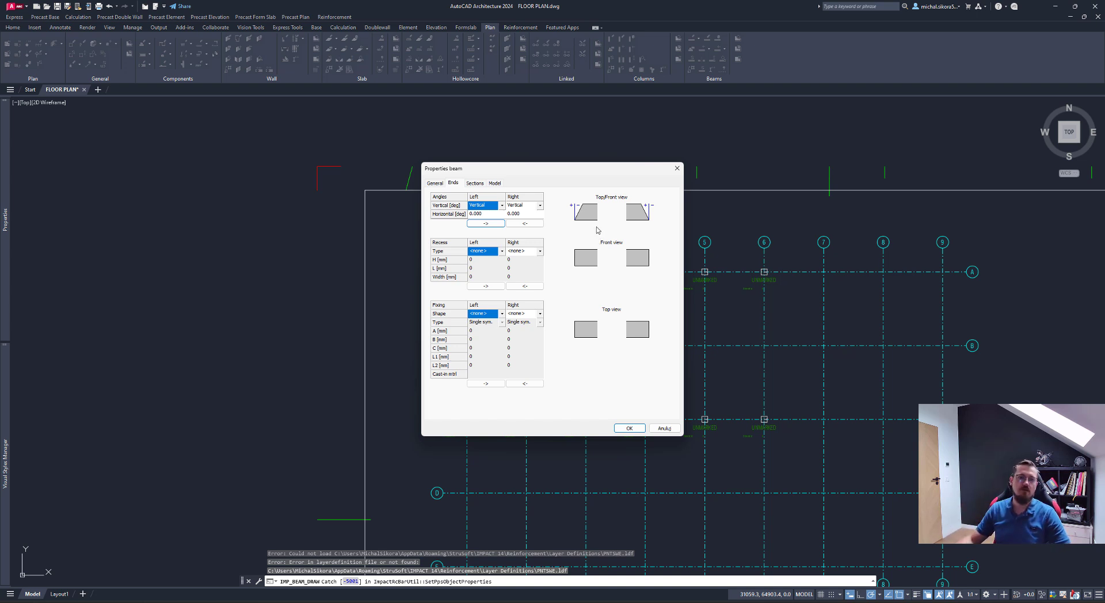
pyautogui.click(475, 183)
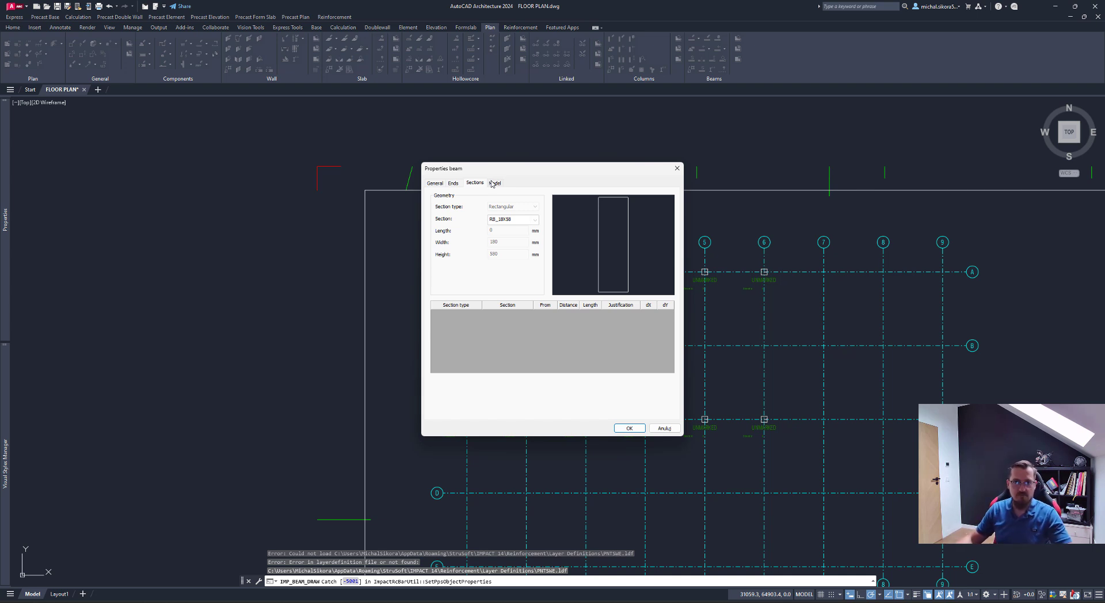
pyautogui.click(496, 183)
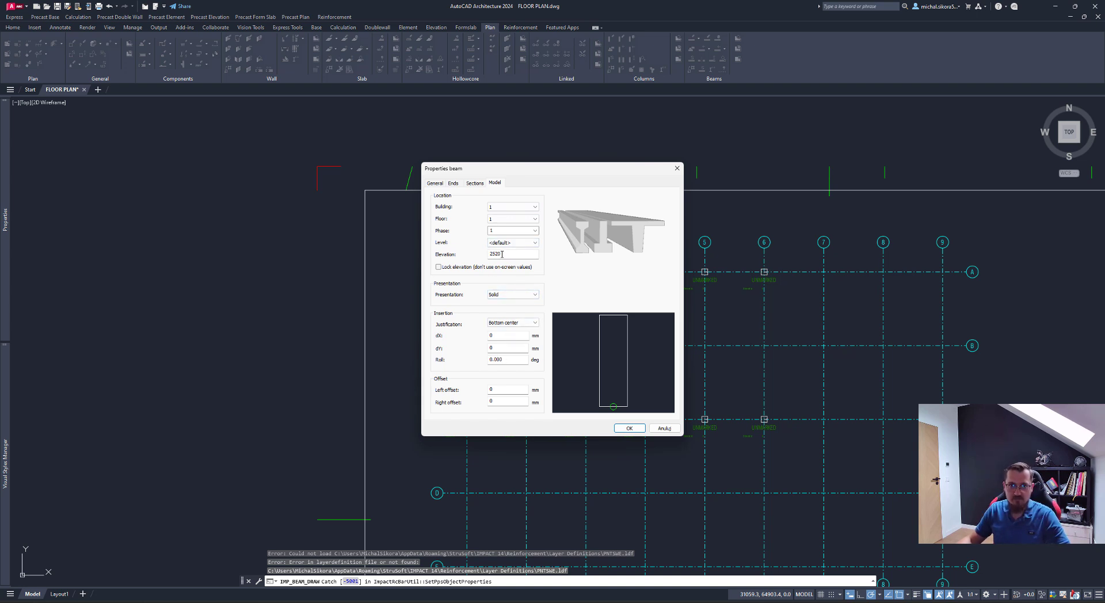
pyautogui.click(509, 324)
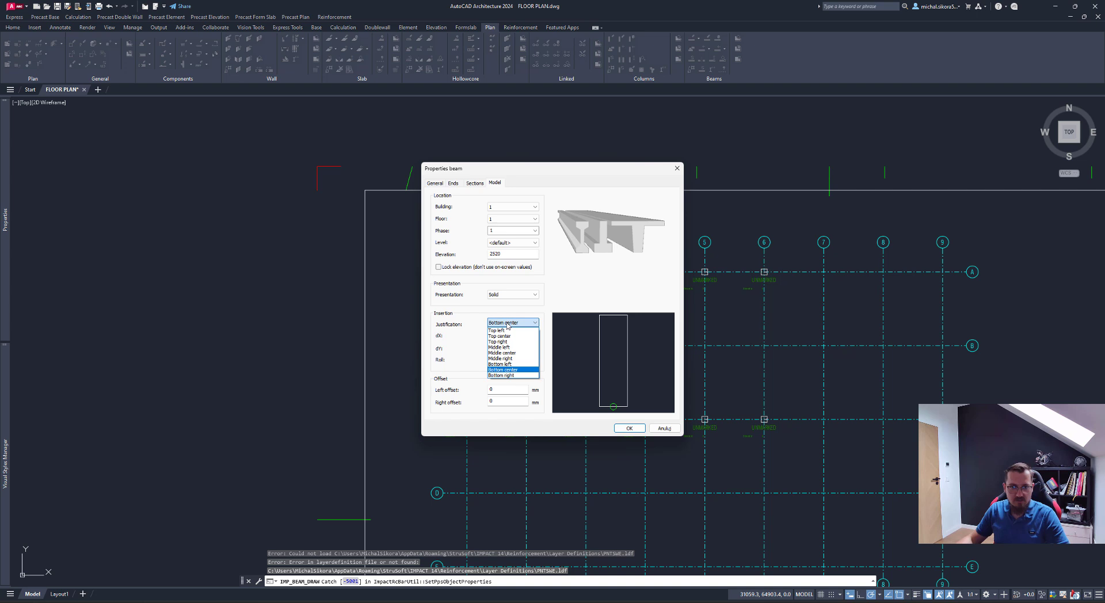
pyautogui.click(506, 336)
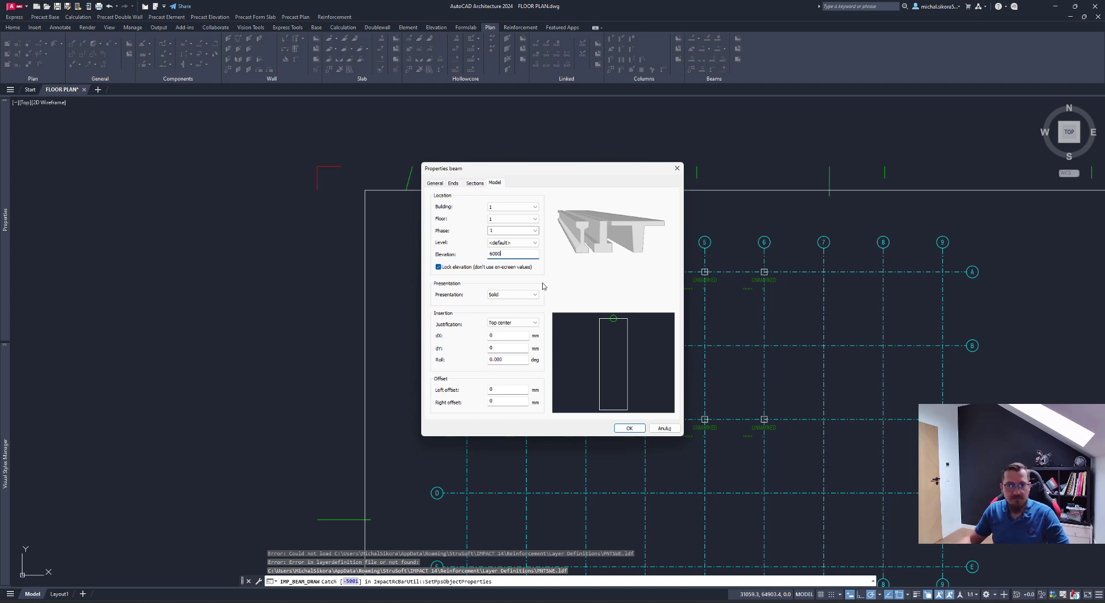
pyautogui.click(436, 183)
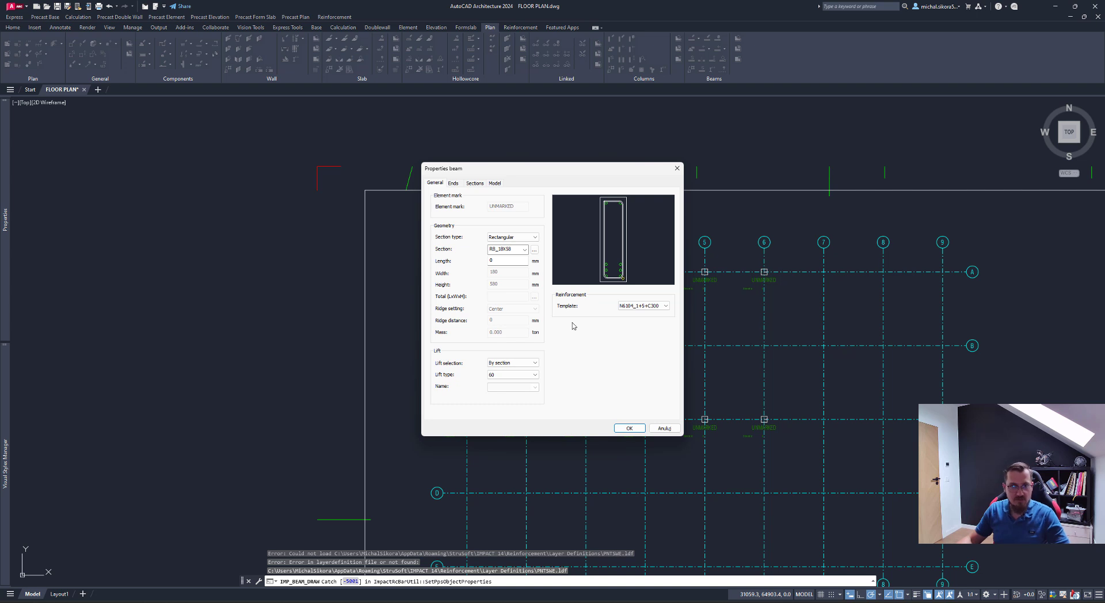
pyautogui.click(630, 429)
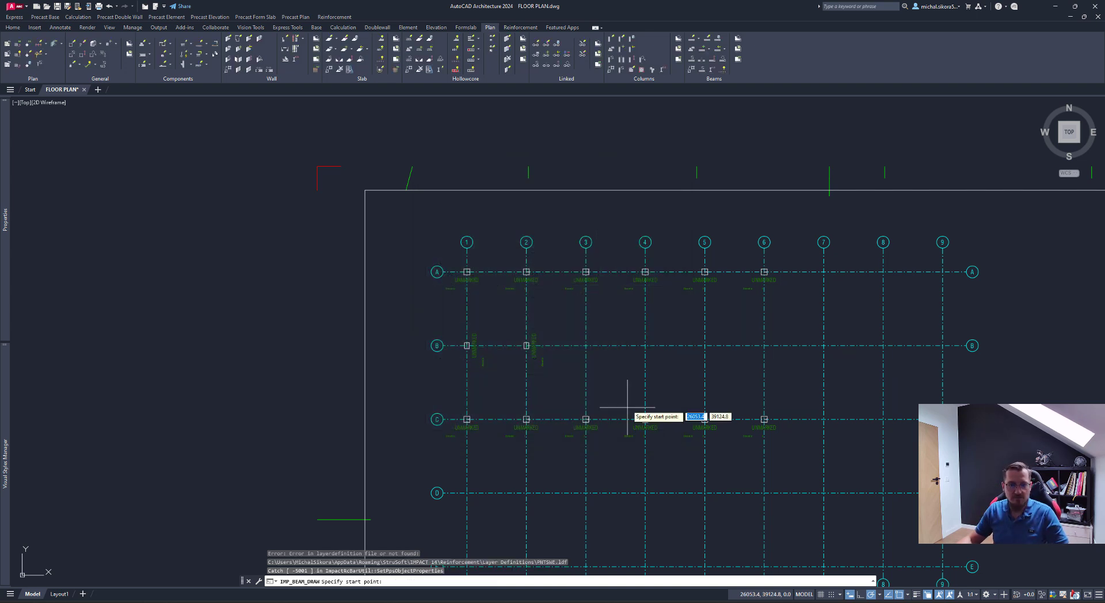
# - Draw a beam along axis A between the facing sides of columns 1 and 2, with left and right offsets of 10
pyautogui.scroll(12, 478, 270)
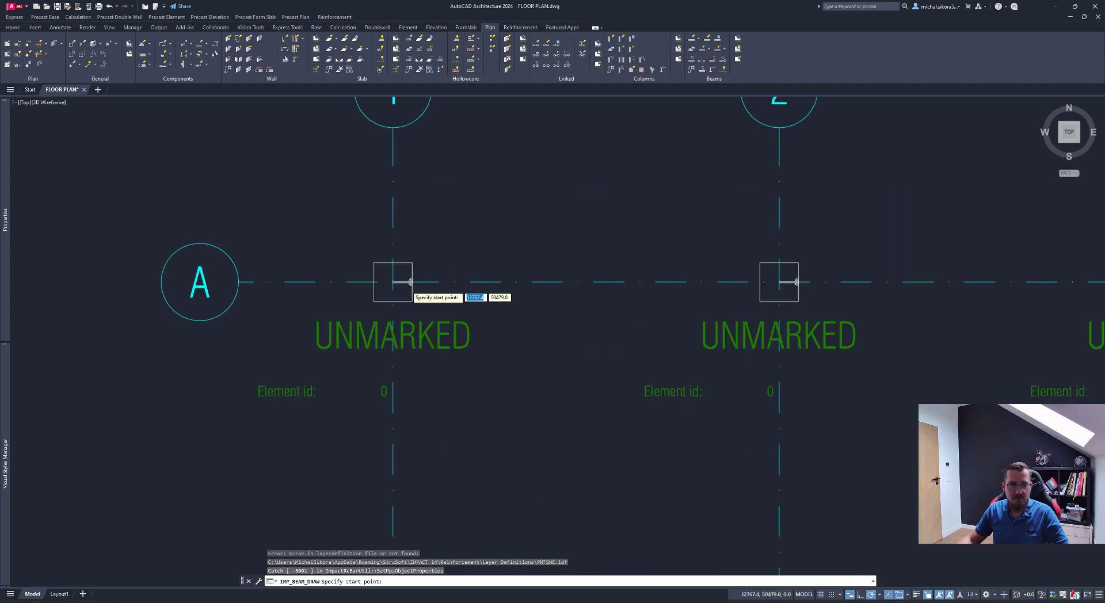
pyautogui.scroll(8, 422, 271)
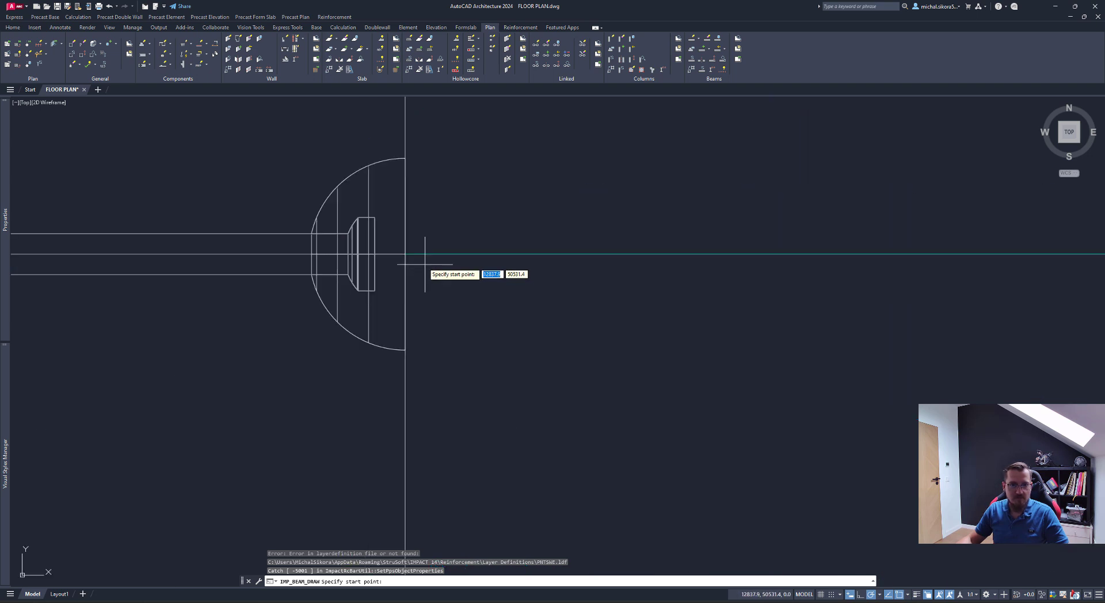
pyautogui.click(406, 254)
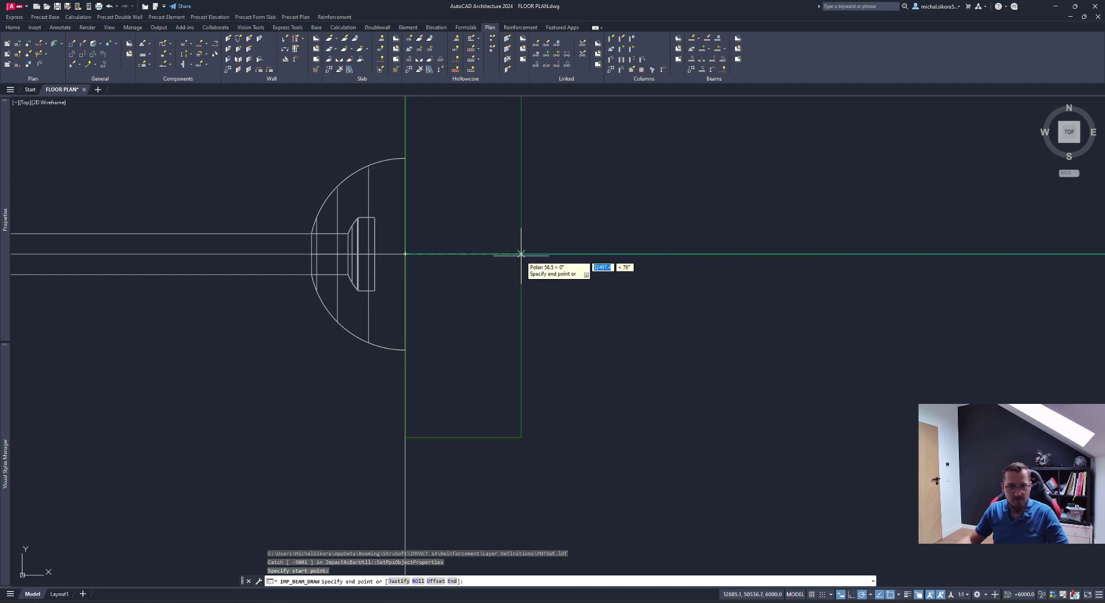
pyautogui.write('o')
pyautogui.press('Return')
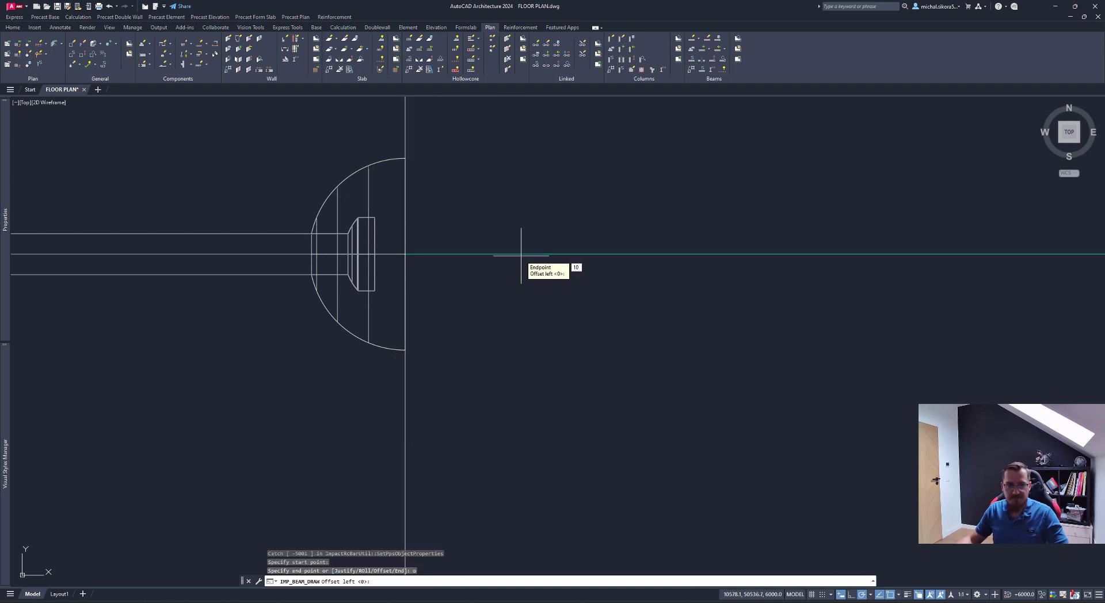
pyautogui.press('Return')
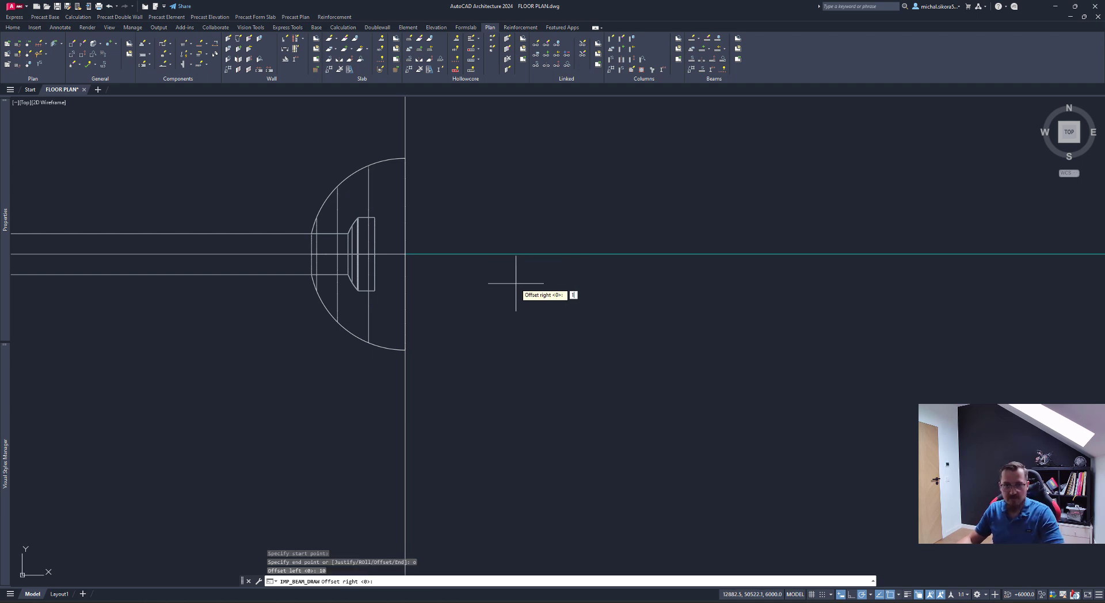
pyautogui.press('Return')
pyautogui.scroll(-10, 507, 291)
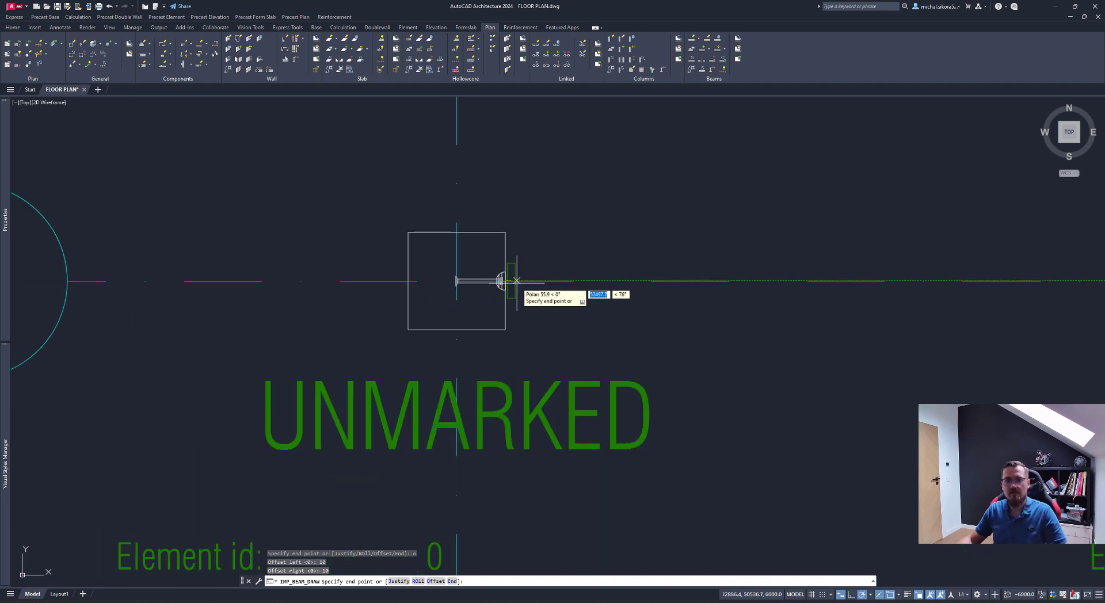
pyautogui.scroll(6, 837, 285)
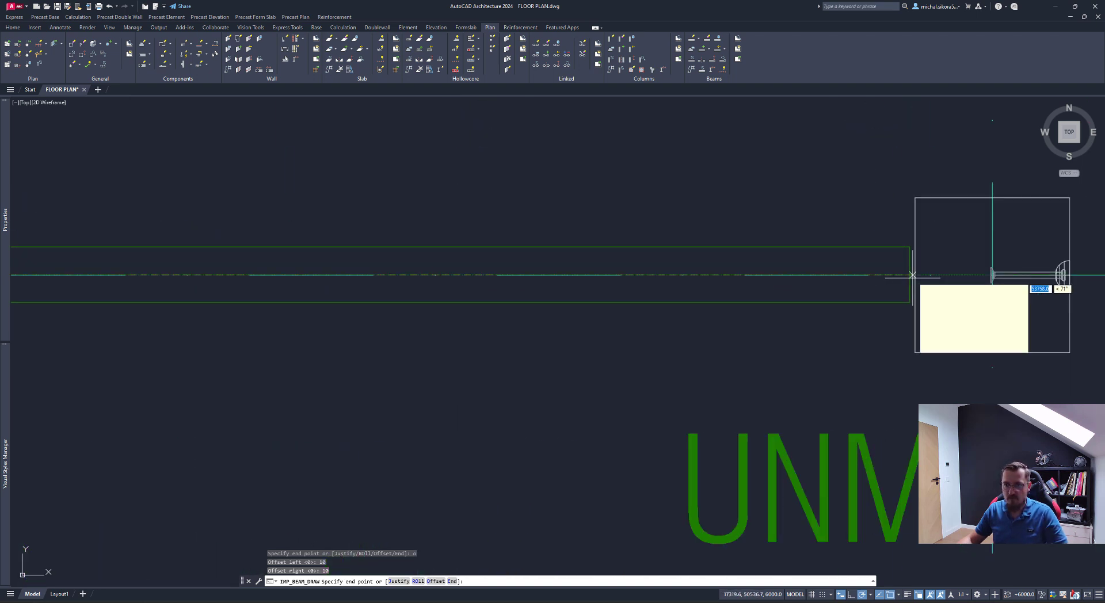
pyautogui.click(915, 275)
# - Draw a second beam along axis A between the facing sides of columns 2 and 3
pyautogui.scroll(-4, 915, 274)
pyautogui.scroll(4, 438, 257)
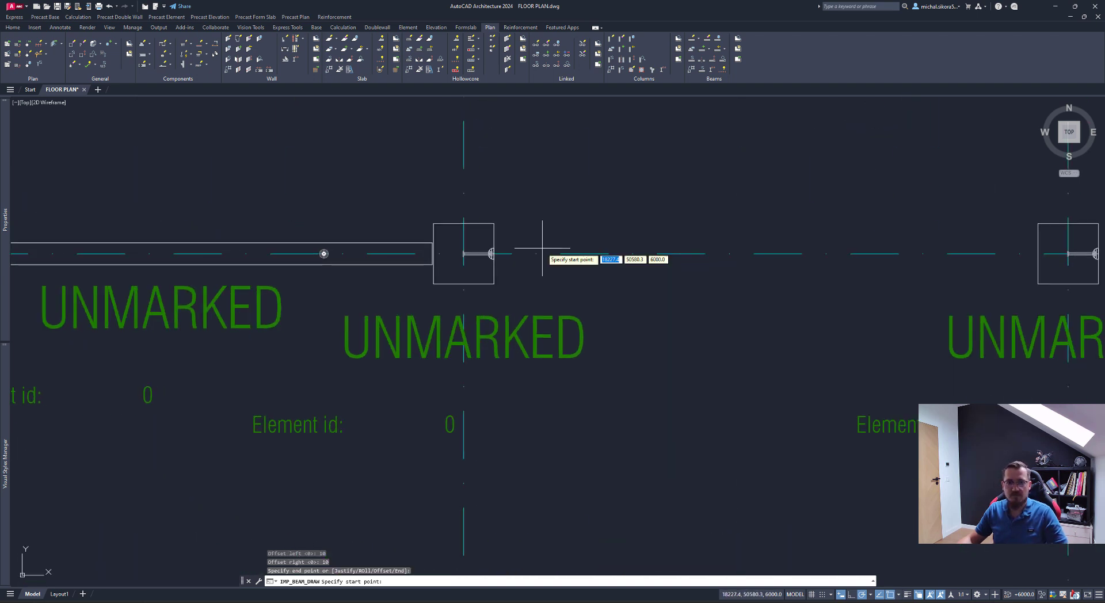
pyautogui.scroll(4, 429, 270)
pyautogui.click(416, 262)
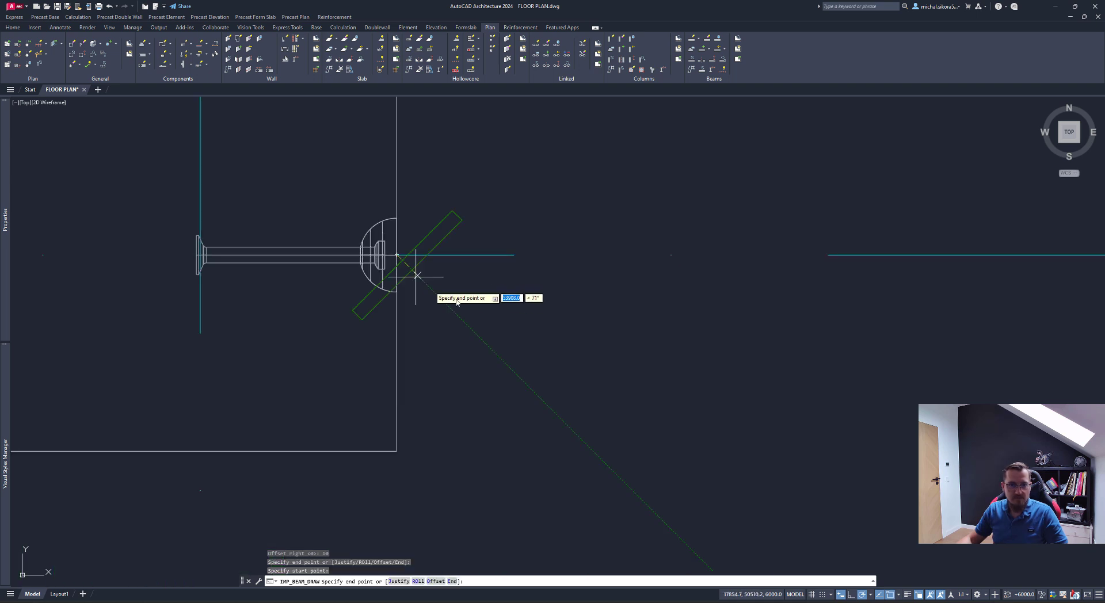
pyautogui.scroll(-6, 457, 301)
pyautogui.moveTo(852, 276); pyautogui.dragTo(365, 275, button='middle')
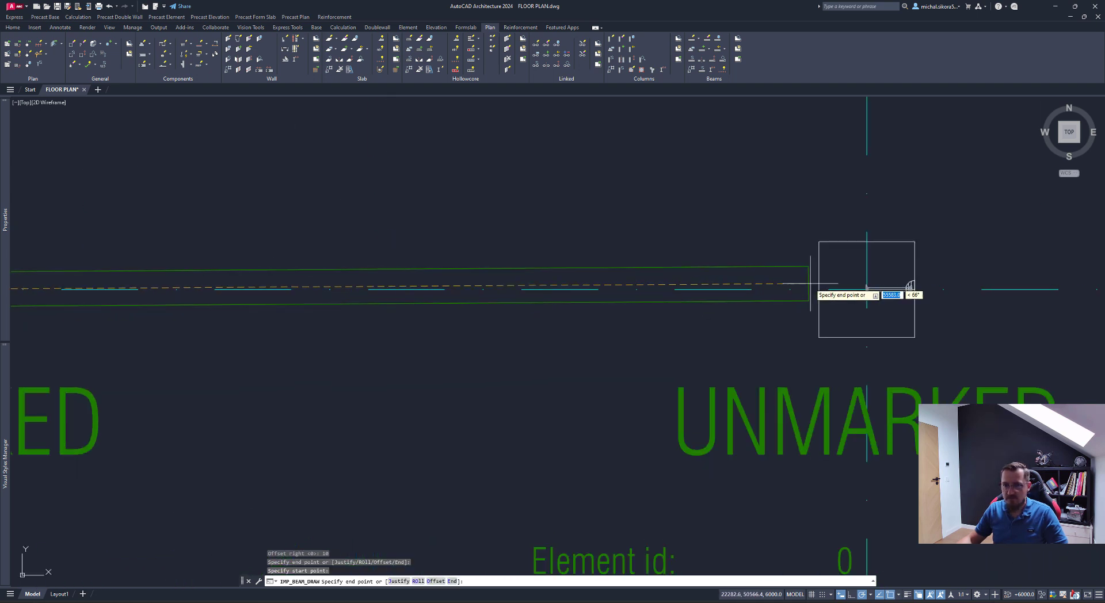
pyautogui.click(909, 289)
# - Draw a beam along axis A between the facing sides of columns 3 and 4
pyautogui.scroll(-6, 913, 284)
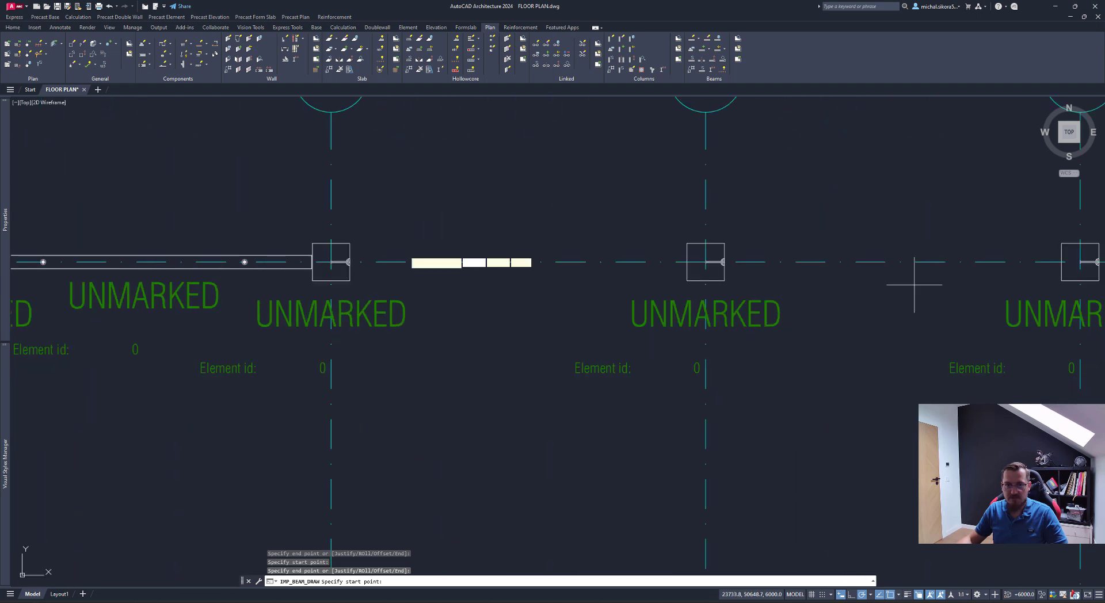
pyautogui.scroll(5, 370, 261)
pyautogui.scroll(4, 391, 262)
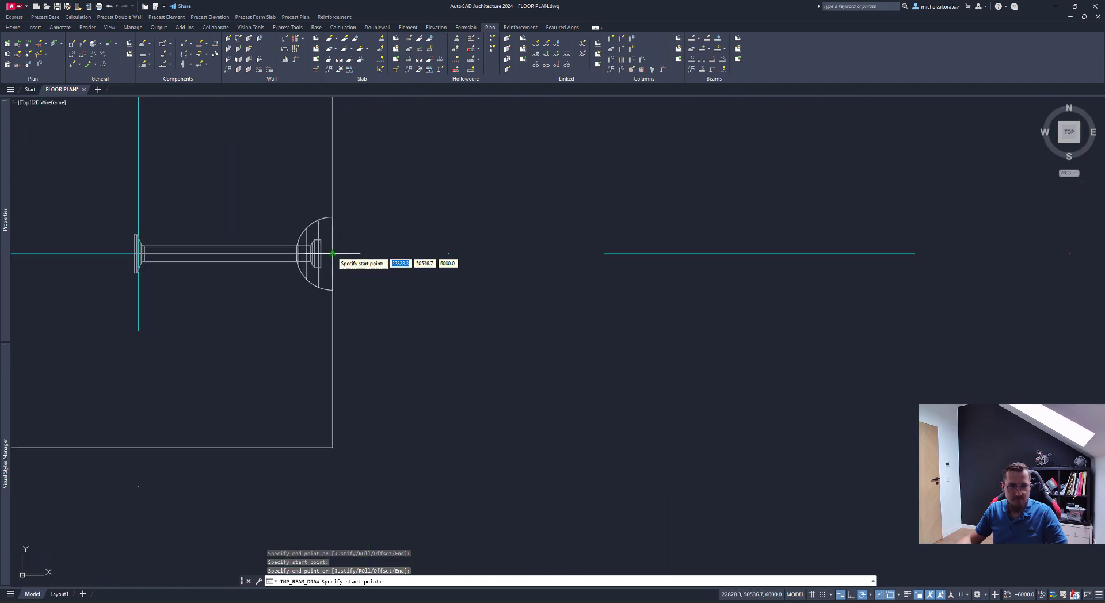
pyautogui.click(332, 253)
pyautogui.scroll(-6, 333, 254)
pyautogui.scroll(6, 725, 275)
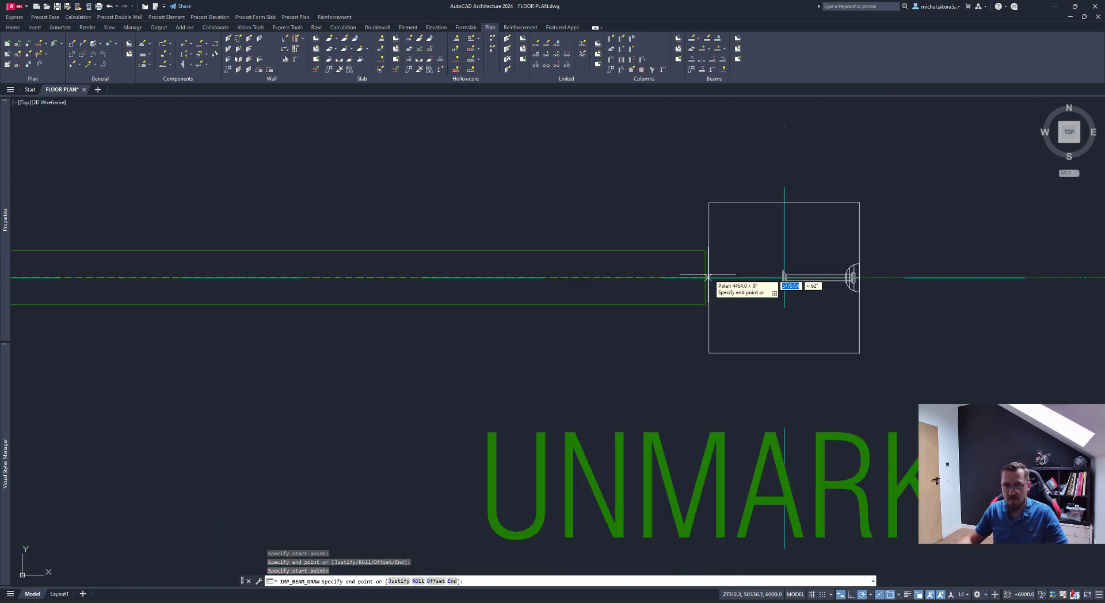
pyautogui.click(708, 278)
# - Draw a beam along axis A between the facing sides of columns 4 and 5
pyautogui.scroll(-6, 708, 278)
pyautogui.scroll(5, 402, 251)
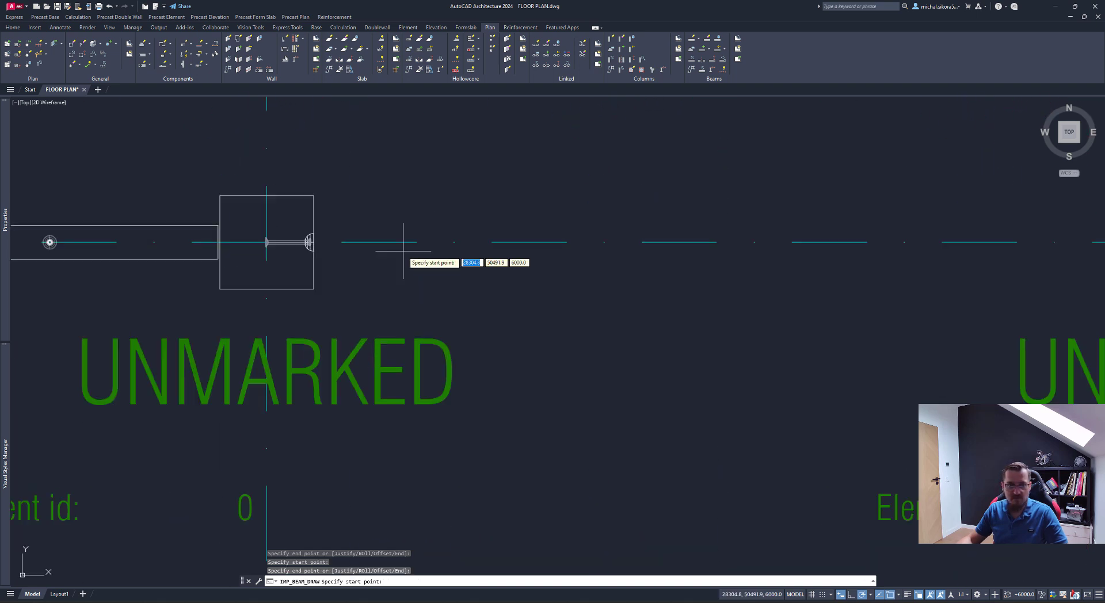
pyautogui.scroll(2, 403, 251)
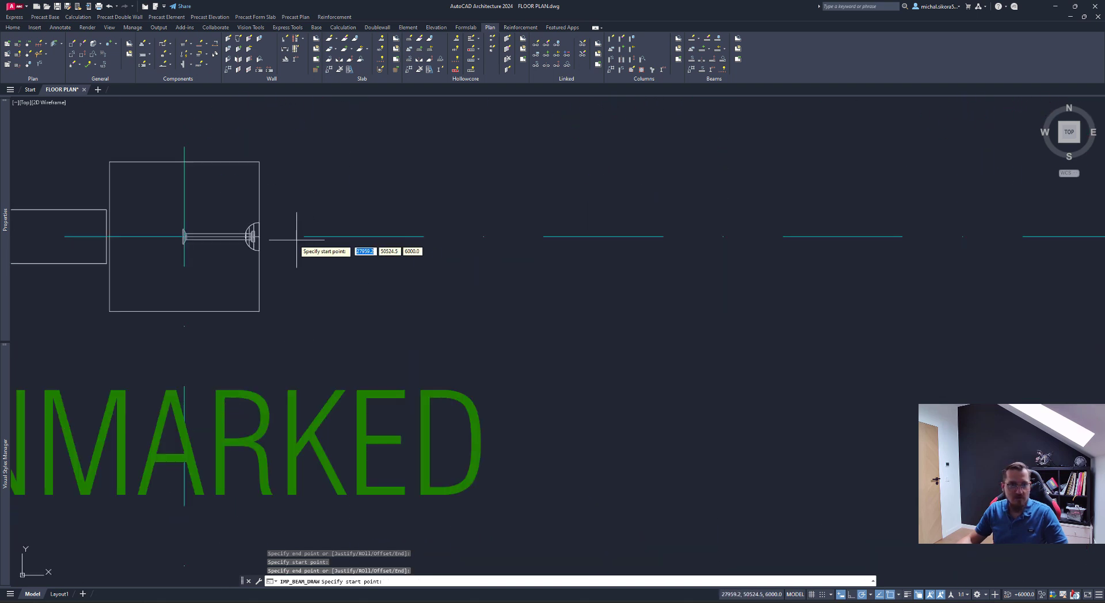
pyautogui.click(260, 236)
pyautogui.scroll(-6, 261, 236)
pyautogui.scroll(6, 491, 239)
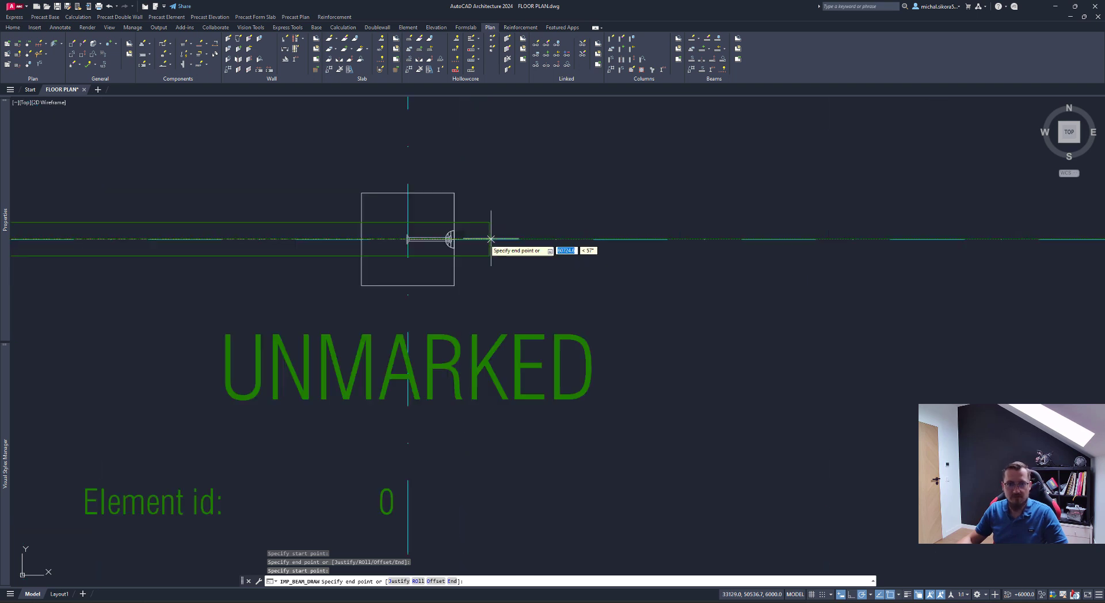
pyautogui.click(452, 239)
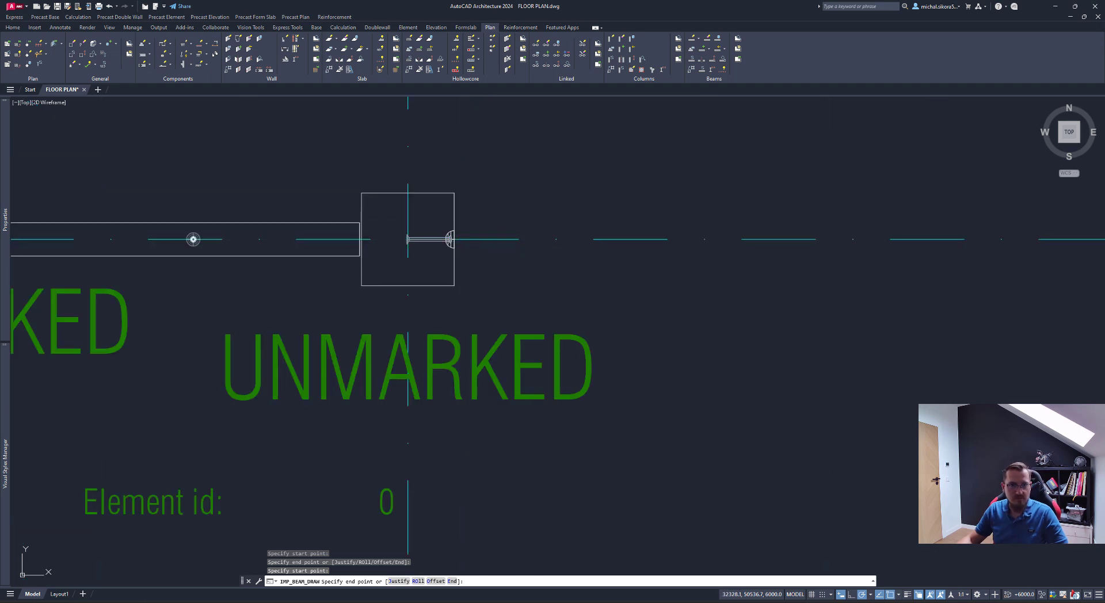
# - Draw a beam along axis A between the facing sides of columns 5 and 6
pyautogui.scroll(6, 460, 239)
pyautogui.click(452, 239)
pyautogui.scroll(-6, 452, 239)
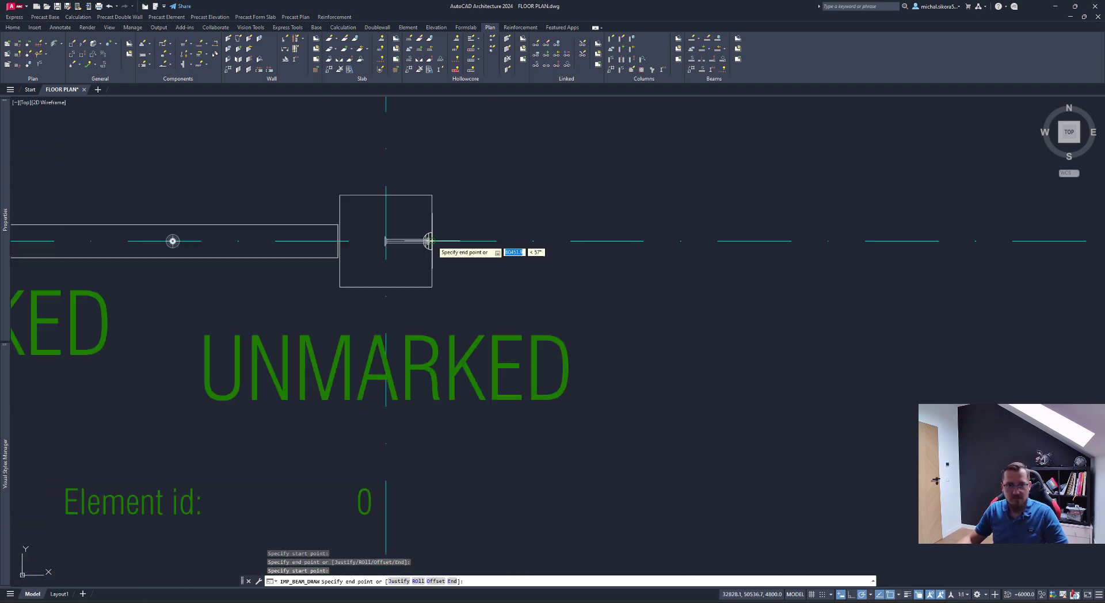
pyautogui.scroll(-4, 428, 240)
pyautogui.scroll(4, 487, 227)
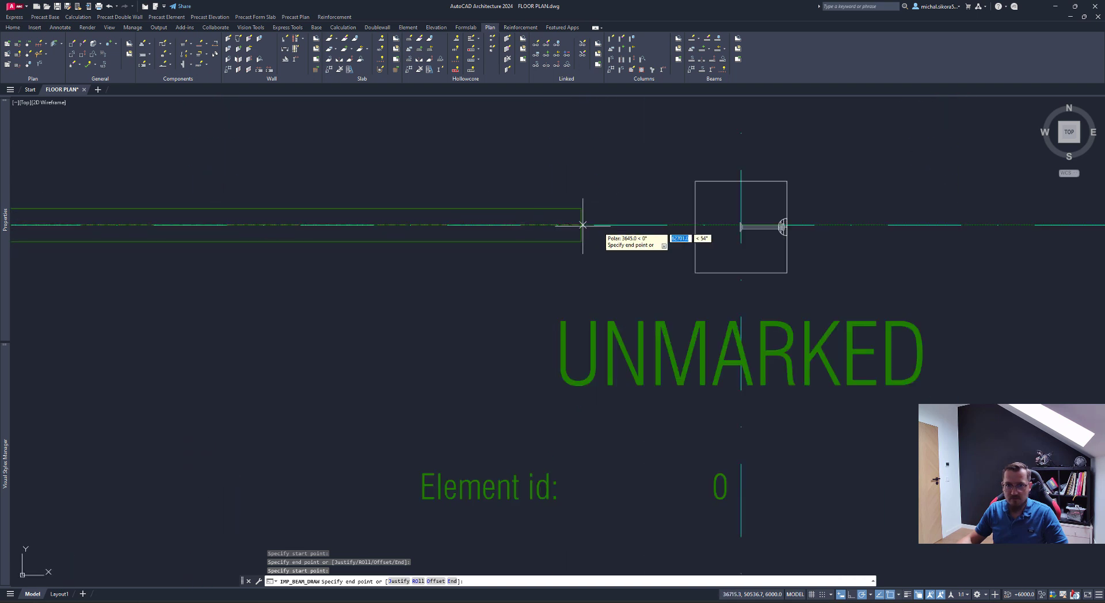
pyautogui.click(695, 226)
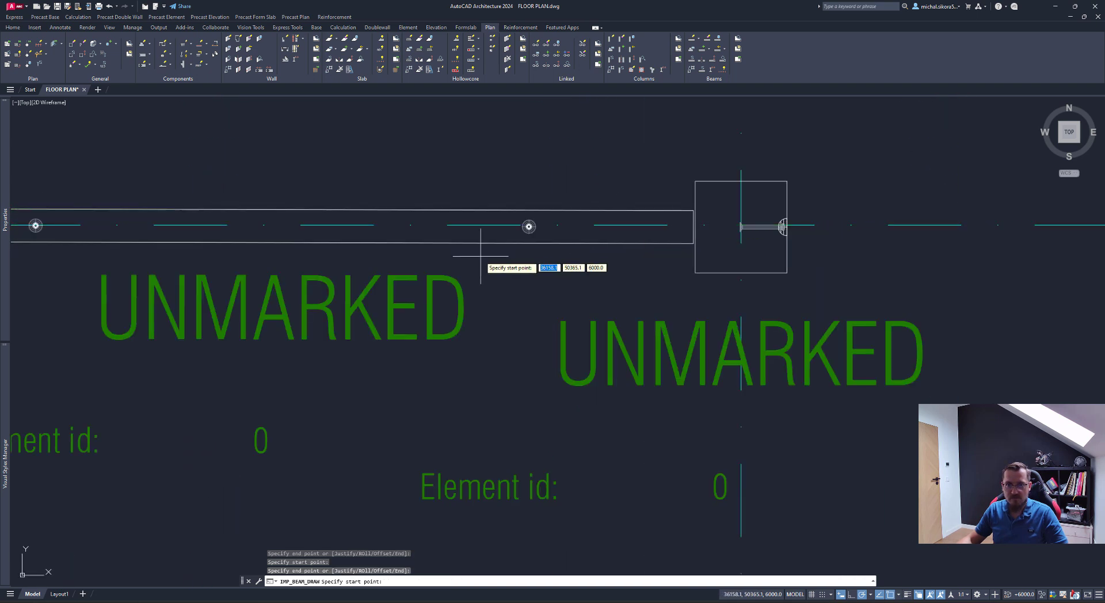
# - Draw a beam along axis C between the facing sides of columns 1 and 2, and end the beam command
pyautogui.scroll(-4, 481, 256)
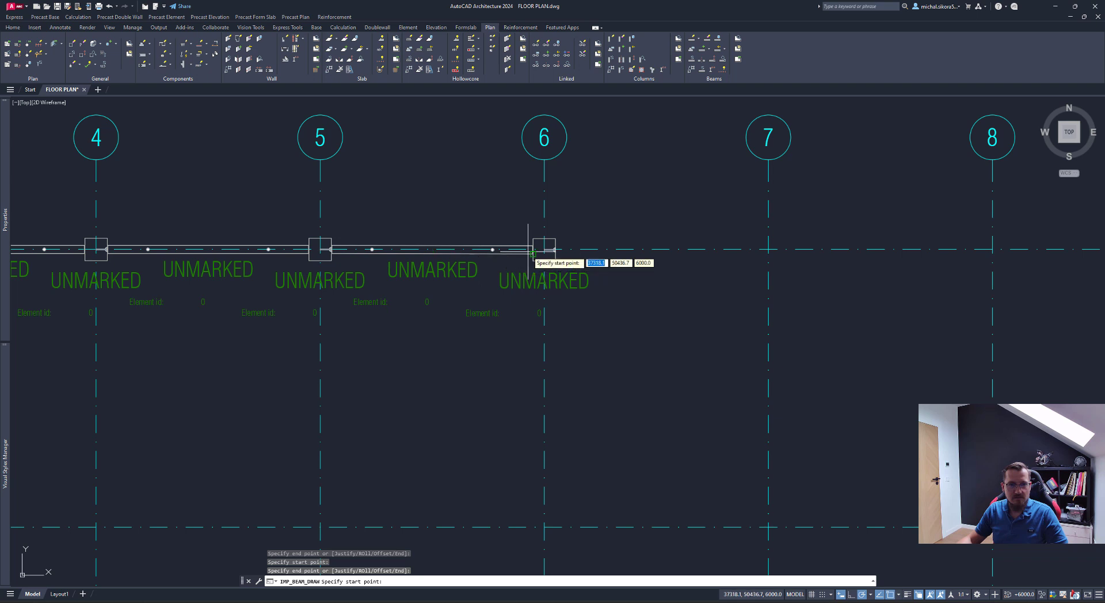
pyautogui.scroll(4, 527, 251)
pyautogui.moveTo(210, 247)
pyautogui.mouseDown(button='middle')
pyautogui.moveTo(737, 254)
pyautogui.moveTo(510, 250)
pyautogui.mouseUp(button='middle')
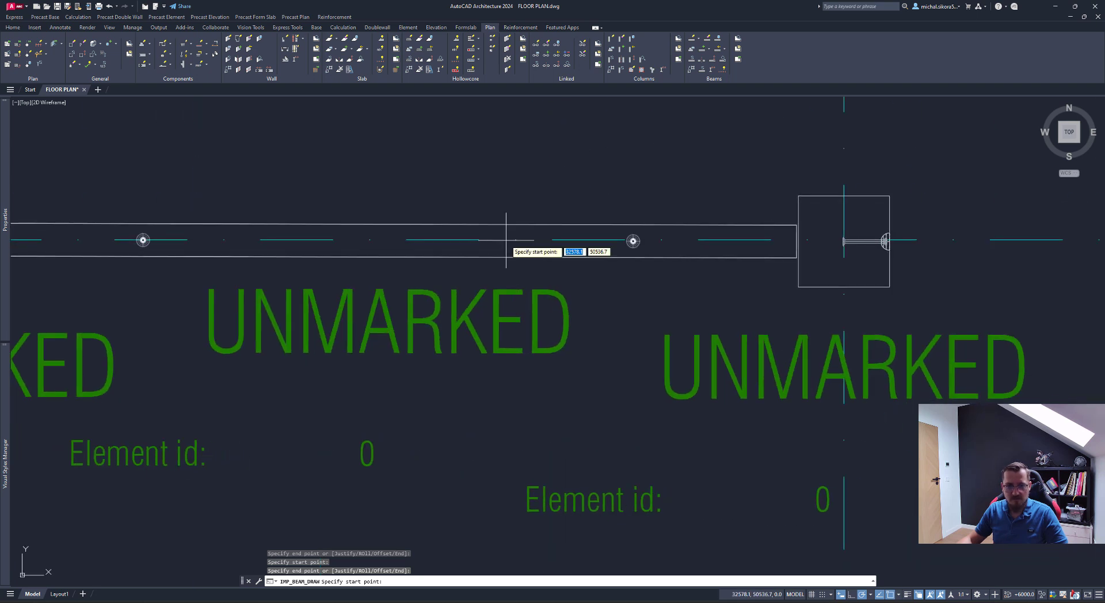
pyautogui.scroll(-10, 587, 259)
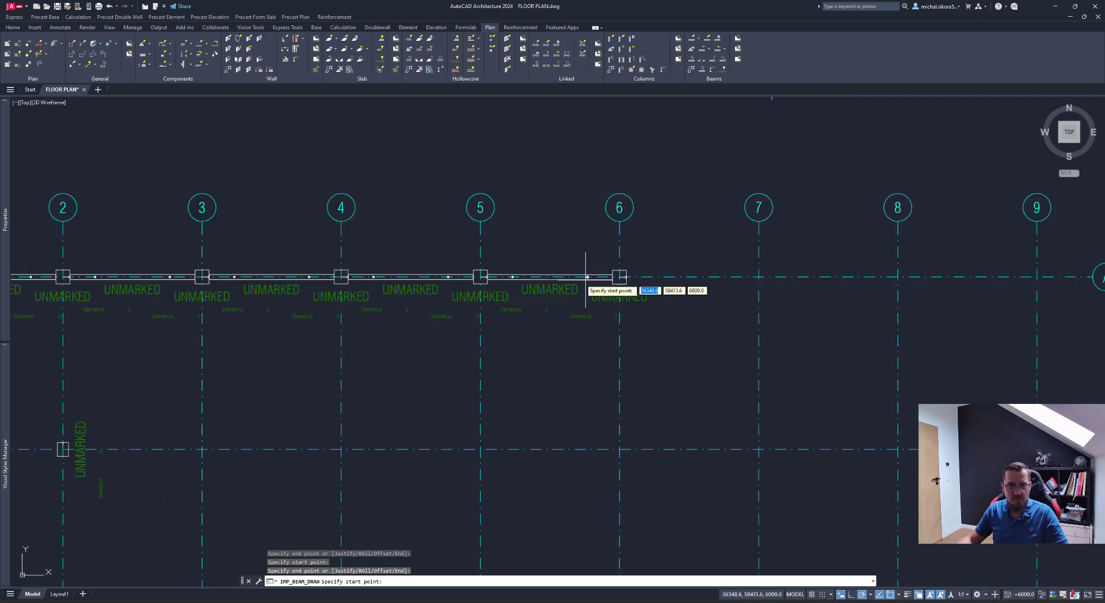
pyautogui.scroll(12, 361, 265)
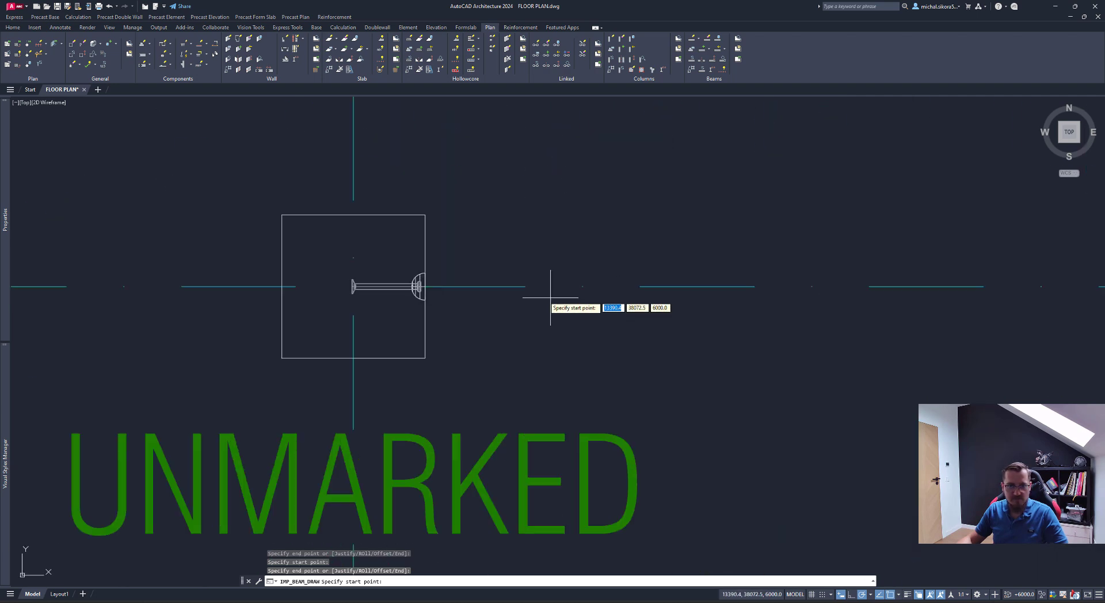
pyautogui.click(425, 286)
pyautogui.scroll(-4, 426, 286)
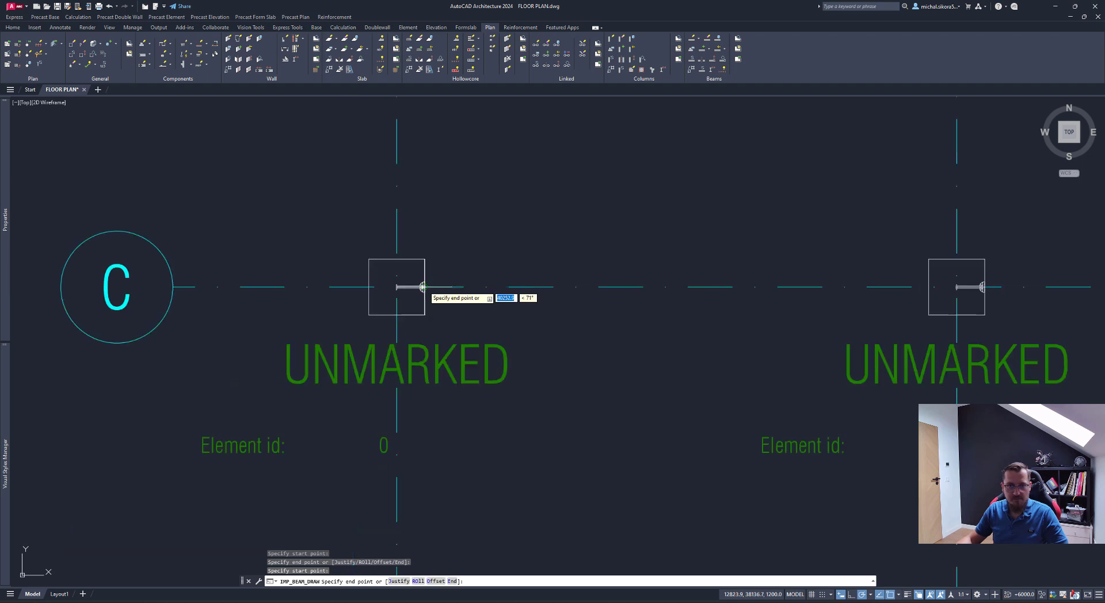
pyautogui.moveTo(852, 288); pyautogui.dragTo(604, 282, button='middle')
pyautogui.scroll(4, 603, 283)
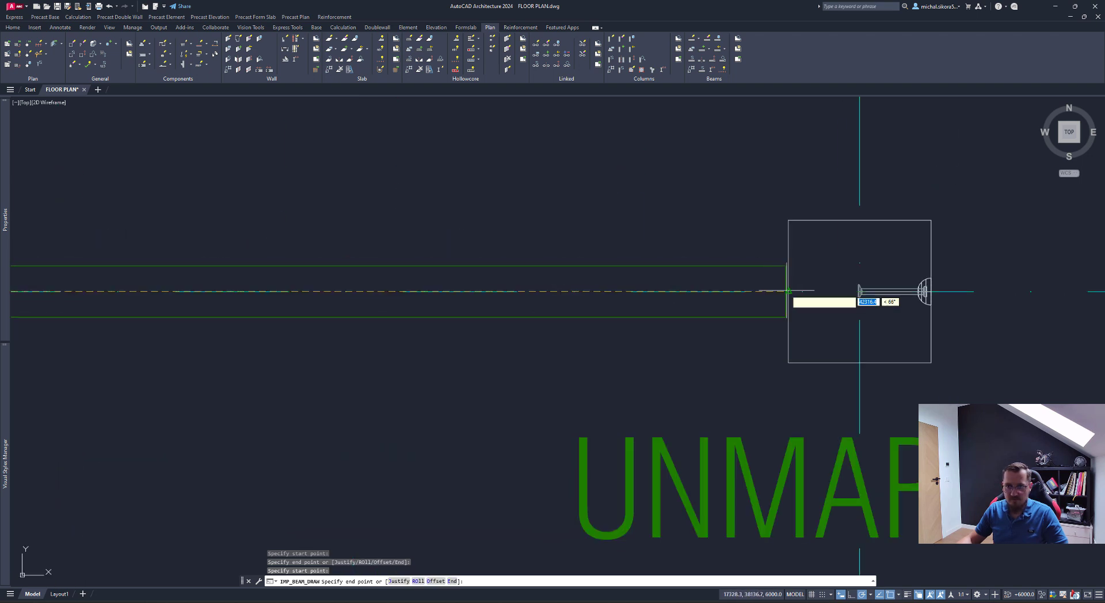
pyautogui.click(788, 291)
pyautogui.scroll(-2, 890, 293)
pyautogui.moveTo(889, 293); pyautogui.dragTo(209, 242, button='middle')
pyautogui.press('Escape')
# - Restart beam drawing as Nonstressed with the rectangular RB_18X58 section, and place a beam along axis C between the facing sides of columns 2 and 3
pyautogui.scroll(2, 213, 238)
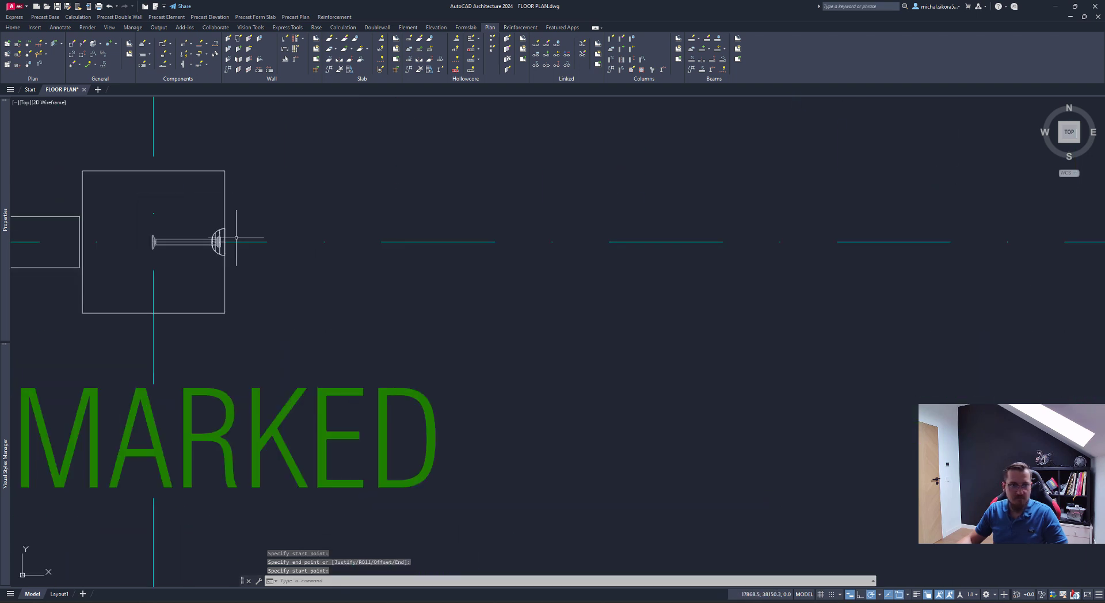
pyautogui.scroll(-8, 222, 240)
pyautogui.scroll(8, 229, 240)
pyautogui.press('Return')
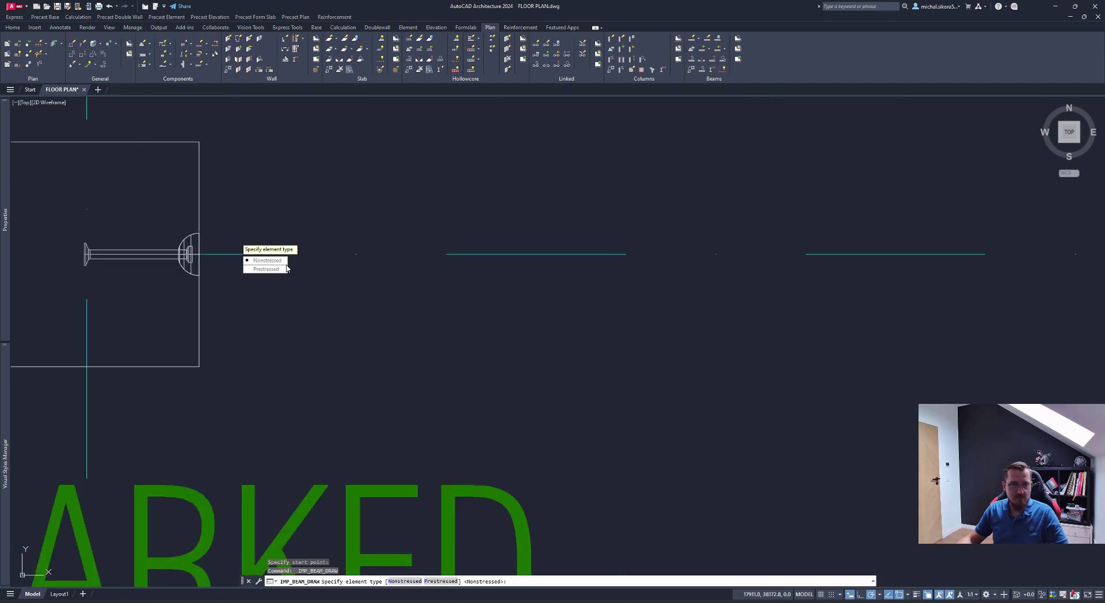
pyautogui.press('Return')
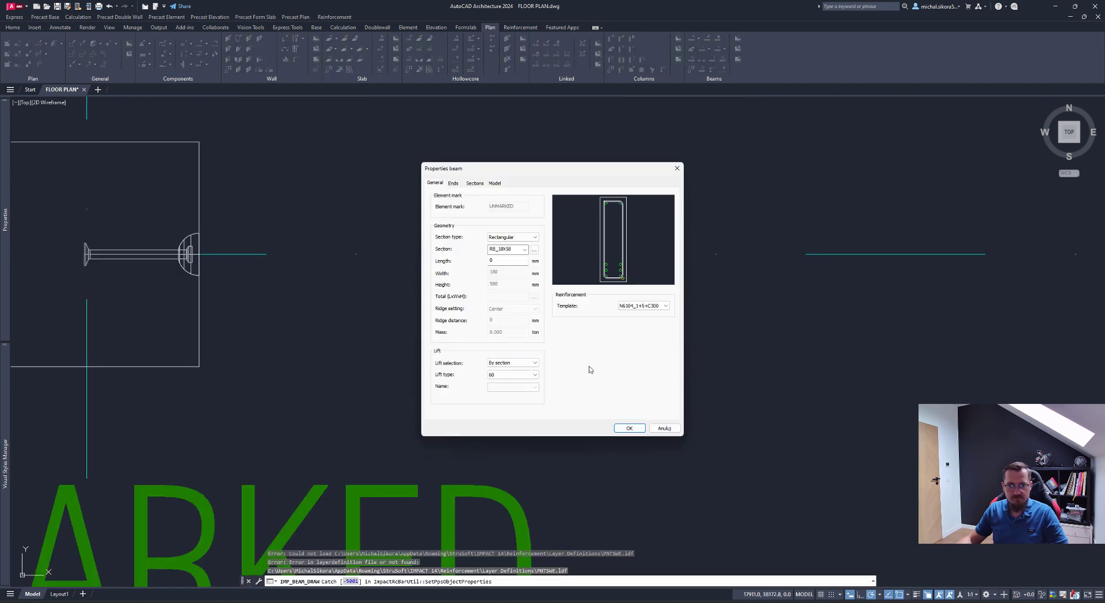
pyautogui.click(630, 428)
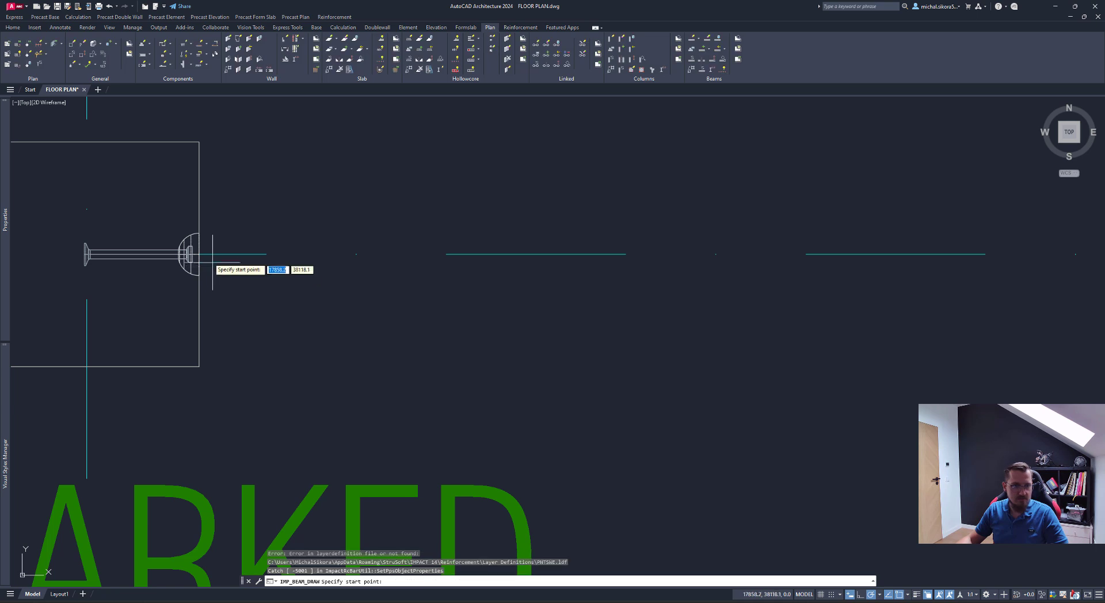
pyautogui.click(199, 254)
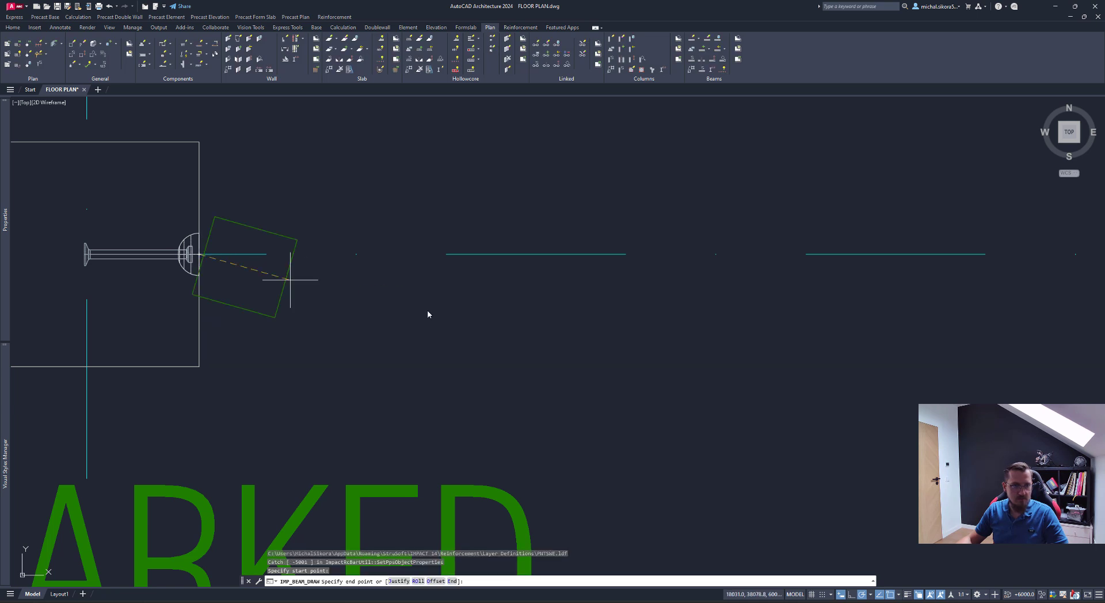
pyautogui.scroll(-2, 435, 310)
pyautogui.moveTo(767, 299); pyautogui.dragTo(141, 215, button='middle')
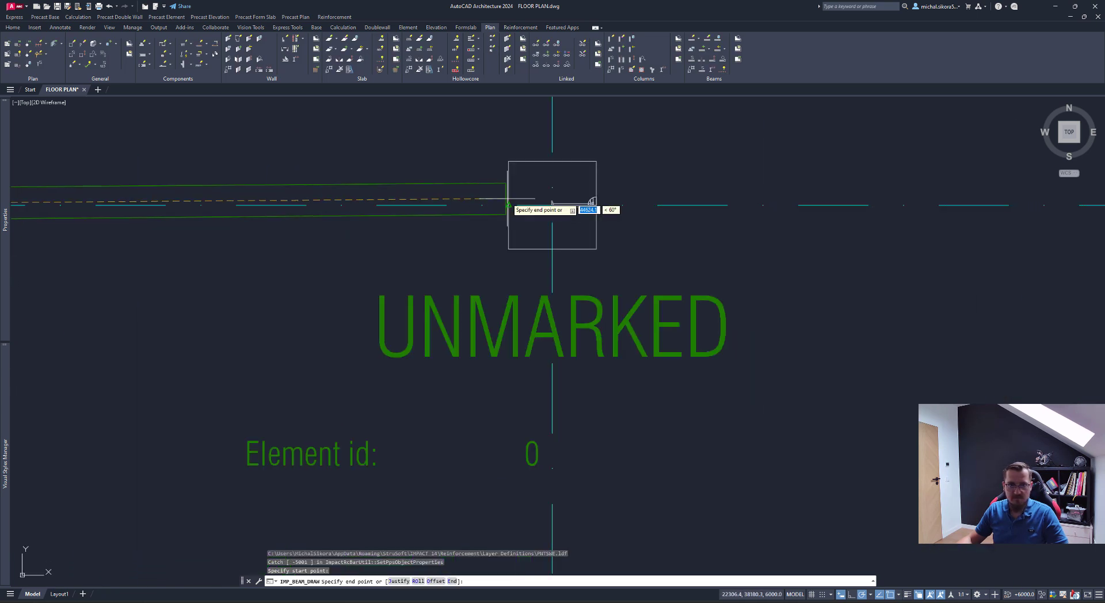
pyautogui.click(509, 205)
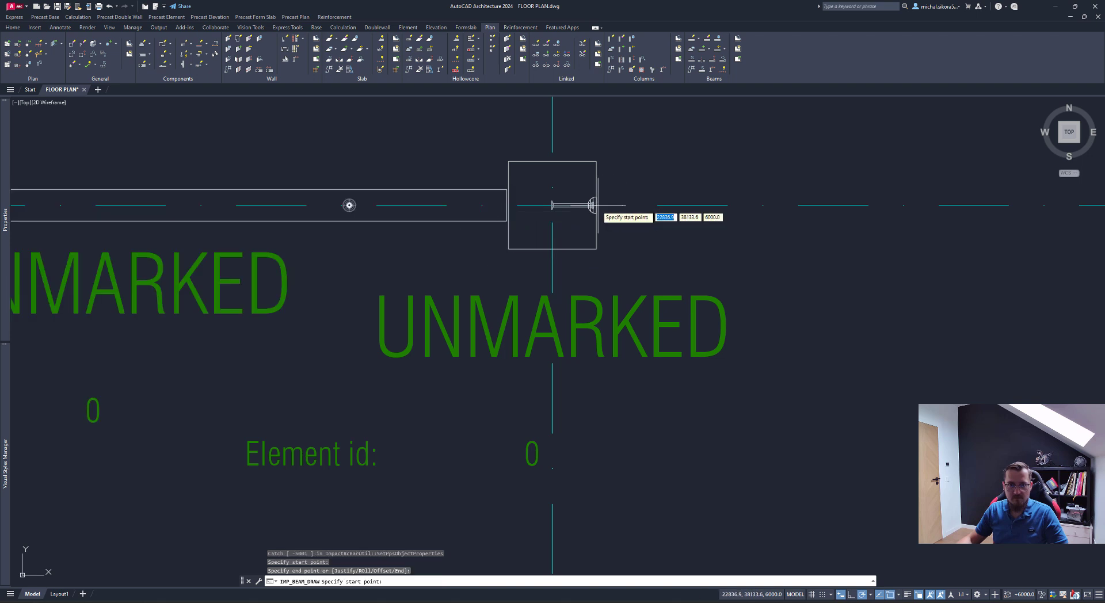
# - Draw a beam along axis C between the facing sides of columns 3 and 4
pyautogui.click(595, 205)
pyautogui.moveTo(785, 198); pyautogui.dragTo(54, 198, button='middle')
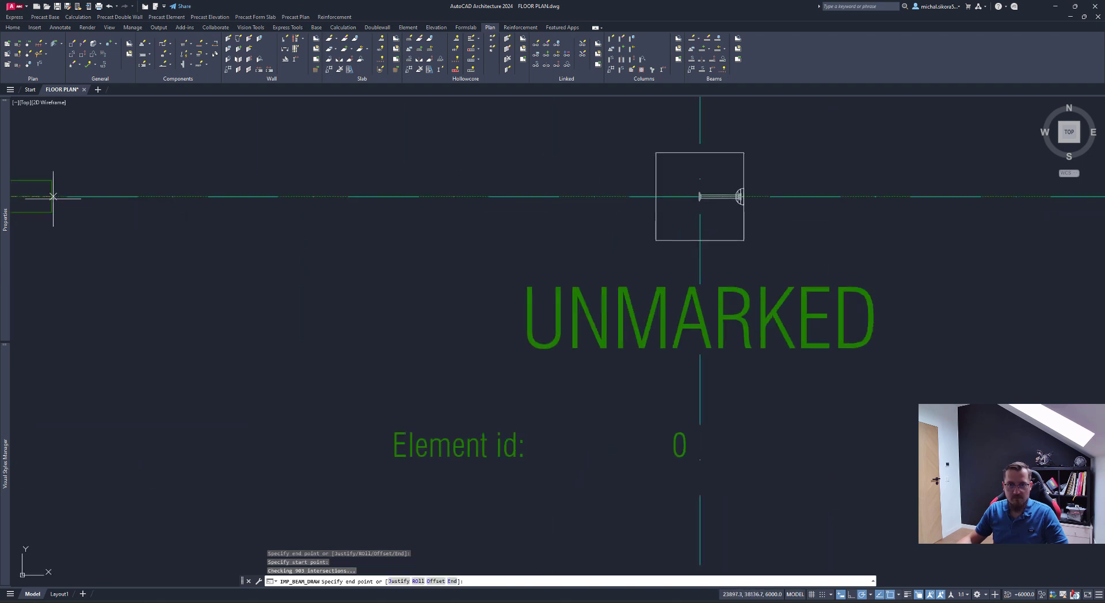
pyautogui.click(657, 196)
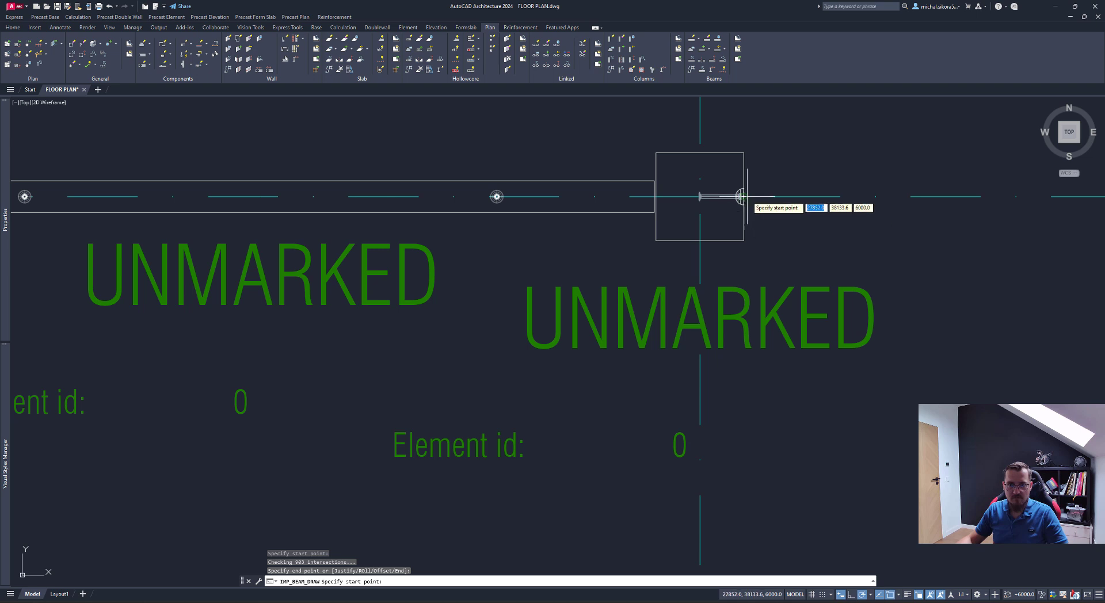
# - Draw a beam along axis C between the facing sides of columns 4 and 5
pyautogui.scroll(-2, 743, 196)
pyautogui.scroll(-2, 745, 196)
pyautogui.moveTo(745, 196); pyautogui.dragTo(391, 262, button='middle')
pyautogui.scroll(4, 390, 262)
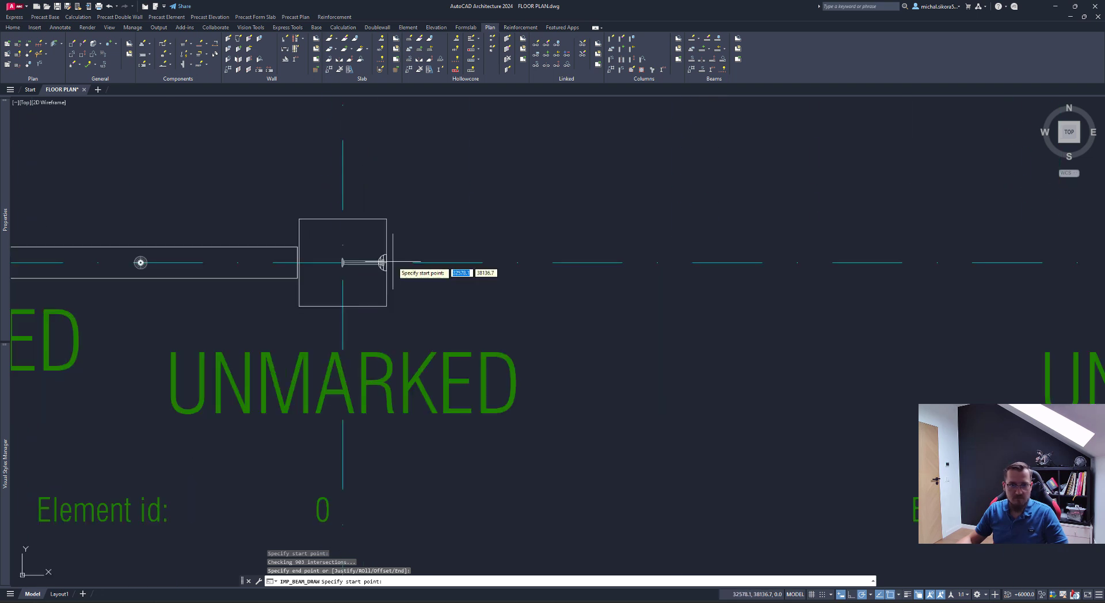
pyautogui.click(382, 262)
pyautogui.moveTo(783, 251); pyautogui.dragTo(181, 277, button='middle')
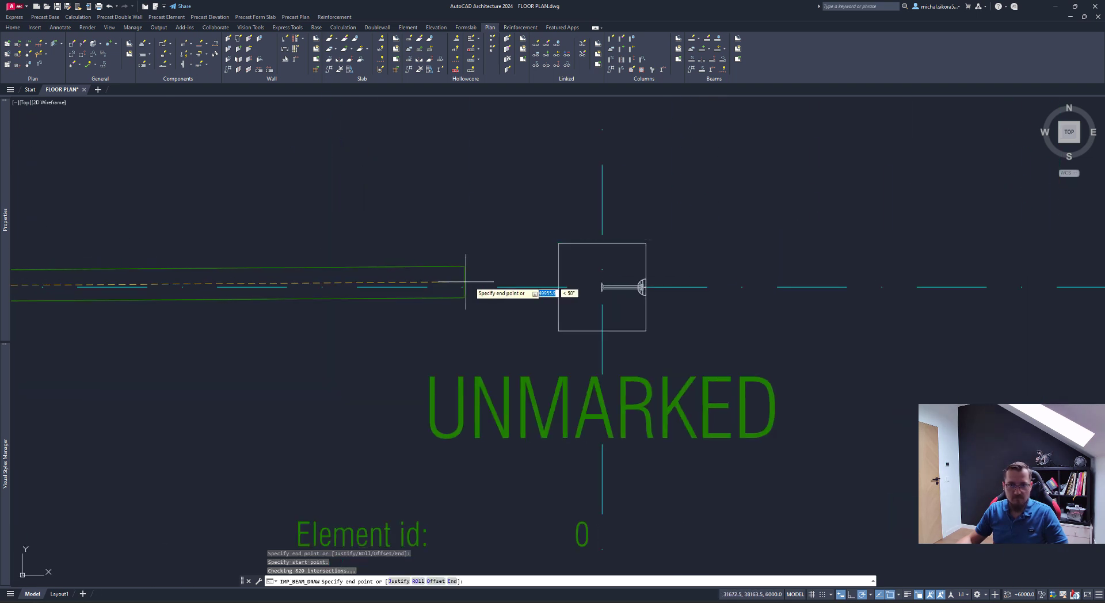
pyautogui.click(558, 286)
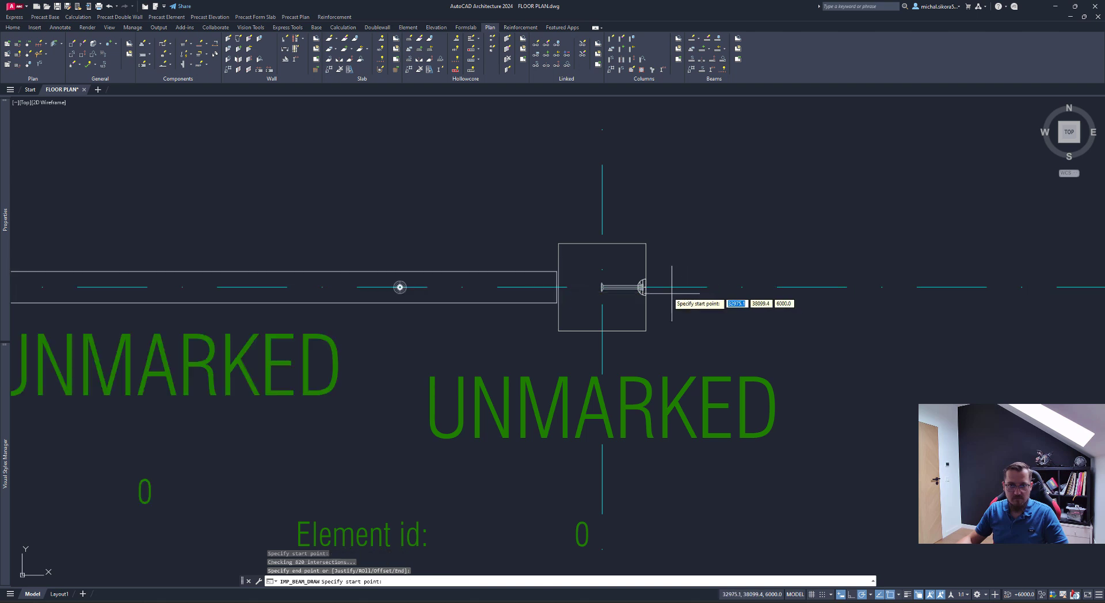
# - Draw a beam along axis C between the facing sides of columns 5 and 6
pyautogui.scroll(4, 652, 290)
pyautogui.click(621, 282)
pyautogui.scroll(-4, 621, 282)
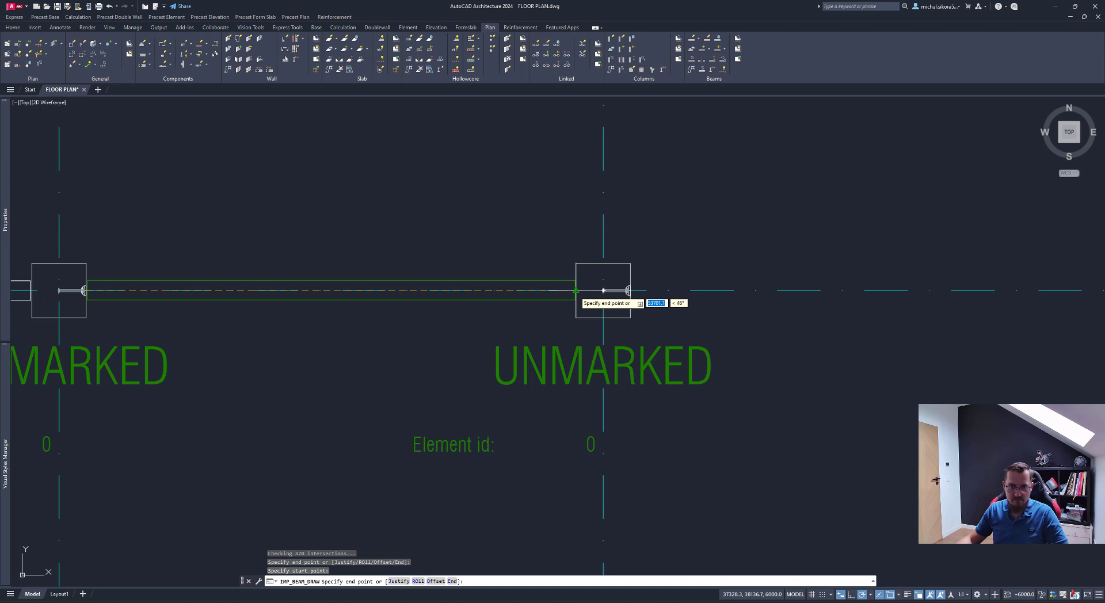
pyautogui.click(576, 291)
# - Start a trial beam on axis A from the side of column 5 that faces column 6
pyautogui.scroll(-6, 506, 227)
pyautogui.moveTo(505, 227); pyautogui.dragTo(469, 424, button='middle')
pyautogui.scroll(2, 372, 172)
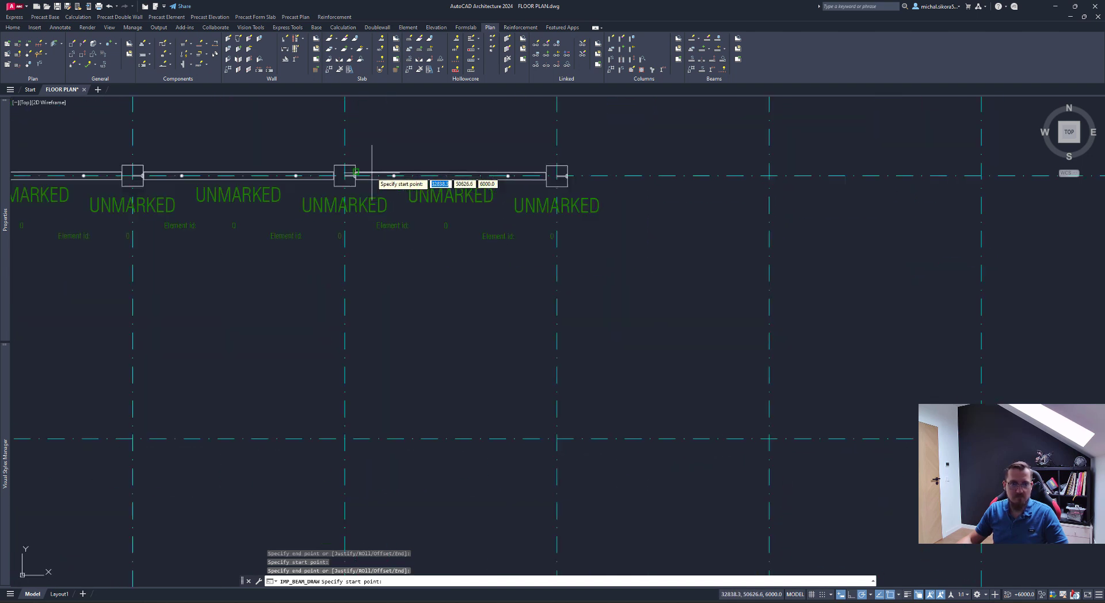
pyautogui.scroll(8, 372, 176)
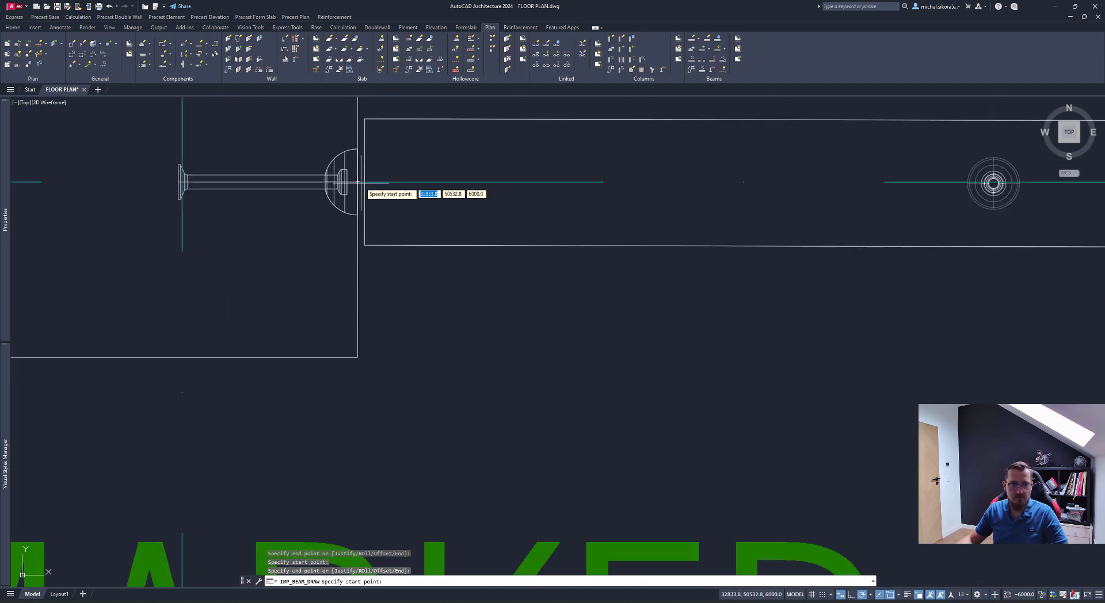
pyautogui.click(357, 182)
pyautogui.scroll(-4, 357, 233)
pyautogui.moveTo(824, 239); pyautogui.dragTo(646, 248, button='middle')
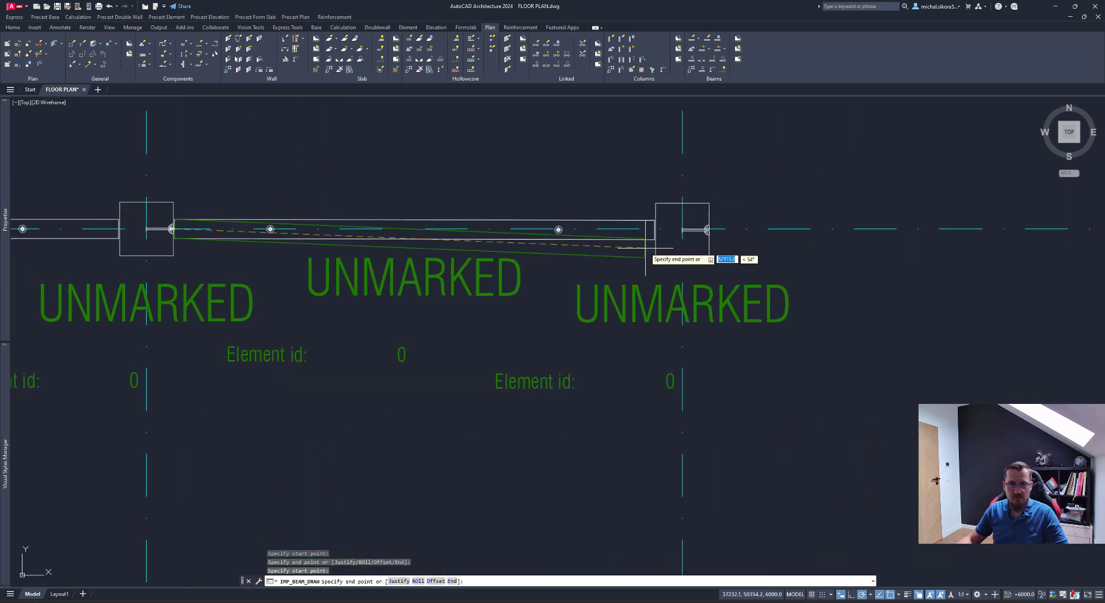
# - Examine how column 6 and the existing beam's end line up with the trial beam and axis A
pyautogui.scroll(6, 681, 225)
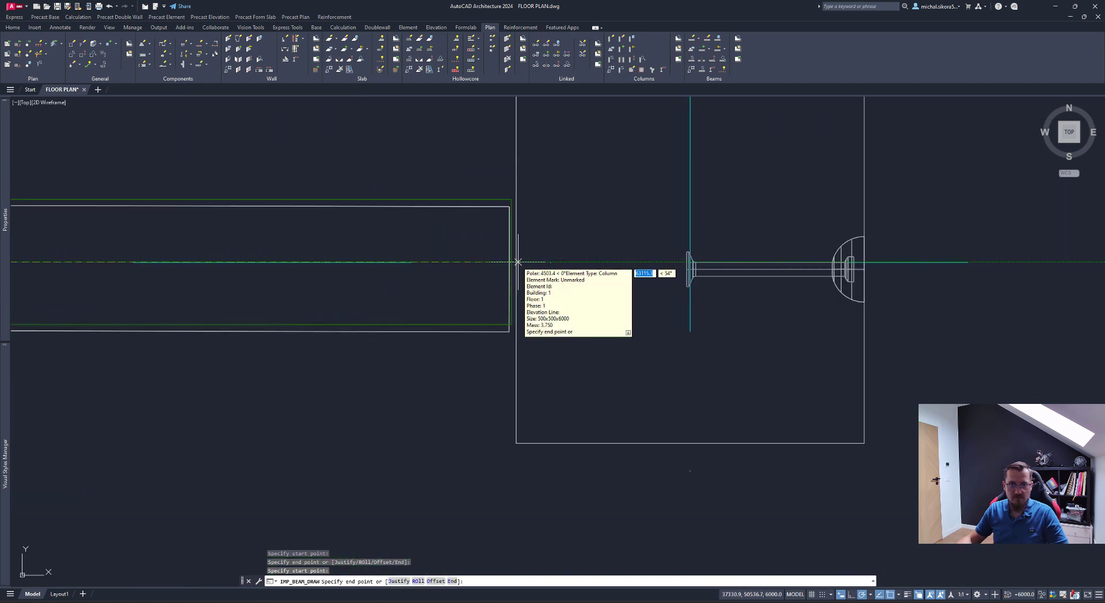
pyautogui.scroll(-5, 518, 263)
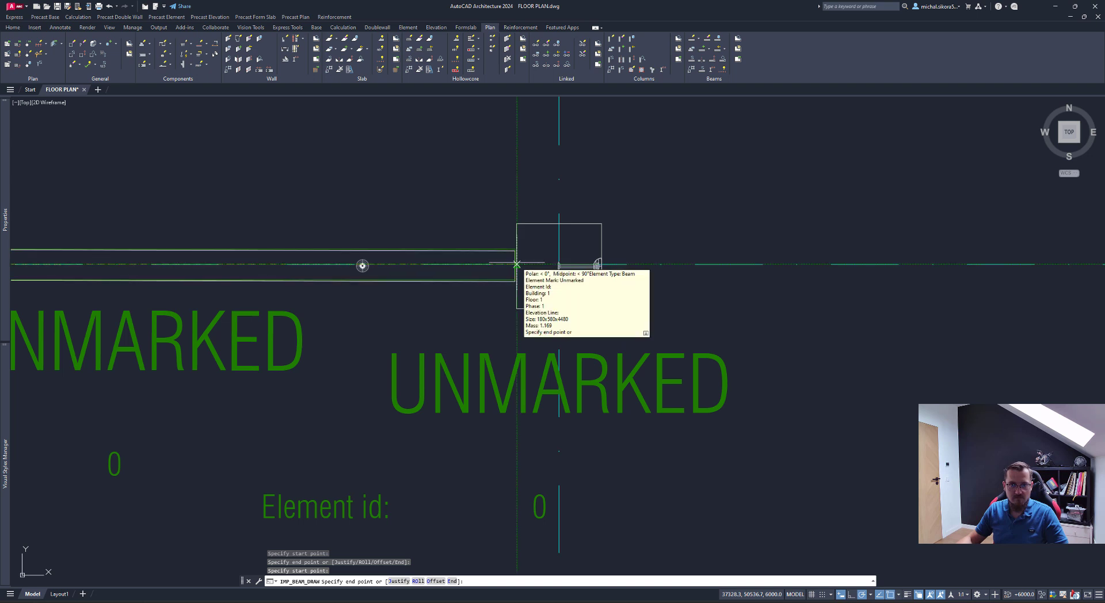
pyautogui.scroll(2, 516, 265)
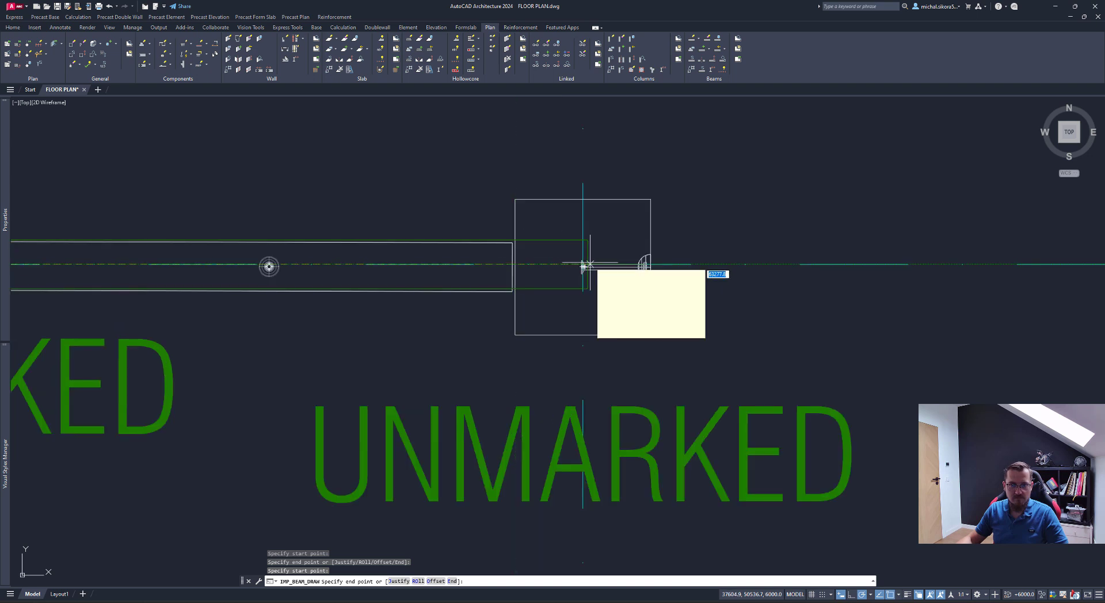
pyautogui.scroll(6, 582, 265)
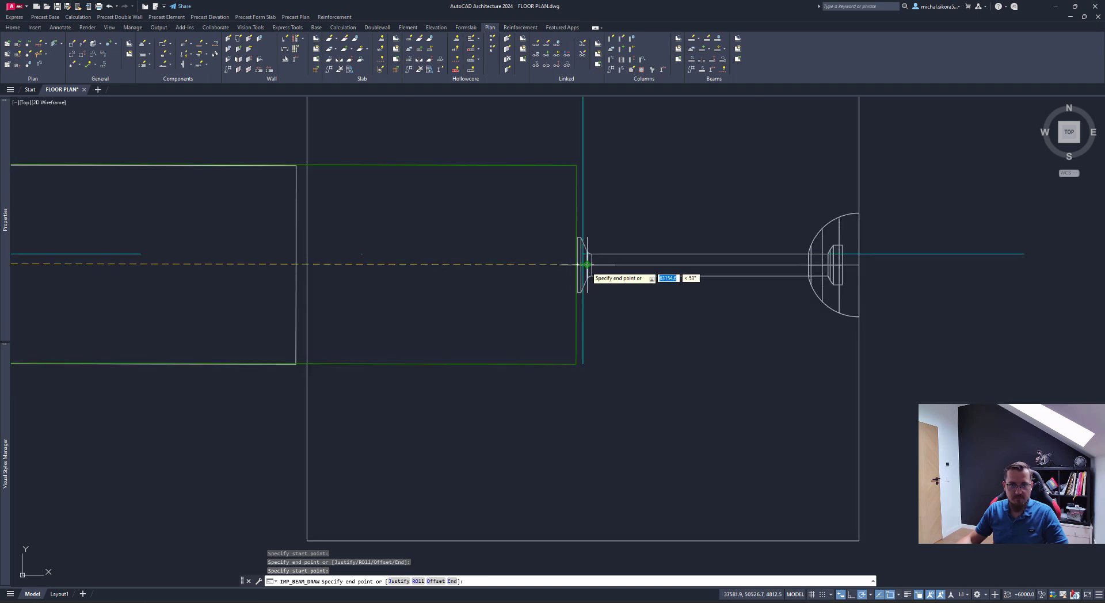
pyautogui.scroll(-6, 583, 264)
pyautogui.scroll(2, 583, 266)
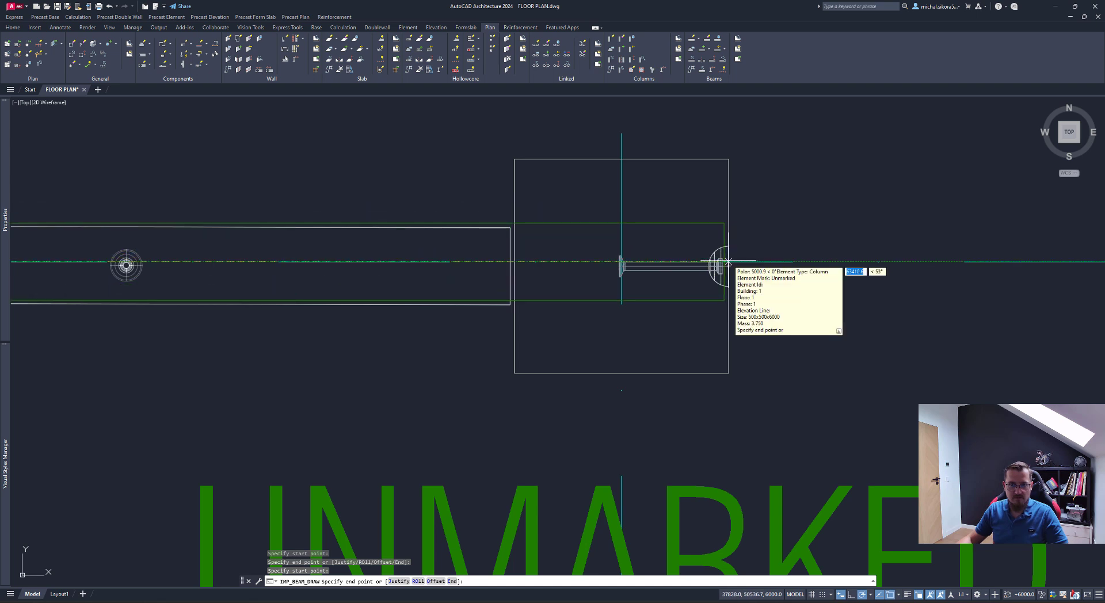
pyautogui.scroll(-4, 763, 257)
pyautogui.scroll(6, 757, 265)
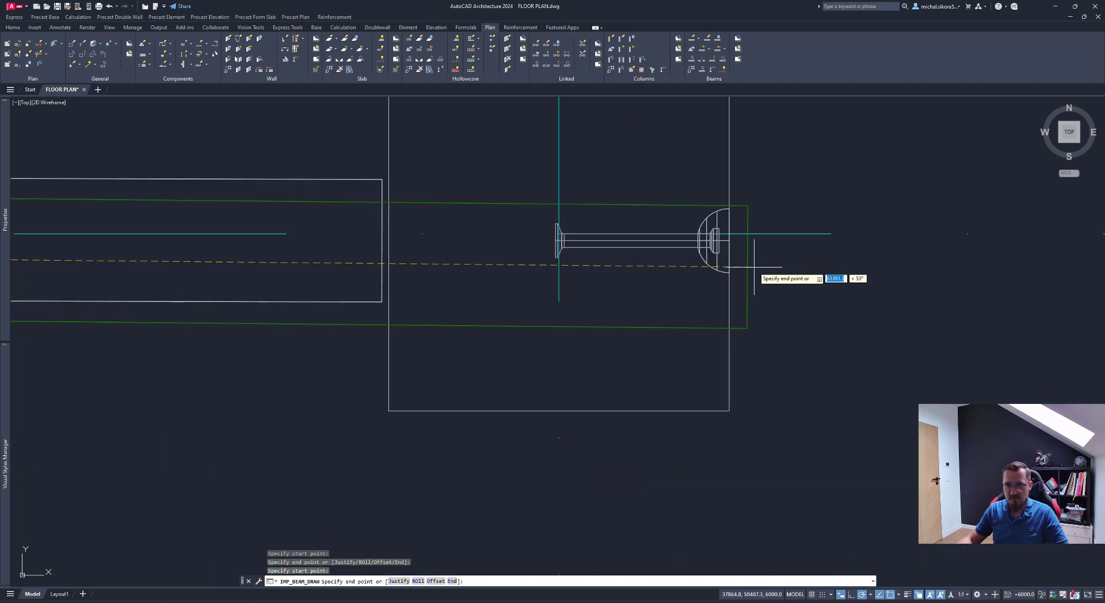
pyautogui.scroll(-8, 737, 273)
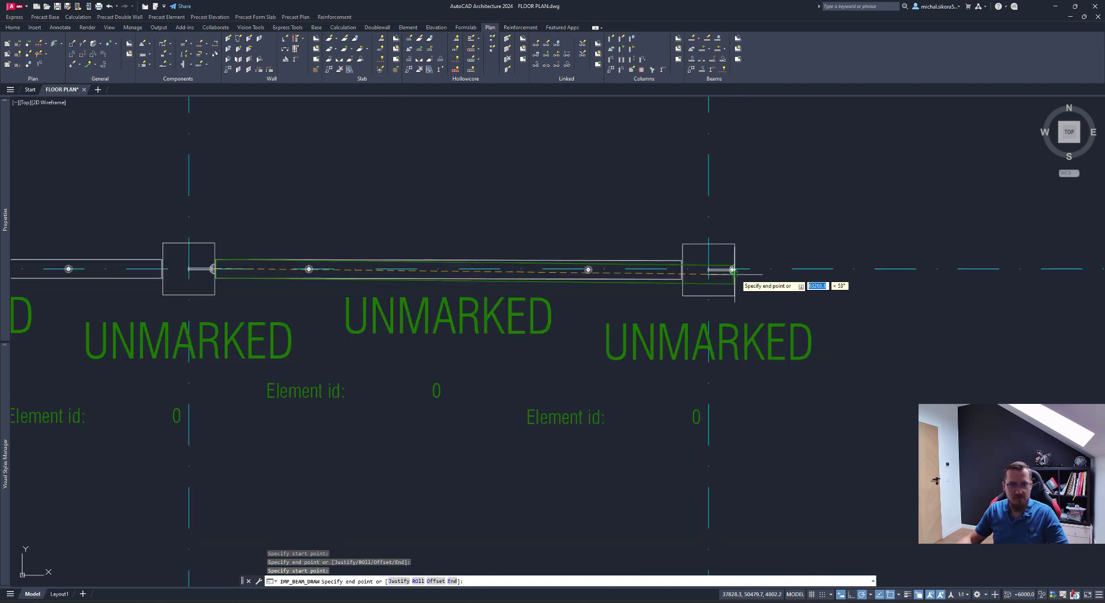
# - End the trial beam and erase it together with the existing beam between columns 5 and 6 on axis A
pyautogui.click(649, 215)
pyautogui.press('Escape')
pyautogui.click(648, 188)
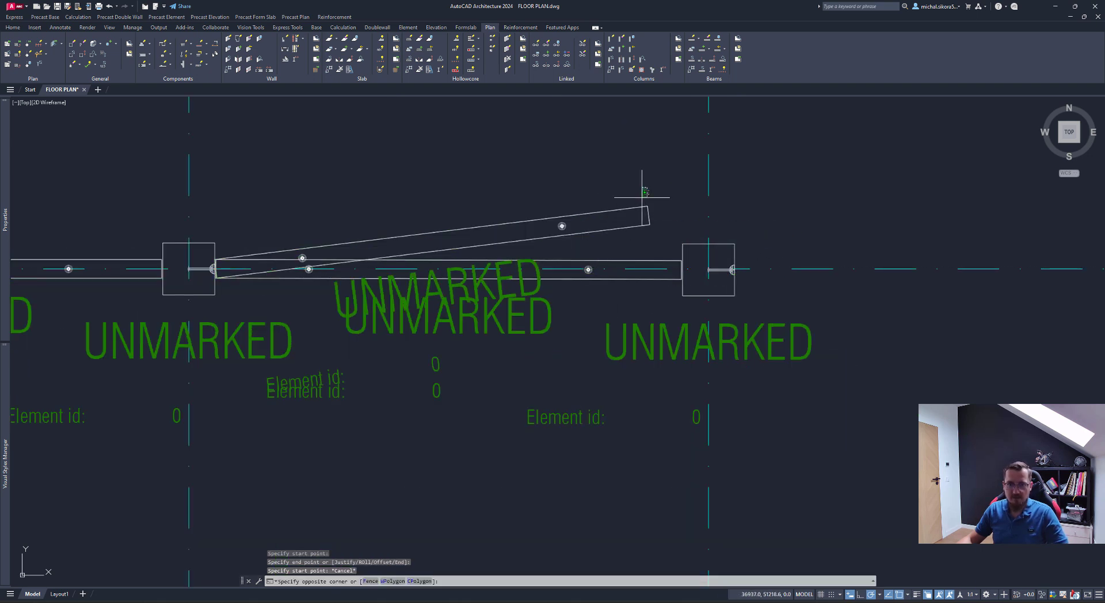
pyautogui.click(606, 253)
pyautogui.press('Delete')
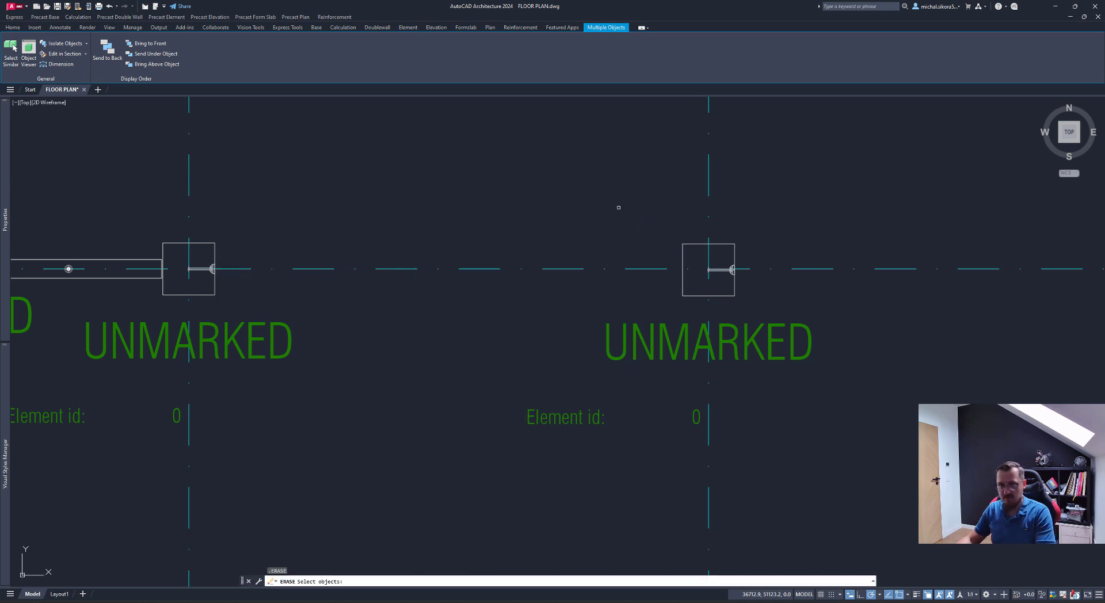
# - Erase column 6 on axis A together with its labels
pyautogui.press('Escape')
pyautogui.click(680, 242)
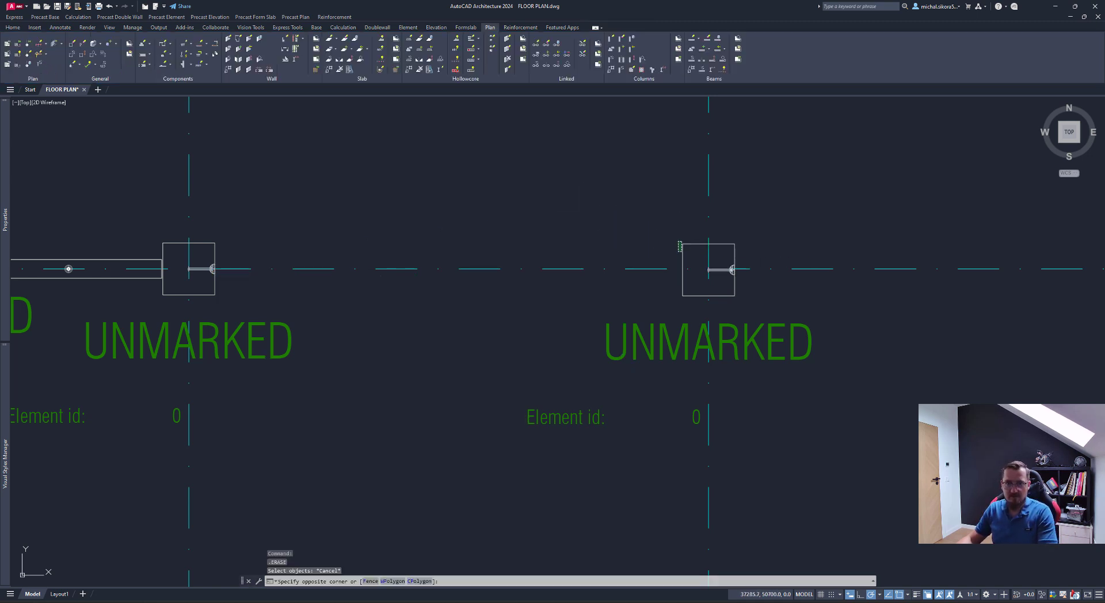
pyautogui.click(679, 249)
pyautogui.press('Delete')
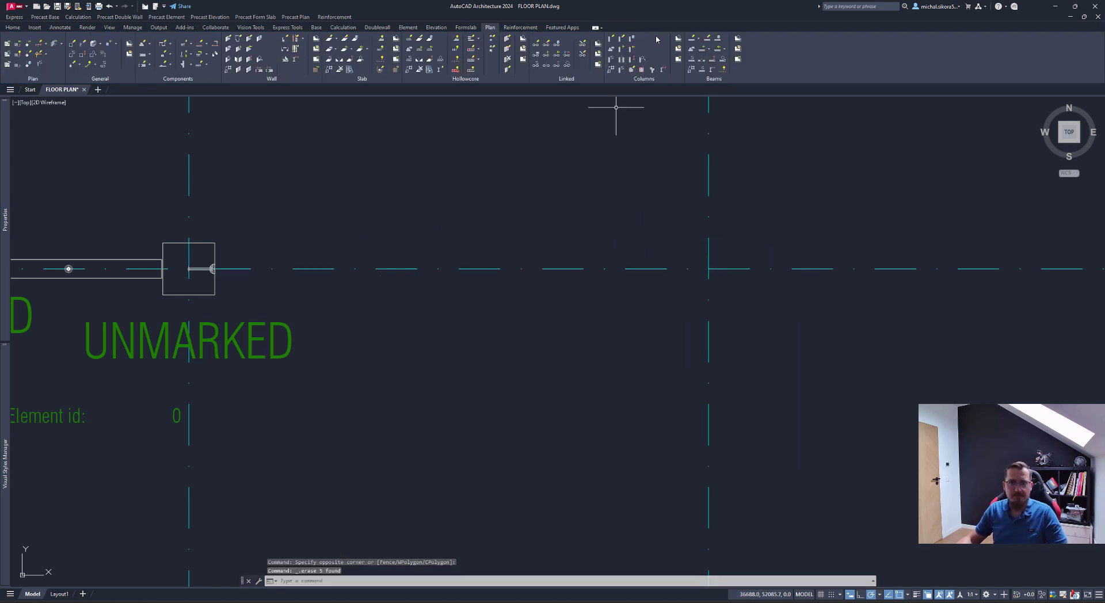
# - Place a rectangular RC50X50 column, 6000 mm long, at the intersection of axes A and 6 with the default 90° rotation
pyautogui.press('Return')
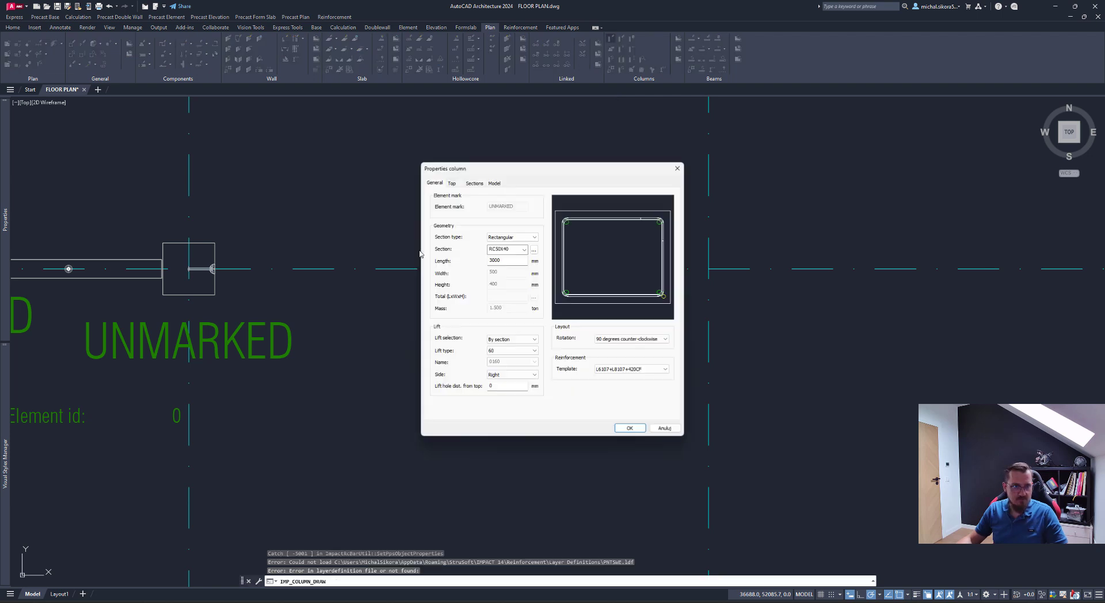
pyautogui.click(524, 250)
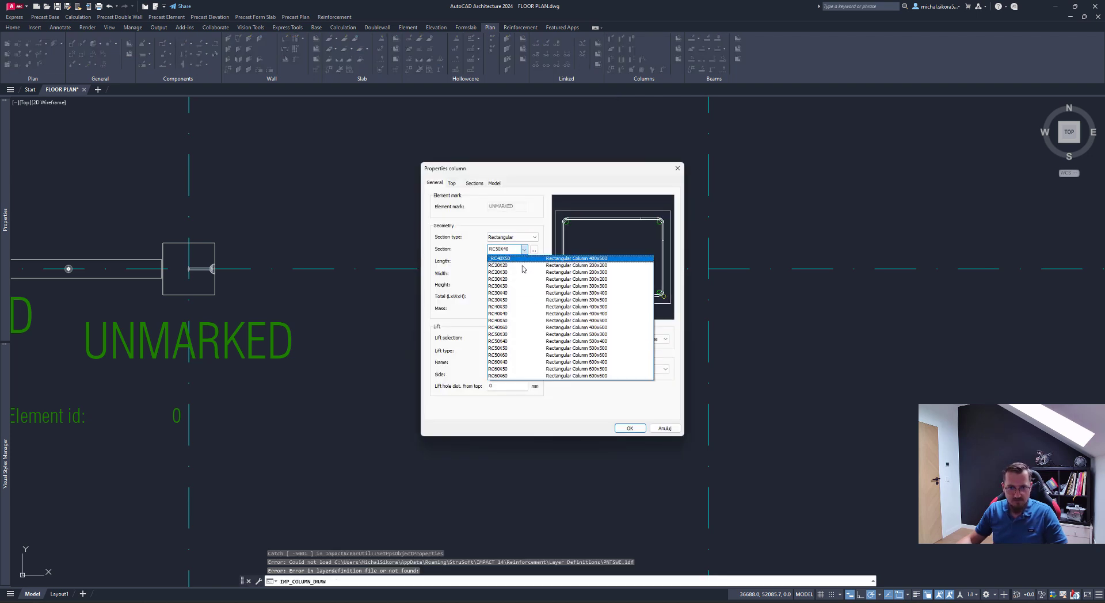
pyautogui.click(524, 348)
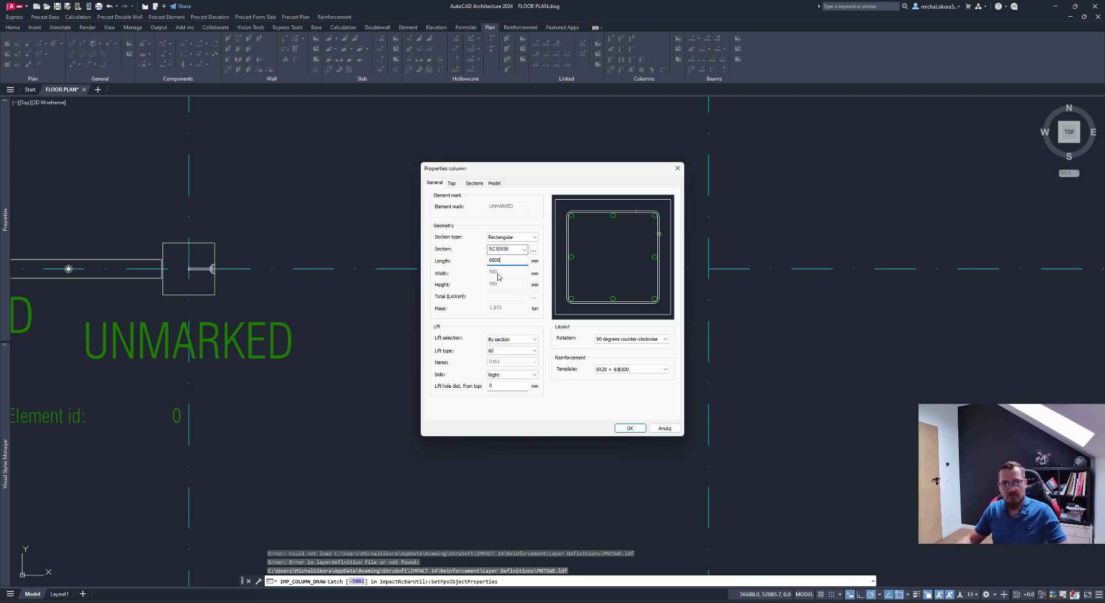
pyautogui.click(630, 429)
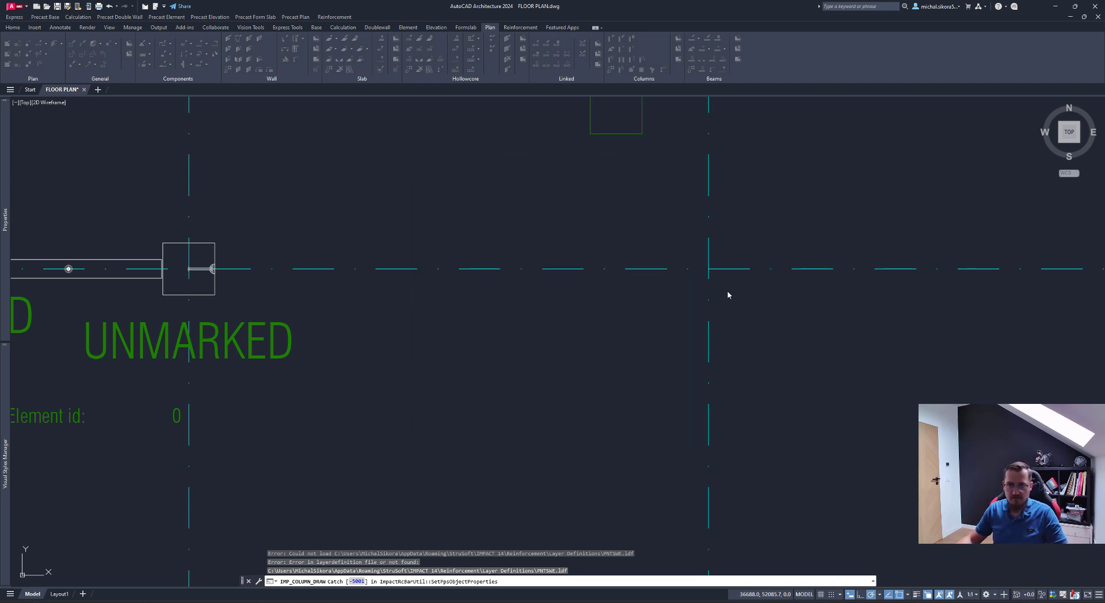
pyautogui.click(708, 268)
pyautogui.press('Return')
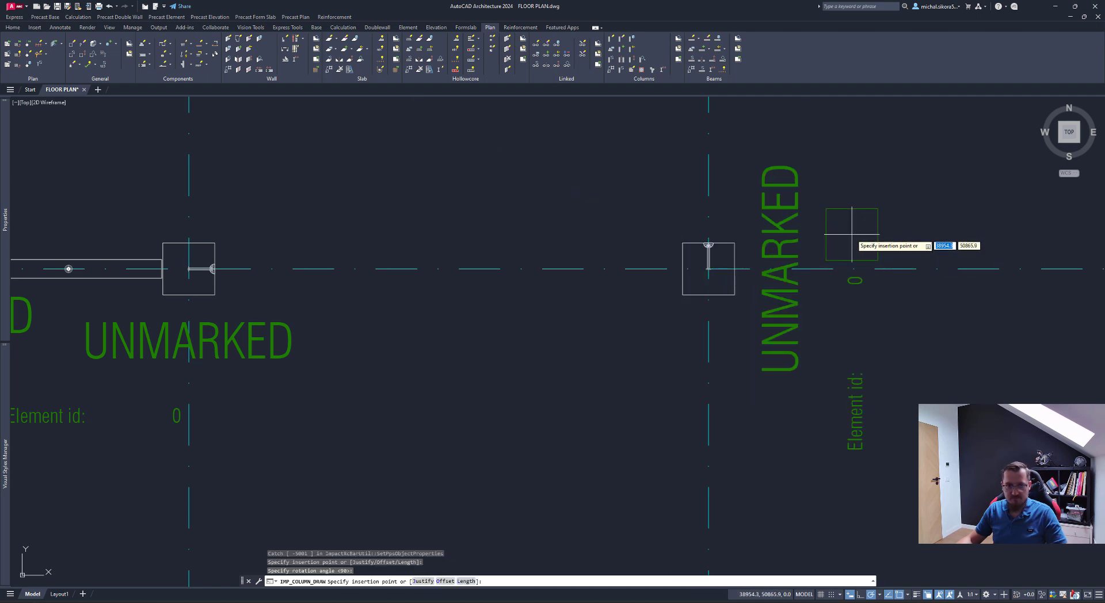
# - Erase the newly placed column at axes A and 6 together with its labels
pyautogui.press('Escape')
pyautogui.moveTo(875, 251); pyautogui.dragTo(750, 259)
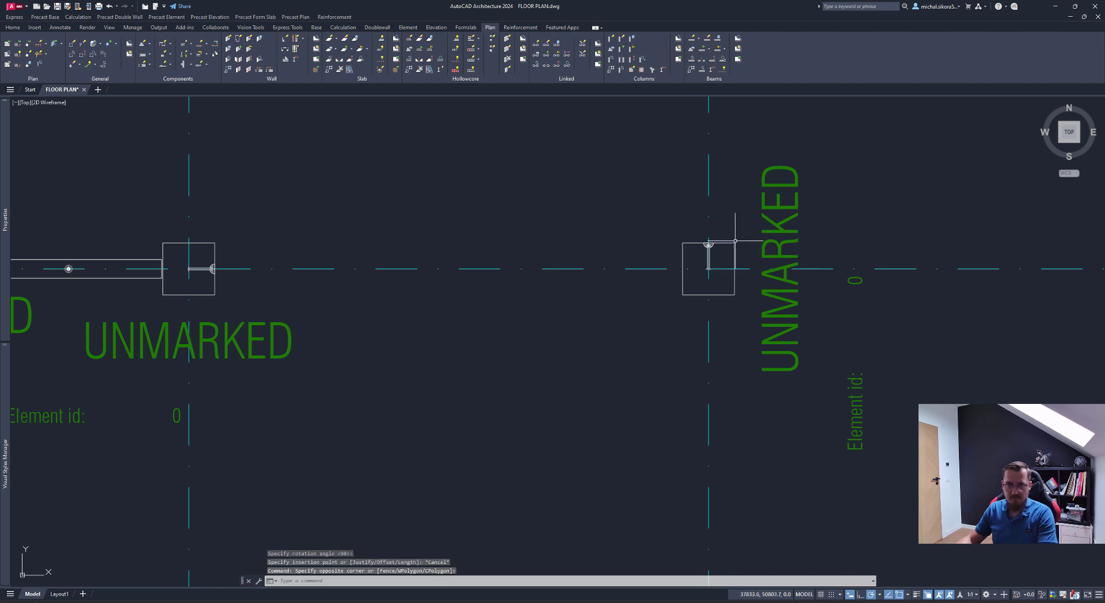
pyautogui.moveTo(765, 202); pyautogui.dragTo(727, 248)
pyautogui.press('Delete')
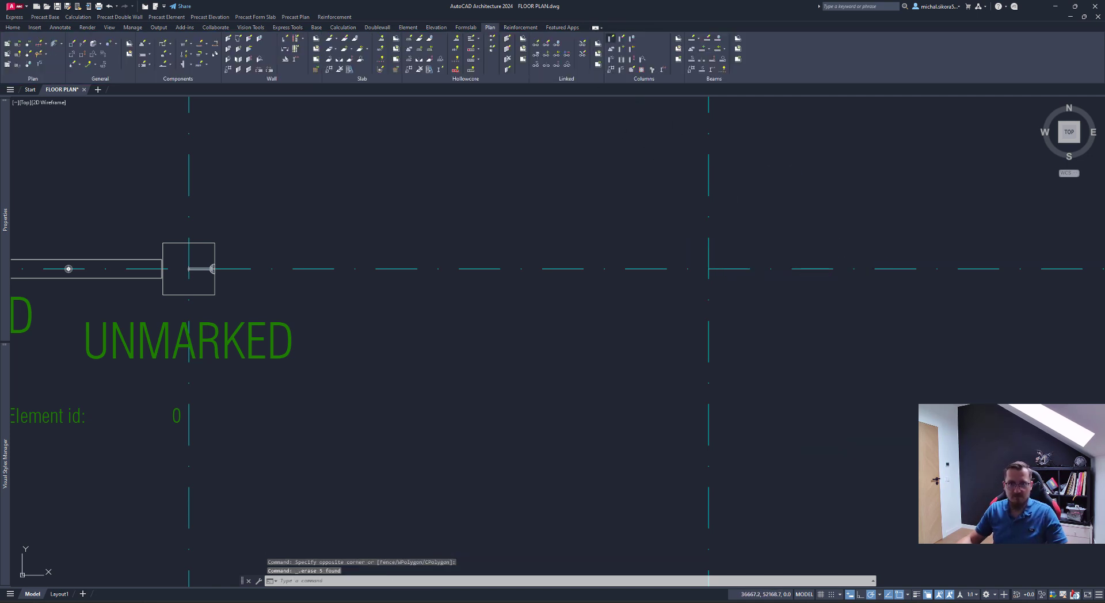
# - Place the RC50X50 column at axes A and 6 again with the default 90° rotation, and erase it
pyautogui.click(349, 70)
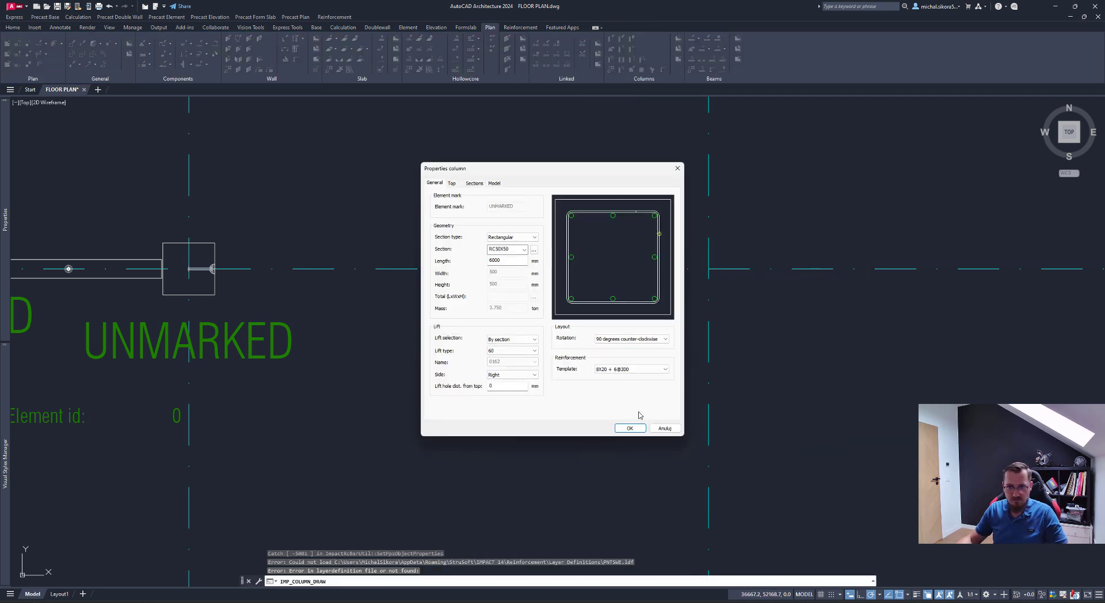
pyautogui.click(630, 429)
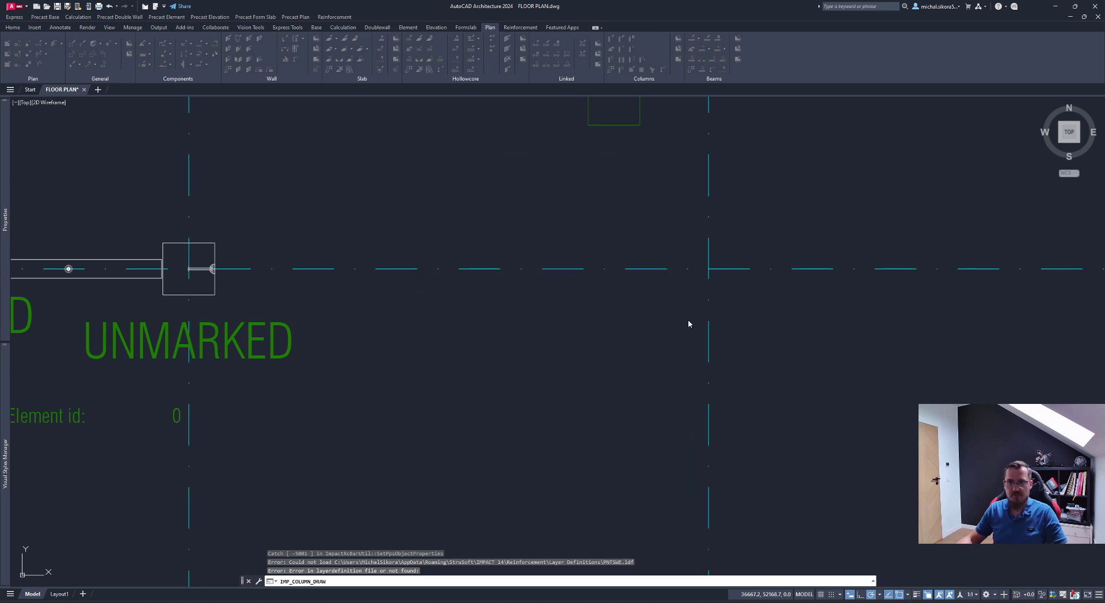
pyautogui.click(708, 269)
pyautogui.press('Return')
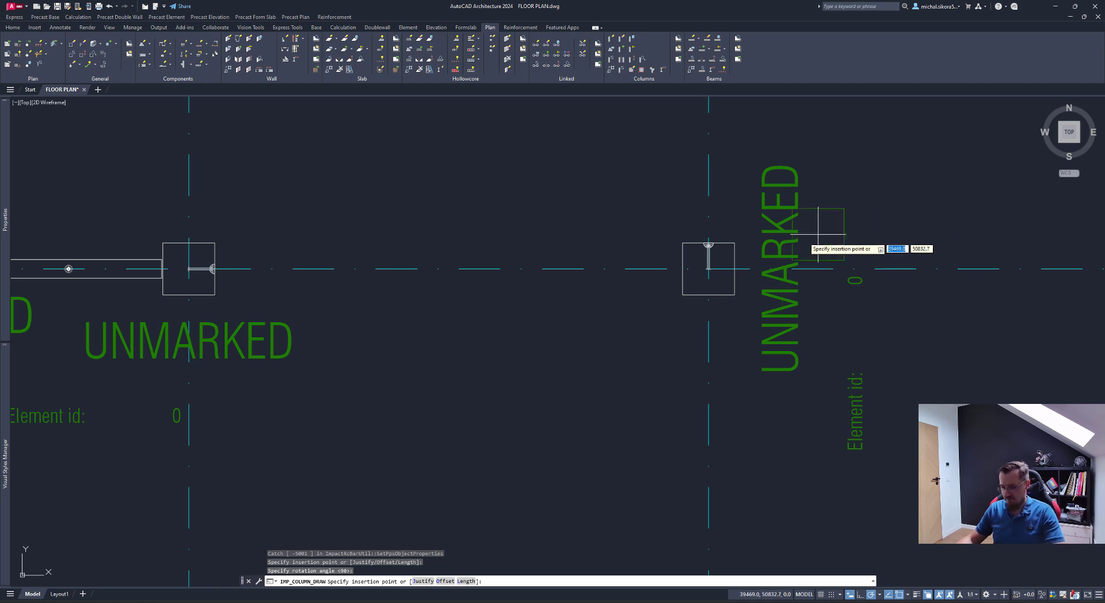
pyautogui.press('Escape')
pyautogui.moveTo(796, 234); pyautogui.dragTo(730, 276)
pyautogui.press('Delete')
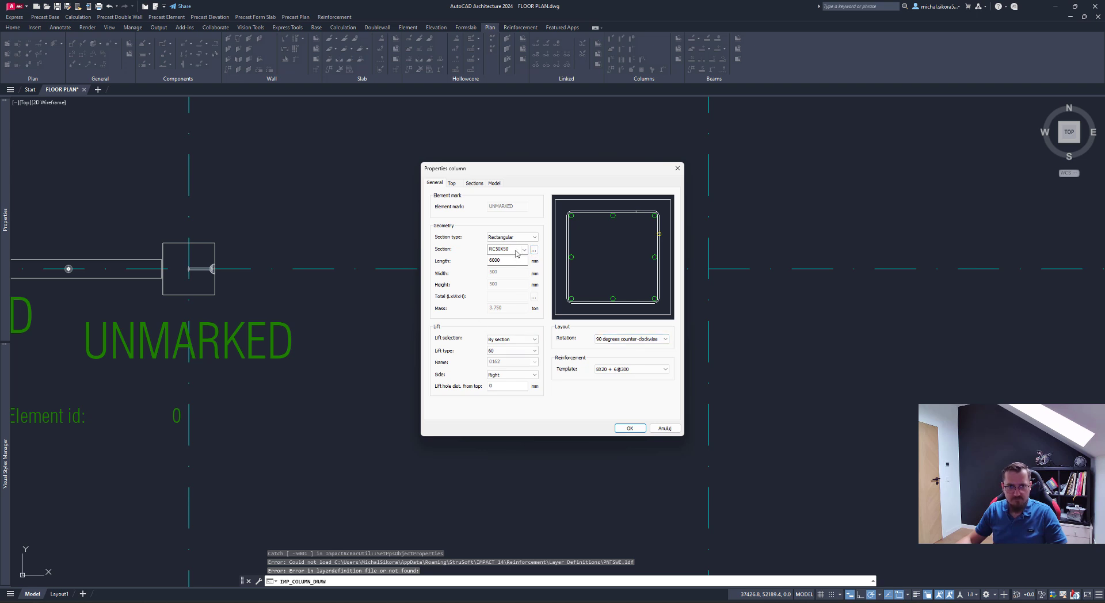
# - Place the 6000 mm RC50X50 column at axes A and 6 again, rotated to point along axis 6 towards axis B
pyautogui.click(629, 427)
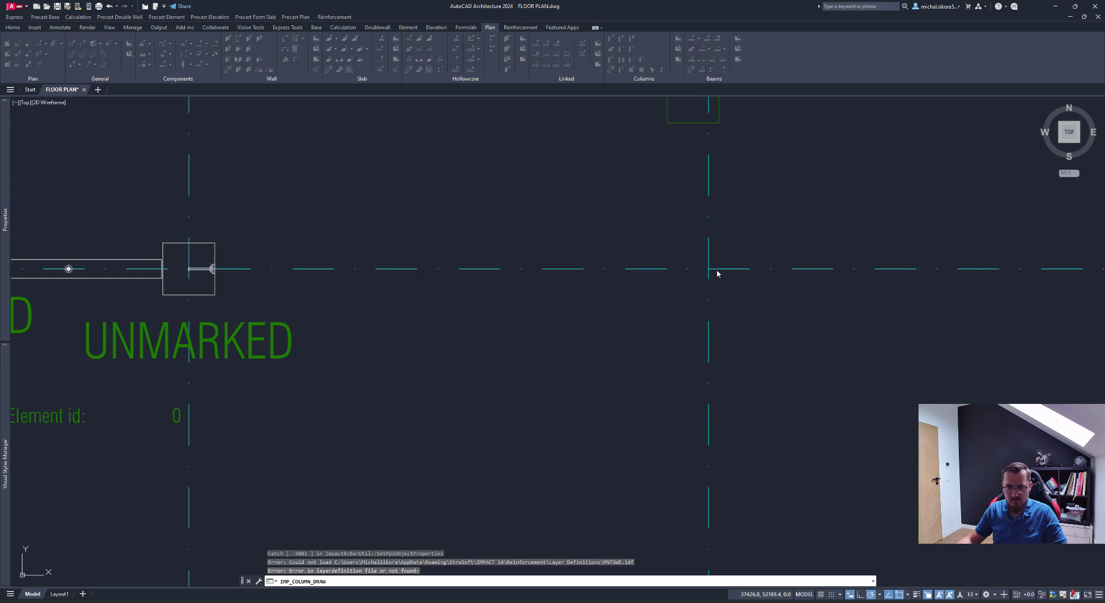
pyautogui.click(708, 268)
pyautogui.scroll(-4, 765, 346)
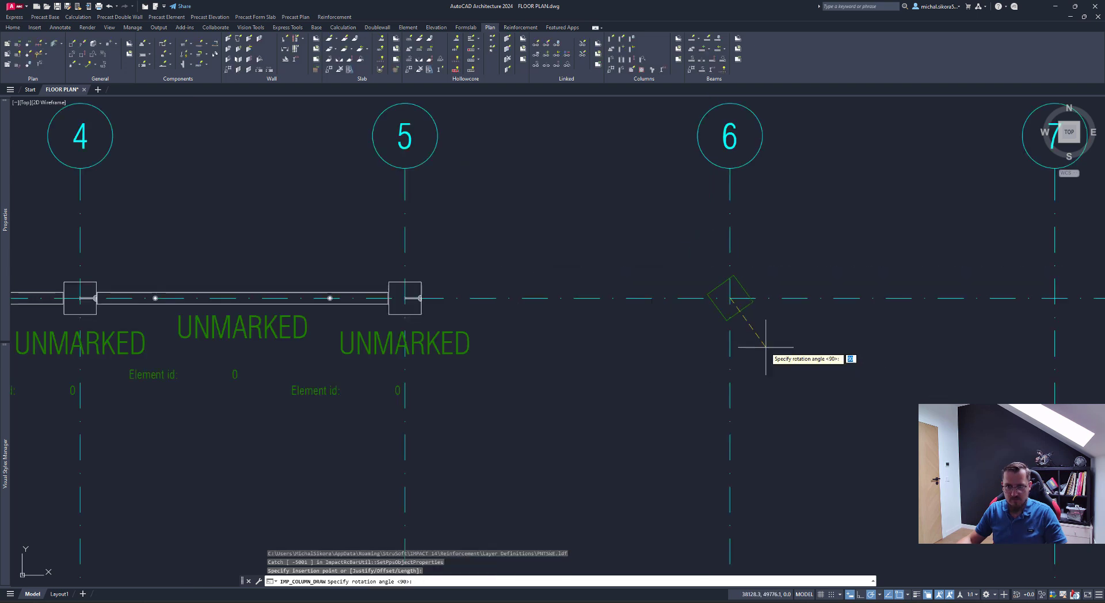
pyautogui.click(742, 375)
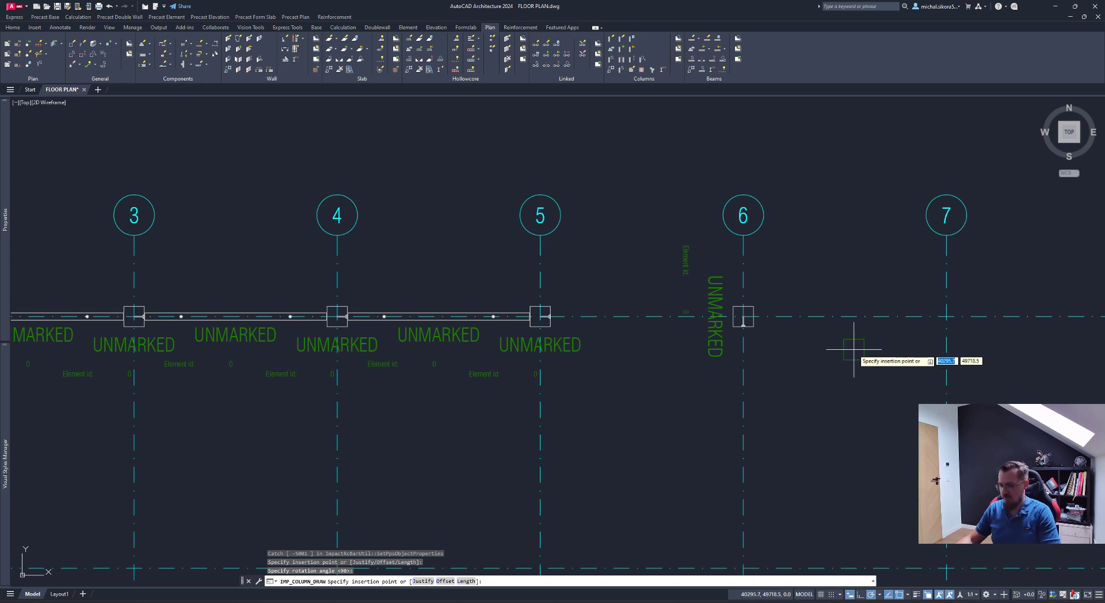
# - Stop column drawing and erase the rotated column at axes A and 6 with its labels
pyautogui.press('Escape')
pyautogui.click(754, 326)
pyautogui.click(755, 330)
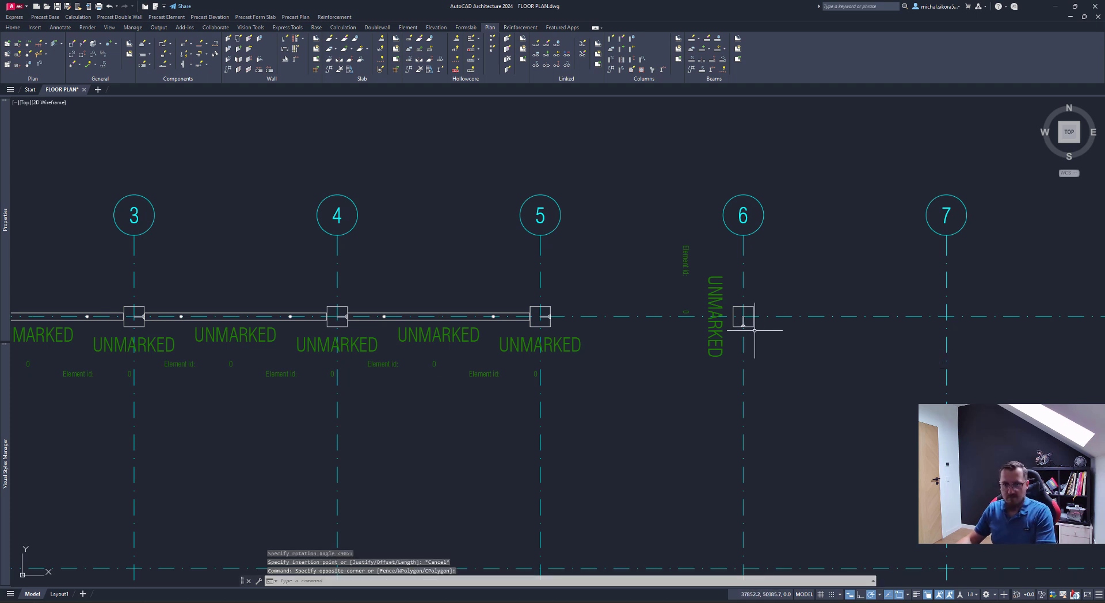
pyautogui.click(760, 326)
pyautogui.click(752, 329)
pyautogui.press('Delete')
# - Copy column 5 on axis A with its labels, using grid bubble 5's lower point as base, and paste it at the matching point of bubble 6
pyautogui.scroll(4, 573, 342)
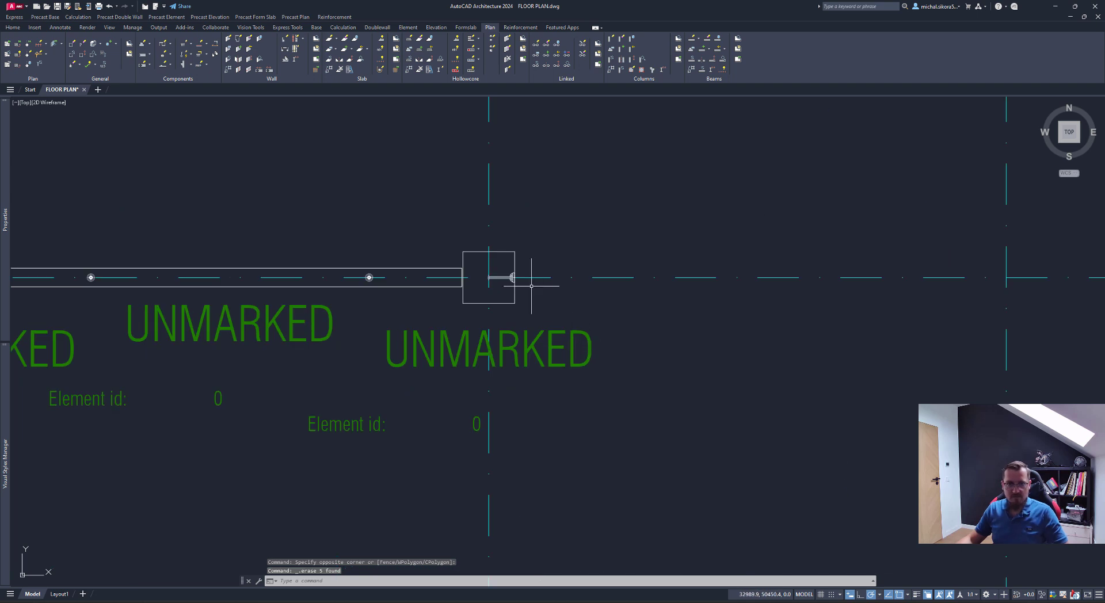
pyautogui.click(531, 292)
pyautogui.click(500, 294)
pyautogui.scroll(-4, 549, 279)
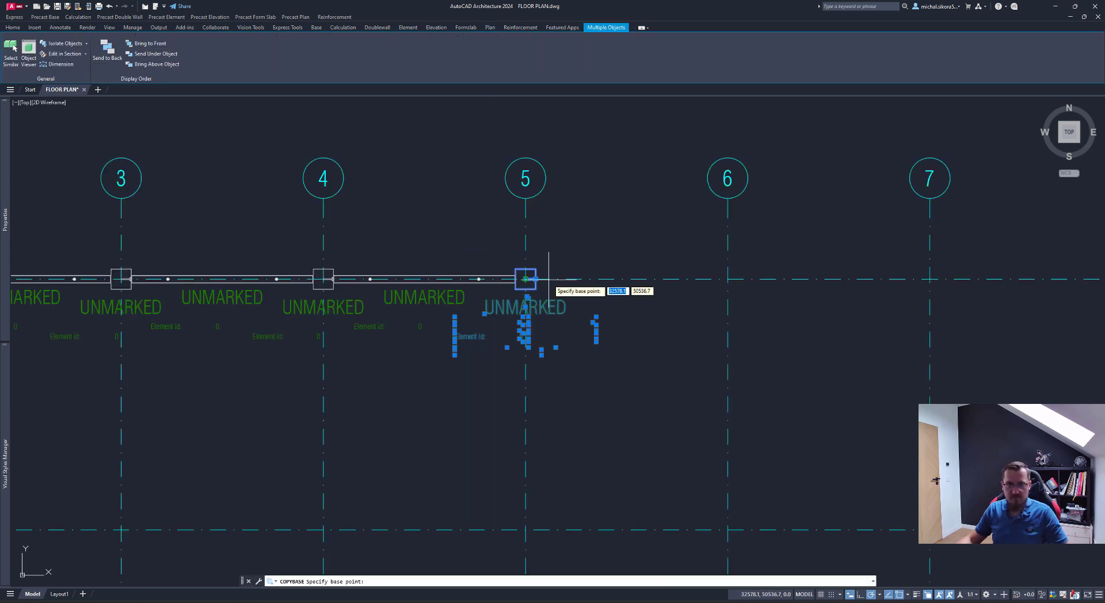
pyautogui.hotkey('ctrl', 'shift', 'c')
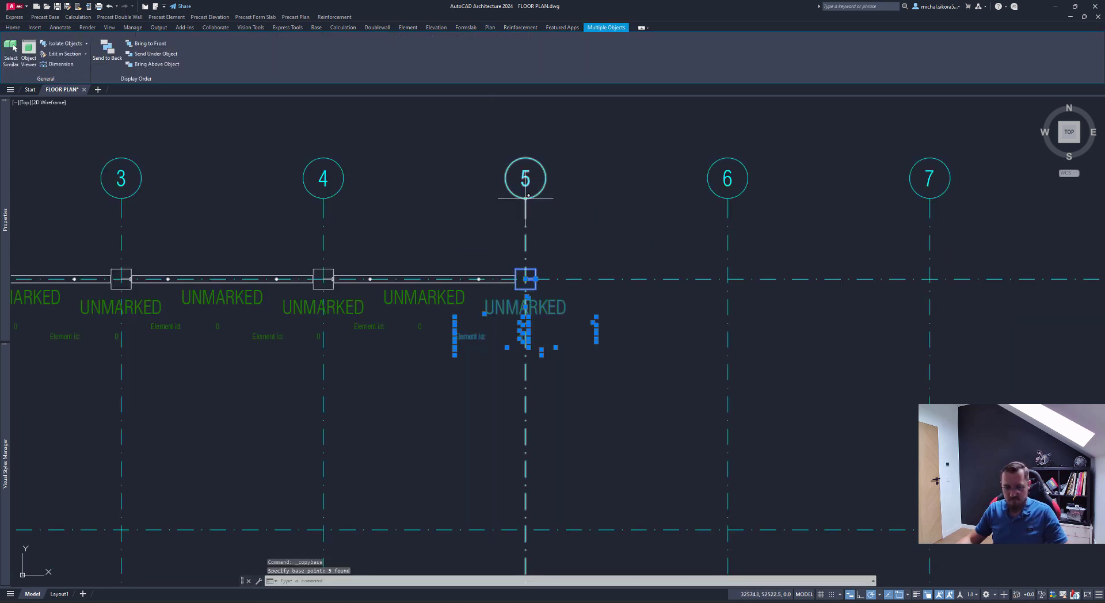
pyautogui.click(526, 198)
pyautogui.hotkey('ctrl', 'v')
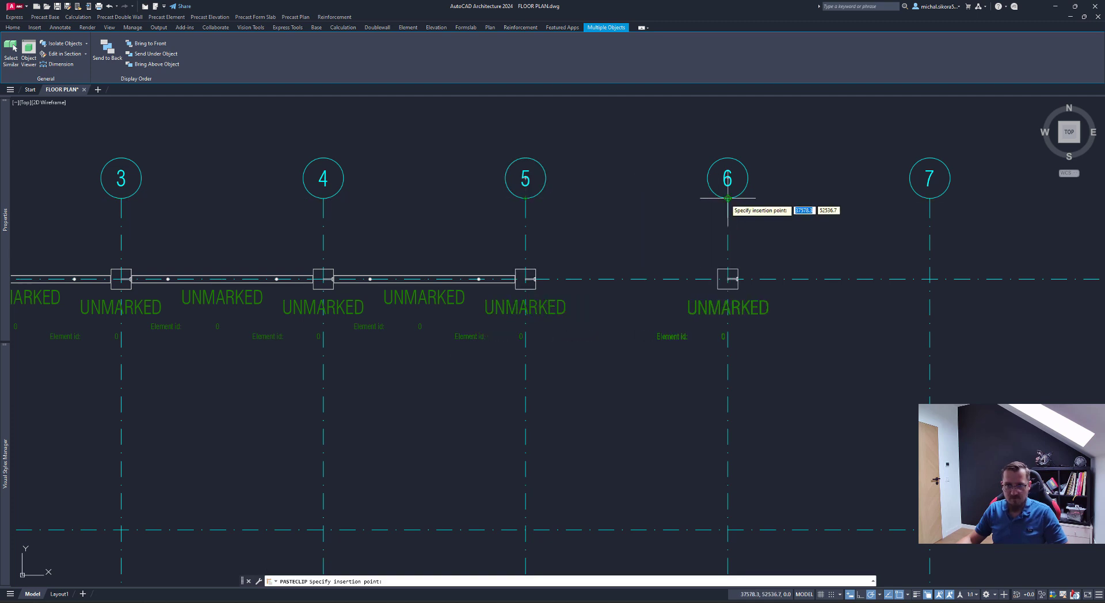
pyautogui.click(686, 217)
pyautogui.press('Escape')
# - Place a rectangular RB_18X58 beam at elevation 6000 on axis A, from the facing side of column 5 to column 6
pyautogui.scroll(3, 686, 217)
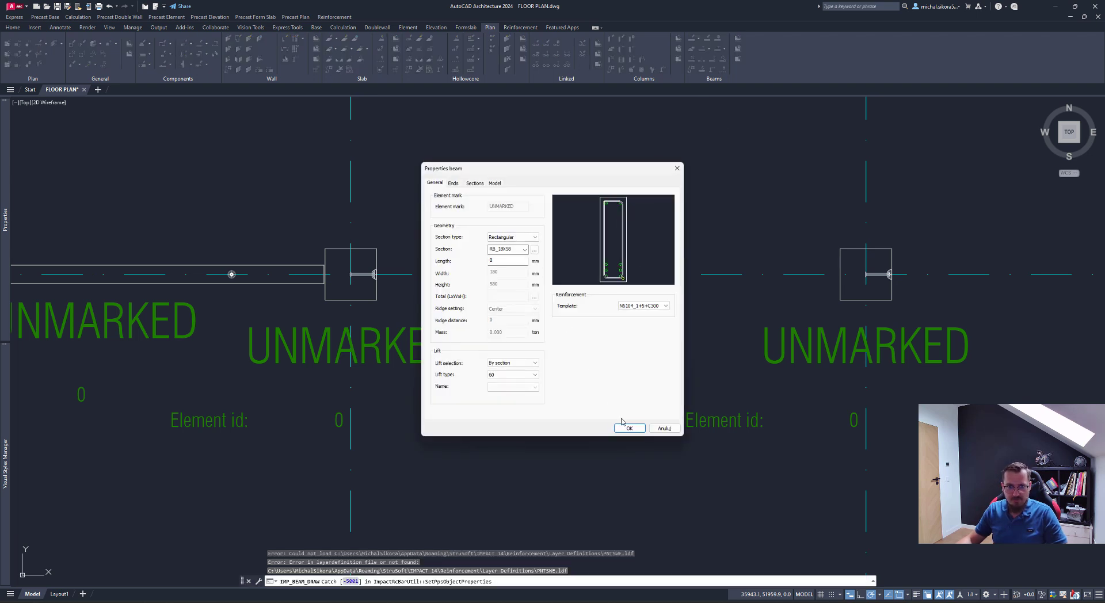
pyautogui.click(495, 183)
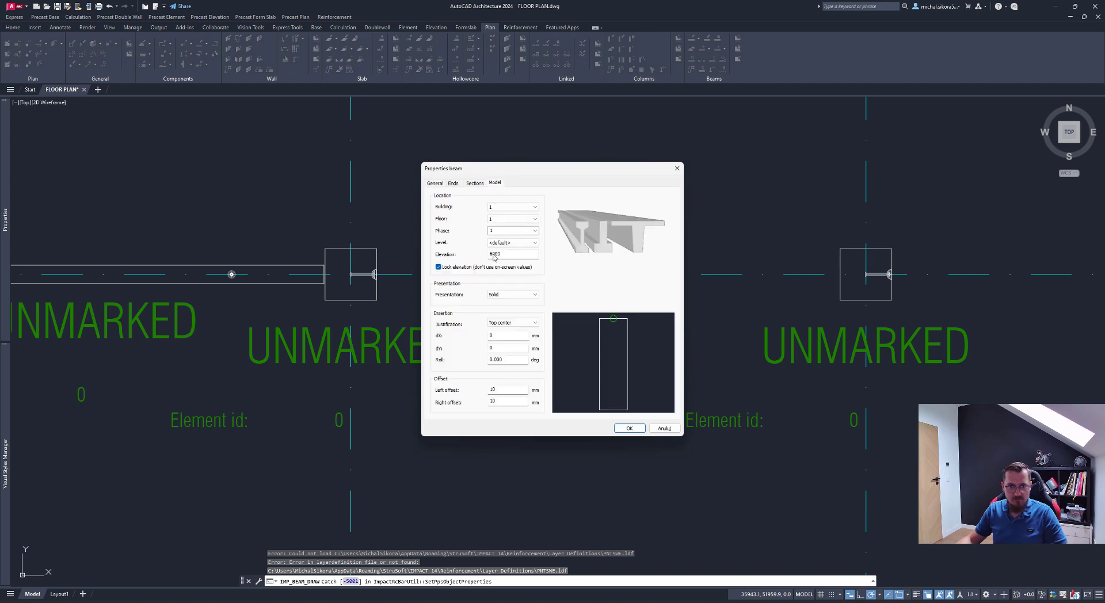
pyautogui.click(629, 428)
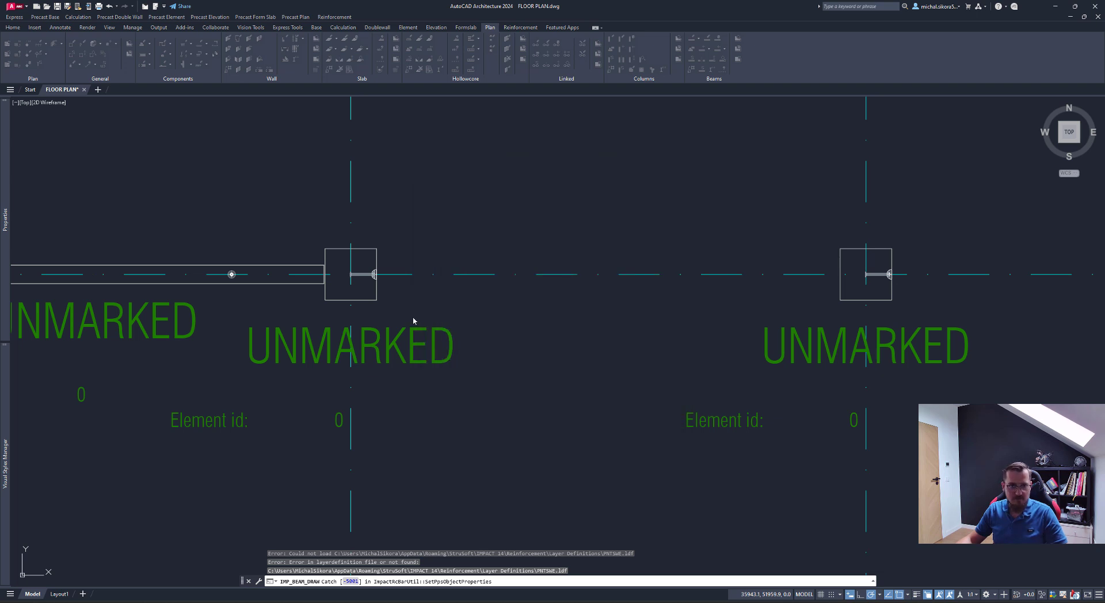
pyautogui.scroll(5, 382, 285)
pyautogui.click(356, 240)
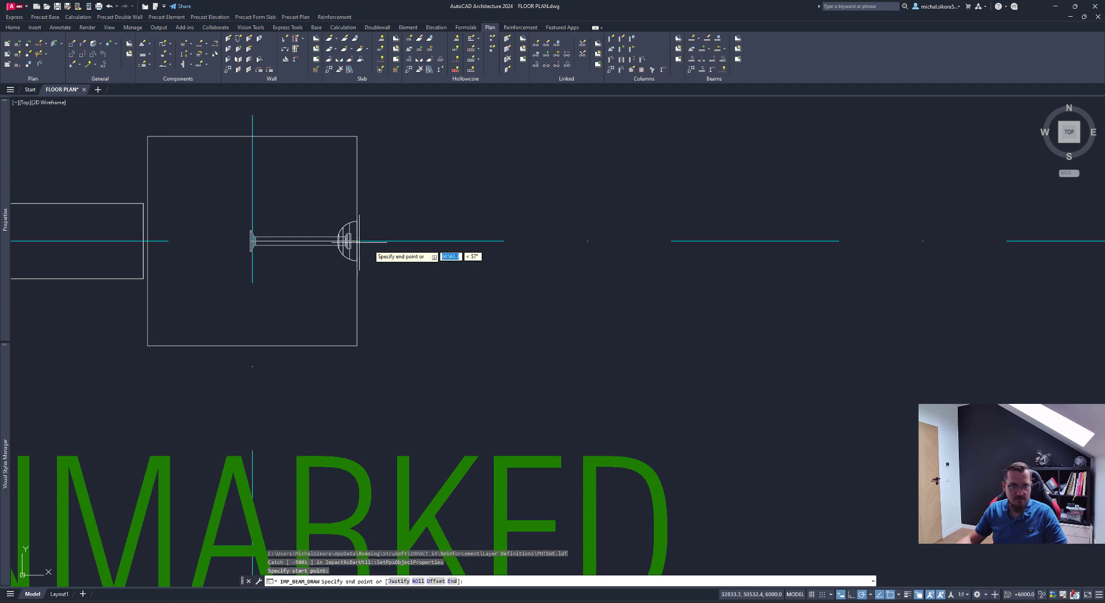
pyautogui.scroll(-5, 588, 333)
pyautogui.scroll(-3, 495, 315)
pyautogui.scroll(6, 454, 302)
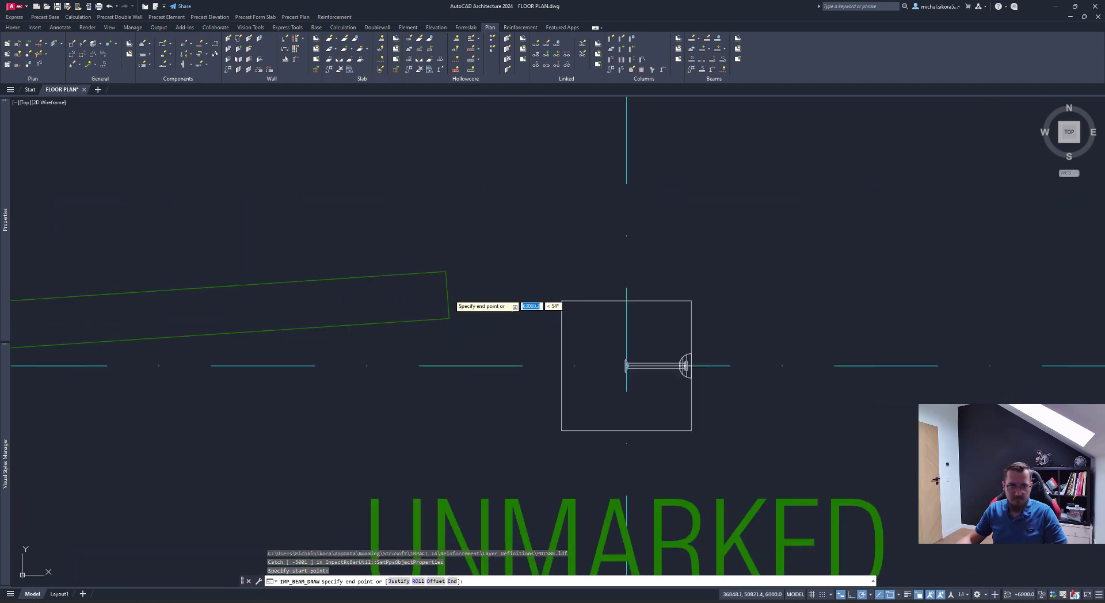
pyautogui.click(557, 363)
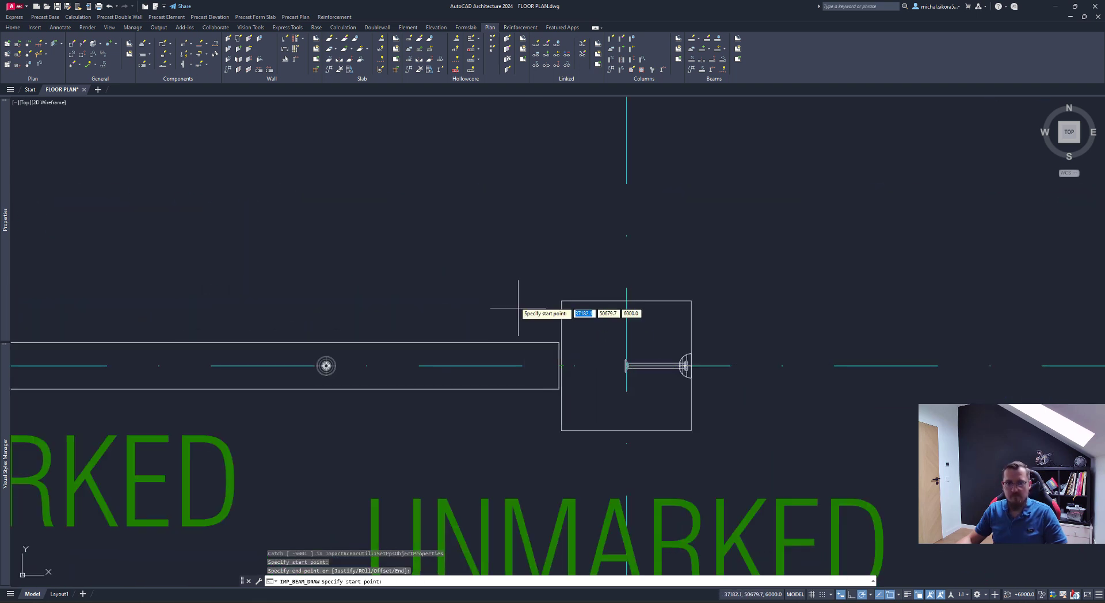
pyautogui.scroll(-2, 512, 296)
pyautogui.scroll(-10, 511, 296)
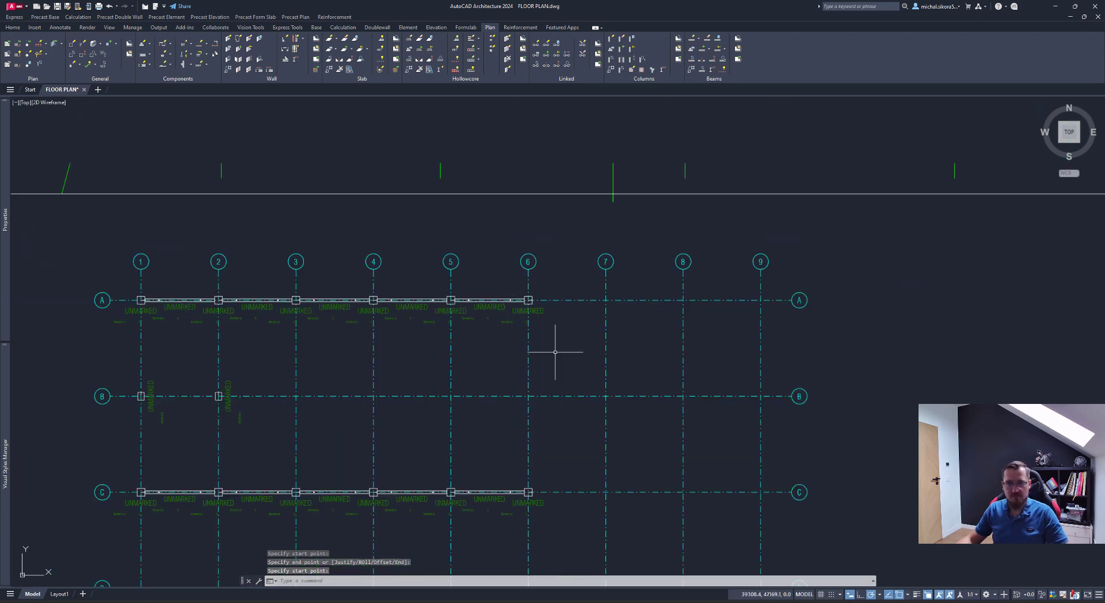
# - Examine the columns and beams in a tilted 3D view and the Front view, checking the beam tops and the end gap at column 1
pyautogui.keyDown('ctrl'); pyautogui.keyDown('shift'); pyautogui.moveTo(573, 323); pyautogui.dragTo(570, 177, button='middle'); pyautogui.keyUp('shift'); pyautogui.keyUp('ctrl')
pyautogui.press('Escape')
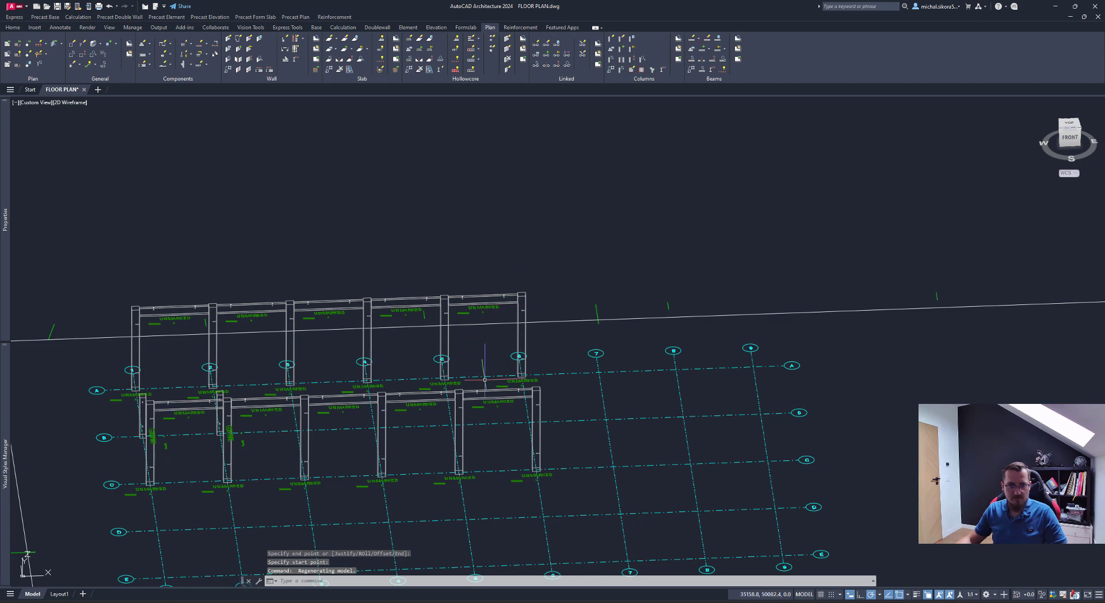
pyautogui.scroll(4, 486, 380)
pyautogui.scroll(2, 535, 419)
pyautogui.scroll(-6, 444, 330)
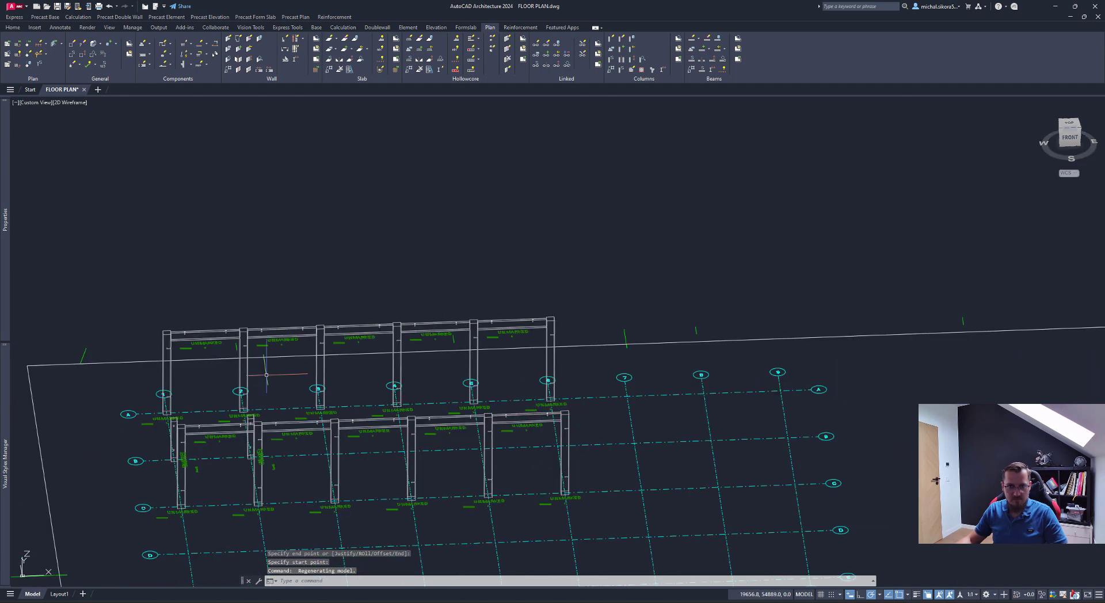
pyautogui.scroll(5, 615, 355)
pyautogui.scroll(3, 565, 337)
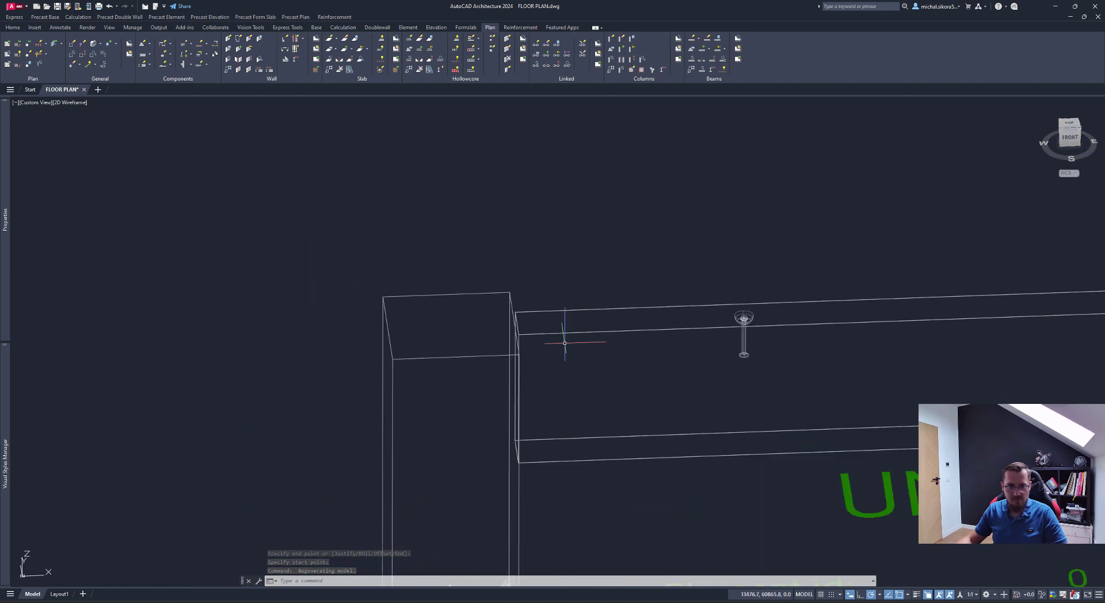
pyautogui.scroll(-4, 525, 320)
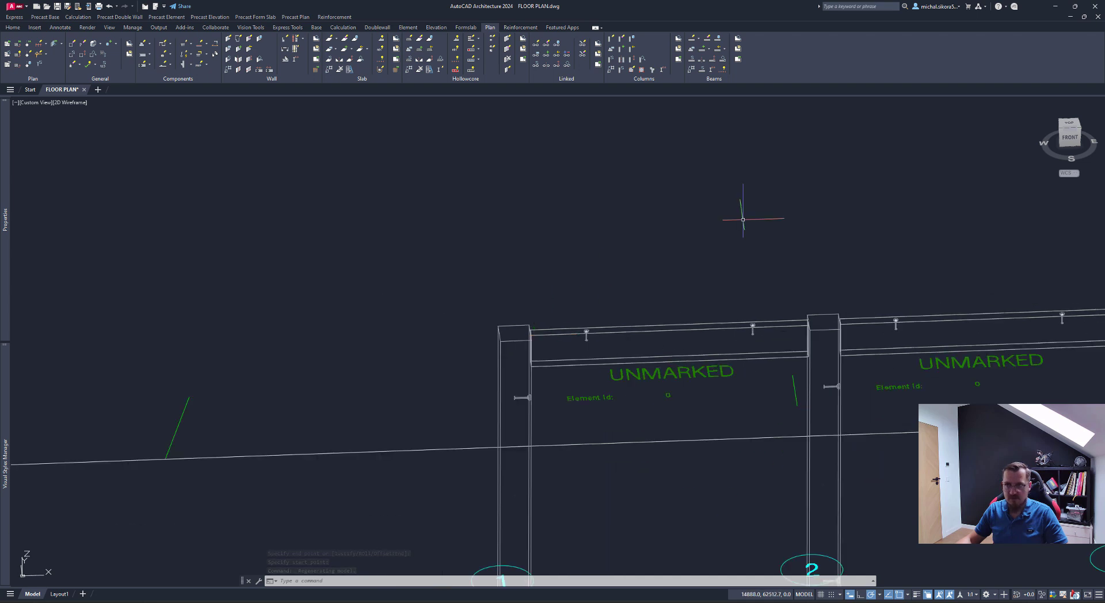
pyautogui.click(1070, 140)
pyautogui.scroll(6, 402, 328)
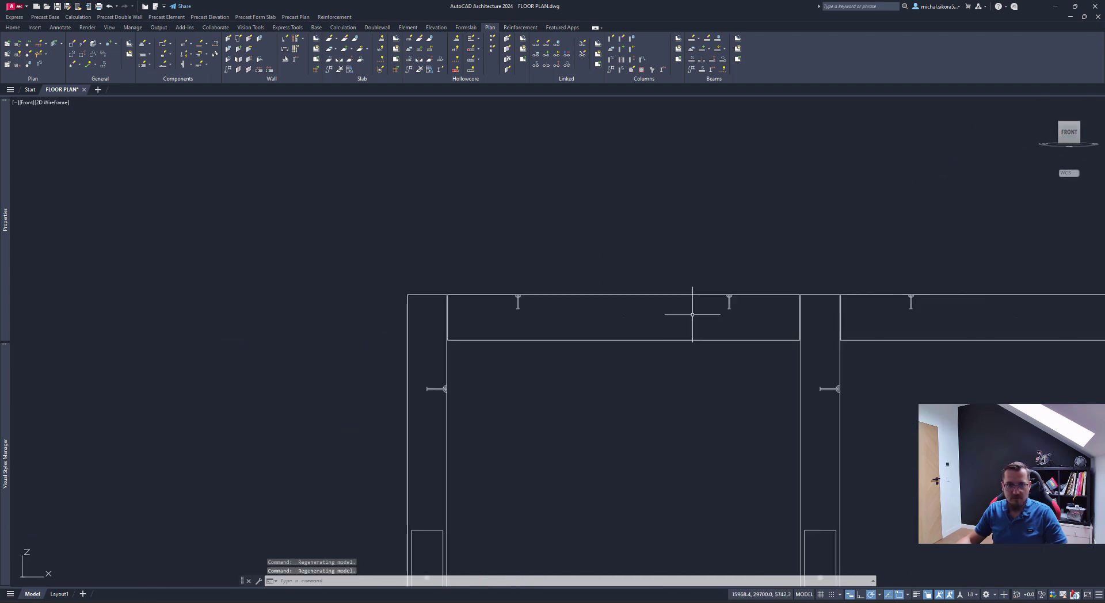
pyautogui.scroll(2, 693, 314)
pyautogui.scroll(4, 272, 289)
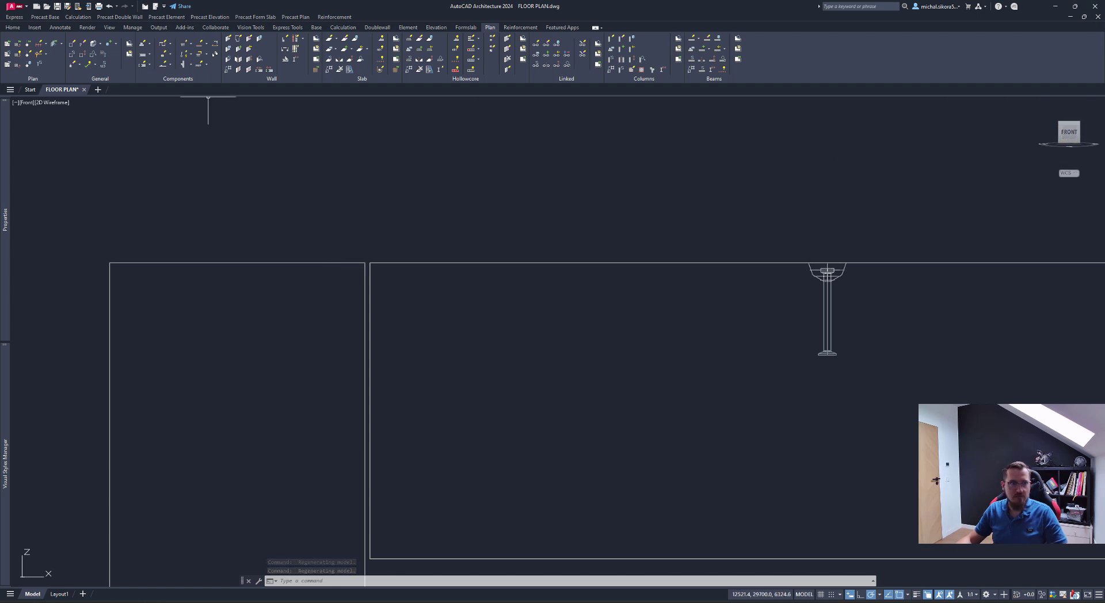
# - Close the Properties palette and return the drawing to the Top view
pyautogui.moveTo(5, 107)
pyautogui.click(261, 136)
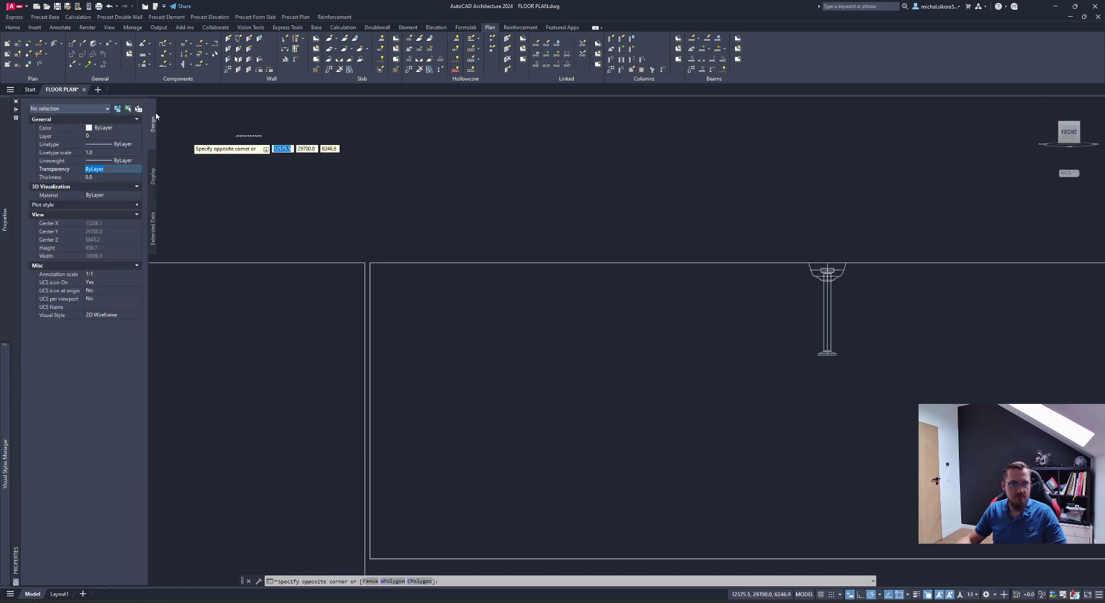
pyautogui.click(16, 109)
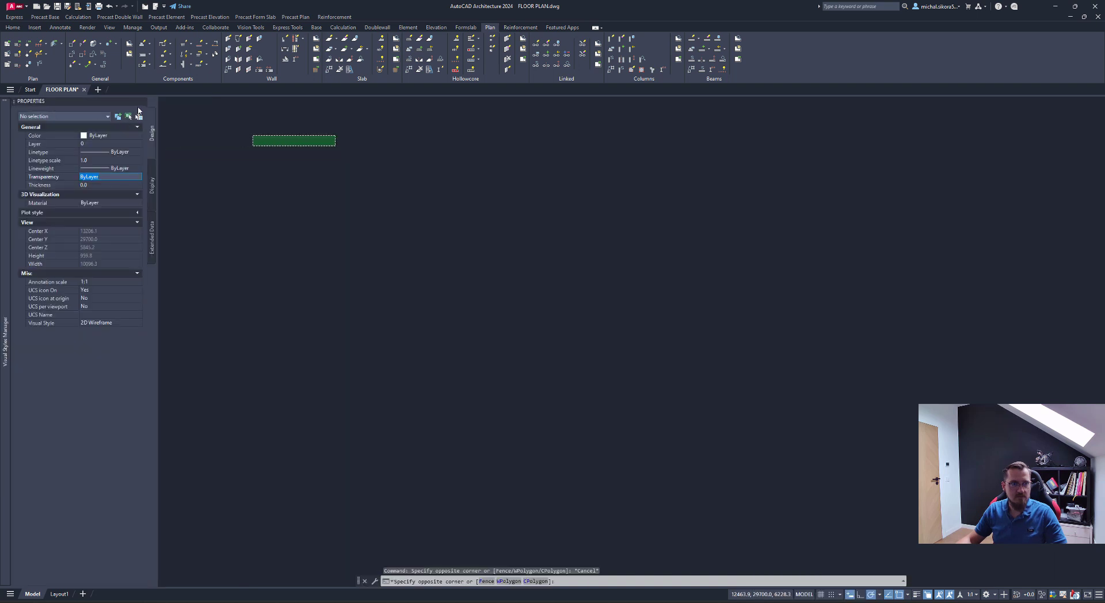
pyautogui.click(143, 102)
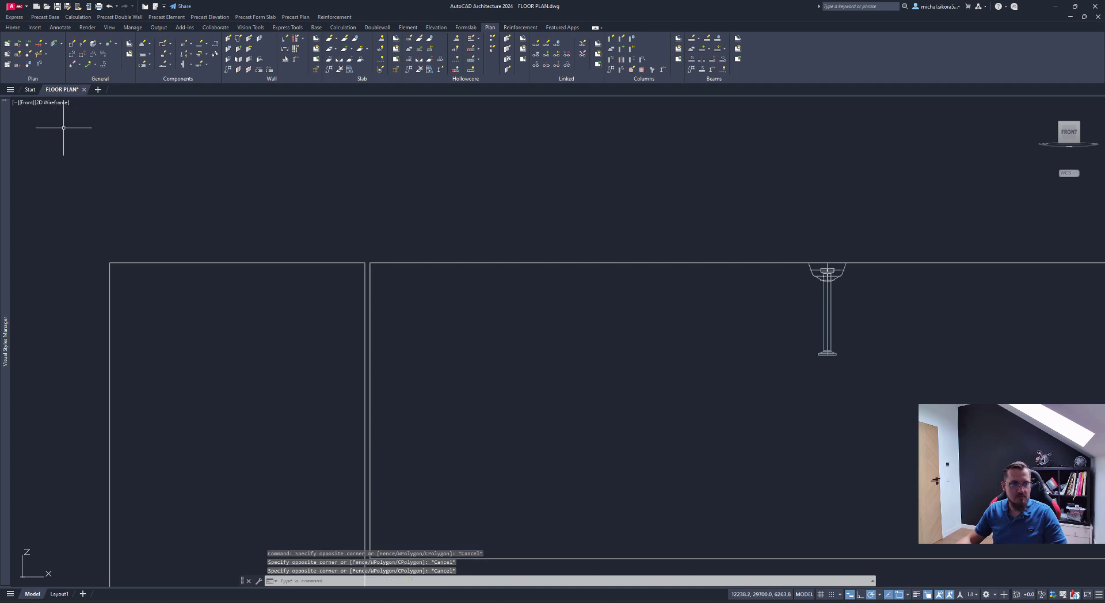
pyautogui.click(26, 102)
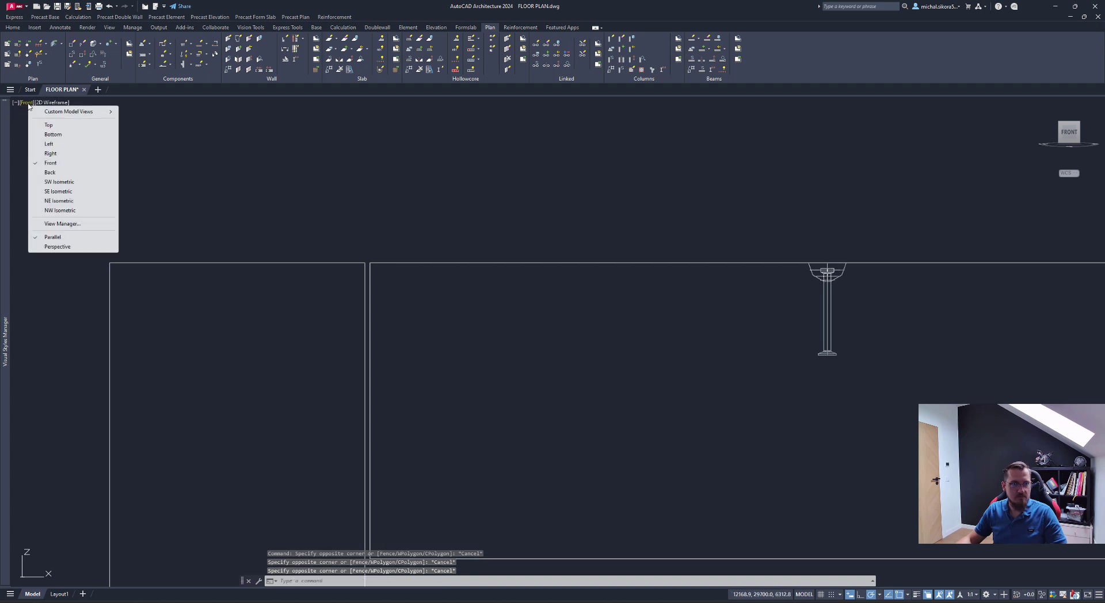
pyautogui.click(51, 125)
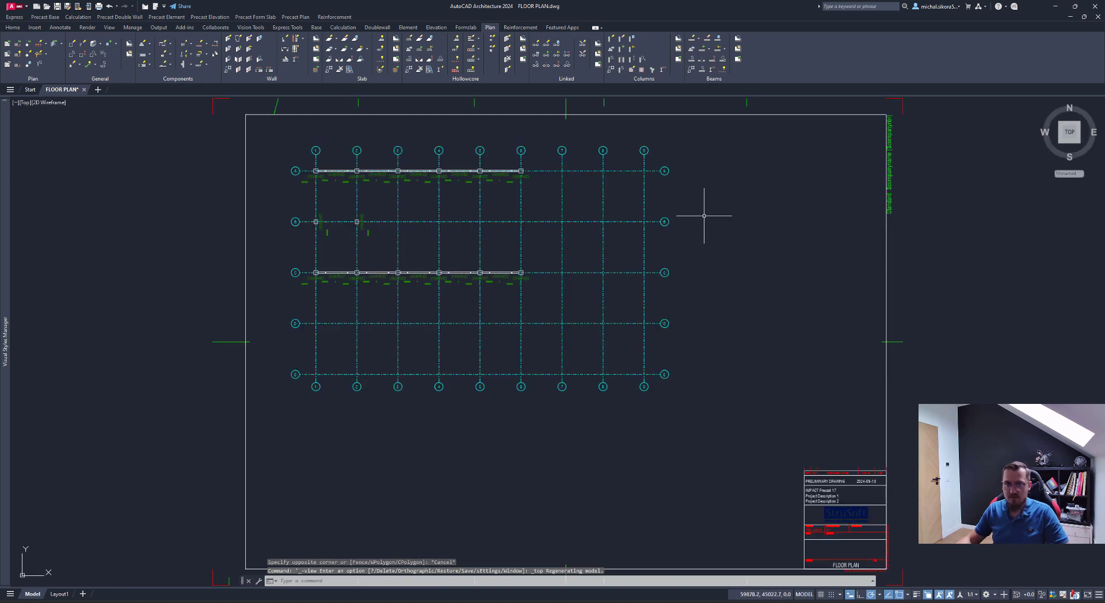
# - Start a new beam with section type Ledged and section LBS43X68X24
pyautogui.scroll(4, 358, 222)
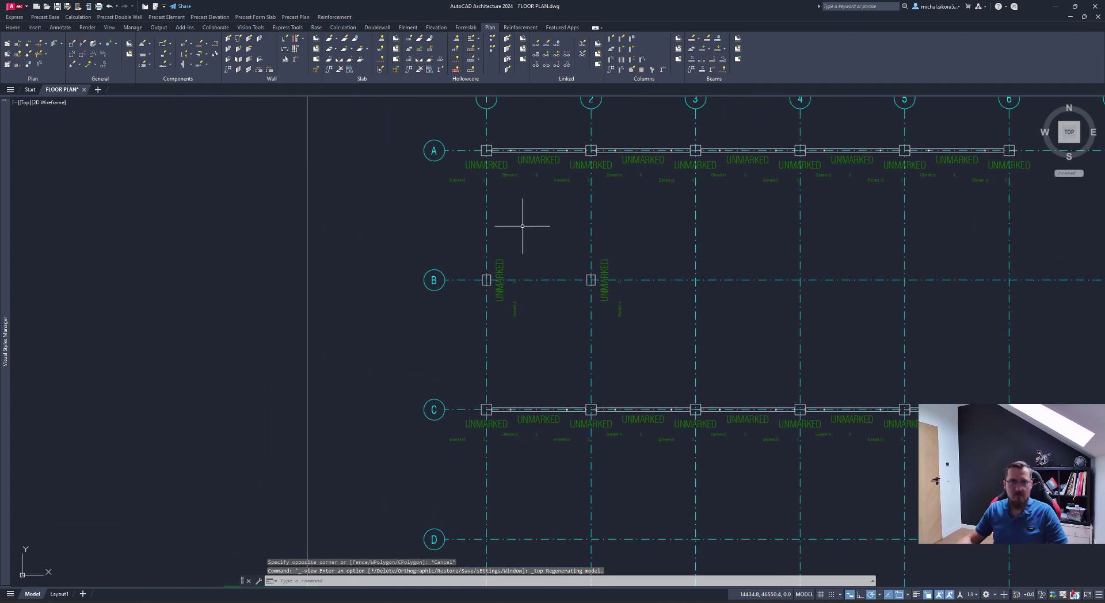
pyautogui.scroll(2, 496, 178)
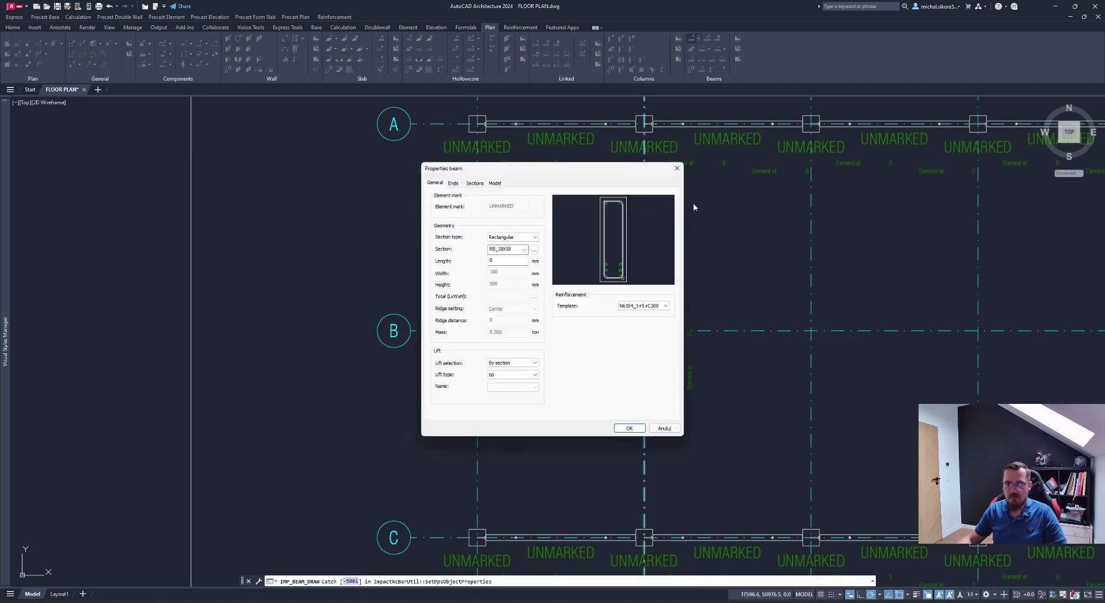
pyautogui.click(535, 237)
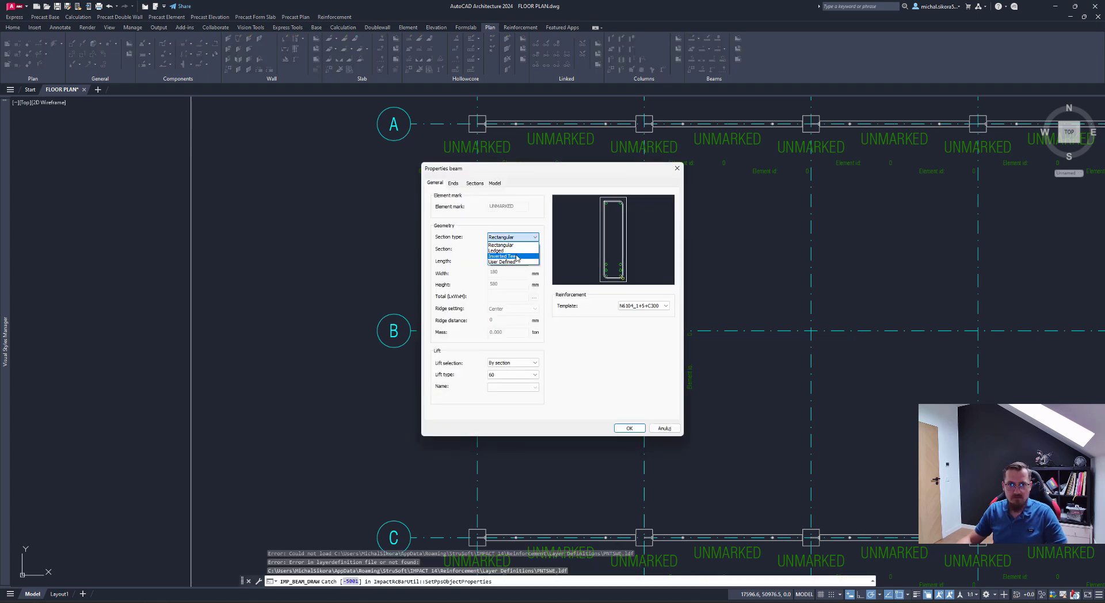
pyautogui.click(532, 243)
pyautogui.click(534, 237)
pyautogui.click(517, 252)
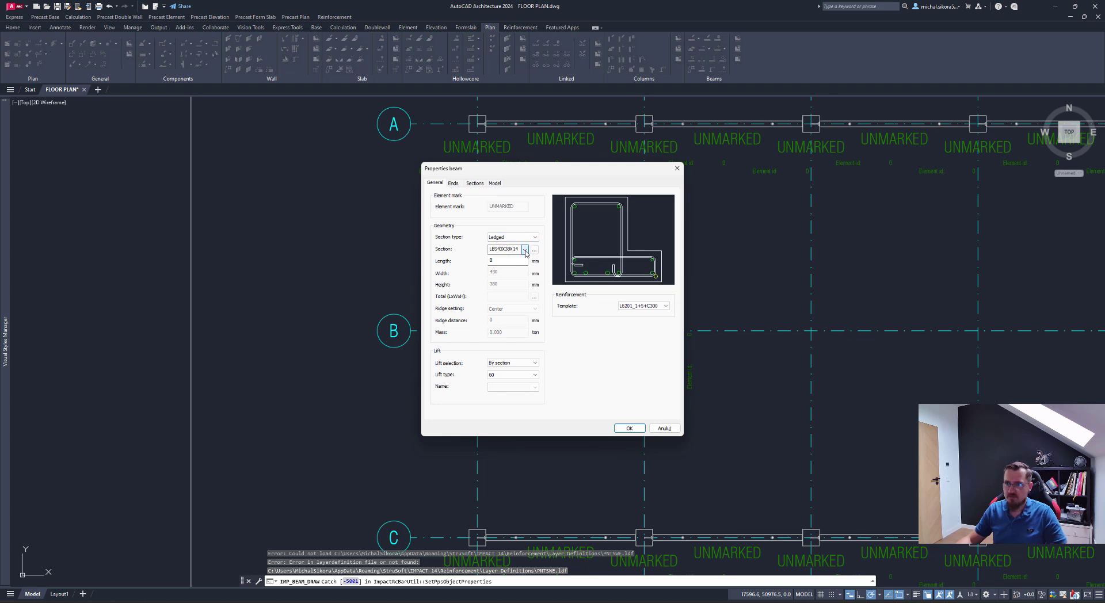
pyautogui.click(525, 249)
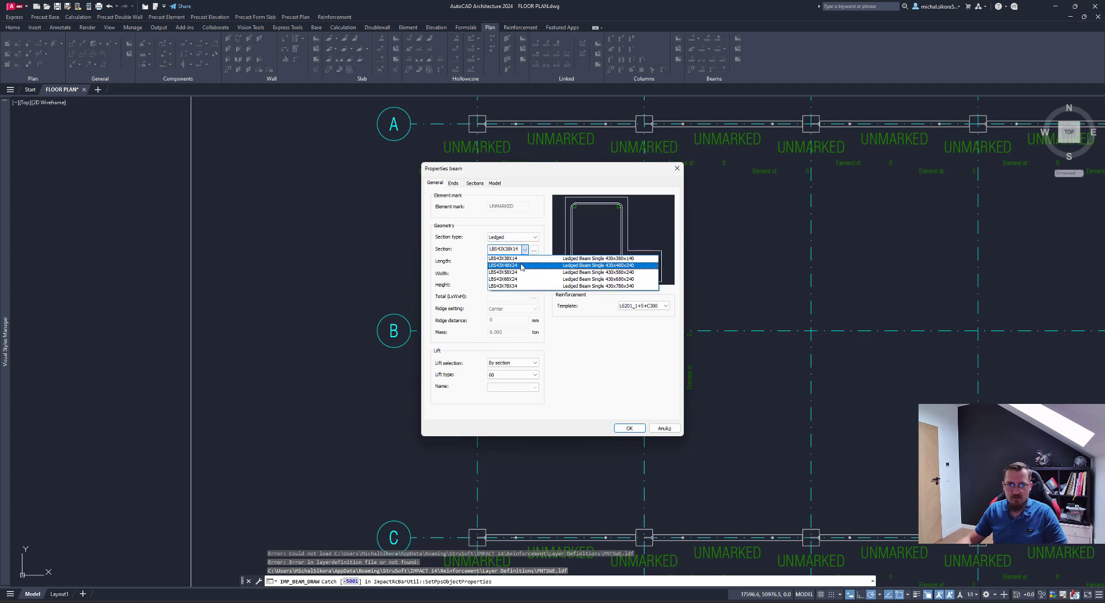
pyautogui.click(524, 265)
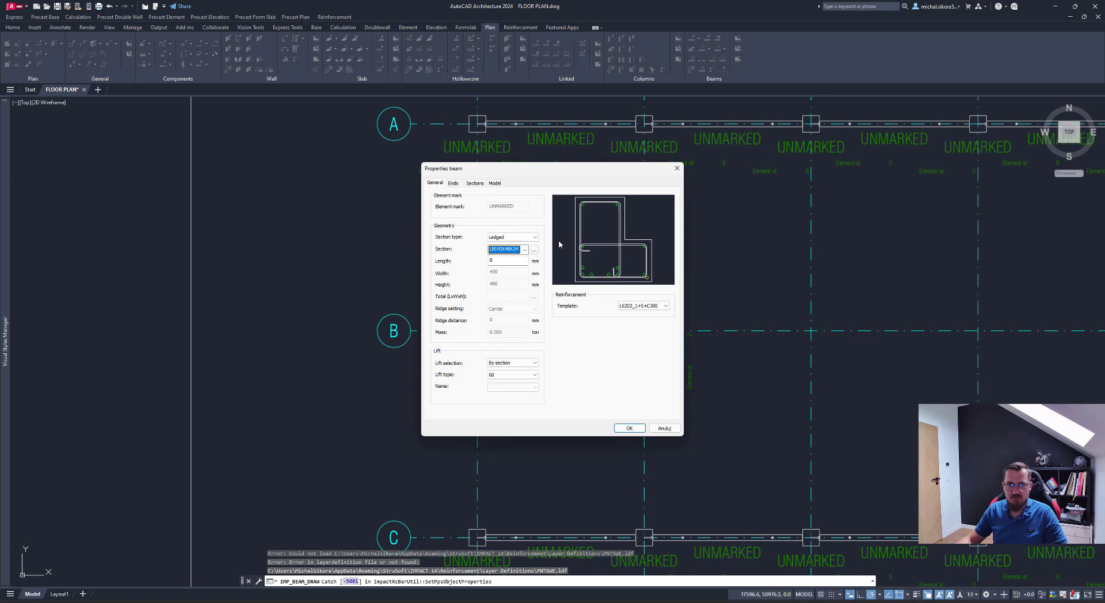
pyautogui.click(525, 249)
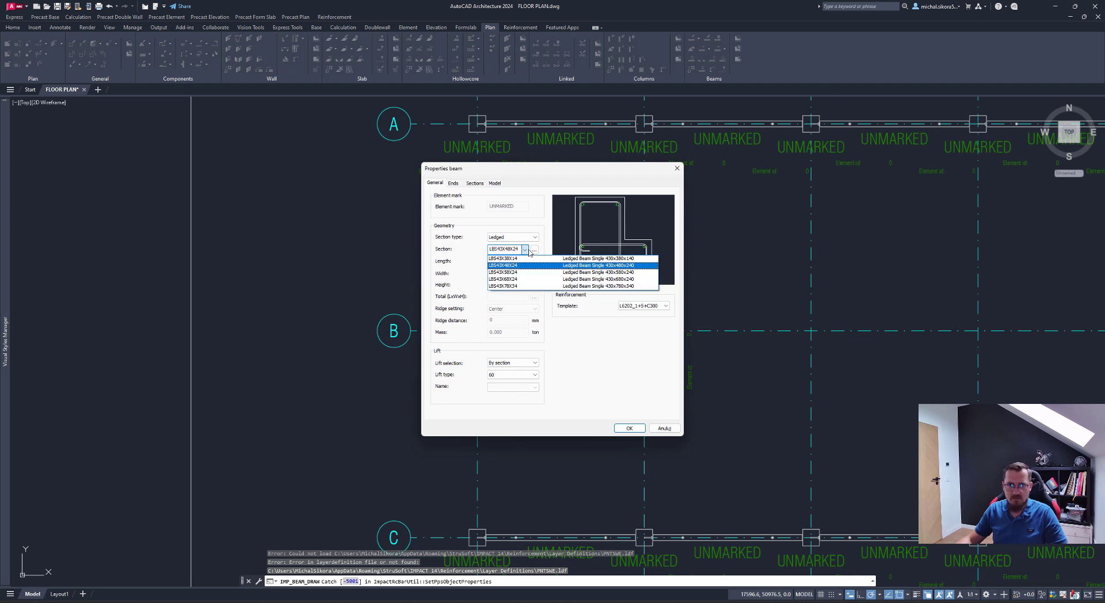
pyautogui.click(578, 279)
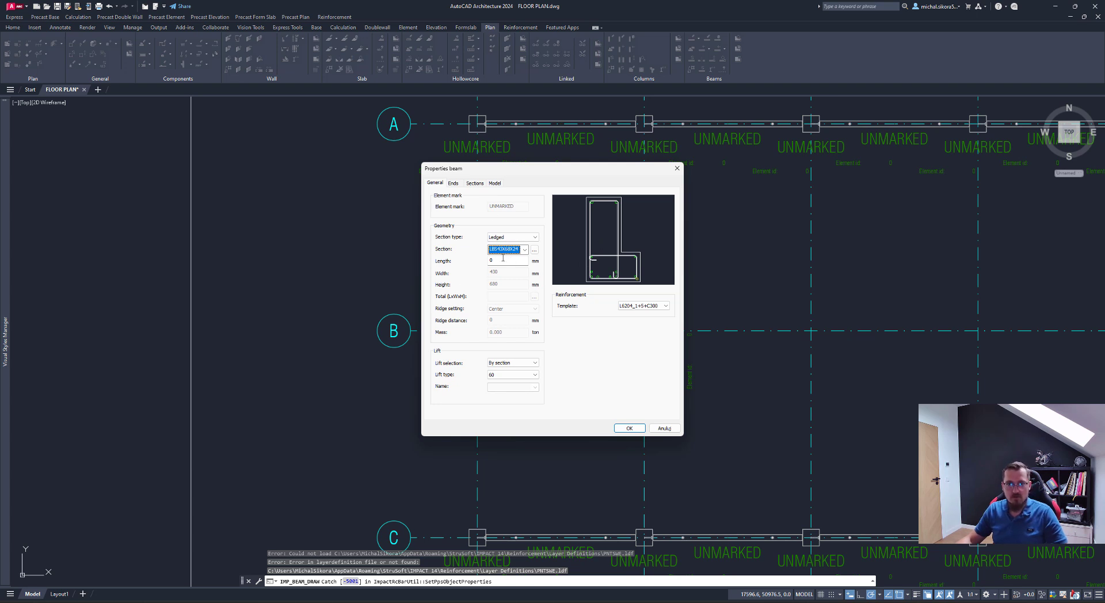
# - Set the ledged beam's elevation to 3000 mm, review its end and section settings, and accept the beam properties
pyautogui.click(495, 185)
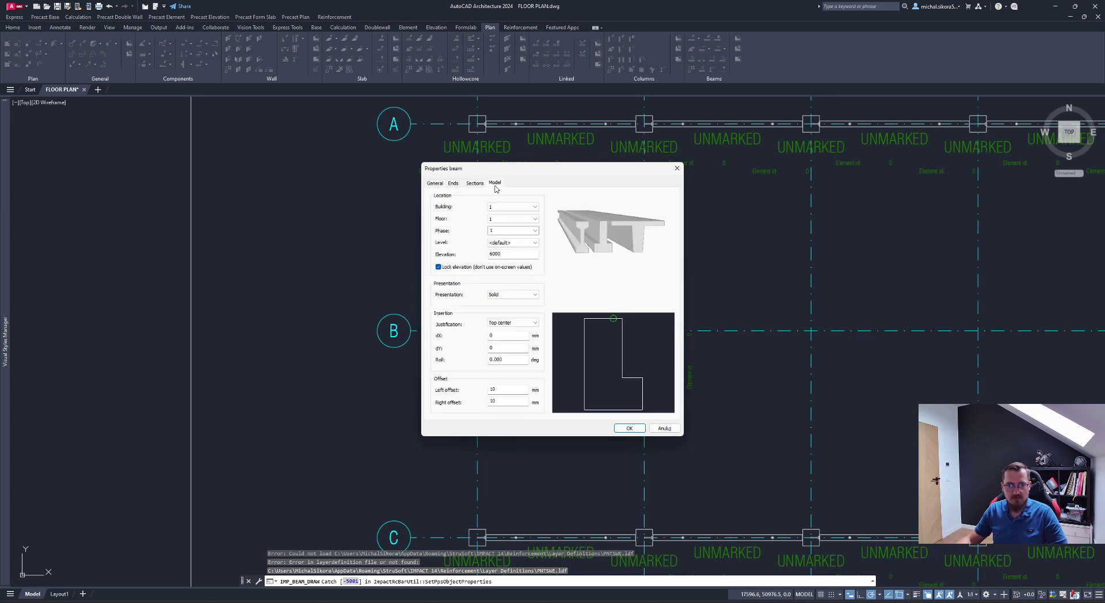
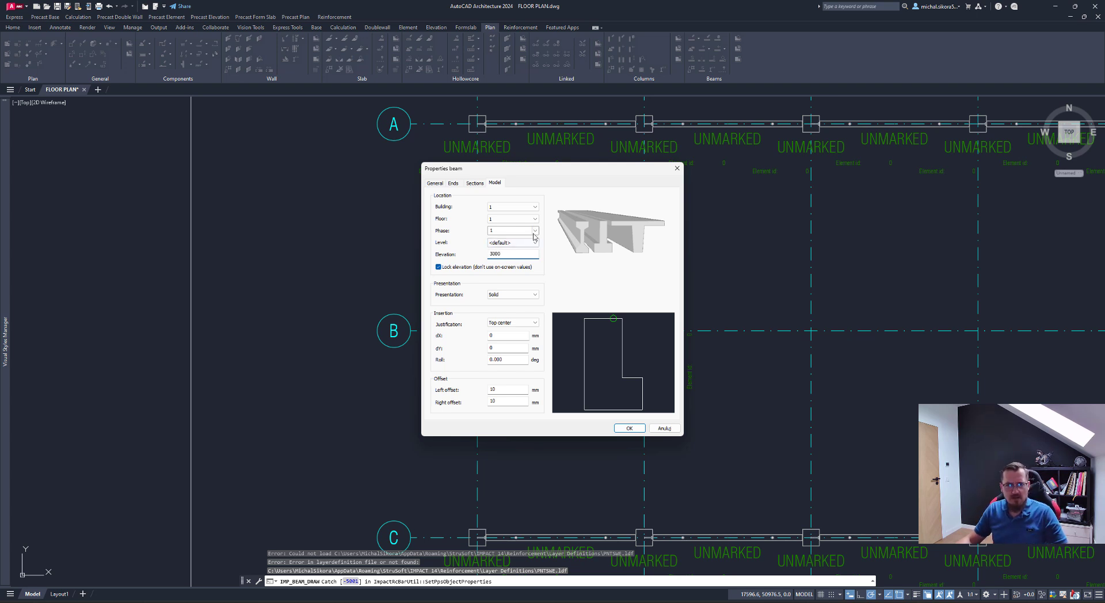
pyautogui.click(453, 183)
pyautogui.click(474, 183)
pyautogui.click(436, 183)
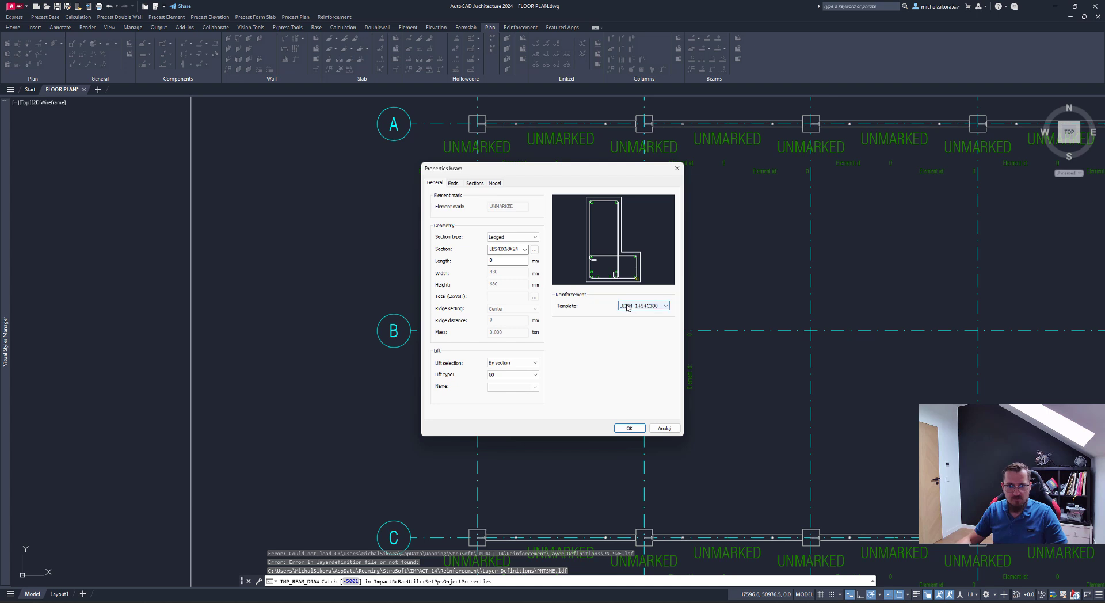
pyautogui.click(629, 429)
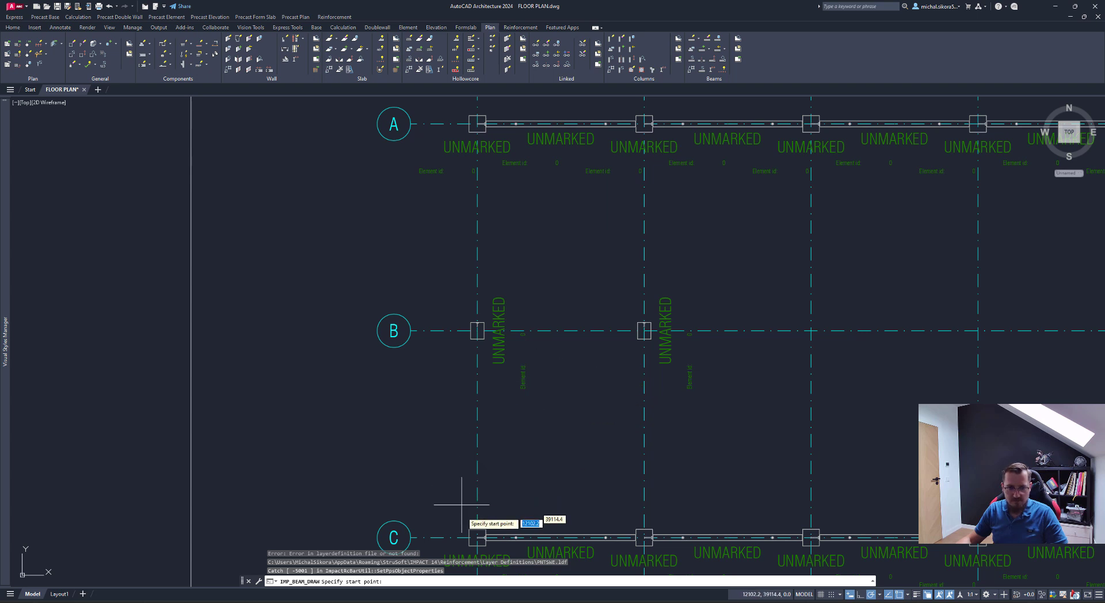
# - Place the ledged beam along axis 1 from the column at axis C to the facing side of the column at axis B
pyautogui.scroll(6, 477, 540)
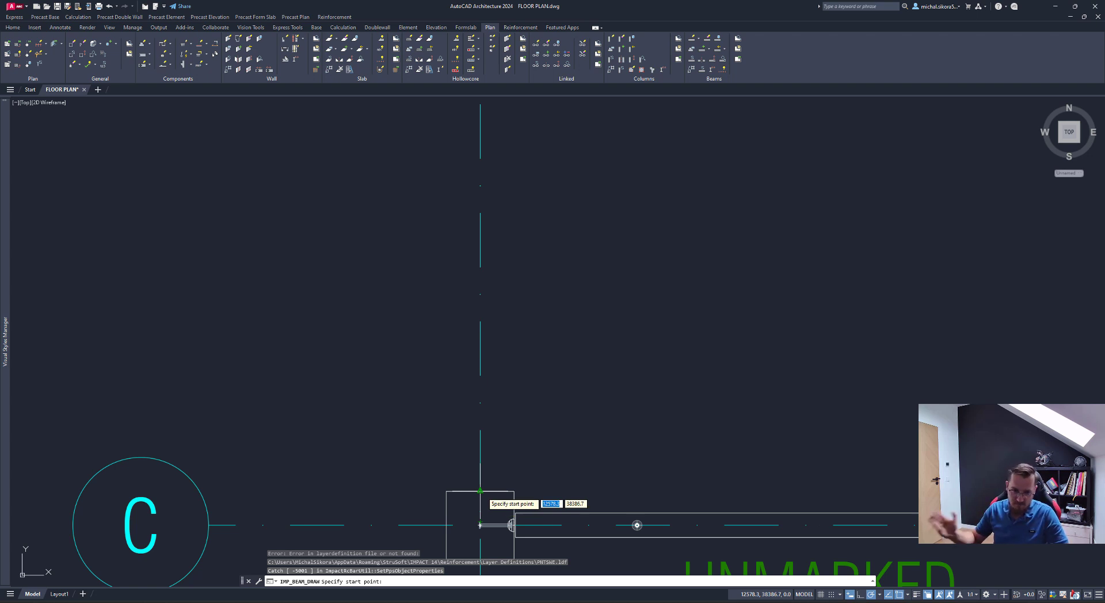
pyautogui.click(480, 525)
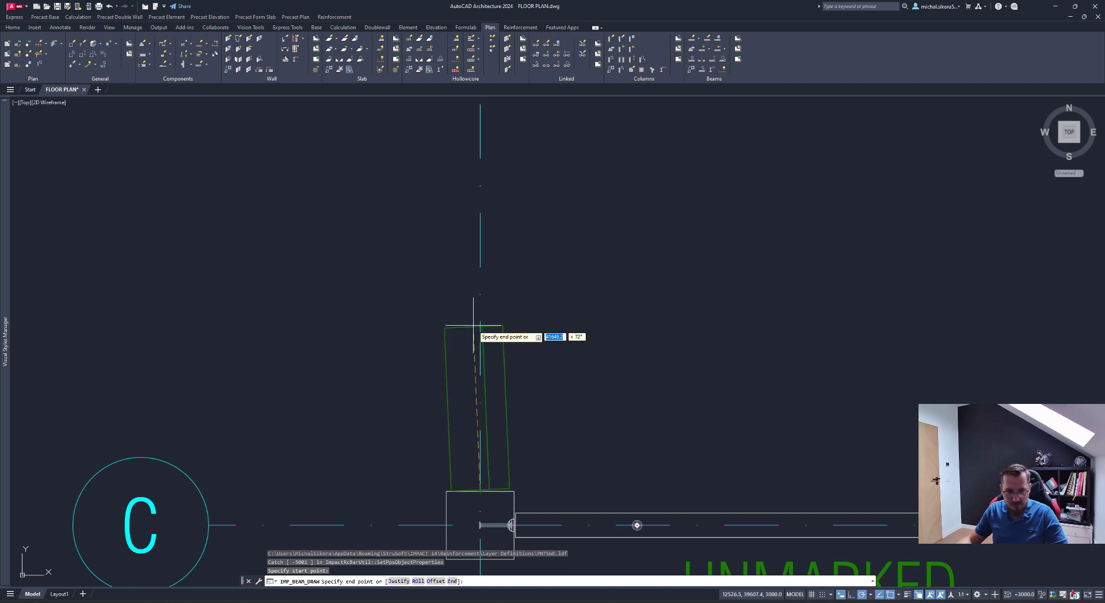
pyautogui.scroll(-4, 480, 321)
pyautogui.moveTo(492, 244); pyautogui.dragTo(449, 414, button='middle')
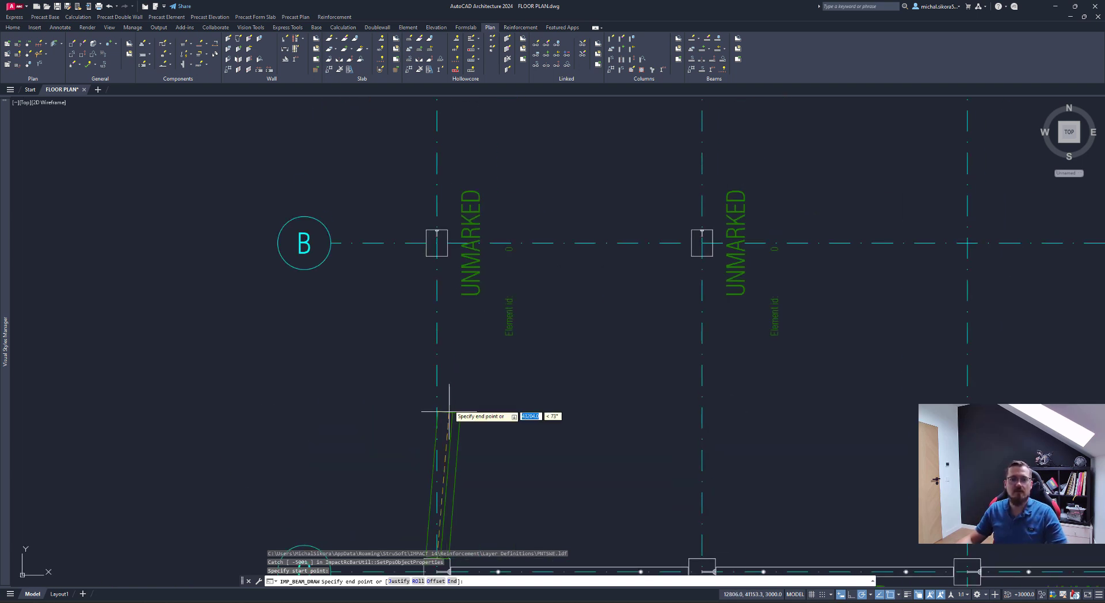
pyautogui.scroll(7, 431, 255)
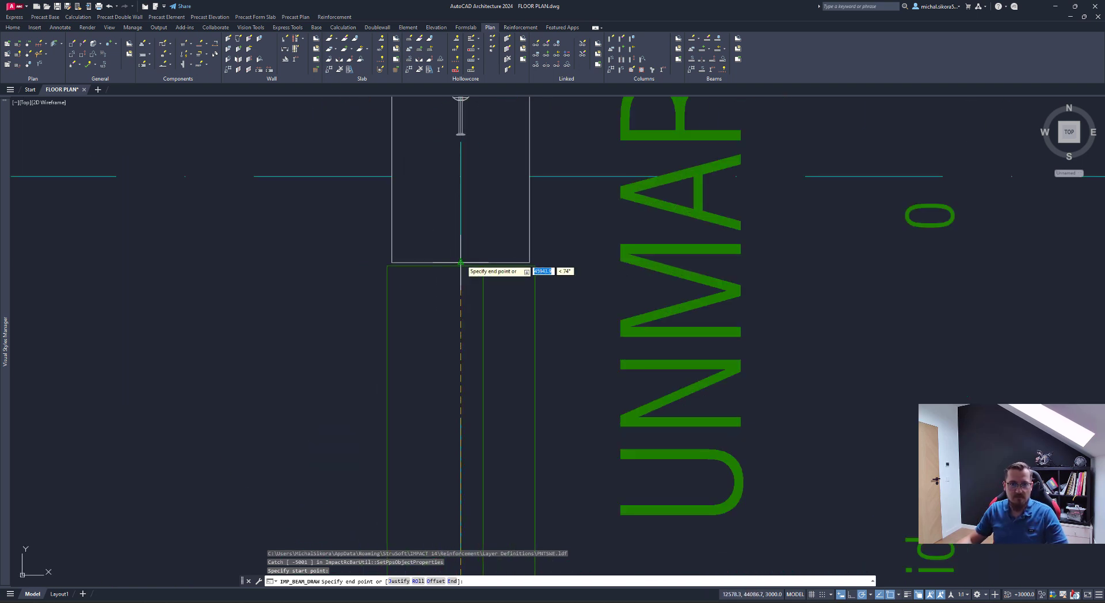
pyautogui.click(463, 266)
pyautogui.scroll(-2, 467, 266)
pyautogui.scroll(-3, 464, 267)
pyautogui.scroll(7, 461, 317)
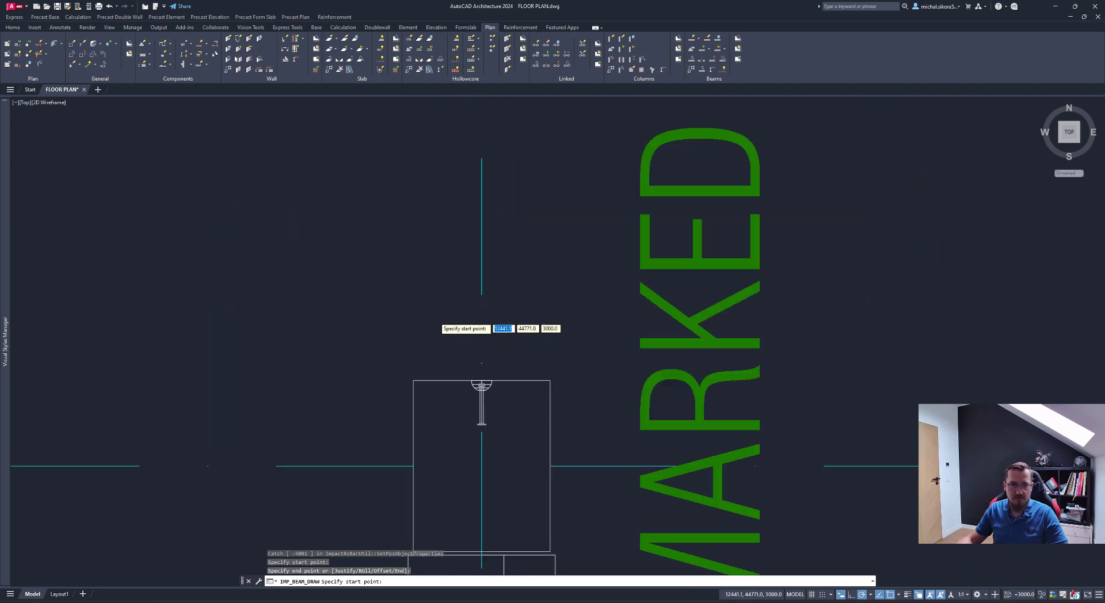
# - Place the ledged beam along axis 1 from the column at axis B to the facing side of the column at axis A
pyautogui.click(508, 418)
pyautogui.scroll(-3, 507, 423)
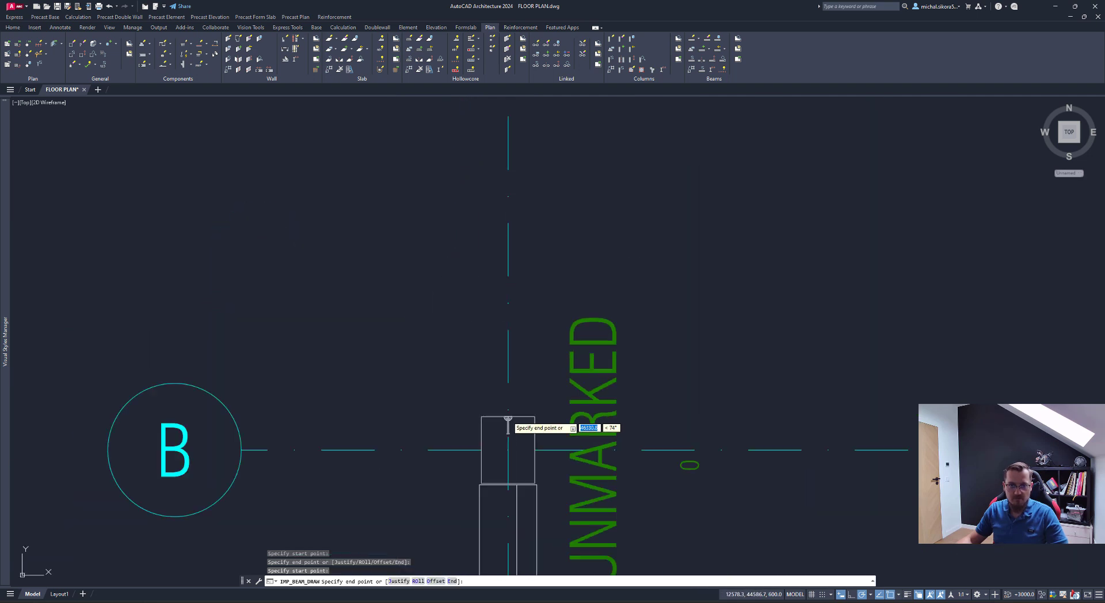
pyautogui.scroll(7, 492, 248)
pyautogui.scroll(-3, 469, 161)
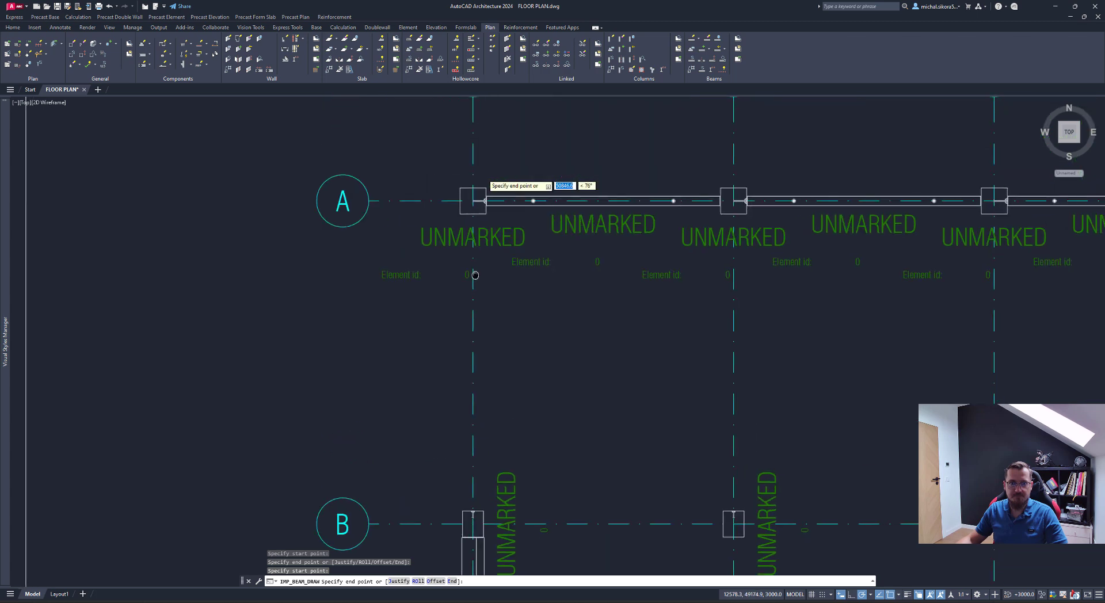
pyautogui.scroll(6, 469, 247)
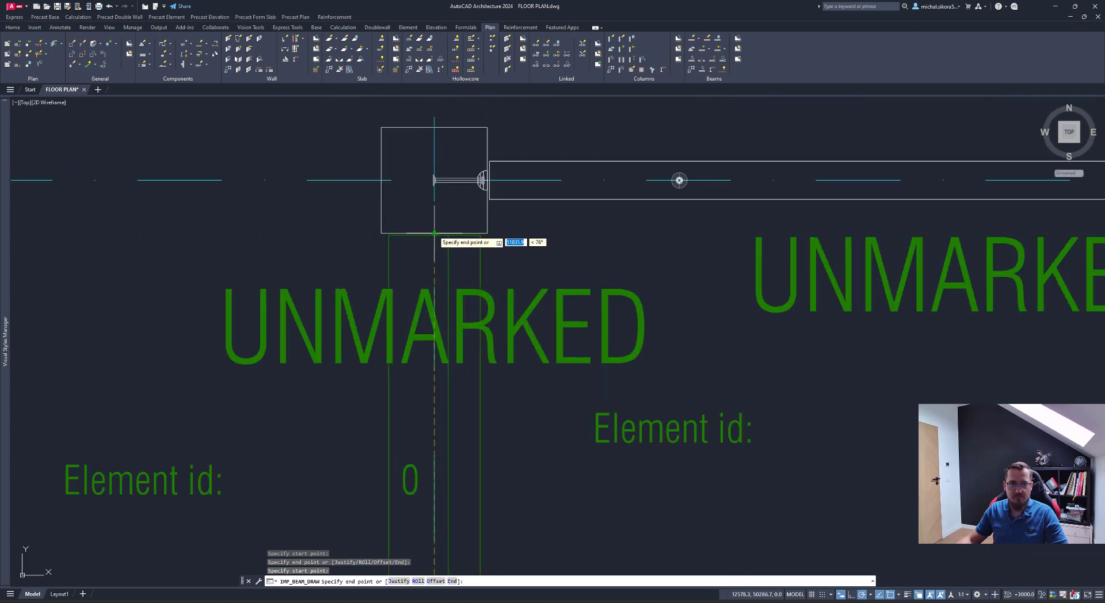
pyautogui.click(441, 235)
pyautogui.scroll(-3, 493, 247)
# - Place a ledged beam along axis 2 from the column at axis A to the facing side of the column at axis B
pyautogui.moveTo(738, 328); pyautogui.dragTo(580, 293, button='middle')
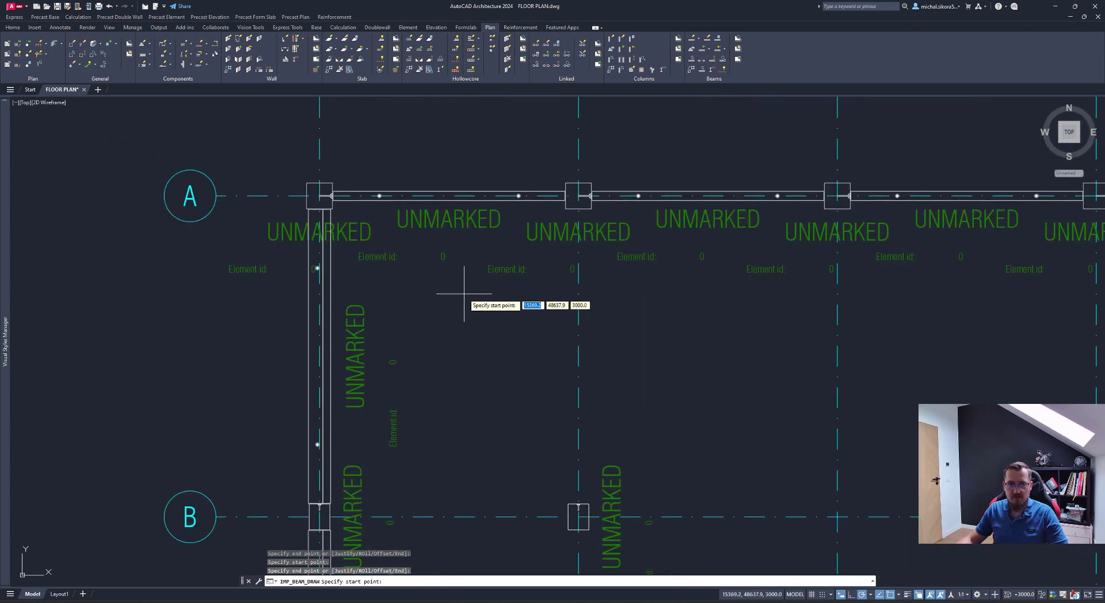
pyautogui.scroll(4, 578, 211)
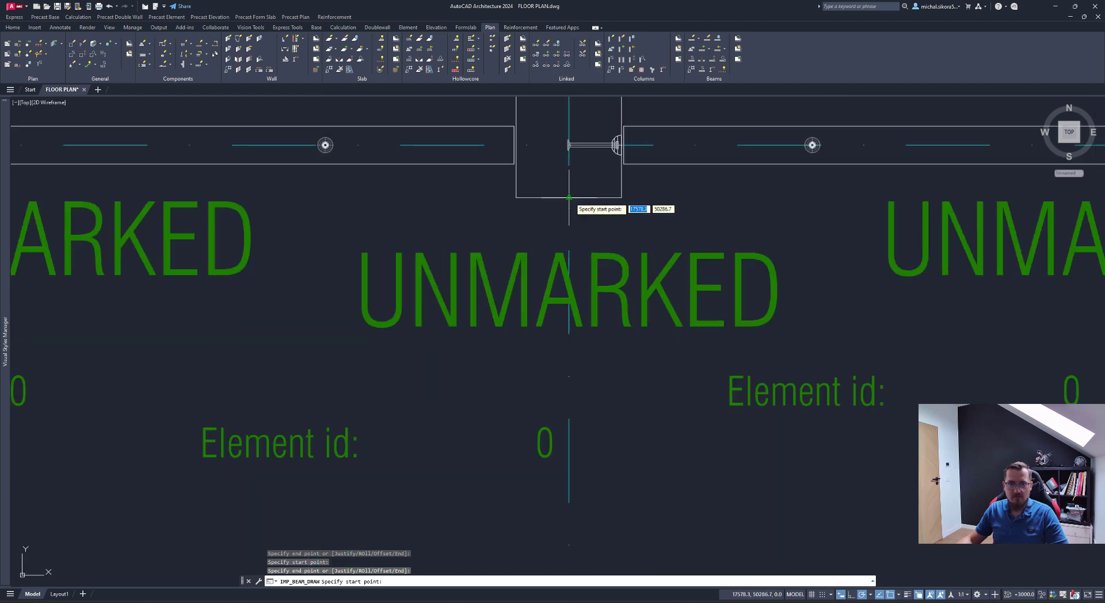
pyautogui.click(573, 170)
pyautogui.scroll(-4, 570, 178)
pyautogui.moveTo(575, 398); pyautogui.dragTo(569, 230, button='middle')
pyautogui.scroll(8, 565, 441)
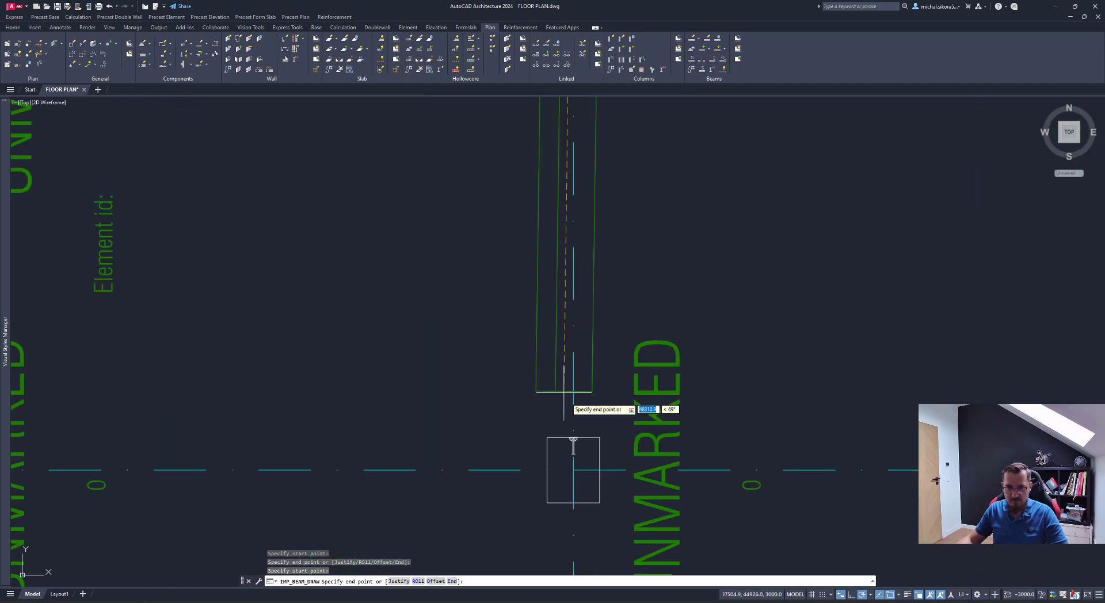
pyautogui.scroll(3, 563, 443)
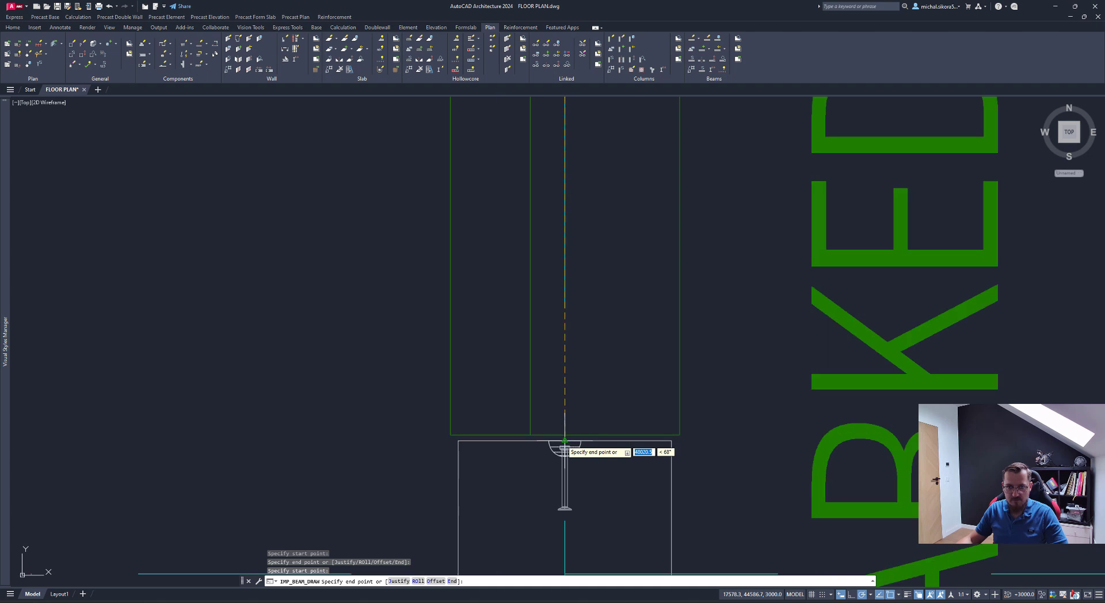
pyautogui.click(563, 442)
# - Place a ledged beam along axis 2 from the column at axis B to the column at axis C and end the beam command
pyautogui.scroll(-8, 561, 445)
pyautogui.scroll(7, 554, 446)
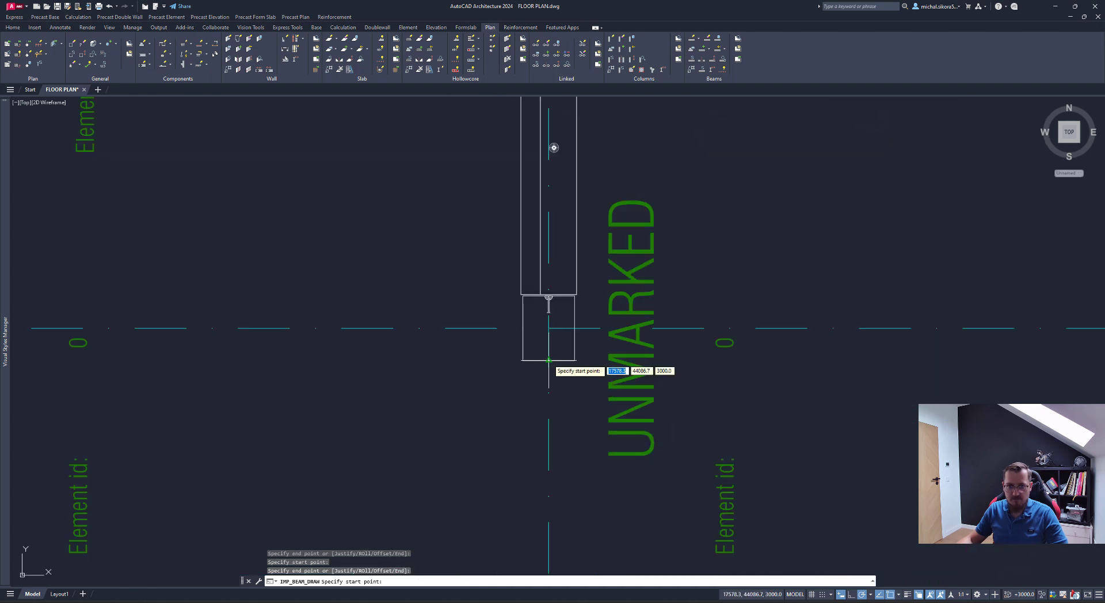
pyautogui.click(548, 361)
pyautogui.scroll(-7, 548, 361)
pyautogui.moveTo(549, 431); pyautogui.dragTo(535, 277, button='middle')
pyautogui.scroll(4, 534, 277)
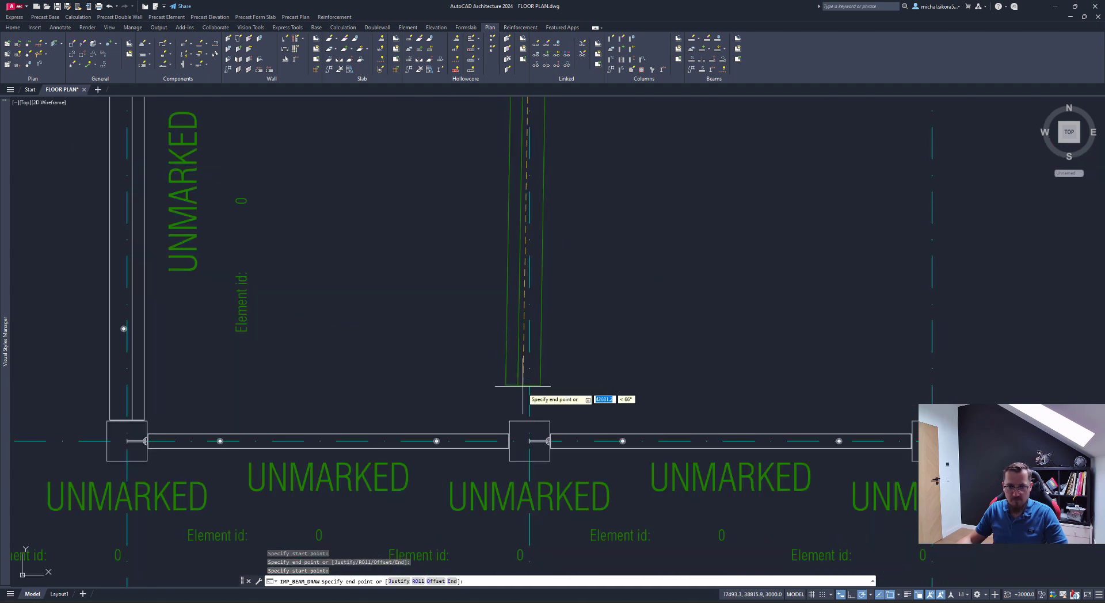
pyautogui.click(530, 421)
pyautogui.press('Escape')
# - Examine the ledged beams along axes 1 and 2 and their ends at the columns in the SW Isometric view
pyautogui.scroll(-10, 629, 279)
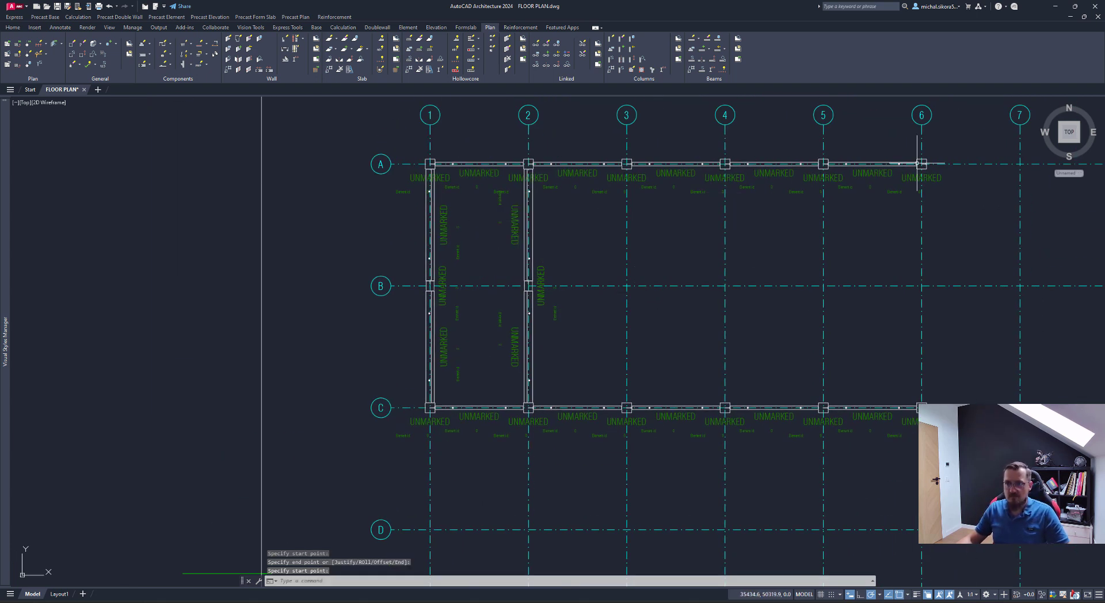
pyautogui.click(1060, 141)
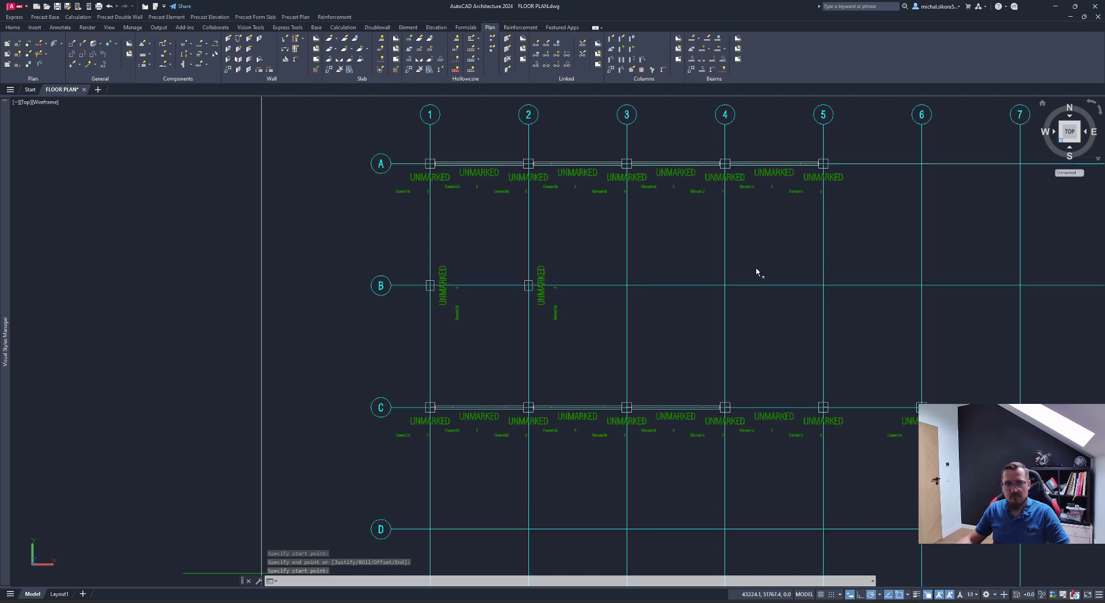
pyautogui.scroll(10, 458, 384)
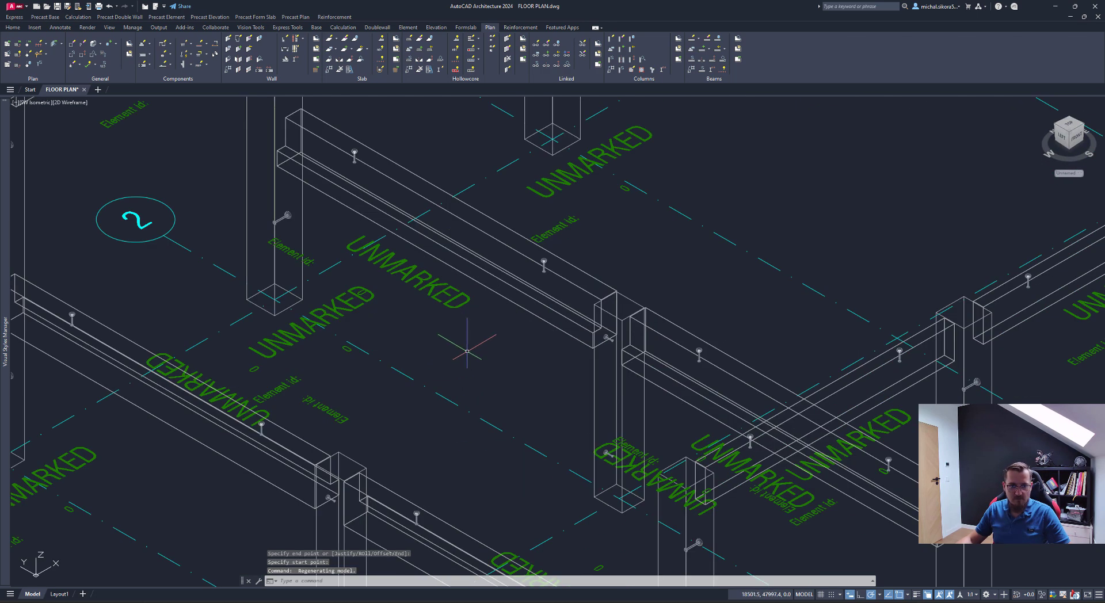
pyautogui.scroll(5, 592, 330)
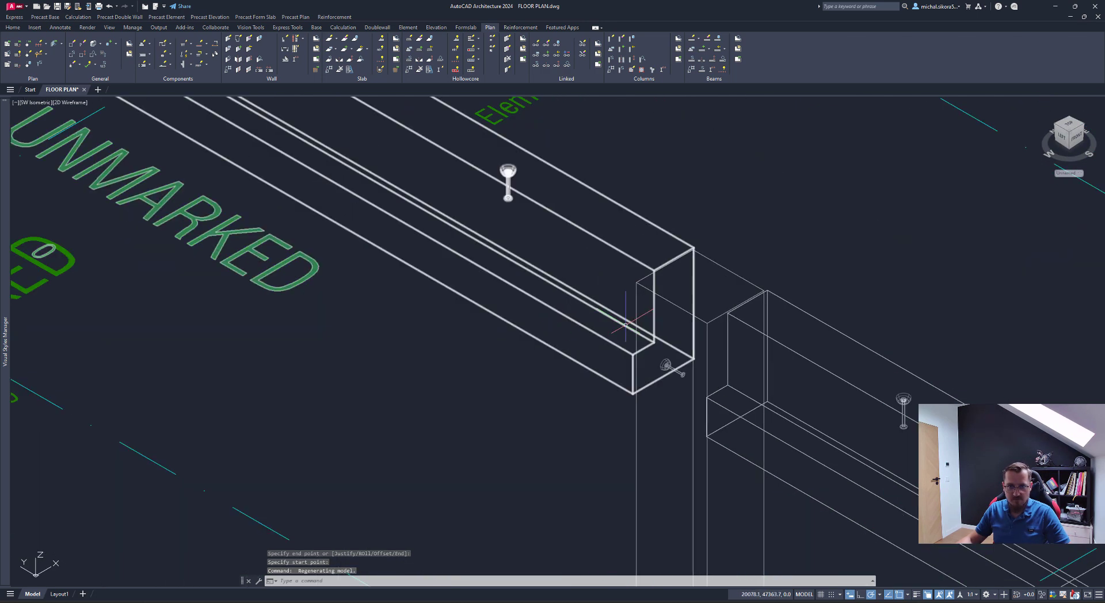
pyautogui.scroll(-5, 626, 326)
pyautogui.scroll(5, 639, 342)
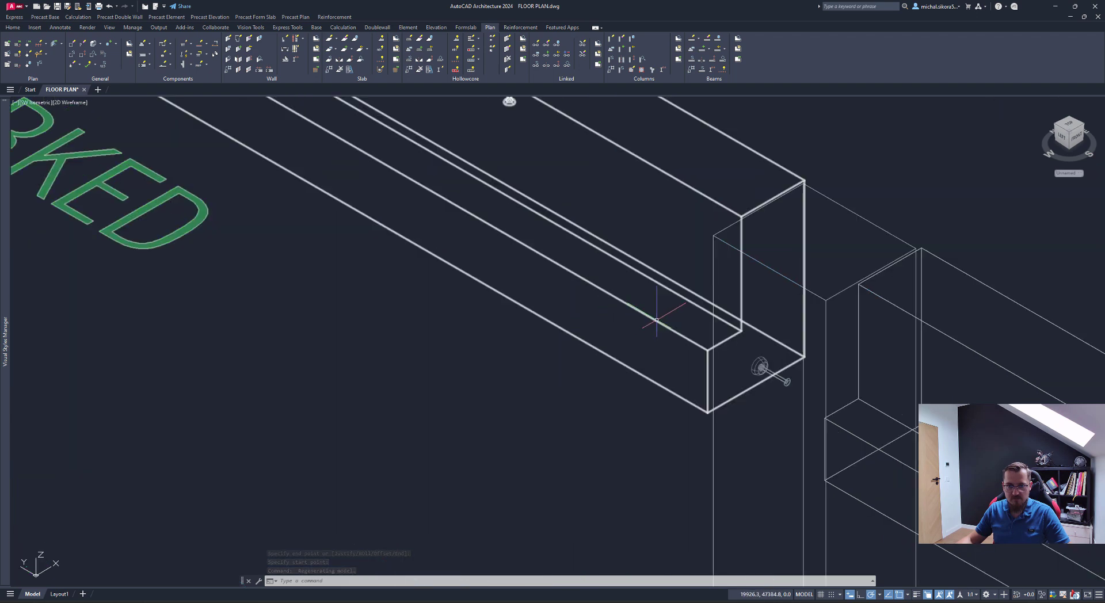
pyautogui.scroll(-5, 656, 320)
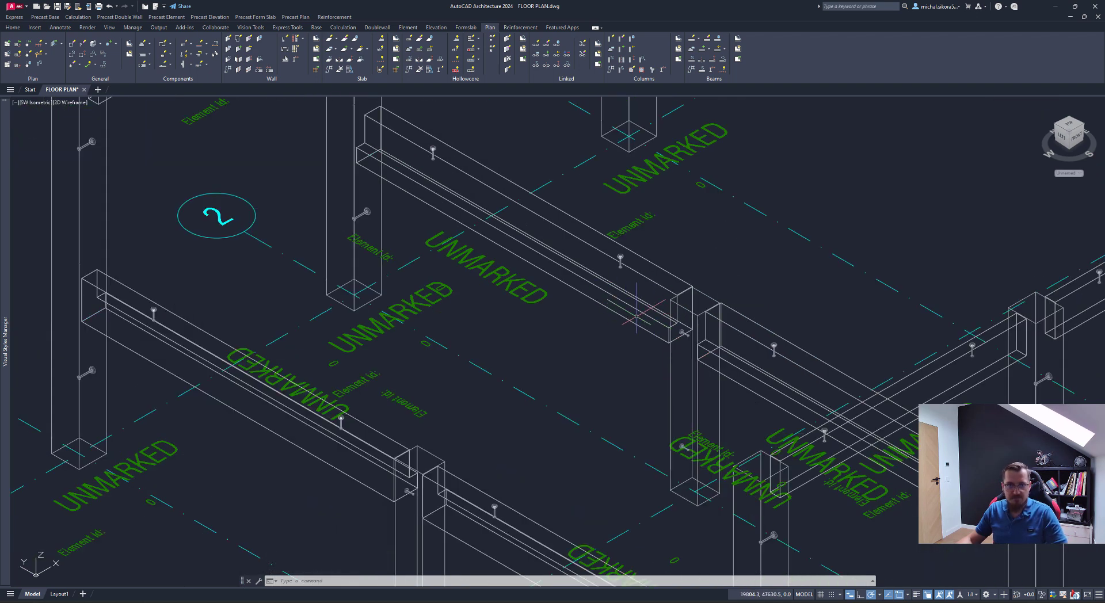
pyautogui.scroll(-5, 637, 316)
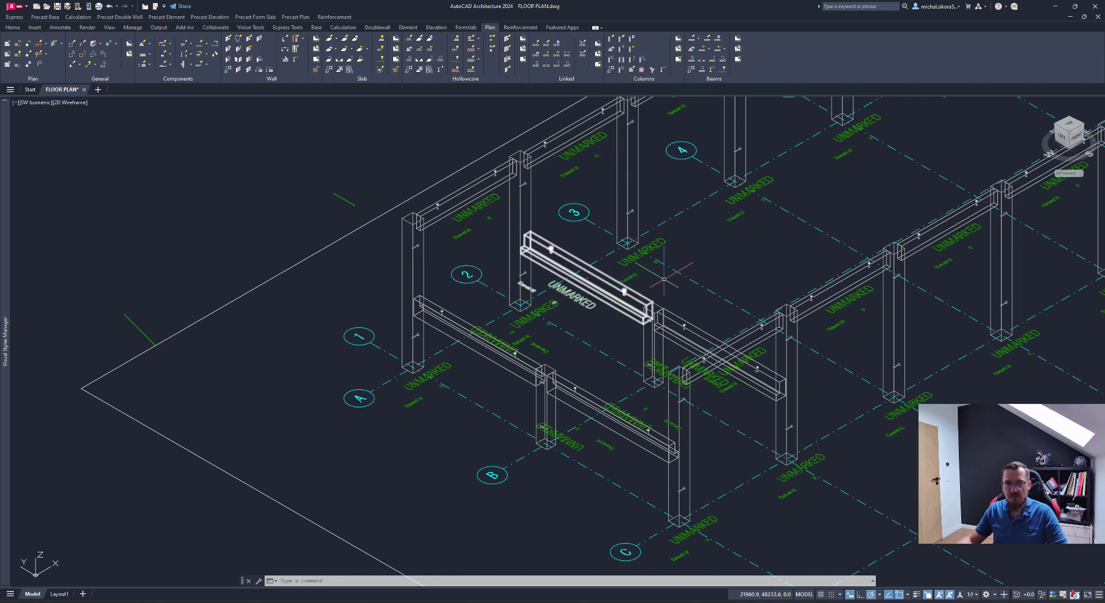
pyautogui.moveTo(731, 239); pyautogui.dragTo(607, 282, button='middle')
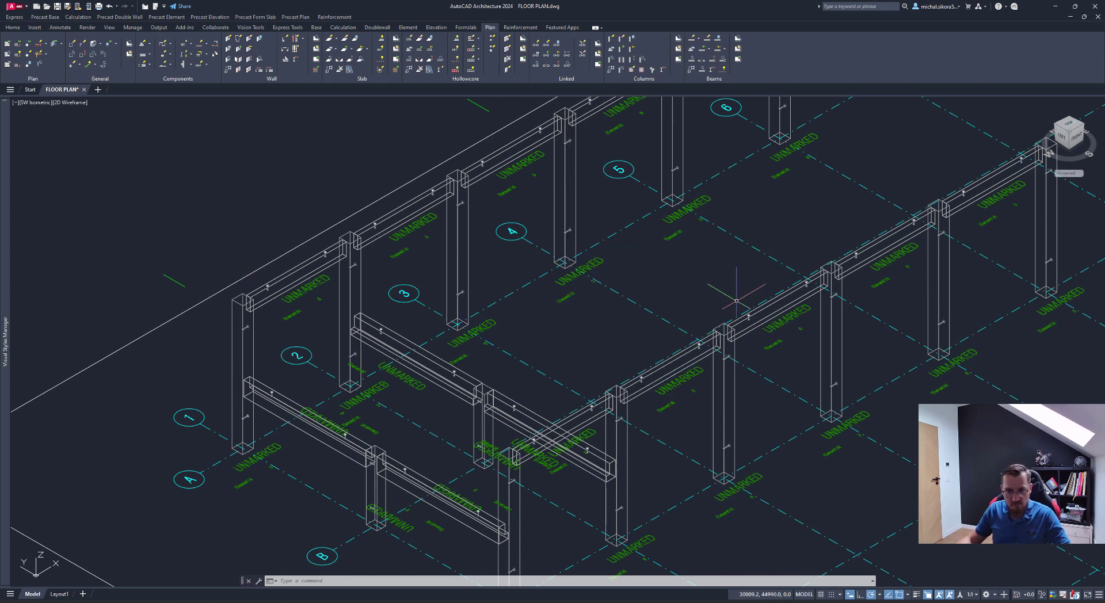
pyautogui.moveTo(699, 312); pyautogui.dragTo(662, 267, button='middle')
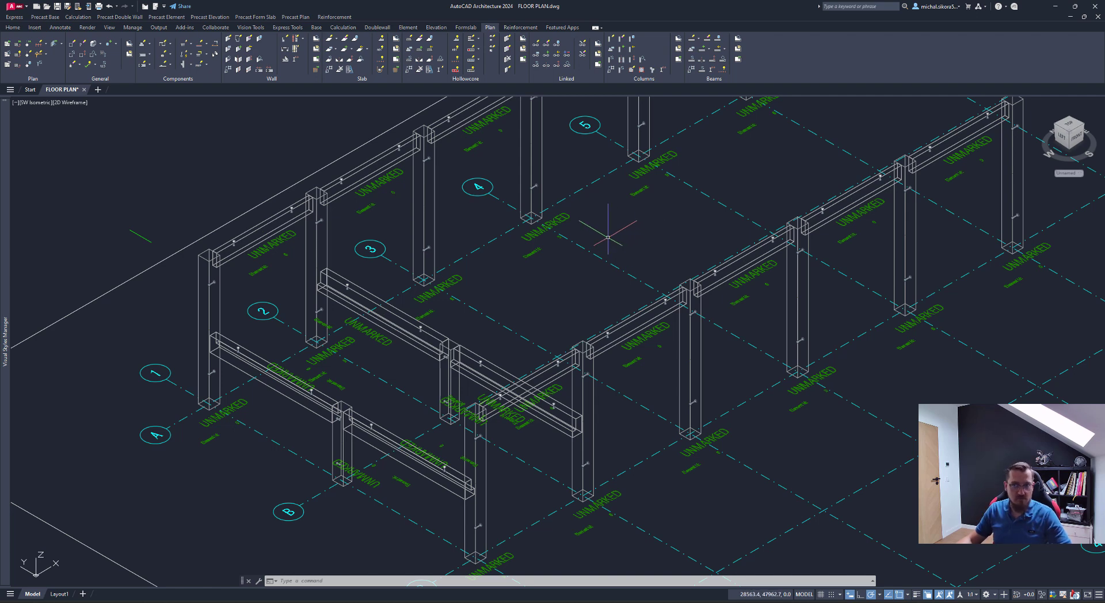
# - In the Top view, start drawing corbels from elements and select all columns and beams from axes 1 to 6 and A to C
pyautogui.click(1070, 128)
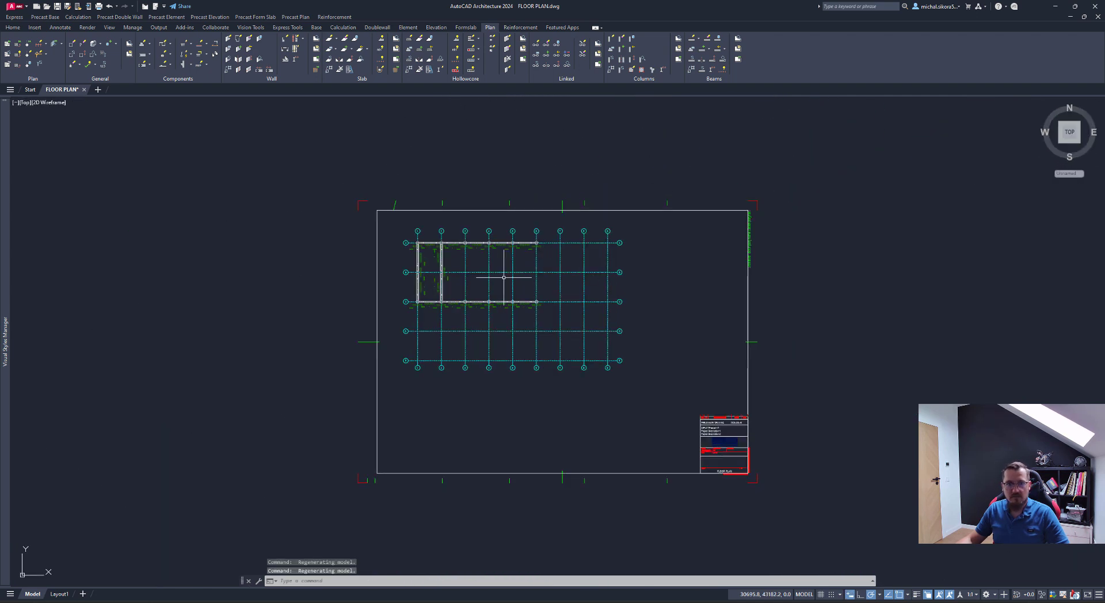
pyautogui.scroll(6, 403, 254)
pyautogui.moveTo(771, 243); pyautogui.dragTo(663, 262, button='middle')
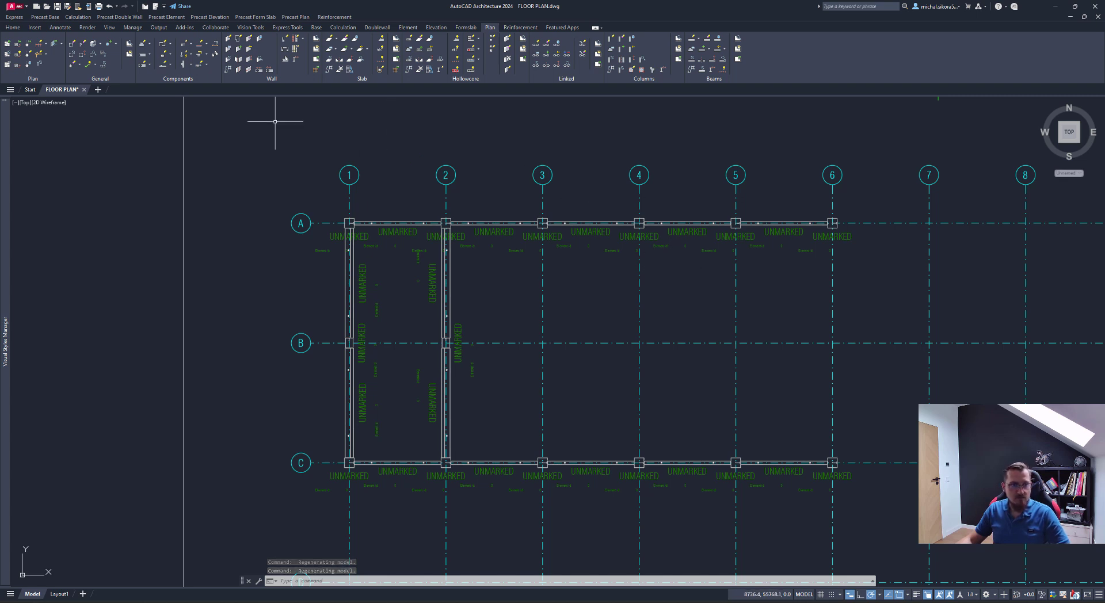
pyautogui.click(190, 66)
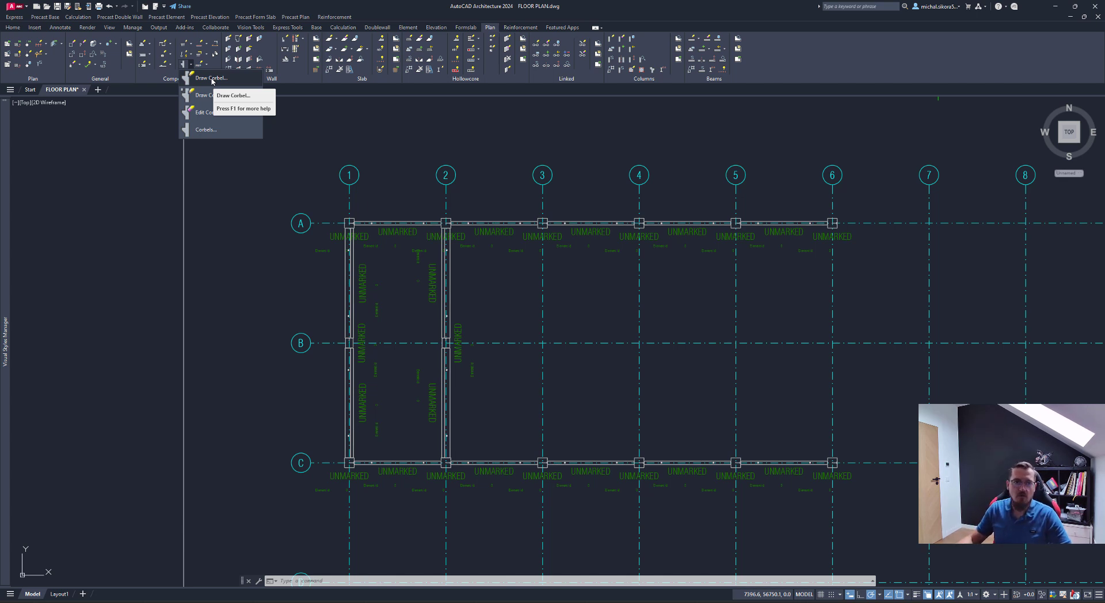
pyautogui.click(209, 100)
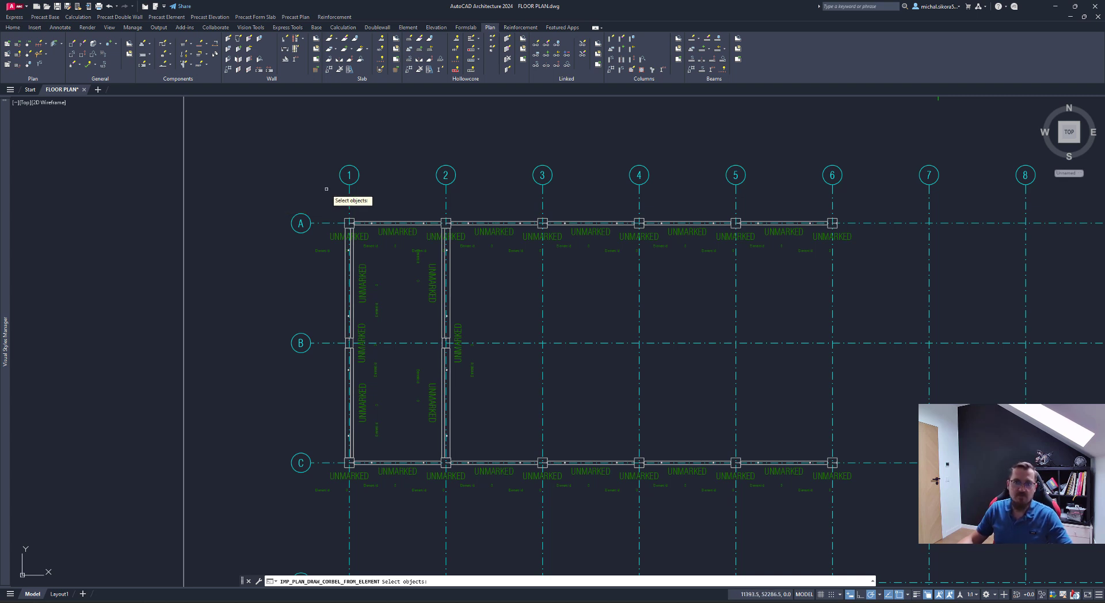
pyautogui.click(858, 213)
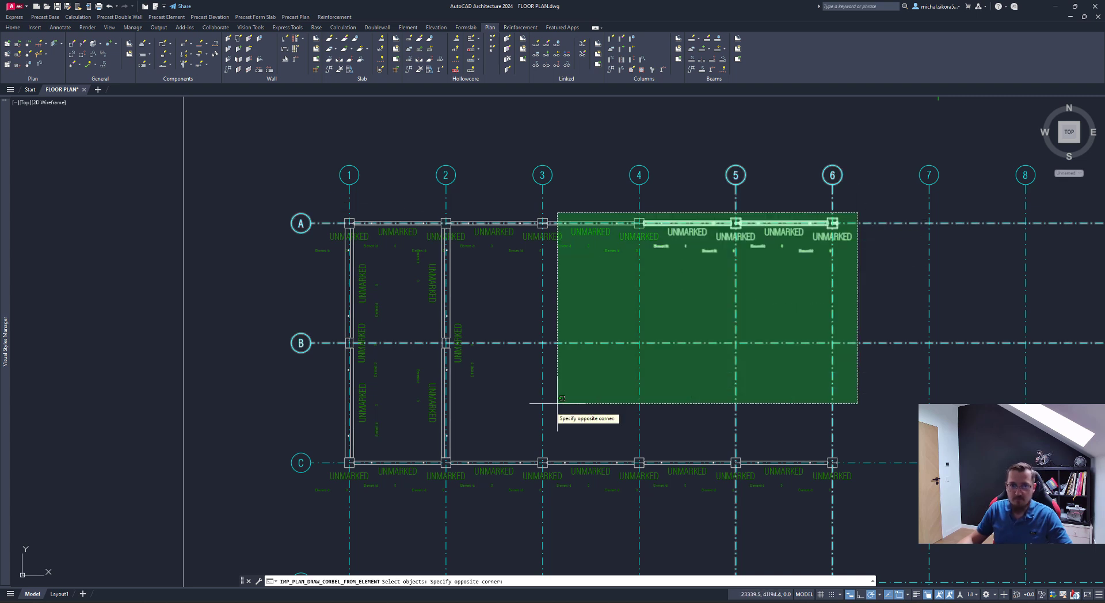
pyautogui.click(337, 485)
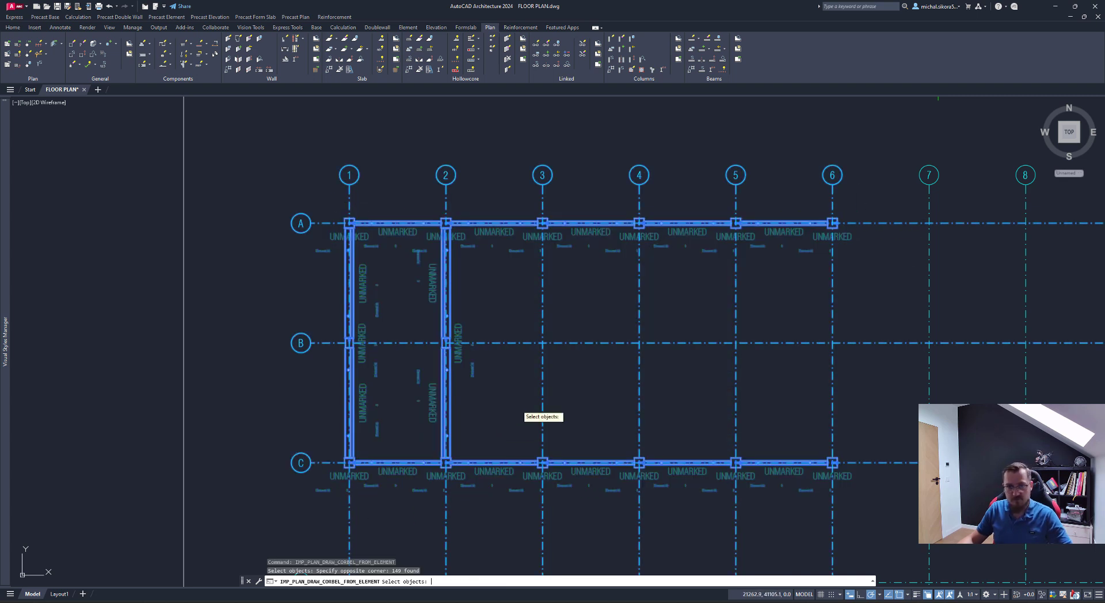
pyautogui.press('Return')
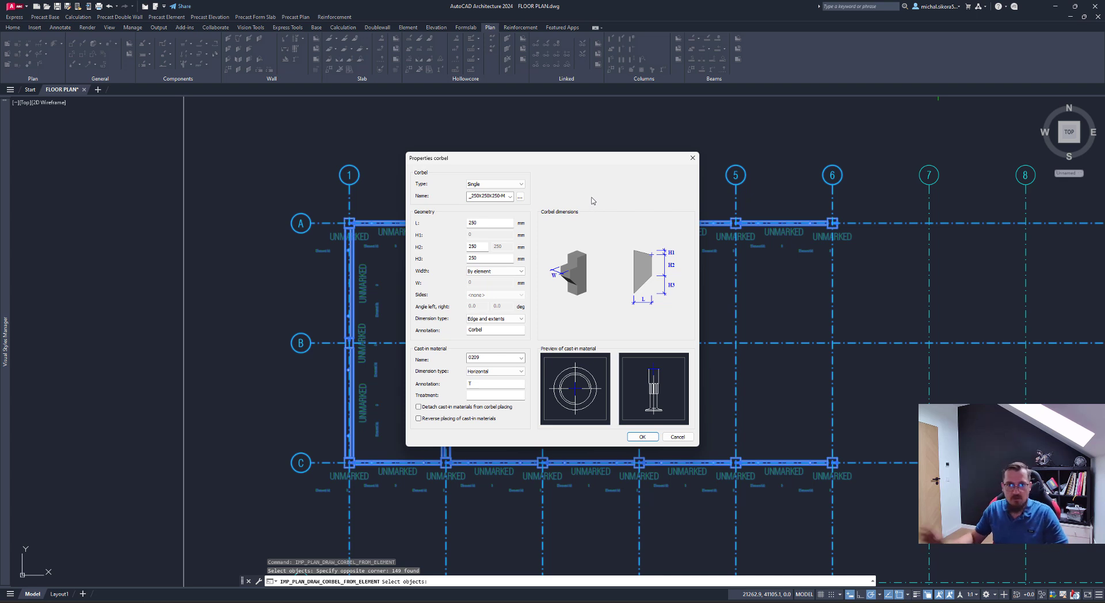
# - Review the corbel's name and type choices and its L, H2 and H3 dimensions
pyautogui.click(510, 198)
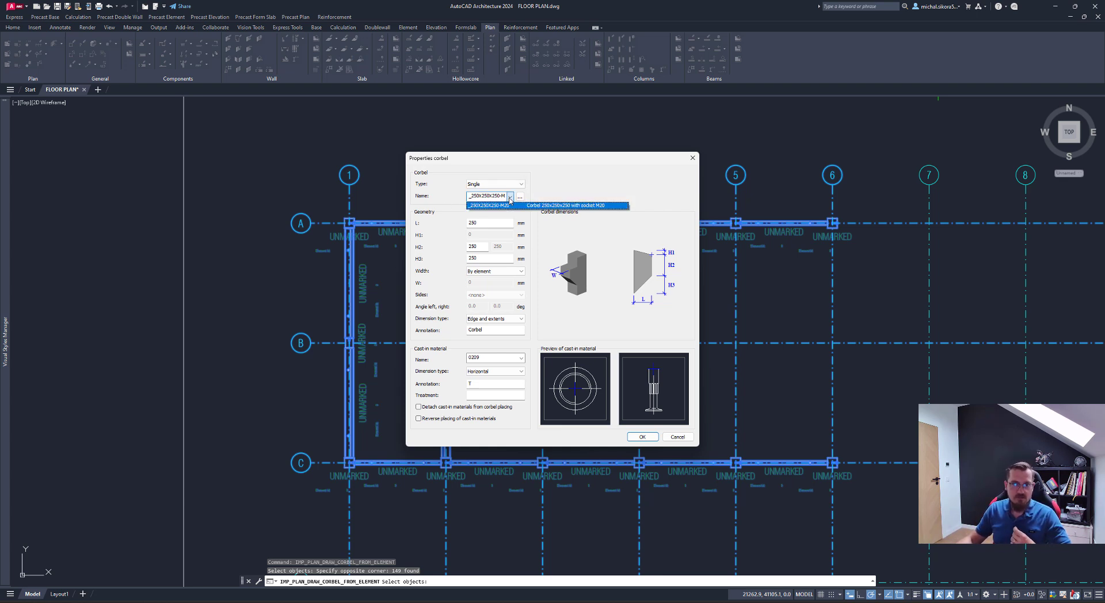
pyautogui.click(572, 194)
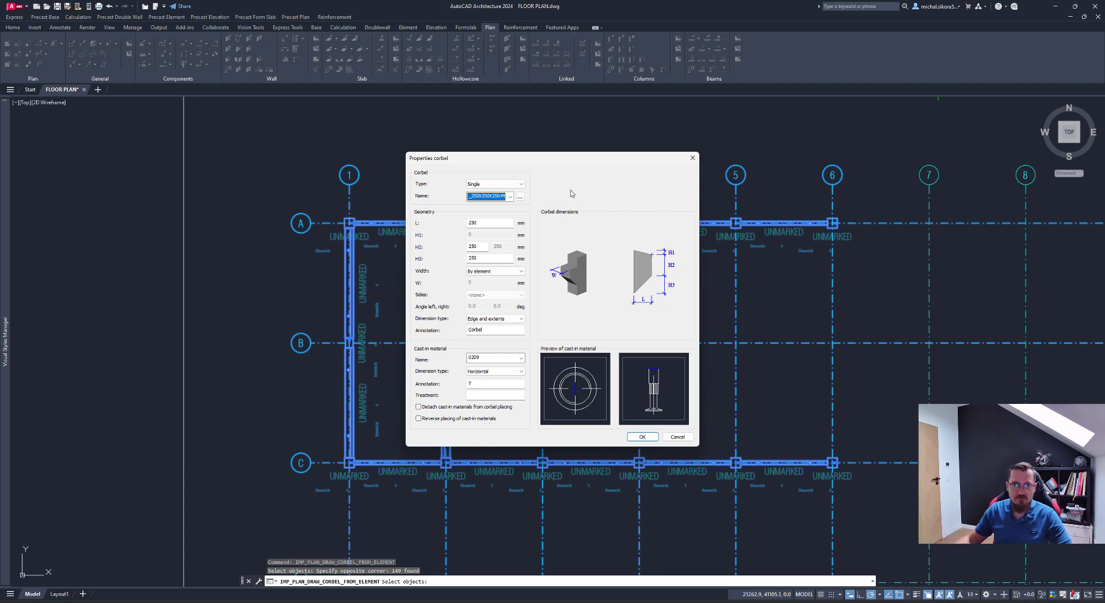
pyautogui.click(521, 185)
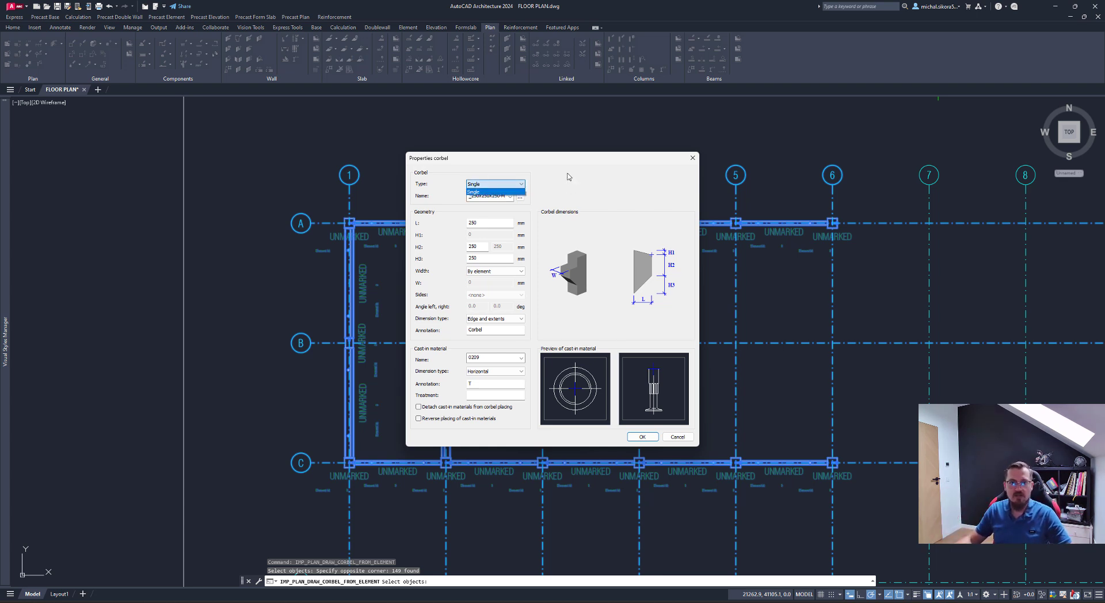
pyautogui.click(572, 172)
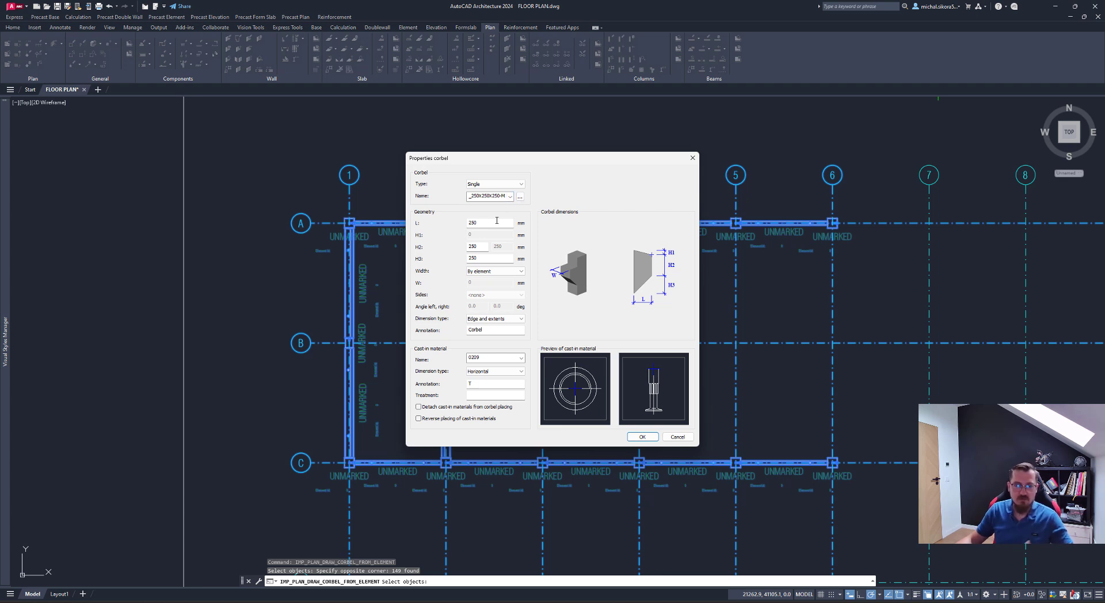
pyautogui.doubleClick(486, 222)
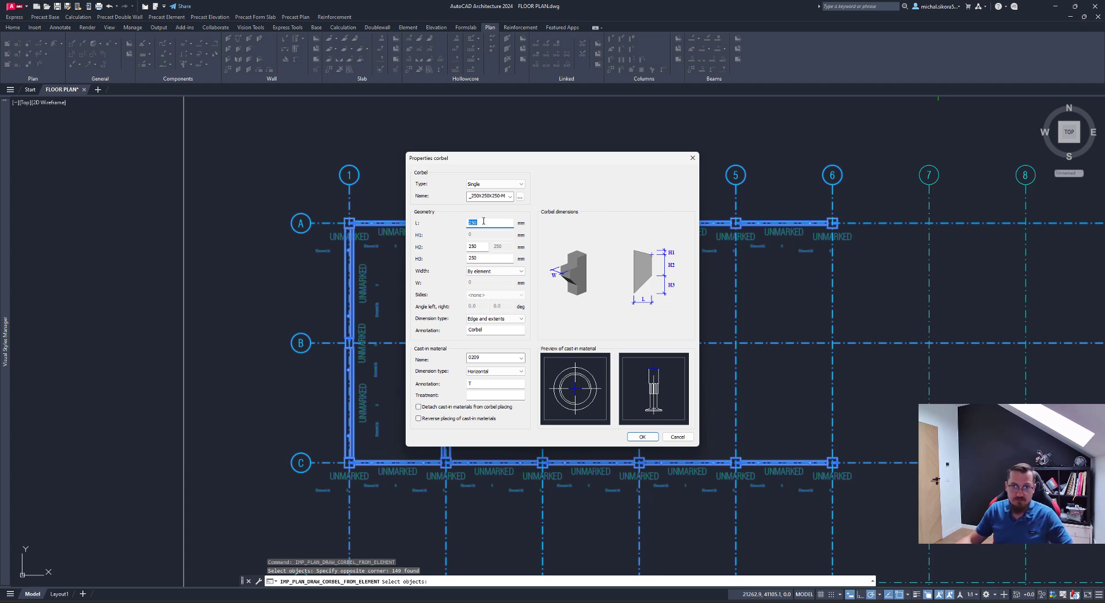
pyautogui.doubleClick(479, 246)
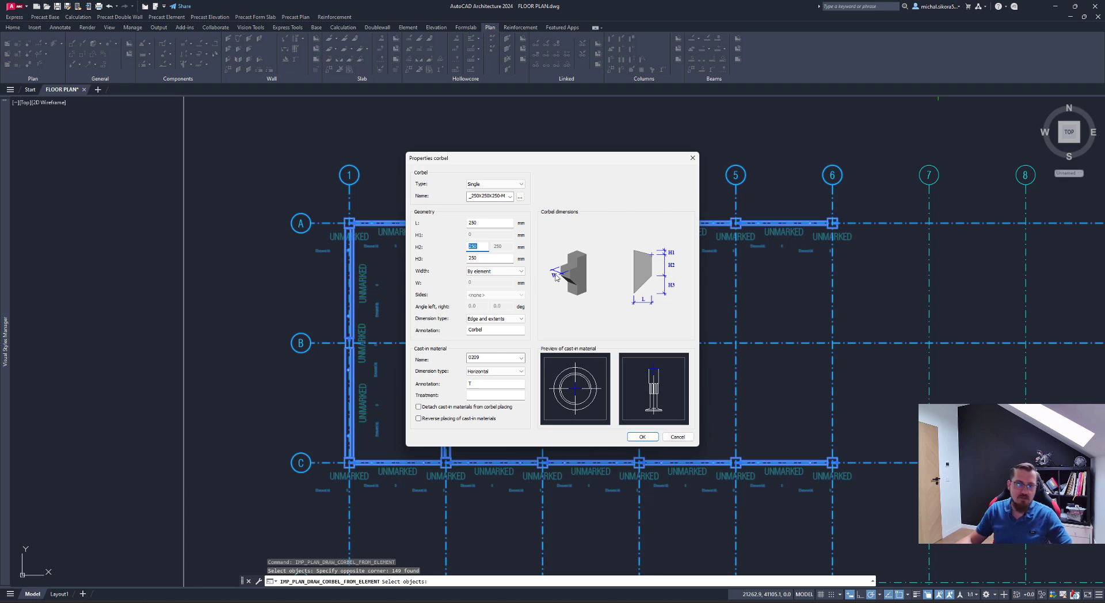
pyautogui.doubleClick(477, 257)
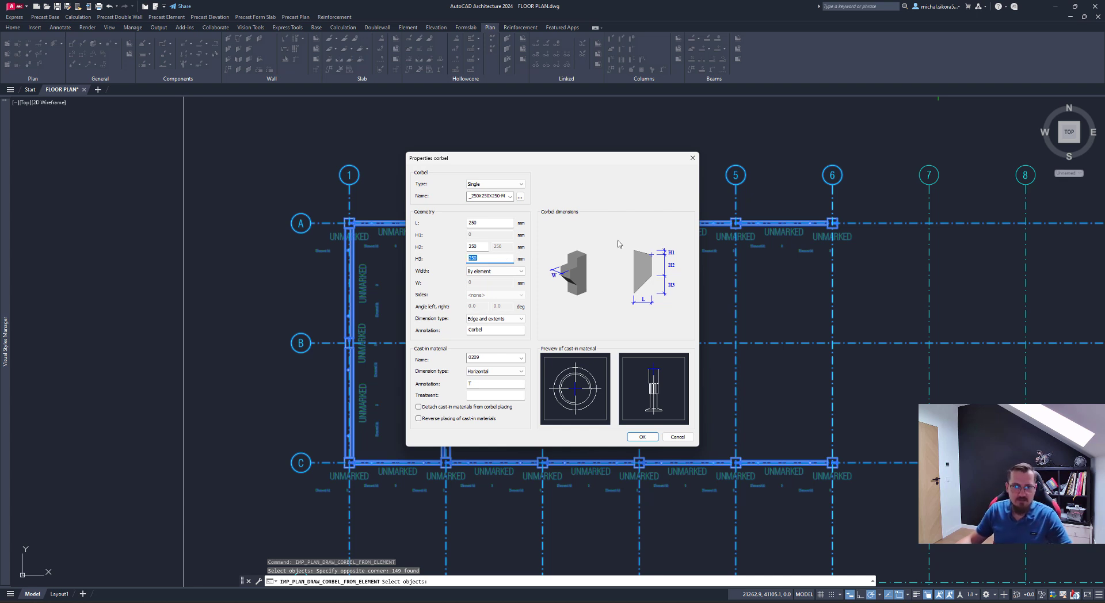
# - Review the corbel's width options, trying Fixed and returning the width to By element
pyautogui.click(499, 272)
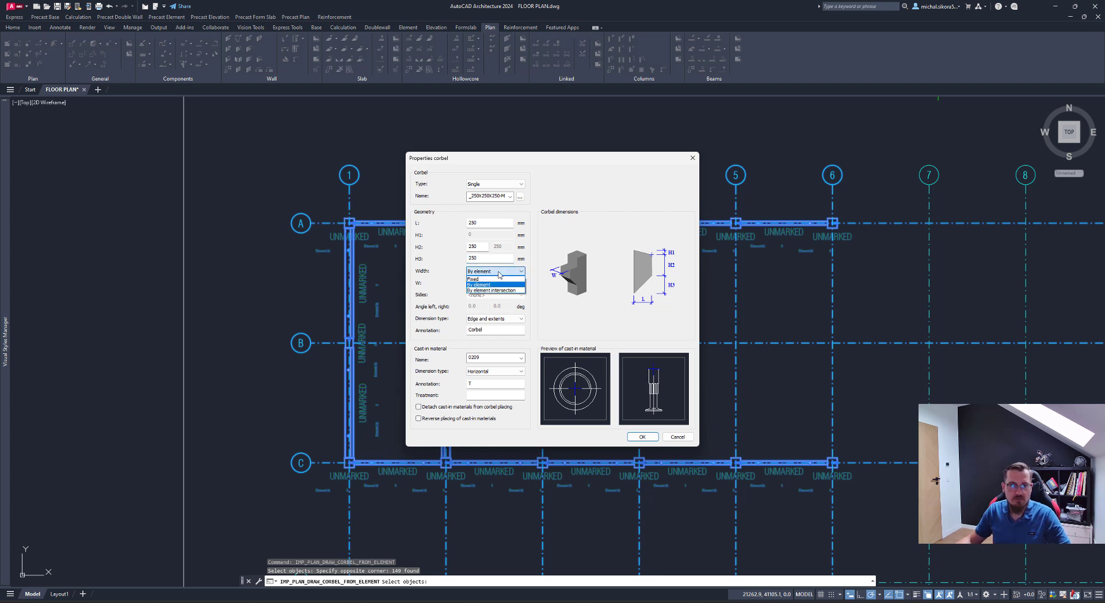
pyautogui.click(481, 279)
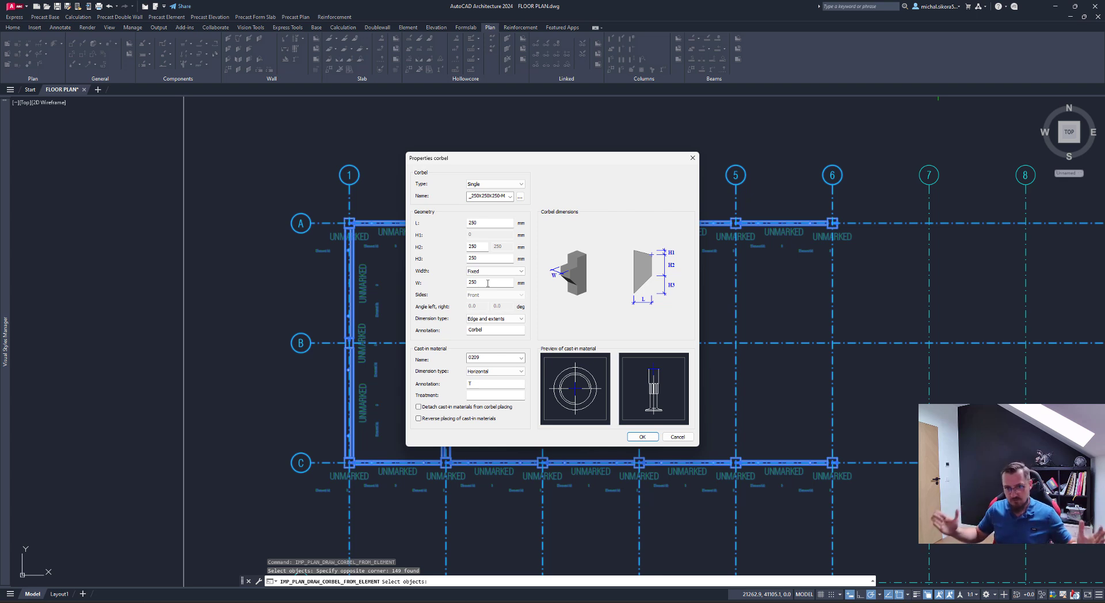
pyautogui.click(518, 271)
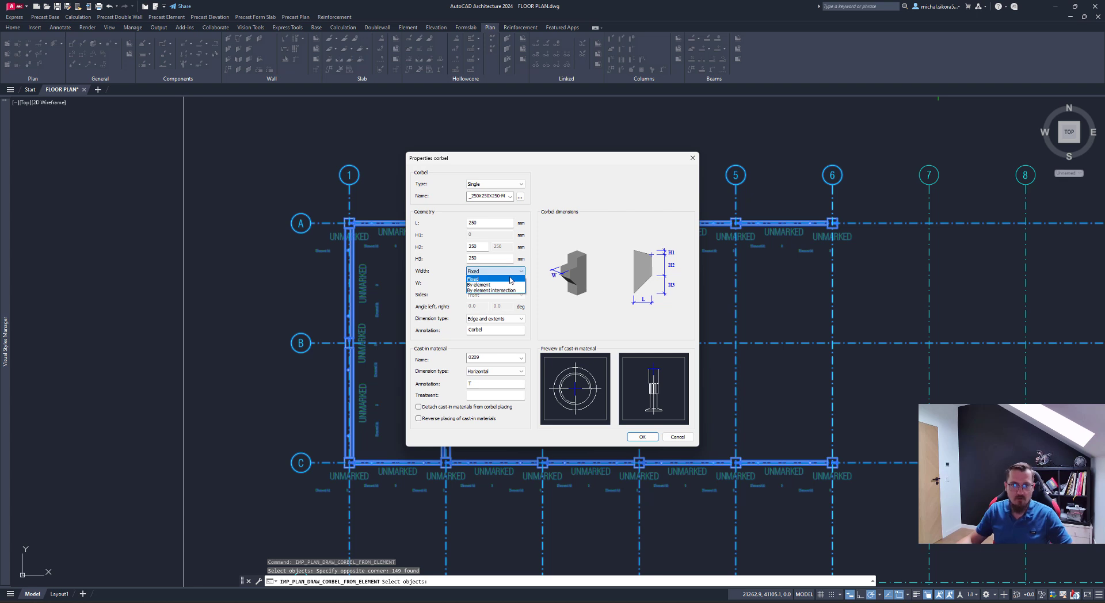
pyautogui.click(504, 285)
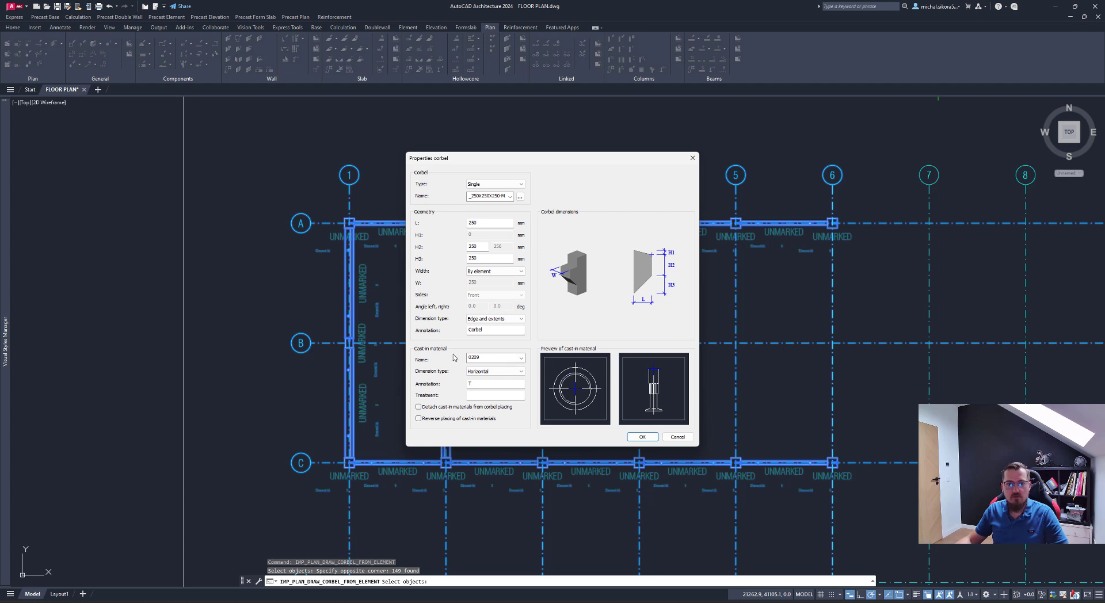
# - Keep cast-in material 0209 and create the corbels with a 10 mm gap between corbel and element
pyautogui.click(522, 360)
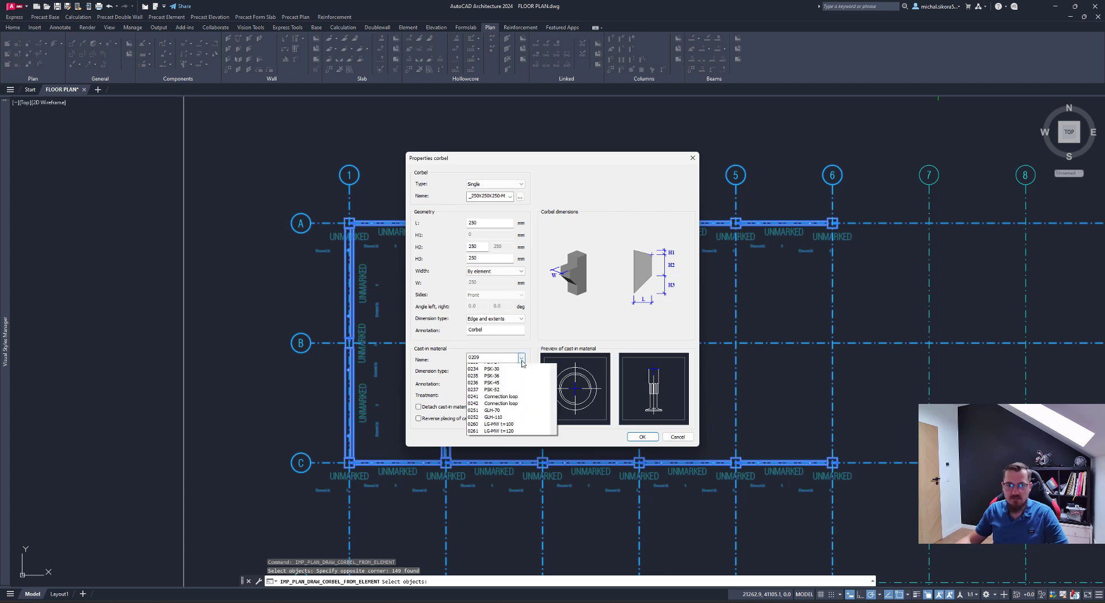
pyautogui.click(522, 361)
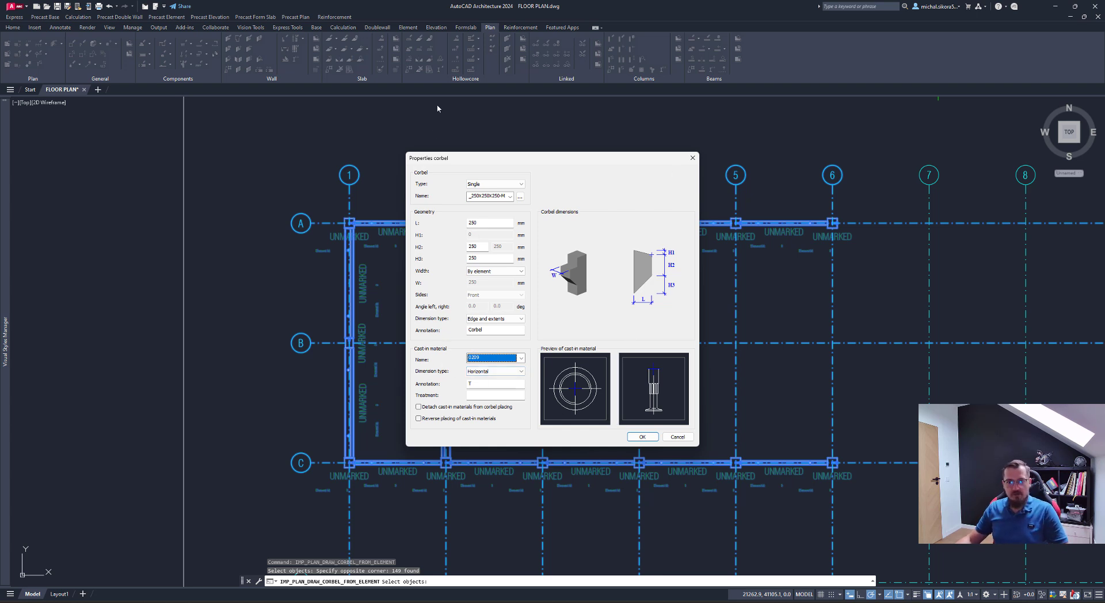
pyautogui.click(645, 437)
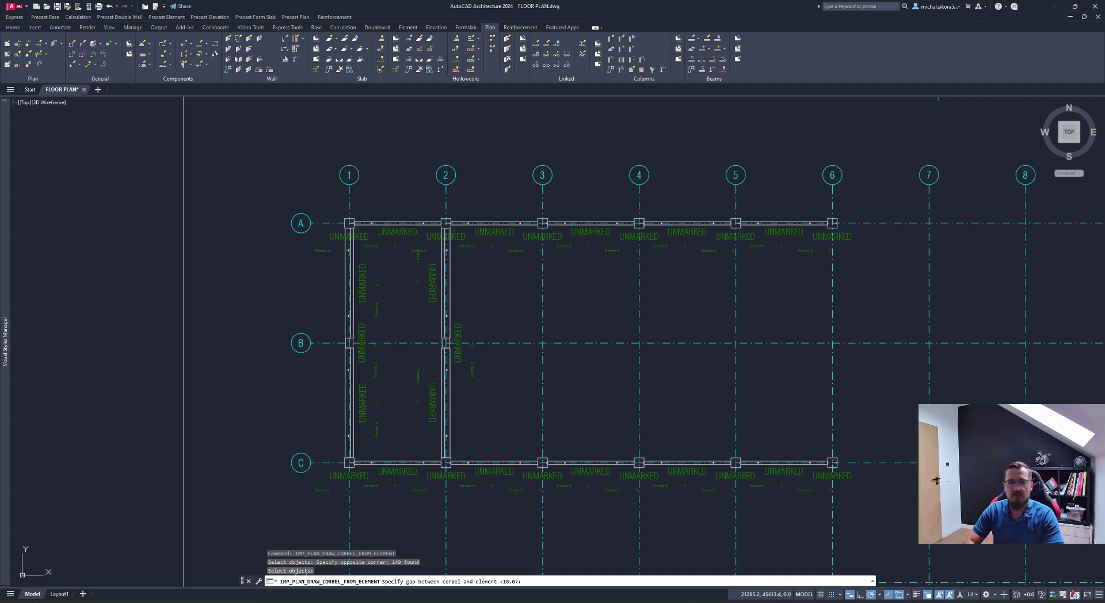
pyautogui.press('Return')
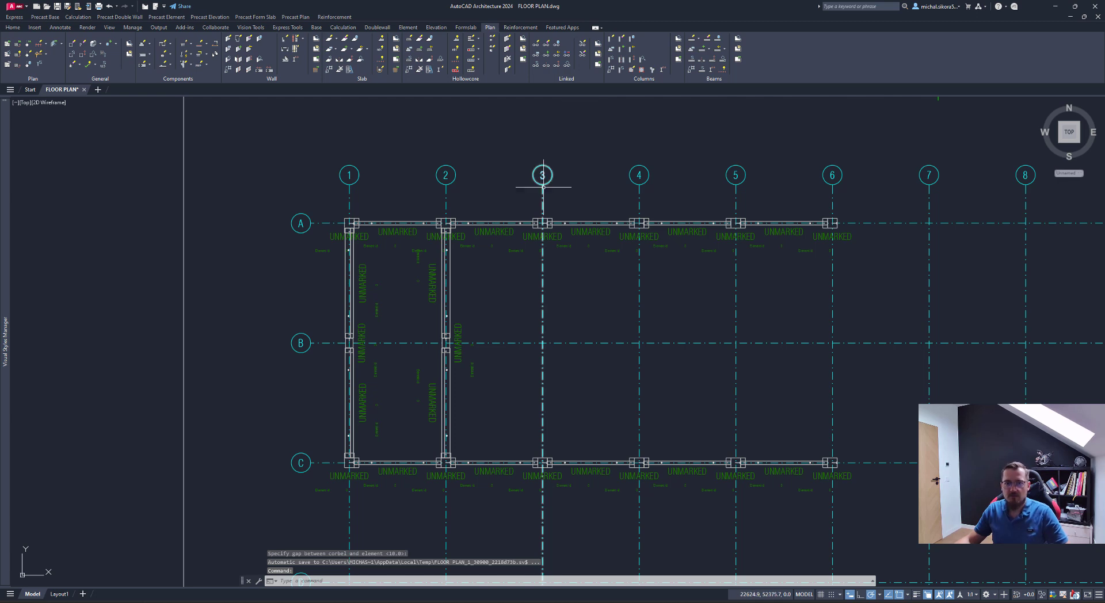
# - Select the columns on axis A at axes 3 and 2 to check their corbels in plan
pyautogui.scroll(6, 558, 214)
pyautogui.click(518, 233)
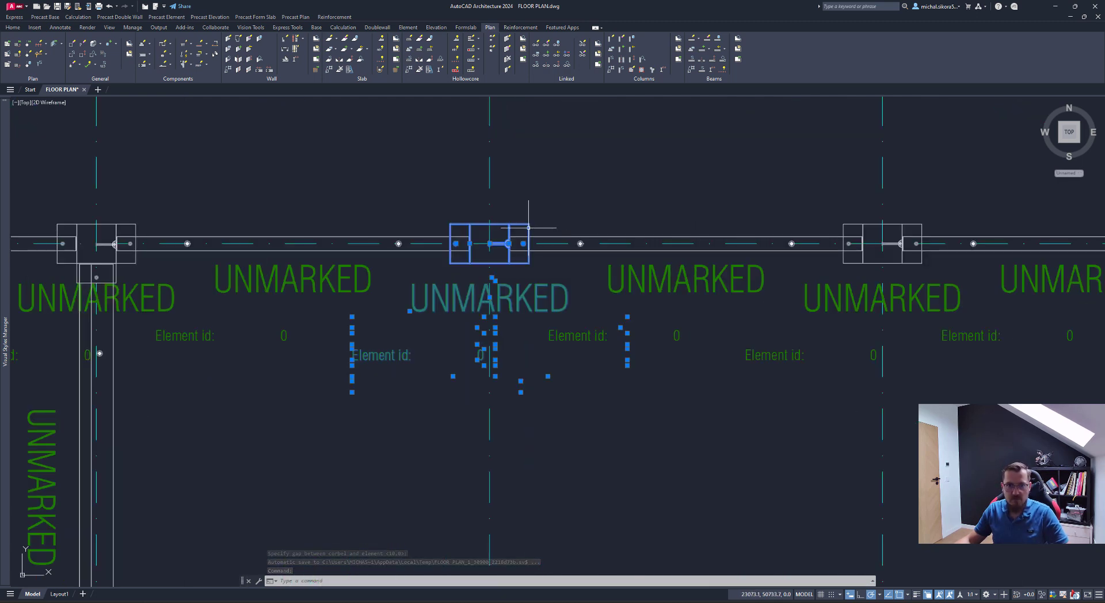
pyautogui.moveTo(166, 231); pyautogui.dragTo(484, 215, button='middle')
pyautogui.click(458, 205)
pyautogui.click(437, 213)
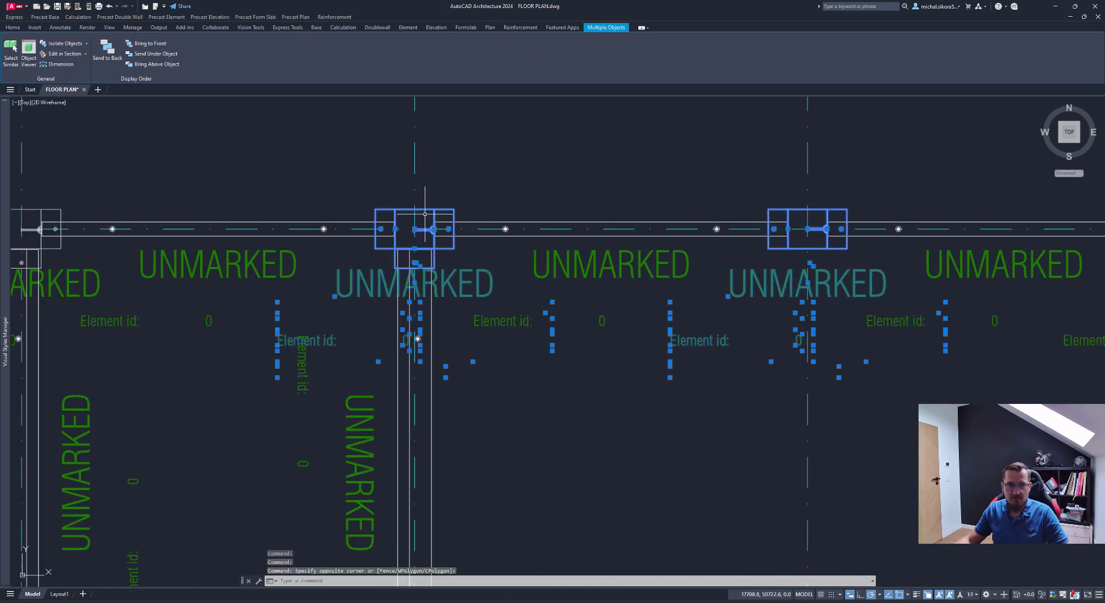
# - Examine the corbels under the beam ends on the columns along axis A in the SW Isometric view
pyautogui.scroll(-5, 482, 202)
pyautogui.scroll(7, 473, 211)
pyautogui.scroll(-2, 785, 181)
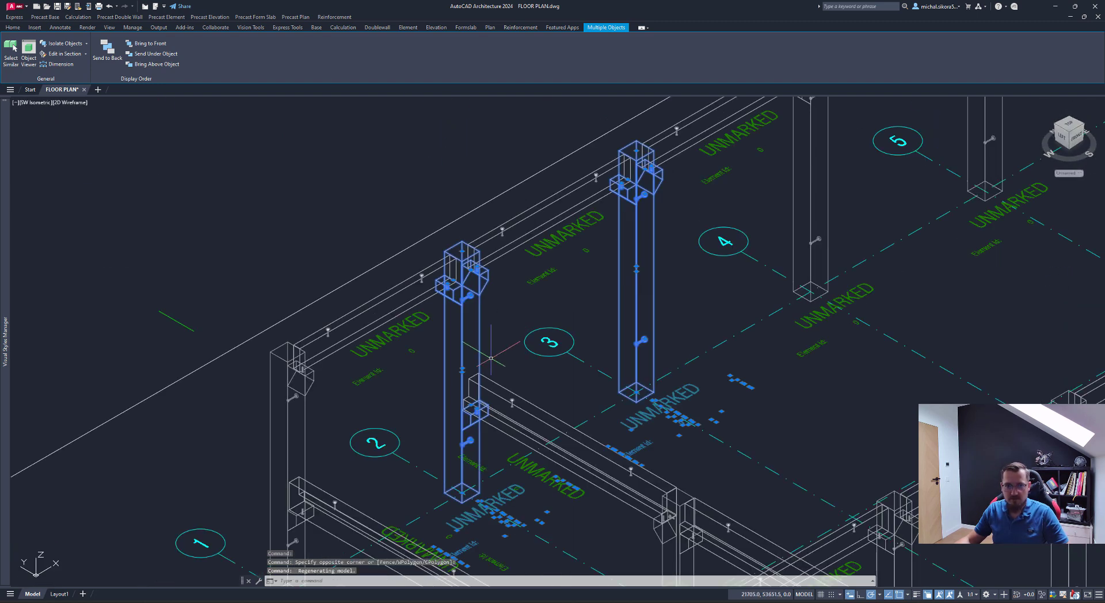
pyautogui.moveTo(488, 396); pyautogui.dragTo(484, 380, button='middle')
pyautogui.press('Escape')
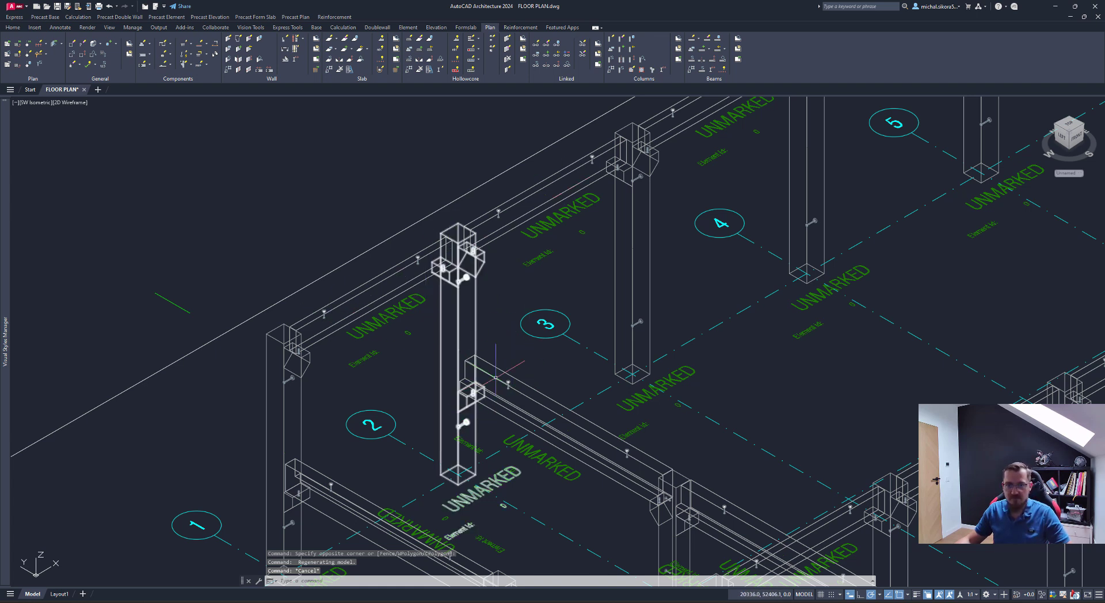
pyautogui.click(457, 316)
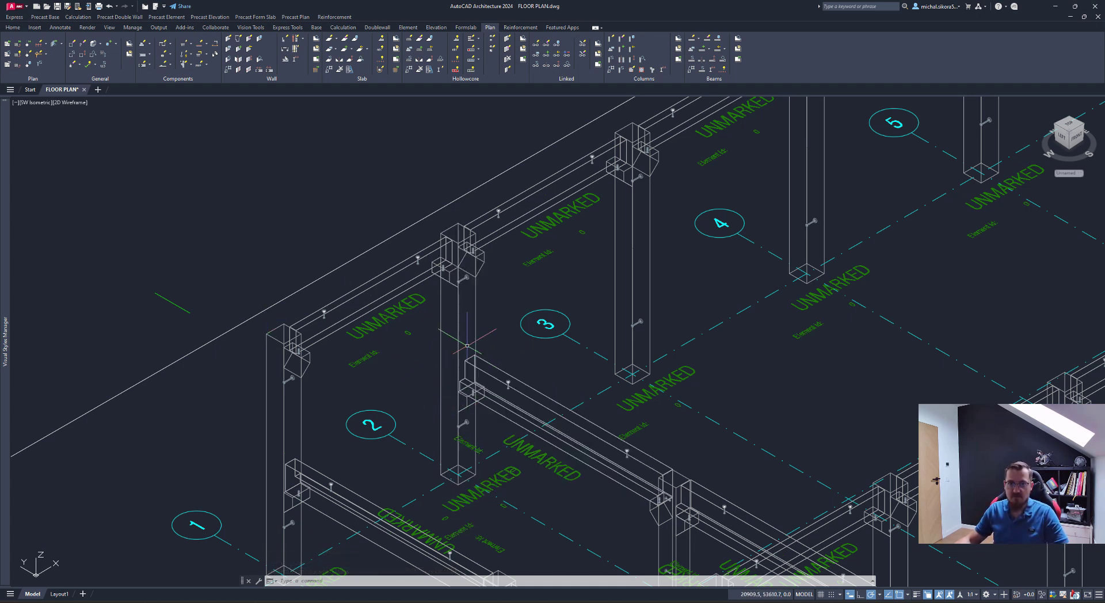
pyautogui.click(640, 320)
pyautogui.scroll(4, 431, 273)
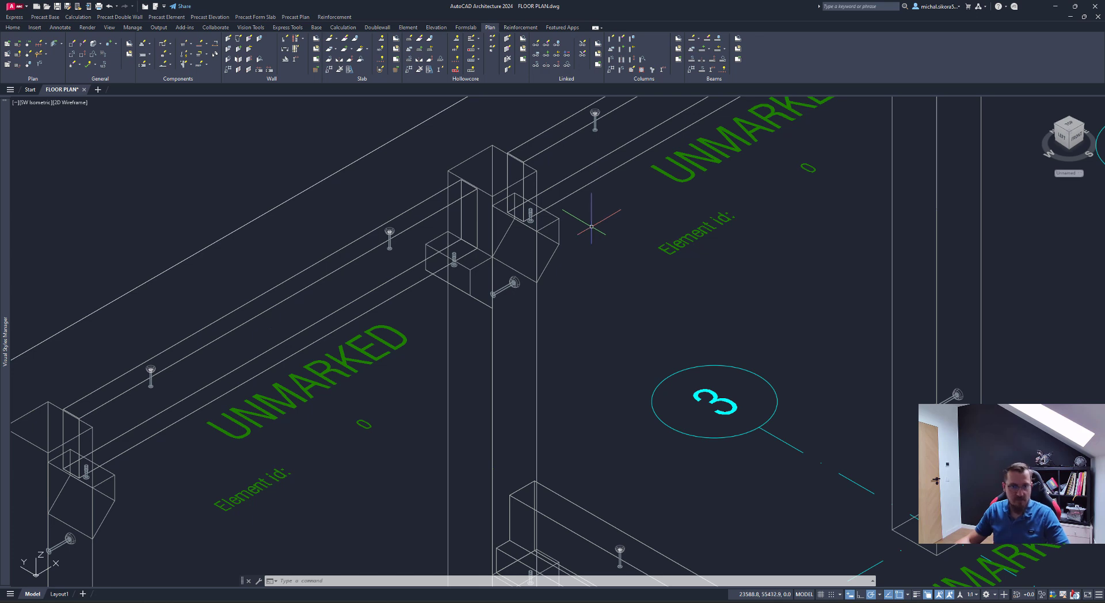
pyautogui.scroll(-5, 557, 230)
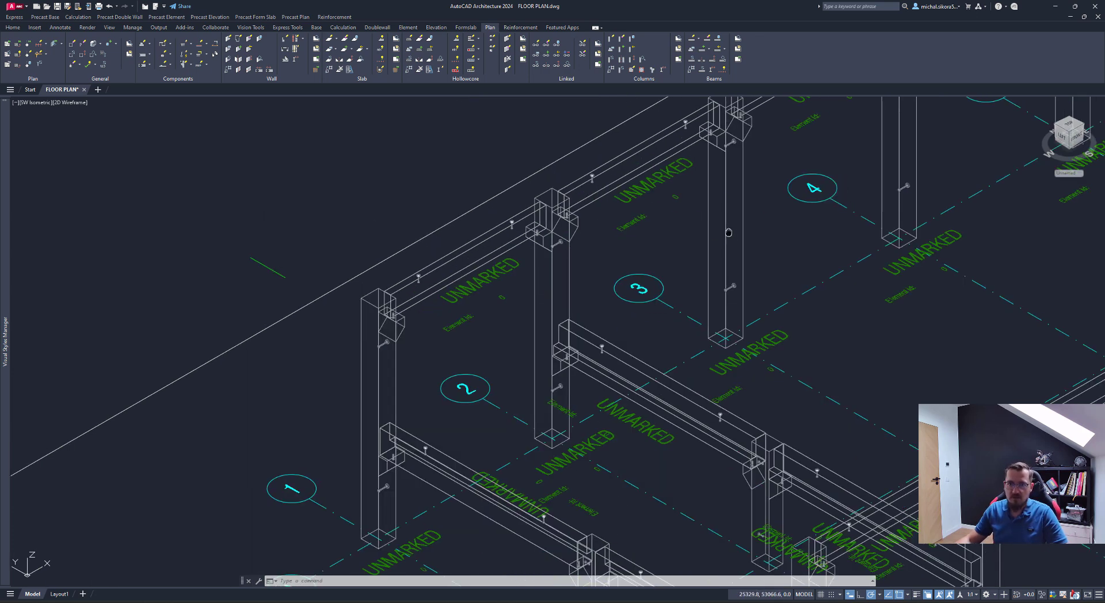
# - Return to the Top view with north up and examine the corbels and beam ends at the column on axes 1 and B
pyautogui.click(1071, 125)
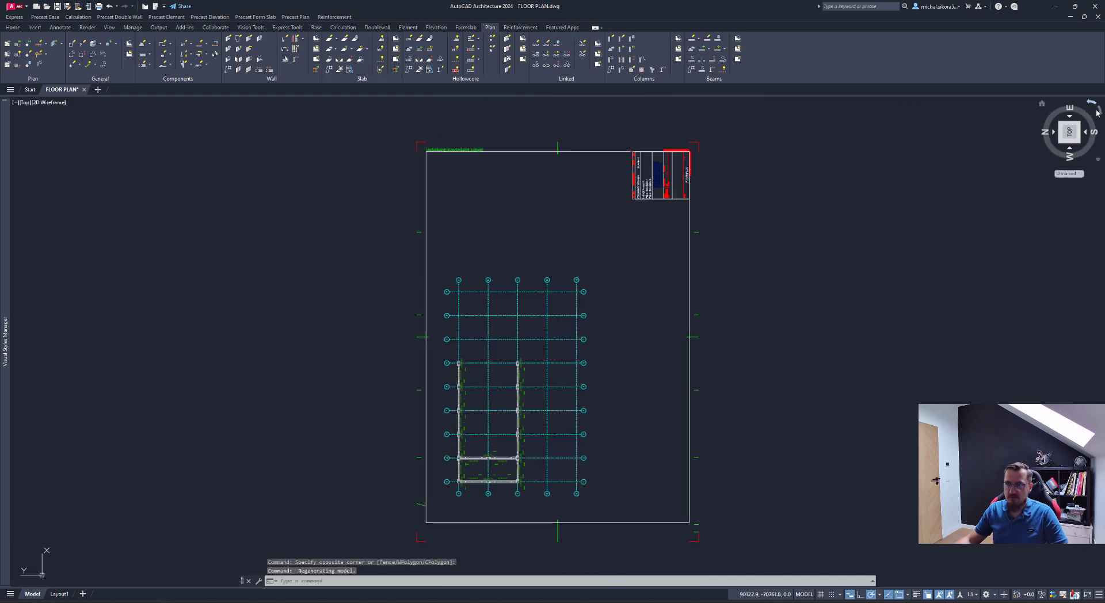
pyautogui.click(1091, 104)
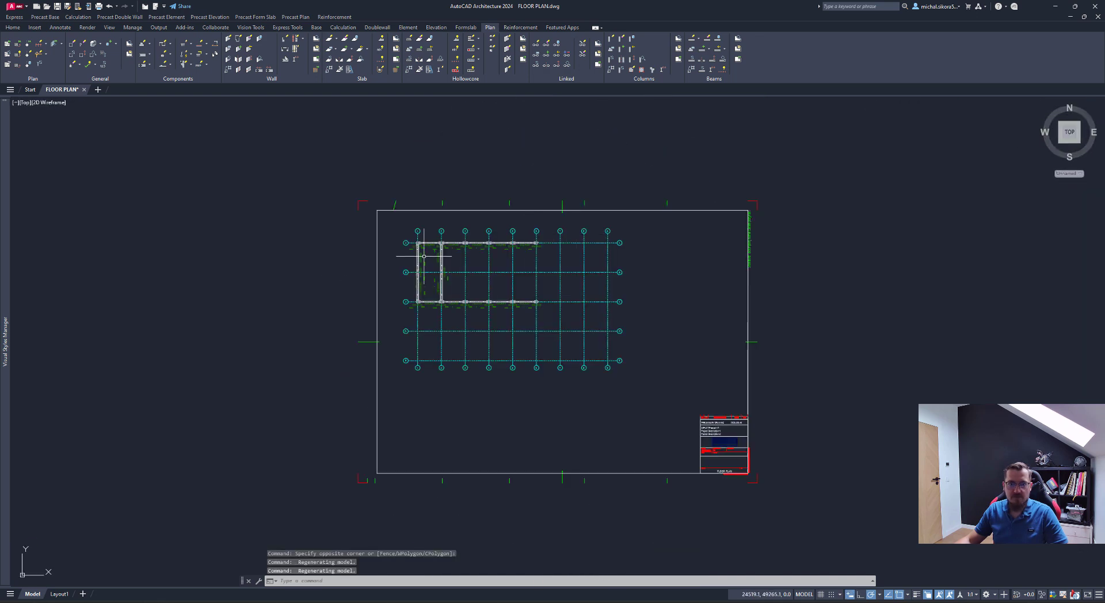
pyautogui.scroll(6, 439, 251)
pyautogui.moveTo(440, 251); pyautogui.dragTo(490, 252, button='middle')
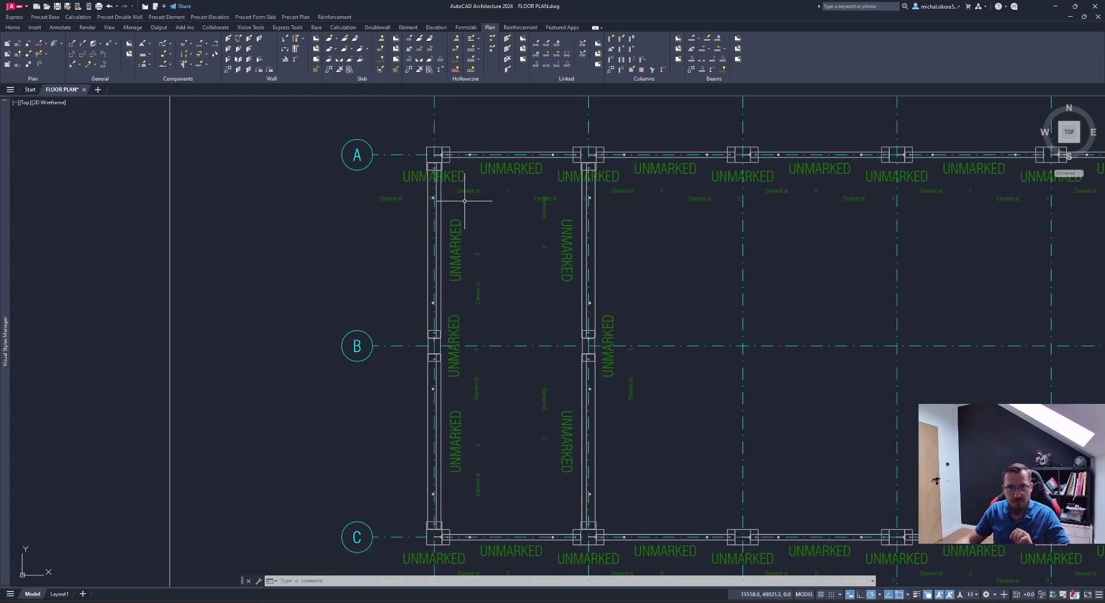
pyautogui.moveTo(462, 174); pyautogui.dragTo(448, 210, button='middle')
pyautogui.scroll(8, 435, 370)
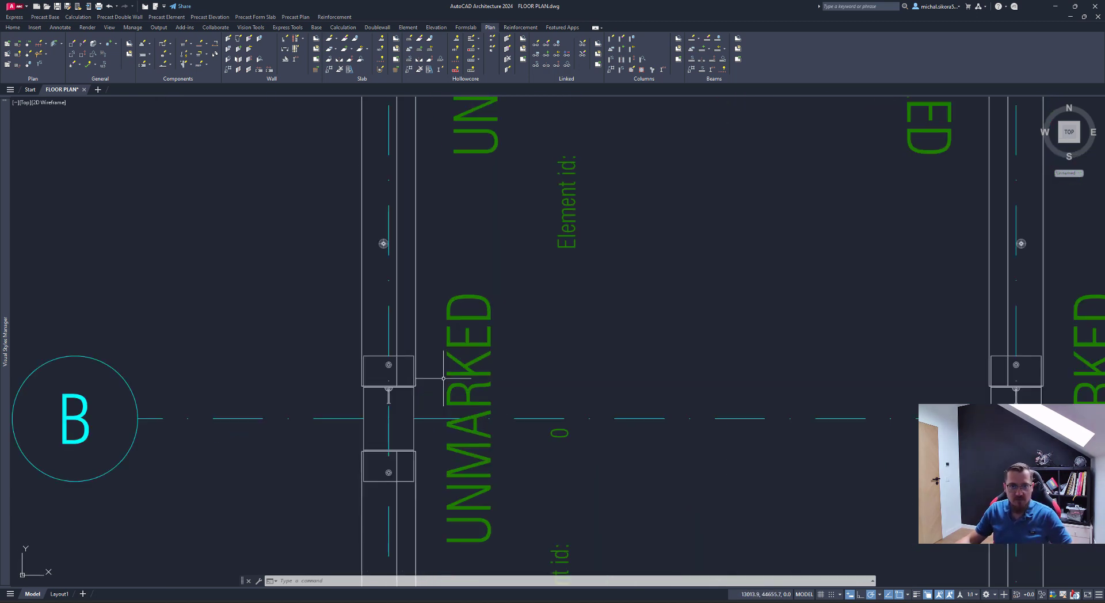
pyautogui.scroll(2, 420, 365)
pyautogui.scroll(-2, 407, 356)
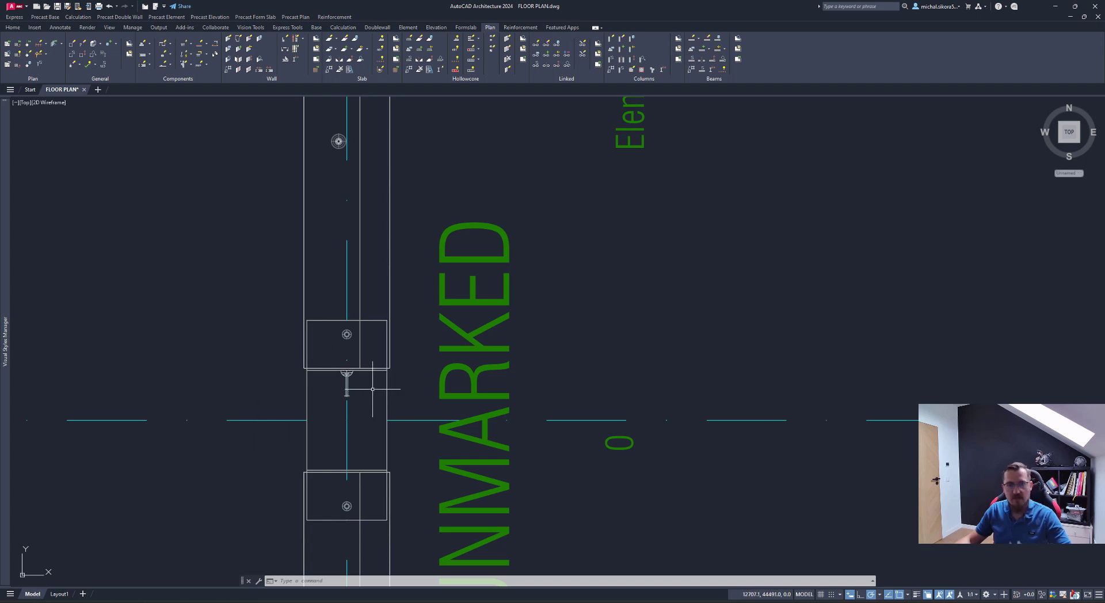
pyautogui.moveTo(420, 245); pyautogui.dragTo(412, 296, button='middle')
pyautogui.scroll(-2, 413, 296)
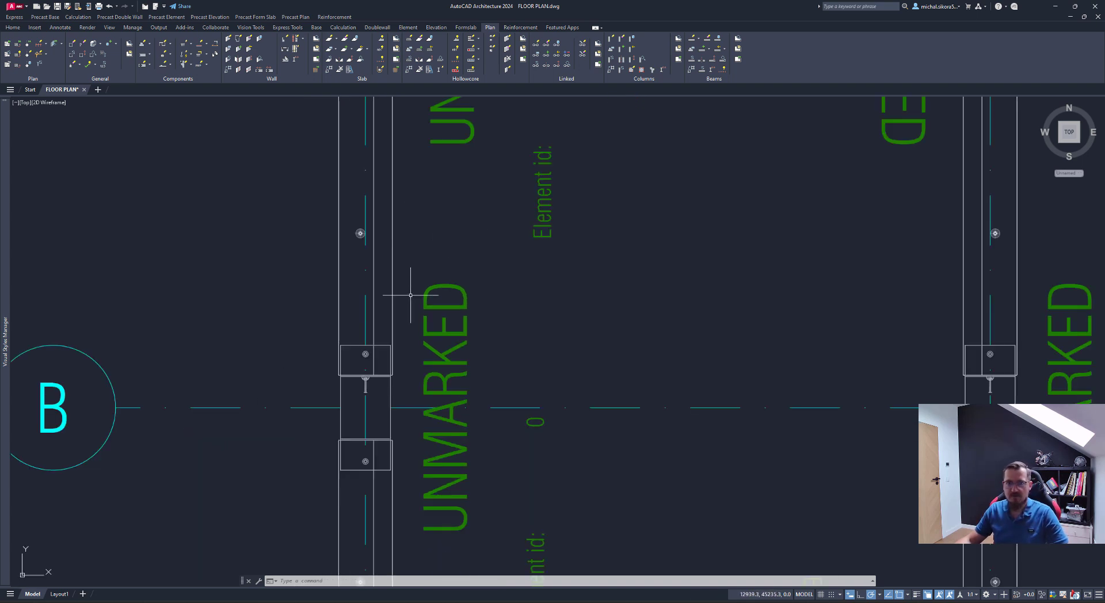
pyautogui.moveTo(392, 218); pyautogui.dragTo(375, 299, button='middle')
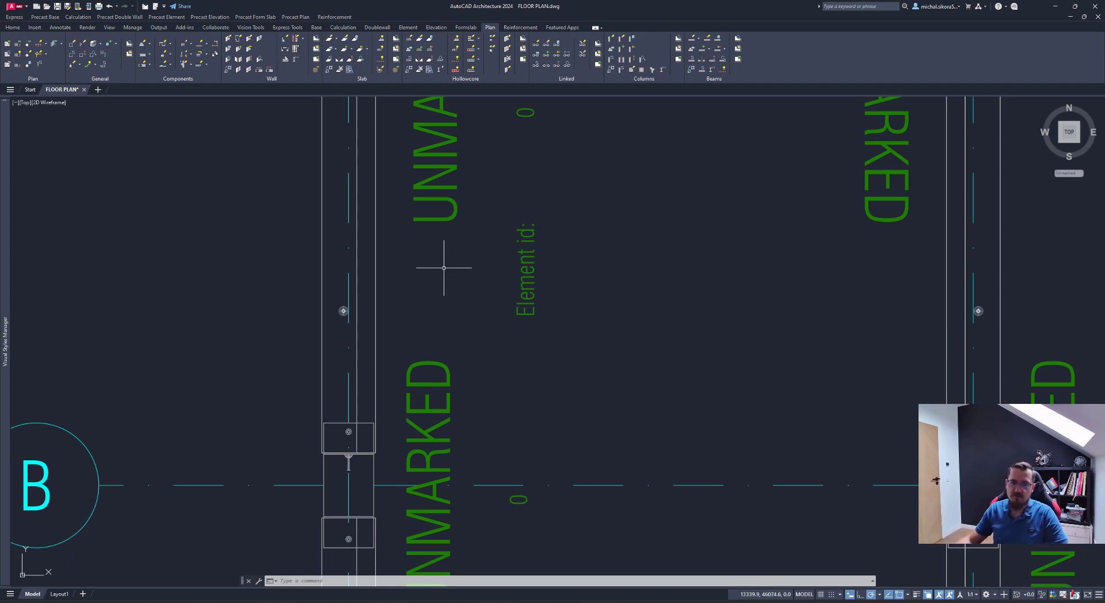
pyautogui.moveTo(395, 361); pyautogui.dragTo(411, 285, button='middle')
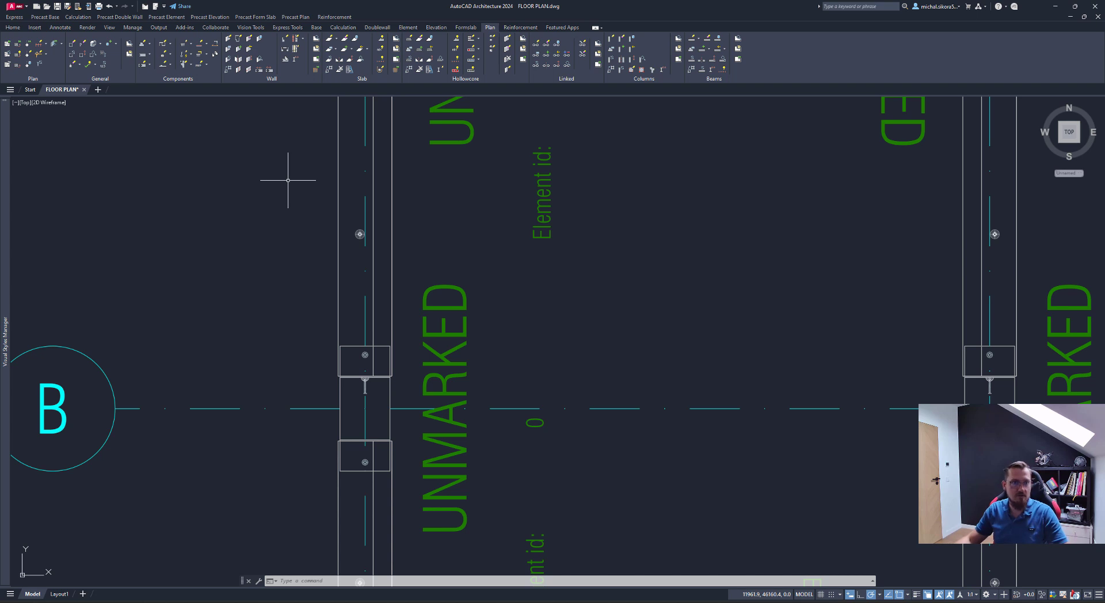
# - Start a rectangular recess for a slab from the top side, with Cut out enabled
pyautogui.click(162, 58)
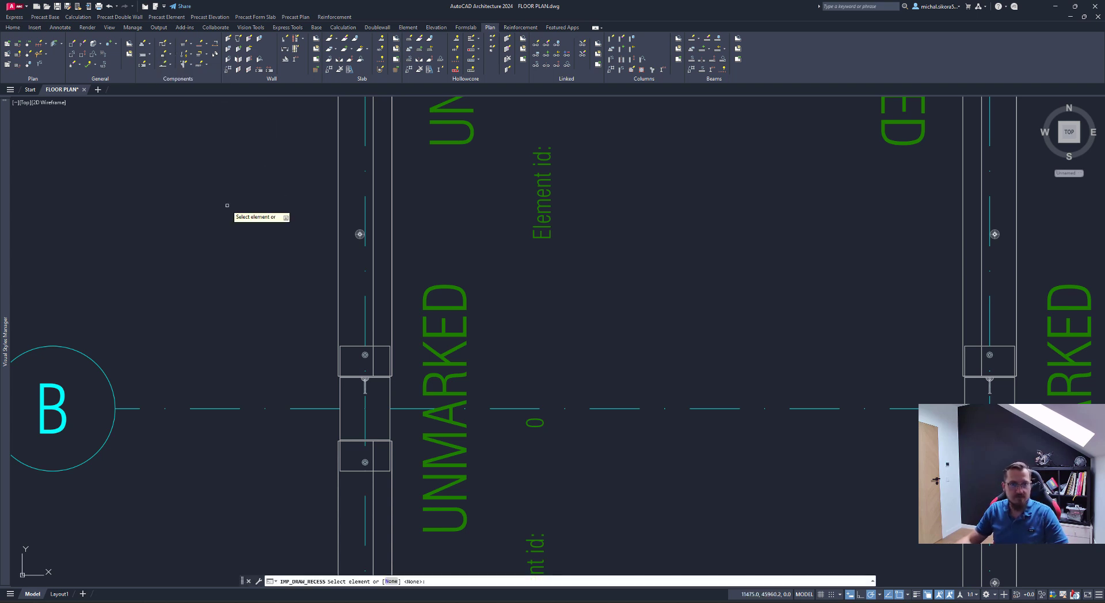
pyautogui.press('Return')
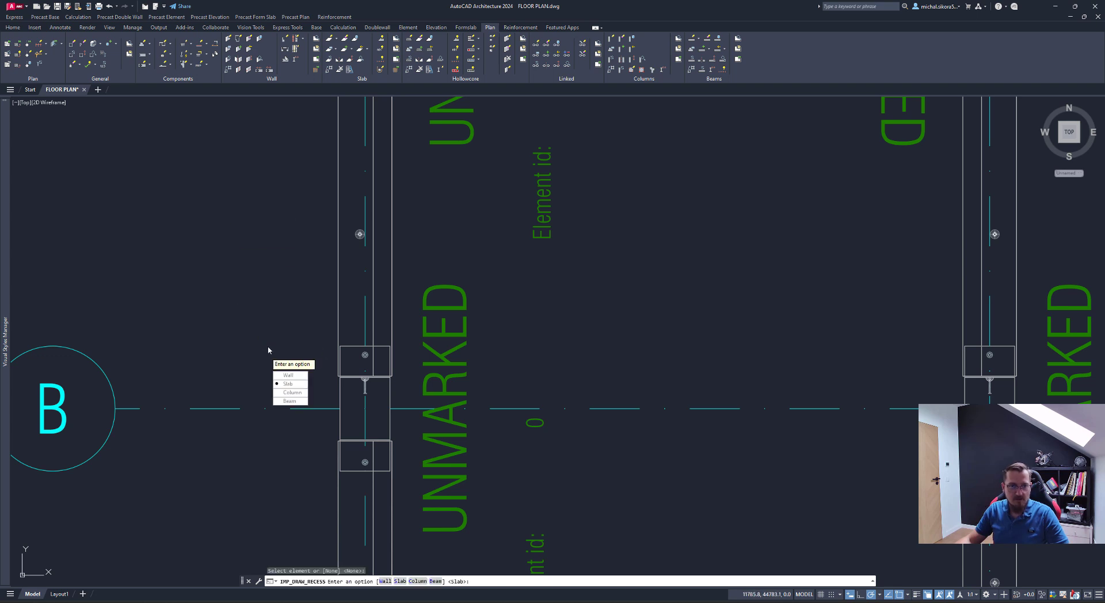
pyautogui.write('S')
pyautogui.press('Return')
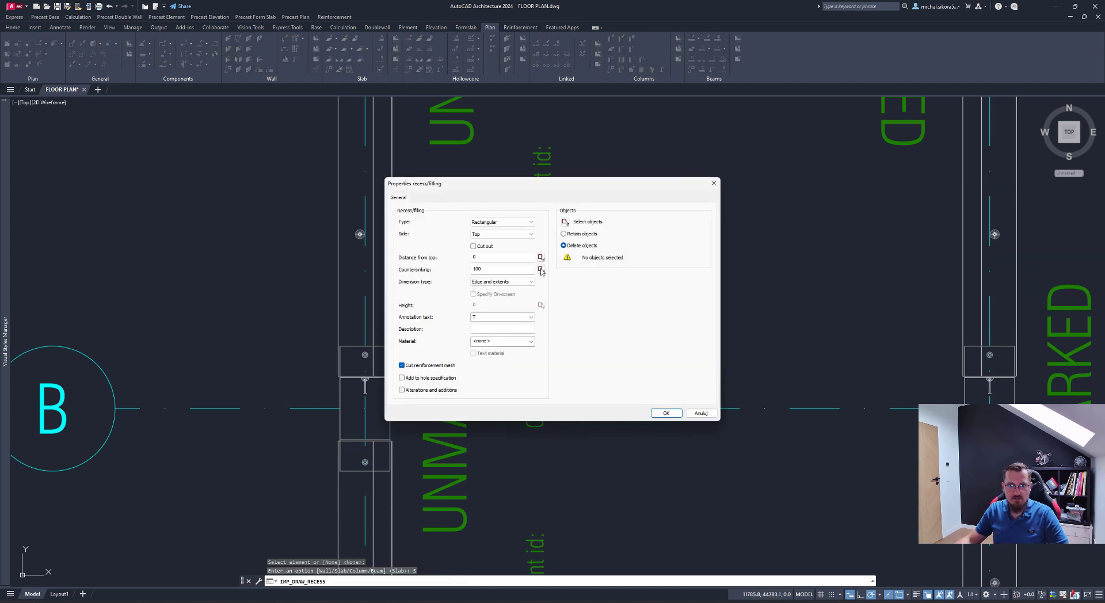
pyautogui.click(473, 246)
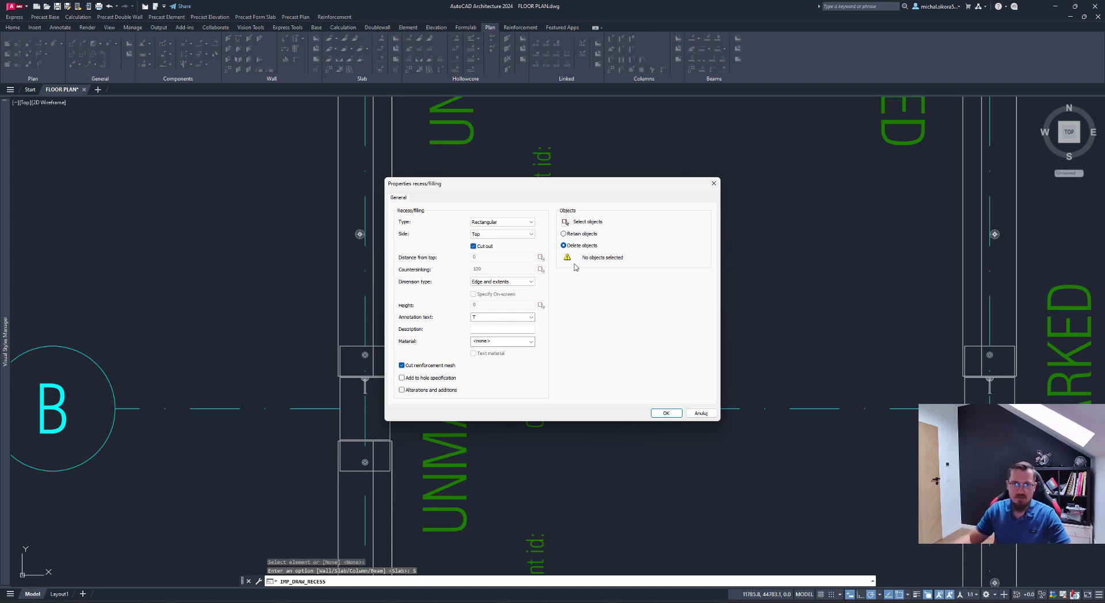
pyautogui.click(520, 223)
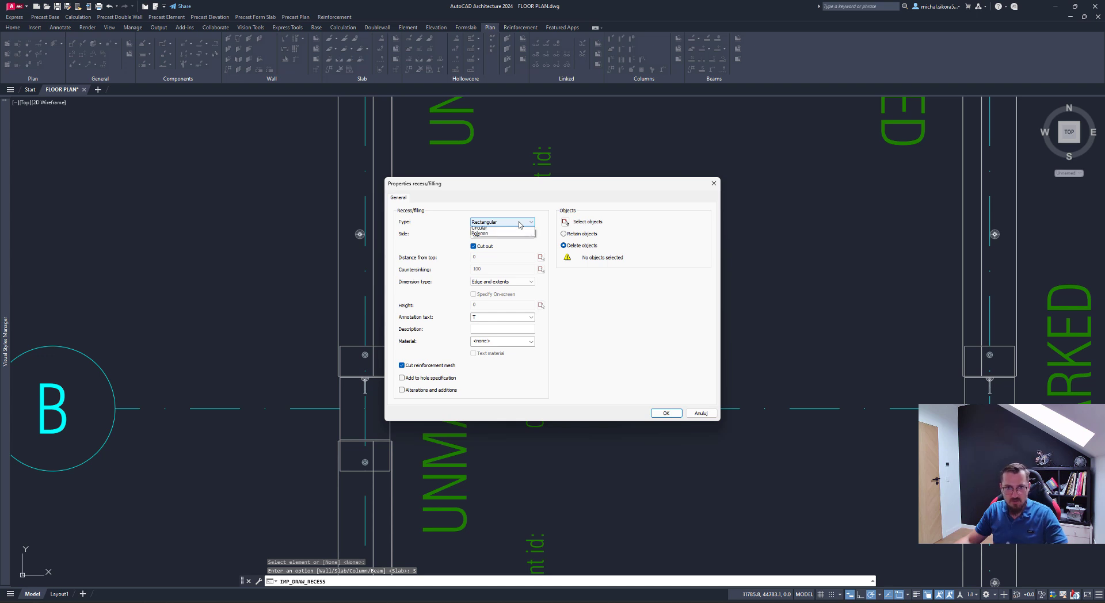
pyautogui.click(640, 211)
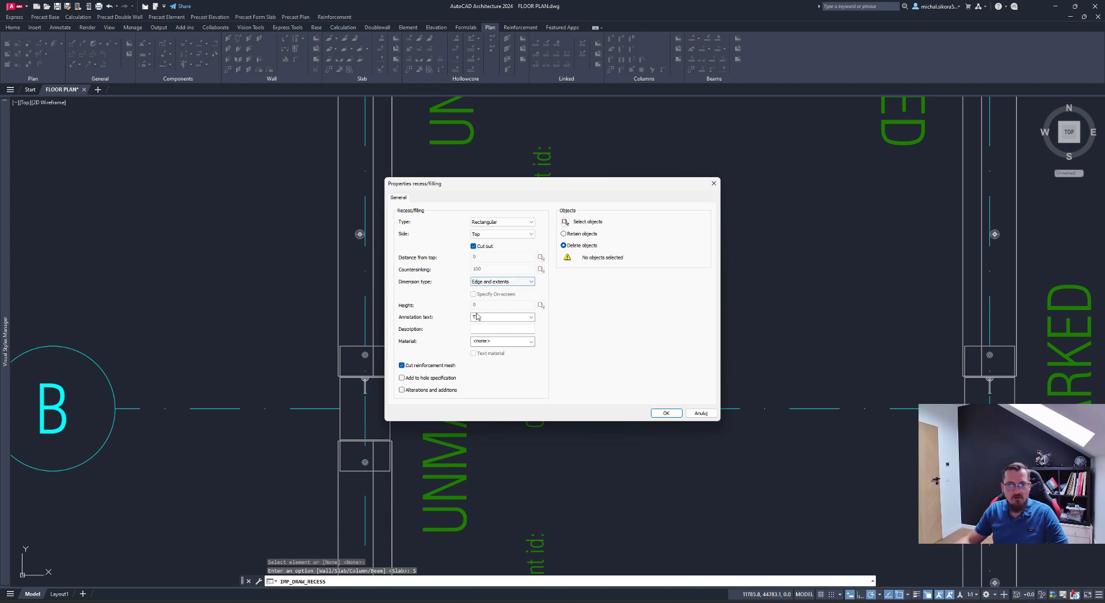
pyautogui.click(666, 413)
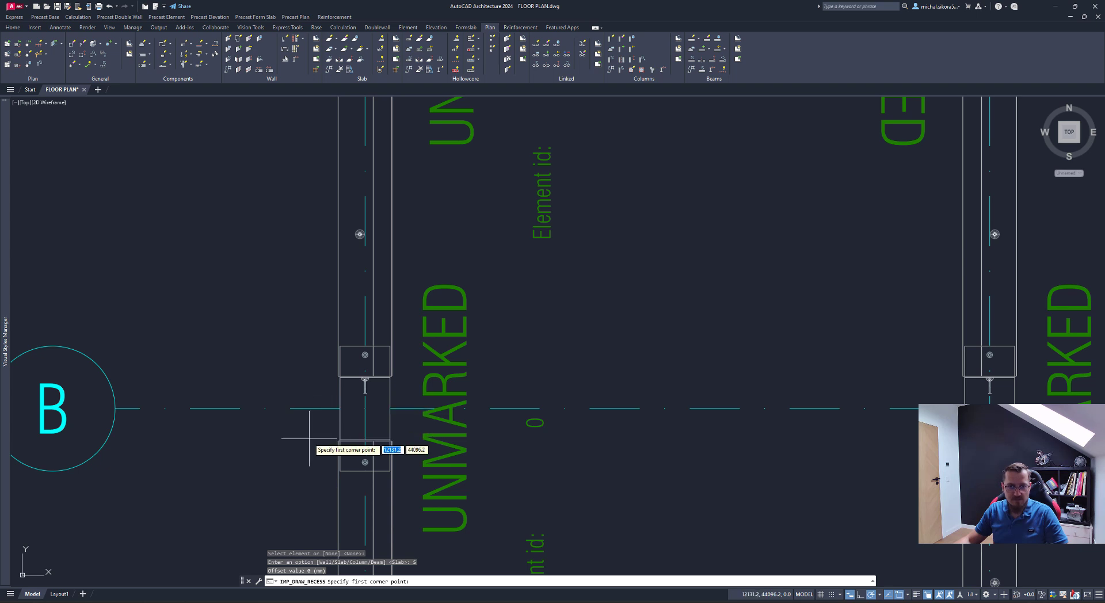
# - Draw the recess rectangle around the column on axes 1 and B with a 50 mm offset
pyautogui.scroll(6, 308, 439)
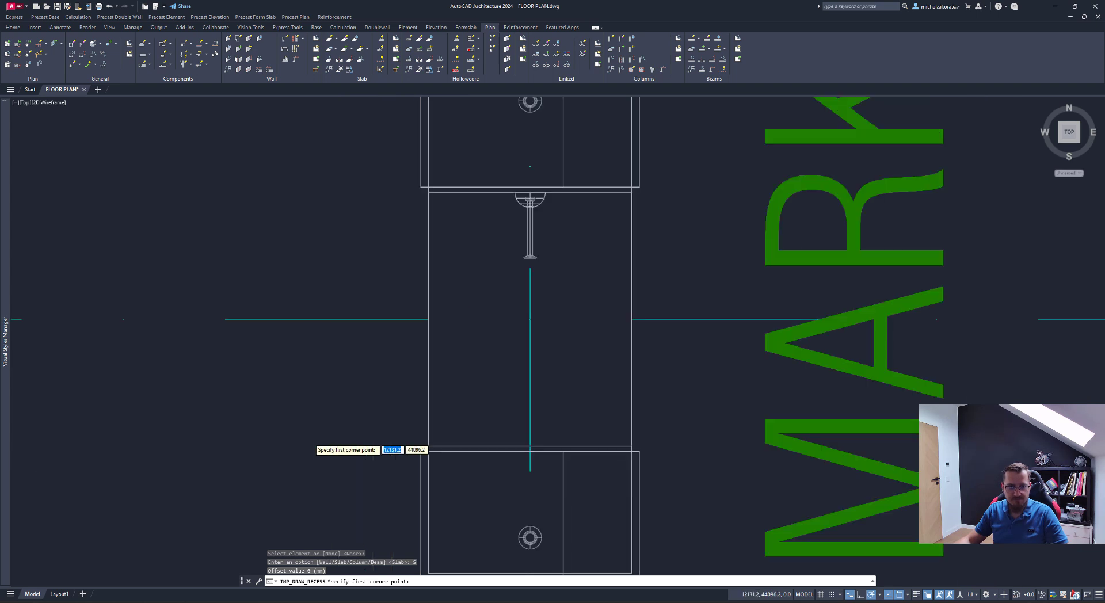
pyautogui.click(428, 445)
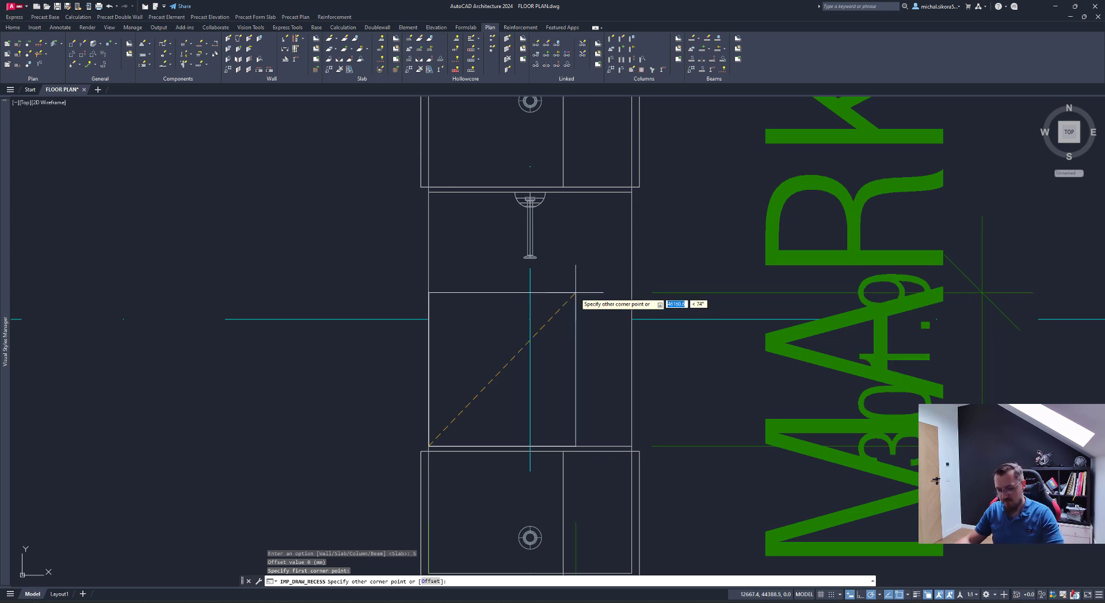
pyautogui.write('o')
pyautogui.press('Return')
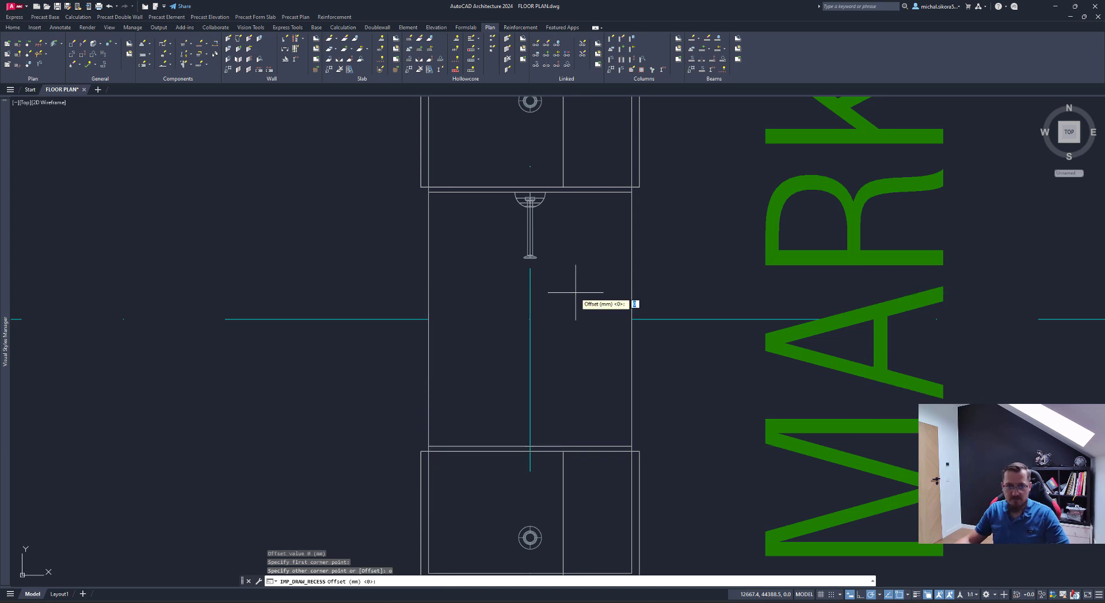
pyautogui.write('5')
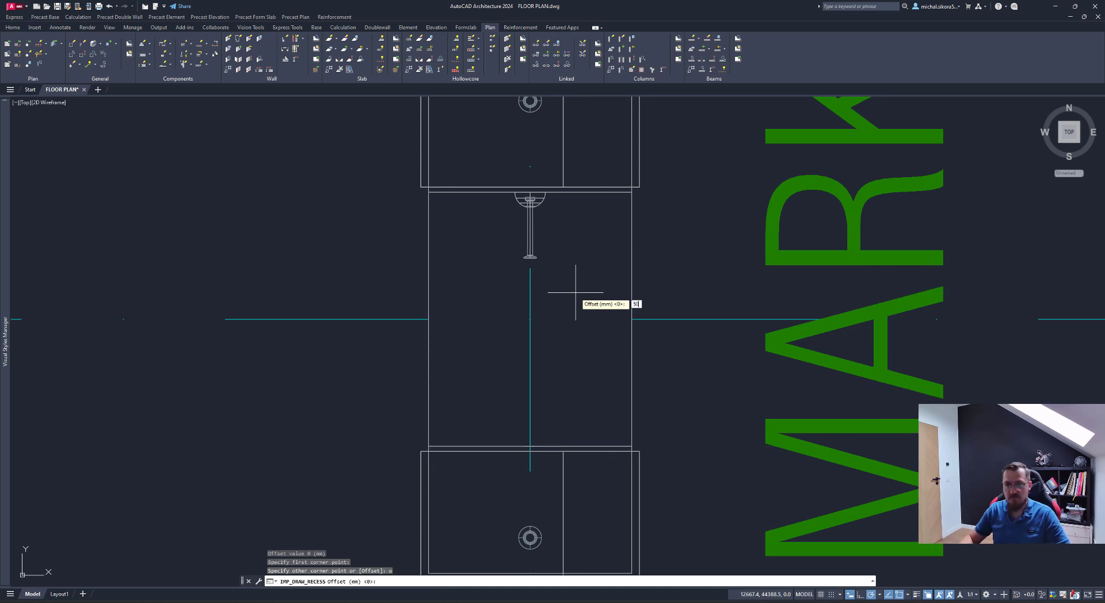
pyautogui.write('0')
pyautogui.press('Return')
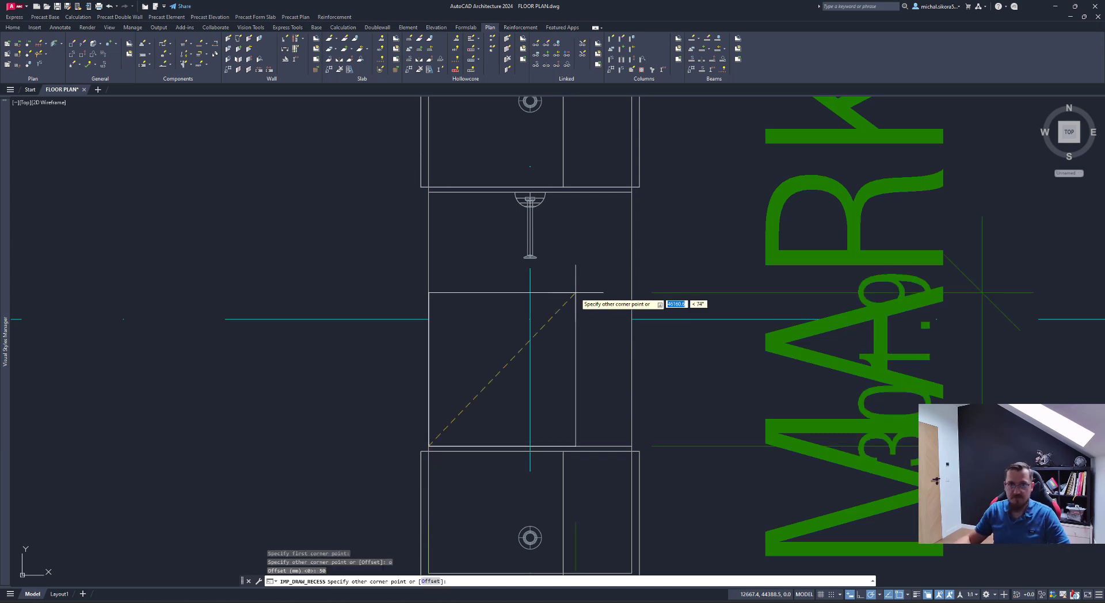
pyautogui.click(632, 192)
# - Draw a matching recess rectangle with 50 mm offset around the next column along axis B and finish the recess command
pyautogui.scroll(-6, 592, 239)
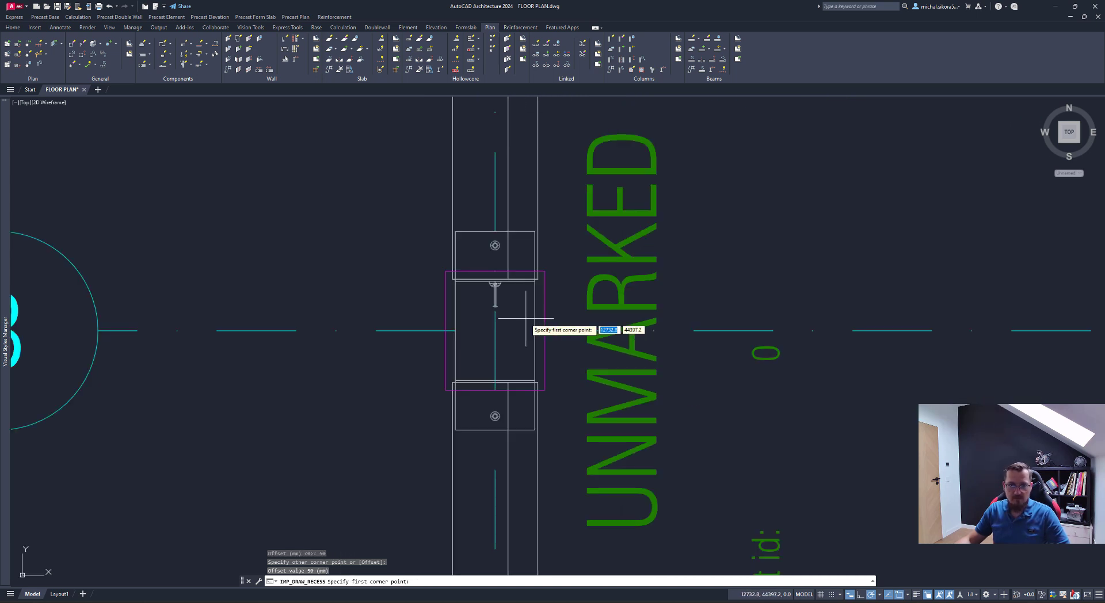
pyautogui.moveTo(775, 312); pyautogui.dragTo(535, 314, button='middle')
pyautogui.scroll(10, 580, 330)
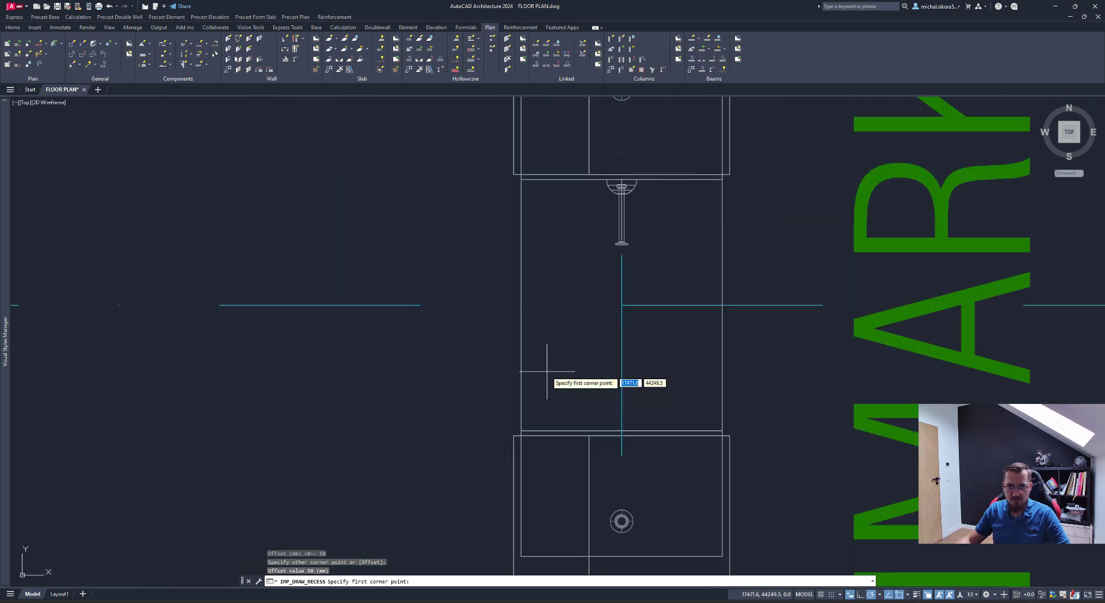
pyautogui.click(525, 427)
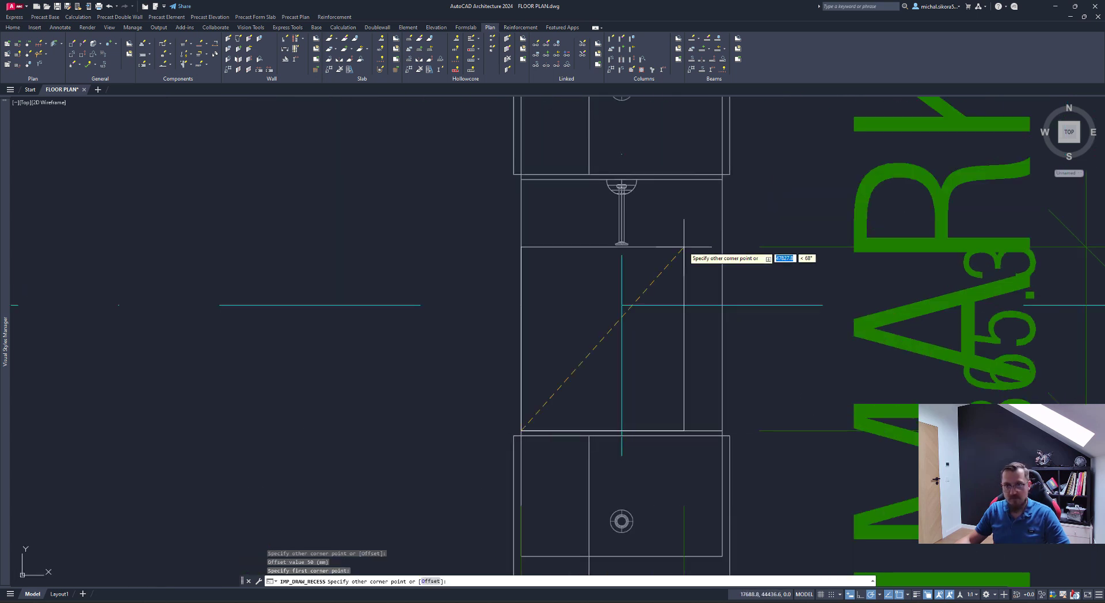
pyautogui.click(721, 179)
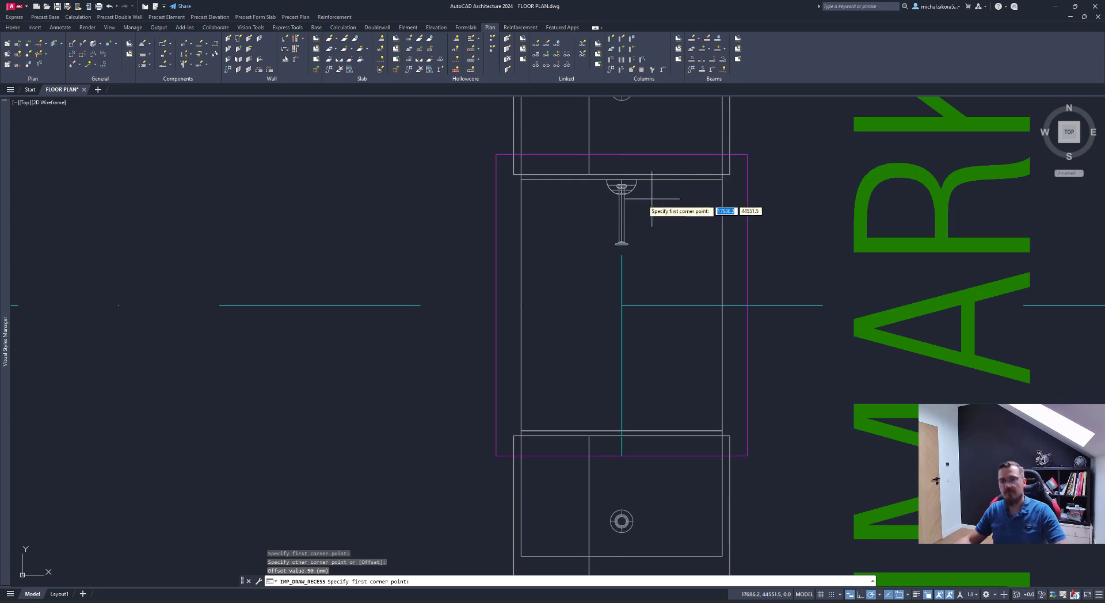
pyautogui.scroll(-8, 586, 208)
pyautogui.moveTo(301, 234)
pyautogui.mouseDown(button='middle')
pyautogui.moveTo(407, 256)
pyautogui.moveTo(521, 348)
pyautogui.mouseUp(button='middle')
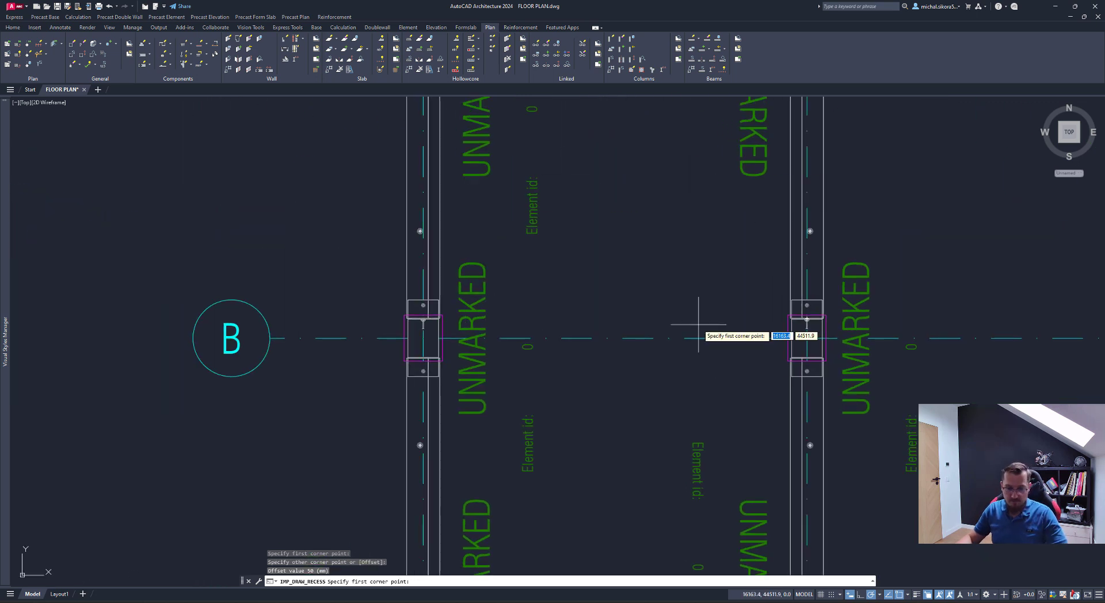
pyautogui.press('Return')
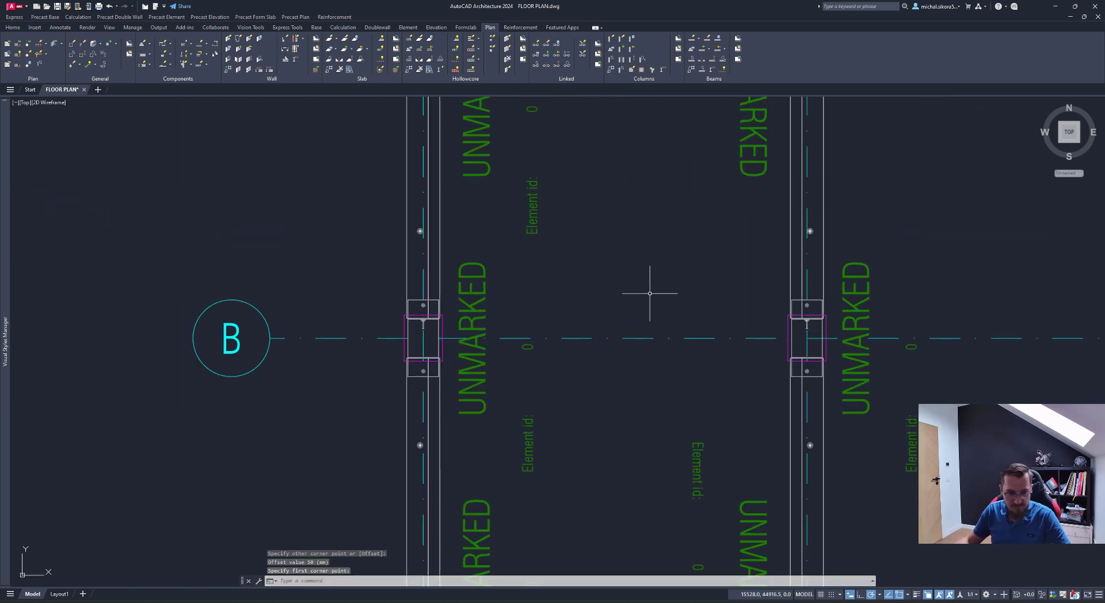
# - Measure the width of the supporting ledge at the axis A end of the beam along axis 1
pyautogui.scroll(-2, 650, 267)
pyautogui.moveTo(650, 267); pyautogui.dragTo(629, 320, button='middle')
pyautogui.moveTo(575, 185); pyautogui.dragTo(545, 271, button='middle')
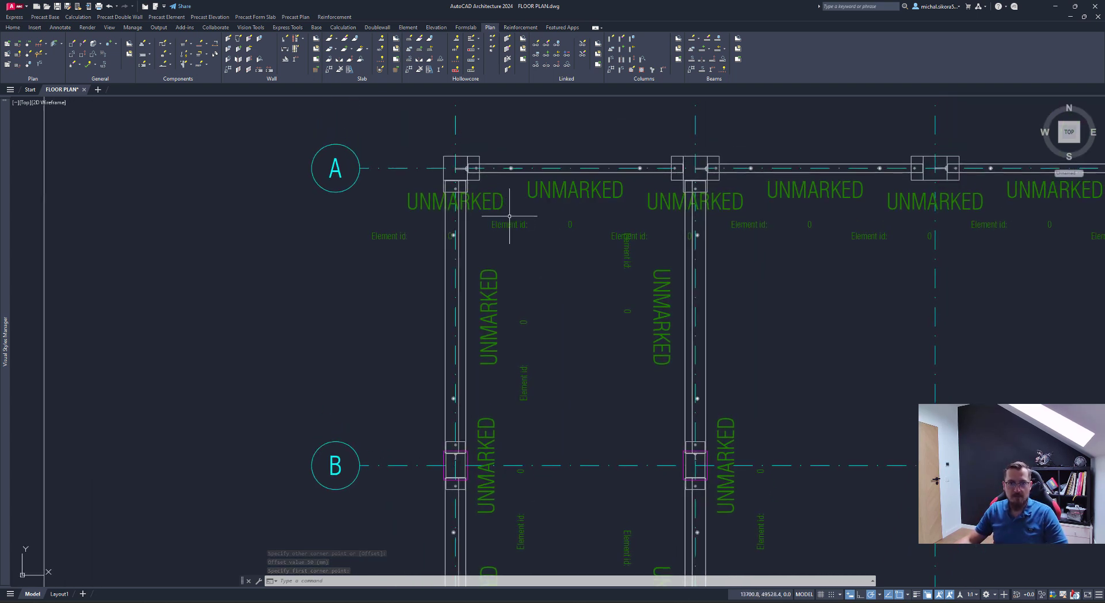
pyautogui.scroll(5, 504, 217)
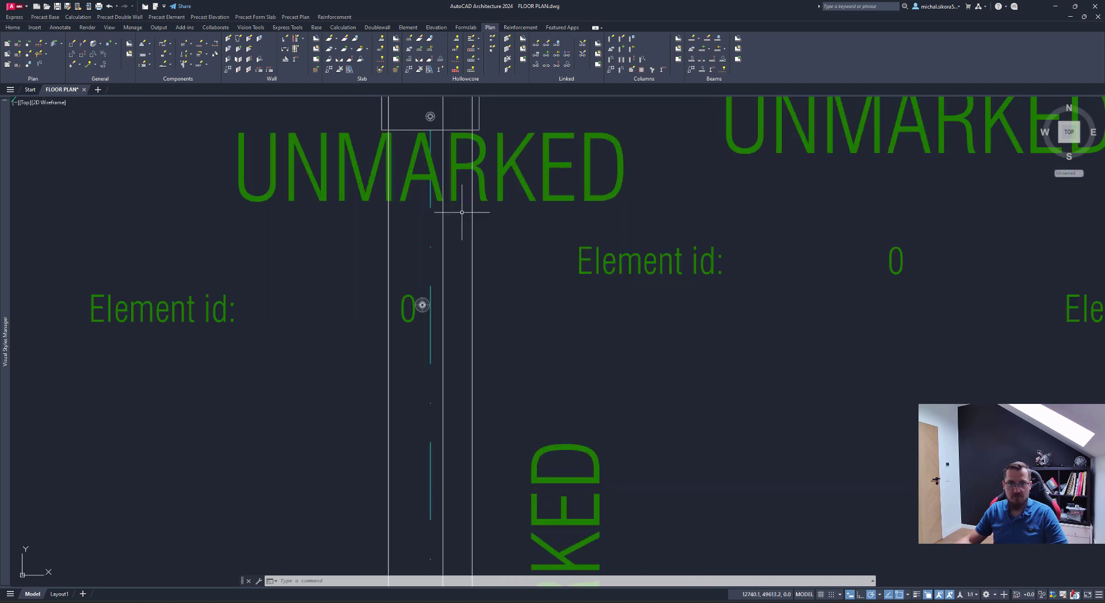
pyautogui.write('dist')
pyautogui.press('Return')
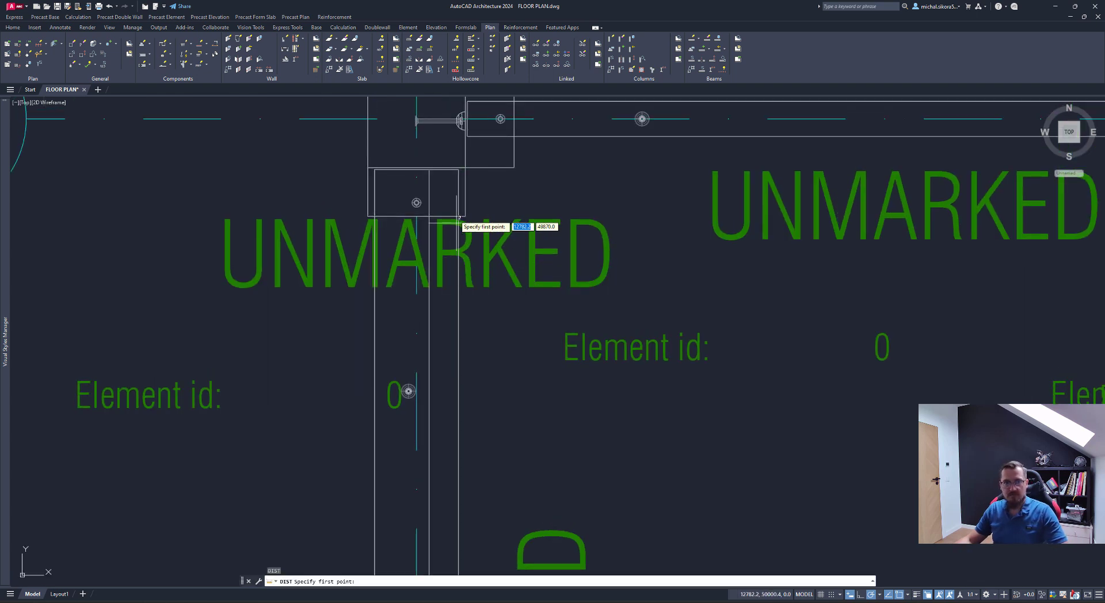
pyautogui.scroll(4, 435, 172)
pyautogui.scroll(2, 436, 171)
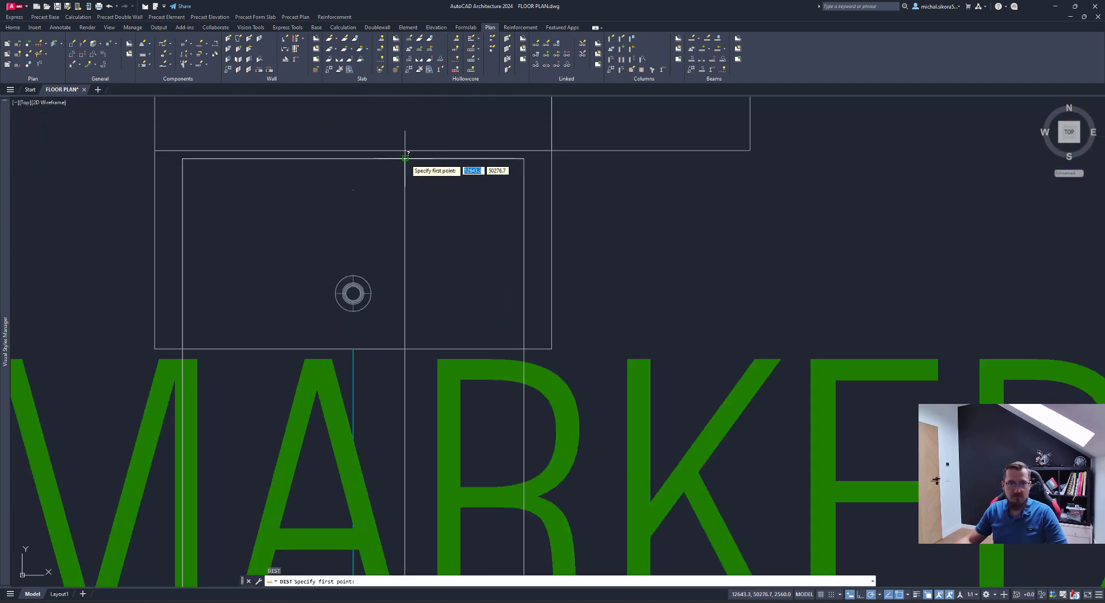
pyautogui.click(524, 158)
pyautogui.click(524, 157)
pyautogui.press('Return')
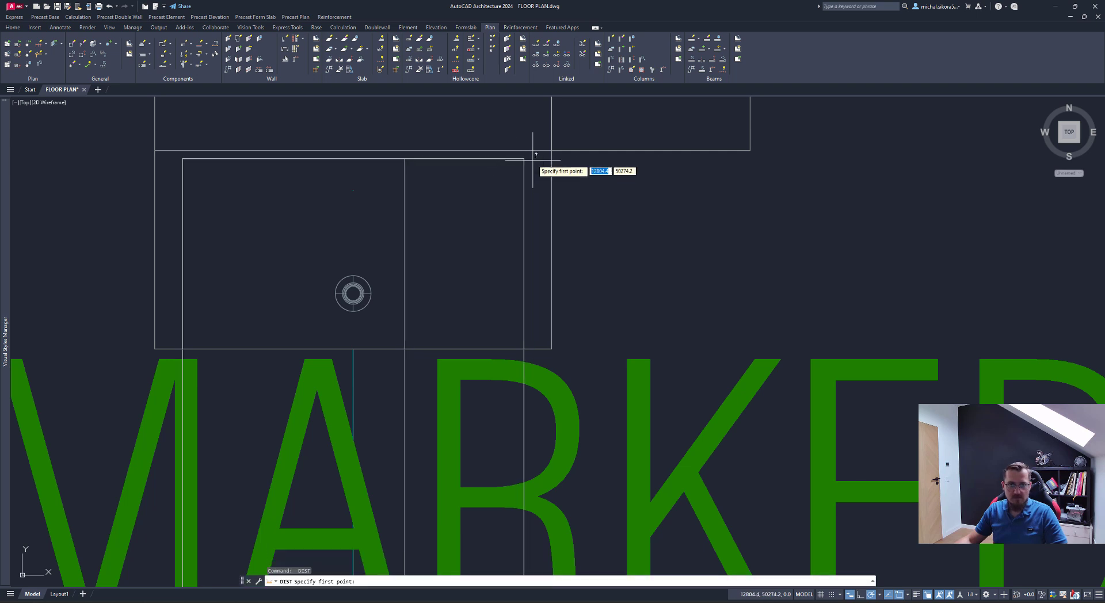
pyautogui.click(524, 158)
pyautogui.click(404, 158)
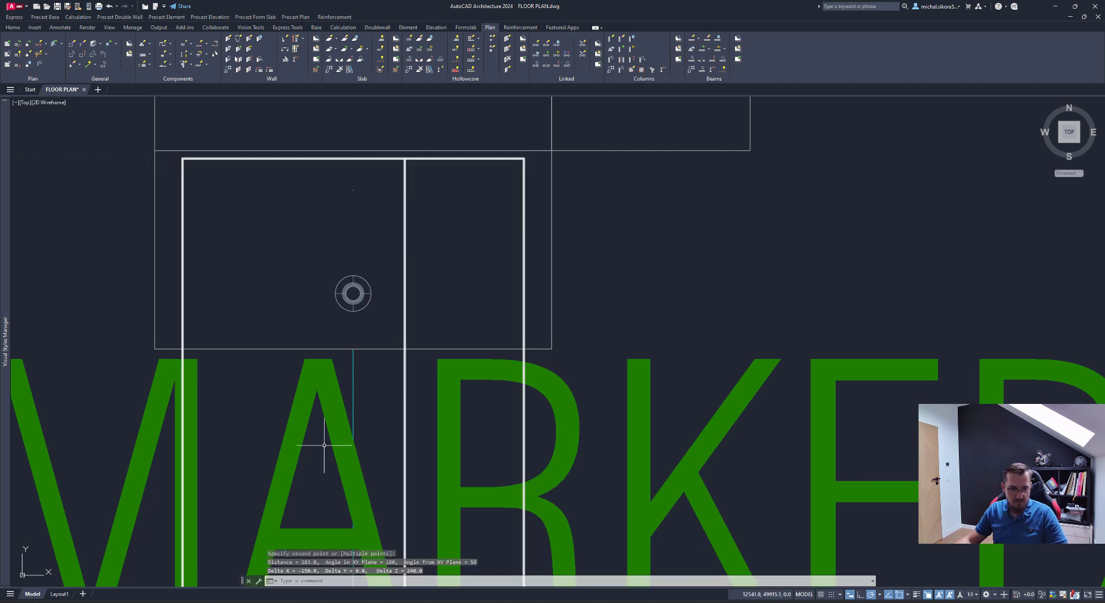
# - Start drawing a hollow core slab in the bay between axes A and B, using section 19
pyautogui.scroll(-4, 472, 285)
pyautogui.moveTo(595, 341); pyautogui.dragTo(574, 239, button='middle')
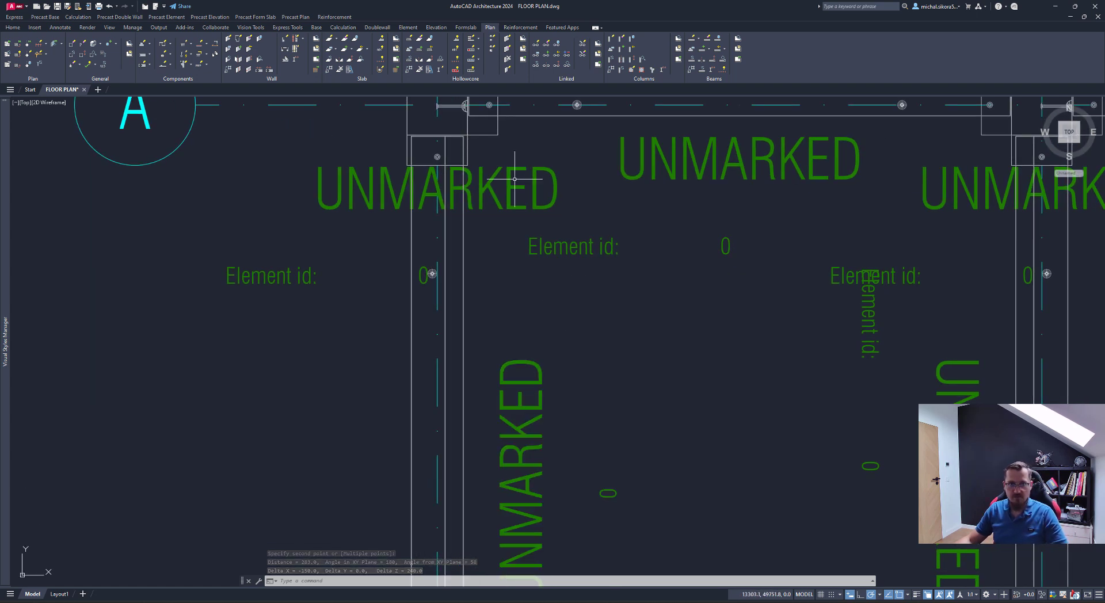
pyautogui.moveTo(516, 267)
pyautogui.mouseDown(button='middle')
pyautogui.moveTo(454, 206)
pyautogui.moveTo(357, 196)
pyautogui.moveTo(487, 216)
pyautogui.mouseUp(button='middle')
pyautogui.scroll(-4, 357, 195)
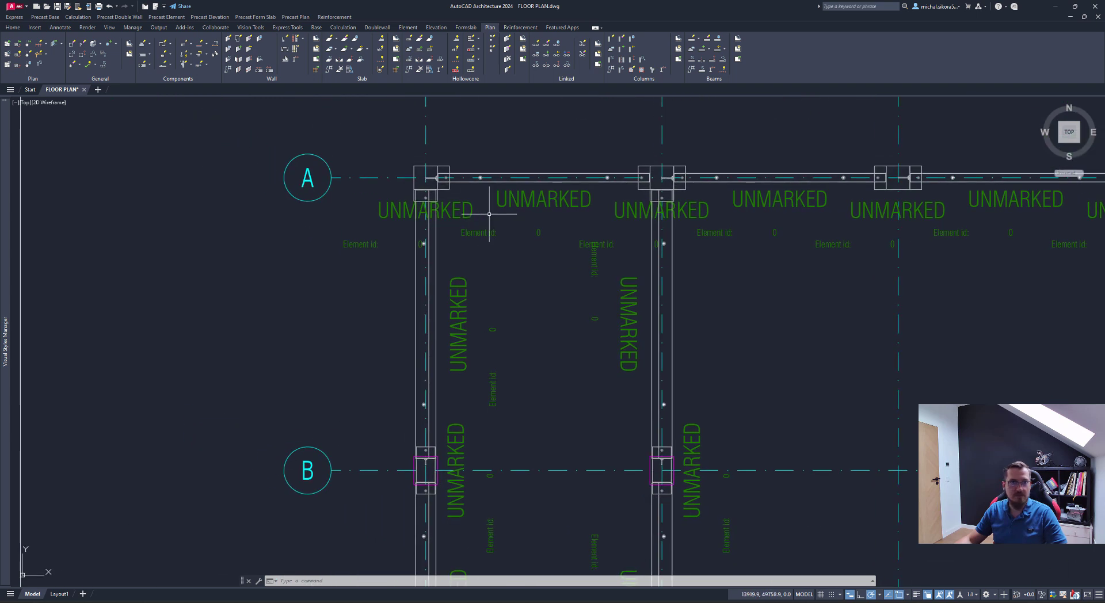
pyautogui.click(409, 39)
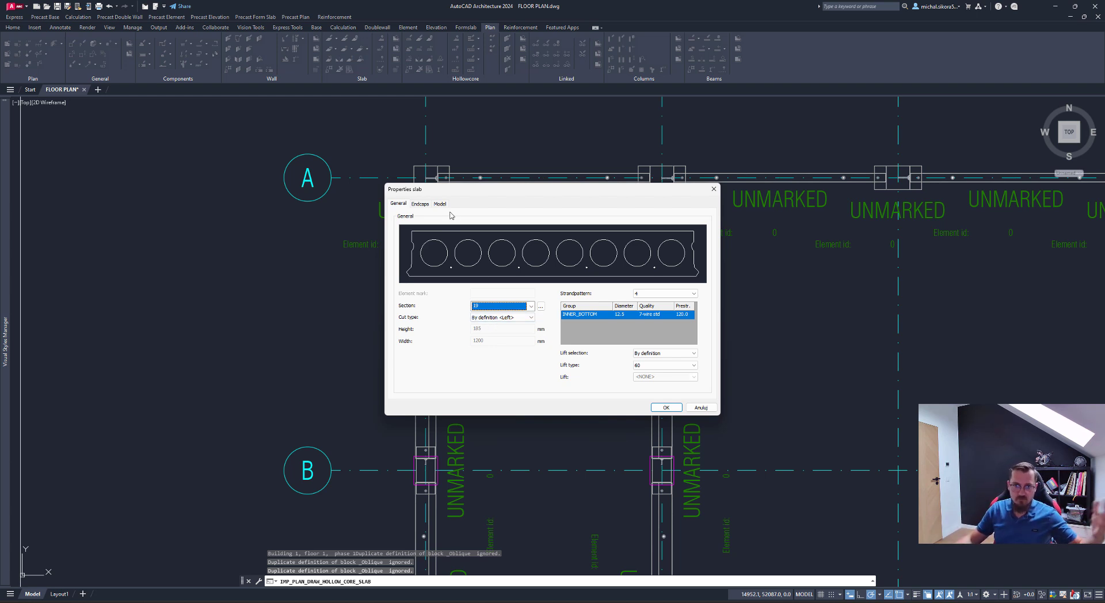
pyautogui.click(495, 306)
pyautogui.click(510, 291)
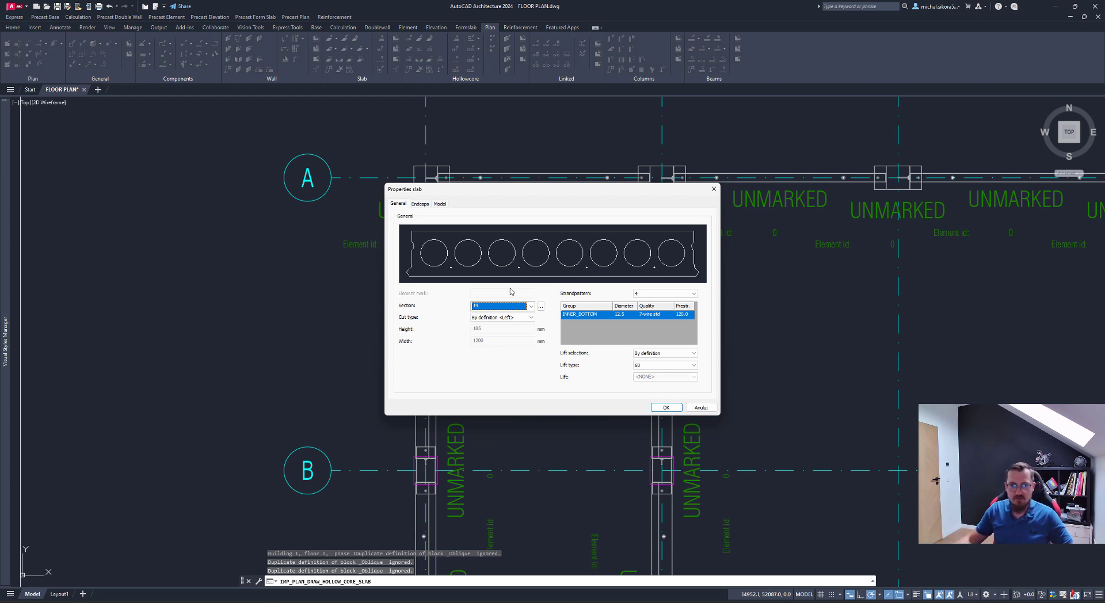
# - Preview strand patterns 52 and 6 for the hollow core slab, and set the strand pattern to 52
pyautogui.click(684, 295)
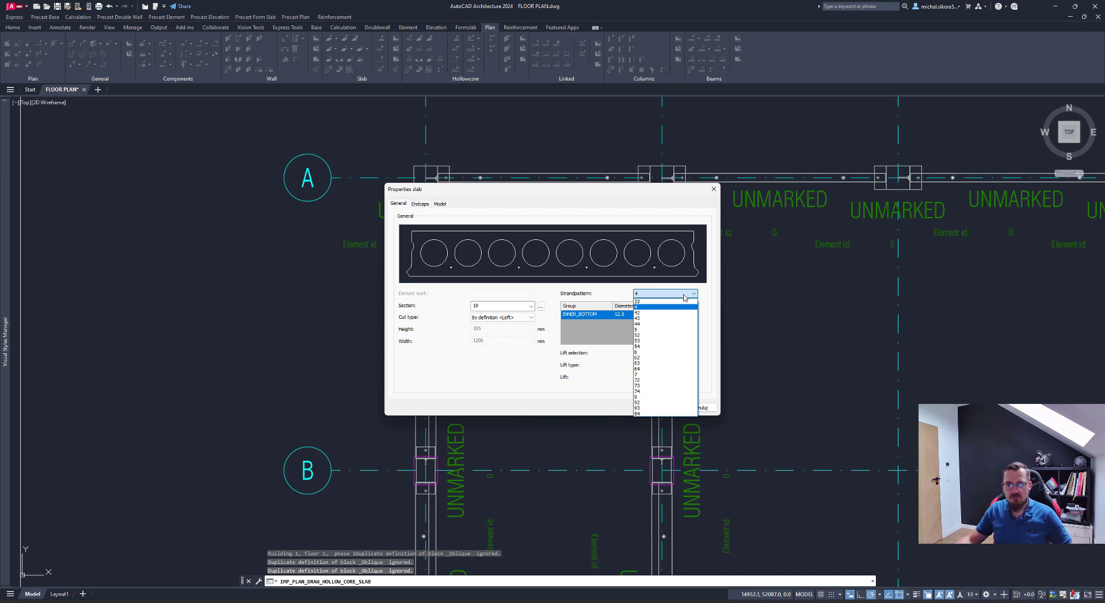
pyautogui.click(648, 335)
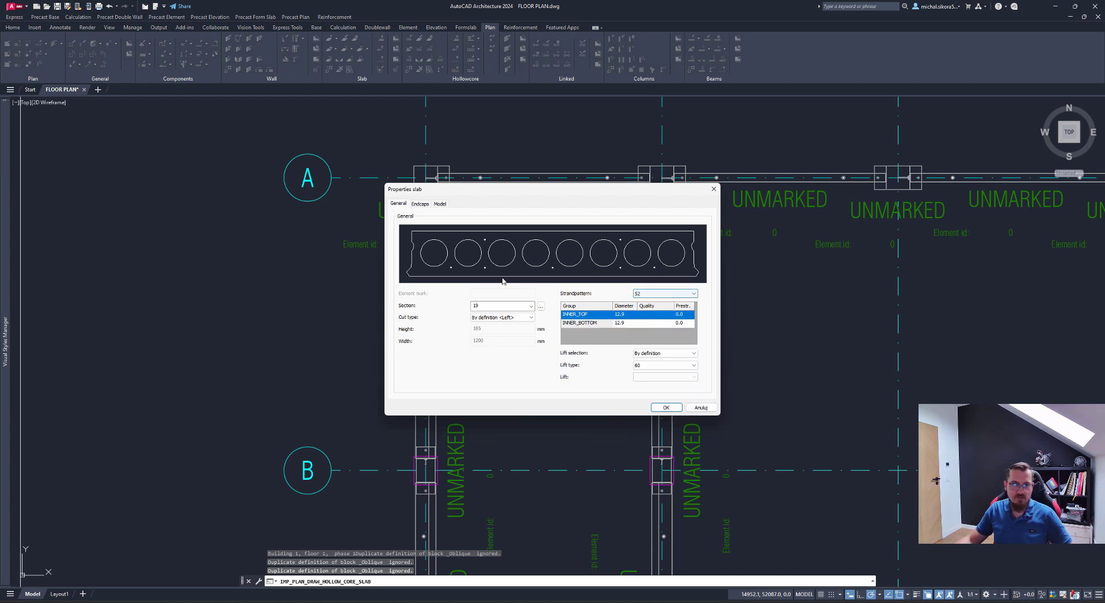
pyautogui.click(659, 294)
pyautogui.click(648, 352)
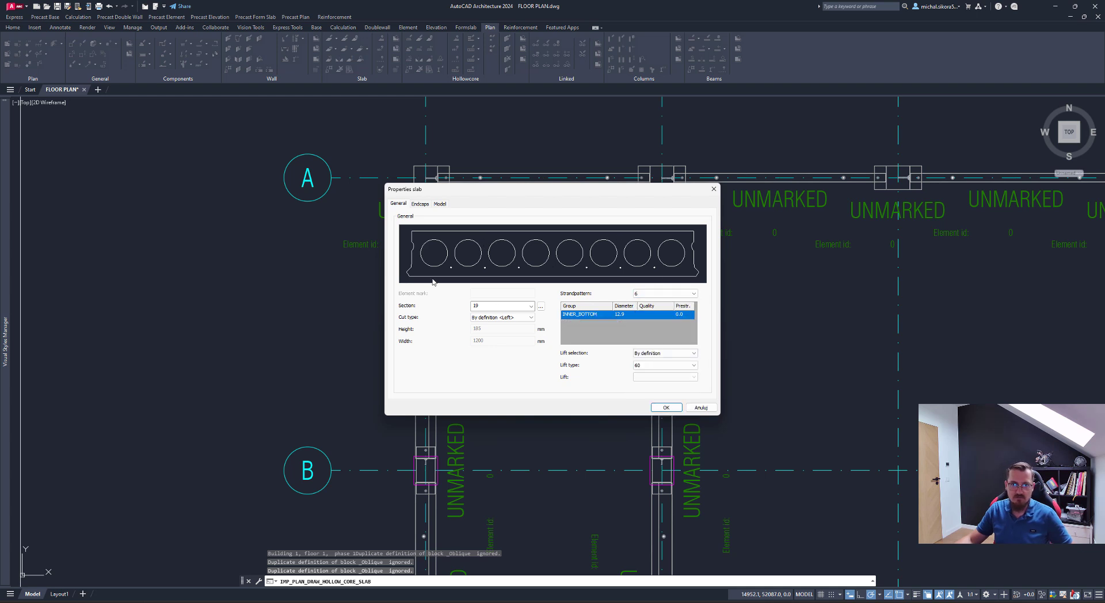
pyautogui.click(695, 294)
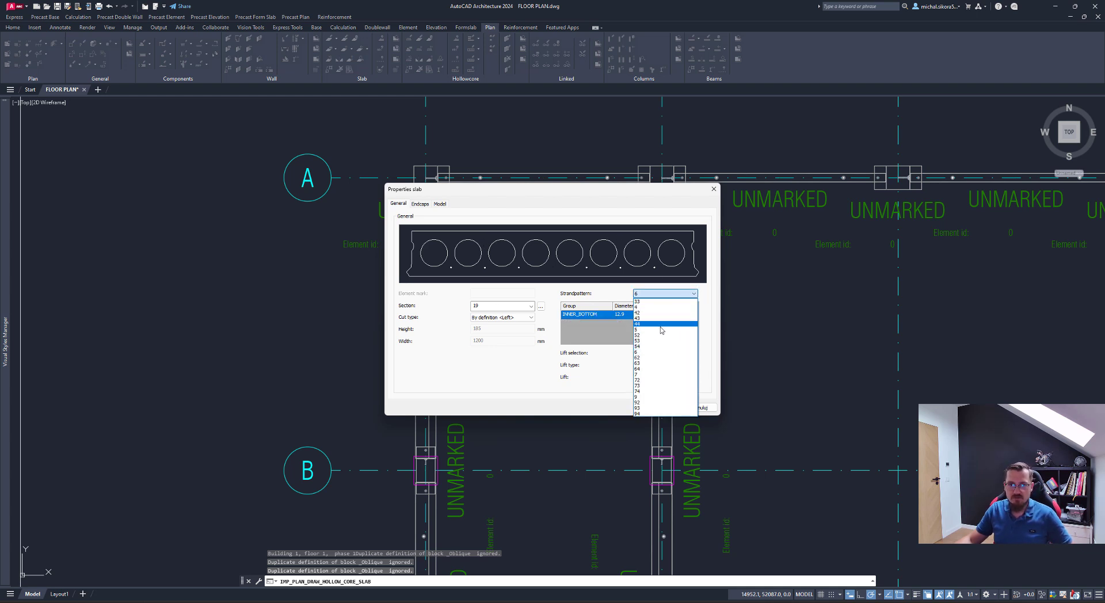
pyautogui.click(651, 335)
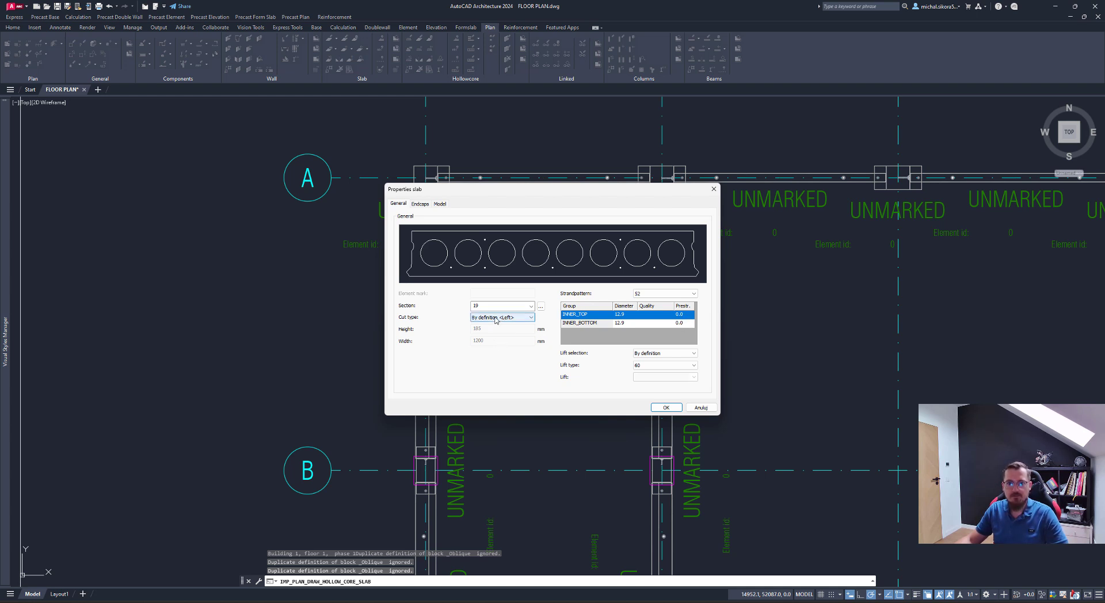
# - Try the By user lift selection with a lift from the list, and set the lift selection back to By definition
pyautogui.click(669, 358)
pyautogui.click(642, 361)
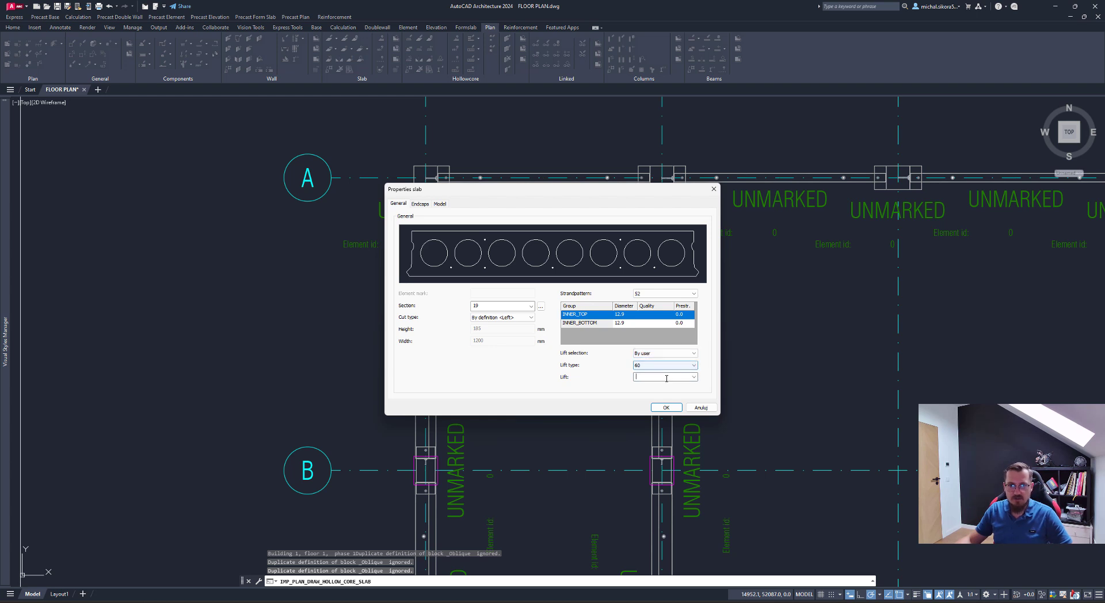
pyautogui.click(695, 377)
pyautogui.click(640, 385)
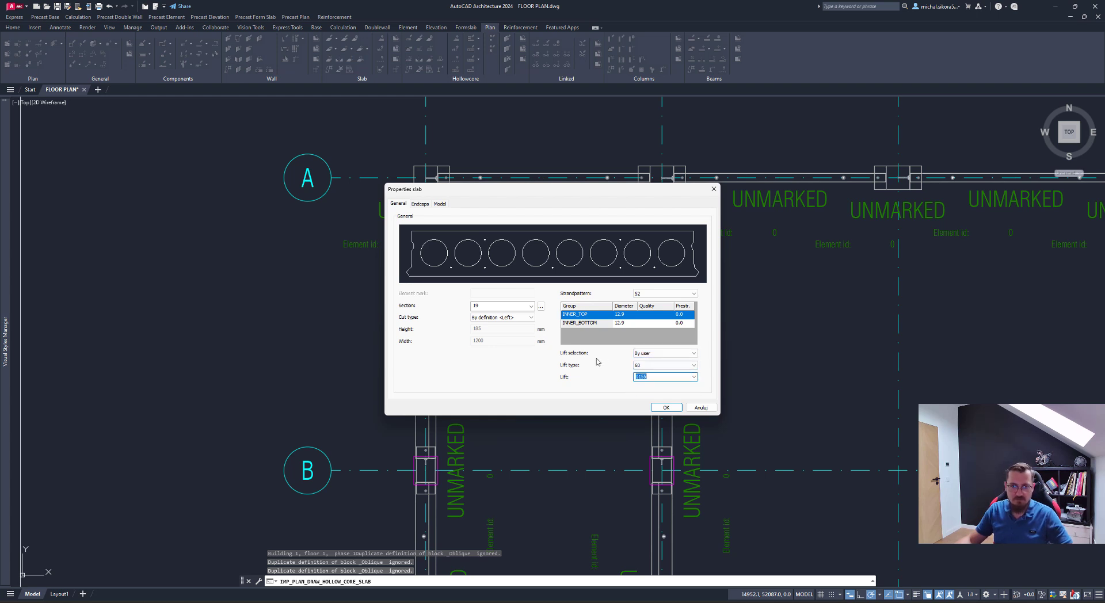
pyautogui.click(666, 353)
pyautogui.click(654, 367)
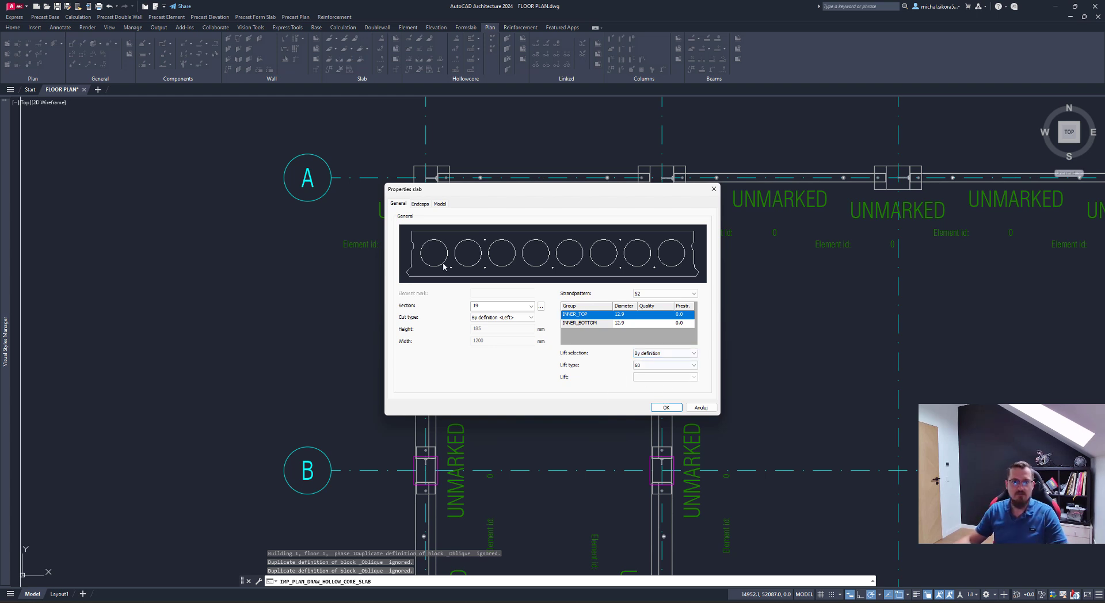
# - Open the endcap settings for the hollow core slab's left and right edges
pyautogui.click(420, 205)
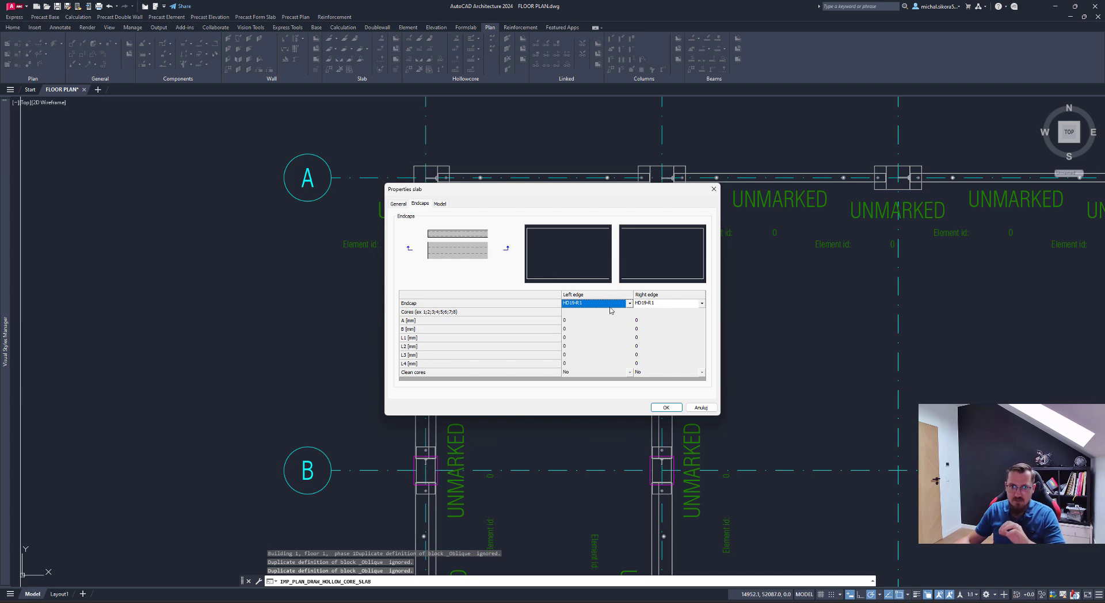
pyautogui.click(629, 303)
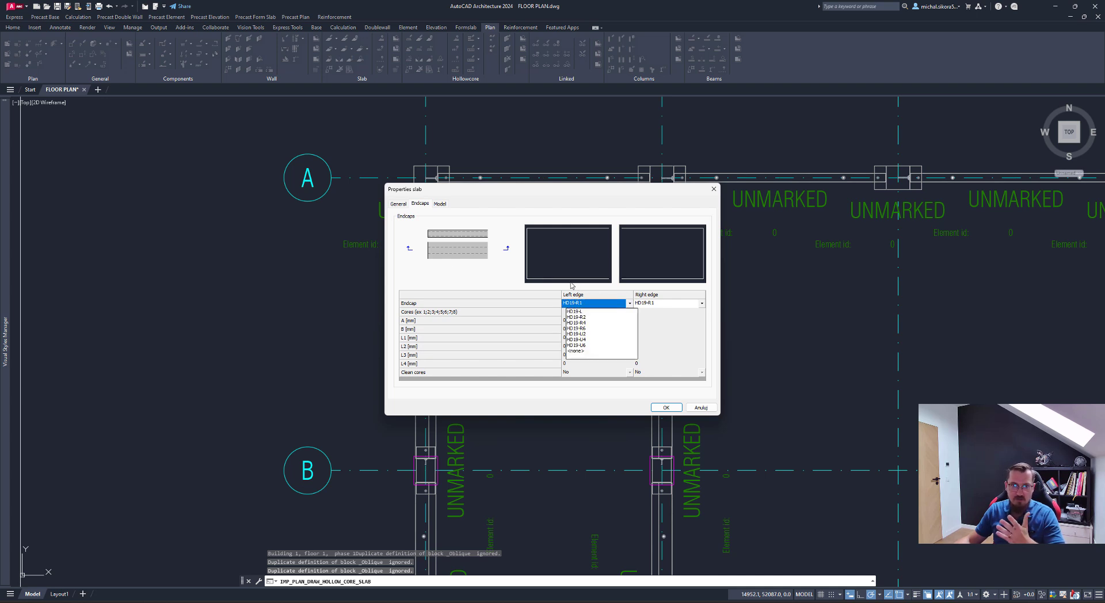
pyautogui.click(590, 311)
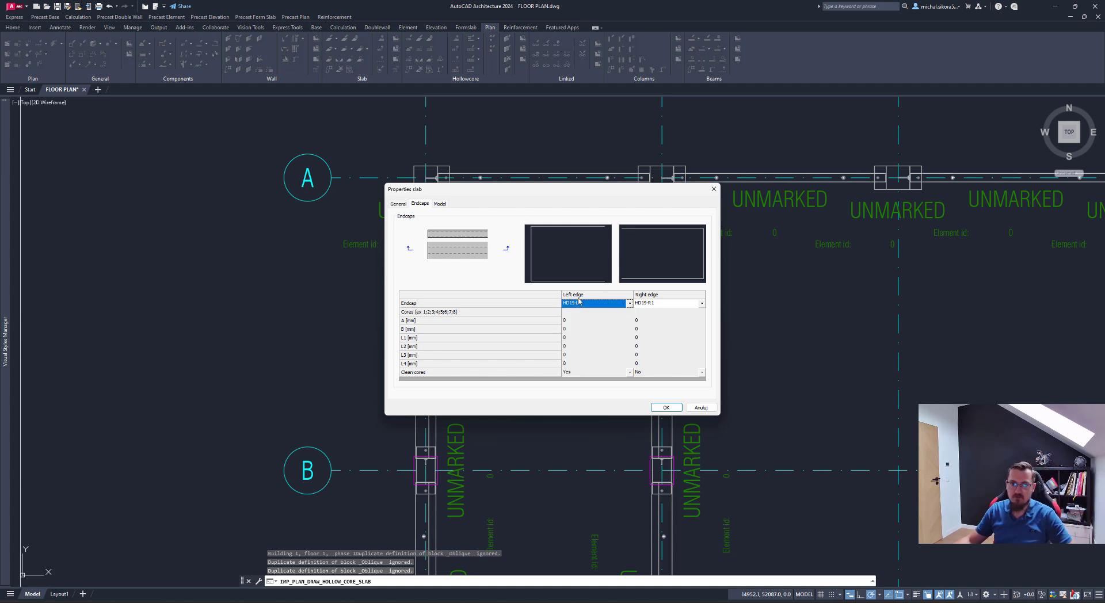
pyautogui.click(631, 305)
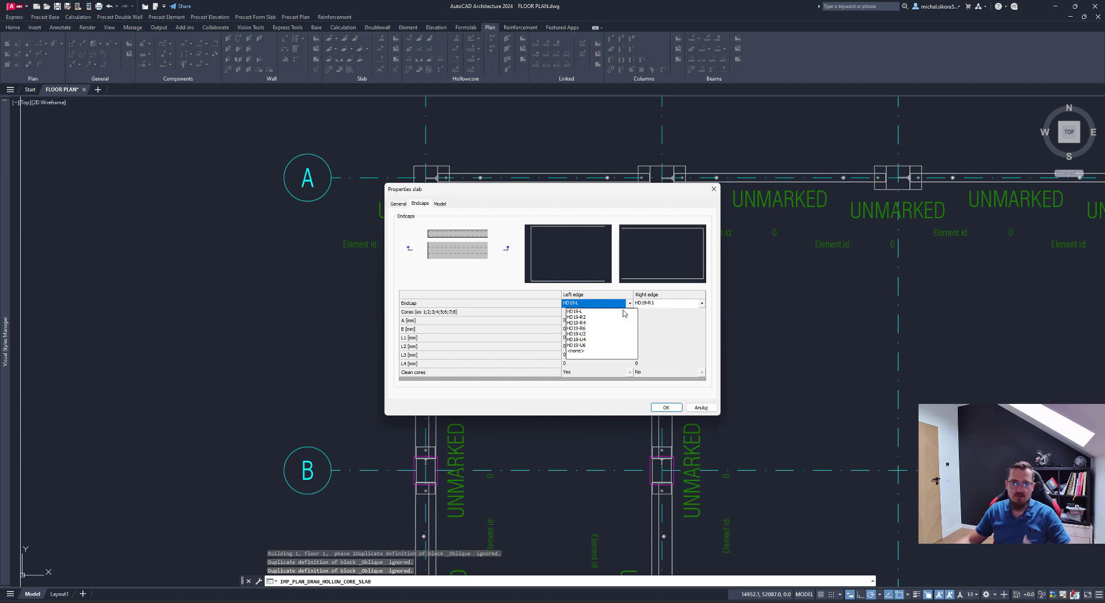
pyautogui.click(586, 335)
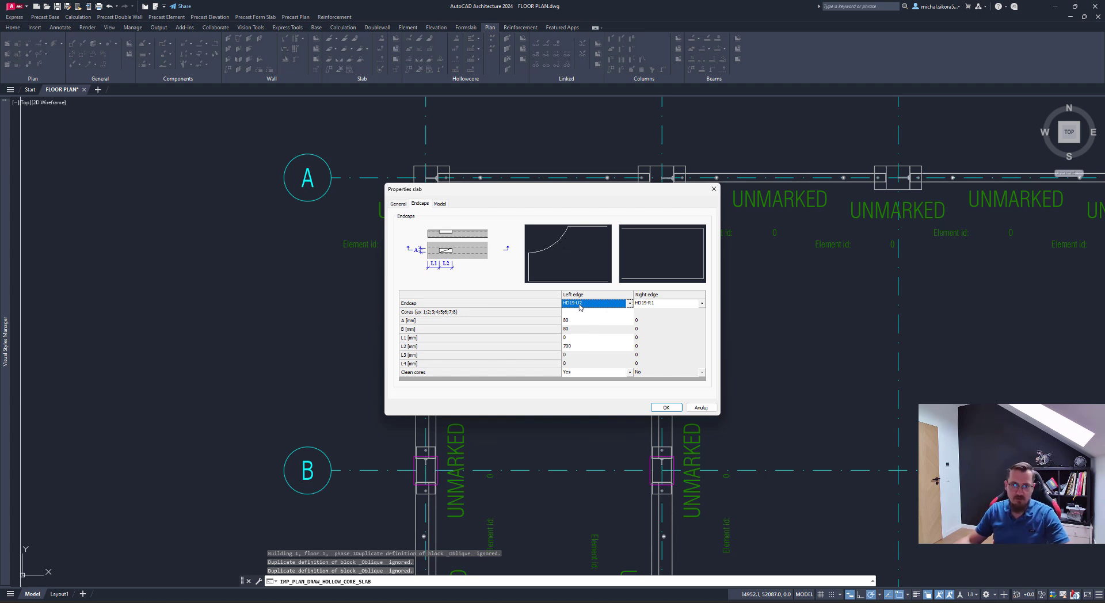
pyautogui.click(701, 306)
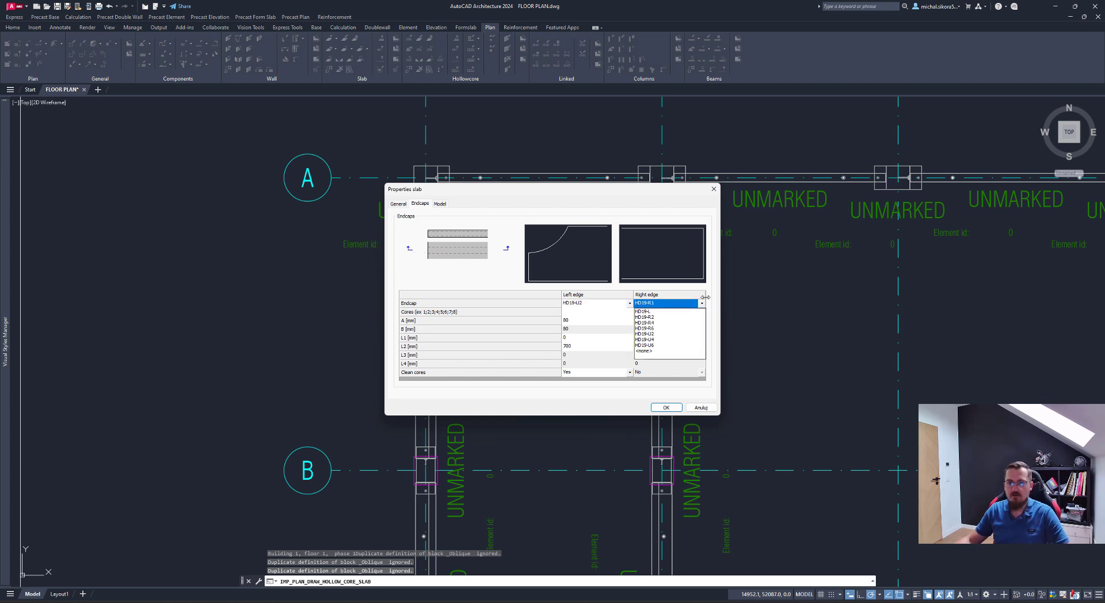
pyautogui.click(660, 340)
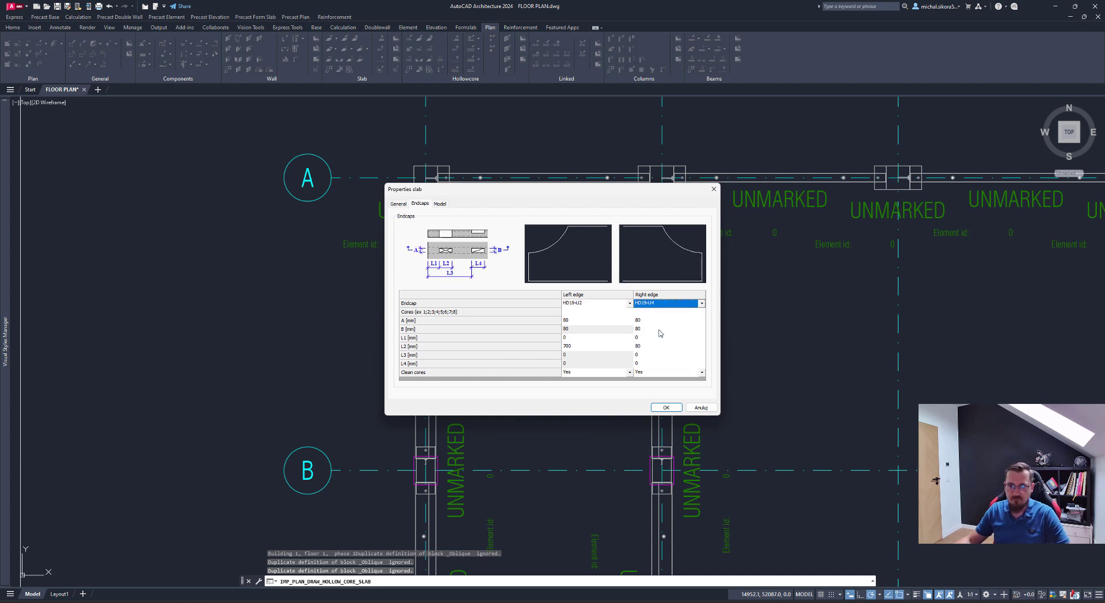
pyautogui.click(701, 302)
pyautogui.click(644, 334)
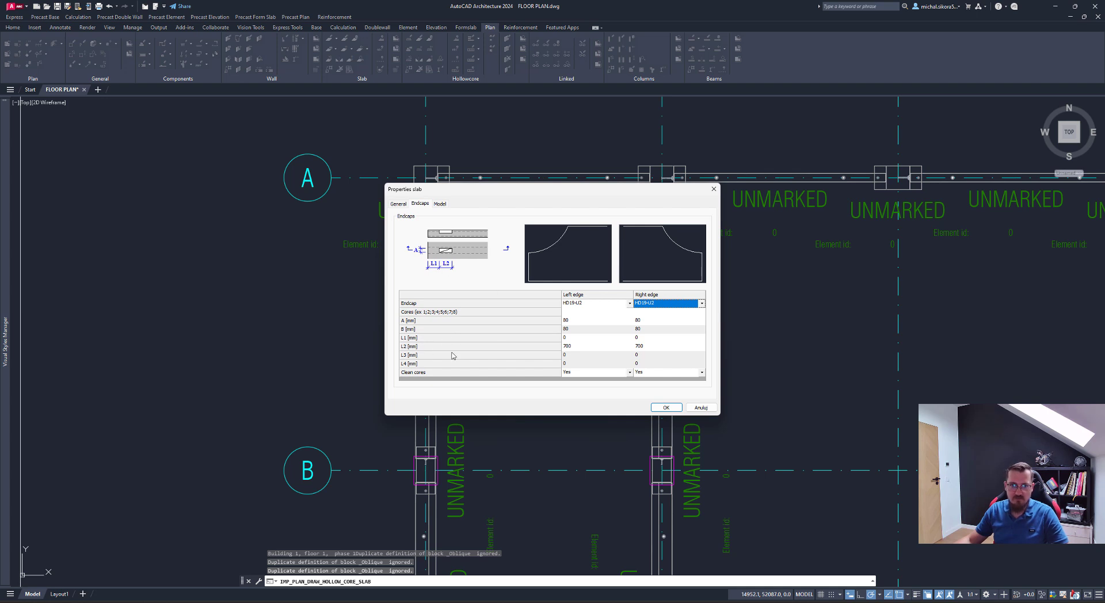
pyautogui.click(665, 407)
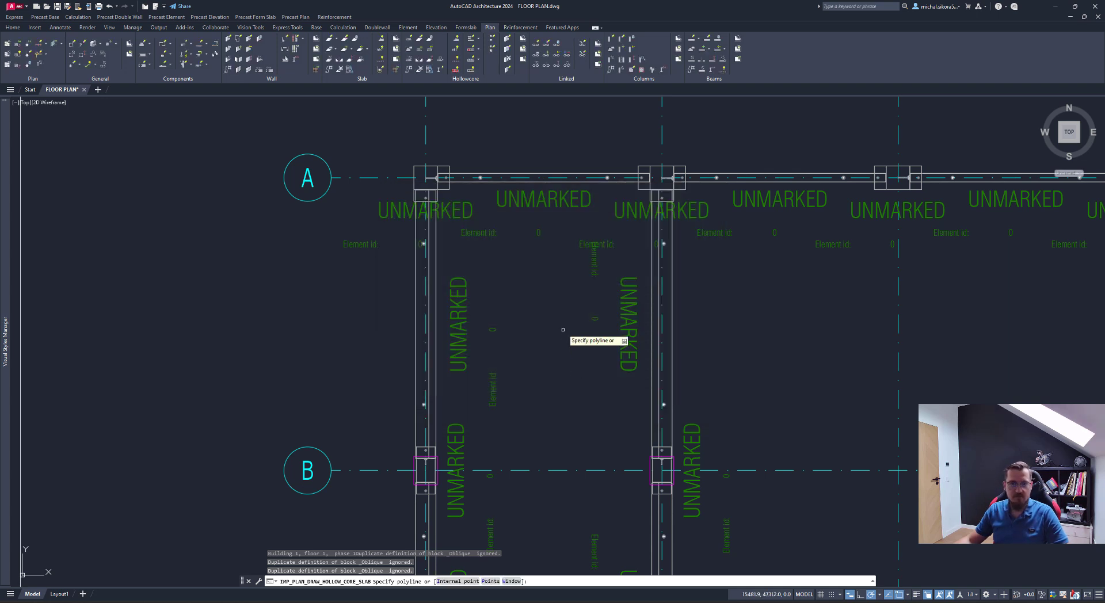
pyautogui.press('Return')
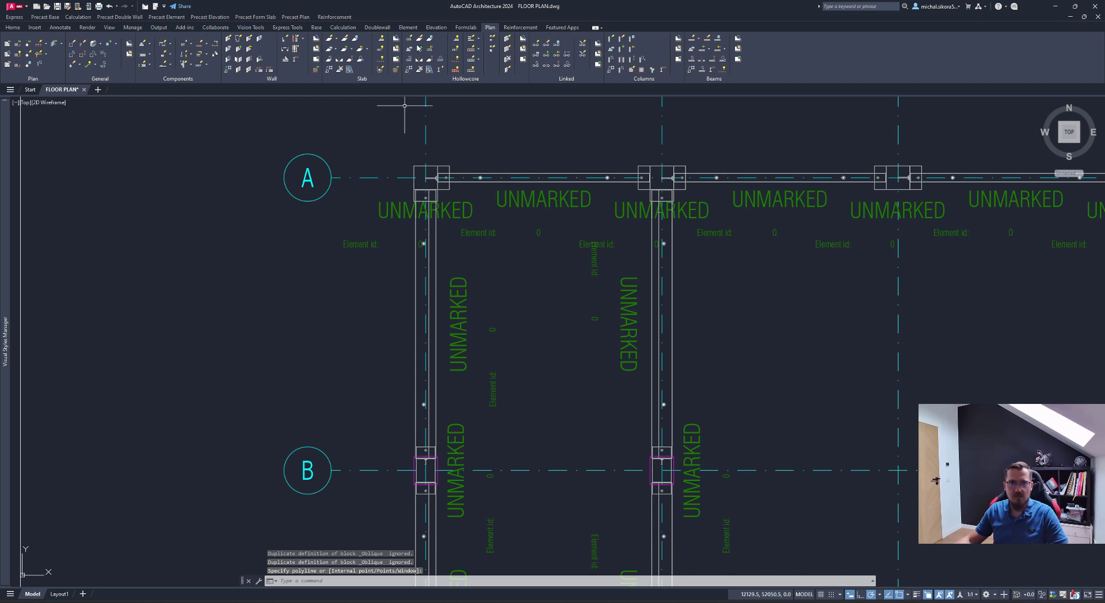
# - Start a new hollow core slab and examine its section, location and elevation properties
pyautogui.click(410, 38)
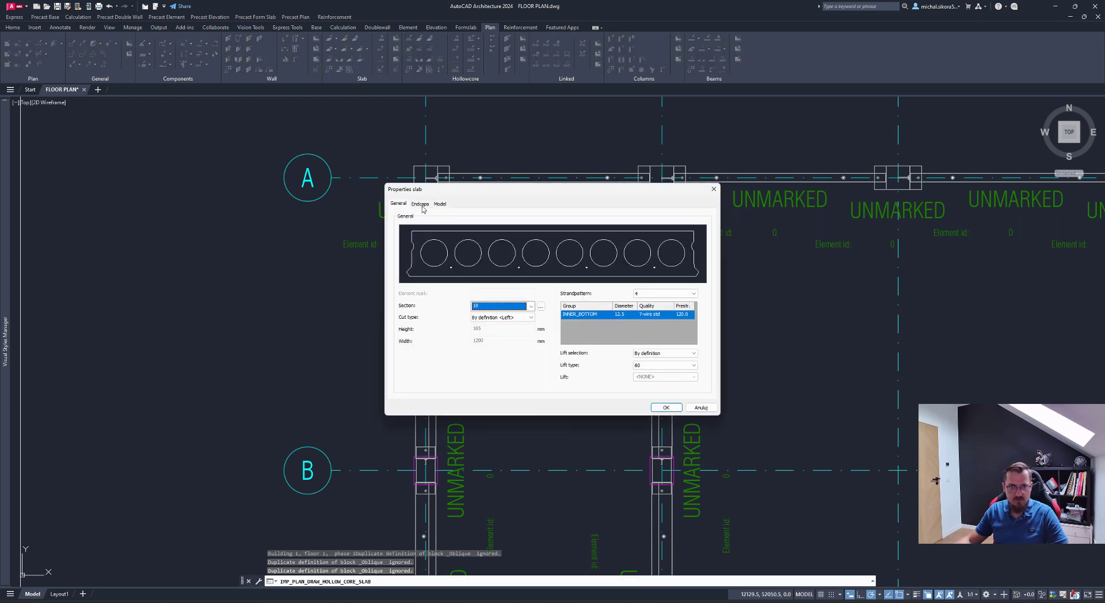
pyautogui.click(422, 206)
pyautogui.click(442, 205)
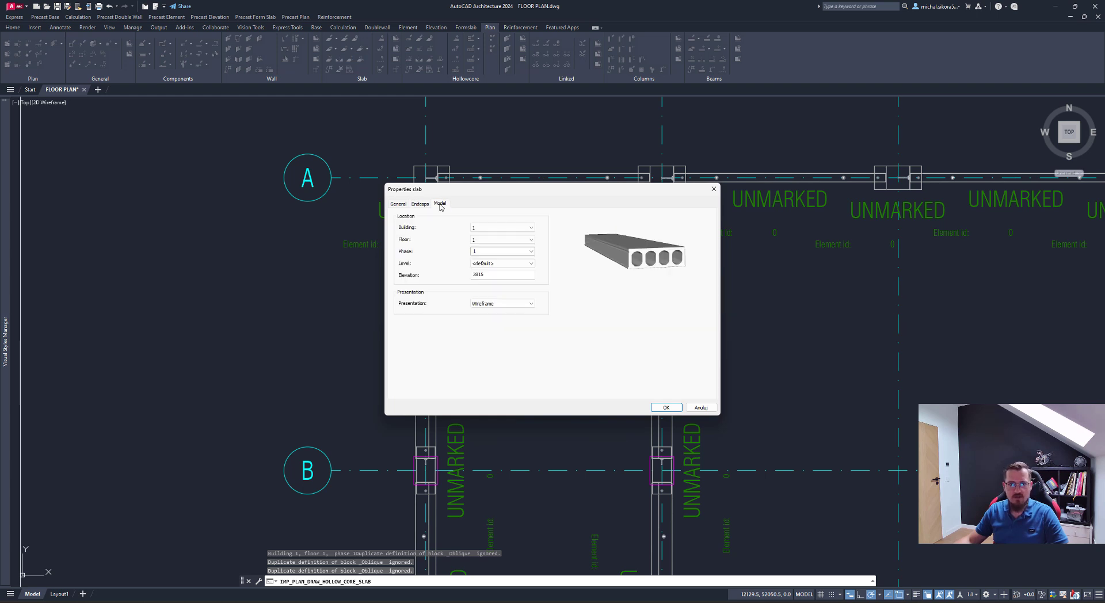
pyautogui.click(500, 275)
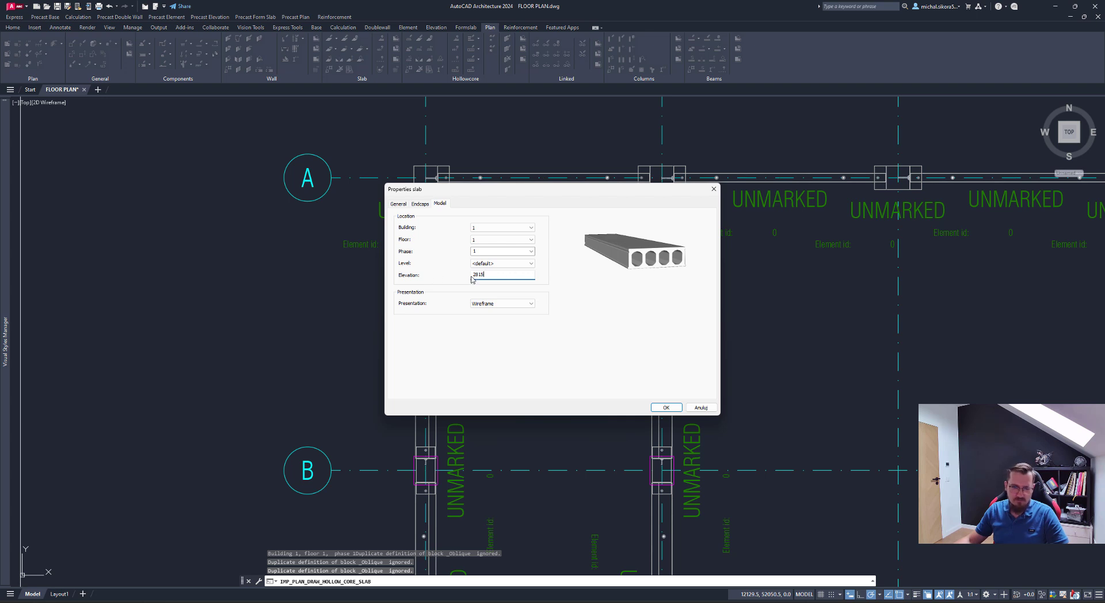
pyautogui.moveTo(486, 276); pyautogui.dragTo(443, 277)
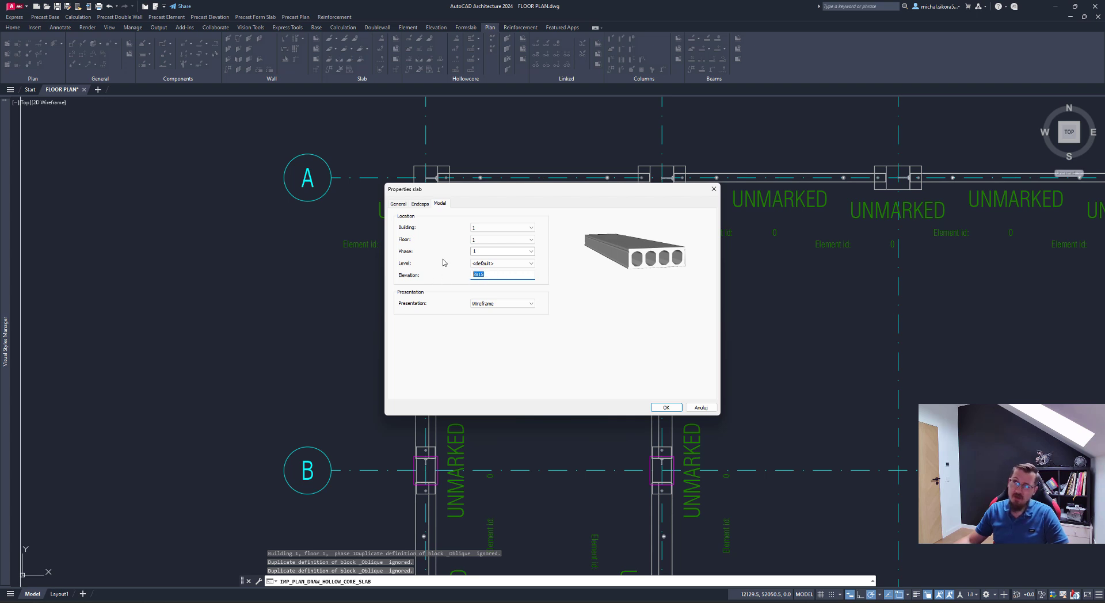
pyautogui.click(392, 204)
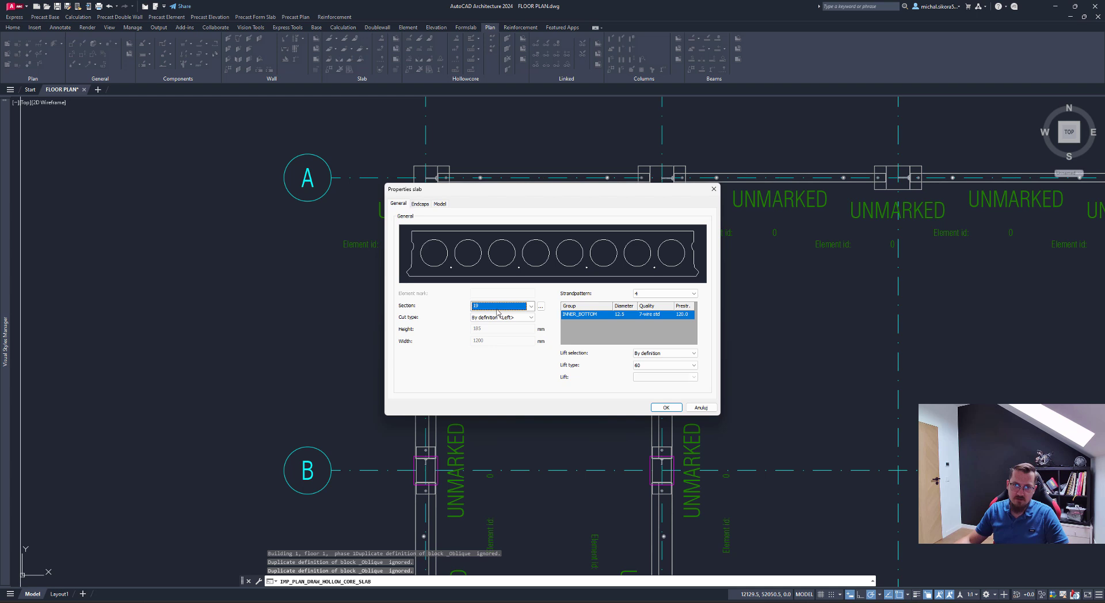
pyautogui.click(441, 204)
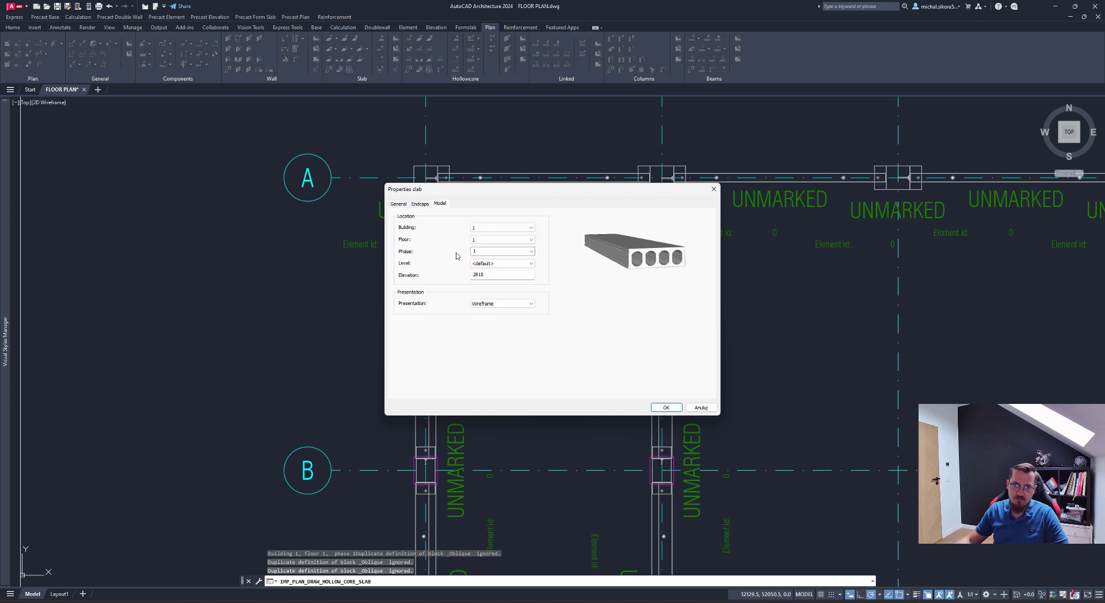
pyautogui.doubleClick(484, 275)
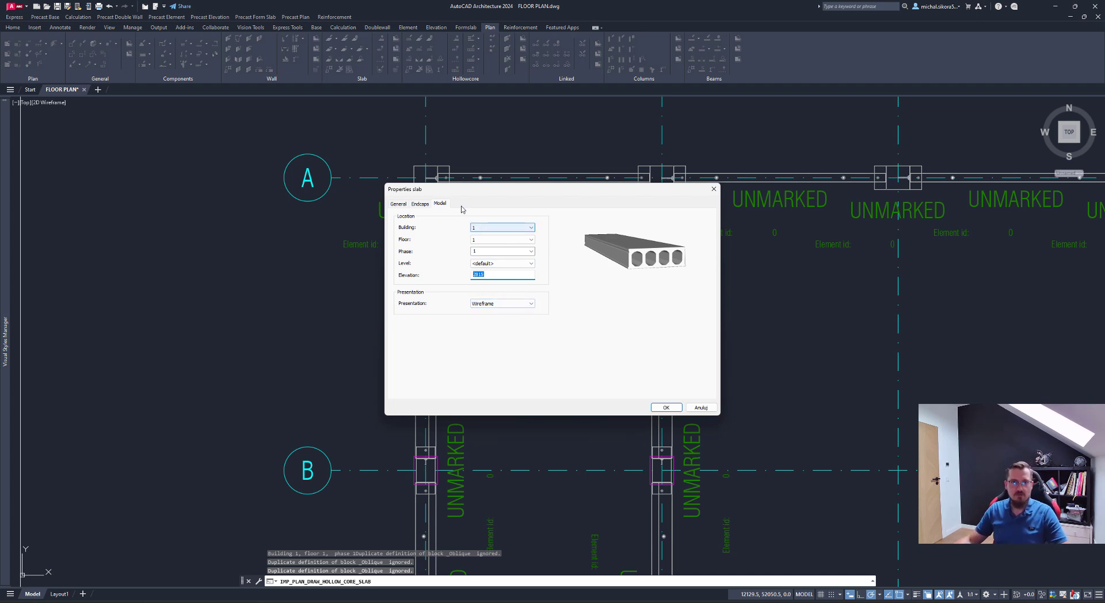
# - Set the endcaps of the hollow core slab to HD19-U2 on both the left and right edges
pyautogui.click(423, 205)
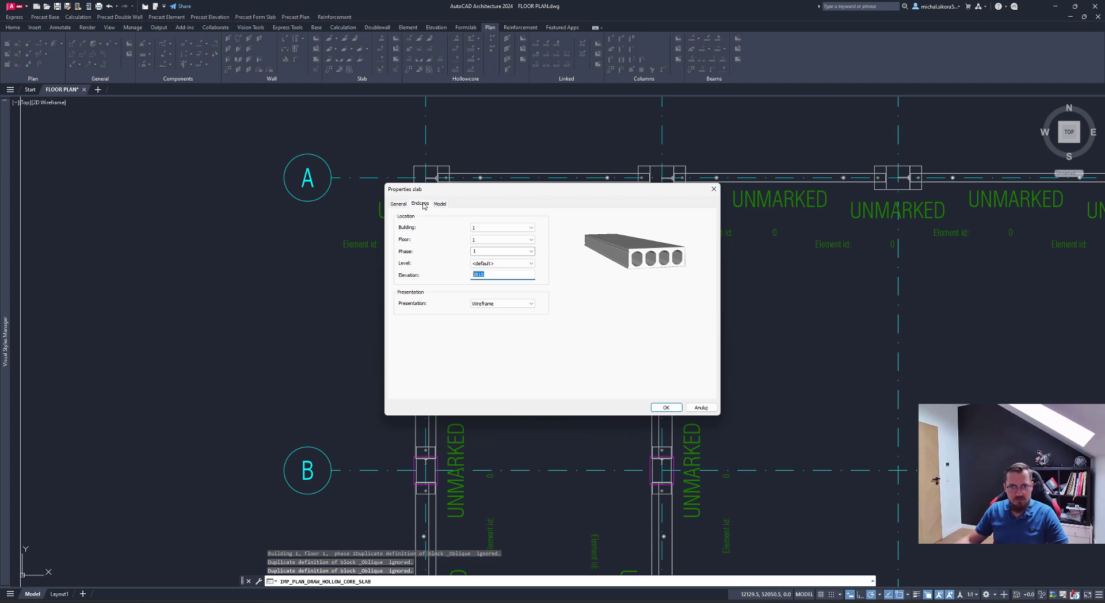
pyautogui.click(414, 206)
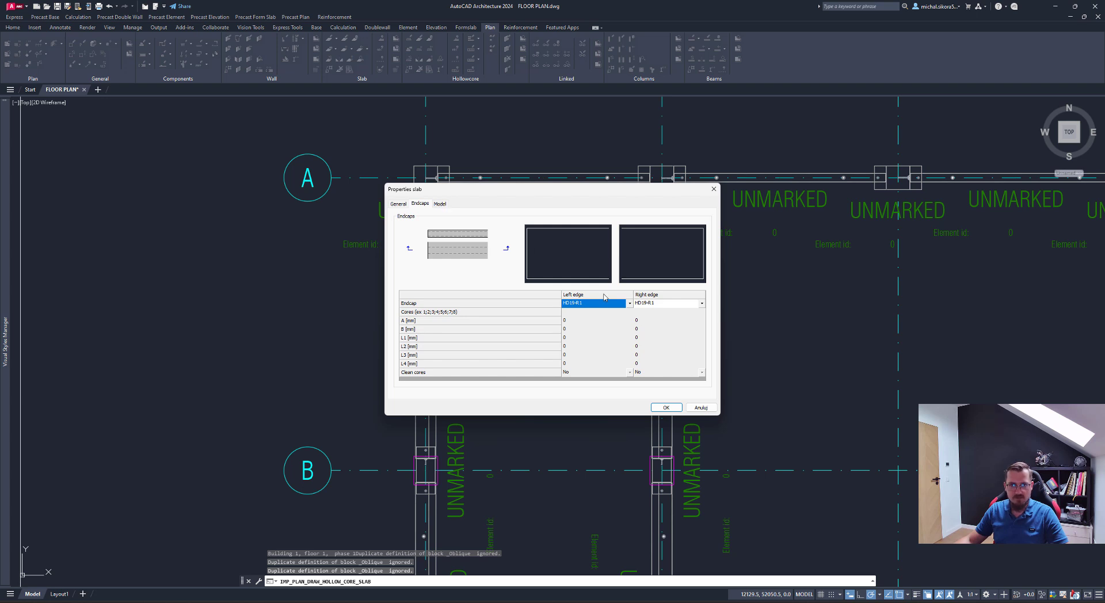
pyautogui.click(629, 304)
pyautogui.click(593, 334)
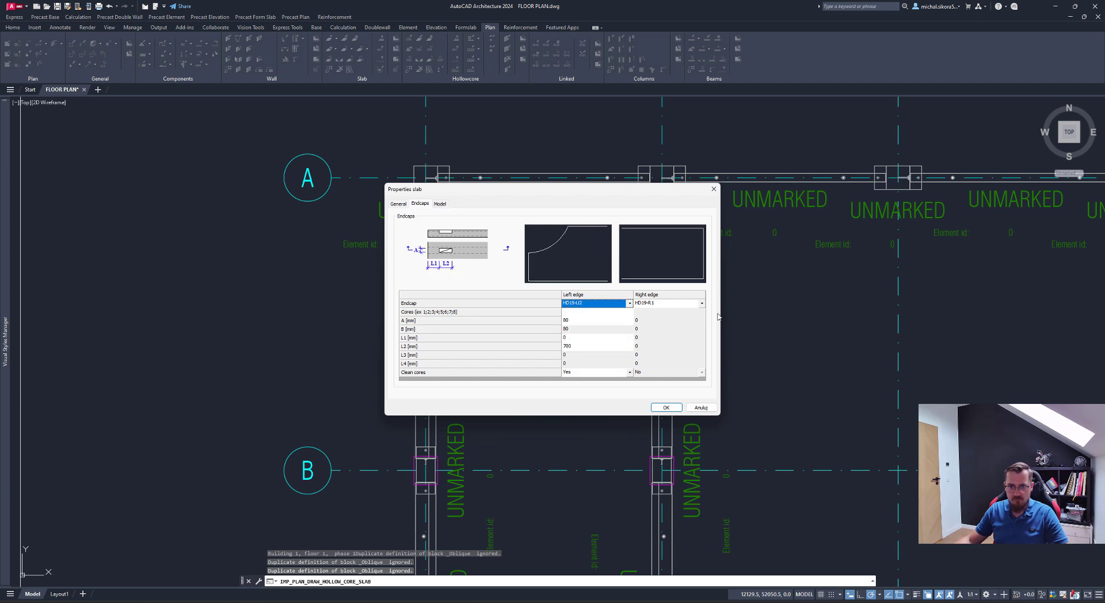
pyautogui.click(701, 303)
pyautogui.click(663, 334)
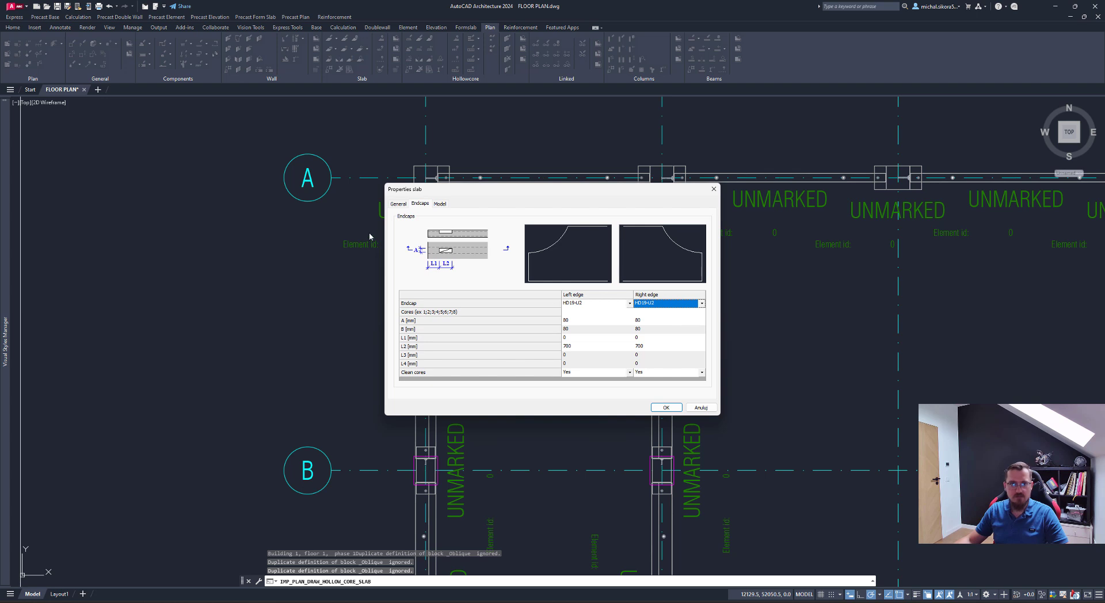
# - Set the slab's strand pattern to 52 and accept the slab properties
pyautogui.click(398, 204)
pyautogui.click(651, 294)
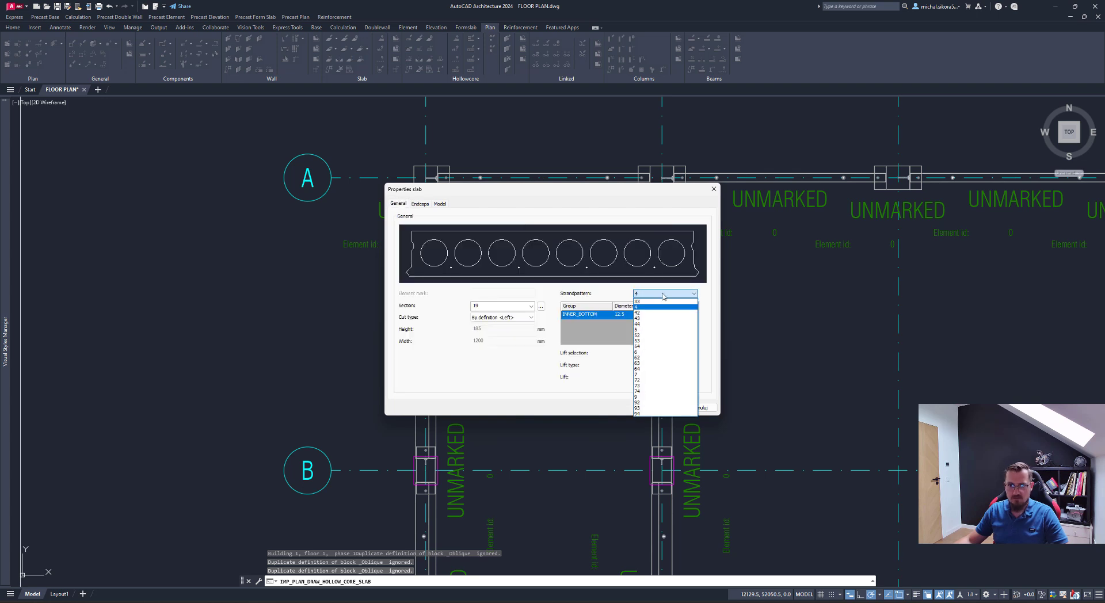
pyautogui.click(660, 329)
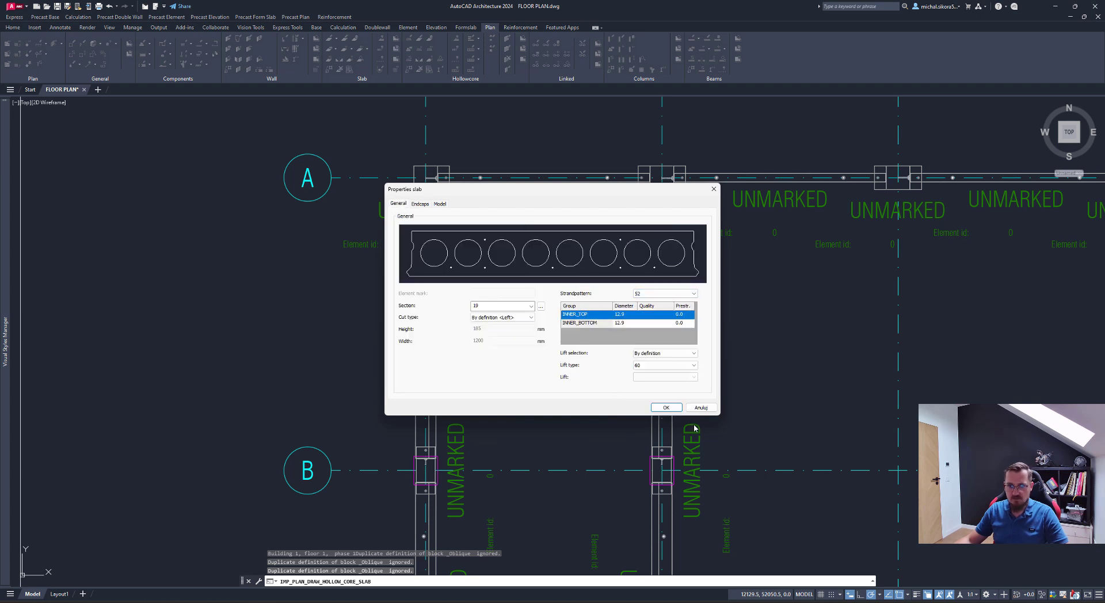
pyautogui.click(666, 407)
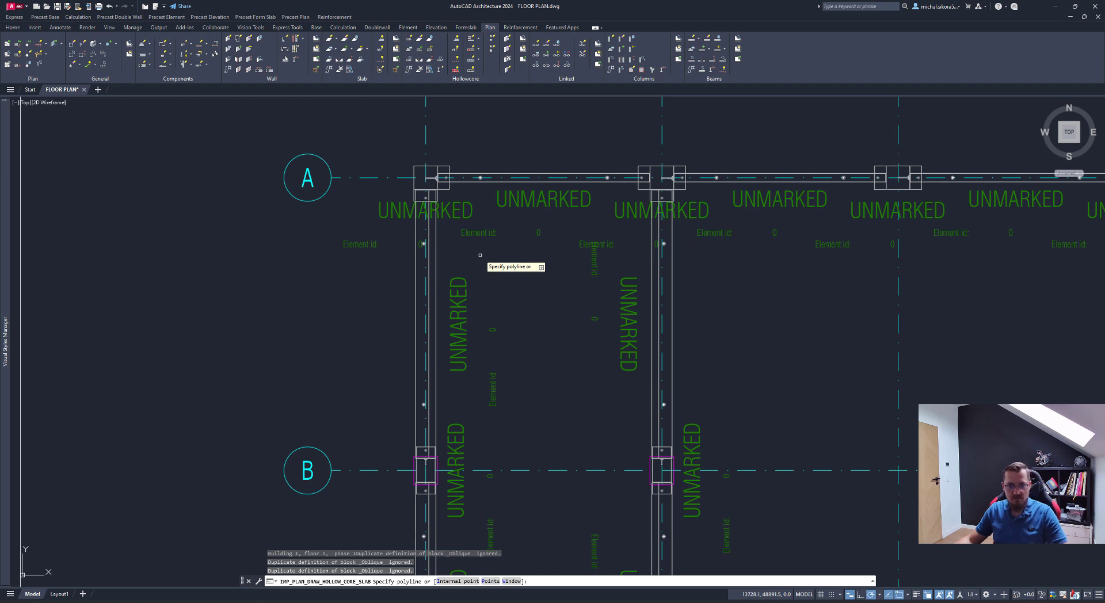
# - Begin the slab outline by points, from the axis 1 beam's inner corner at axis A to the axis 2 beam's inner corner
pyautogui.write('p')
pyautogui.press('Return')
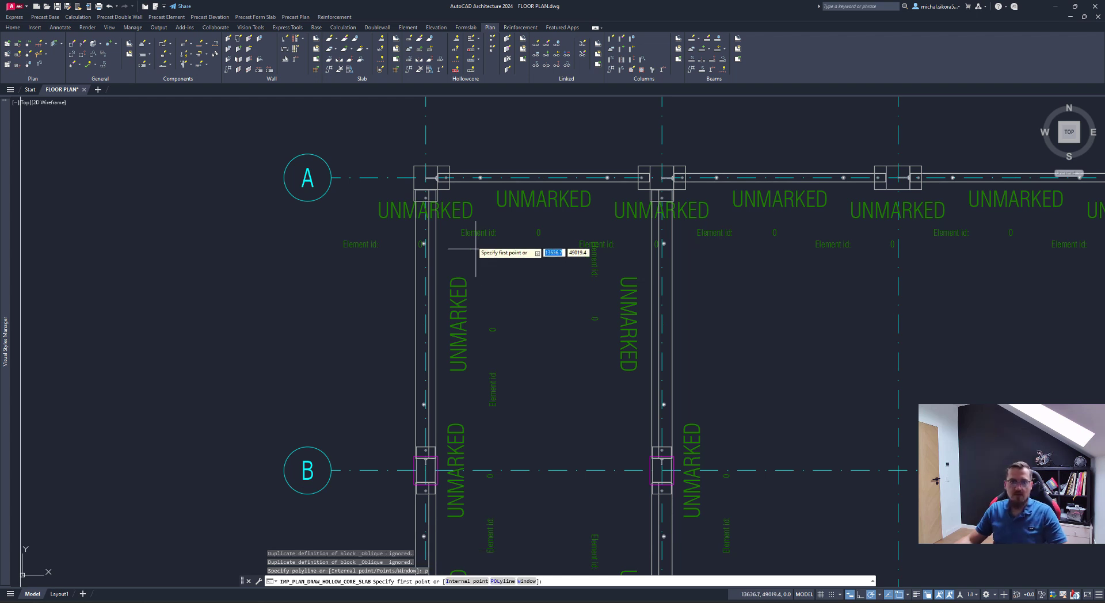
pyautogui.scroll(2, 432, 191)
pyautogui.scroll(6, 432, 191)
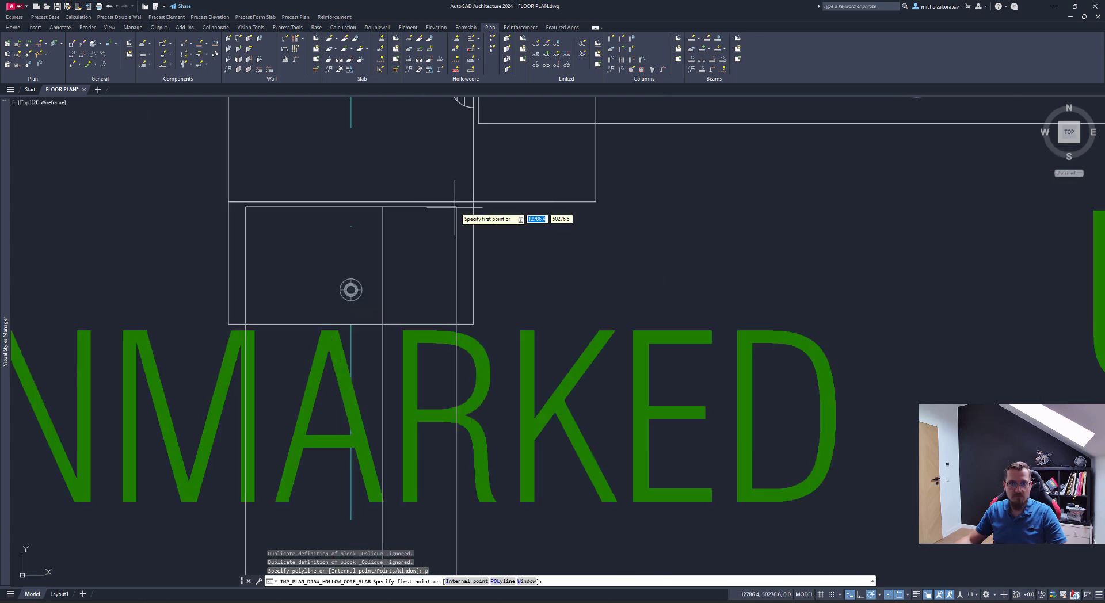
pyautogui.click(457, 206)
pyautogui.scroll(-5, 703, 291)
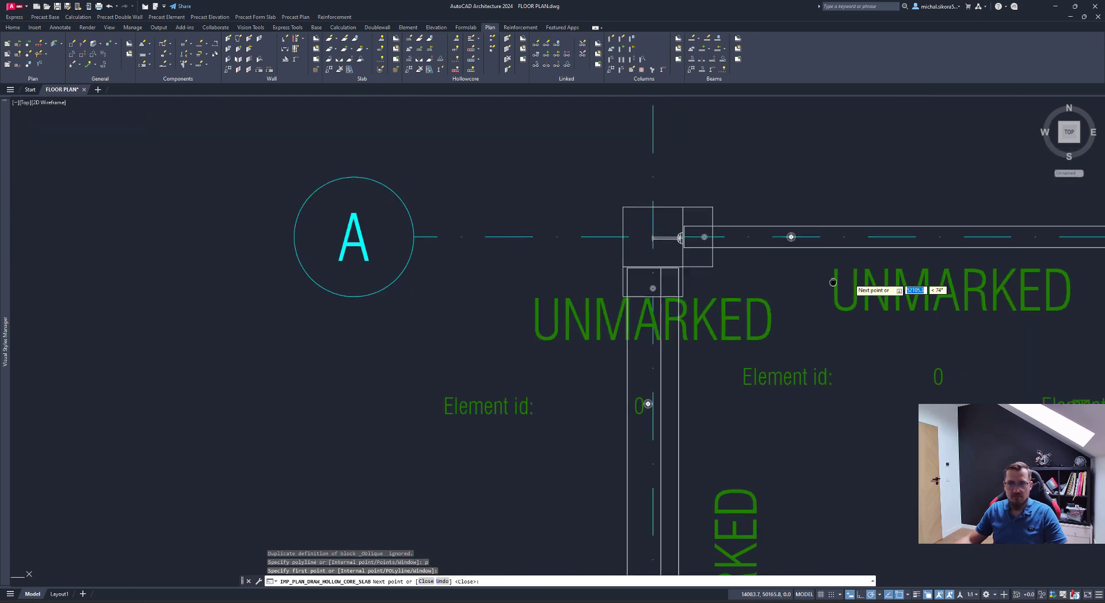
pyautogui.scroll(5, 680, 236)
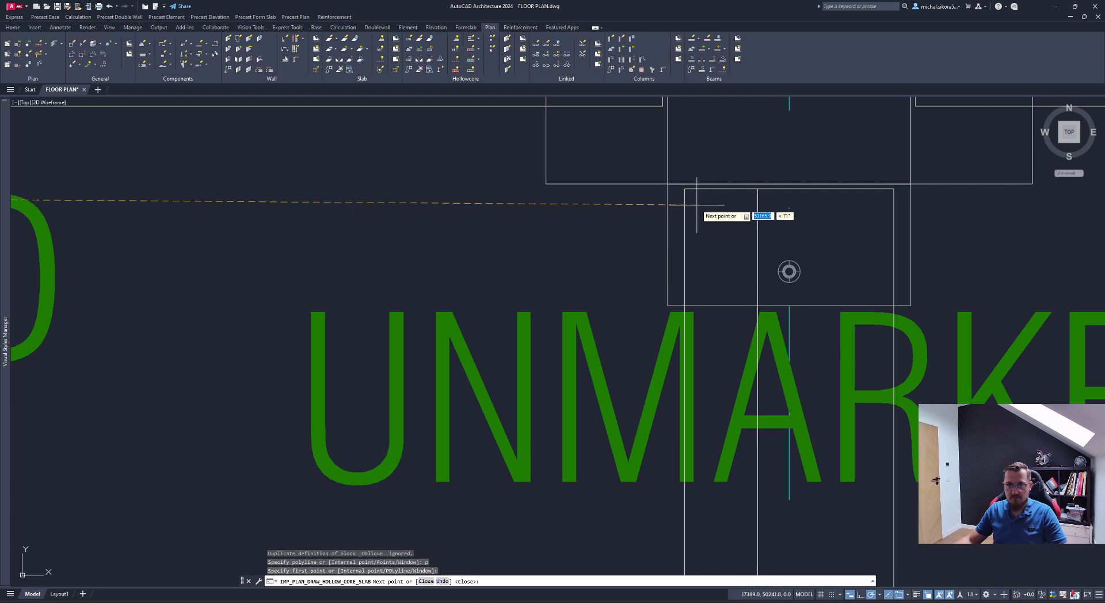
pyautogui.click(684, 189)
# - Extend the slab outline along the inner face of the axis 2 beams to their inner corner at axis C
pyautogui.scroll(-6, 627, 371)
pyautogui.moveTo(638, 452); pyautogui.dragTo(614, 166, button='middle')
pyautogui.scroll(-4, 668, 389)
pyautogui.scroll(-2, 651, 490)
pyautogui.moveTo(652, 490); pyautogui.dragTo(631, 282, button='middle')
pyautogui.scroll(6, 629, 489)
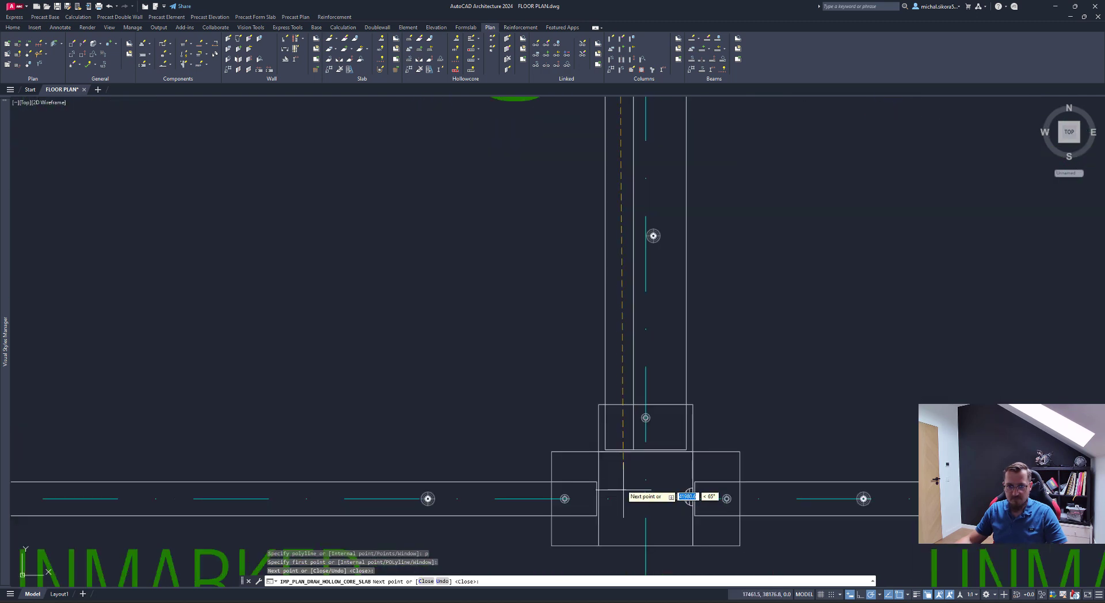
pyautogui.scroll(2, 609, 446)
pyautogui.click(603, 454)
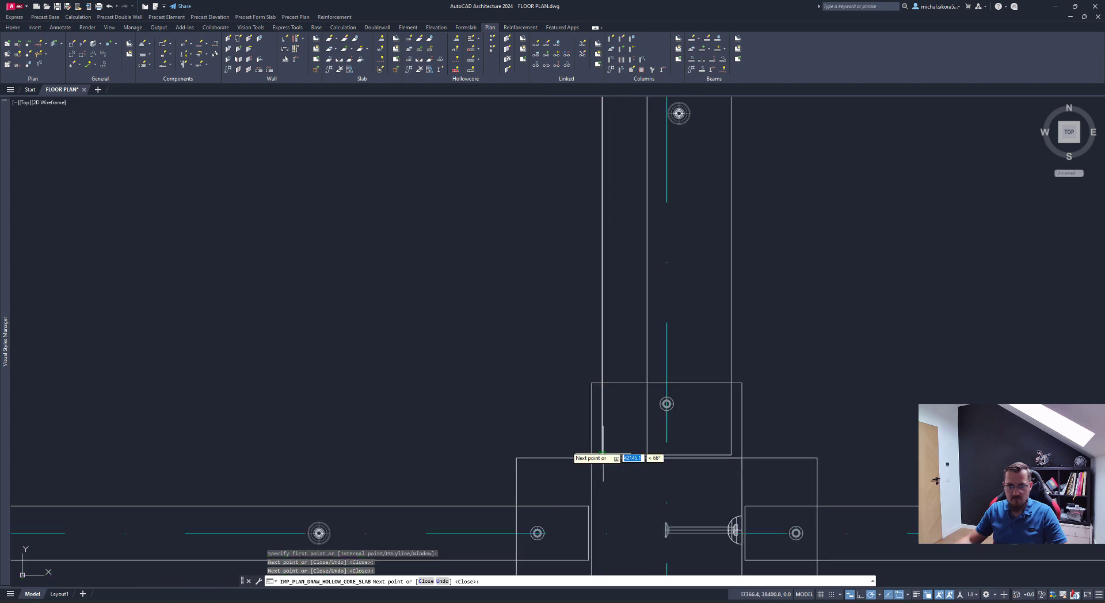
# - Add the outline's last point at the axis 1 beam's inner corner at axis C and close the outline
pyautogui.scroll(-6, 507, 434)
pyautogui.moveTo(253, 433); pyautogui.dragTo(544, 426, button='middle')
pyautogui.scroll(6, 488, 431)
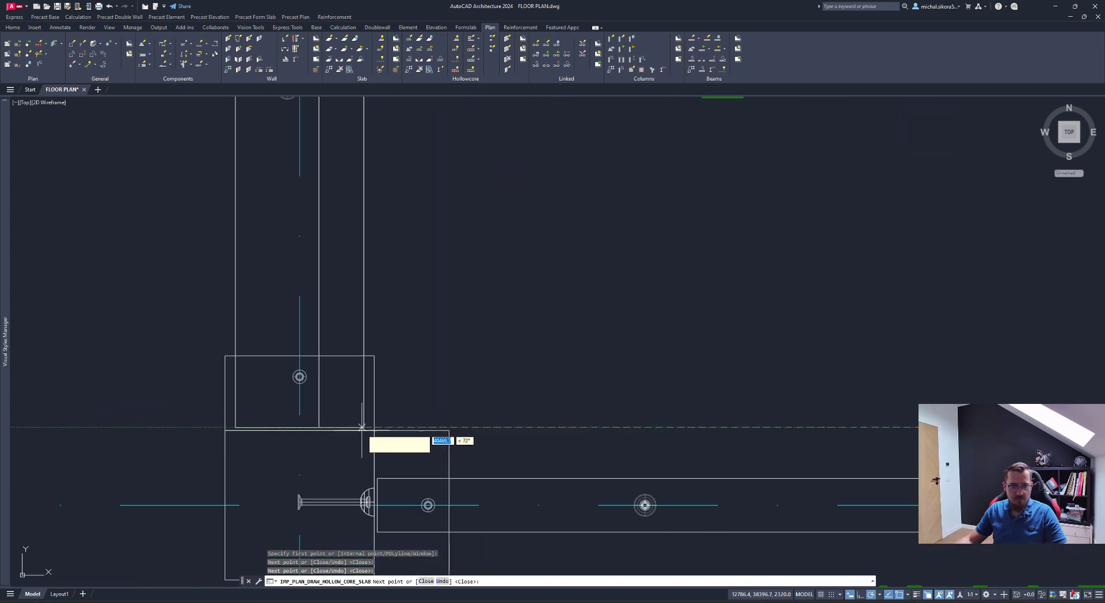
pyautogui.click(474, 429)
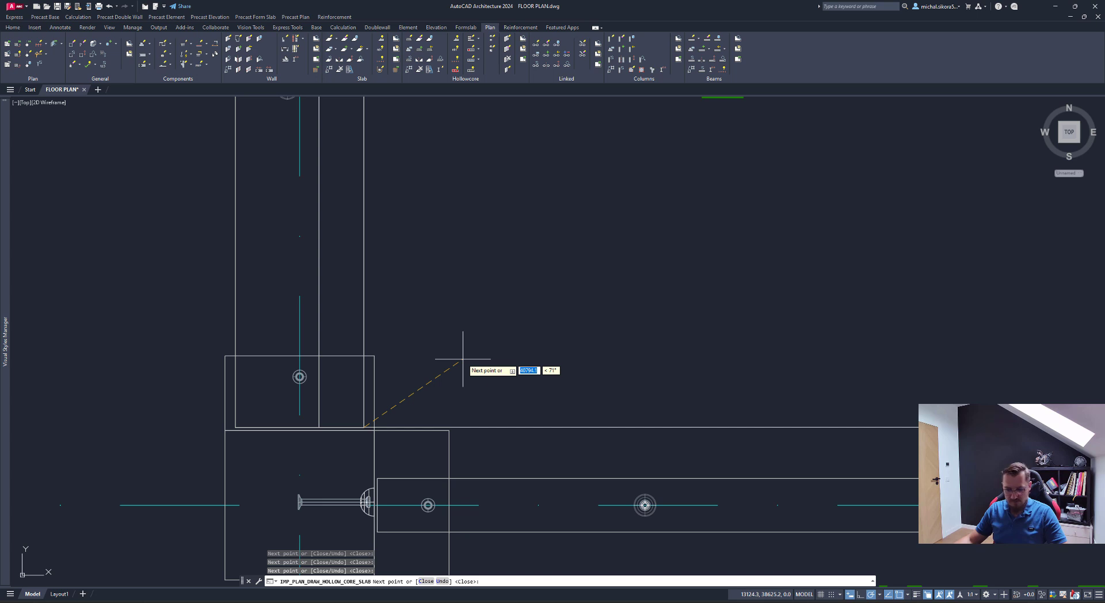
pyautogui.write('c')
pyautogui.press('Return')
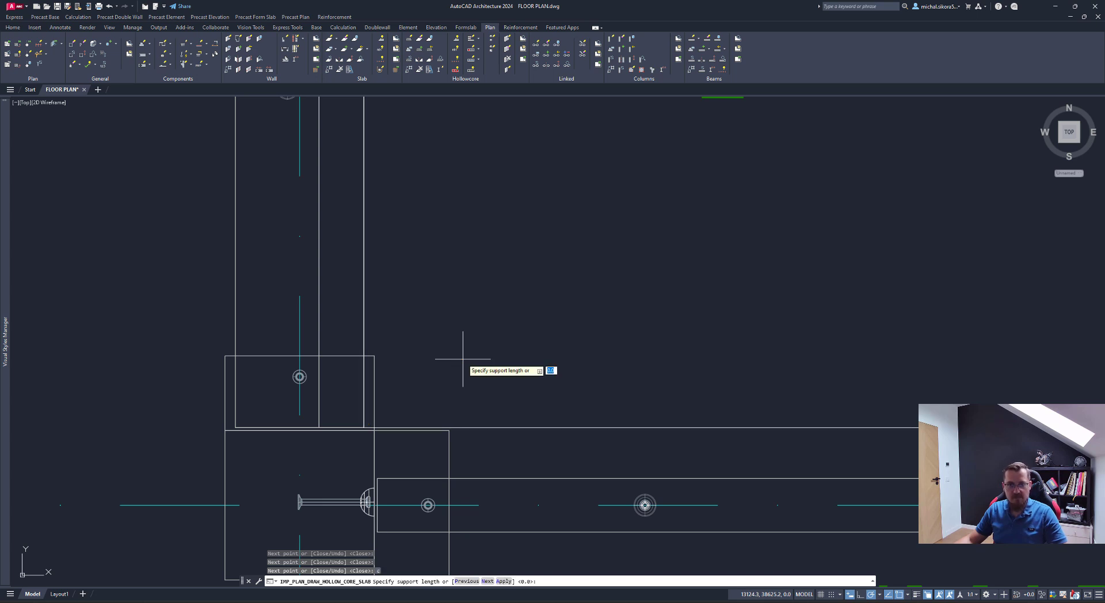
# - Accept a support length of 0 for the hollow core slab's edge along axis A
pyautogui.scroll(-6, 451, 321)
pyautogui.moveTo(543, 232); pyautogui.dragTo(500, 382, button='middle')
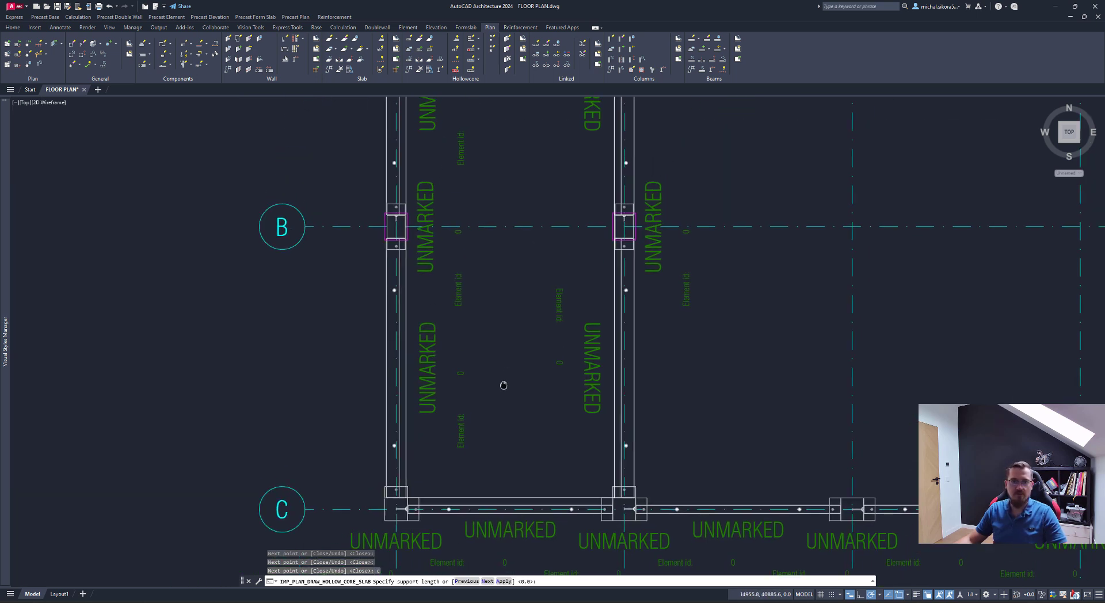
pyautogui.scroll(-2, 501, 382)
pyautogui.moveTo(525, 247); pyautogui.dragTo(511, 289, button='middle')
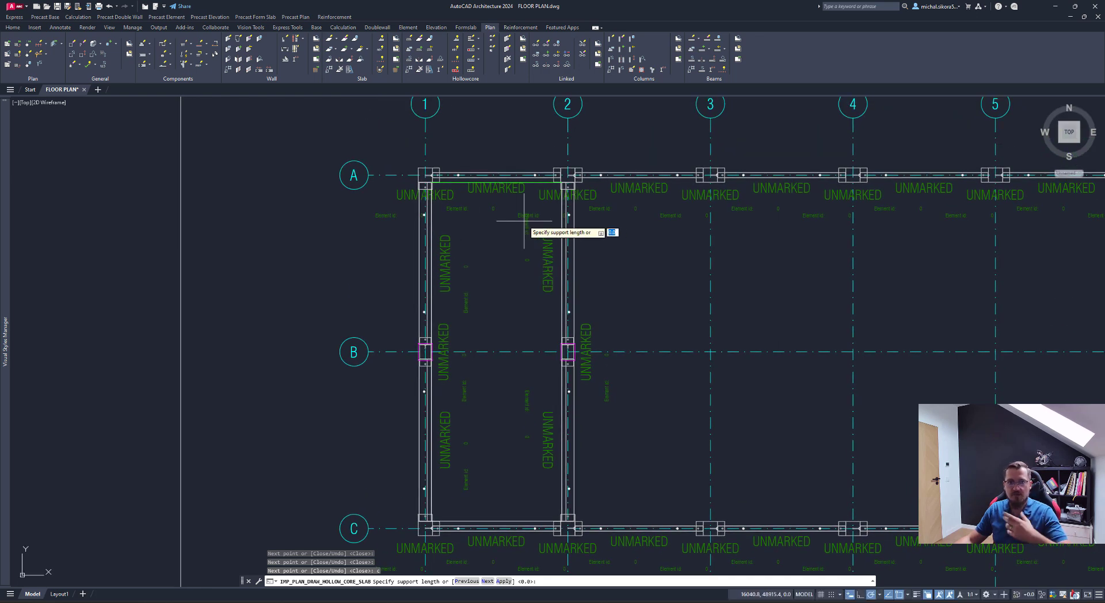
pyautogui.scroll(4, 481, 186)
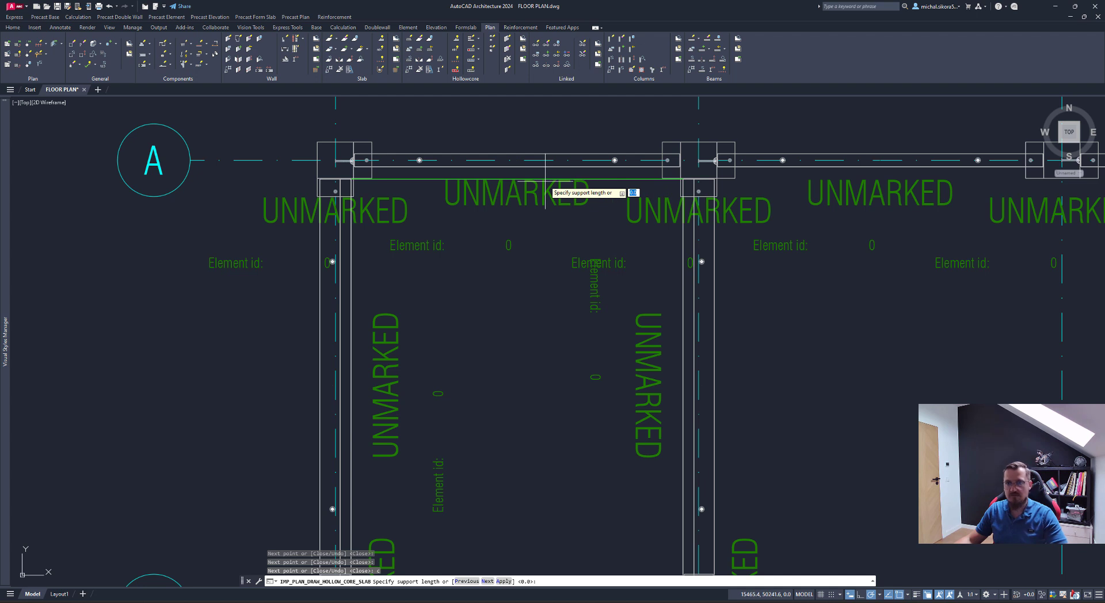
pyautogui.press('Return')
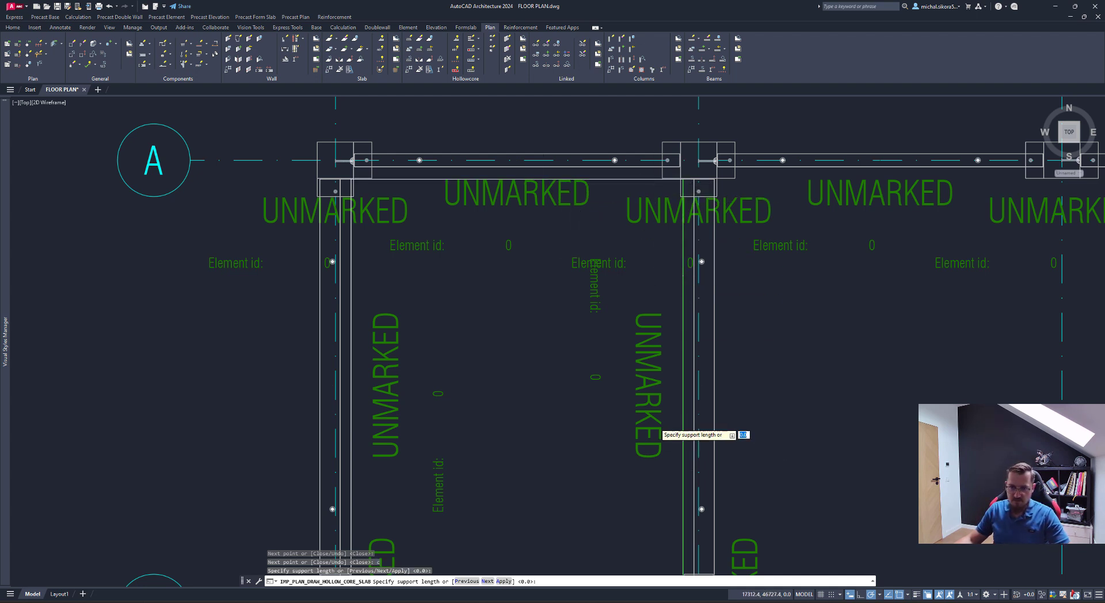
# - Set the support length of the slab's edge along the axis 2 beams to 120
pyautogui.scroll(-2, 656, 424)
pyautogui.scroll(2, 586, 418)
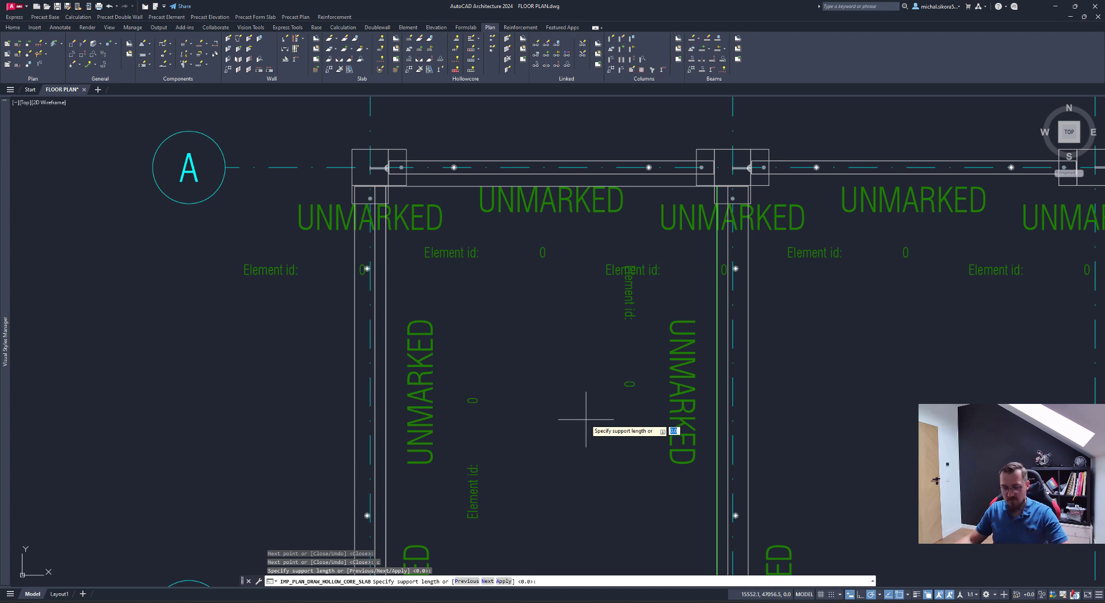
pyautogui.write('12')
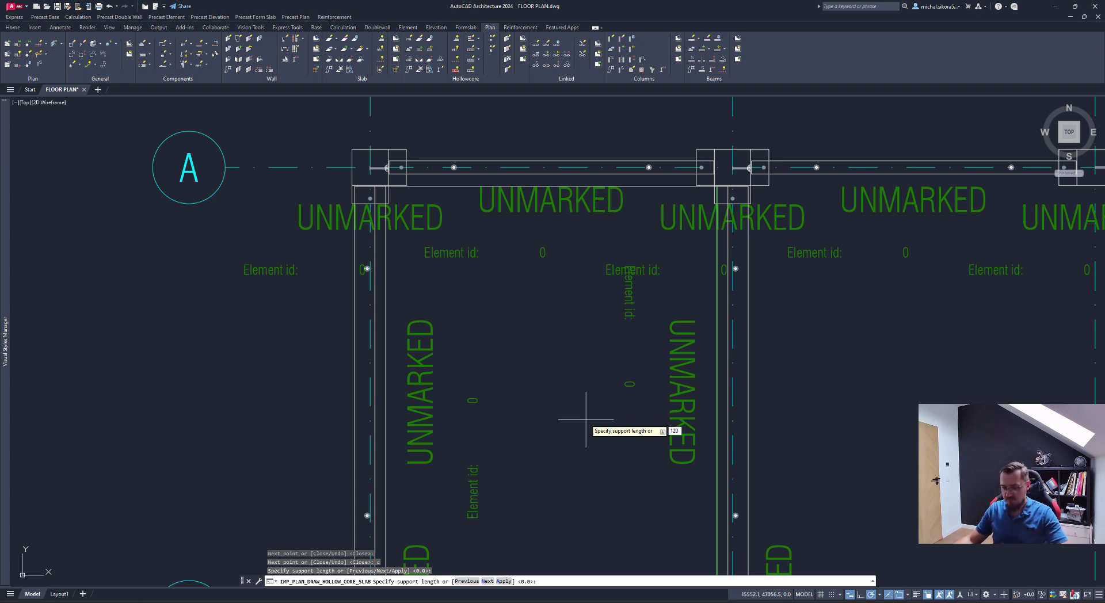
pyautogui.write('0')
pyautogui.press('Return')
# - Set the slab's support length to 0 along axis C and to 120 along the axis 1 beams
pyautogui.scroll(5, 726, 242)
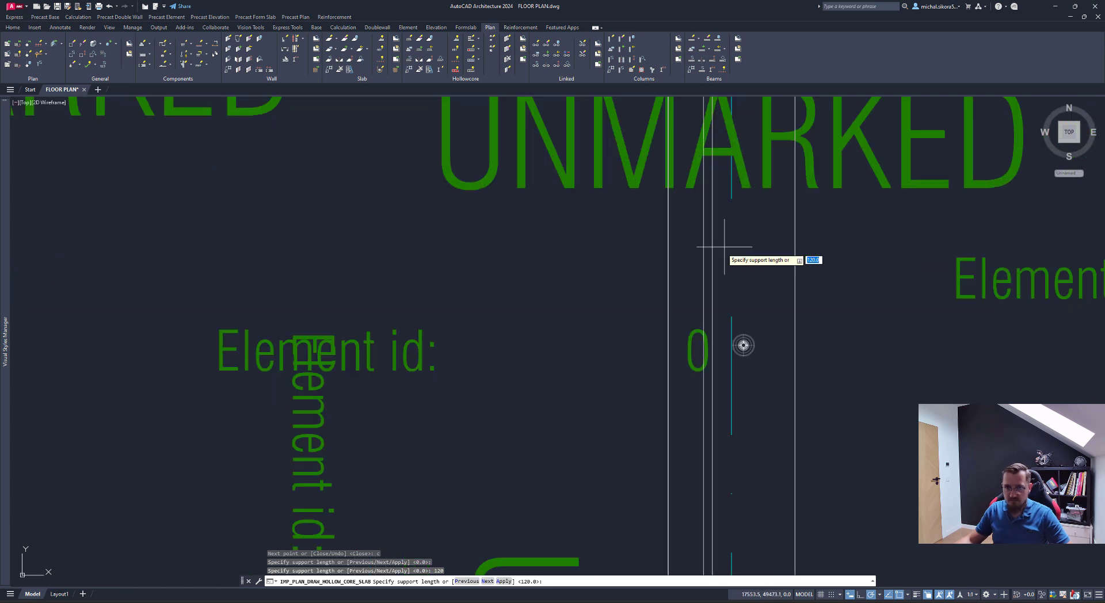
pyautogui.scroll(-8, 713, 255)
pyautogui.moveTo(629, 434); pyautogui.dragTo(647, 298, button='middle')
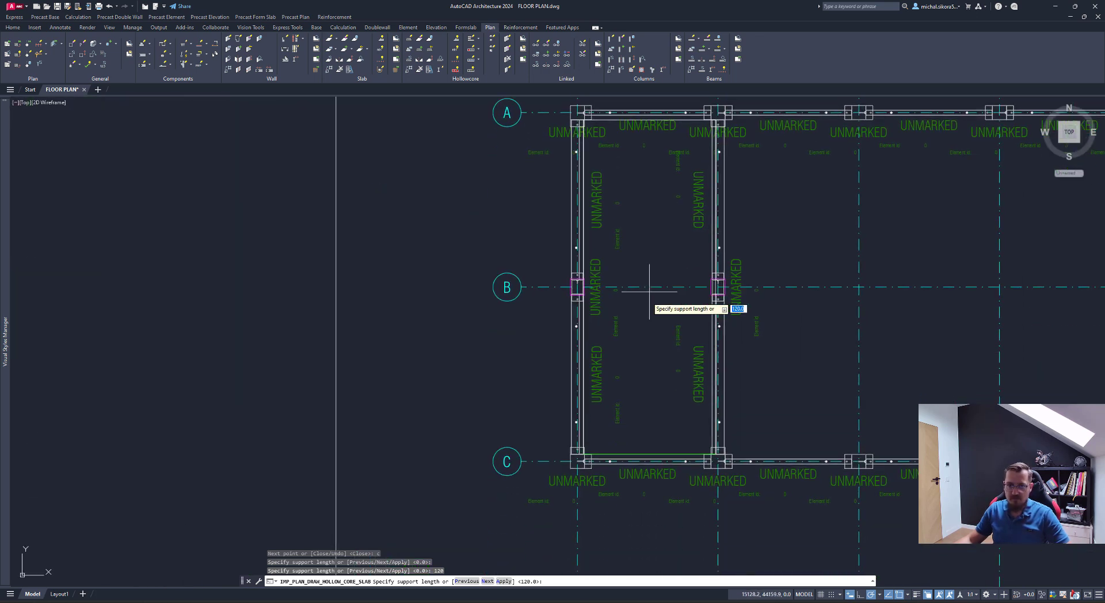
pyautogui.scroll(3, 636, 436)
pyautogui.write('0')
pyautogui.press('Return')
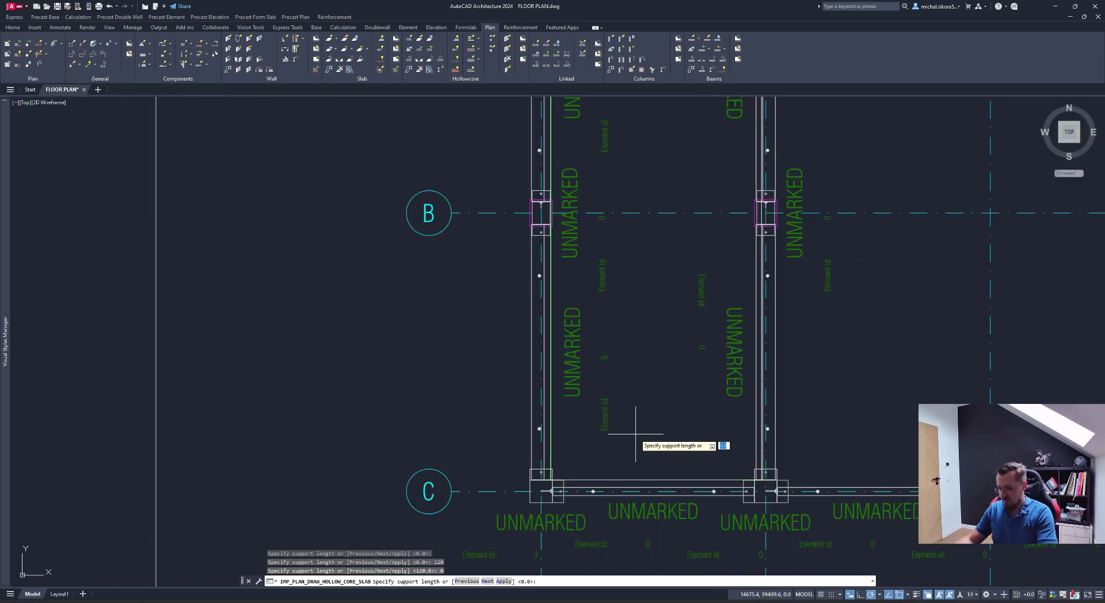
pyautogui.write('120')
pyautogui.press('Return')
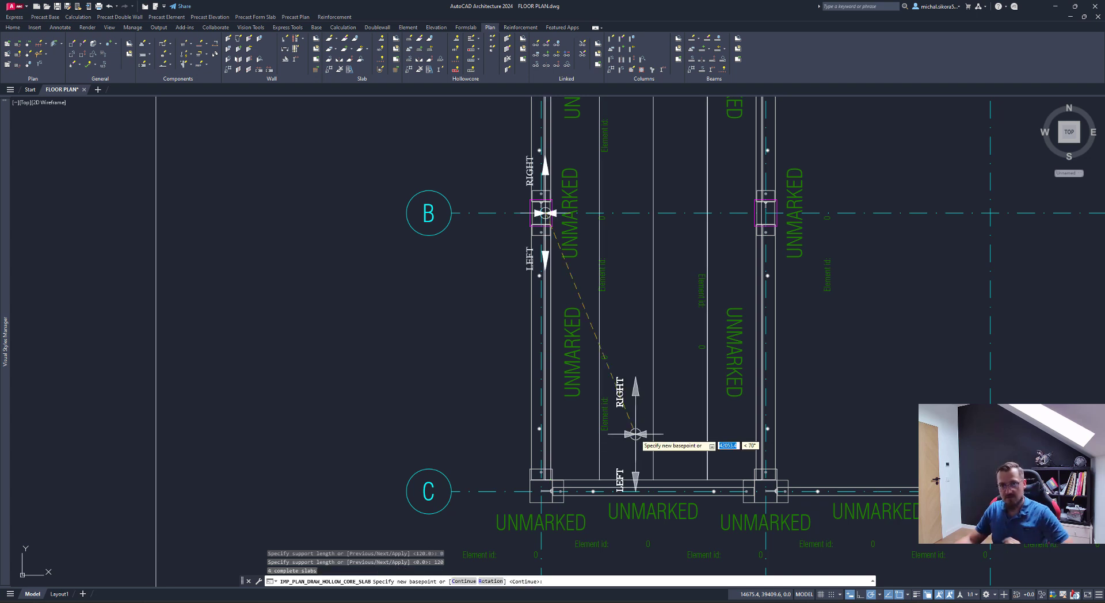
# - Rotate the slab layout to 90° so the elements span between axes 1 and 2, and continue with the existing basepoint
pyautogui.moveTo(619, 227); pyautogui.dragTo(615, 266, button='middle')
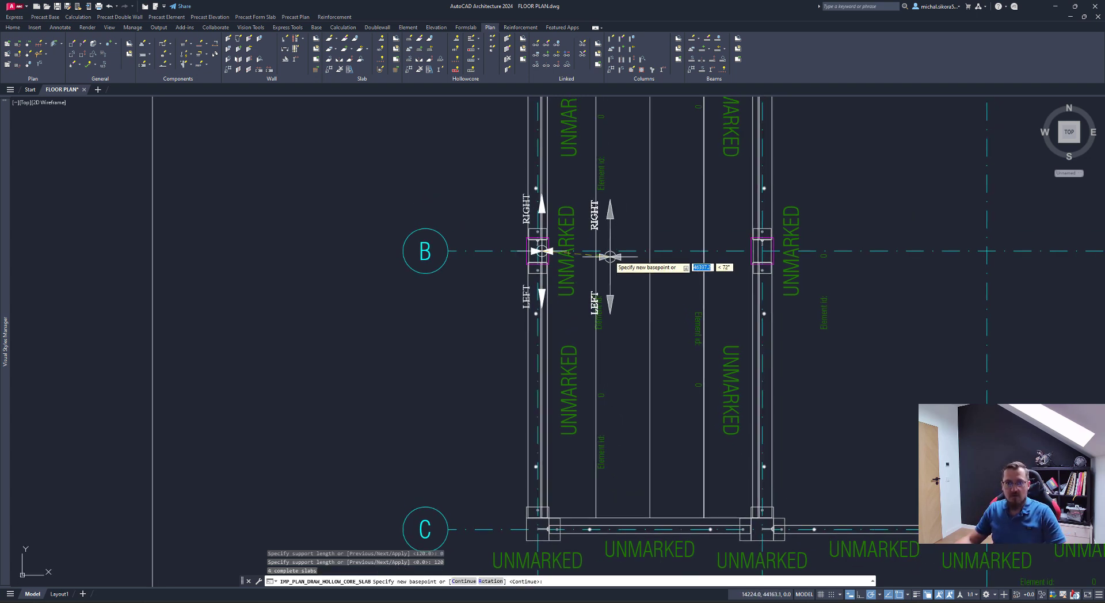
pyautogui.write('r')
pyautogui.press('Return')
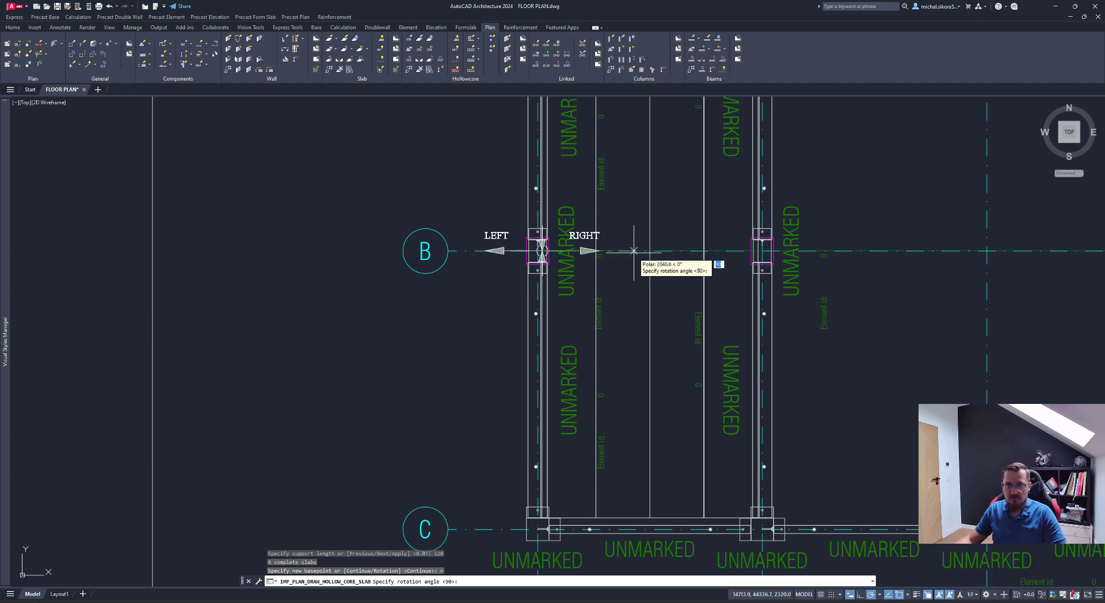
pyautogui.press('Return')
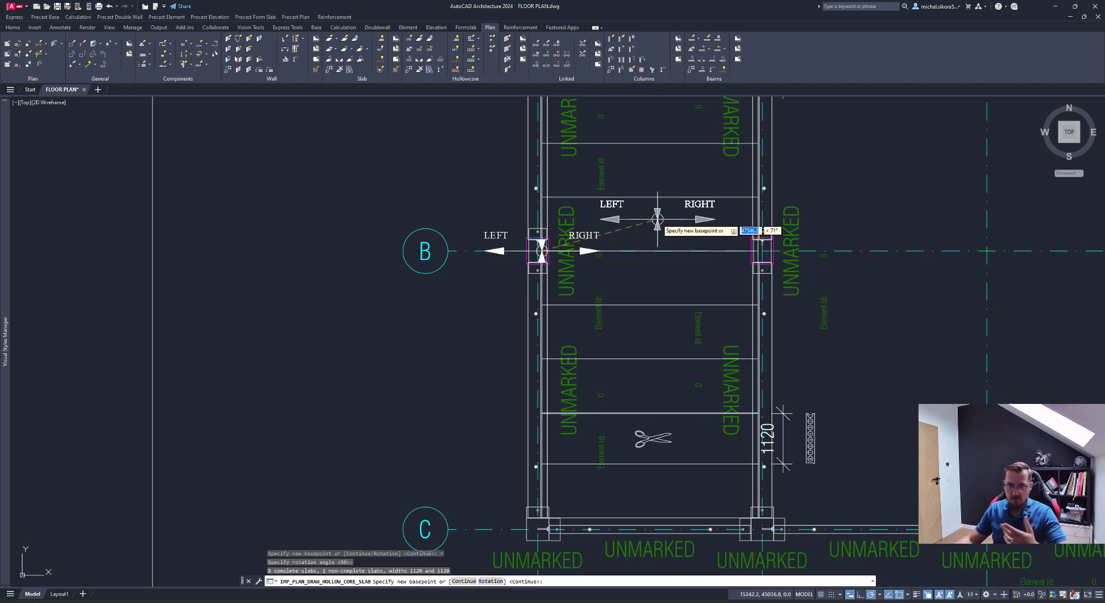
pyautogui.moveTo(657, 219); pyautogui.dragTo(634, 316, button='middle')
pyautogui.scroll(-2, 627, 230)
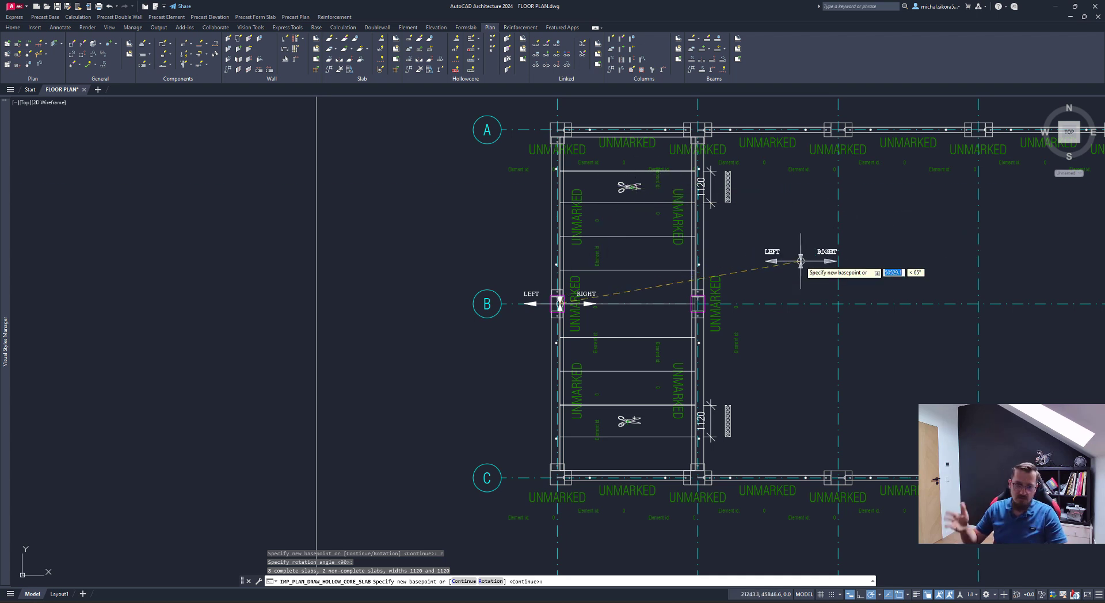
pyautogui.press('Return')
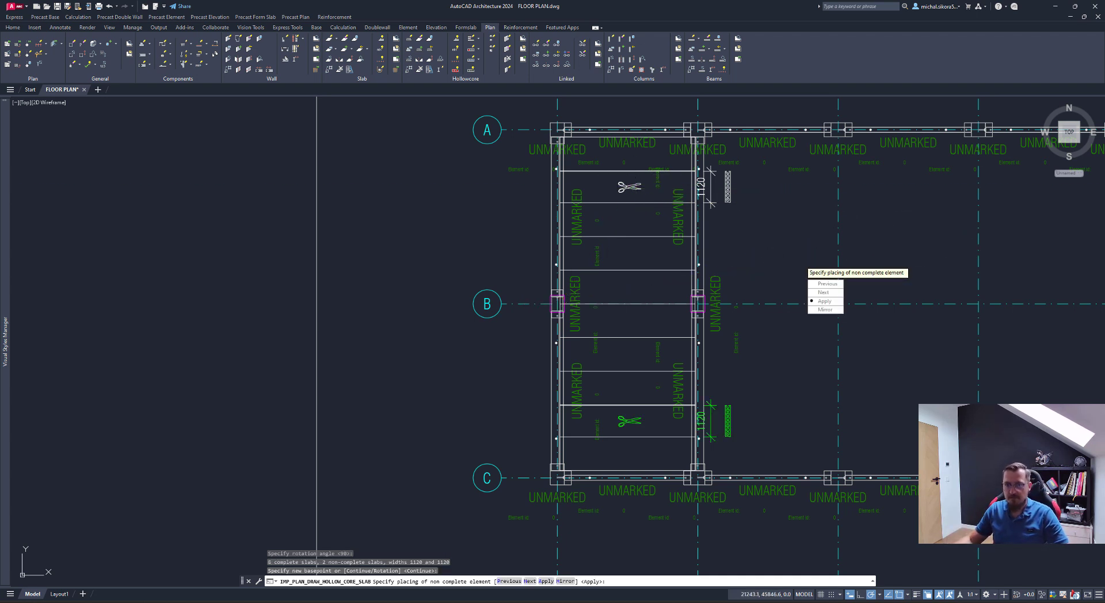
# - Try the available positions for the cut slab element near axis C and apply the second strip from the axis C edge
pyautogui.click(823, 293)
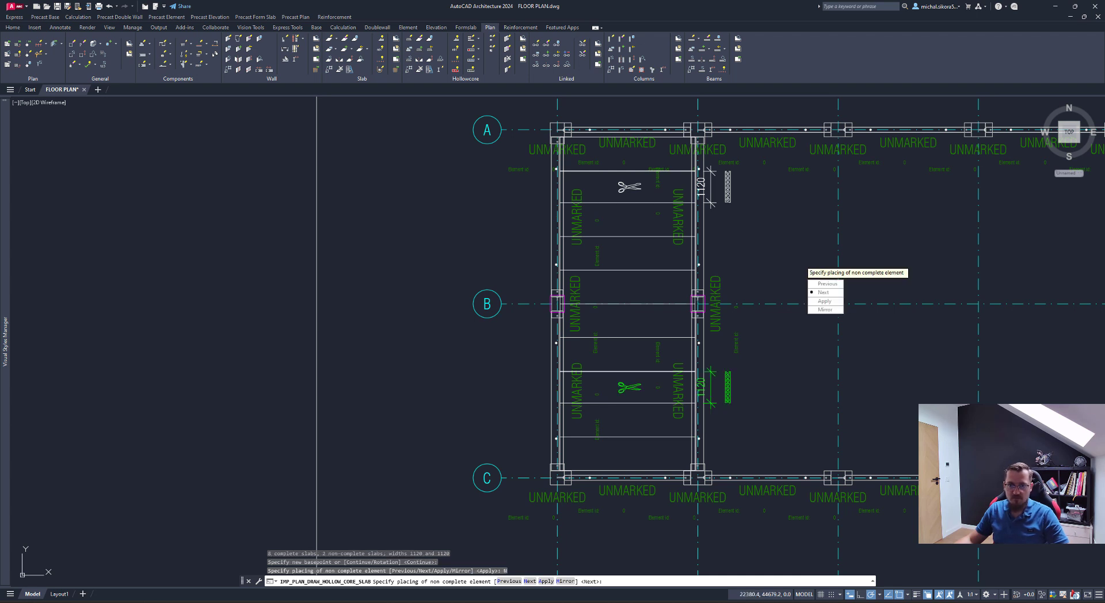
pyautogui.click(826, 284)
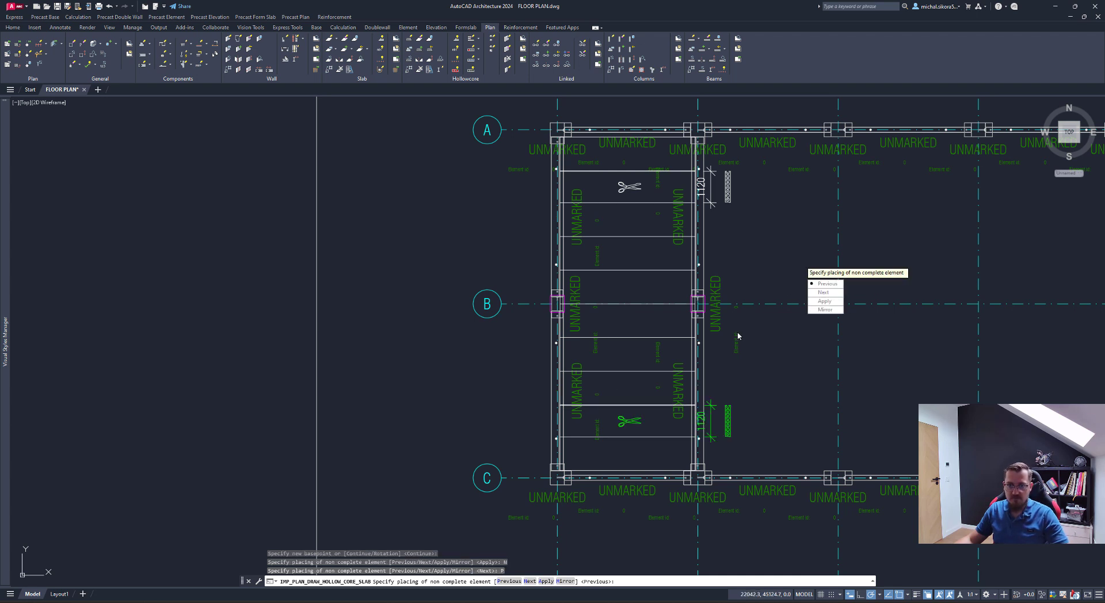
pyautogui.click(823, 292)
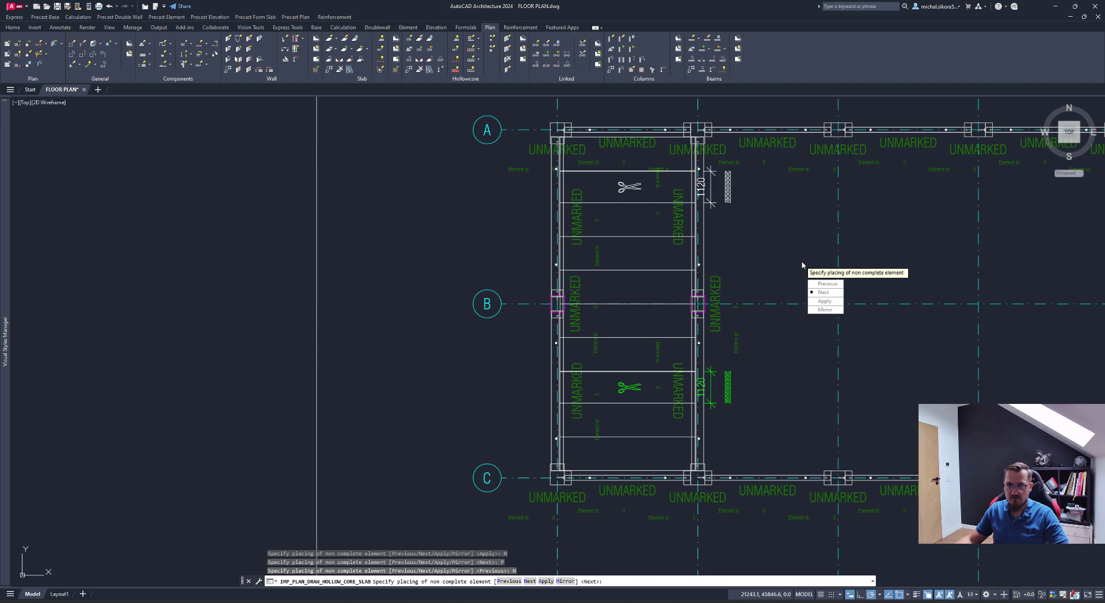
pyautogui.click(823, 293)
pyautogui.click(826, 284)
pyautogui.click(822, 283)
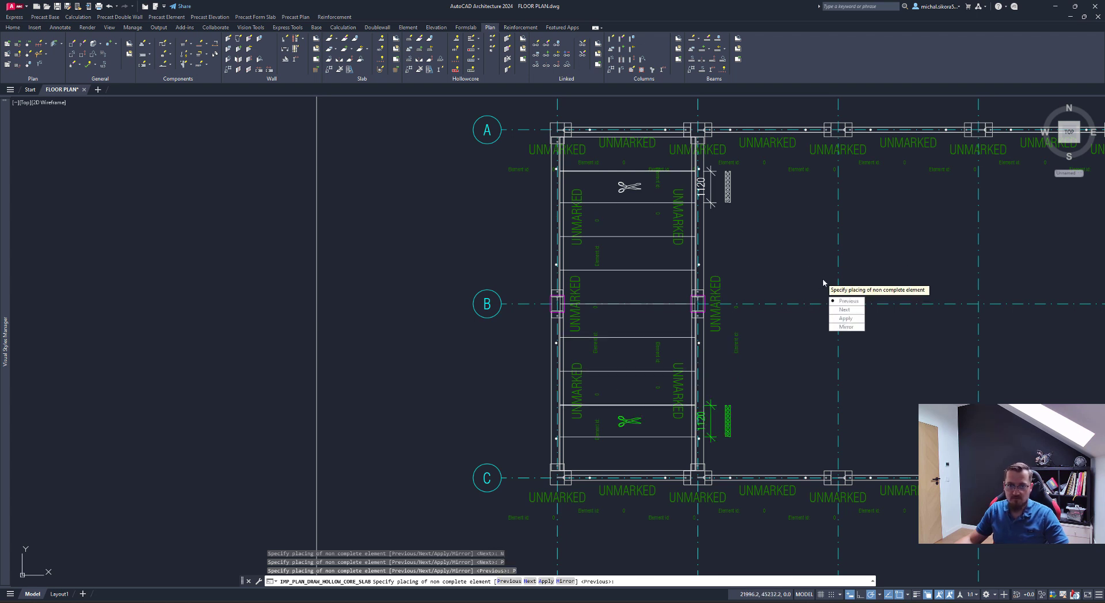
pyautogui.click(846, 320)
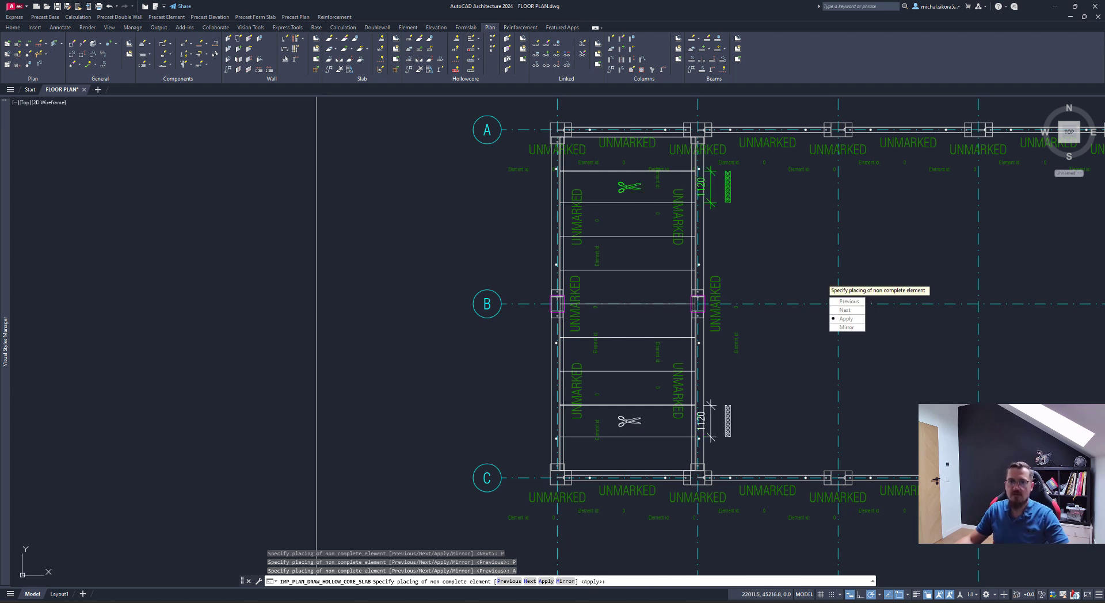
# - Compare positions for the cut element near axis A, apply the second strip from the axis A edge, and finish the slab
pyautogui.click(845, 310)
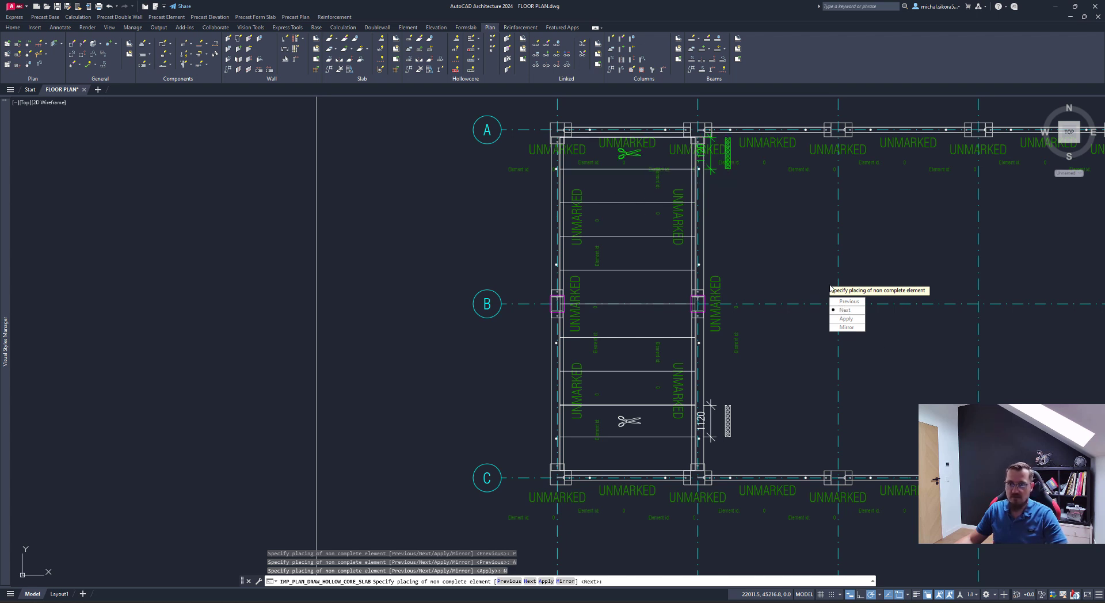
pyautogui.click(848, 302)
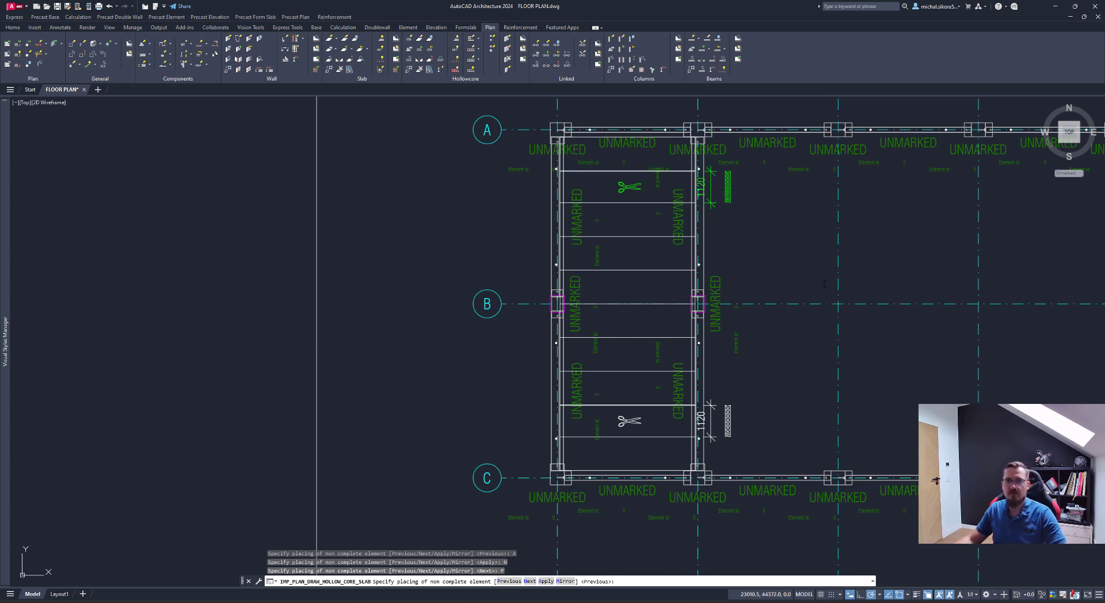
pyautogui.write('A')
pyautogui.press('Return')
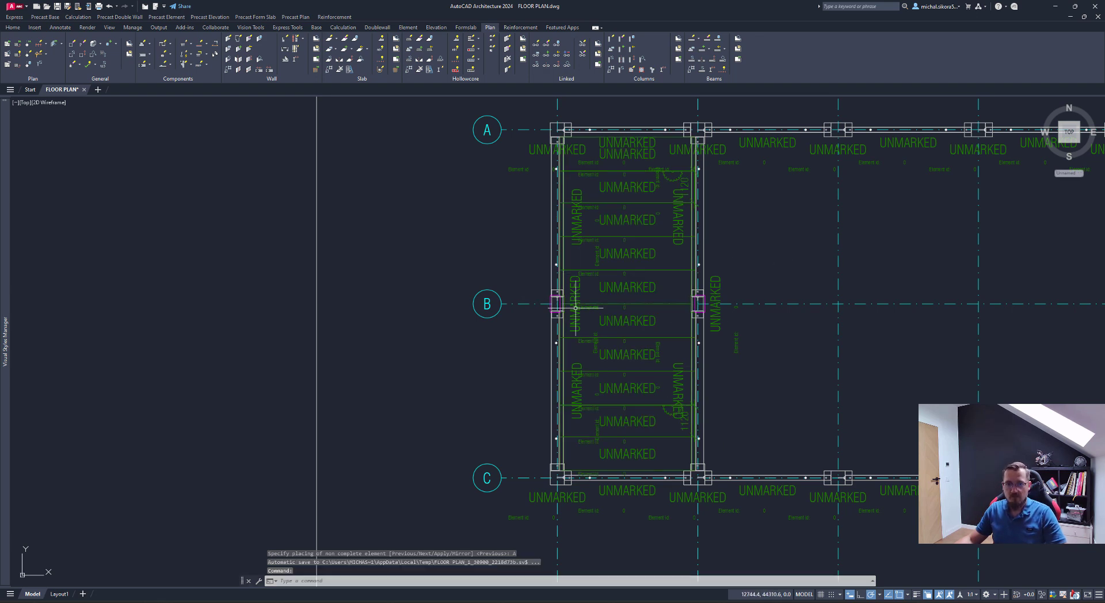
# - Delete the two magenta rectangles around the axis B columns on axes 1 and 2
pyautogui.scroll(8, 564, 303)
pyautogui.moveTo(565, 303); pyautogui.dragTo(588, 400, button='middle')
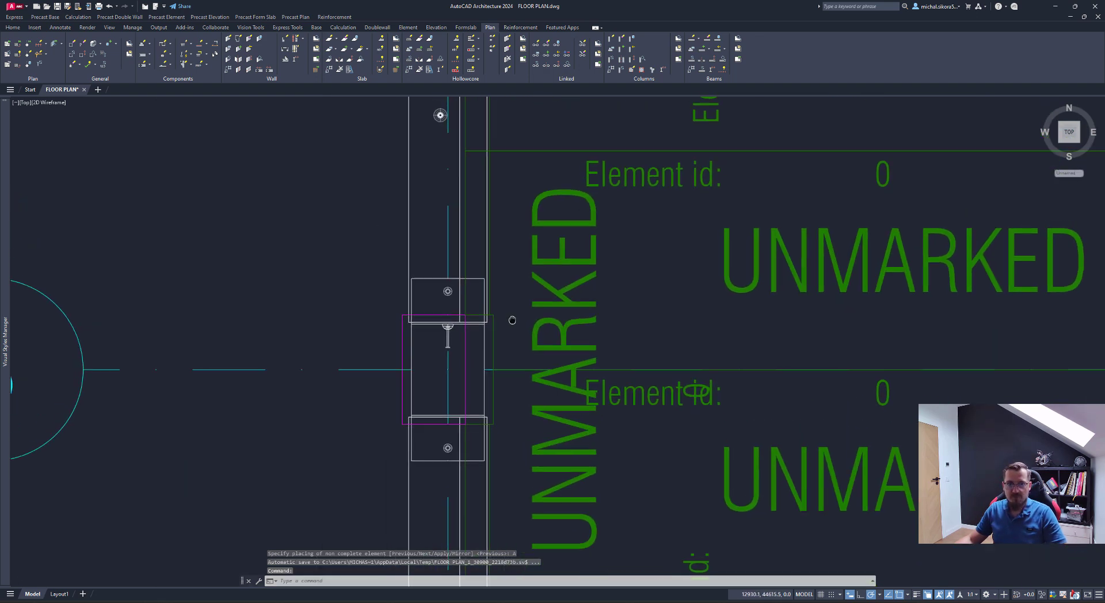
pyautogui.click(469, 339)
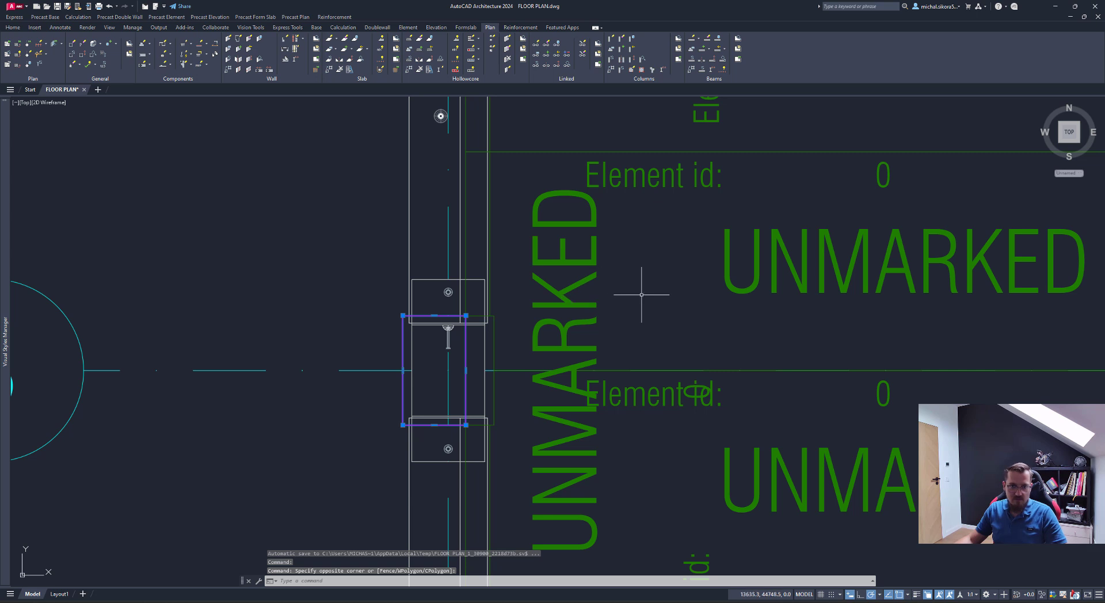
pyautogui.moveTo(641, 290); pyautogui.dragTo(592, 297, button='middle')
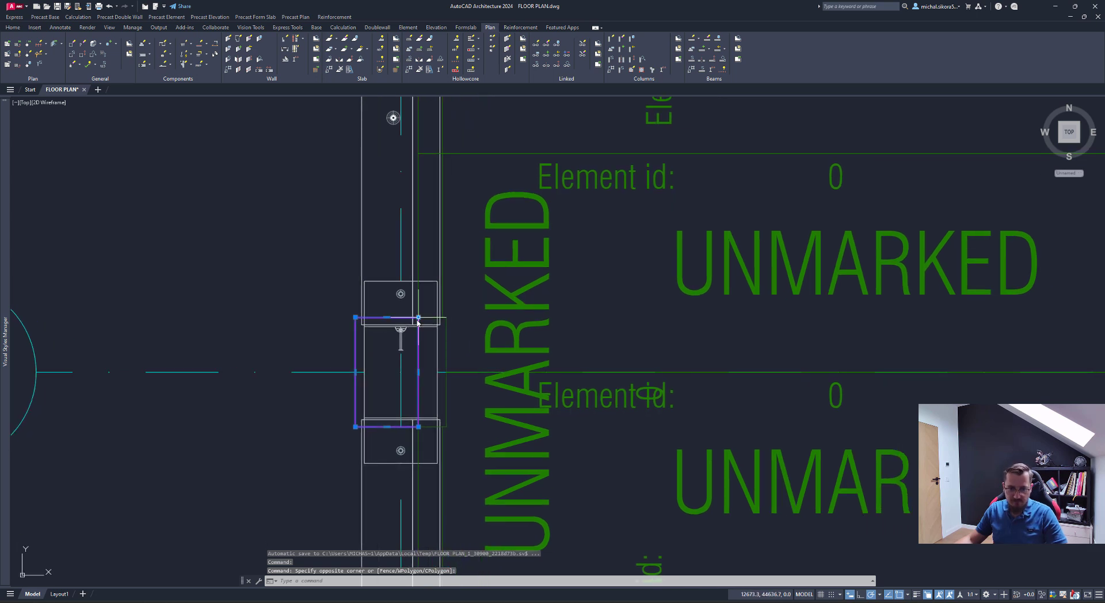
pyautogui.moveTo(419, 317)
pyautogui.scroll(2, 420, 345)
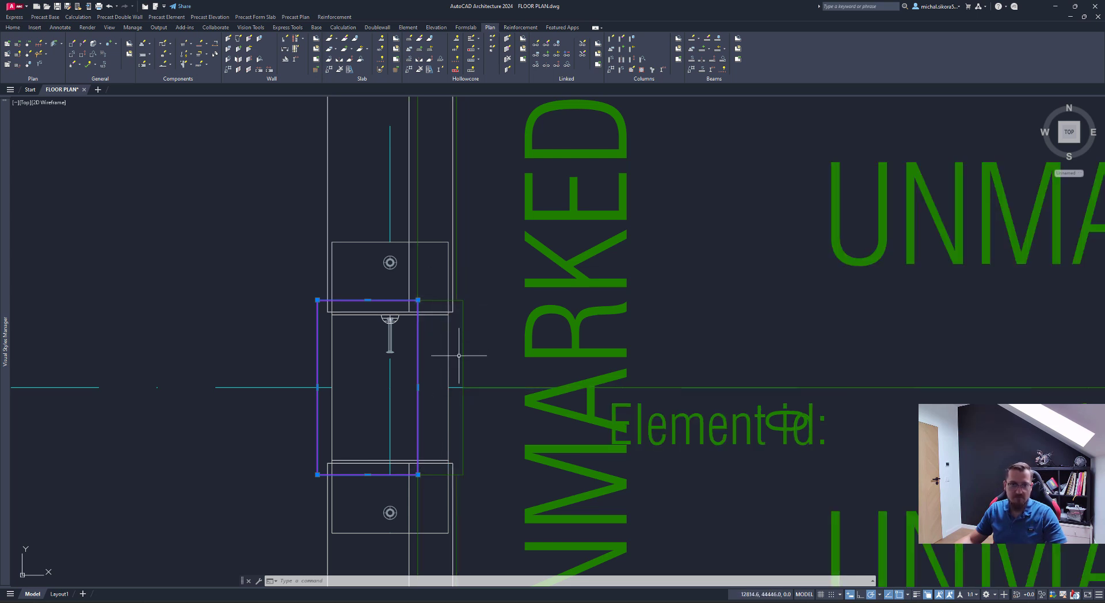
pyautogui.scroll(-5, 393, 288)
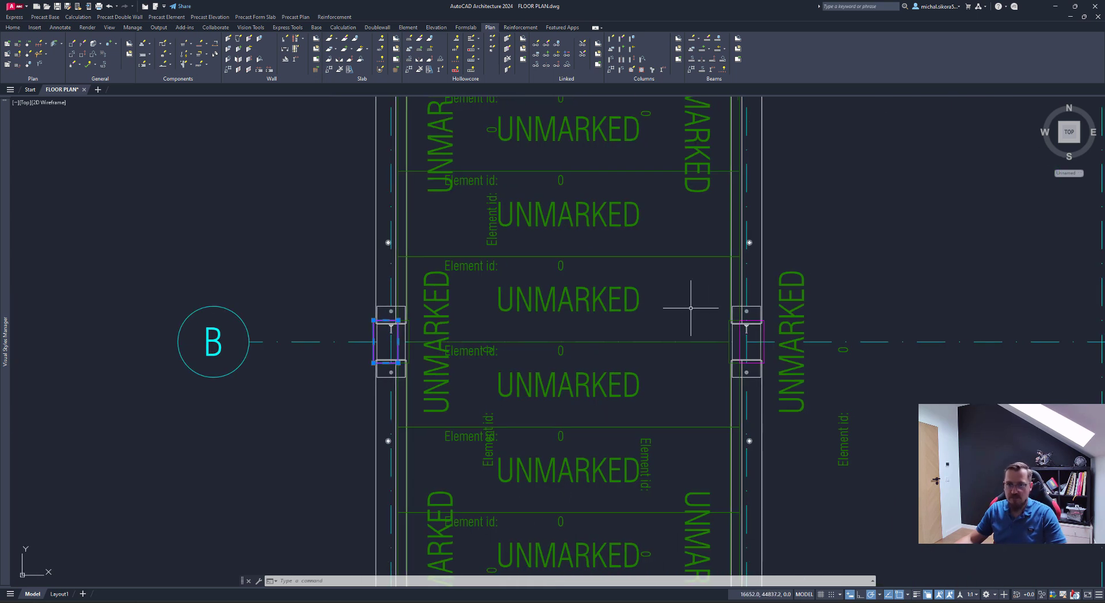
pyautogui.scroll(5, 743, 328)
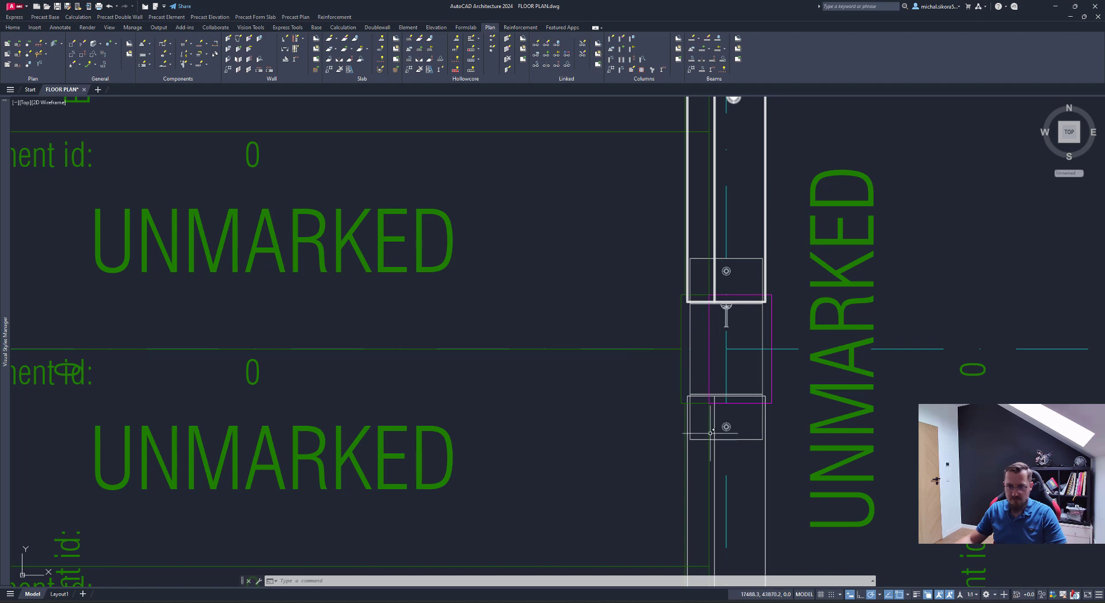
pyautogui.click(774, 317)
pyautogui.click(770, 317)
pyautogui.scroll(-4, 686, 380)
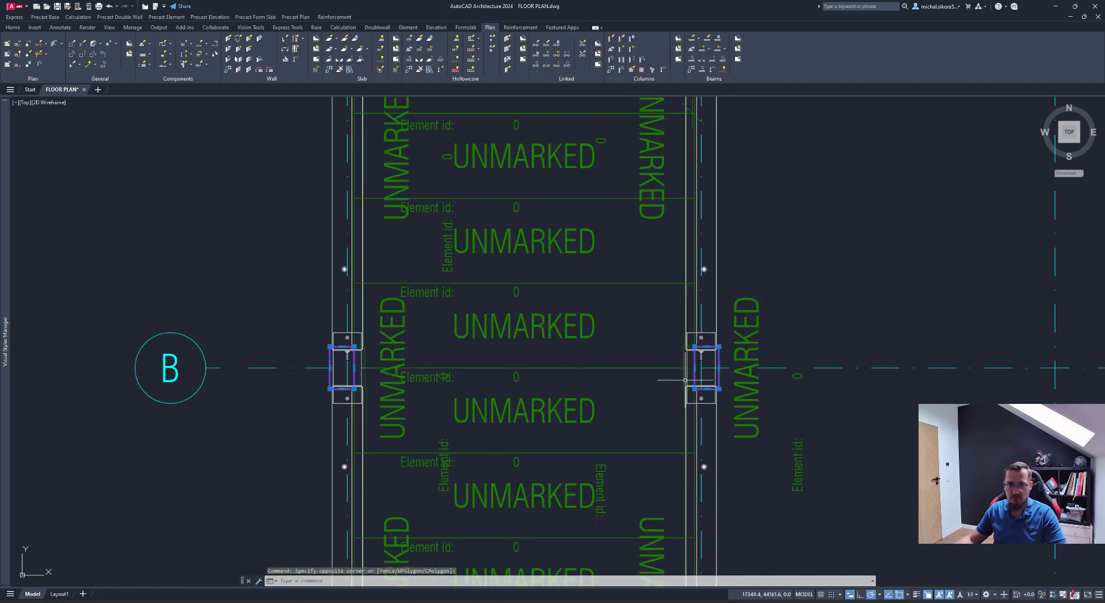
pyautogui.moveTo(384, 359); pyautogui.dragTo(455, 356, button='middle')
pyautogui.scroll(6, 387, 360)
pyautogui.scroll(-6, 553, 313)
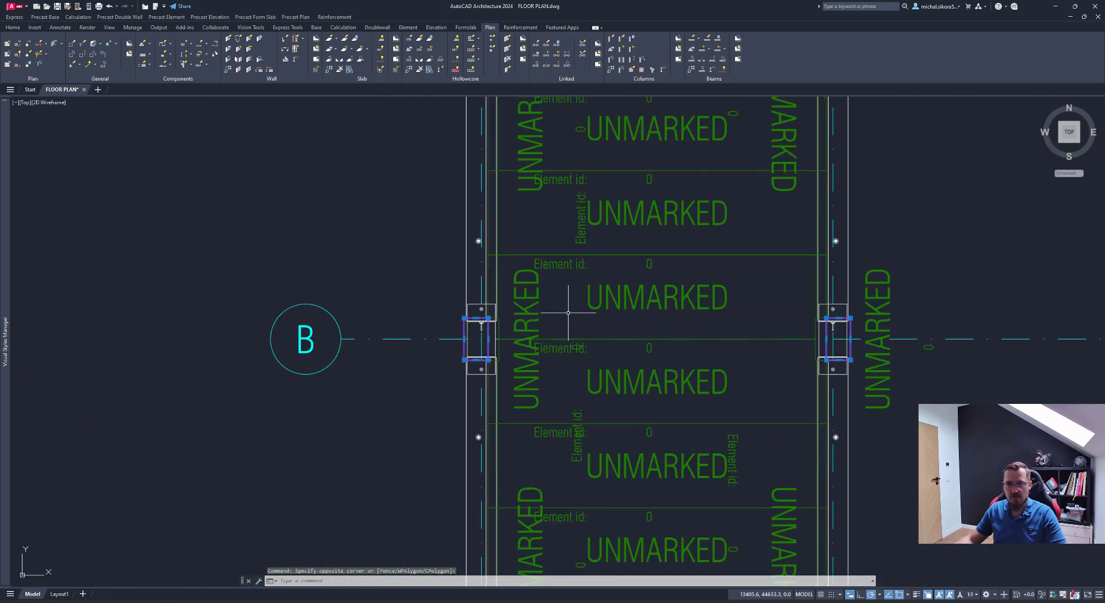
pyautogui.press('Delete')
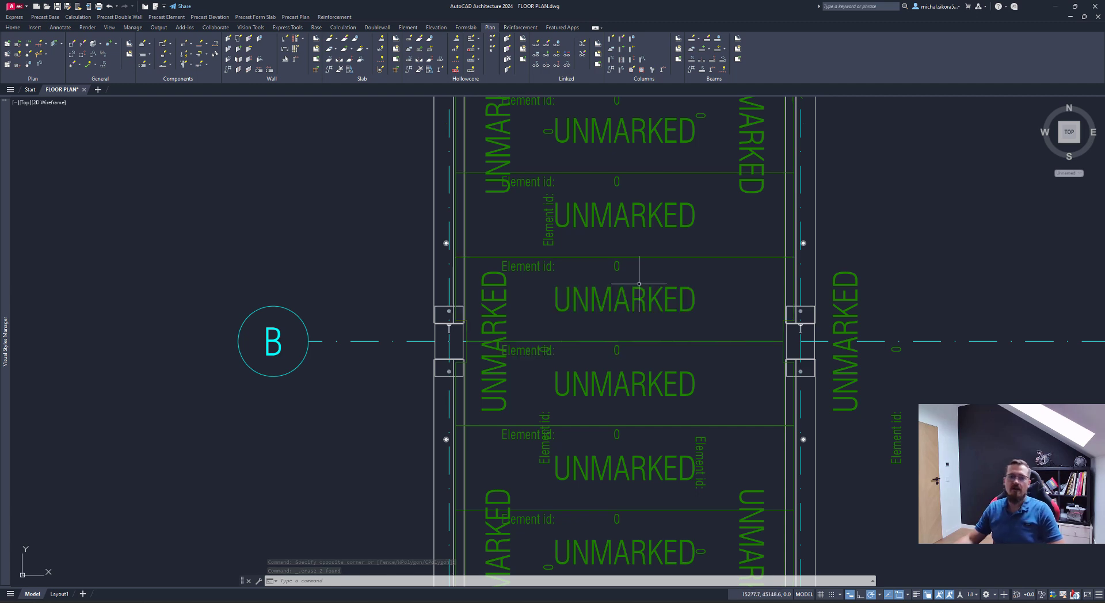
# - Switch to the front view and examine how the hollow core slab bears on the axis 1 beam
pyautogui.scroll(-4, 639, 283)
pyautogui.moveTo(868, 269); pyautogui.dragTo(795, 298, button='middle')
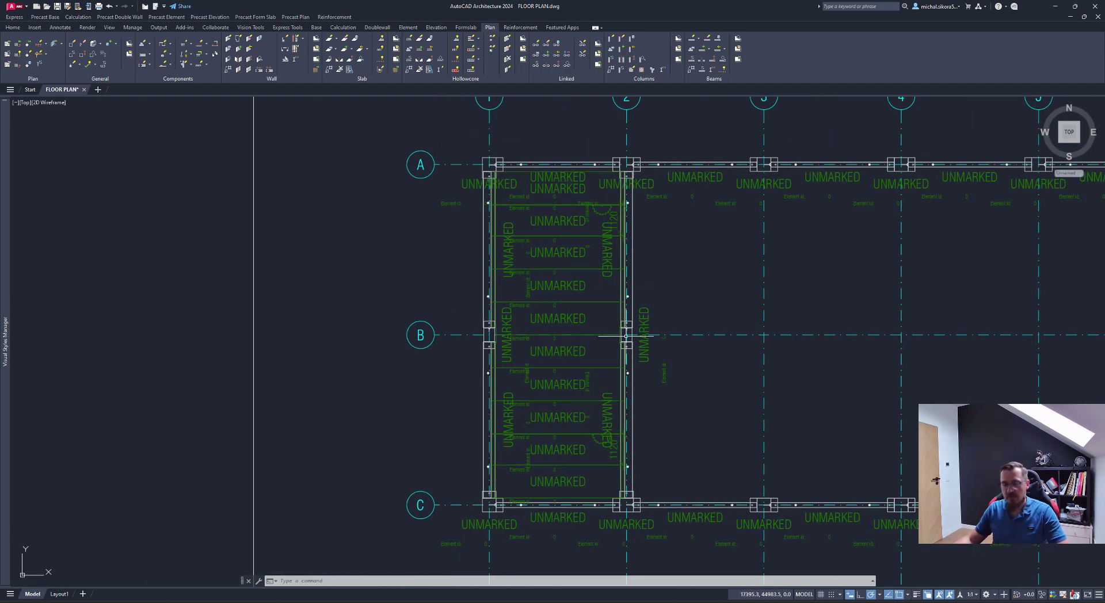
pyautogui.moveTo(725, 365); pyautogui.dragTo(696, 355, button='middle')
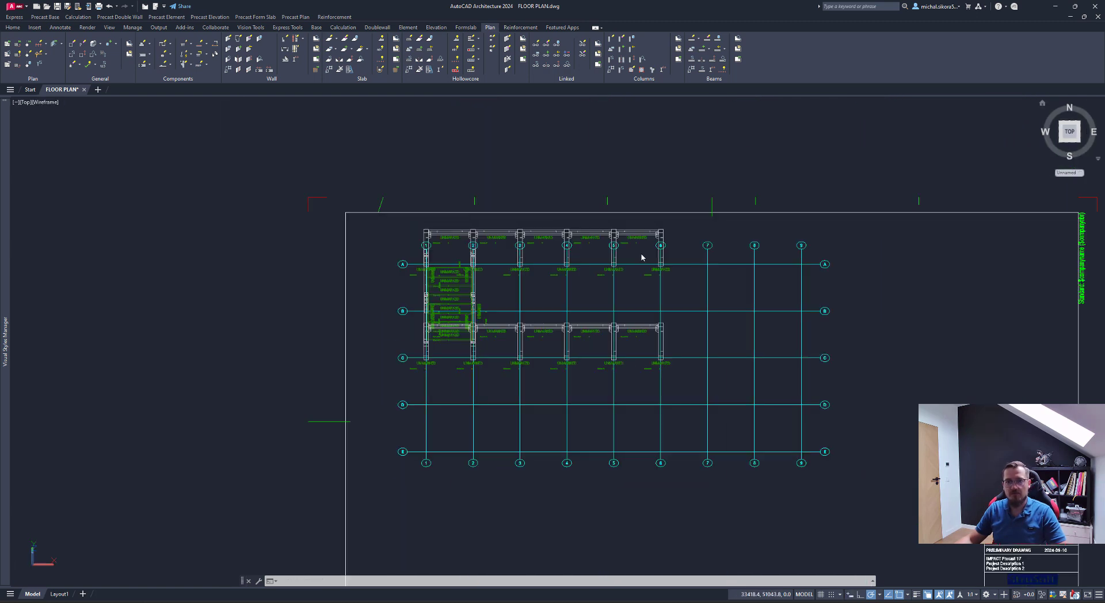
pyautogui.scroll(10, 458, 341)
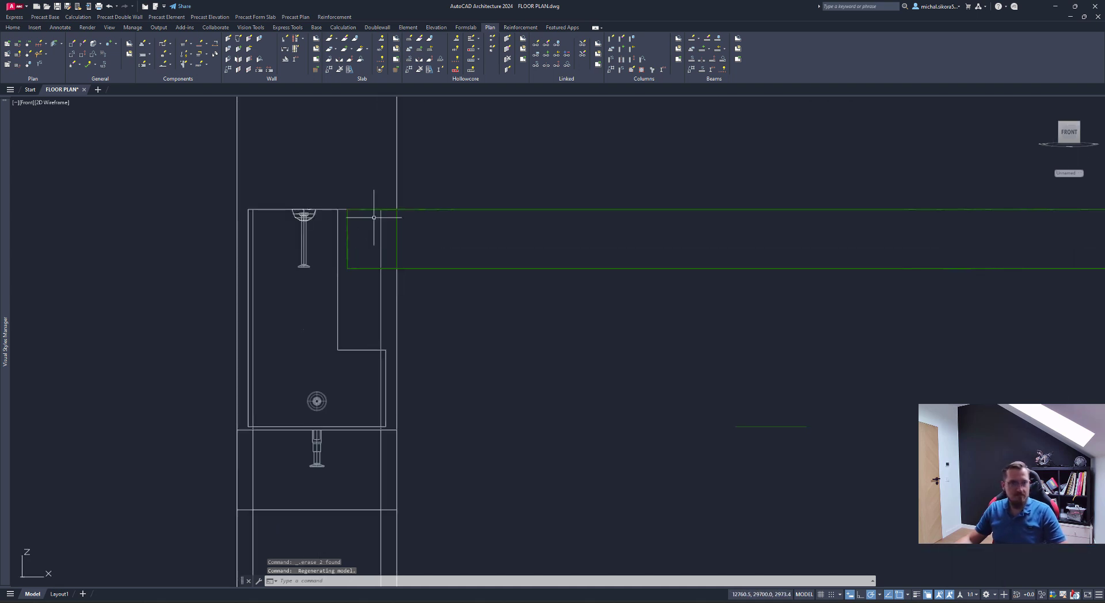
# - Measure the offset from the hollow core slab's lower corner to the inner corner of the axis 1 beam's ledge
pyautogui.write('di')
pyautogui.press('Return')
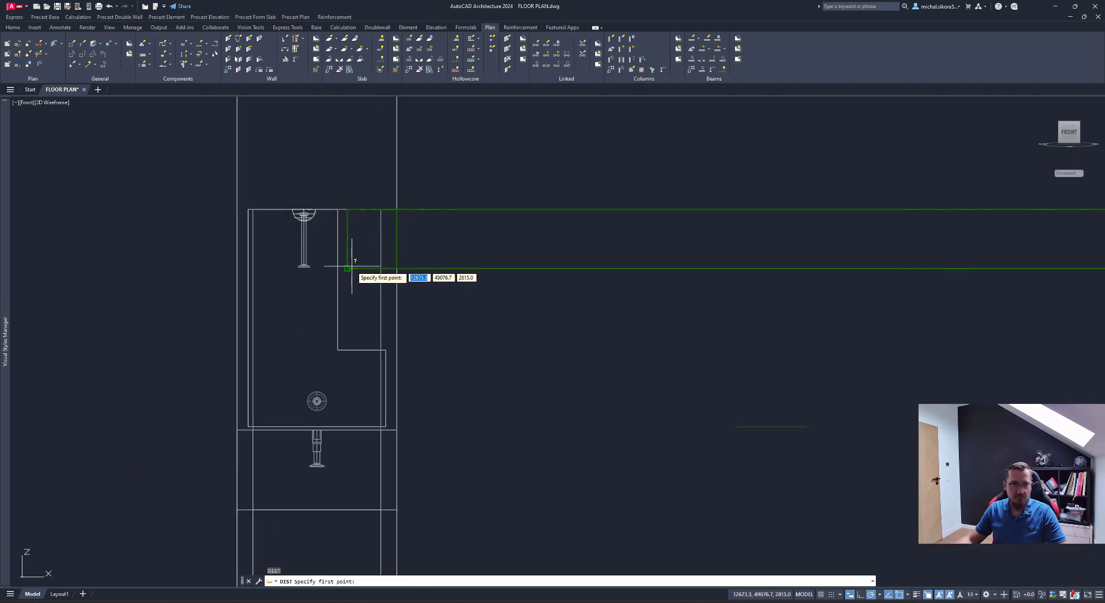
pyautogui.click(347, 268)
pyautogui.scroll(2, 337, 347)
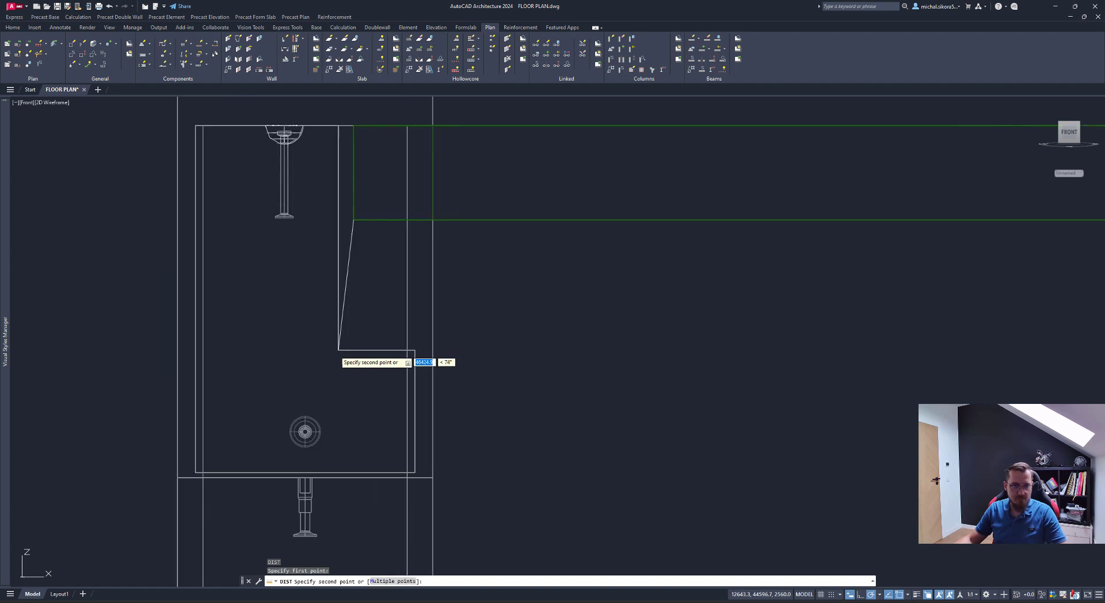
pyautogui.click(339, 350)
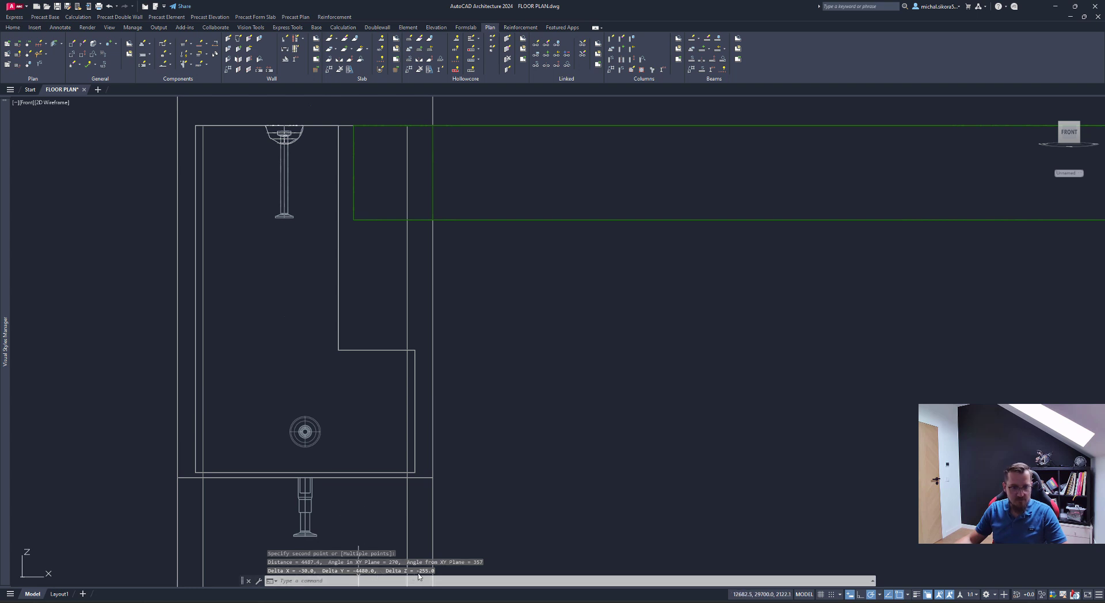
pyautogui.moveTo(724, 323); pyautogui.dragTo(645, 343, button='middle')
pyautogui.moveTo(649, 215); pyautogui.dragTo(600, 291)
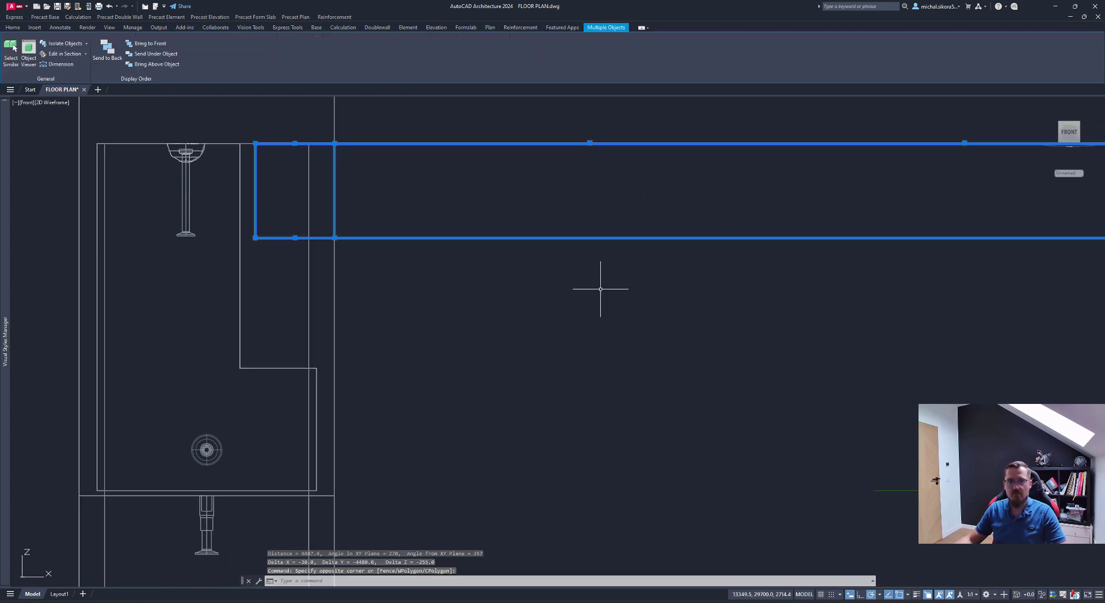
pyautogui.scroll(-4, 605, 300)
pyautogui.scroll(-3, 610, 306)
pyautogui.write('m')
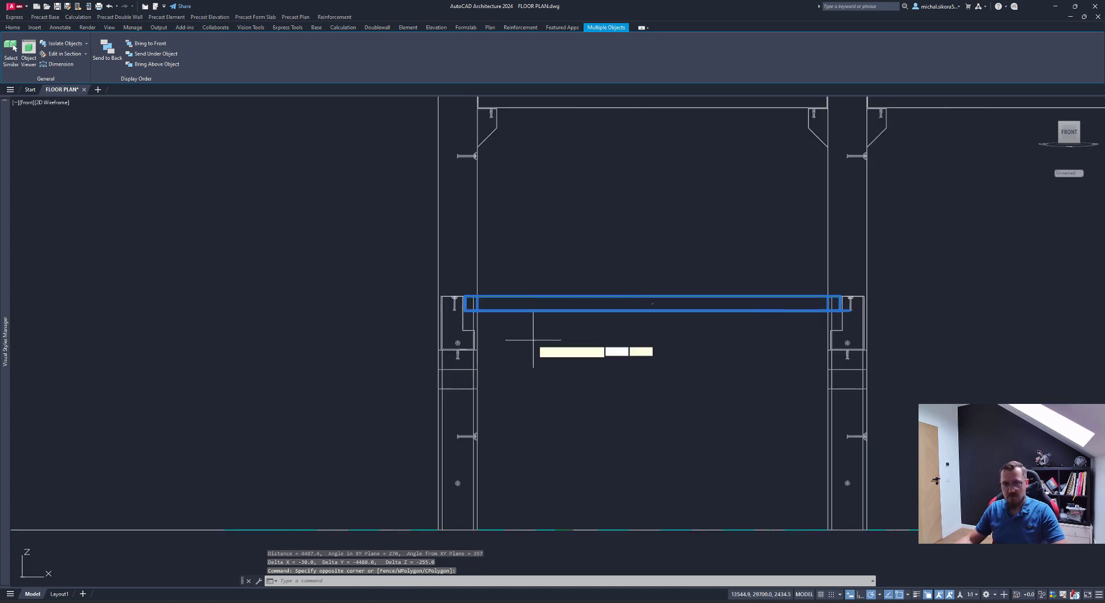
pyautogui.press('Return')
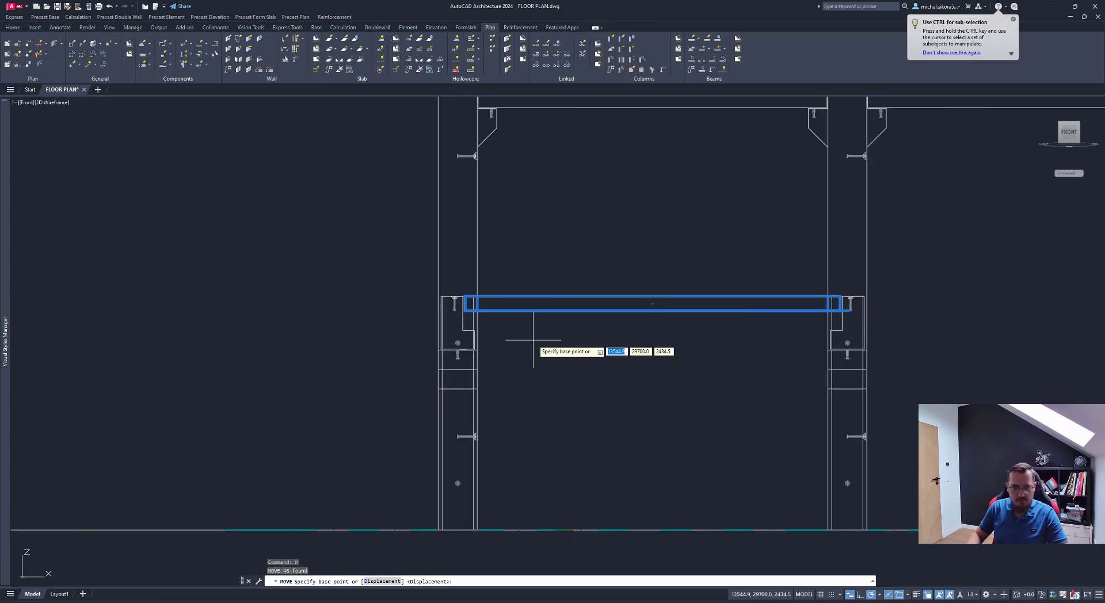
pyautogui.write('0')
pyautogui.press('Tab')
pyautogui.write('0')
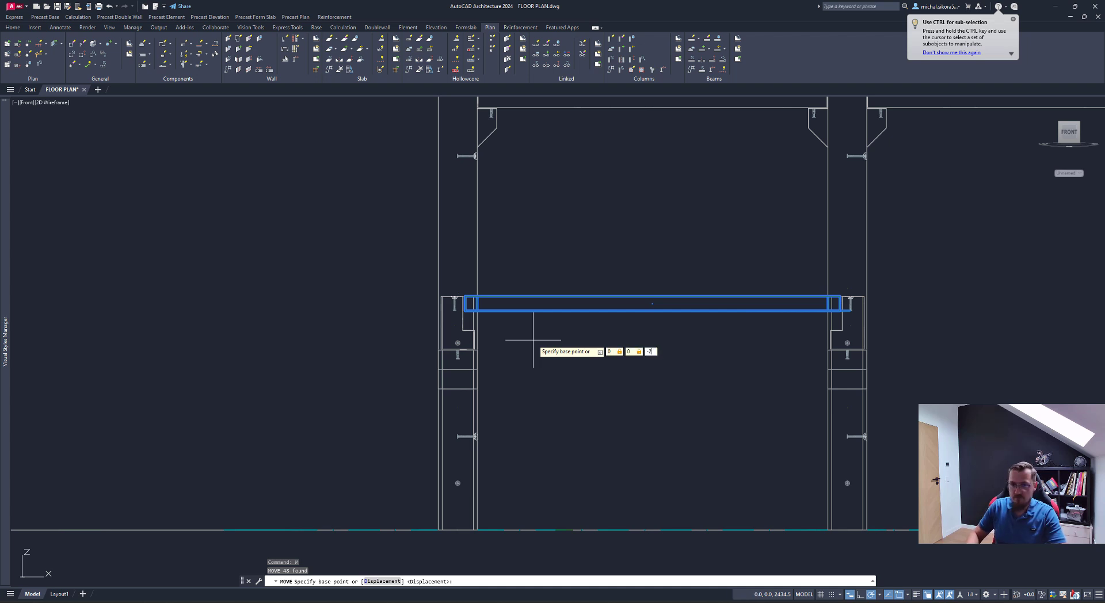
pyautogui.press('Return')
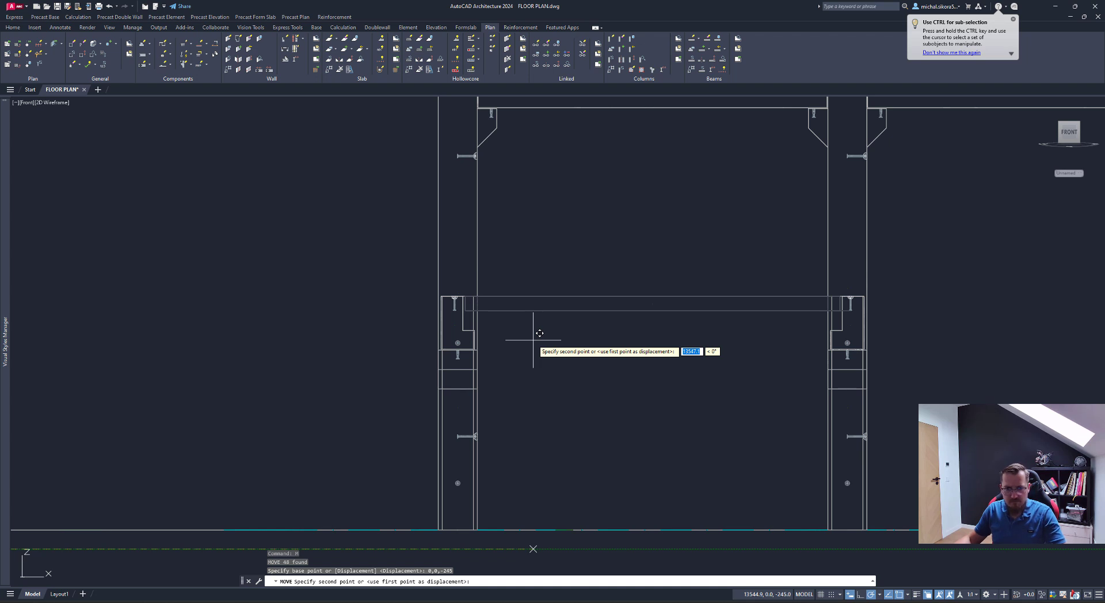
pyautogui.press('Escape')
pyautogui.press('Escape')
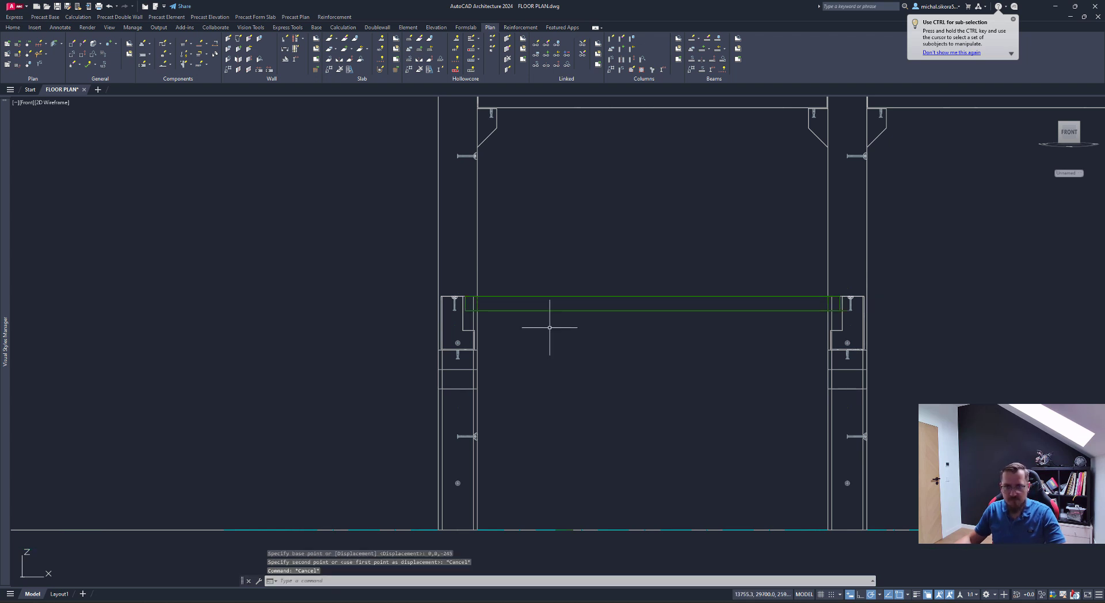
pyautogui.click(553, 307)
pyautogui.click(546, 346)
pyautogui.write('m')
pyautogui.press('Return')
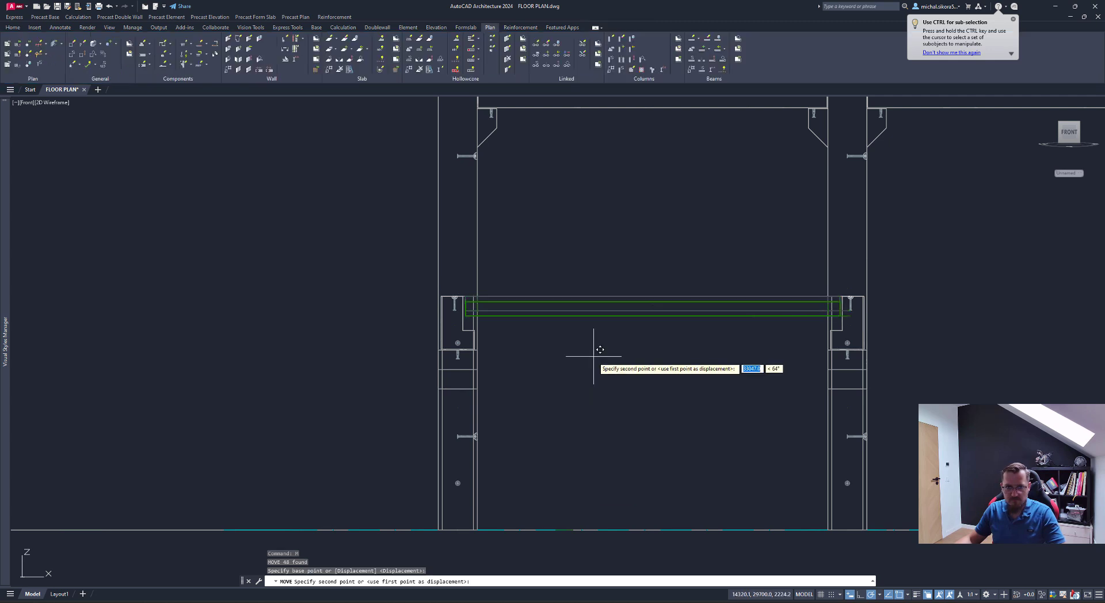
pyautogui.click(596, 351)
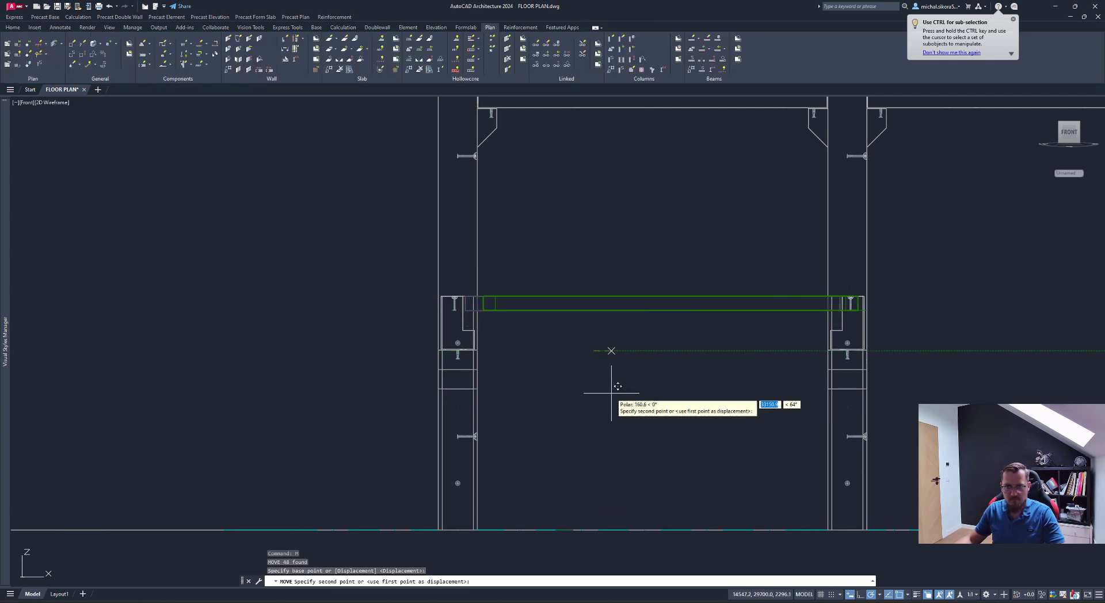
pyautogui.press('Escape')
# - In the top view, move all hollow core slab elements between axes 1–2 and A–C by a displacement of 0,0,-245
pyautogui.scroll(-4, 609, 387)
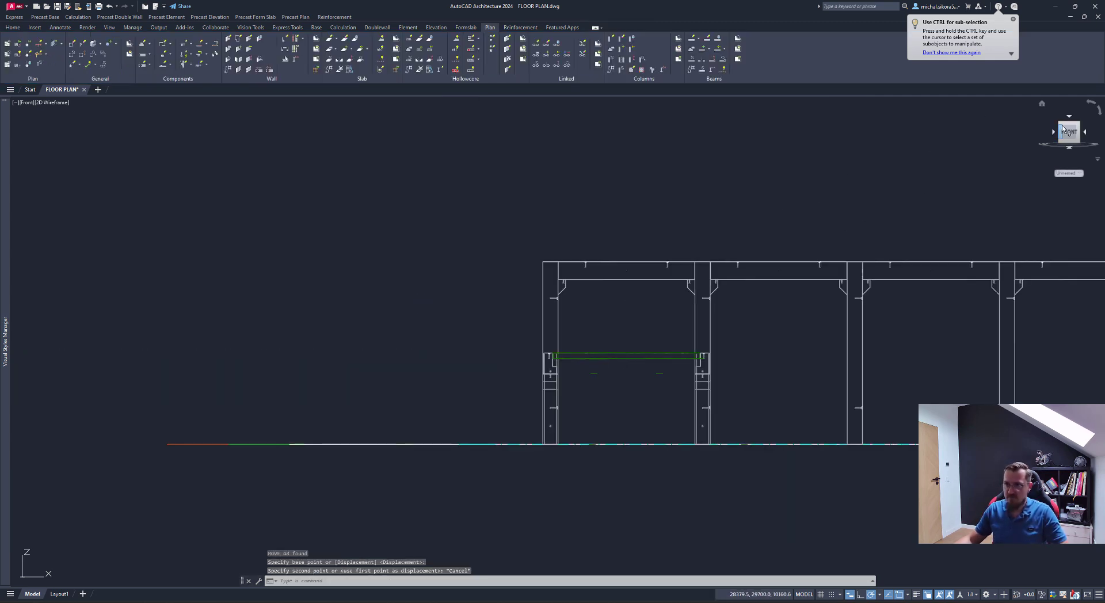
pyautogui.click(1069, 119)
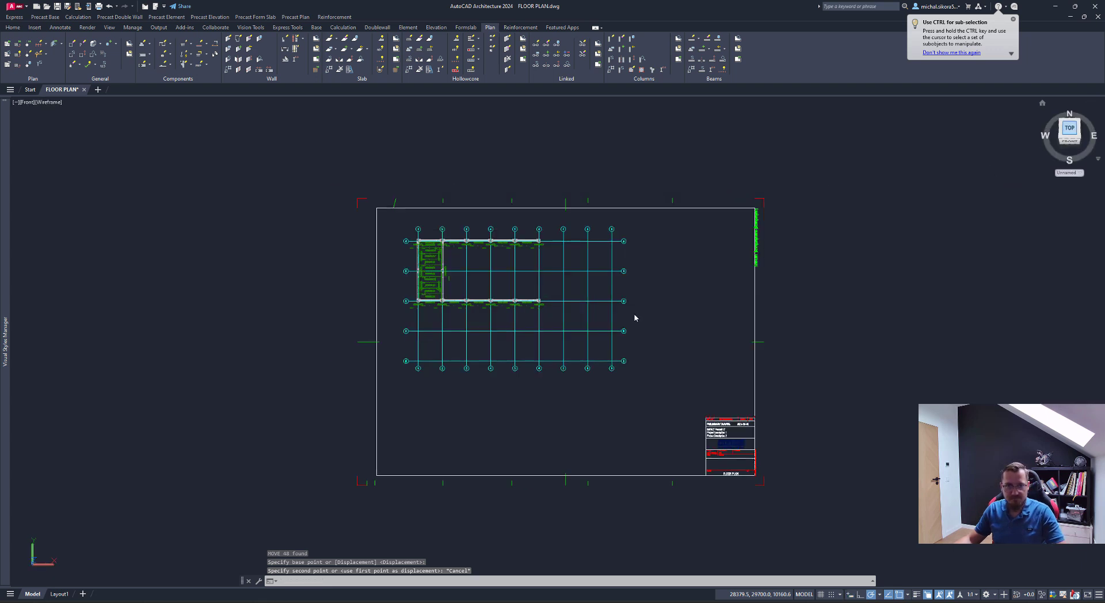
pyautogui.scroll(3, 434, 241)
pyautogui.scroll(2, 434, 240)
pyautogui.click(429, 264)
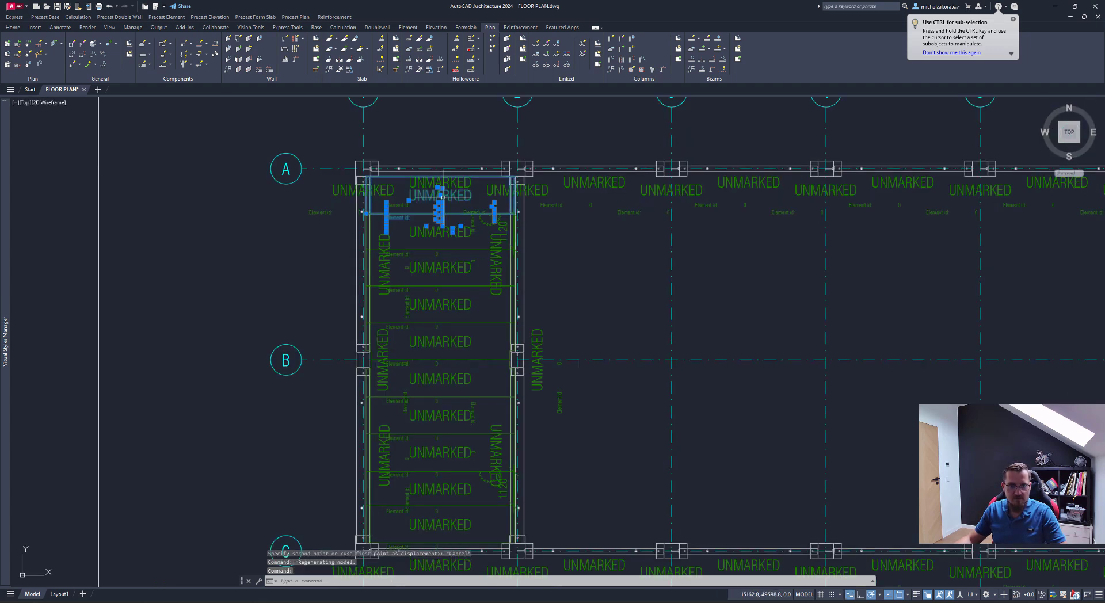
pyautogui.click(430, 277)
pyautogui.click(430, 311)
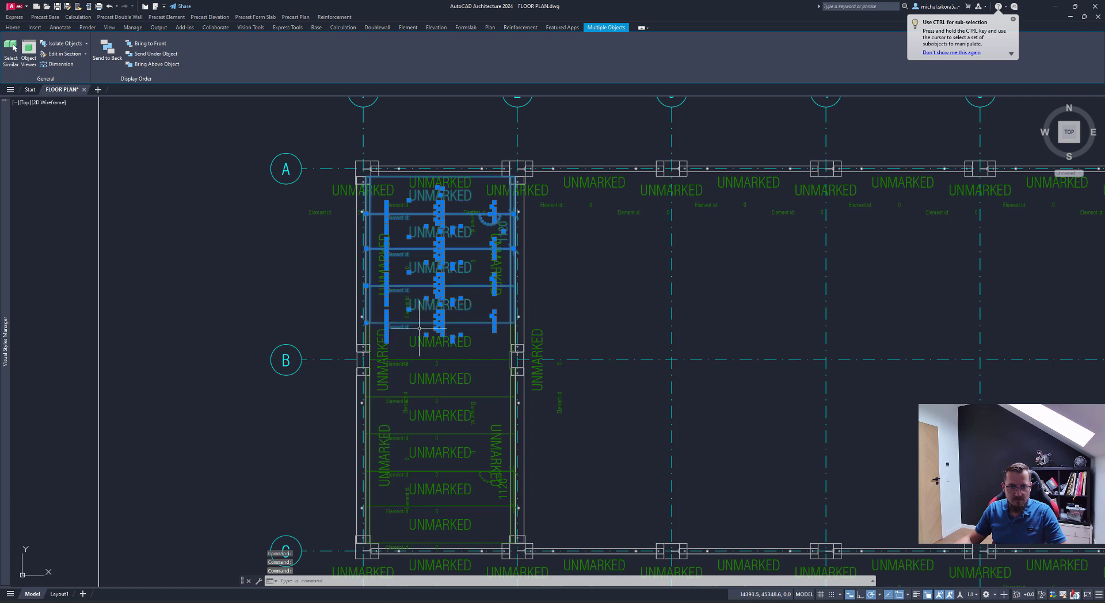
pyautogui.click(430, 345)
pyautogui.click(430, 378)
pyautogui.click(430, 414)
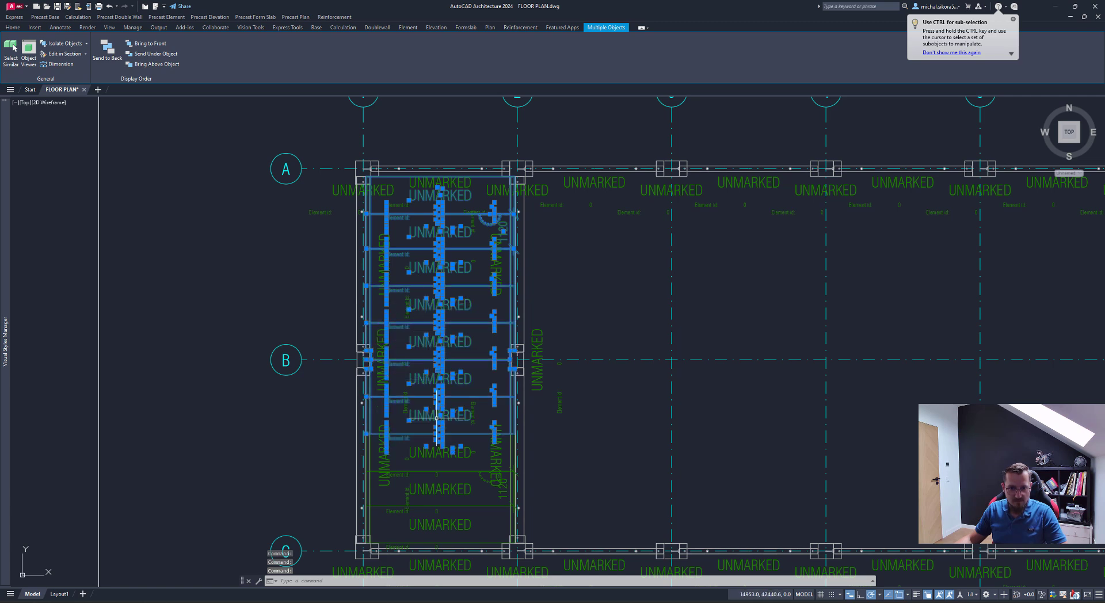
pyautogui.click(430, 454)
pyautogui.click(430, 492)
pyautogui.click(429, 523)
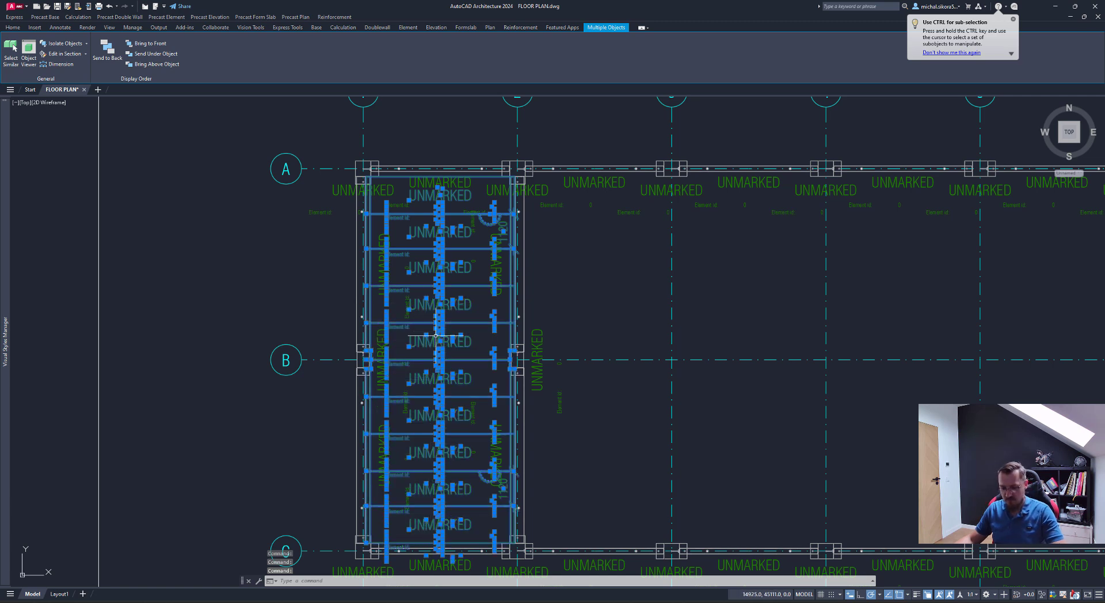
pyautogui.write('m')
pyautogui.press('Return')
pyautogui.write('d')
pyautogui.press('Return')
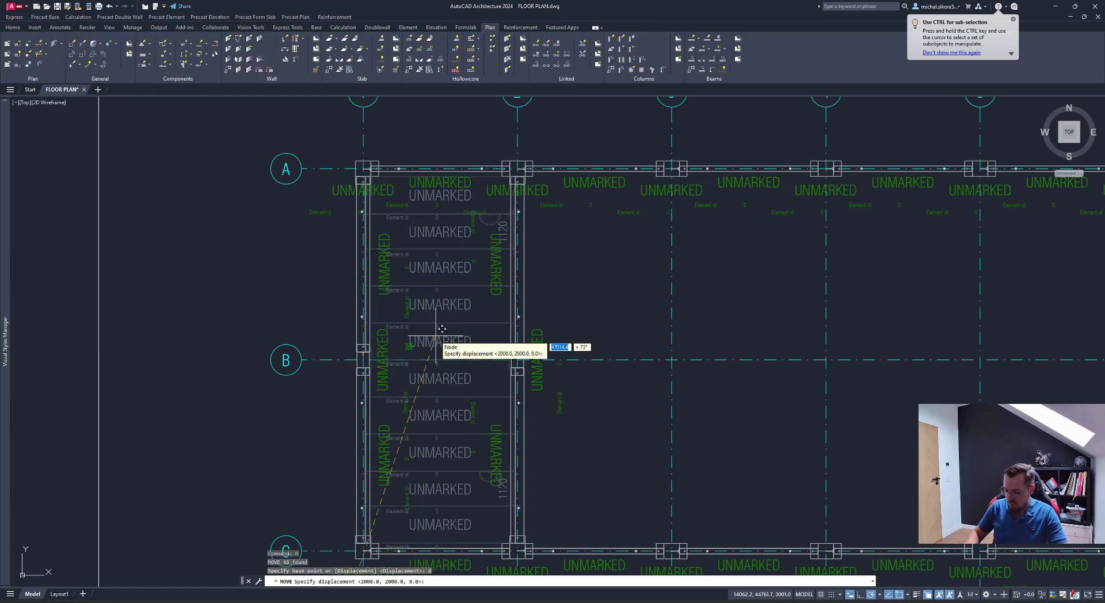
pyautogui.write('0,0,-245')
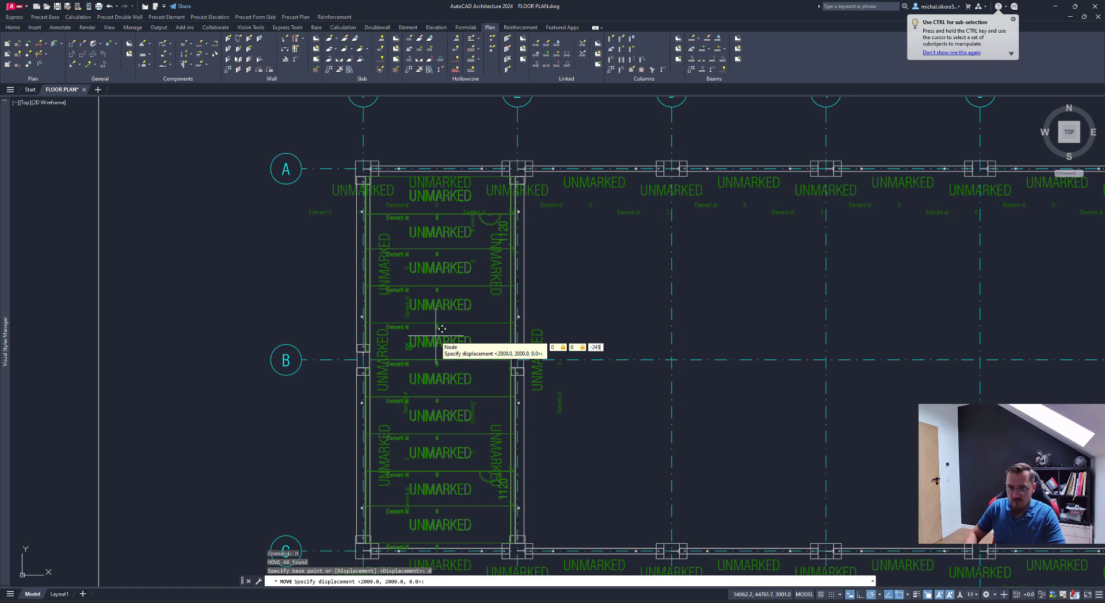
pyautogui.press('Return')
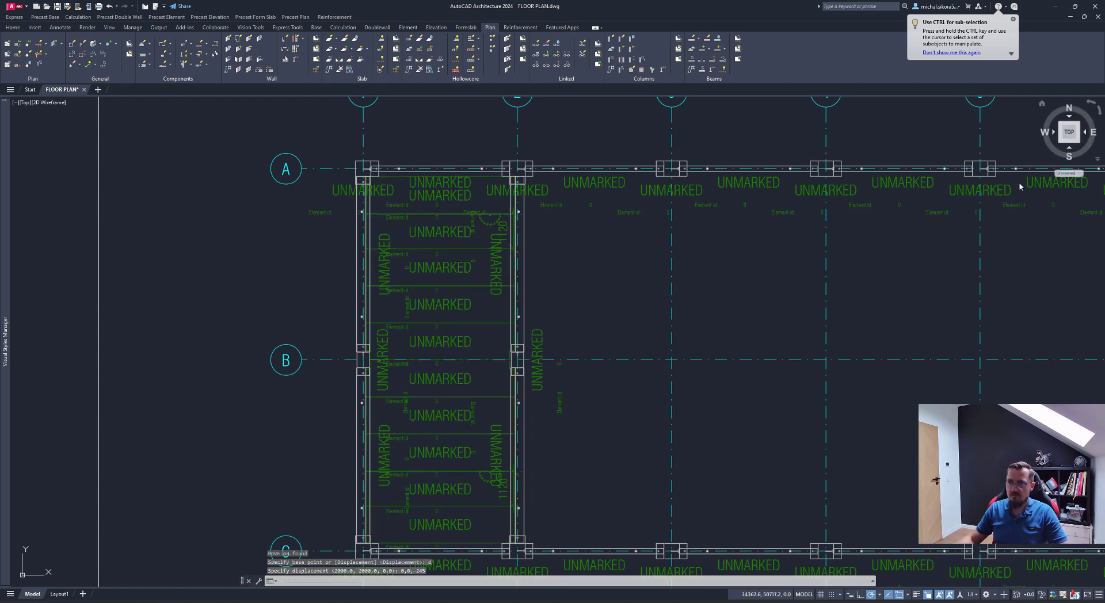
# - Switch to the front view and check how the lowered slab sits on the ledges of the axis 1 and 2 beams
pyautogui.click(1069, 156)
pyautogui.scroll(10, 418, 346)
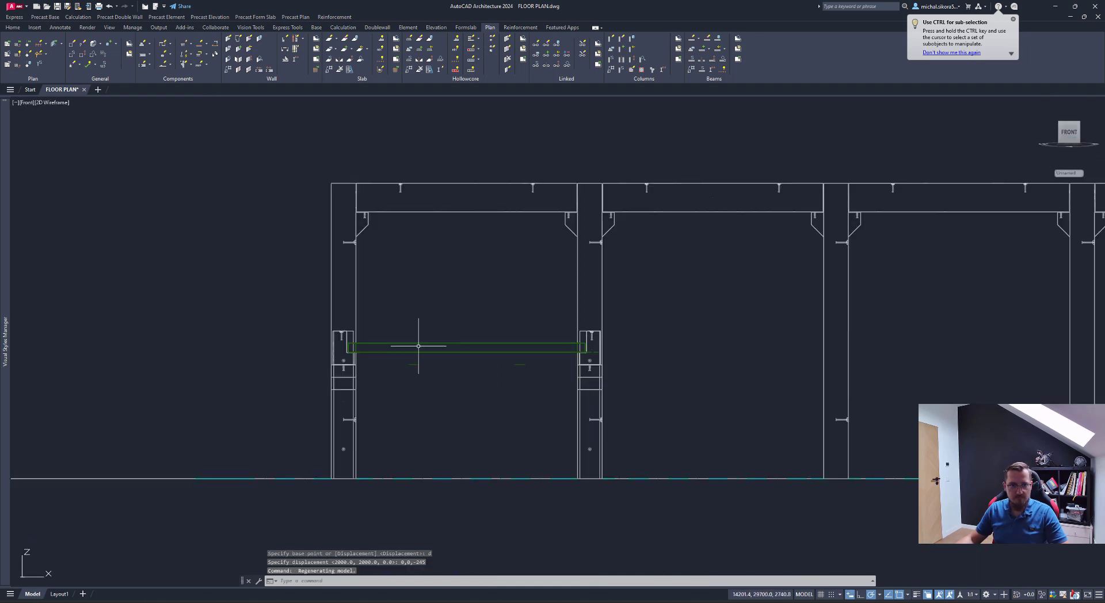
pyautogui.scroll(5, 374, 345)
pyautogui.scroll(3, 253, 331)
pyautogui.scroll(-3, 271, 290)
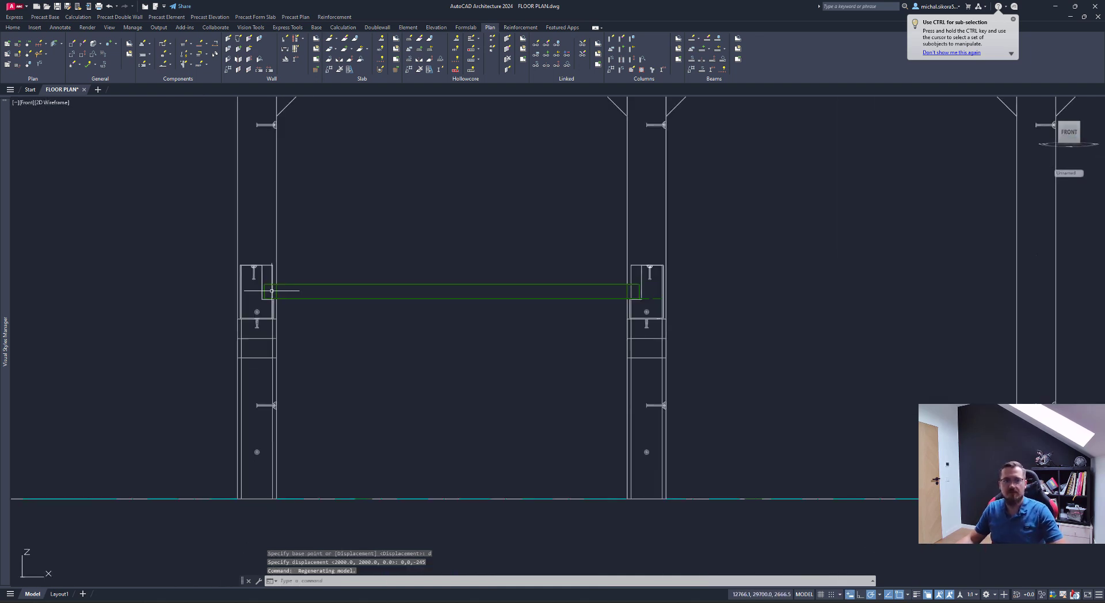
# - Return to the top view and start a new beam with section type Sloped I Shape 2 and section SIBP28X148
pyautogui.click(1070, 128)
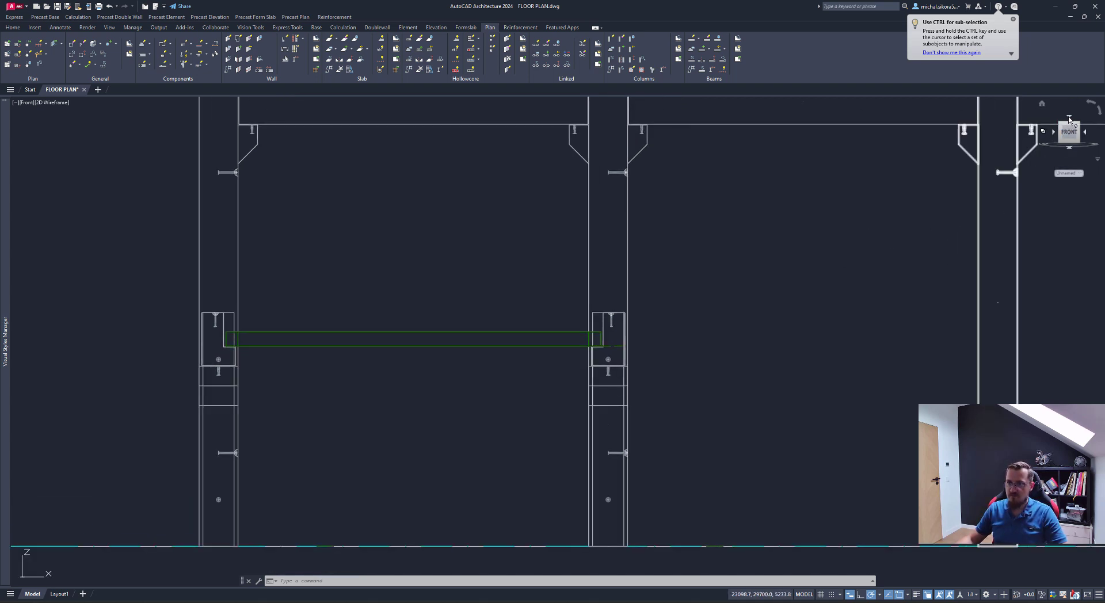
pyautogui.click(1069, 119)
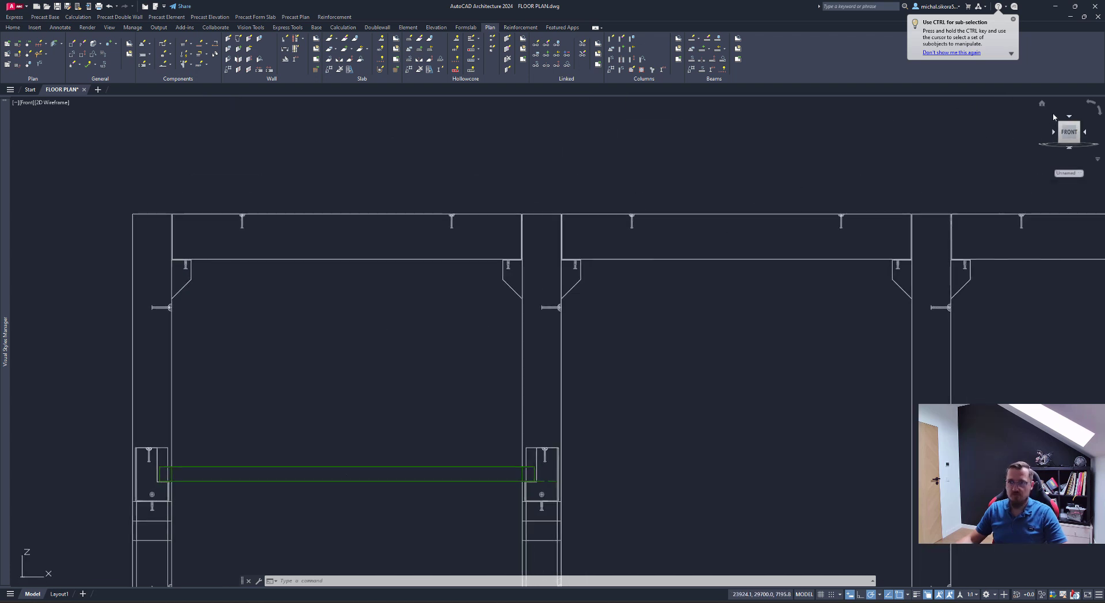
pyautogui.click(1069, 118)
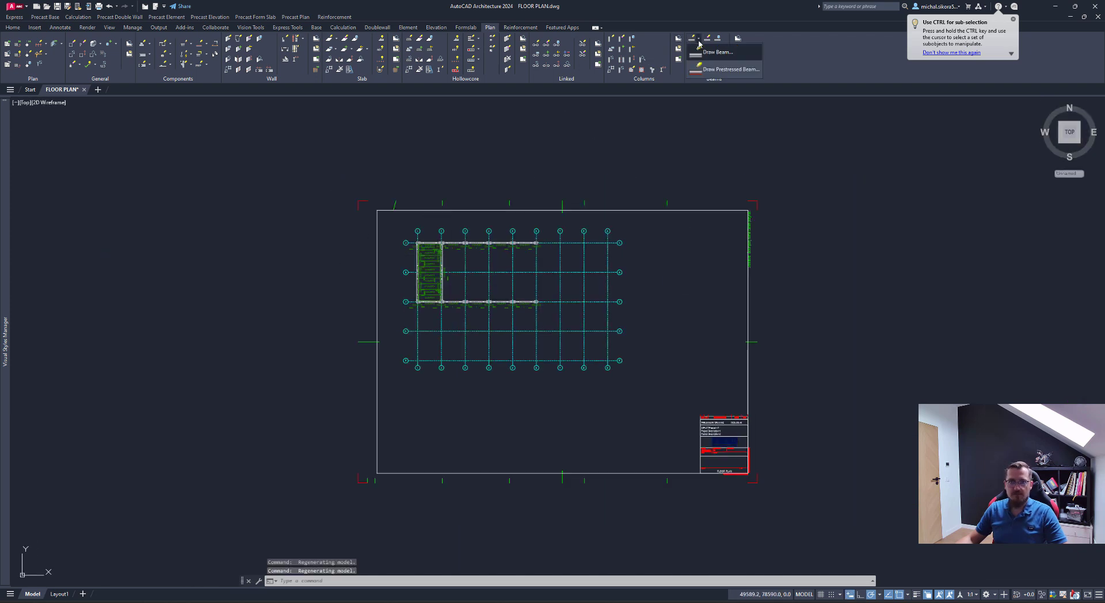
pyautogui.doubleClick(510, 245)
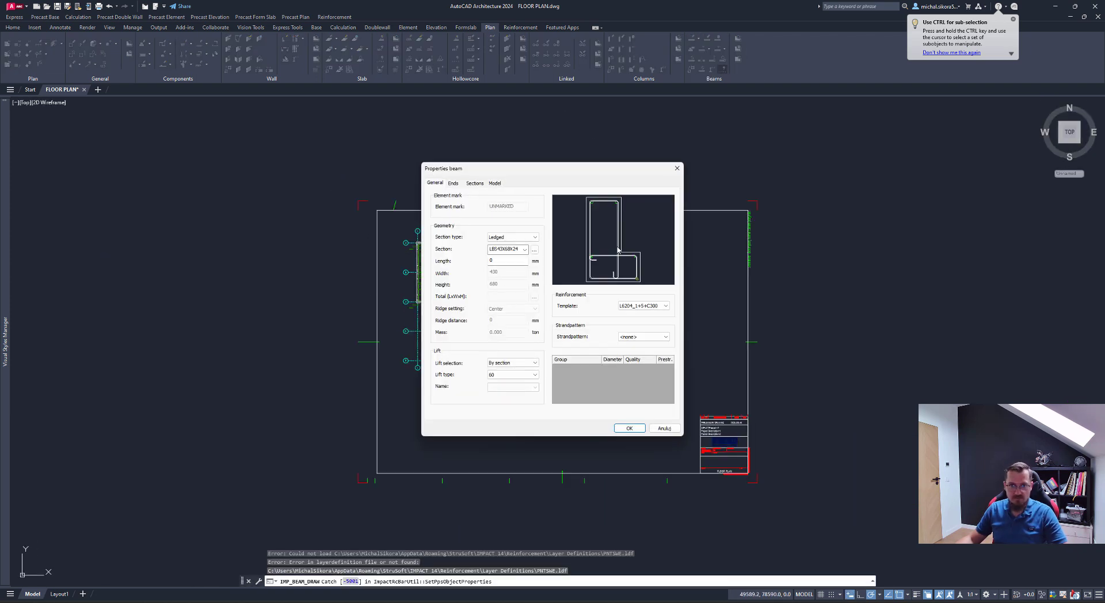
pyautogui.click(535, 237)
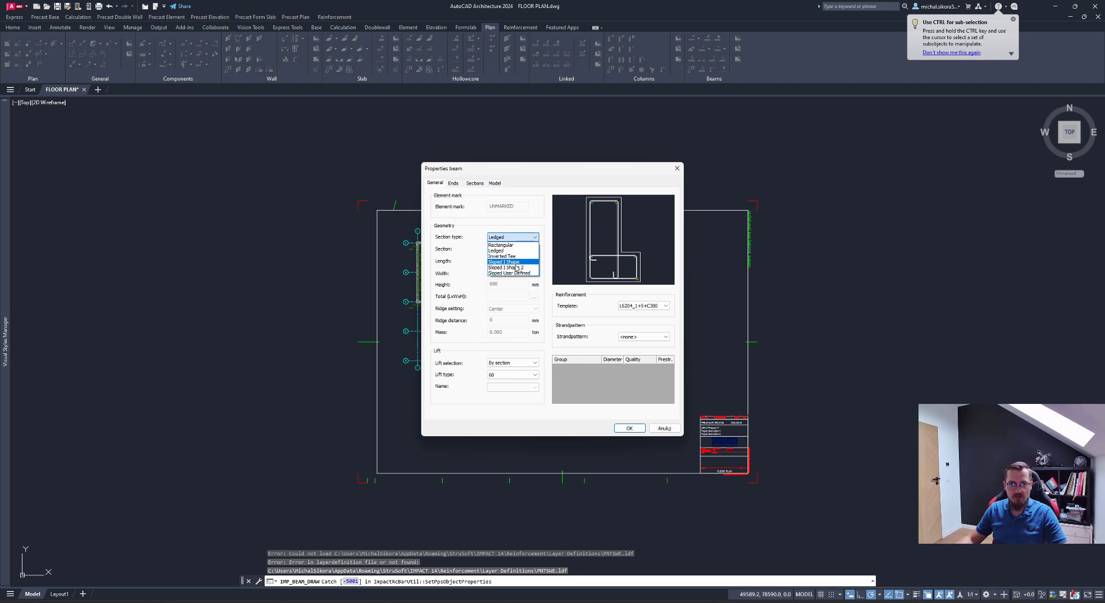
pyautogui.click(509, 264)
pyautogui.click(524, 251)
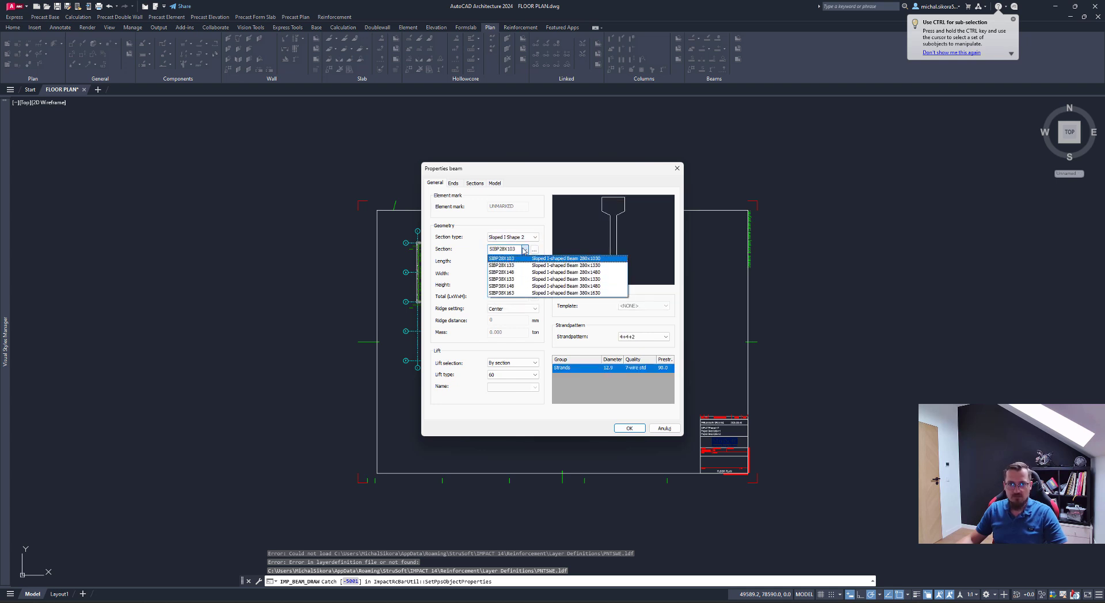
pyautogui.click(530, 275)
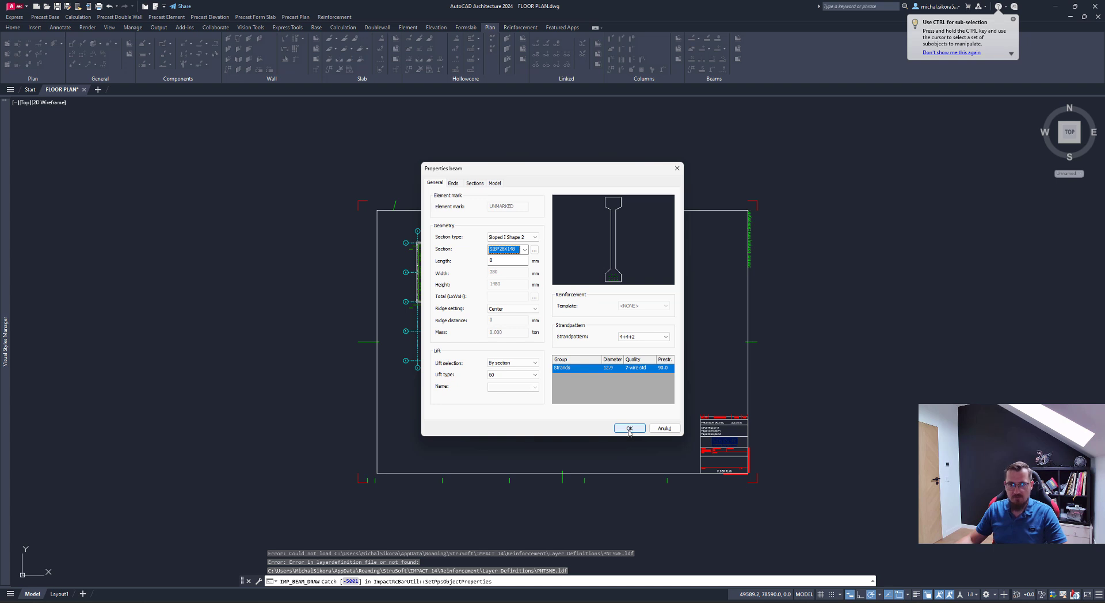
# - Set the beam's elevation to 6000 with the elevation locked, set its justification to Bottom center, and accept the properties
pyautogui.click(495, 183)
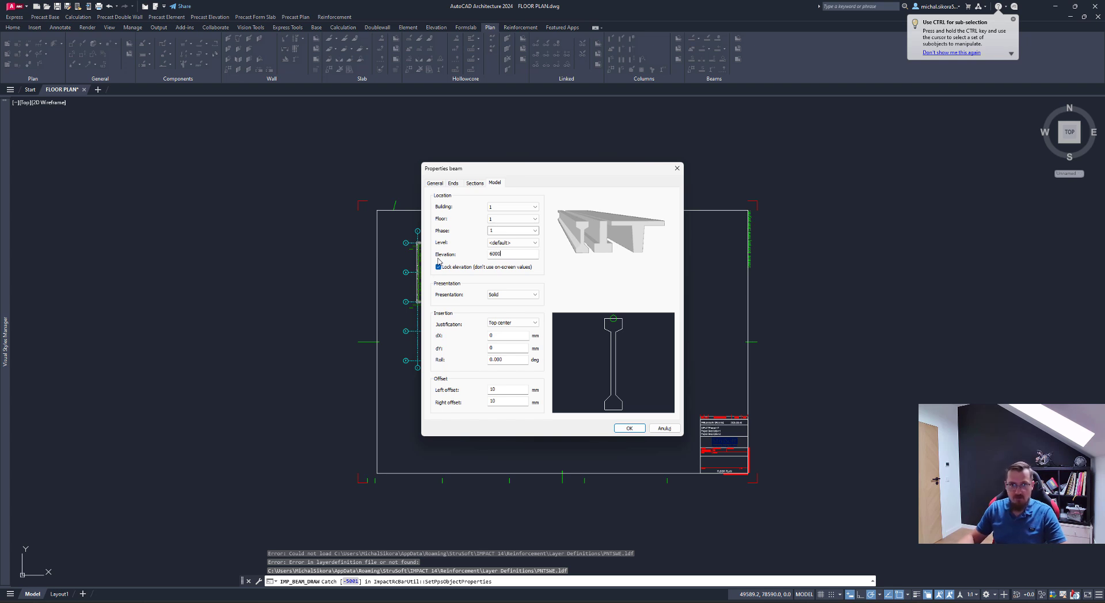
pyautogui.click(530, 324)
pyautogui.click(507, 369)
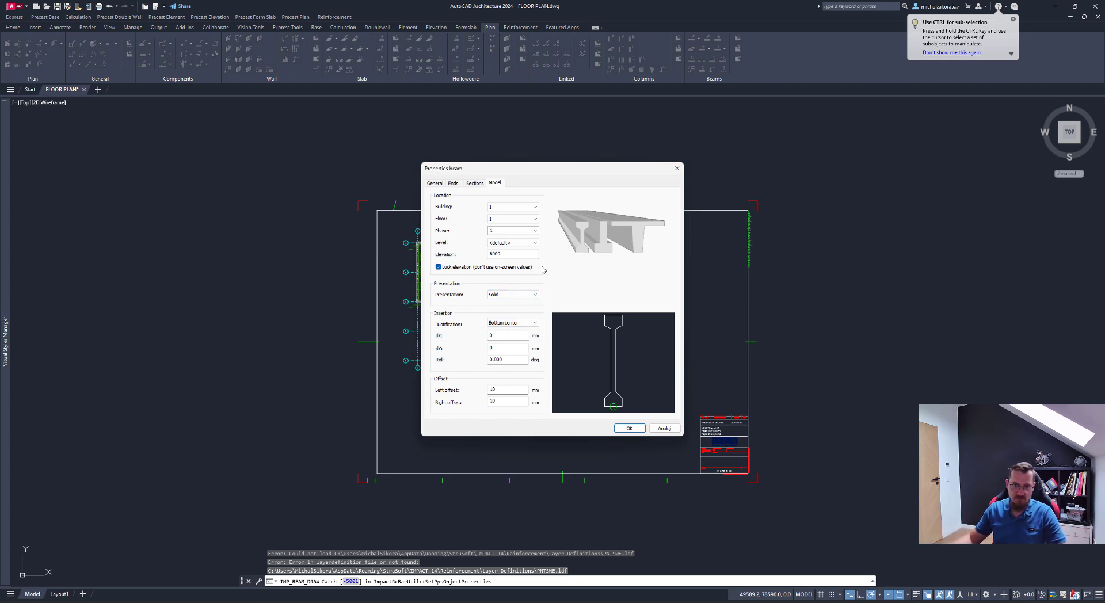
pyautogui.moveTo(524, 167)
pyautogui.mouseDown()
pyautogui.moveTo(660, 171)
pyautogui.moveTo(487, 168)
pyautogui.moveTo(524, 172)
pyautogui.mouseUp()
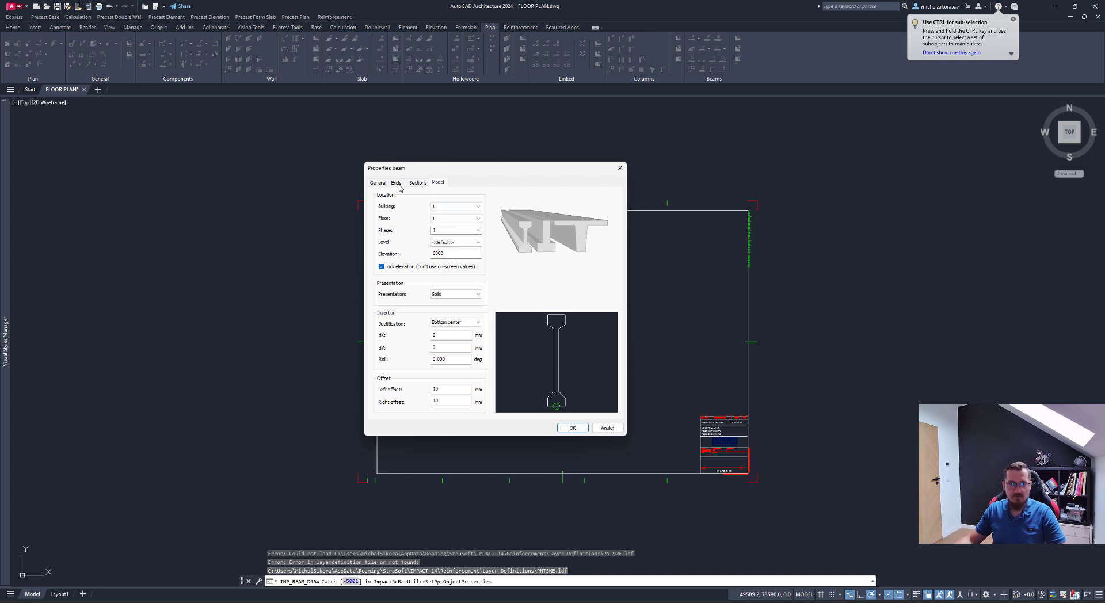
pyautogui.click(581, 430)
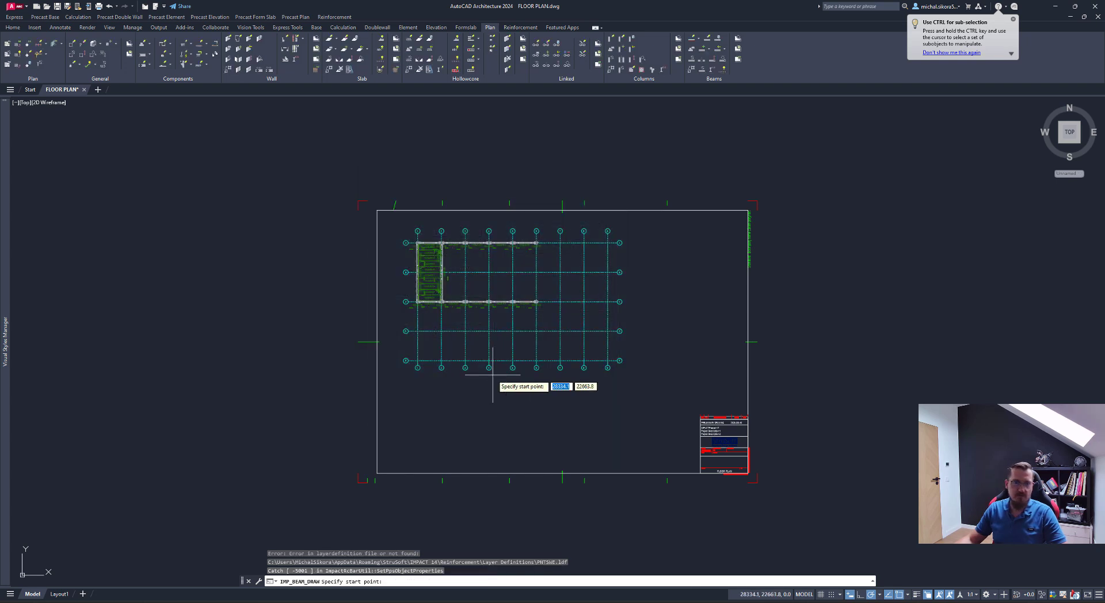
# - Draw the sloped I-shaped roof beam along axis 1, from the outer edge of the column at axis C to that at axis A
pyautogui.scroll(2, 377, 279)
pyautogui.scroll(5, 379, 275)
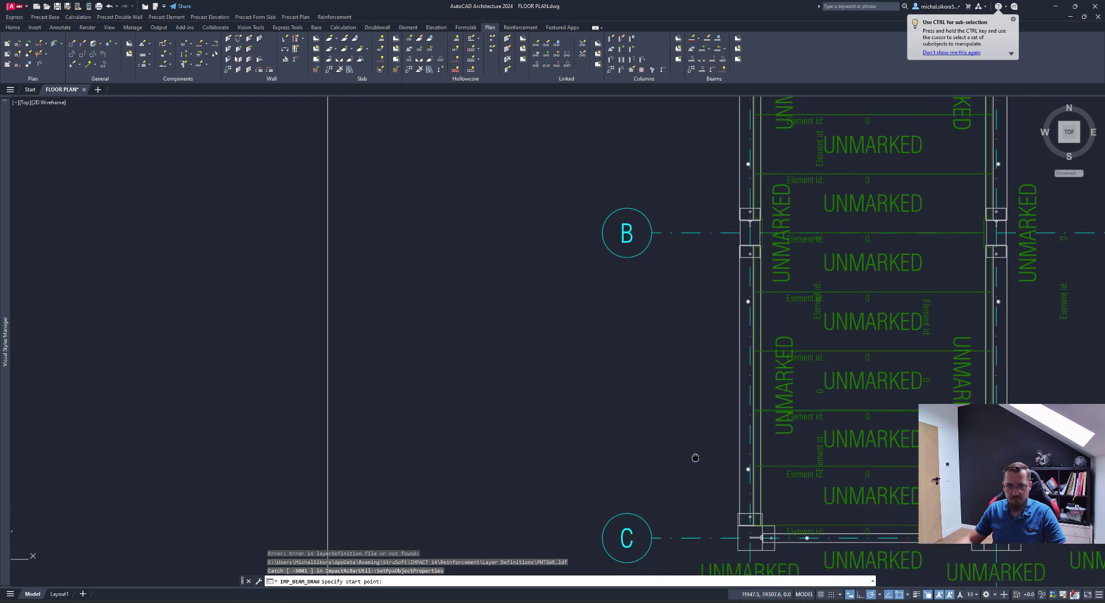
pyautogui.scroll(3, 631, 458)
pyautogui.click(626, 374)
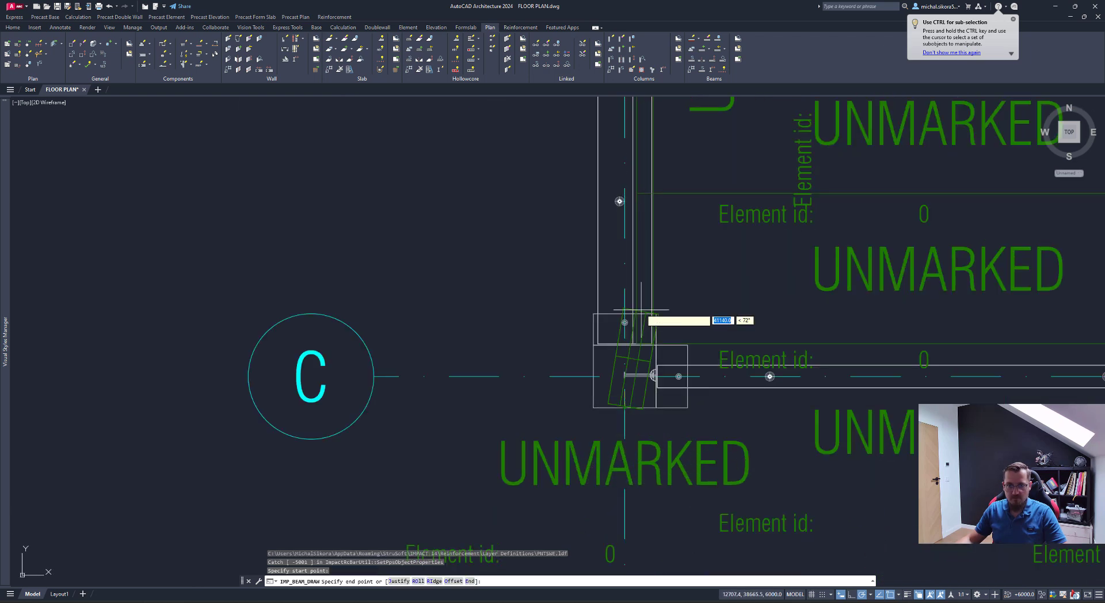
pyautogui.scroll(-5, 651, 242)
pyautogui.moveTo(636, 169); pyautogui.dragTo(582, 415, button='middle')
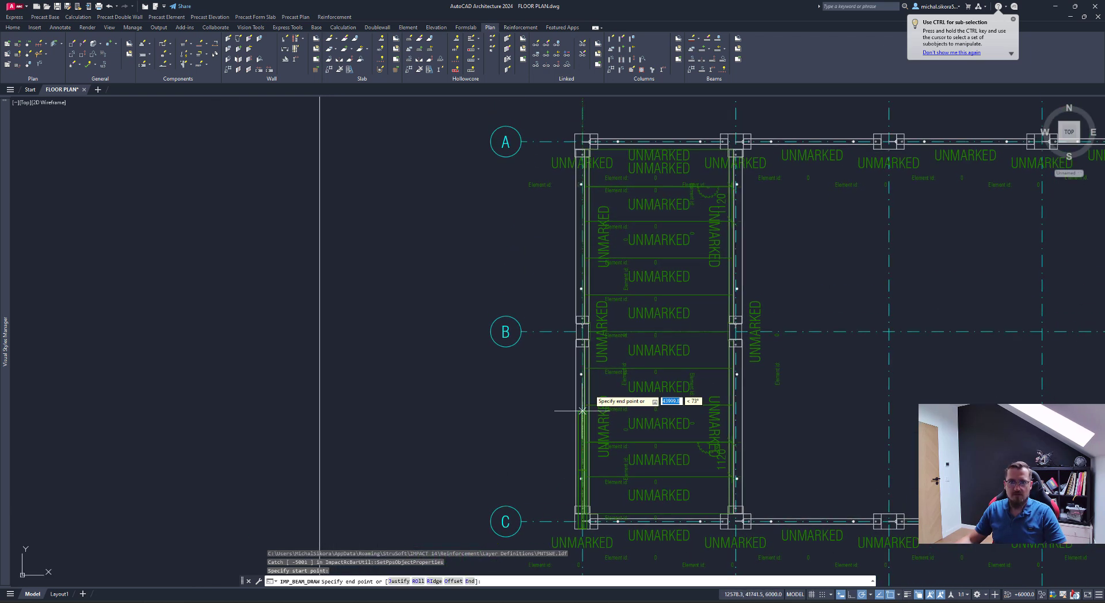
pyautogui.scroll(7, 589, 141)
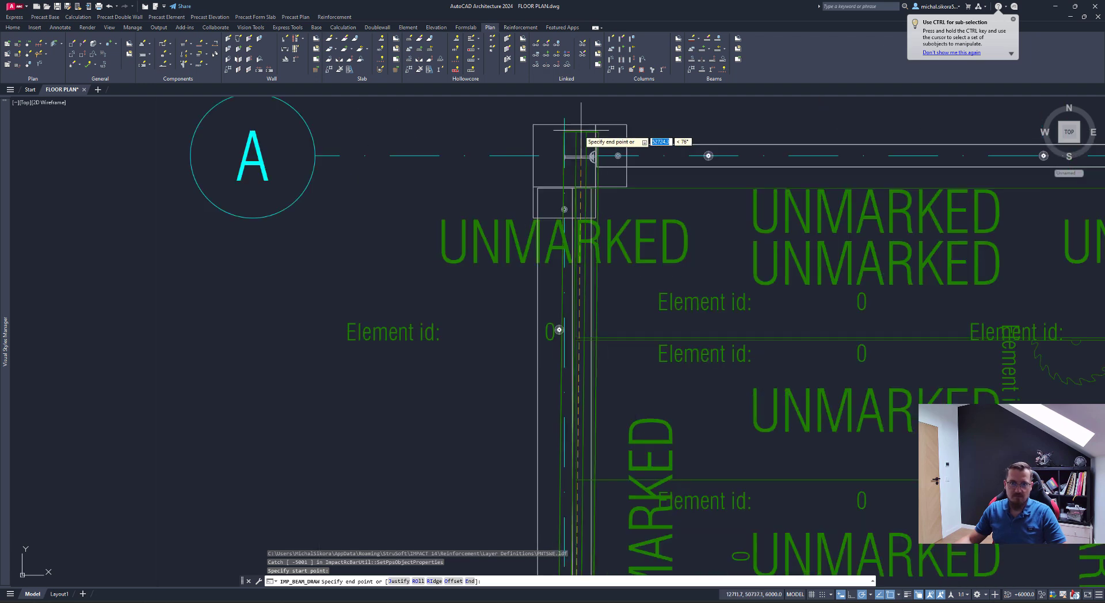
pyautogui.click(557, 121)
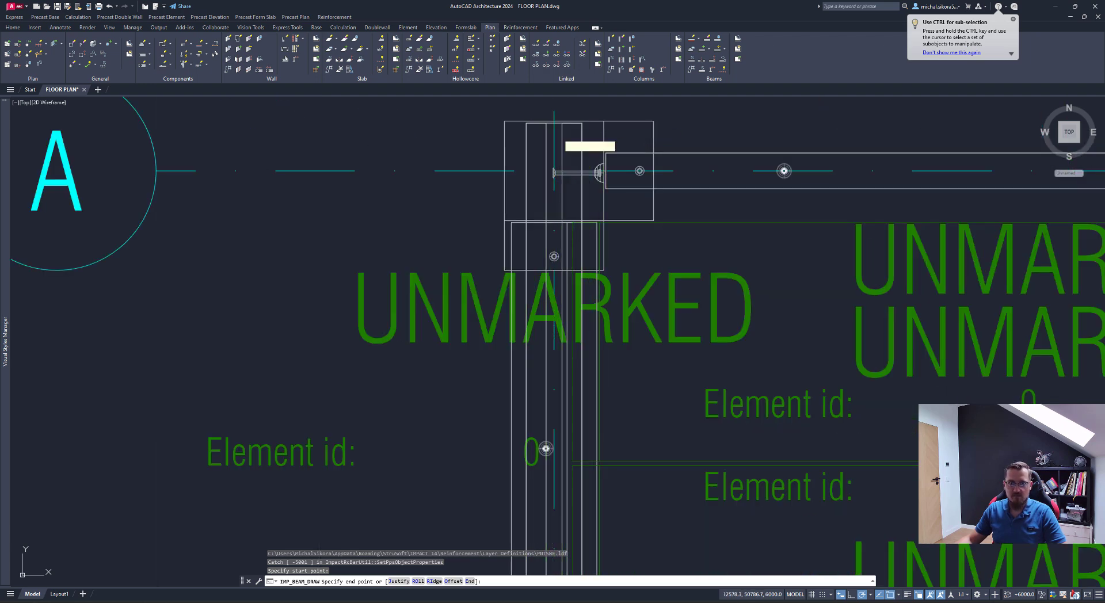
# - Add a sloped roof beam along axis 2, spanning from the outer edge of column C to the outer edge of column A
pyautogui.scroll(-6, 562, 161)
pyautogui.scroll(-2, 561, 167)
pyautogui.scroll(4, 667, 420)
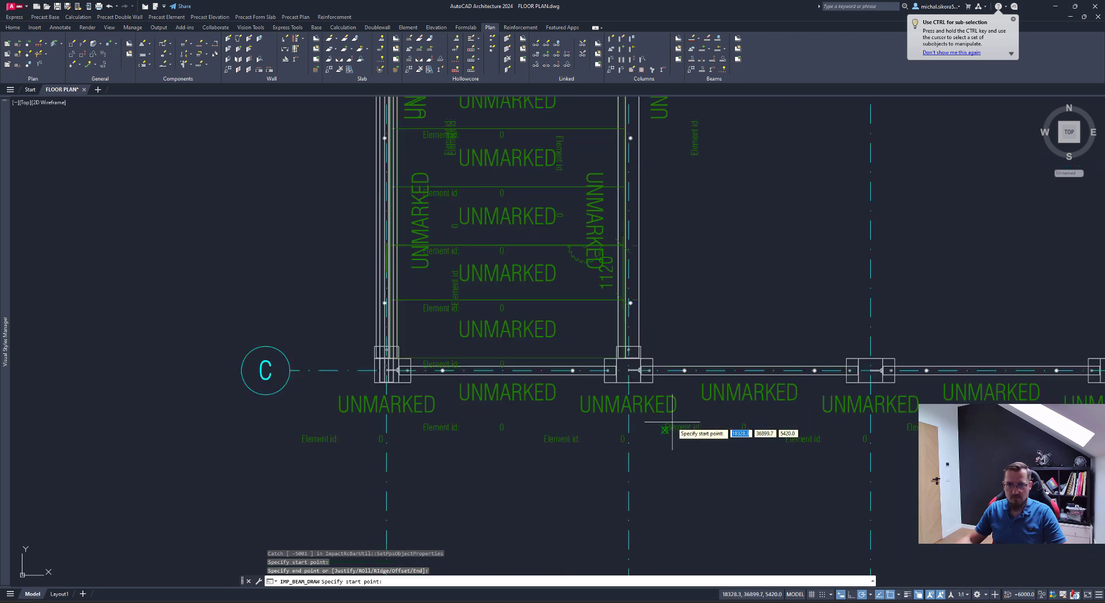
pyautogui.click(629, 370)
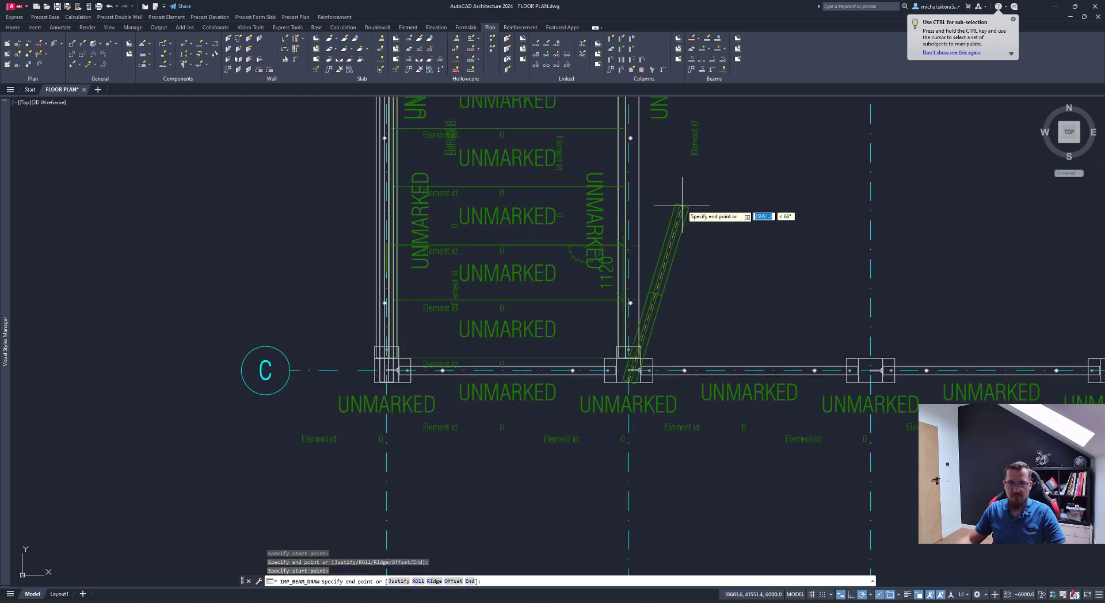
pyautogui.scroll(-5, 674, 208)
pyautogui.scroll(3, 627, 294)
pyautogui.scroll(2, 629, 302)
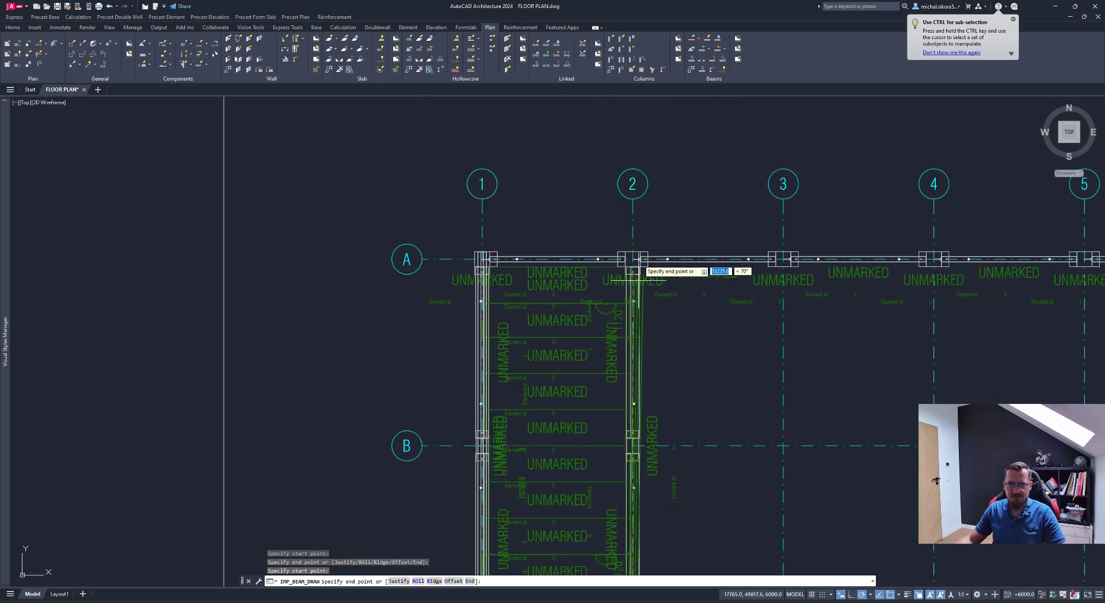
pyautogui.scroll(4, 631, 273)
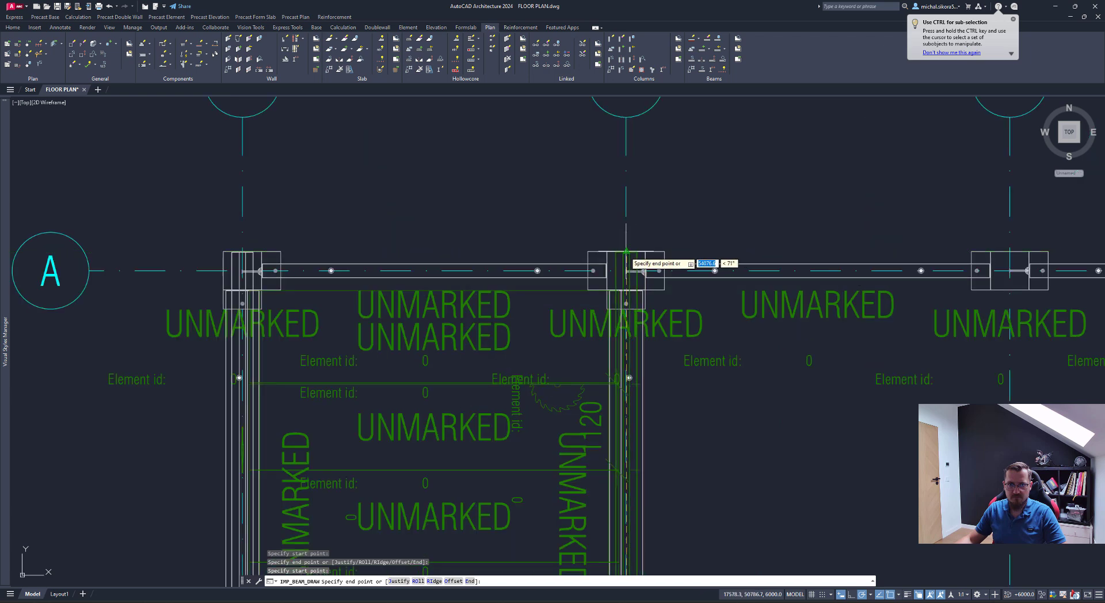
pyautogui.click(628, 270)
# - Place another sloped roof beam along axis 3, from the outer edge of column C to that of column A
pyautogui.scroll(-6, 676, 333)
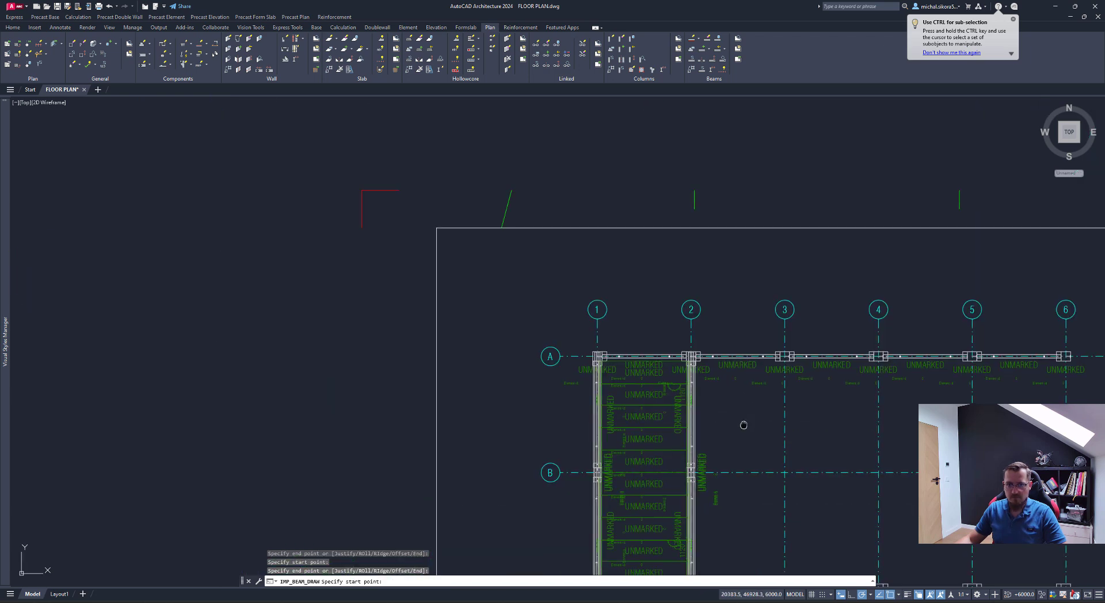
pyautogui.moveTo(742, 425); pyautogui.dragTo(575, 313, button='middle')
pyautogui.scroll(2, 599, 436)
pyautogui.scroll(2, 598, 437)
pyautogui.click(598, 444)
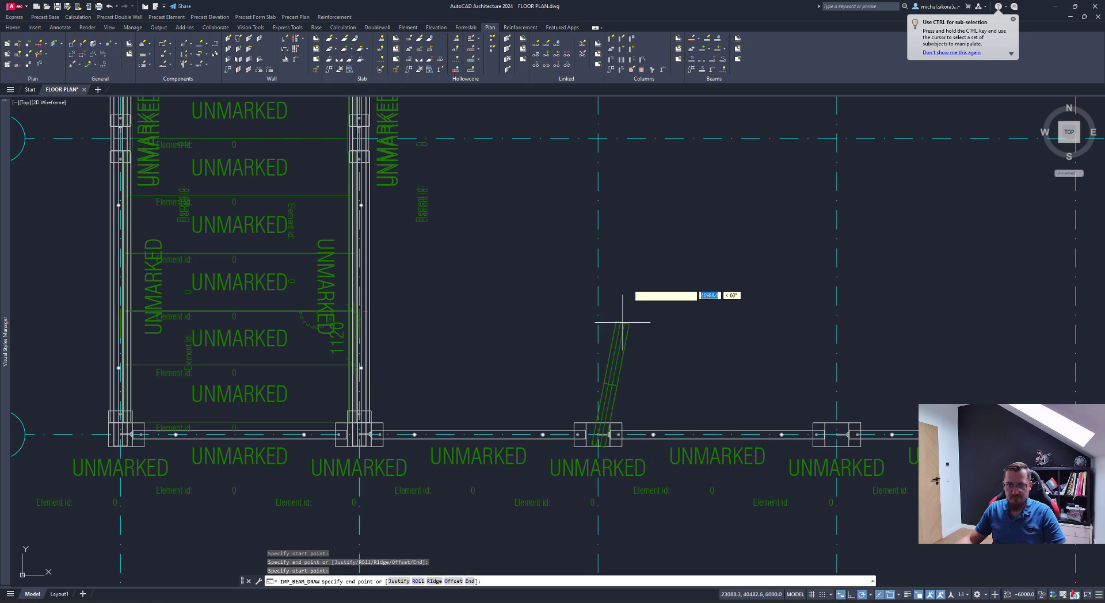
pyautogui.scroll(-4, 625, 288)
pyautogui.moveTo(619, 220); pyautogui.dragTo(603, 336, button='middle')
pyautogui.scroll(6, 593, 232)
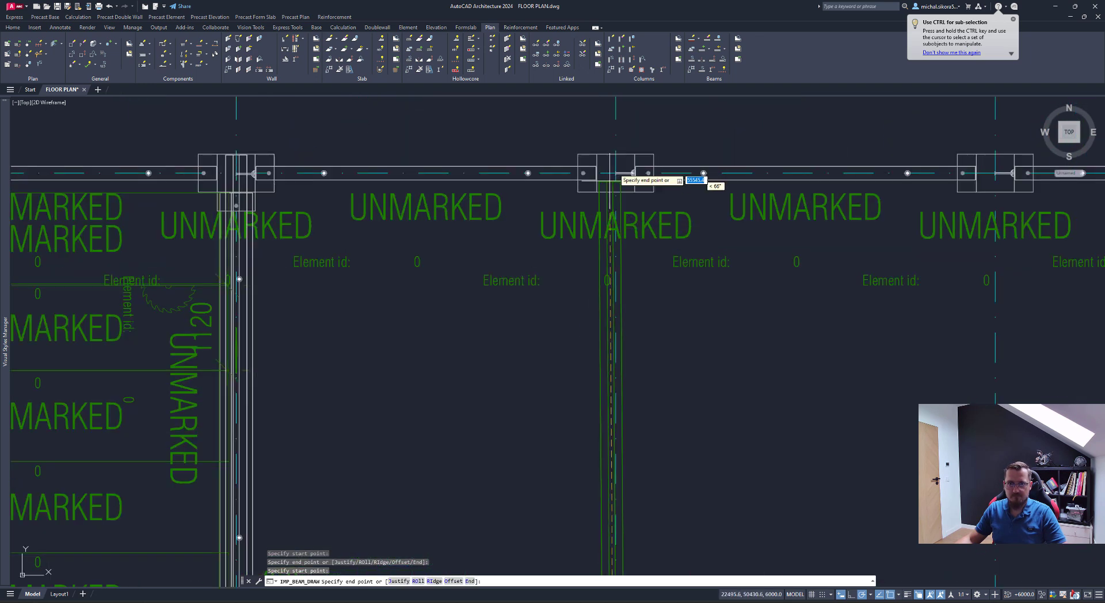
pyautogui.click(616, 155)
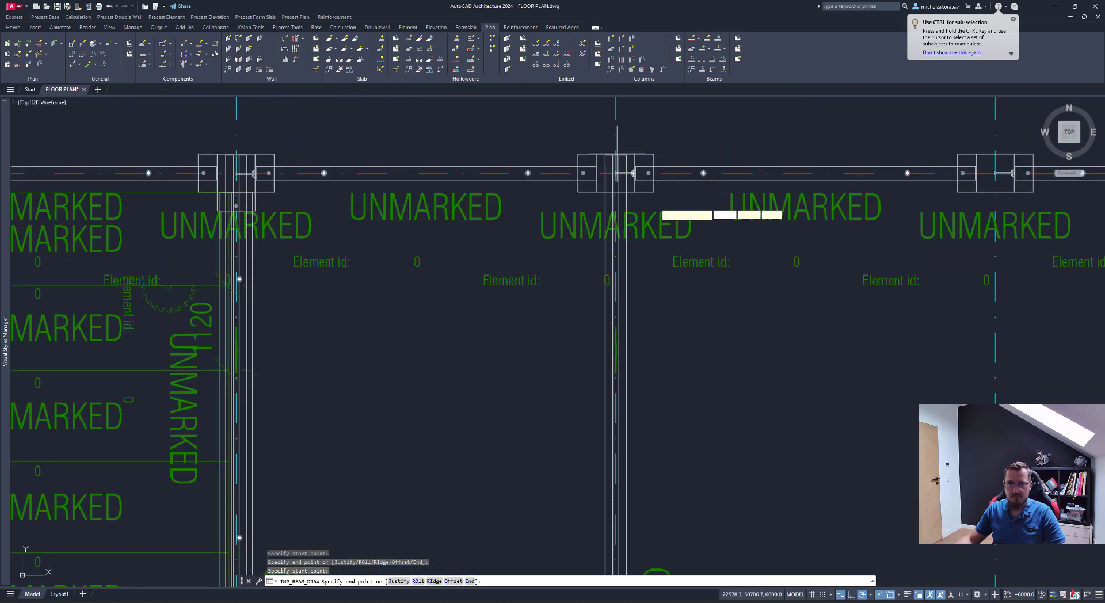
# - Draw a sloped roof beam along axis 4 between the outer edges of the columns at axes C and A
pyautogui.scroll(-1, 679, 349)
pyautogui.moveTo(773, 440); pyautogui.dragTo(507, 228, button='middle')
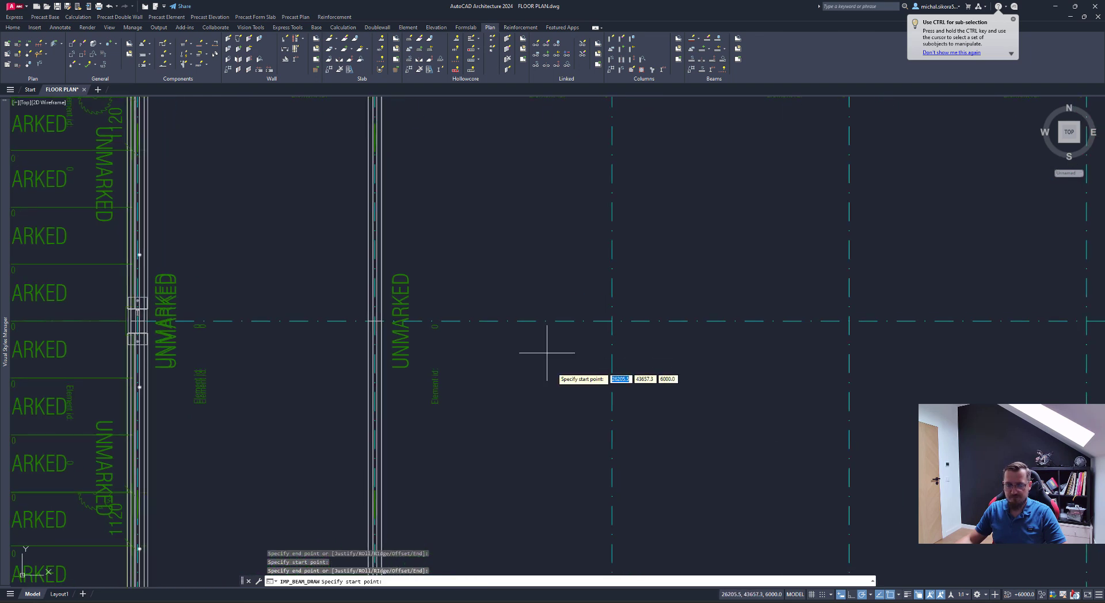
pyautogui.scroll(-2, 557, 345)
pyautogui.scroll(4, 578, 450)
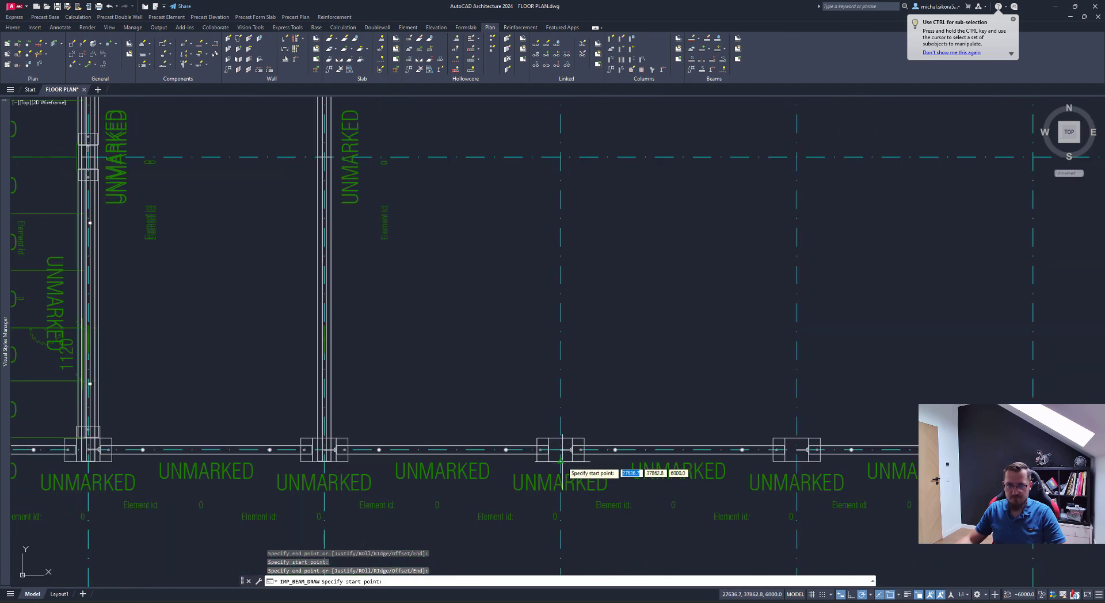
pyautogui.click(578, 450)
pyautogui.scroll(-3, 561, 461)
pyautogui.scroll(3, 562, 224)
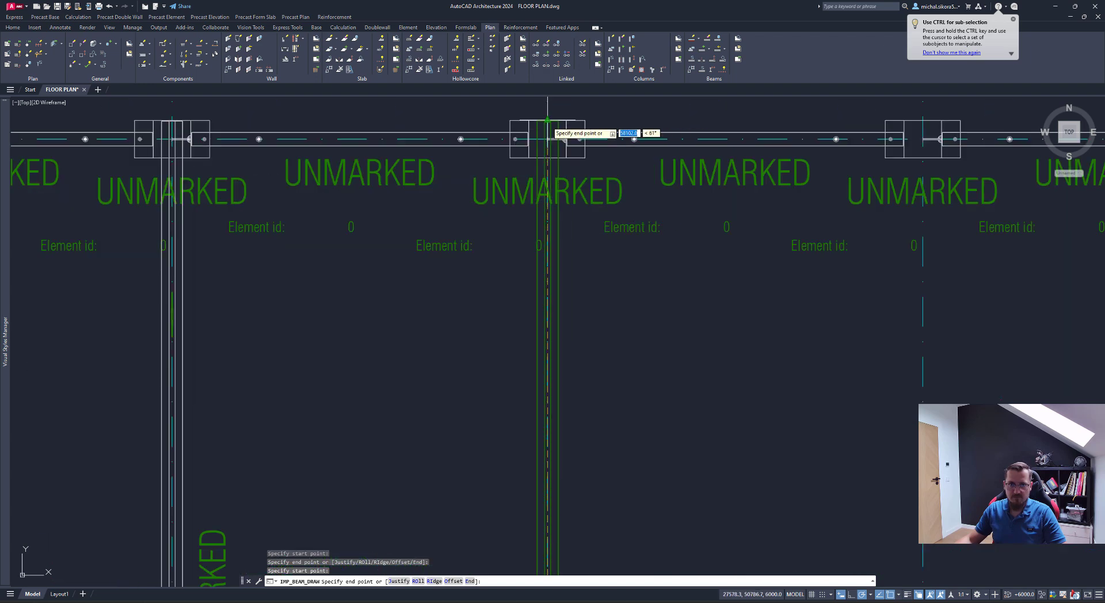
pyautogui.click(547, 123)
# - Draw a sloped roof beam along axis 5 from the column at axis C to the column at axis A
pyautogui.scroll(-2, 593, 241)
pyautogui.moveTo(742, 429); pyautogui.dragTo(597, 190, button='middle')
pyautogui.scroll(3, 656, 523)
pyautogui.click(656, 523)
pyautogui.scroll(-5, 657, 406)
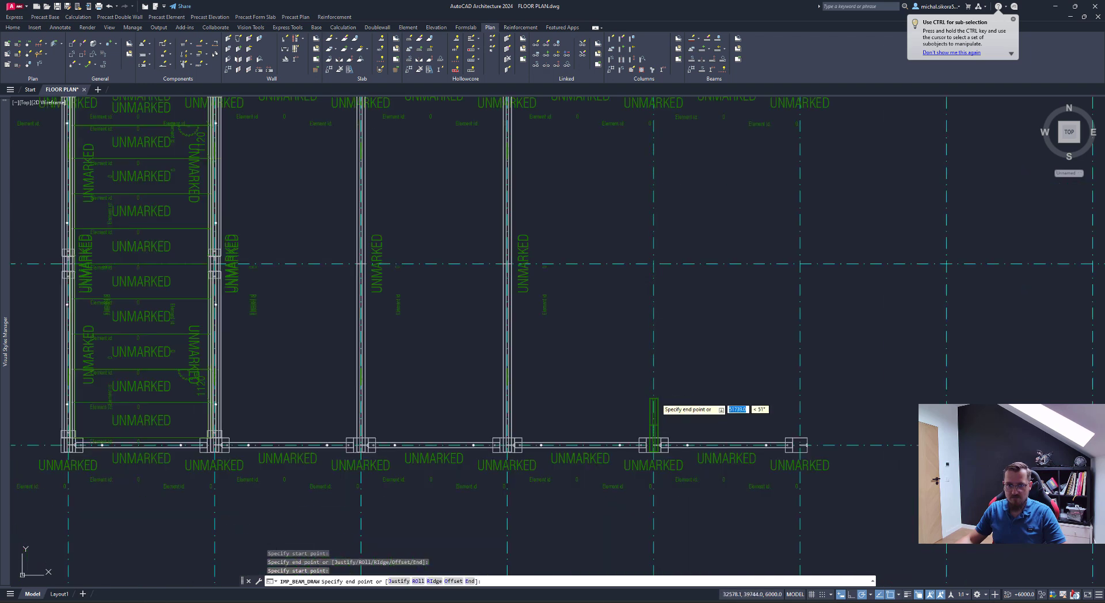
pyautogui.moveTo(655, 251); pyautogui.dragTo(648, 321, button='middle')
pyautogui.scroll(5, 636, 203)
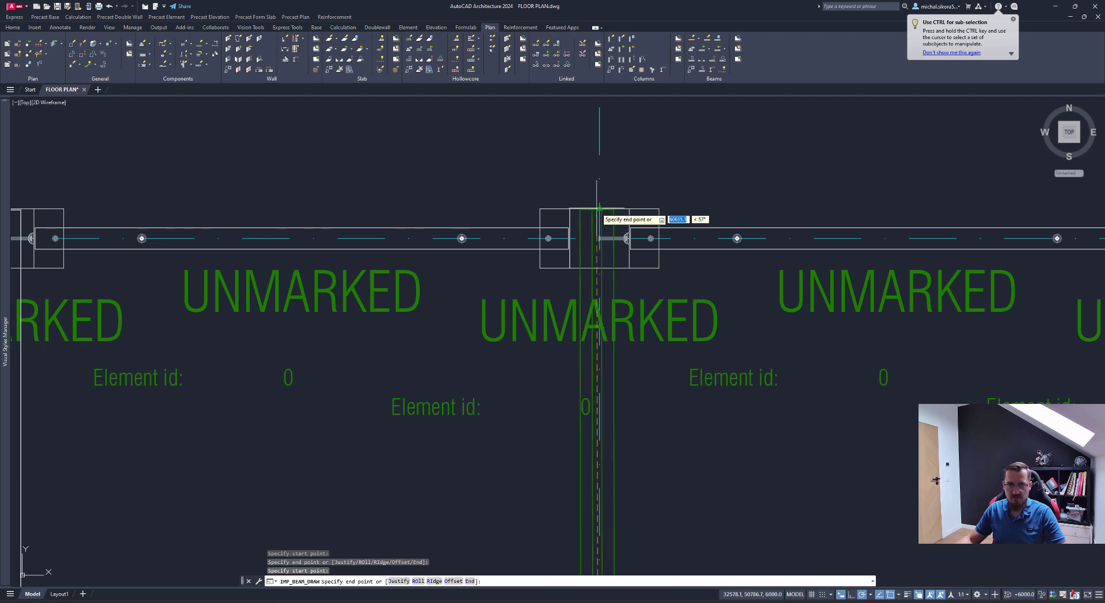
pyautogui.click(600, 208)
# - Draw the last sloped roof beam along axis 6 from column C to column A, and end the beam command
pyautogui.scroll(-4, 600, 247)
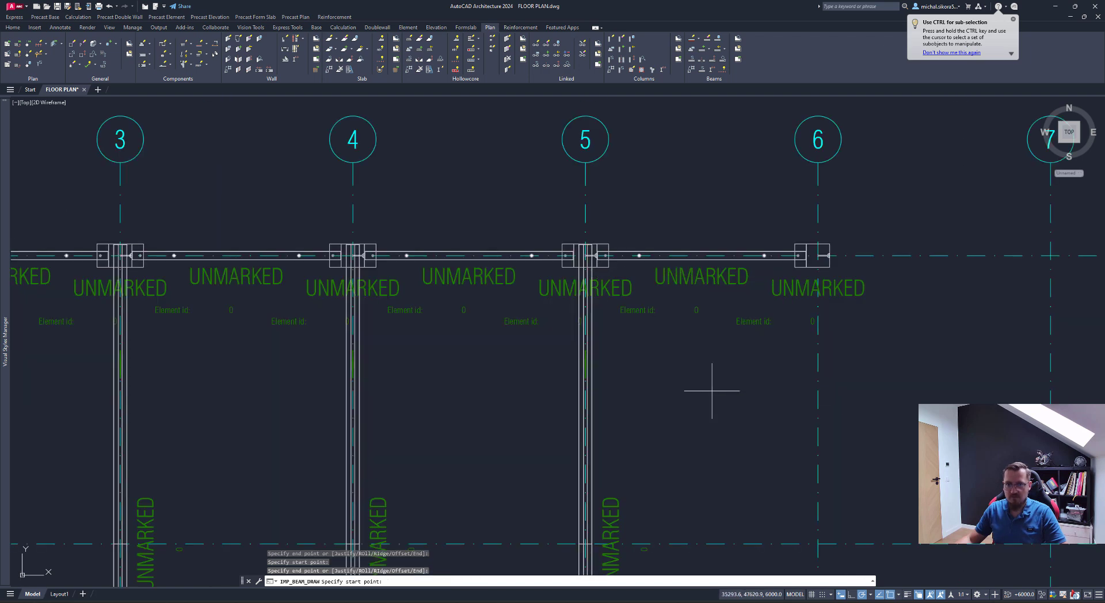
pyautogui.moveTo(710, 386); pyautogui.dragTo(639, 261, button='middle')
pyautogui.scroll(-3, 645, 345)
pyautogui.scroll(6, 676, 467)
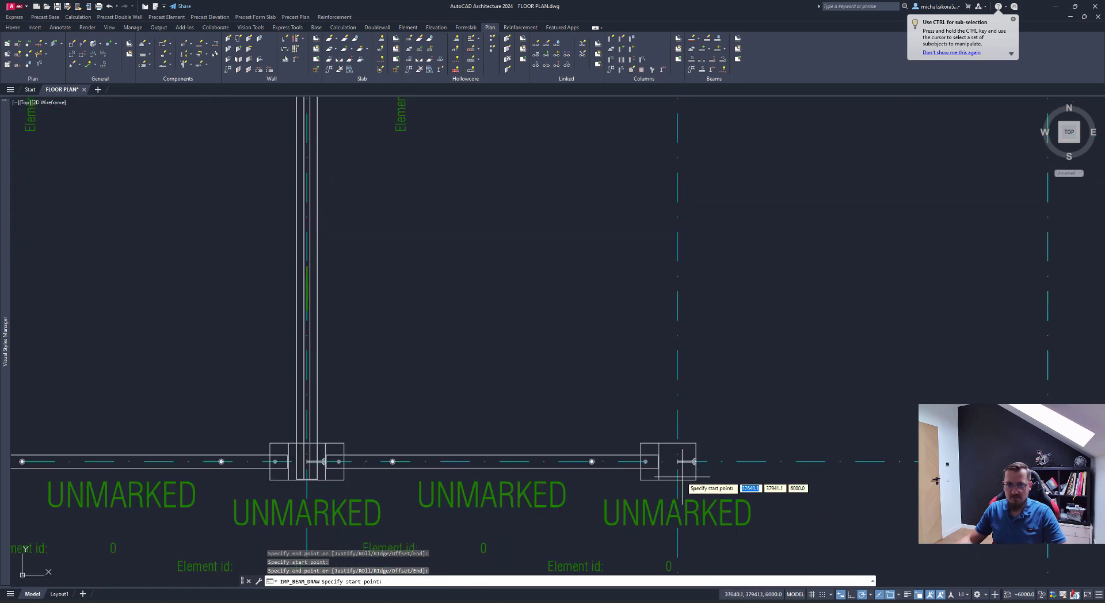
pyautogui.click(678, 479)
pyautogui.scroll(-6, 682, 408)
pyautogui.scroll(4, 682, 184)
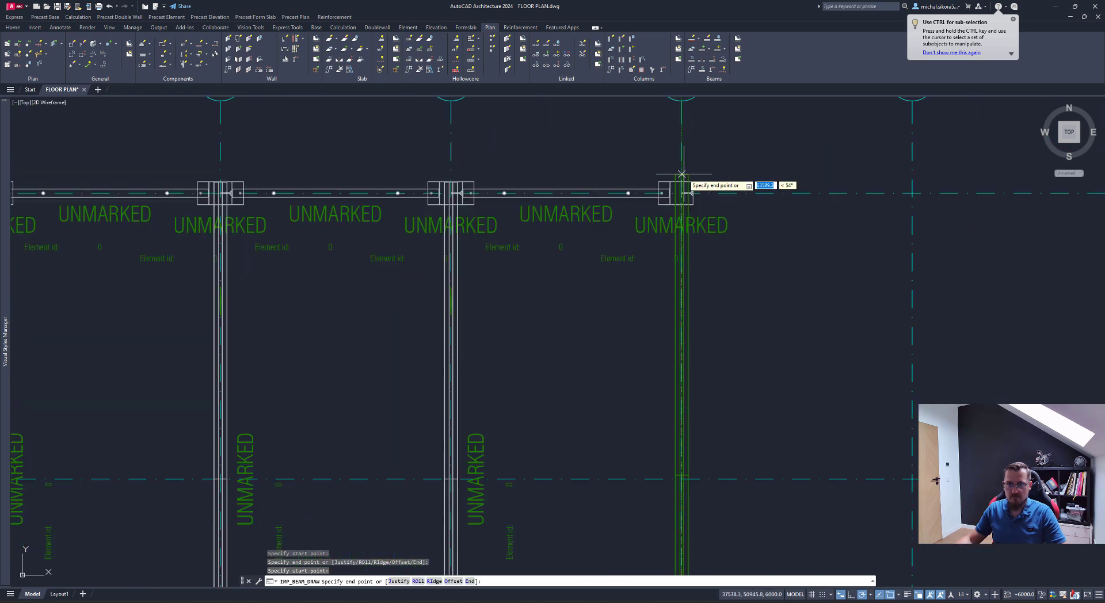
pyautogui.scroll(2, 681, 176)
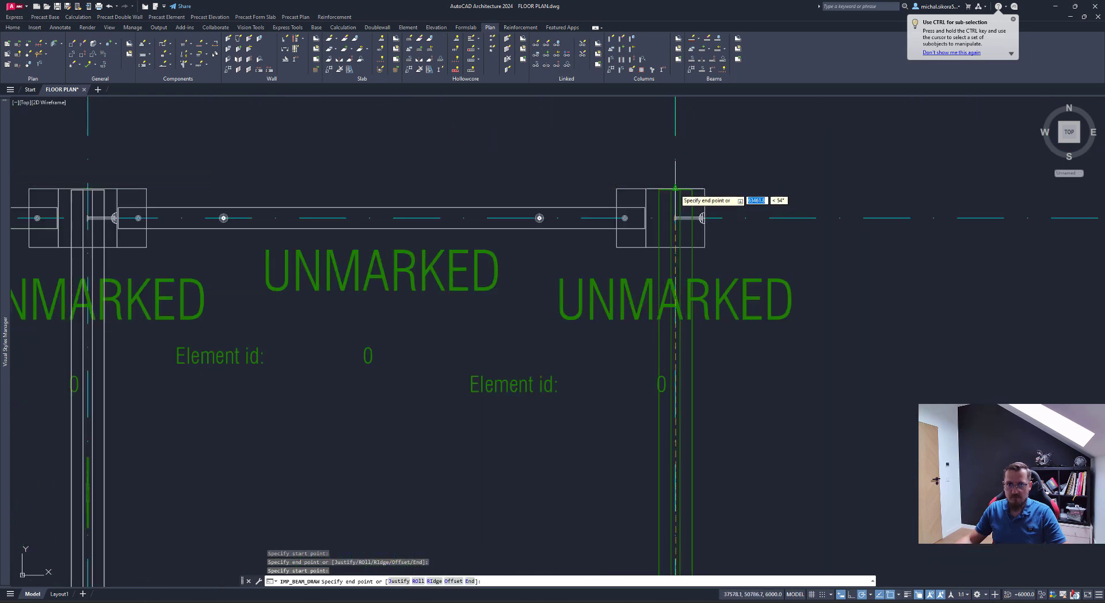
pyautogui.click(702, 217)
pyautogui.scroll(-6, 767, 241)
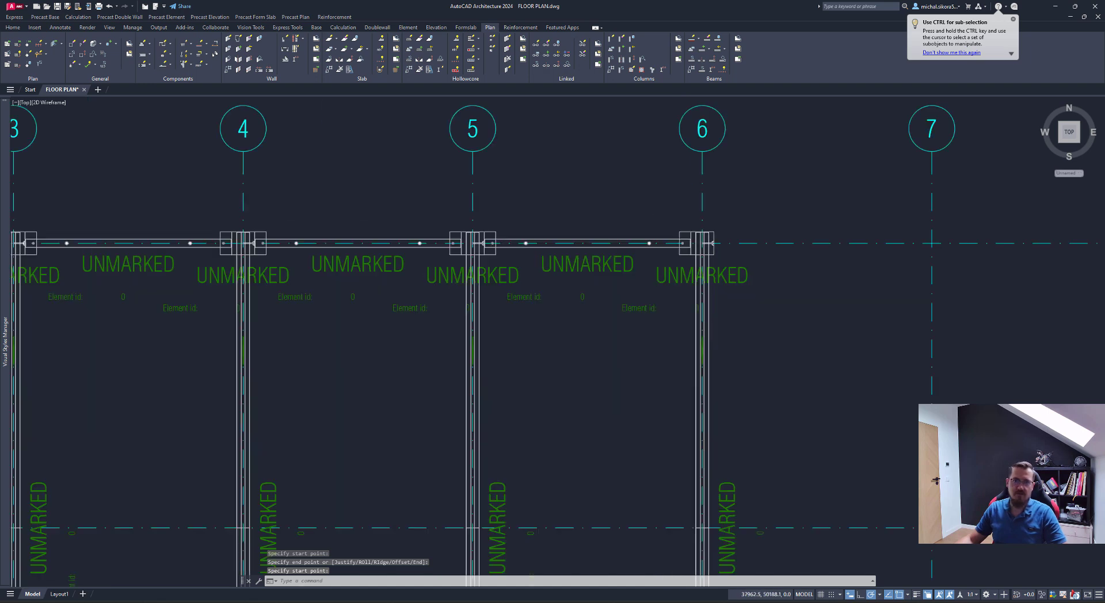
# - Switch to the southwest isometric view and examine how the roof beams sit on the columns along axes 1 to 6
pyautogui.click(1061, 146)
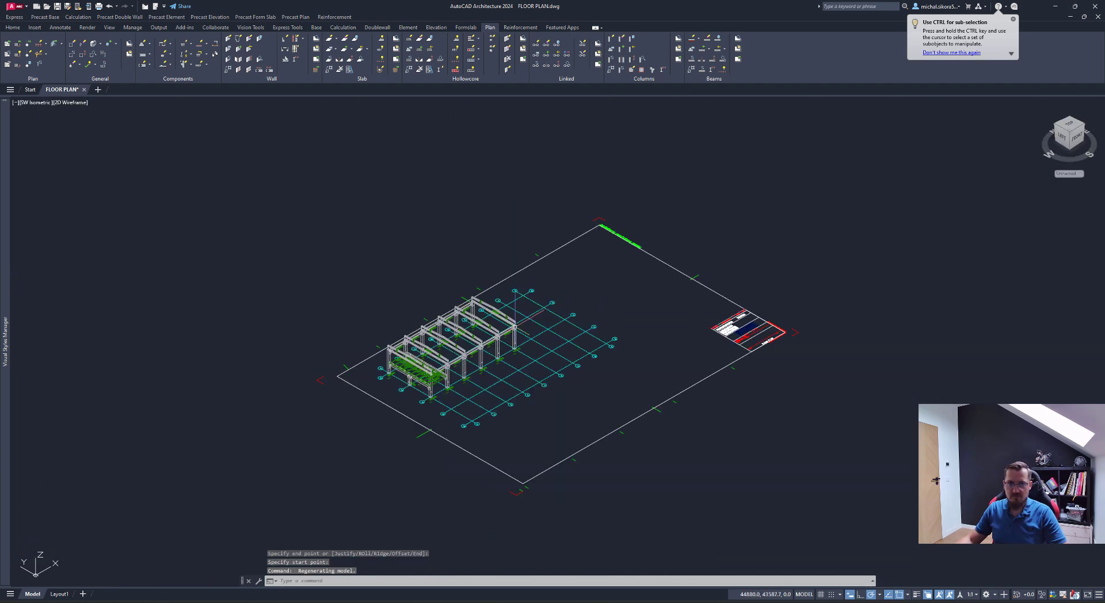
pyautogui.scroll(8, 572, 289)
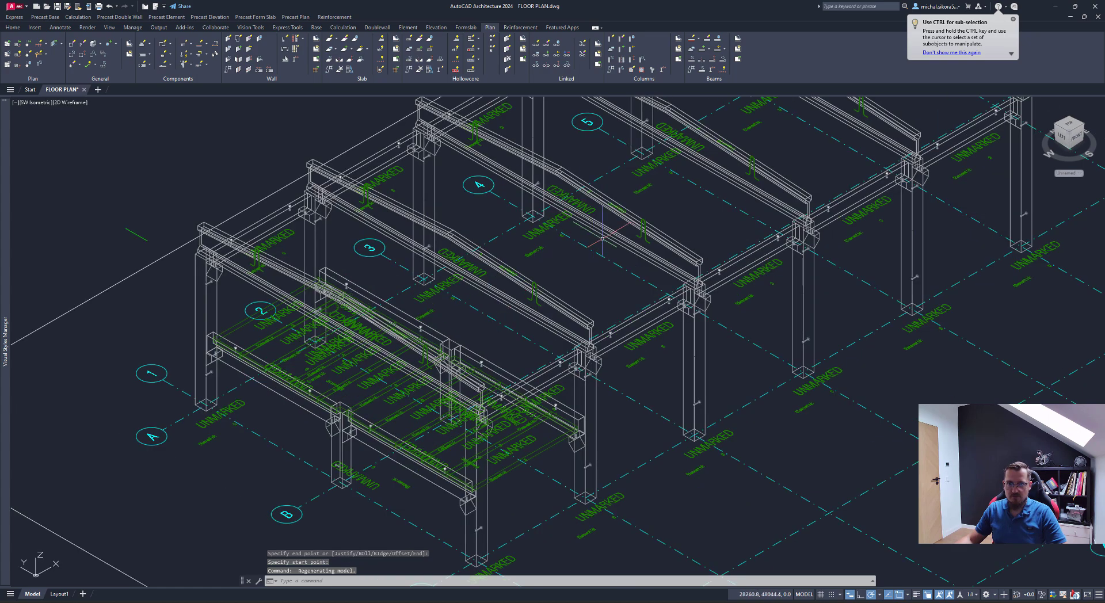
pyautogui.moveTo(571, 289); pyautogui.dragTo(472, 392, button='middle')
pyautogui.moveTo(711, 154); pyautogui.dragTo(682, 249, button='middle')
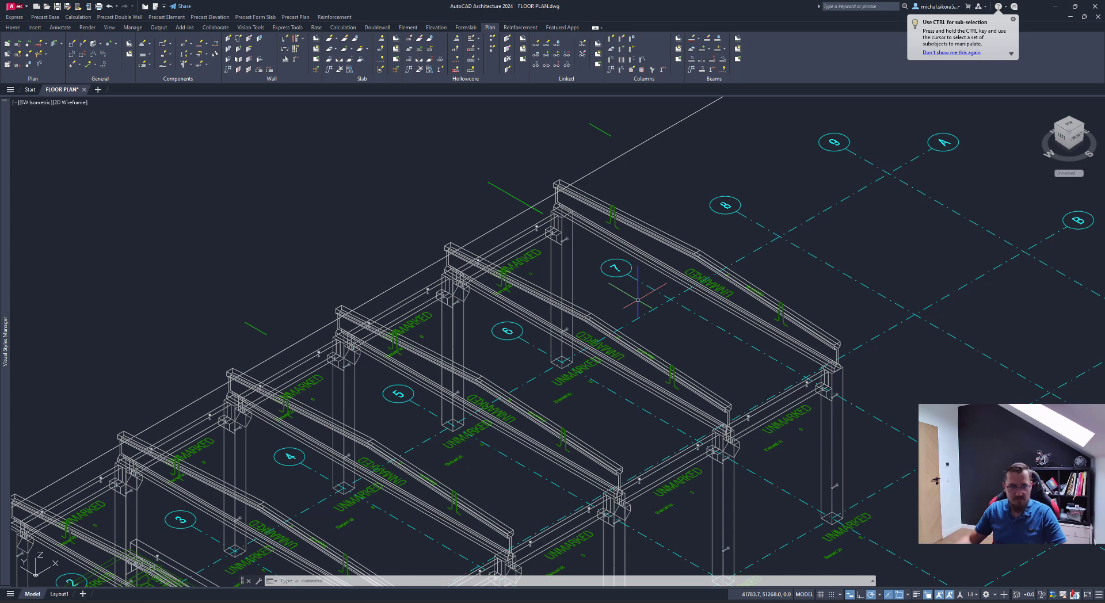
pyautogui.moveTo(346, 427); pyautogui.dragTo(495, 342, button='middle')
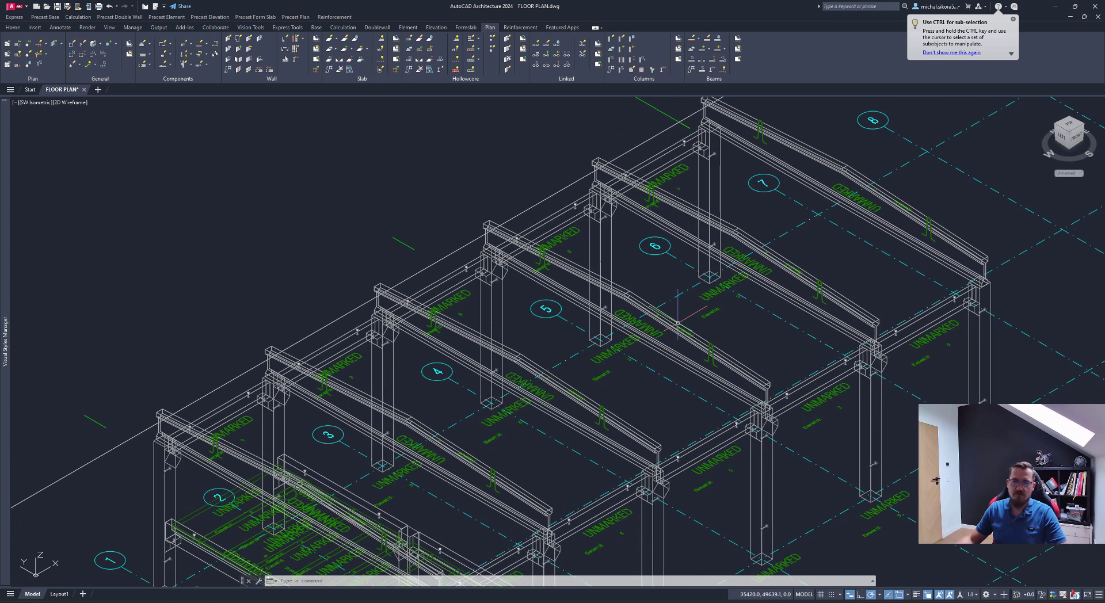
pyautogui.scroll(-3, 397, 357)
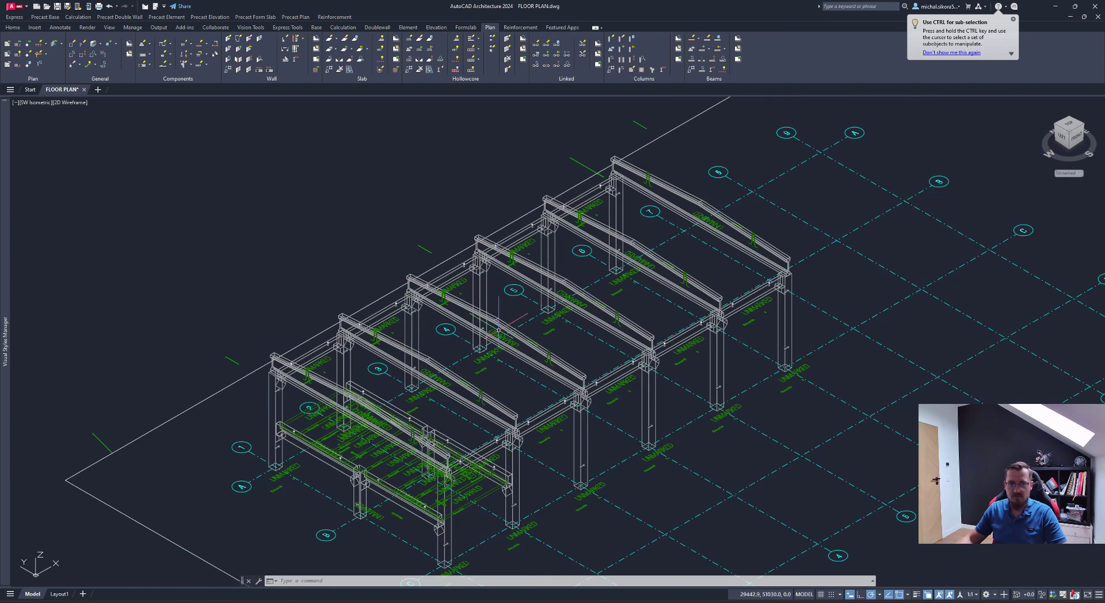
pyautogui.moveTo(498, 331)
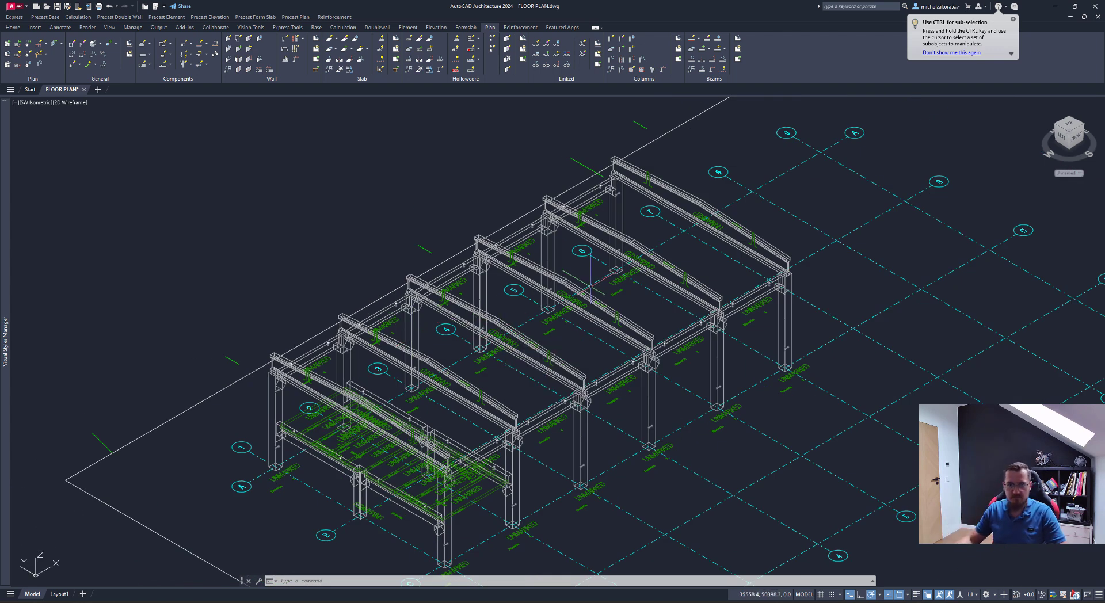
pyautogui.click(615, 256)
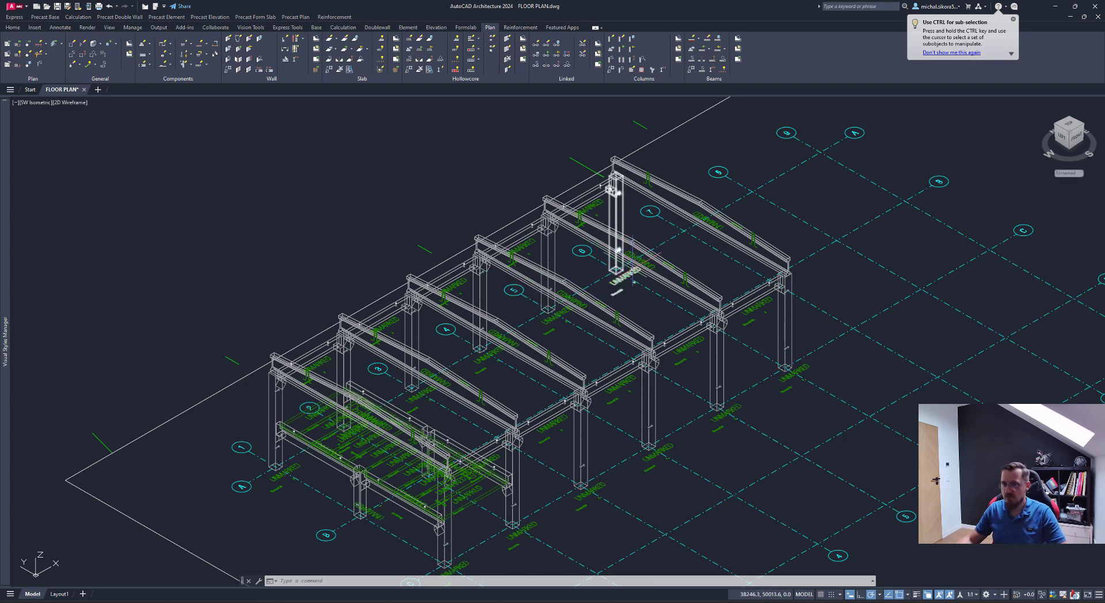
pyautogui.press('Escape')
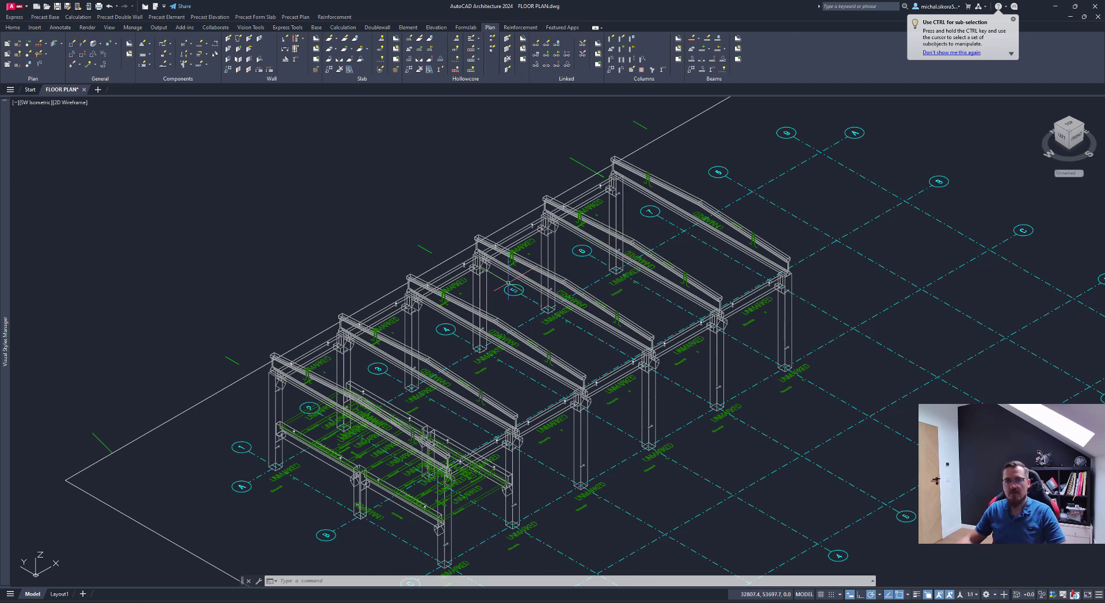
pyautogui.moveTo(414, 341)
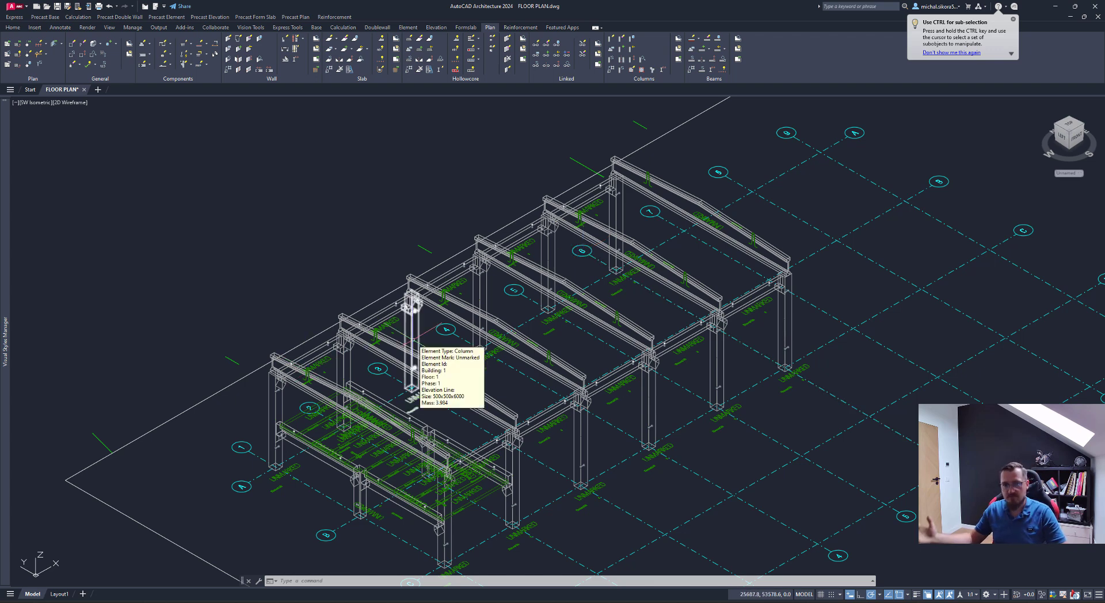
pyautogui.moveTo(630, 295); pyautogui.dragTo(606, 330, button='middle')
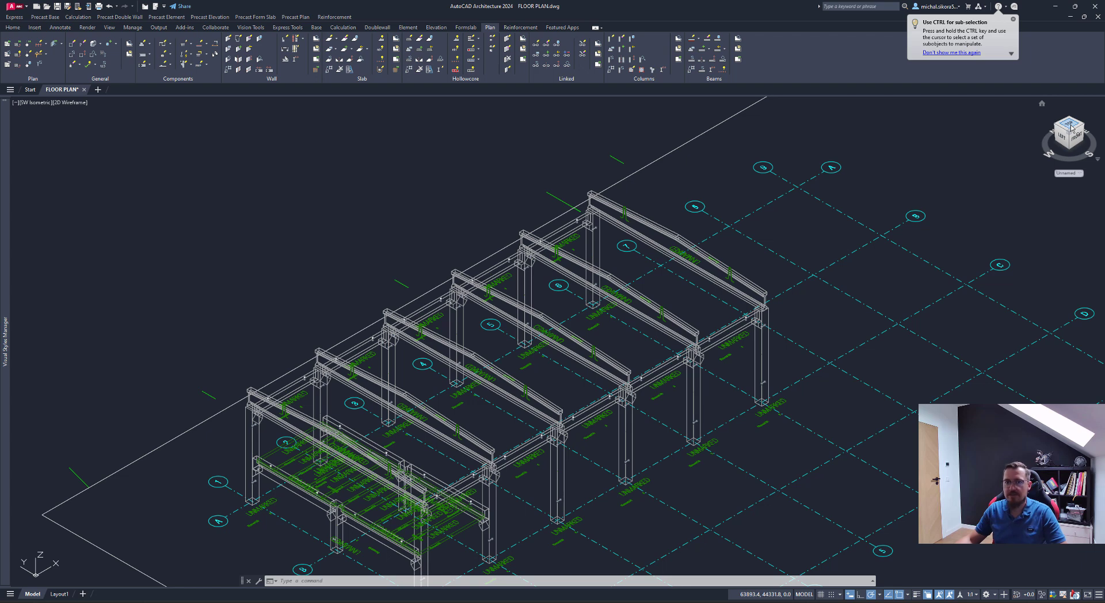
pyautogui.moveTo(457, 425); pyautogui.dragTo(477, 351, button='middle')
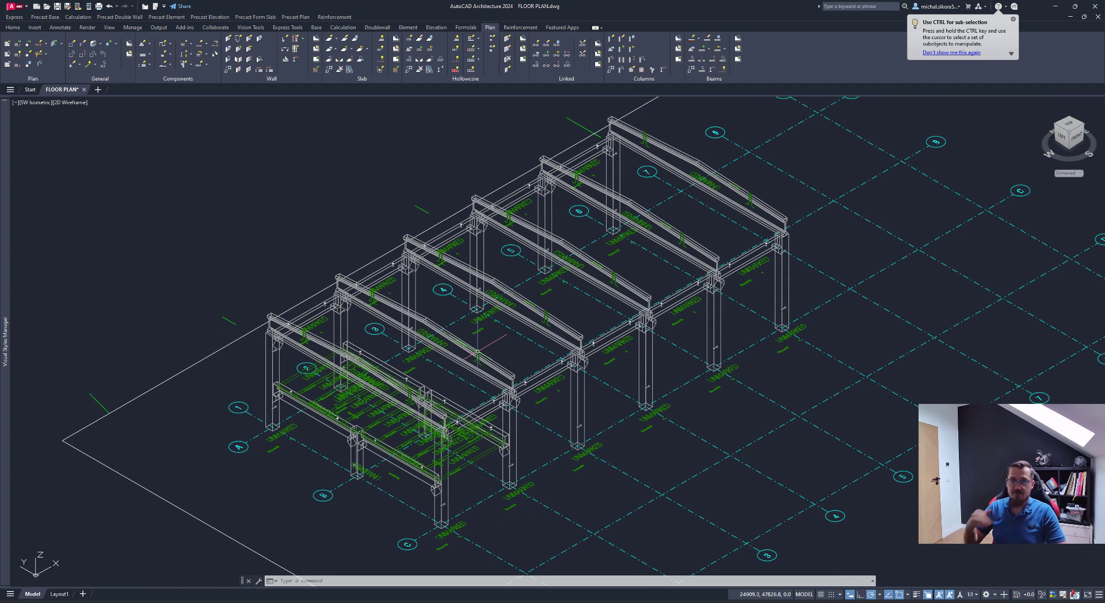
pyautogui.moveTo(478, 351)
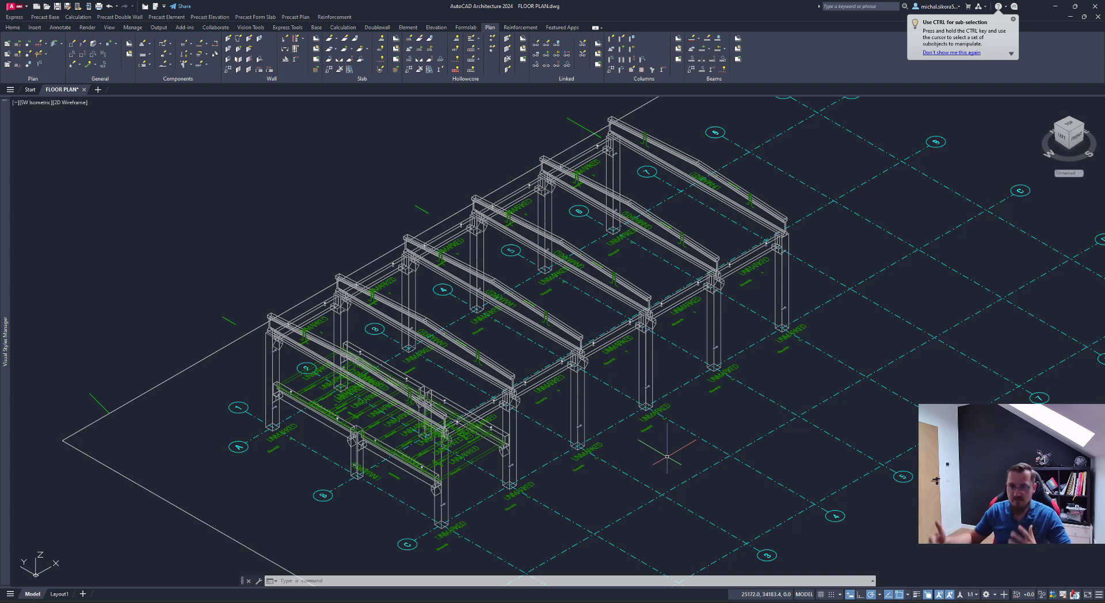
# - Save all columns of the hall frame, accepting C1 as the new element mark
pyautogui.scroll(5, 599, 446)
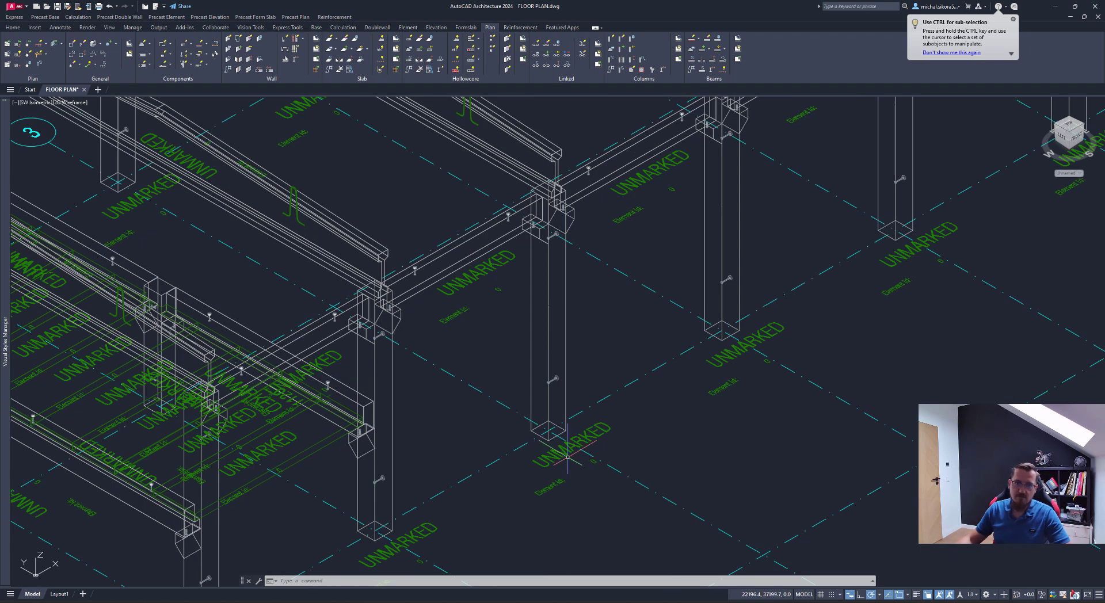
pyautogui.scroll(-5, 582, 431)
pyautogui.moveTo(615, 395)
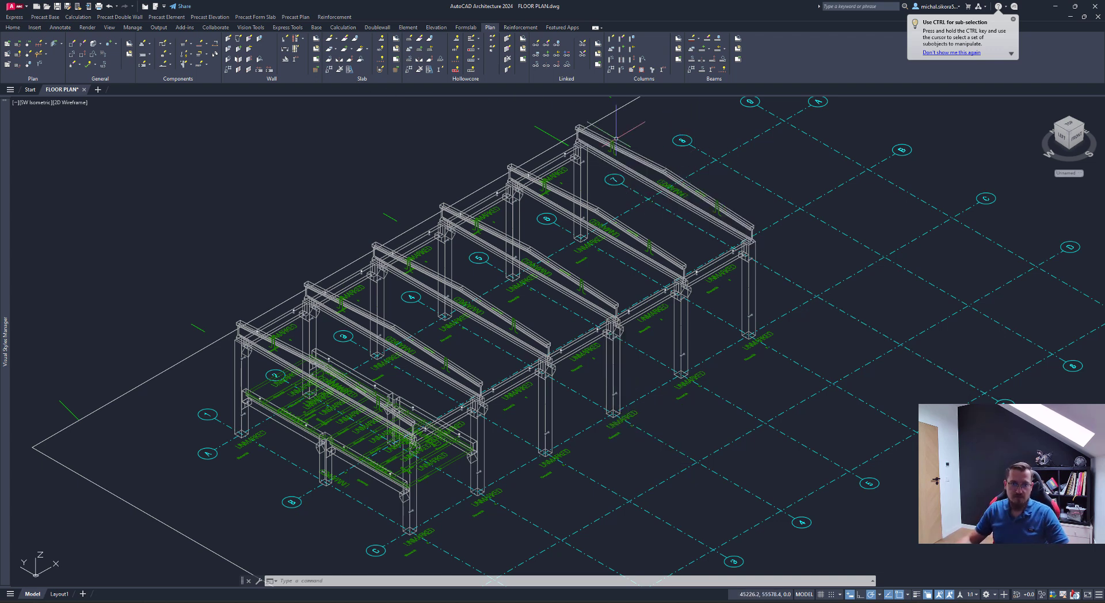
pyautogui.click(632, 40)
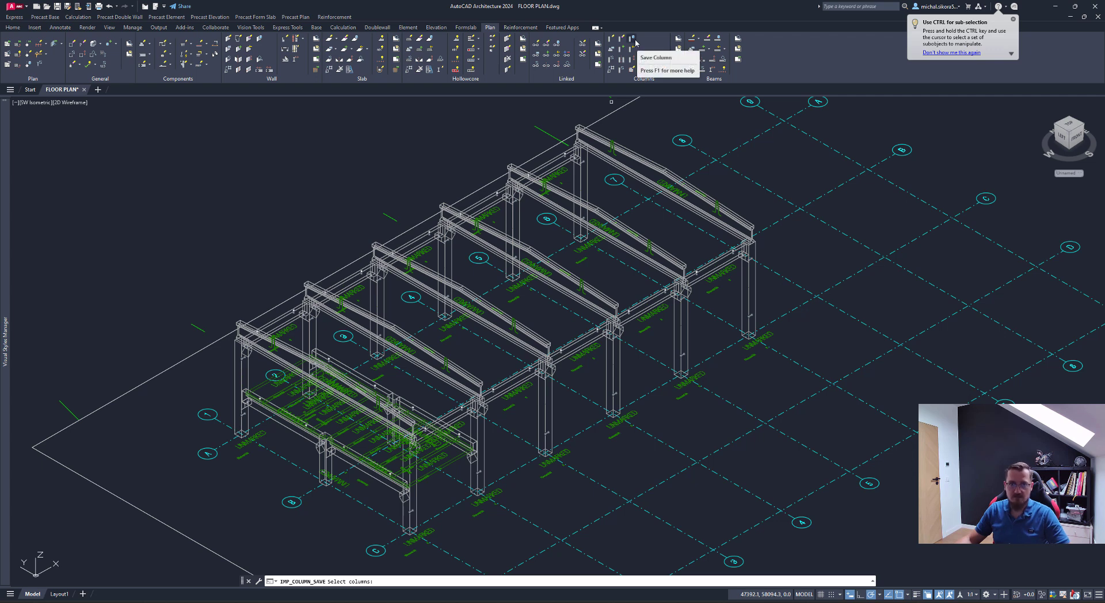
pyautogui.scroll(-3, 653, 222)
pyautogui.click(725, 154)
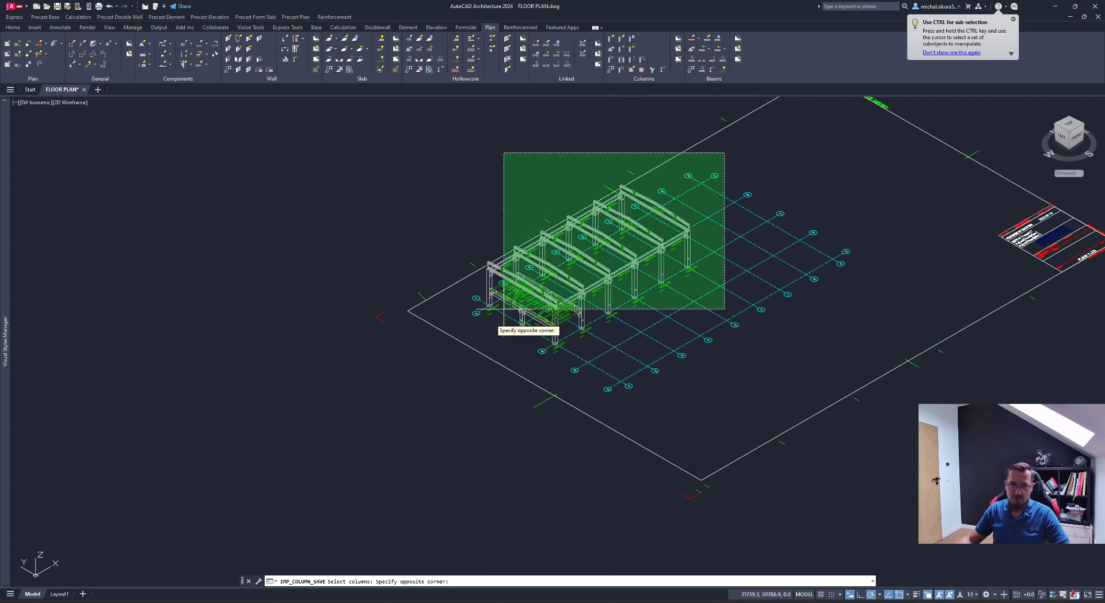
pyautogui.click(464, 364)
pyautogui.press('Return')
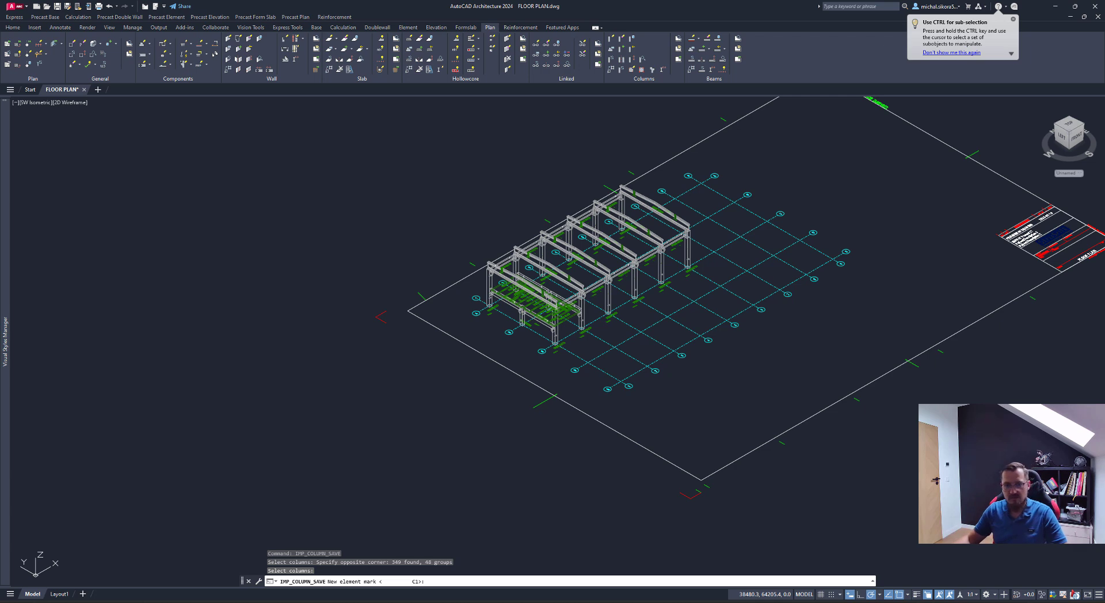
pyautogui.press('Return')
# - Save the frame's beams of the Nonstressed element type, accepting B1 as the new element mark
pyautogui.scroll(5, 620, 320)
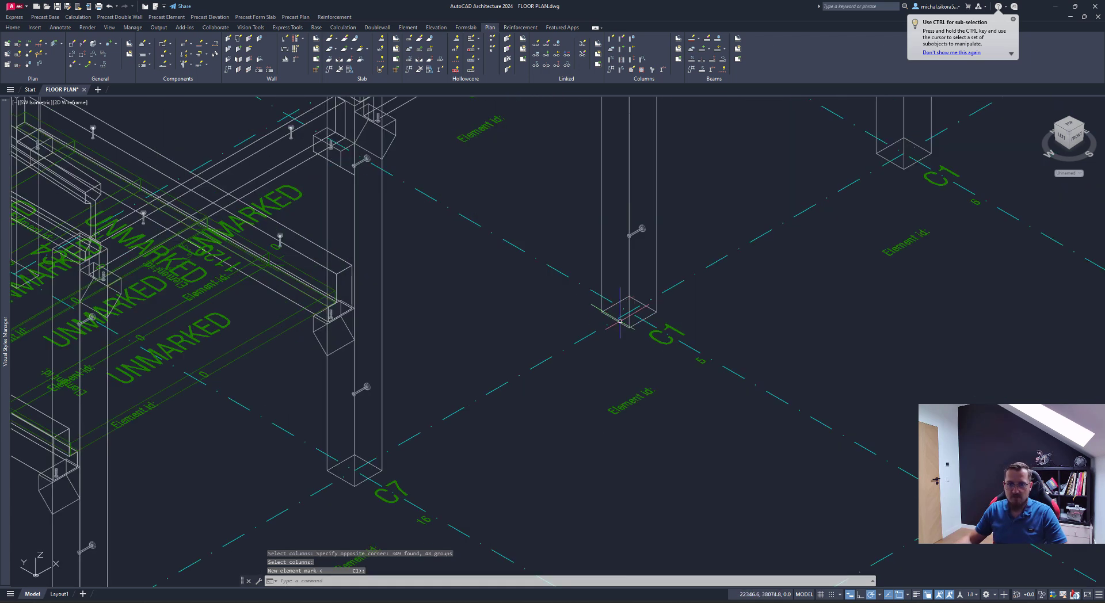
pyautogui.scroll(-3, 649, 331)
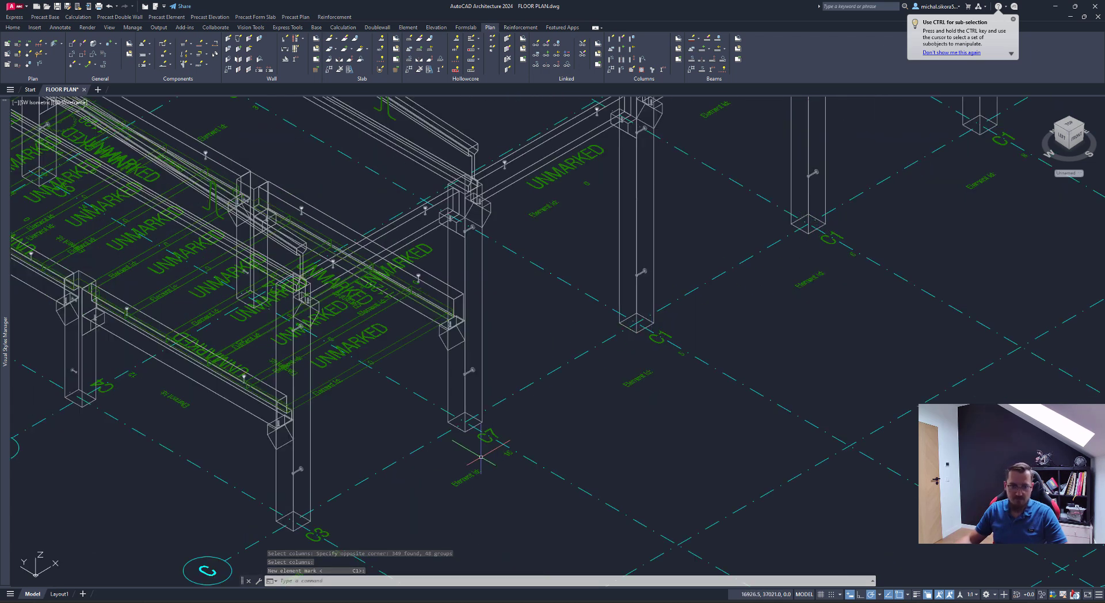
pyautogui.scroll(-5, 747, 310)
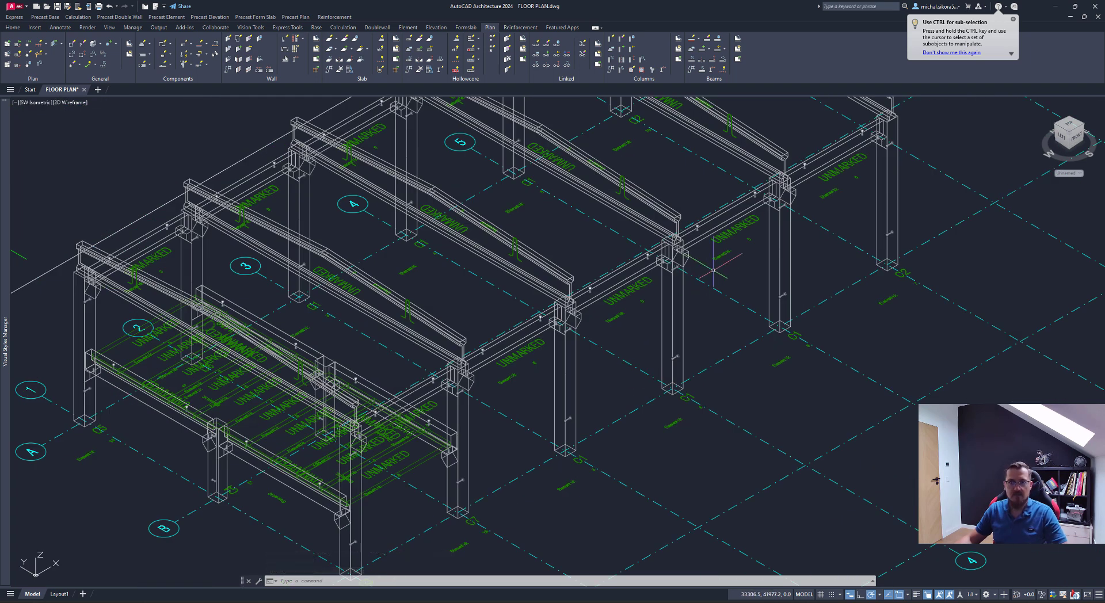
pyautogui.moveTo(714, 270); pyautogui.dragTo(692, 336, button='middle')
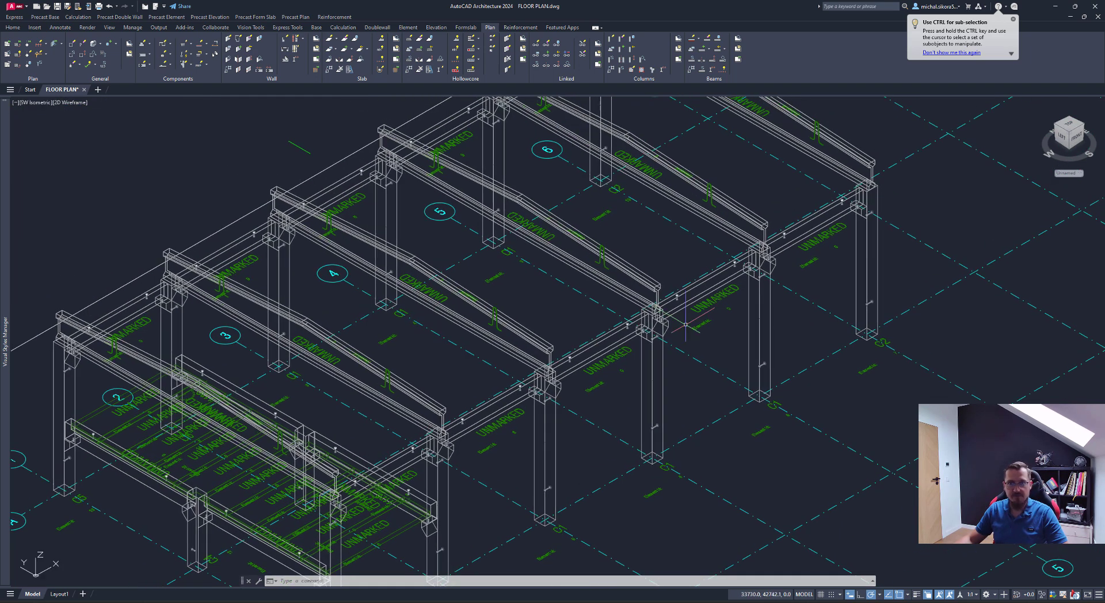
pyautogui.click(719, 44)
pyautogui.scroll(-5, 743, 199)
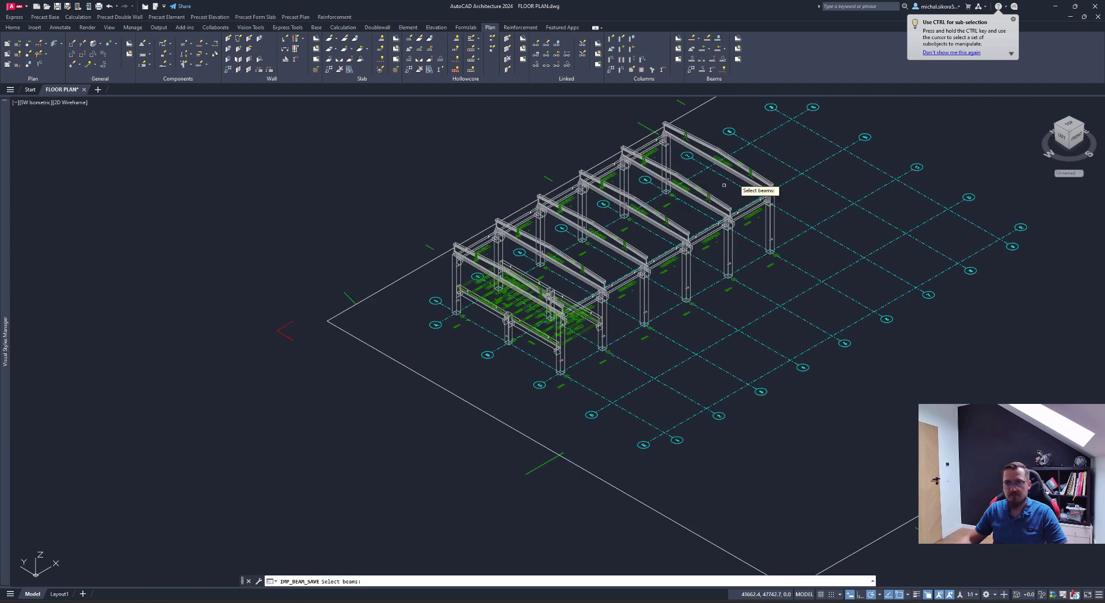
pyautogui.click(850, 119)
pyautogui.click(469, 357)
pyautogui.press('Return')
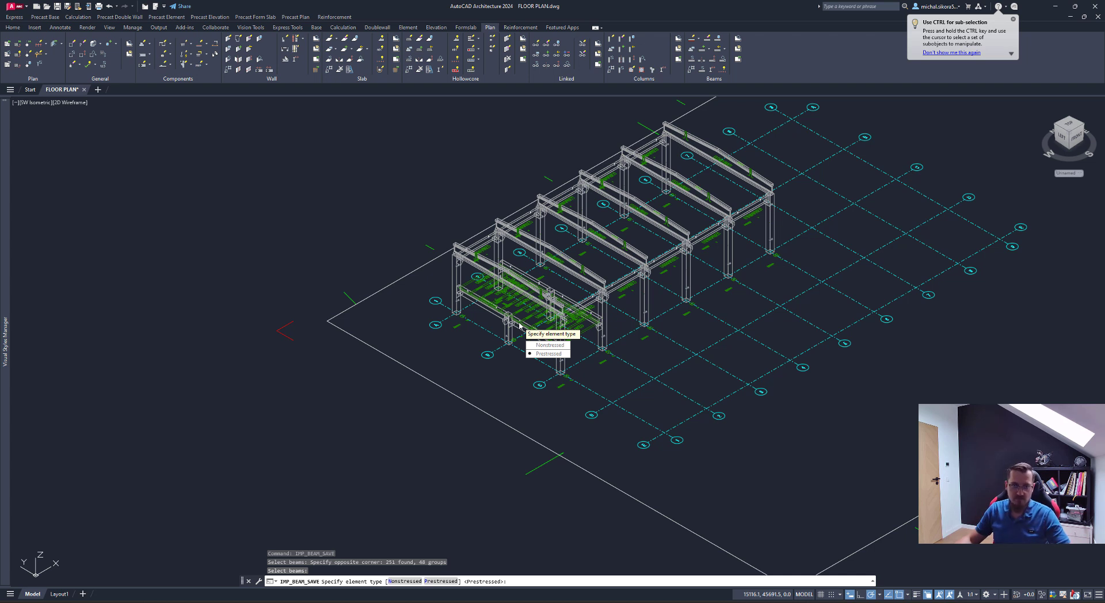
pyautogui.click(544, 345)
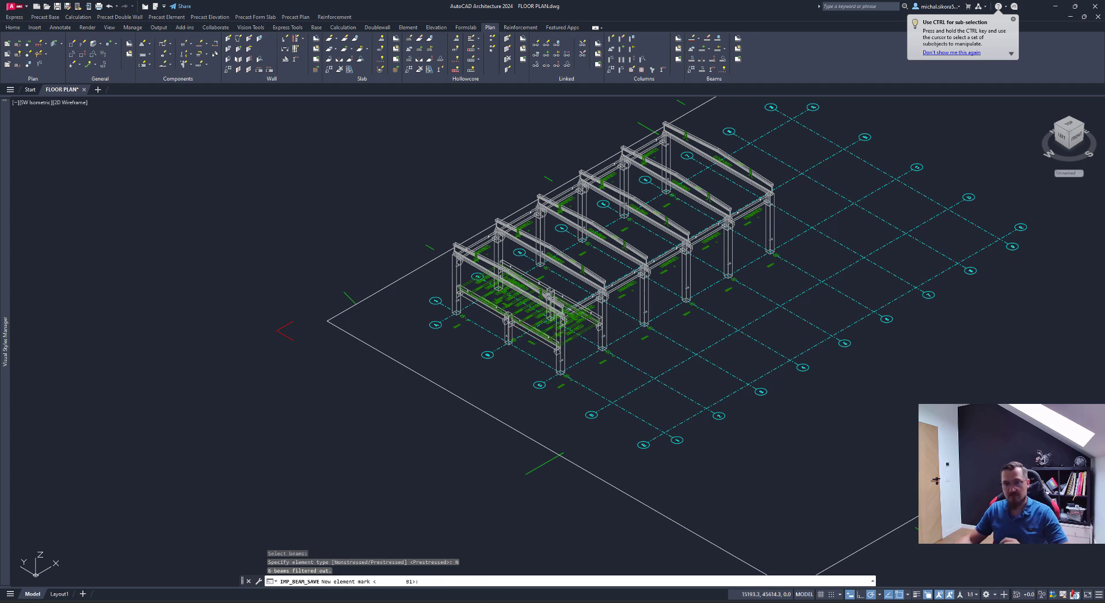
pyautogui.press('Return')
# - Save the sloped roof beams as the Prestressed element type, accepting B3 as the new element mark
pyautogui.scroll(8, 560, 313)
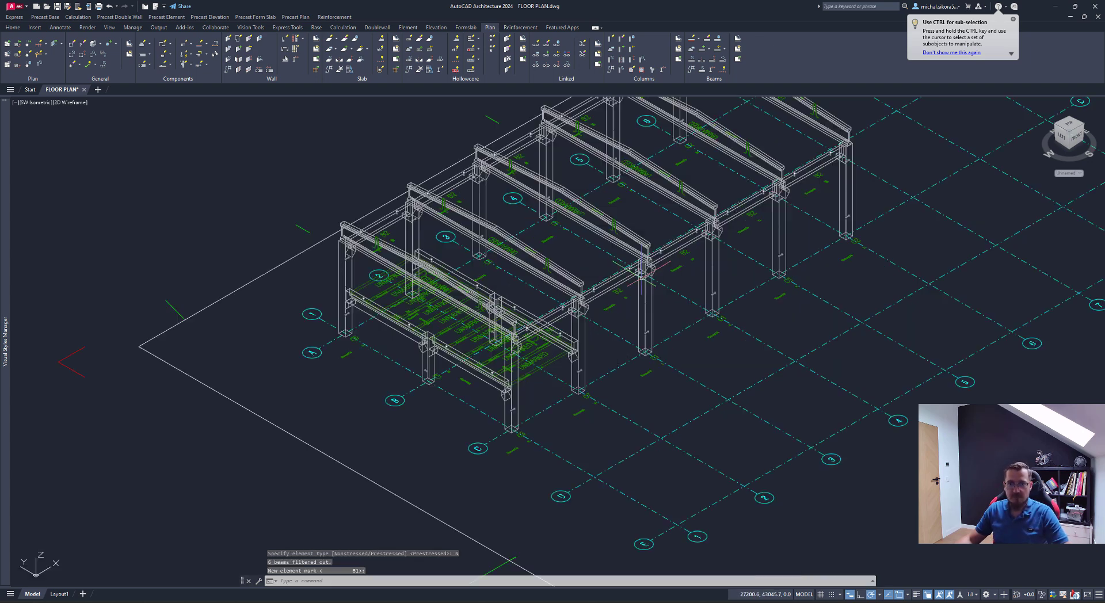
pyautogui.moveTo(435, 404); pyautogui.dragTo(586, 287, button='middle')
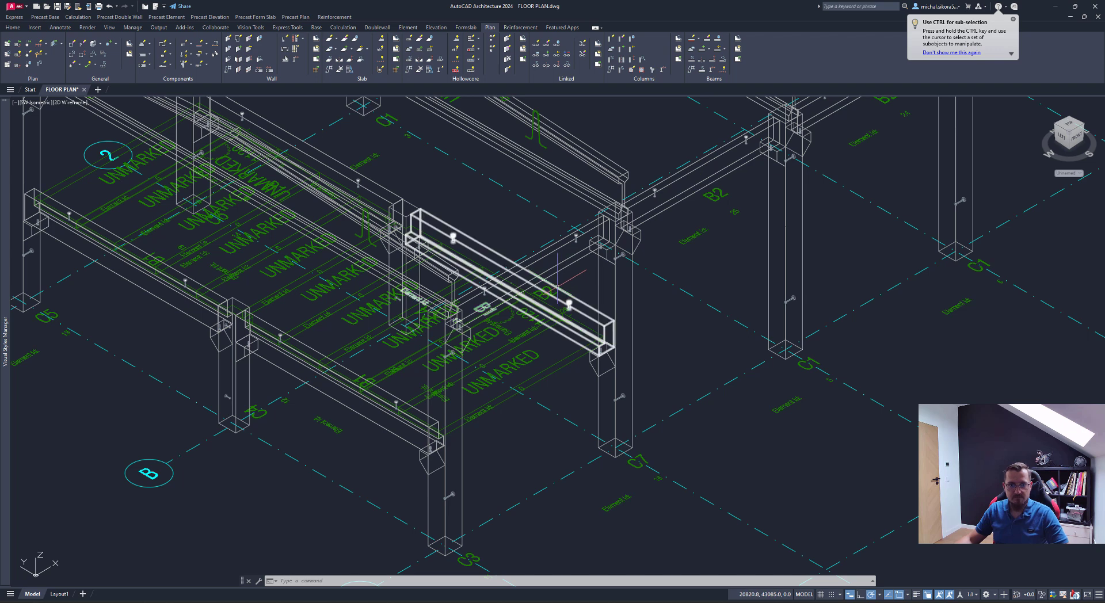
pyautogui.moveTo(486, 250); pyautogui.dragTo(454, 306, button='middle')
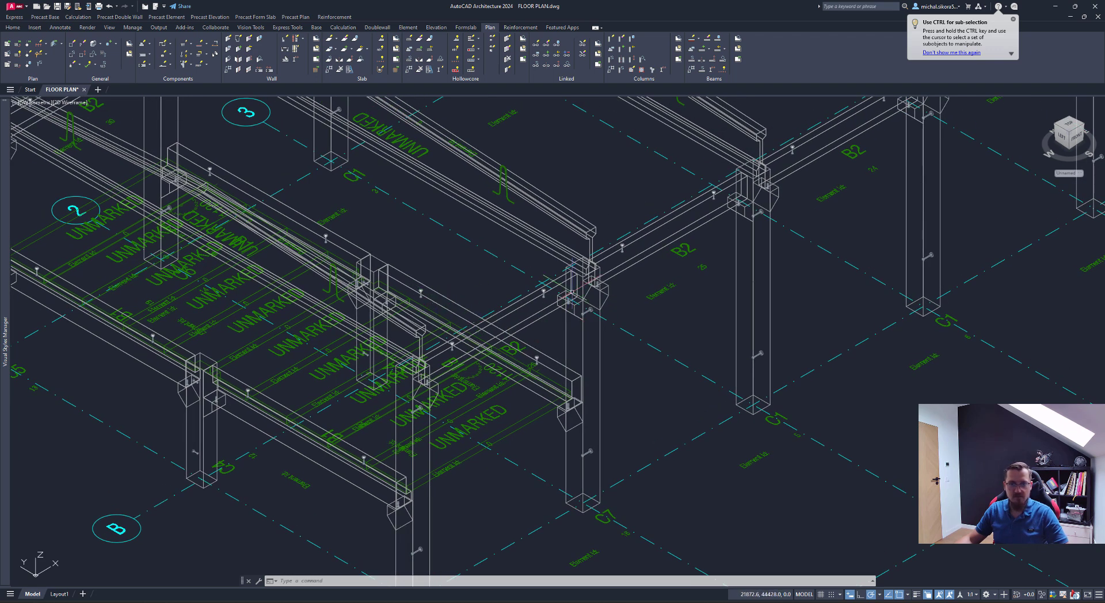
pyautogui.moveTo(592, 215); pyautogui.dragTo(535, 348, button='middle')
pyautogui.scroll(-2, 535, 349)
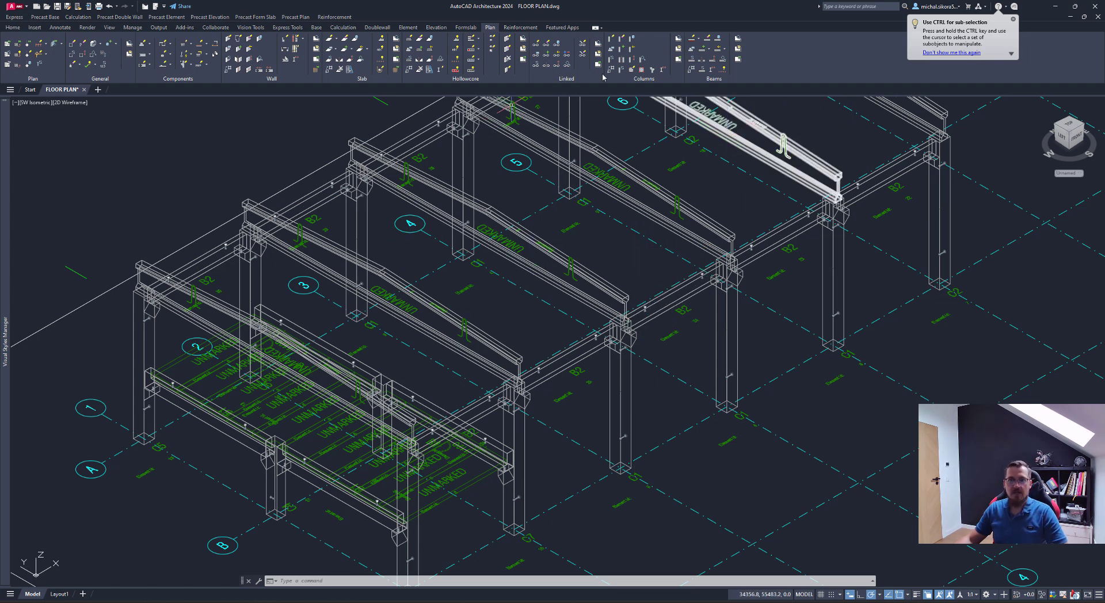
pyautogui.click(717, 42)
pyautogui.scroll(-5, 698, 244)
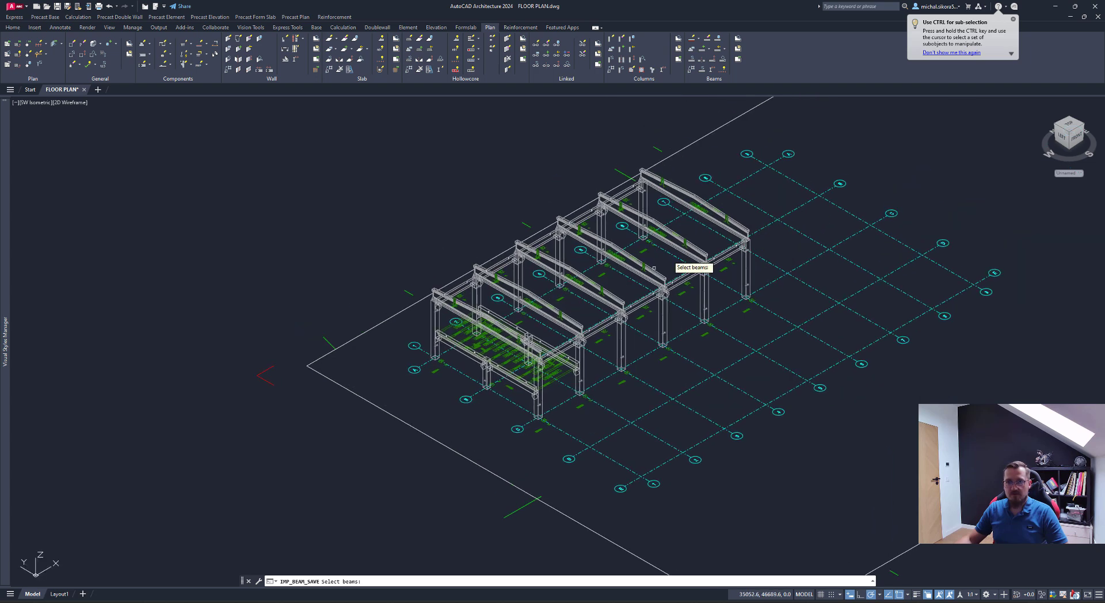
pyautogui.click(723, 159)
pyautogui.click(414, 386)
pyautogui.press('Return')
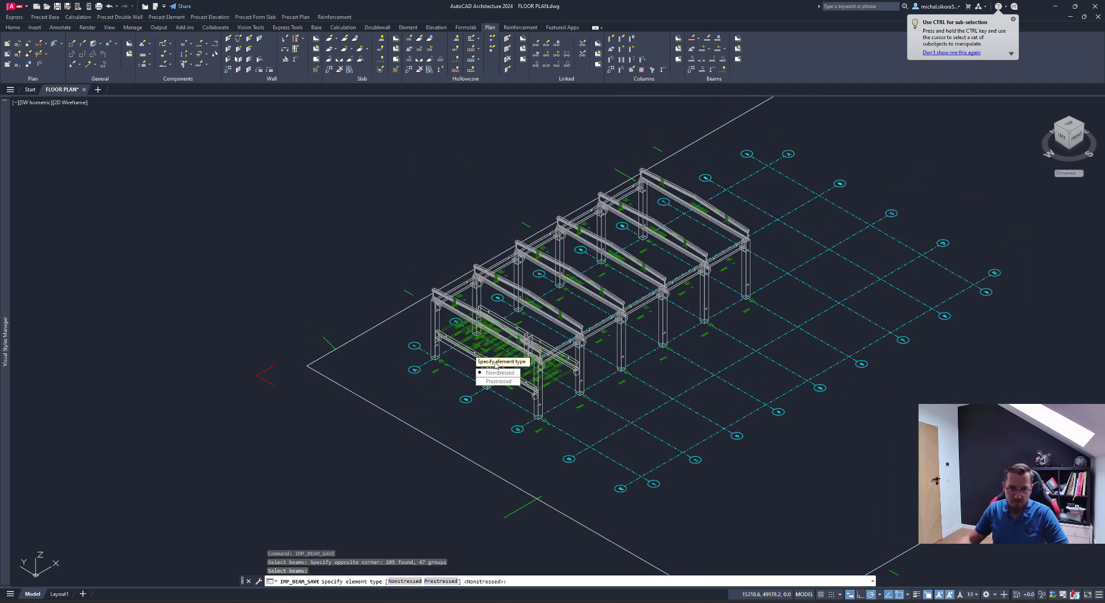
pyautogui.write('P')
pyautogui.press('Return')
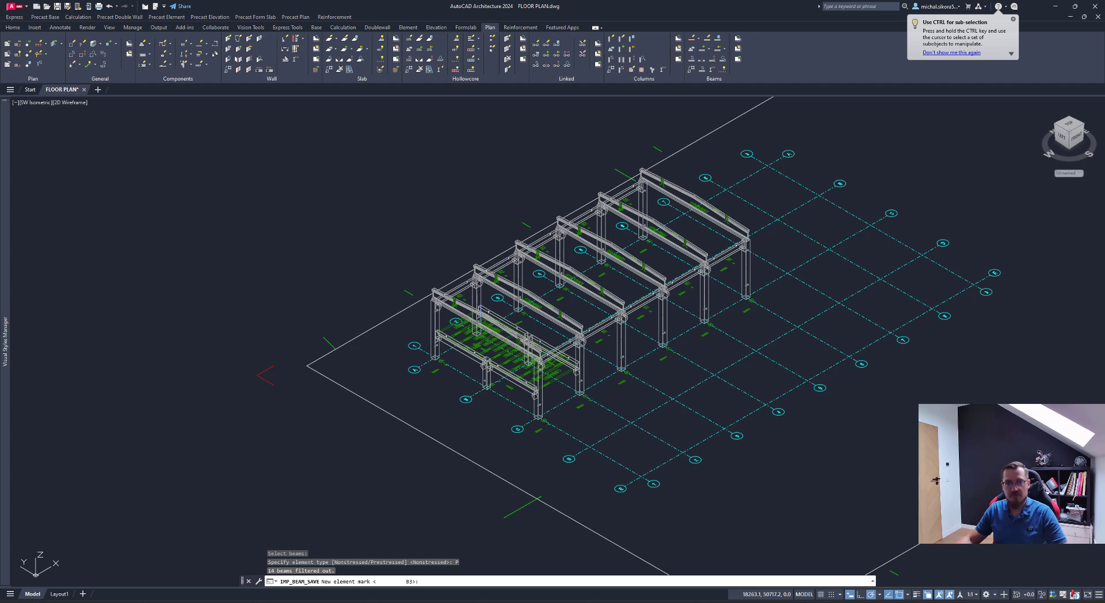
pyautogui.press('Return')
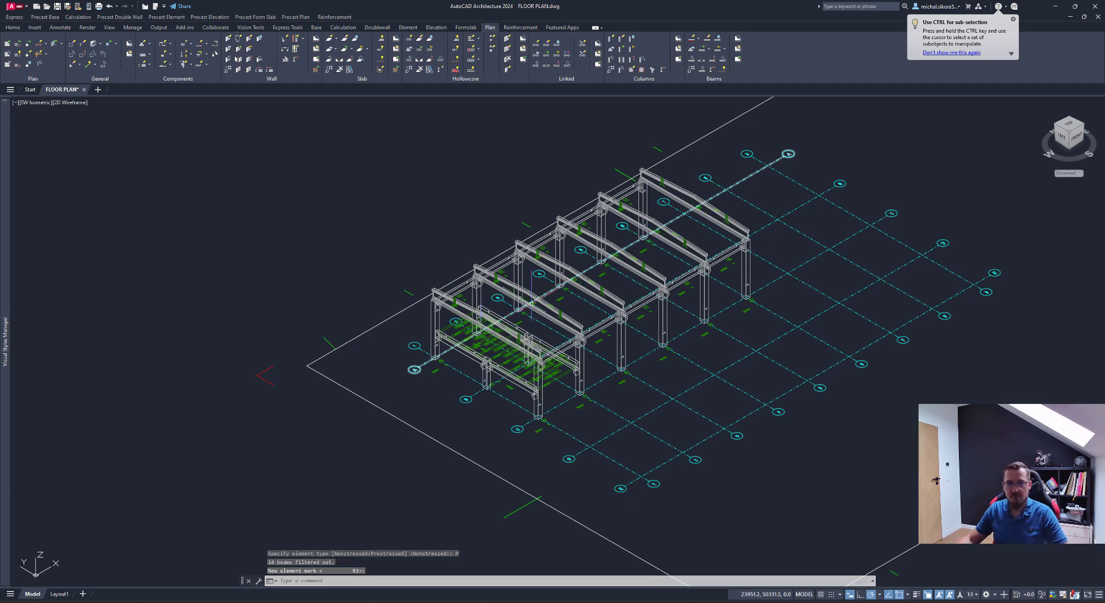
# - Save the hollow core slab elements with the All option, accepting HC1 as the new element mark
pyautogui.scroll(6, 557, 316)
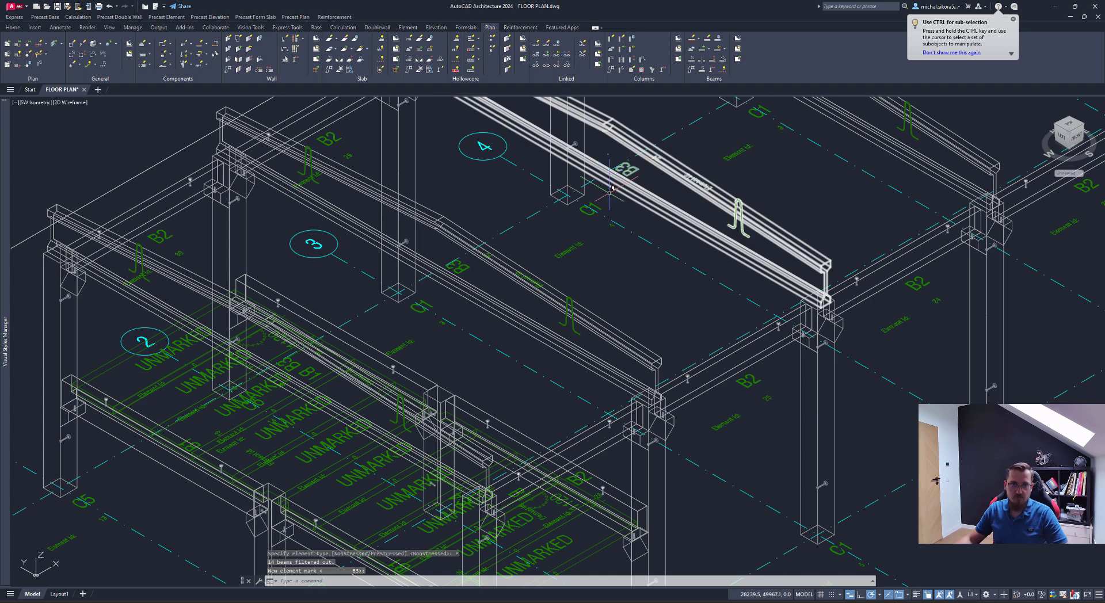
pyautogui.scroll(-6, 609, 209)
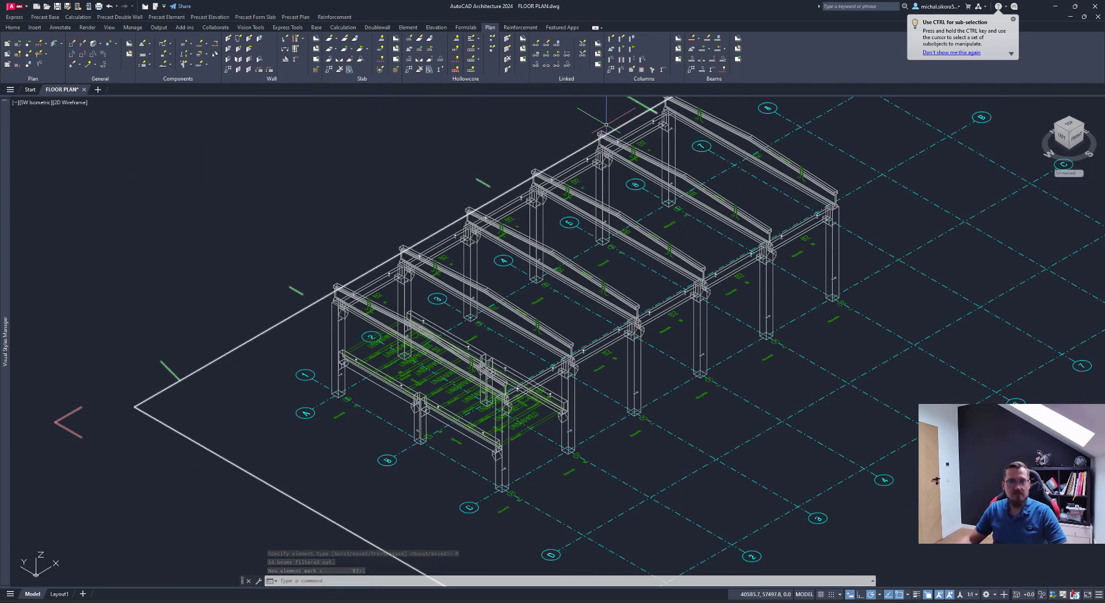
pyautogui.click(429, 41)
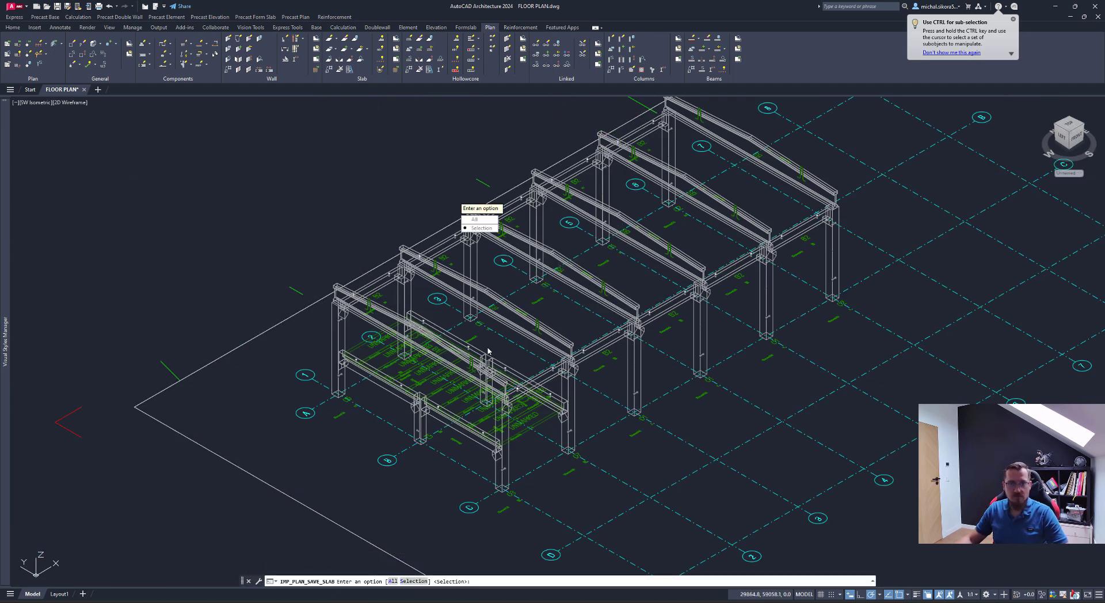
pyautogui.click(479, 220)
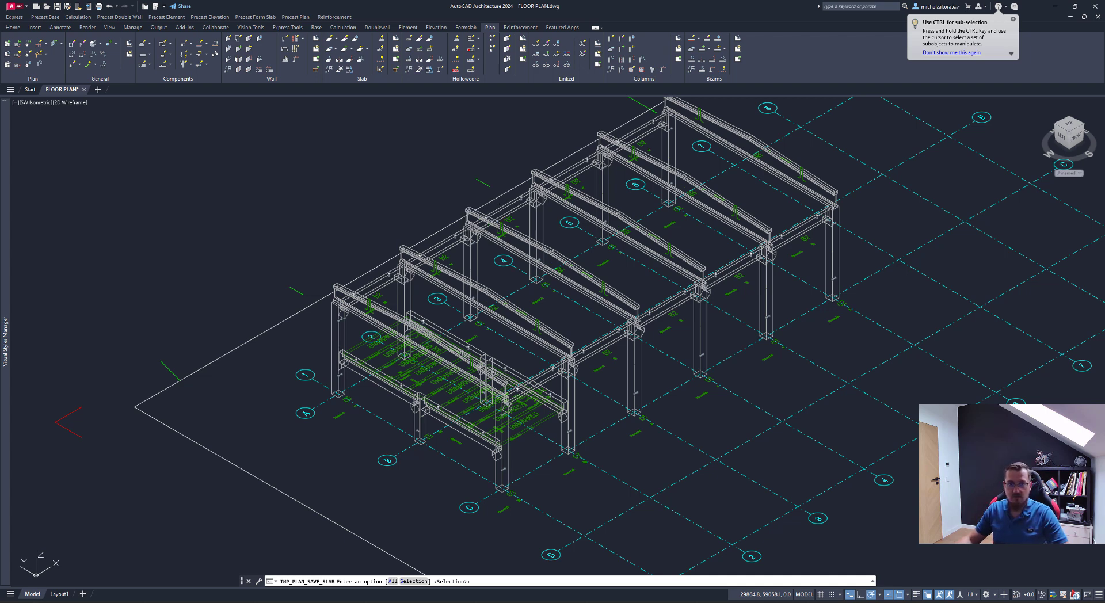
pyautogui.write('A')
pyautogui.press('Return')
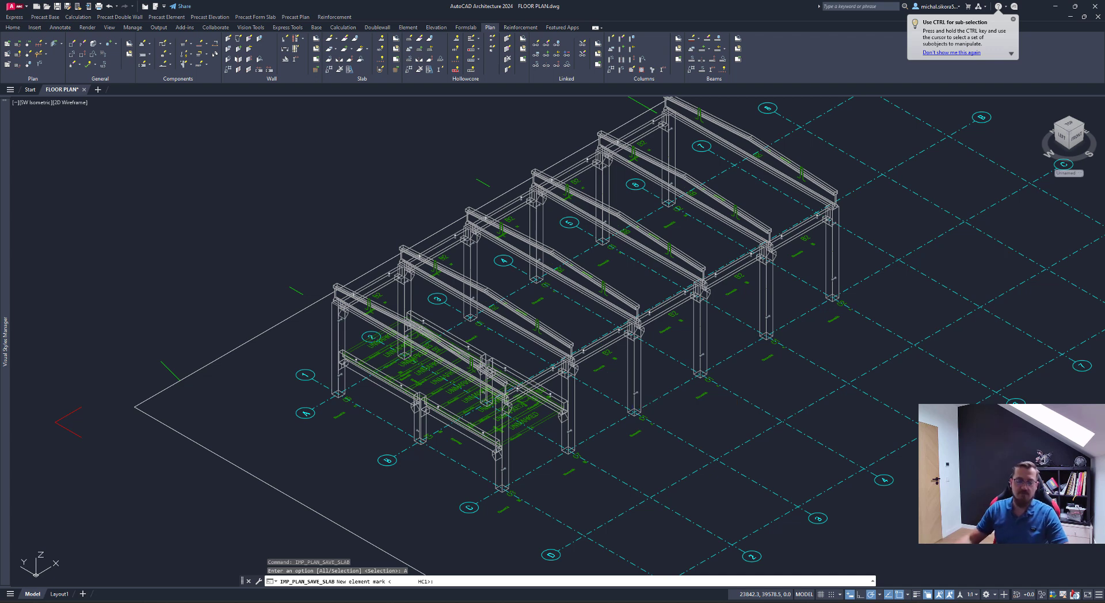
pyautogui.press('Return')
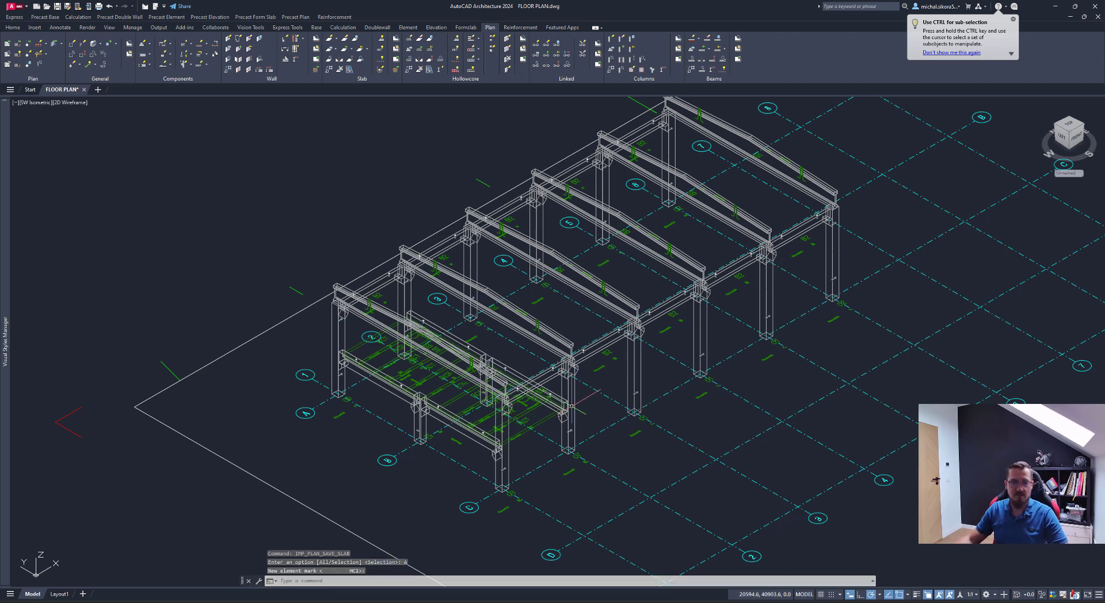
# - Switch to the PROJ_050424 project in IMPACT Project Manager and update its 3D model
pyautogui.scroll(5, 505, 427)
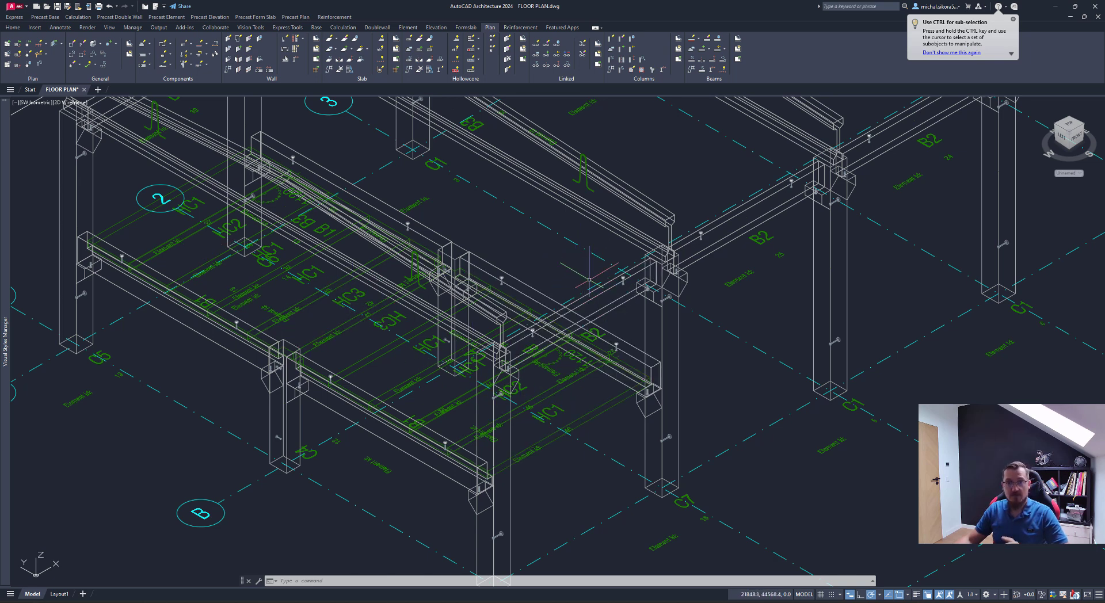
pyautogui.scroll(-2, 589, 280)
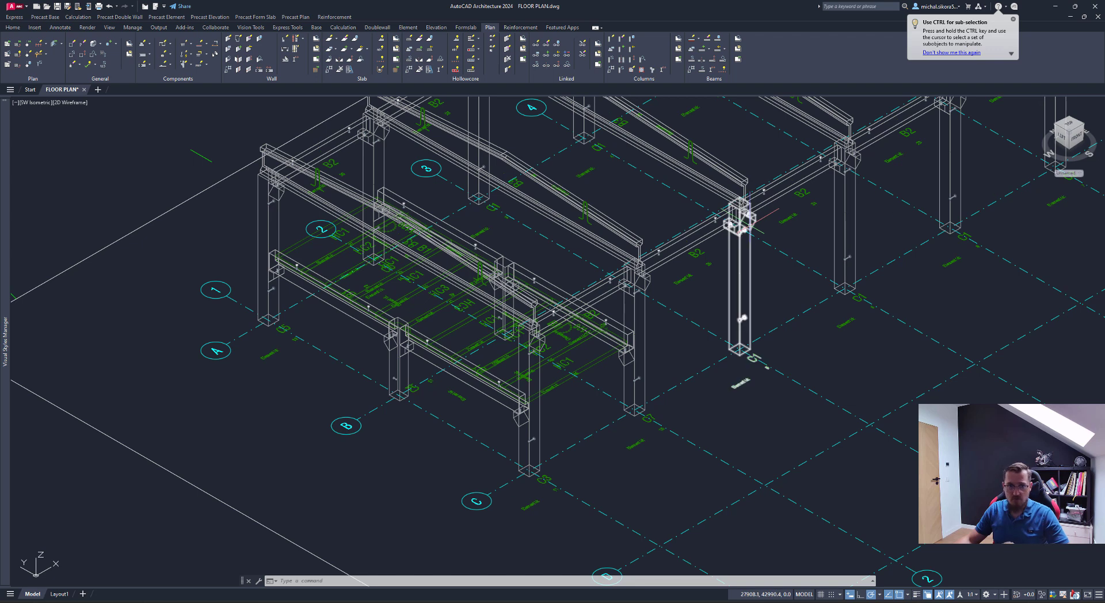
pyautogui.moveTo(749, 225); pyautogui.dragTo(675, 331, button='middle')
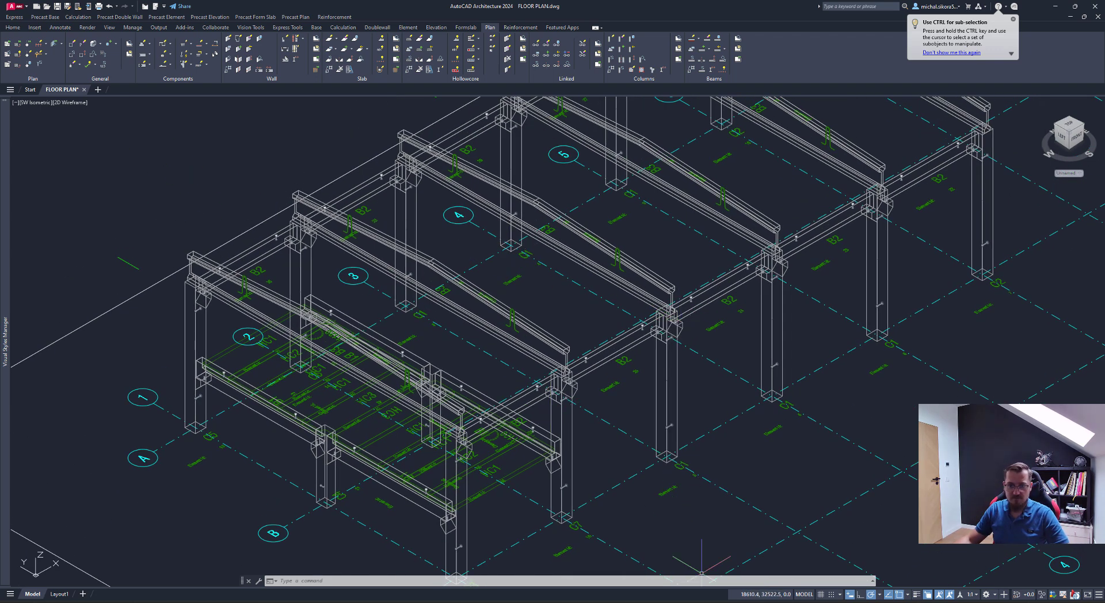
pyautogui.moveTo(701, 601)
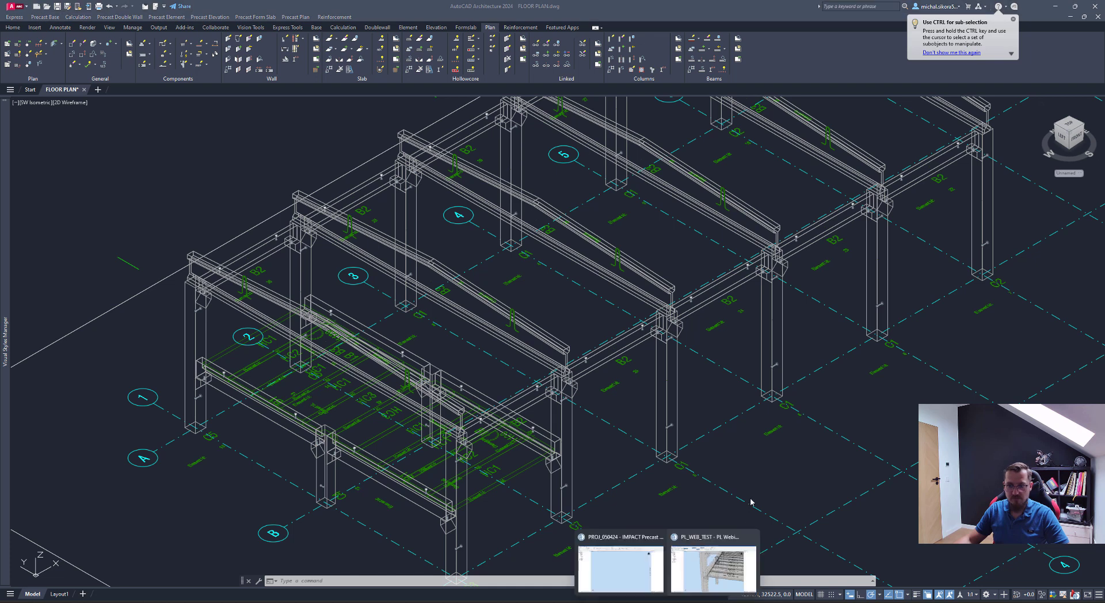
pyautogui.click(699, 558)
pyautogui.click(581, 570)
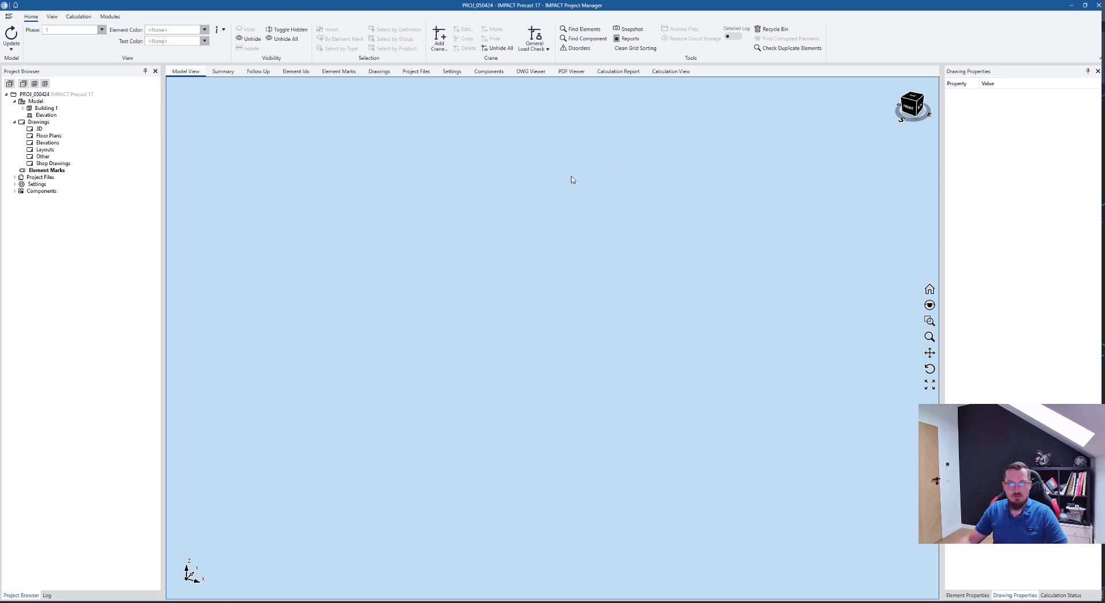
pyautogui.click(11, 36)
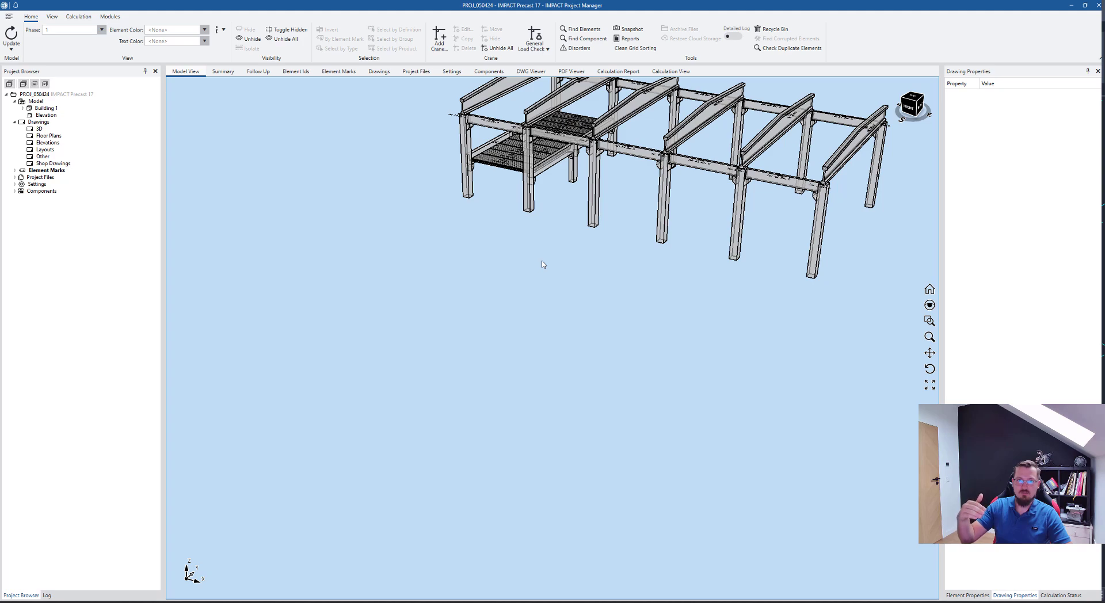
# - Examine the 3D frame, from the whole hall down to the marked hollow core slab bay beside columns C3 and C7
pyautogui.moveTo(555, 244); pyautogui.dragTo(461, 387, button='middle')
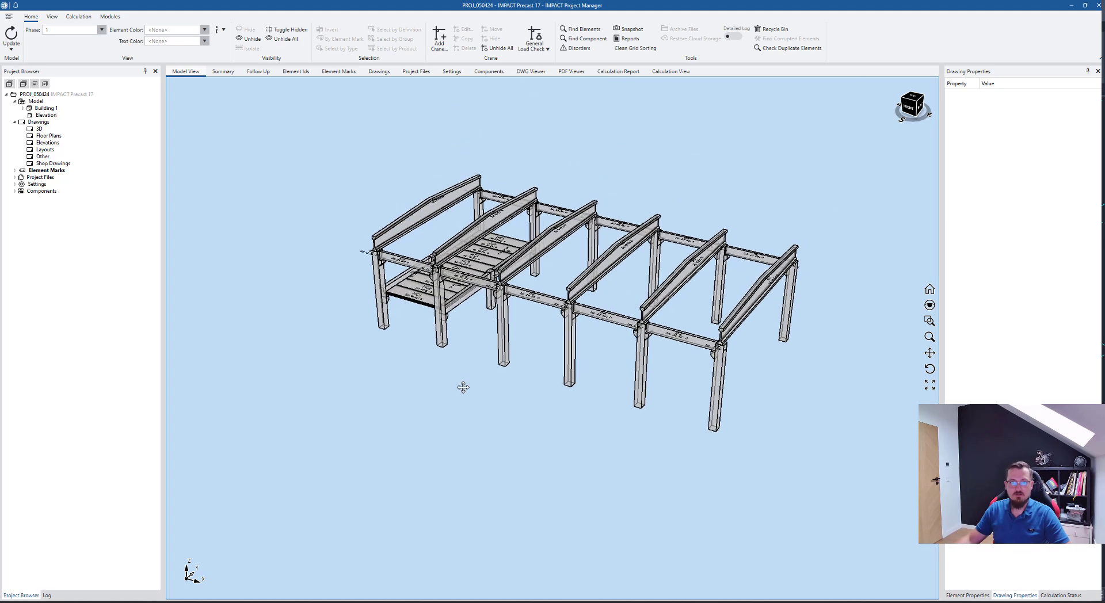
pyautogui.scroll(5, 372, 293)
pyautogui.scroll(5, 374, 296)
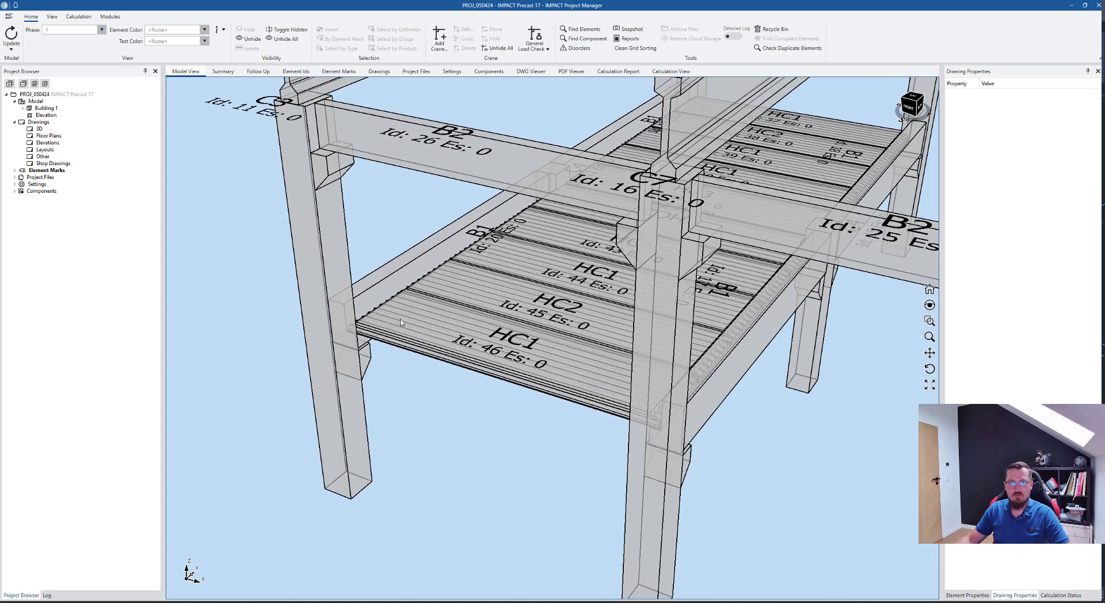
pyautogui.scroll(-1, 468, 318)
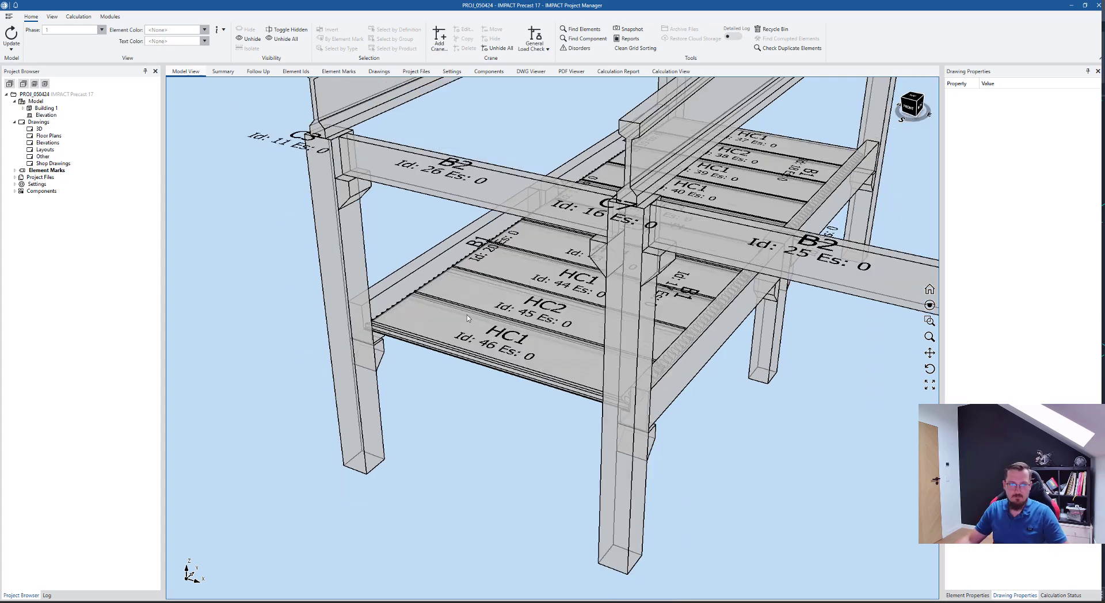
pyautogui.moveTo(546, 291); pyautogui.dragTo(507, 353, button='middle')
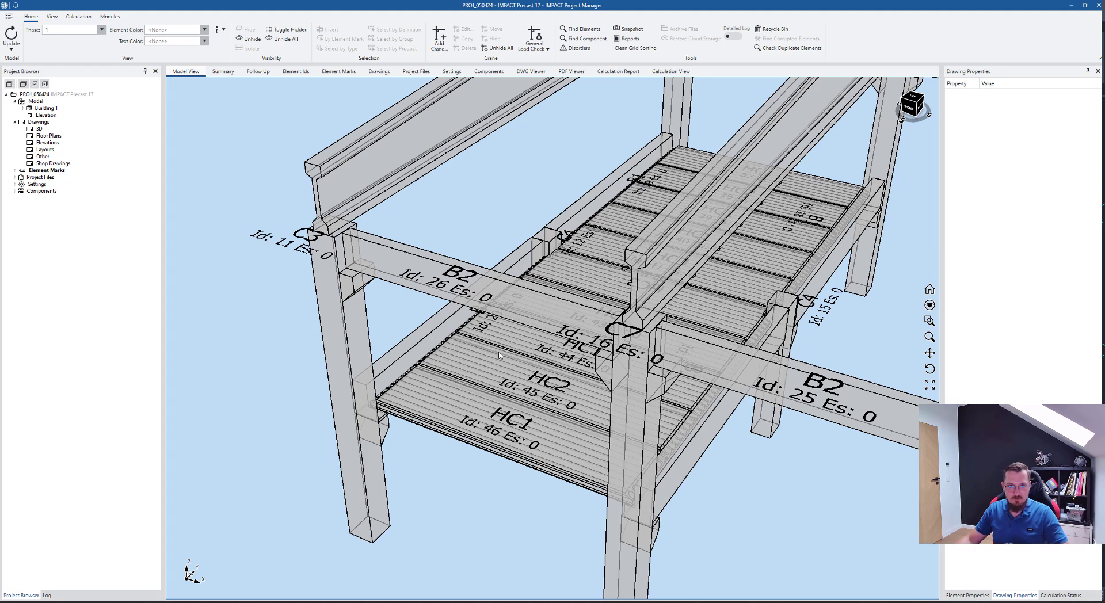
pyautogui.scroll(-3, 507, 352)
pyautogui.moveTo(588, 356); pyautogui.dragTo(400, 322, button='middle')
# - Inspect the element properties of a sloped B3 roof beam, column C7 and a B1 floor beam in the model
pyautogui.click(594, 357)
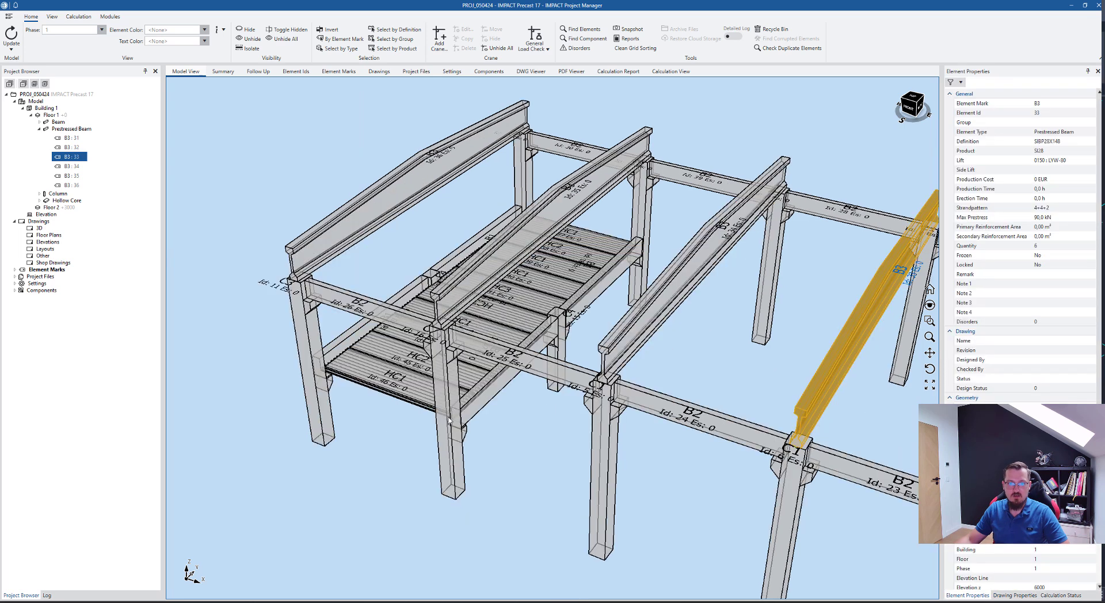
pyautogui.click(432, 434)
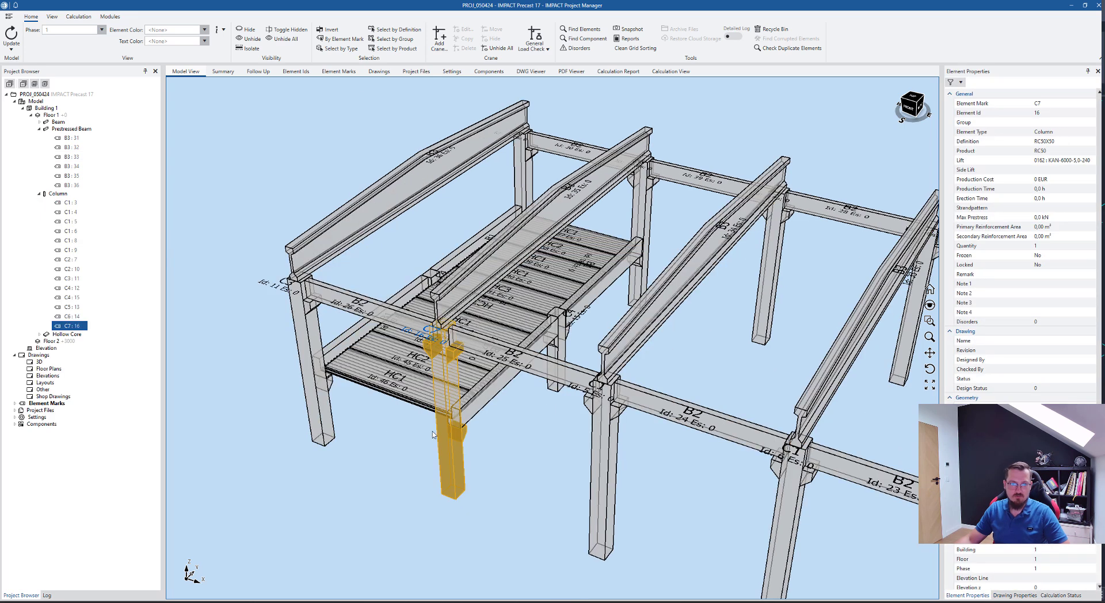
pyautogui.scroll(1, 351, 367)
pyautogui.click(348, 367)
pyautogui.scroll(3, 352, 368)
pyautogui.click(355, 495)
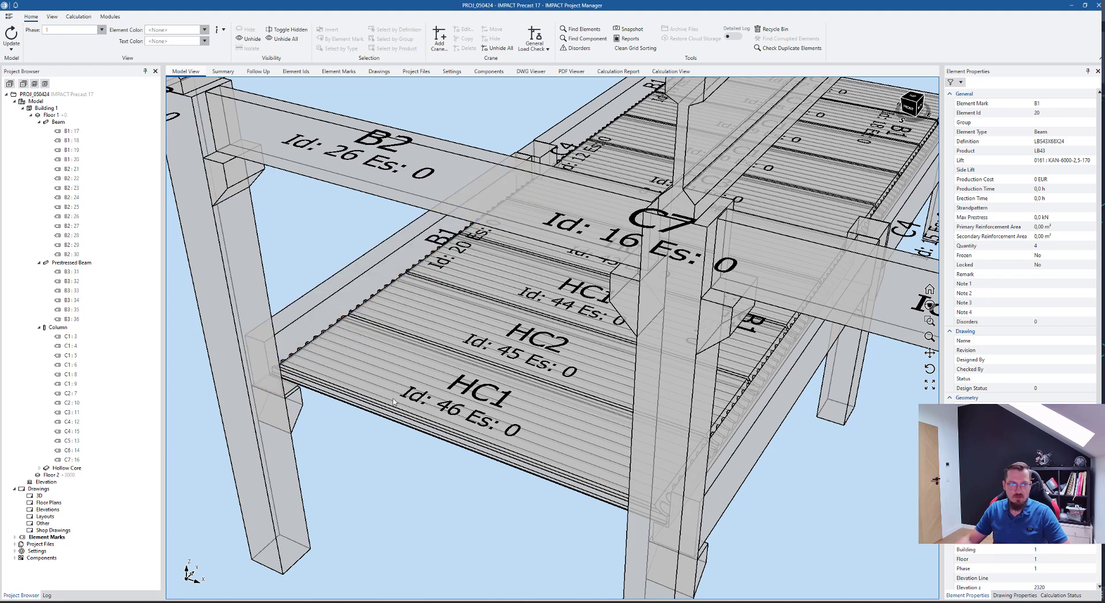
# - Inspect the outermost HC1 hollow core slab and its bearing on the B1 beam, review the whole frame, and clear the selection
pyautogui.click(394, 402)
pyautogui.moveTo(514, 490); pyautogui.dragTo(688, 537, button='middle')
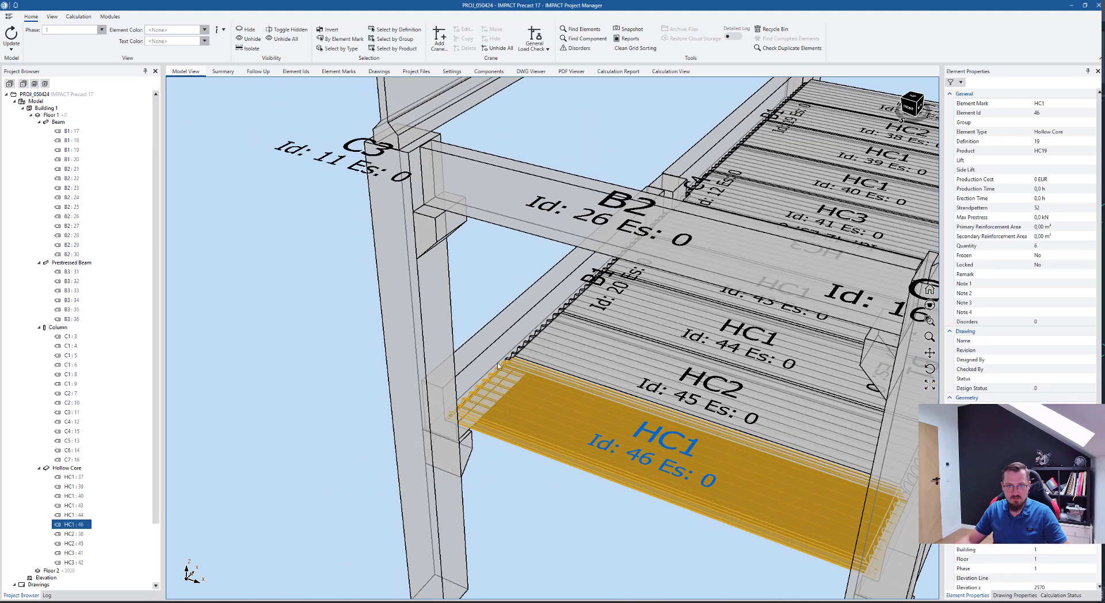
pyautogui.scroll(5, 508, 374)
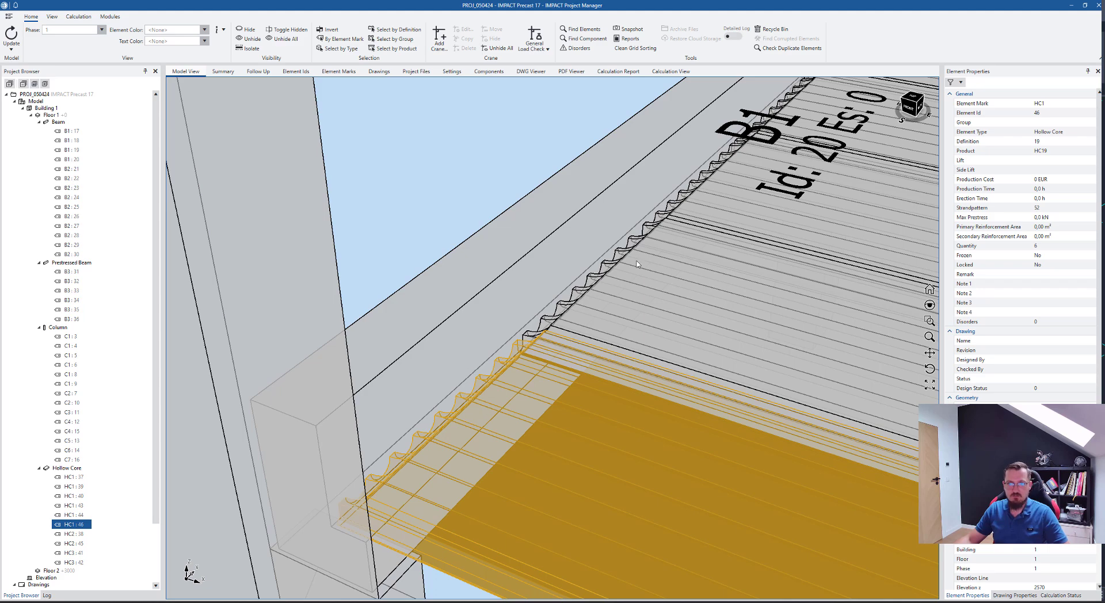
pyautogui.scroll(-3, 637, 265)
pyautogui.moveTo(762, 187); pyautogui.dragTo(446, 512, button='middle')
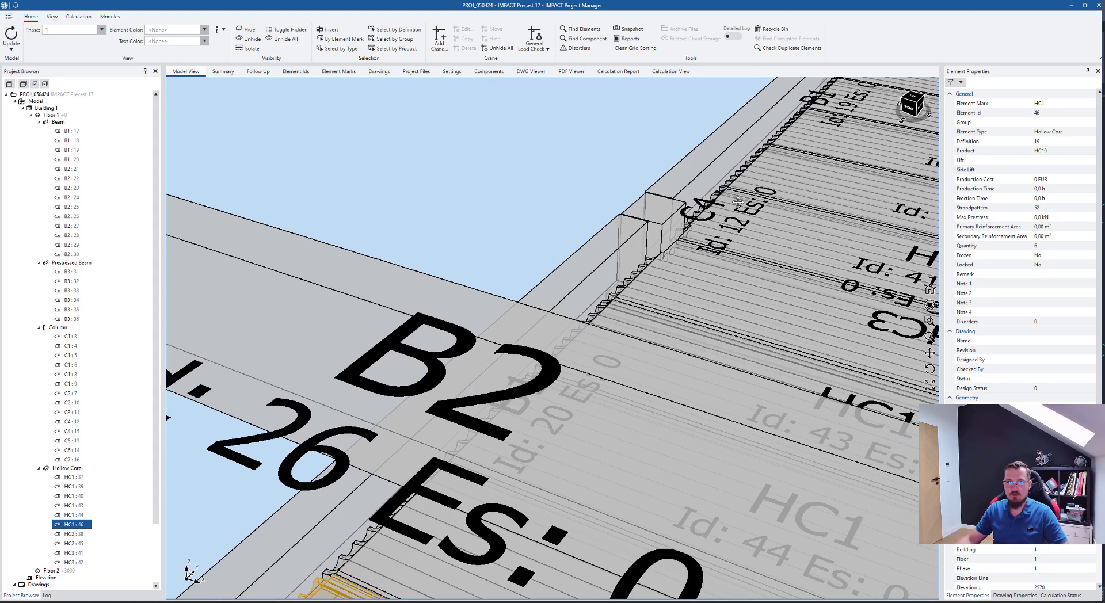
pyautogui.moveTo(738, 203); pyautogui.dragTo(651, 274, button='middle')
pyautogui.scroll(4, 651, 274)
pyautogui.moveTo(760, 188); pyautogui.dragTo(750, 265, button='middle')
pyautogui.scroll(-4, 625, 332)
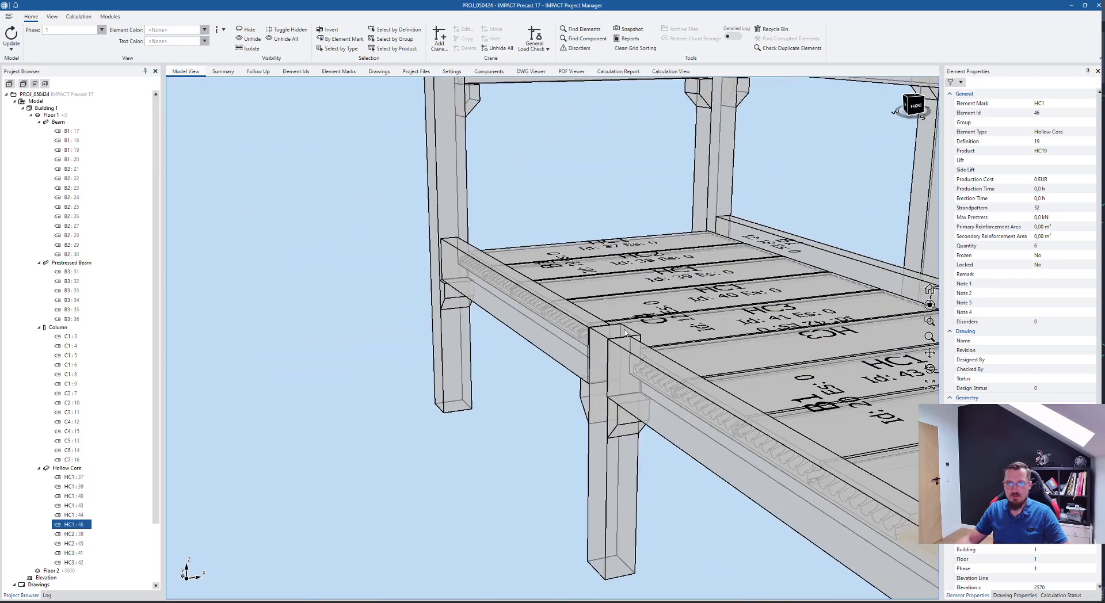
pyautogui.scroll(-6, 625, 332)
pyautogui.keyDown('shift'); pyautogui.moveTo(764, 314); pyautogui.dragTo(622, 303, button='middle'); pyautogui.keyUp('shift')
pyautogui.moveTo(797, 300); pyautogui.dragTo(535, 310, button='middle')
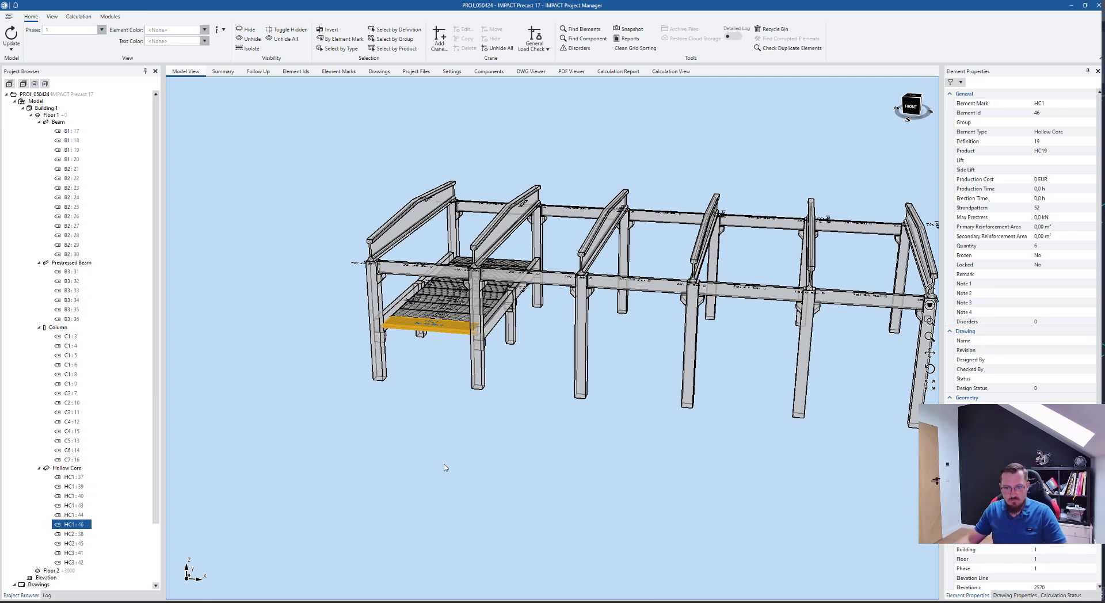
pyautogui.click(727, 420)
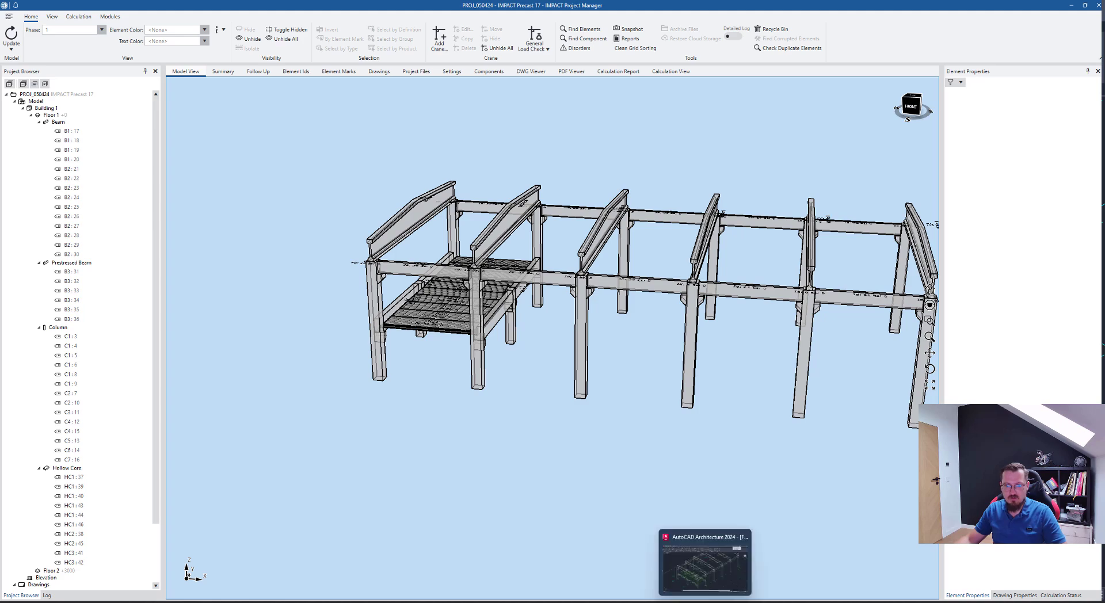
# - Switch to the FLOOR PLAN drawing in AutoCAD Architecture with the whole frame in view
pyautogui.click(716, 586)
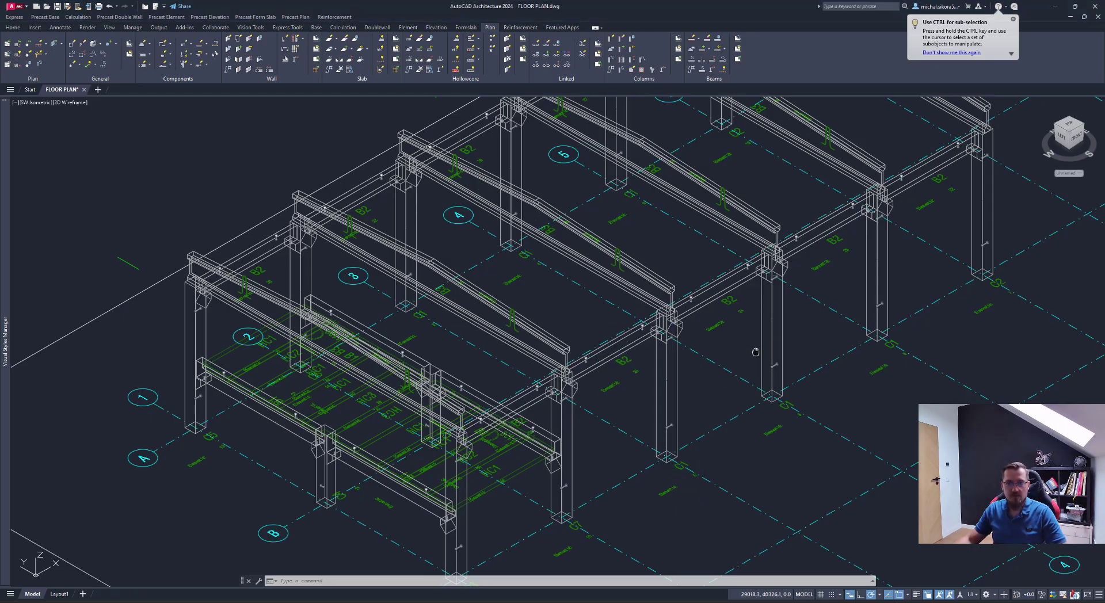
pyautogui.scroll(3, 733, 351)
pyautogui.keyDown('shift'); pyautogui.moveTo(761, 347); pyautogui.dragTo(784, 347, button='middle'); pyautogui.keyUp('shift')
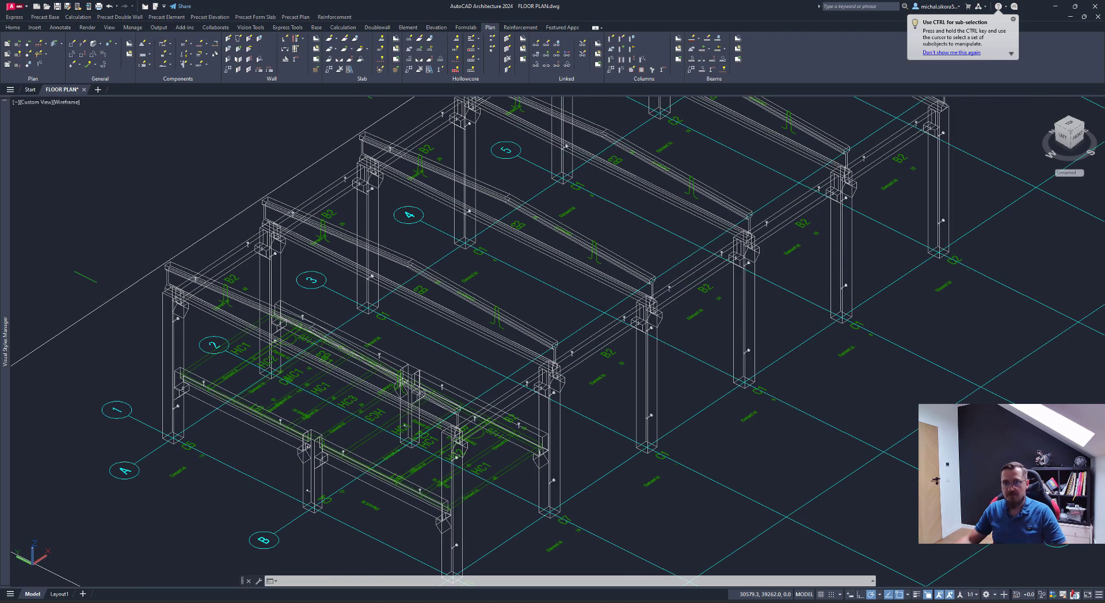
pyautogui.scroll(-2, 768, 345)
pyautogui.moveTo(794, 303); pyautogui.dragTo(769, 305, button='middle')
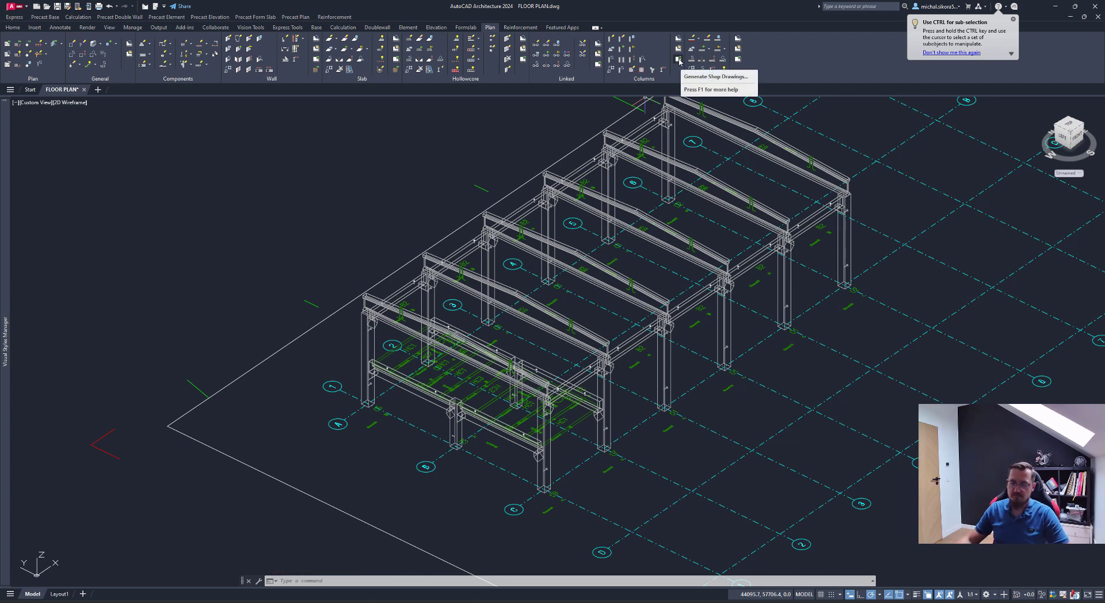
# - Start generating column shop drawings, selecting the whole frame as the source of the columns
pyautogui.click(679, 60)
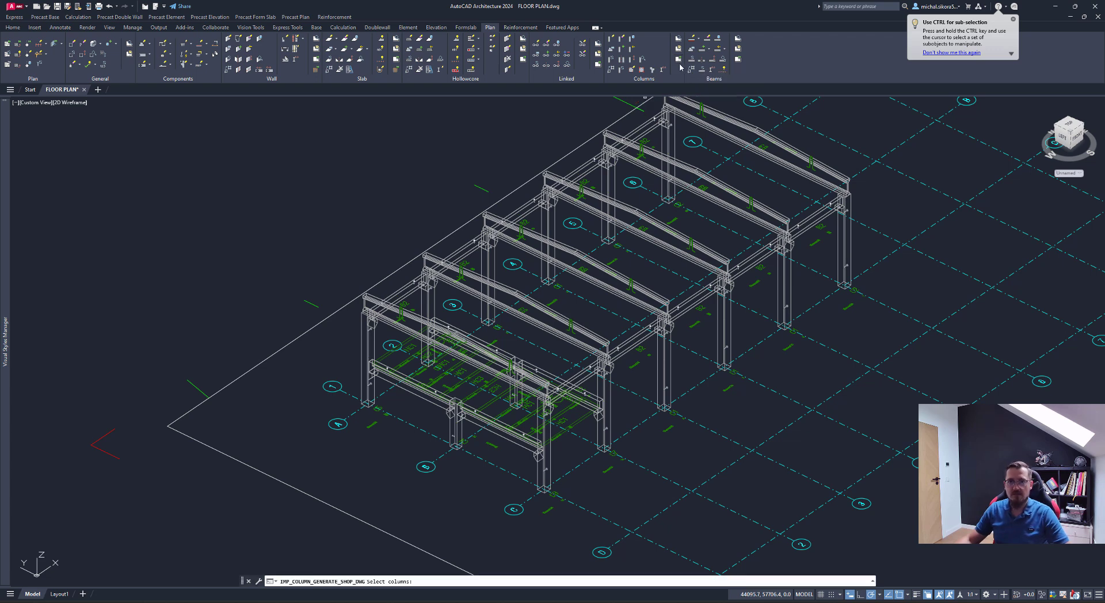
pyautogui.moveTo(728, 141); pyautogui.dragTo(646, 216, button='middle')
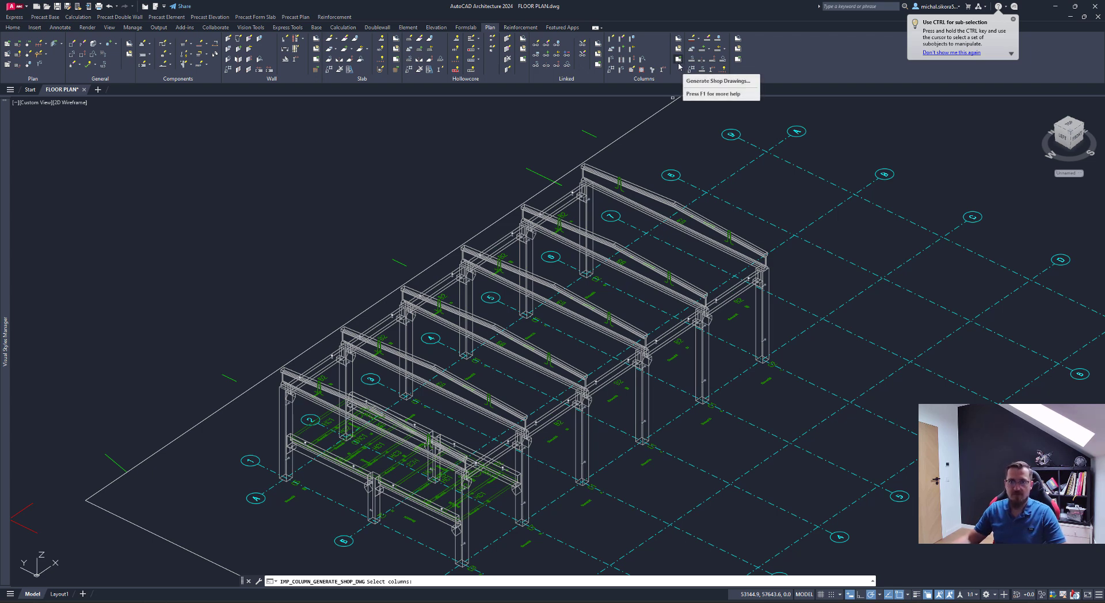
pyautogui.click(840, 124)
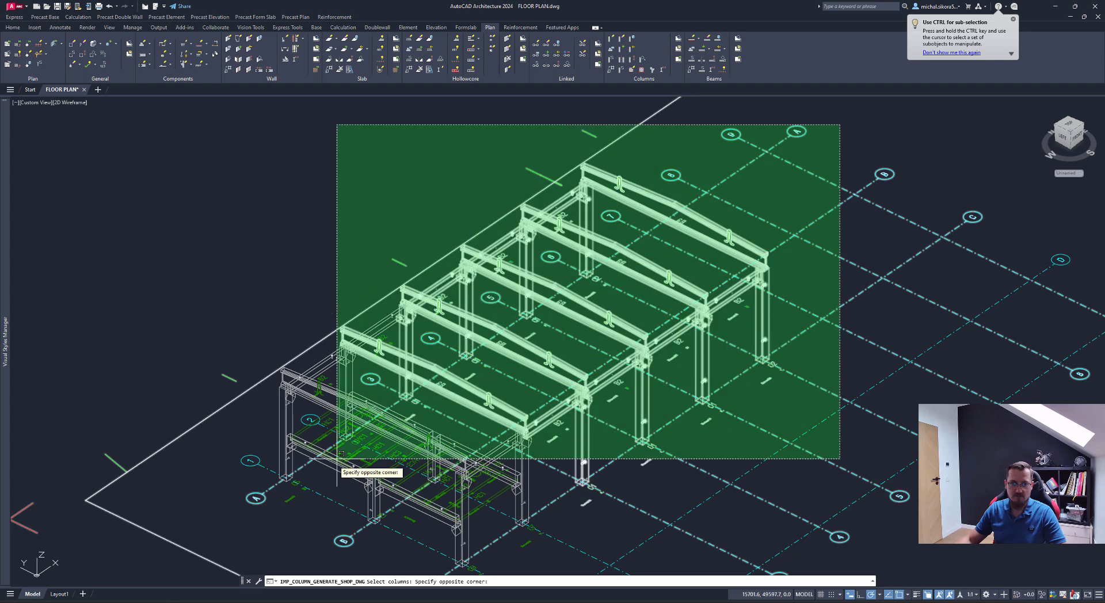
pyautogui.scroll(3, 291, 507)
pyautogui.click(286, 478)
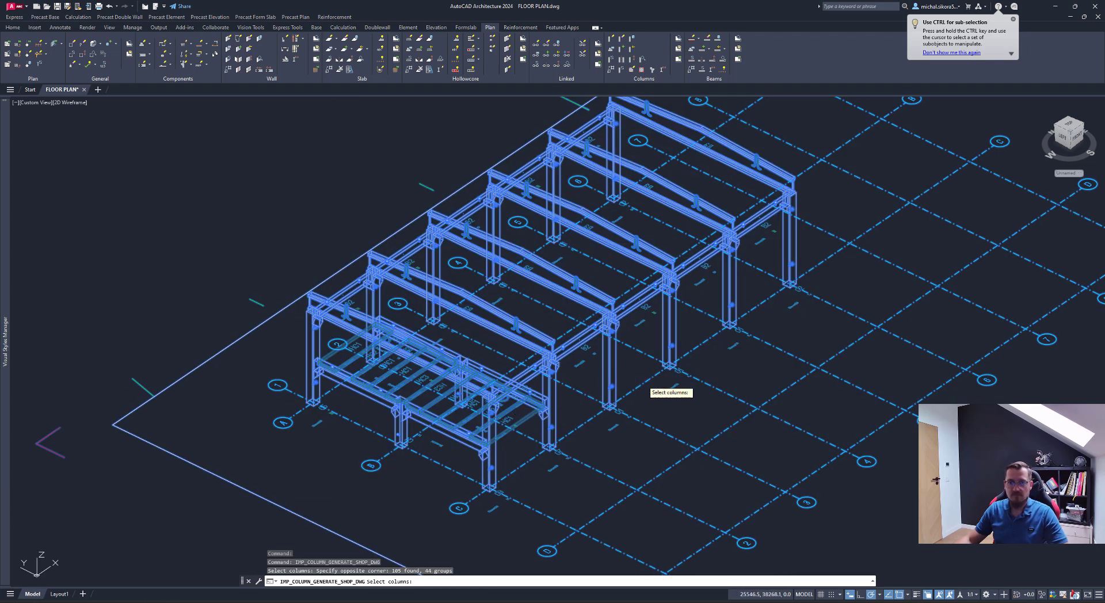
pyautogui.press('Return')
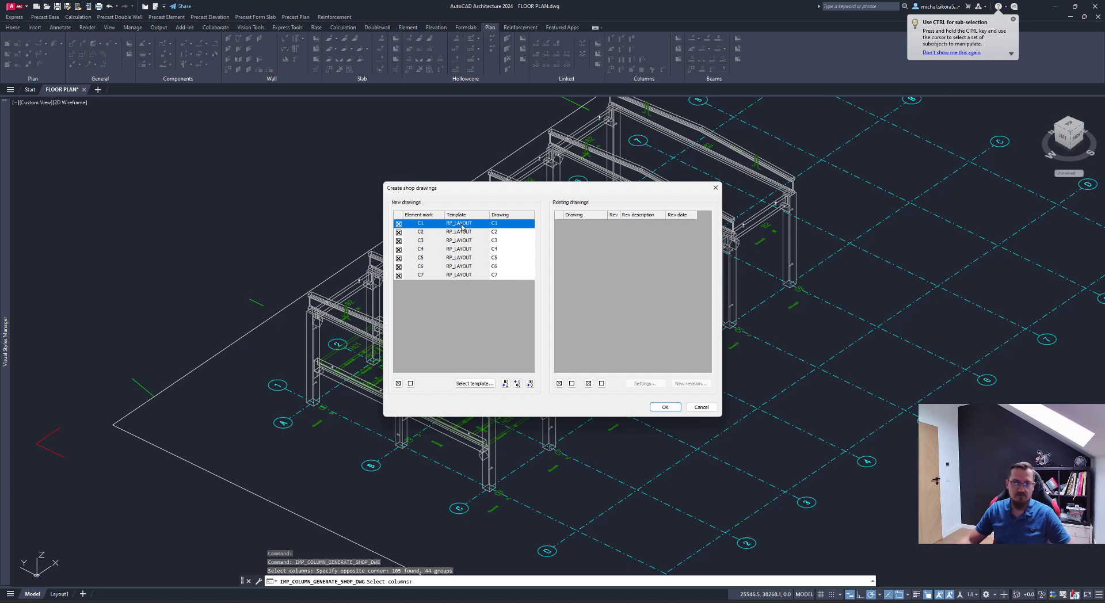
# - Review the Standard drawing templates without changing them, and generate the C1 to C7 column shop drawings with the RP_LAYOUT template
pyautogui.click(475, 383)
pyautogui.click(554, 232)
pyautogui.click(551, 245)
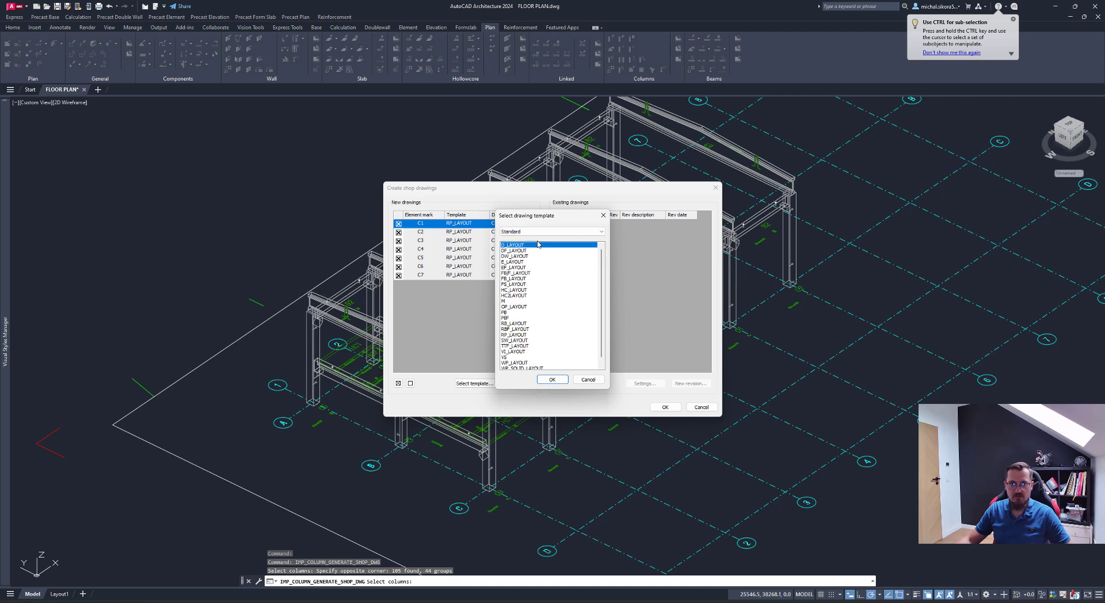
pyautogui.scroll(-1, 544, 321)
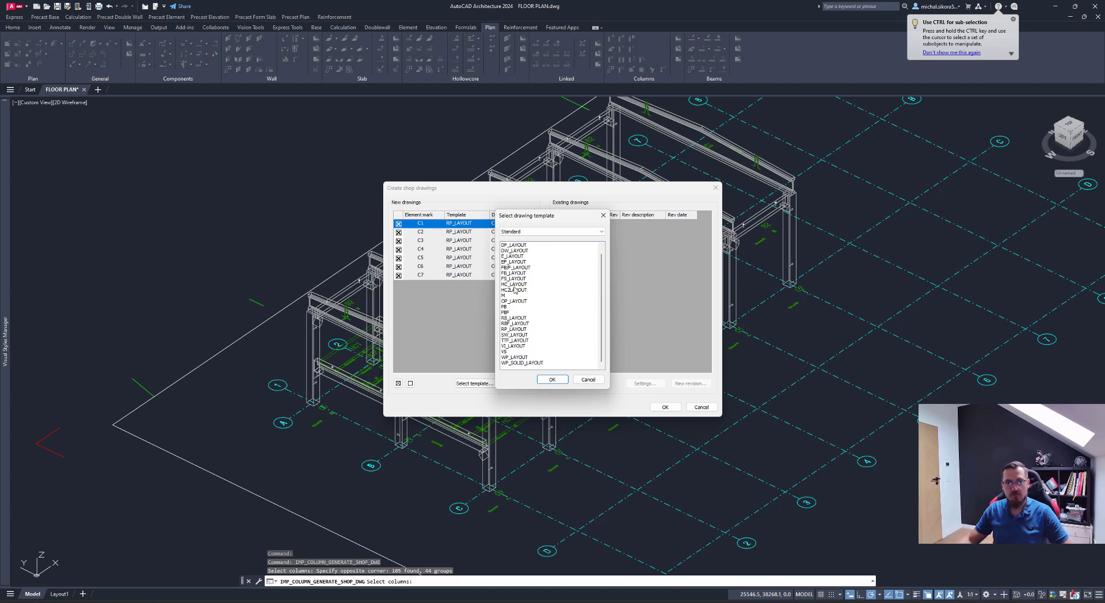
pyautogui.click(588, 380)
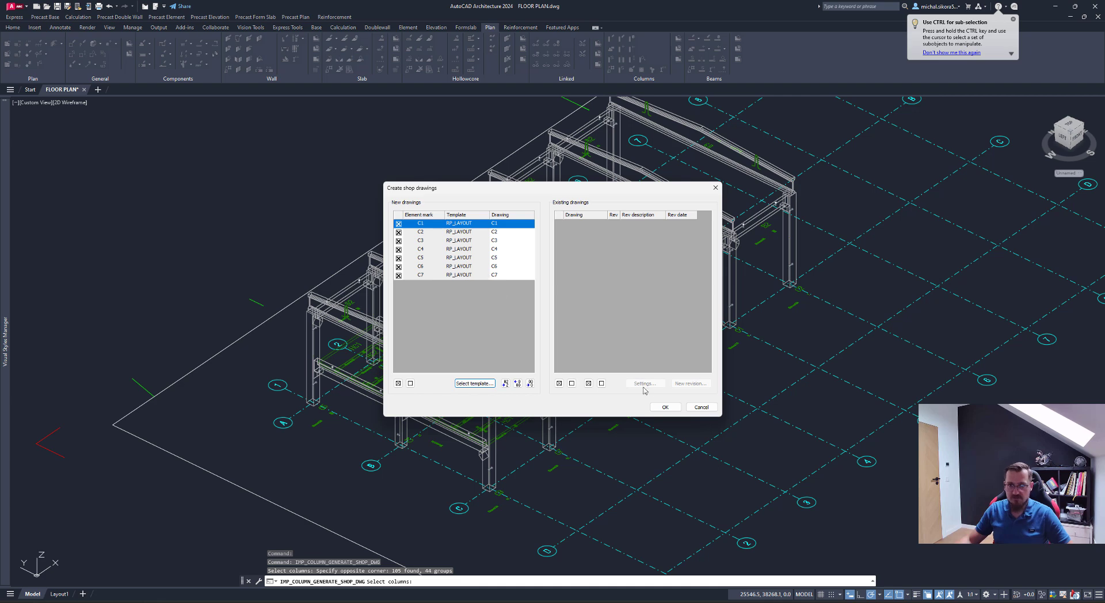
pyautogui.click(664, 407)
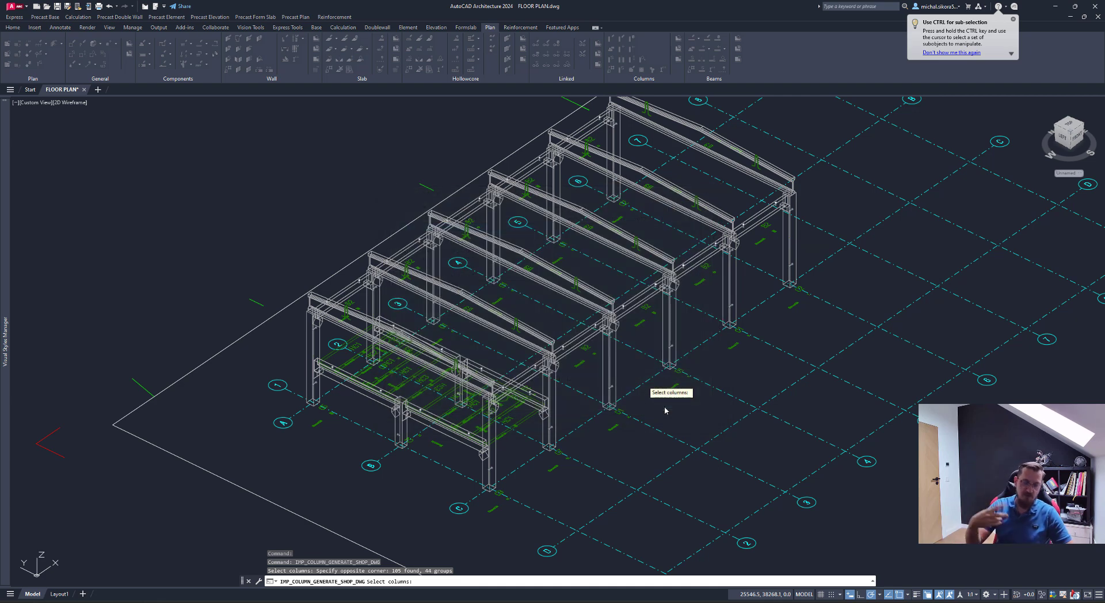
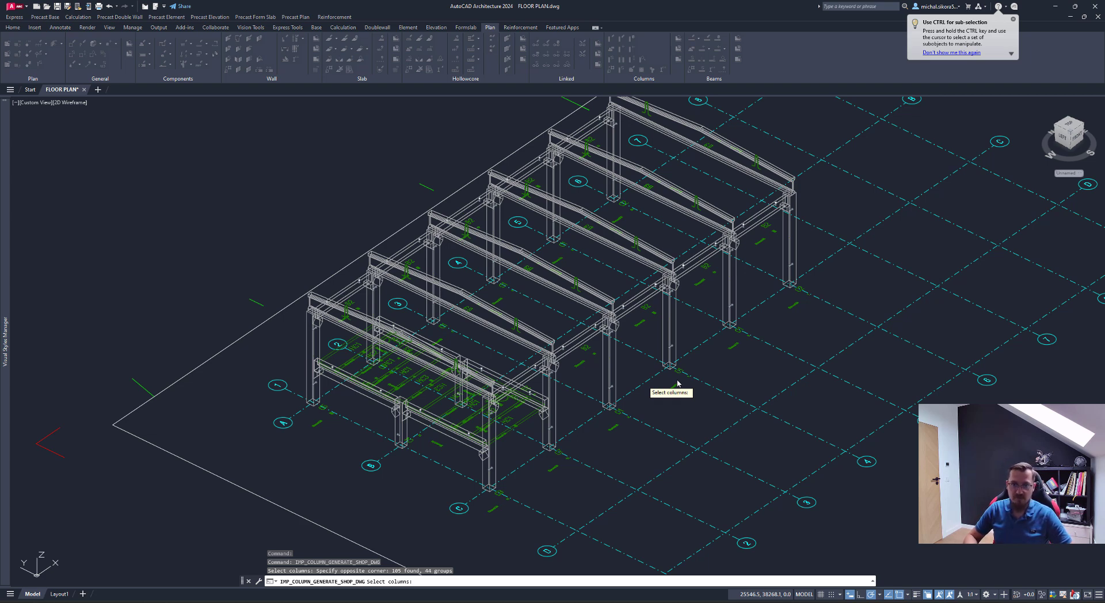
pyautogui.press('Return')
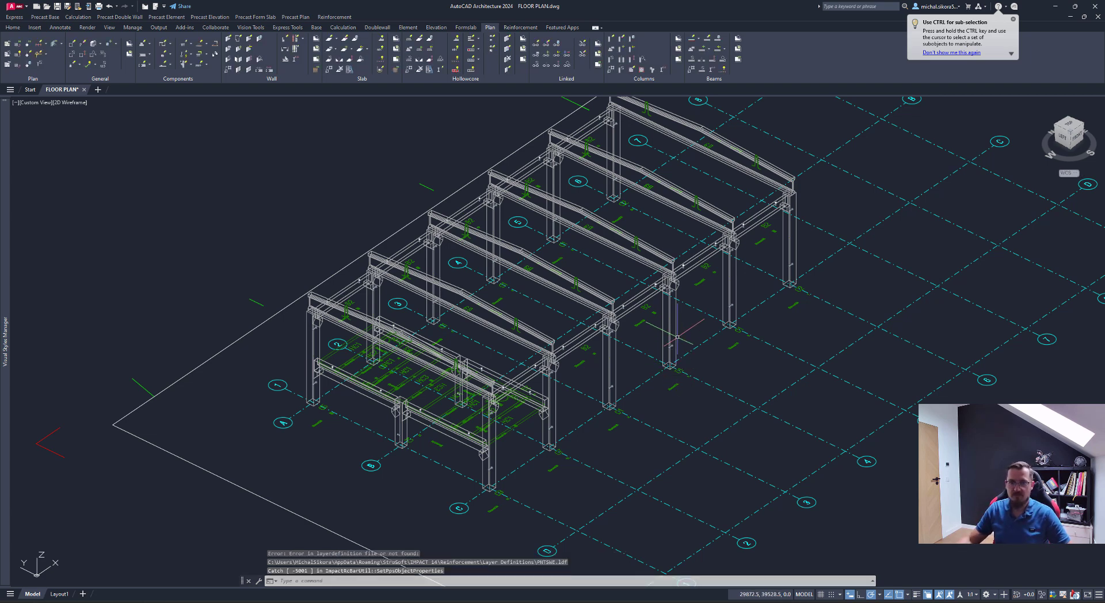
# - Generate shop drawings for the frame's Nonstressed beams, B1 with the FB_LAYOUT template and B2 with RB_LAYOUT
pyautogui.moveTo(762, 280); pyautogui.dragTo(740, 304, button='middle')
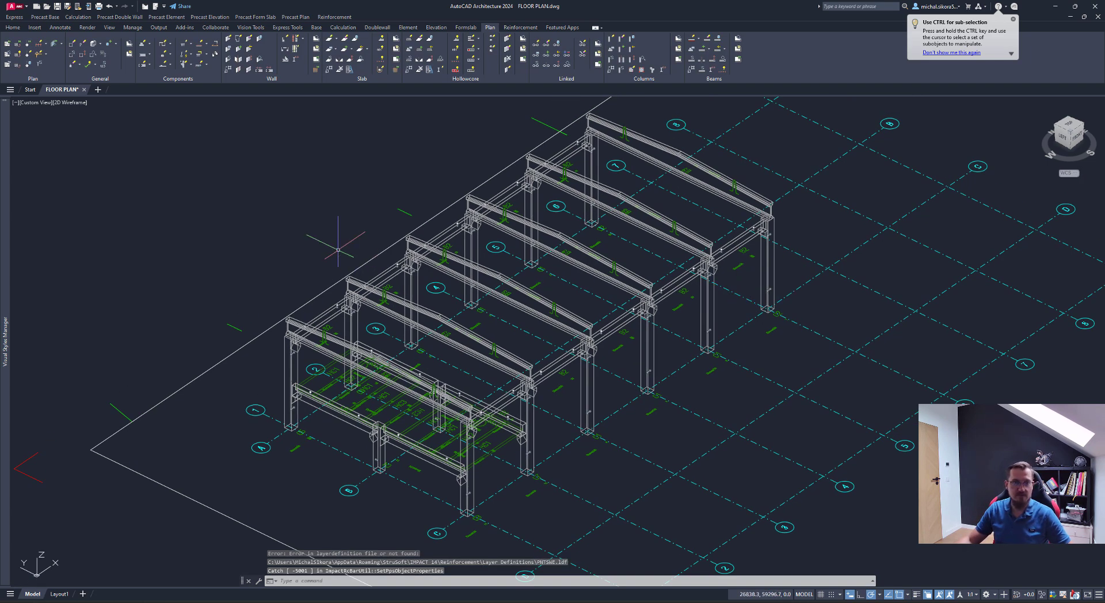
pyautogui.click(738, 59)
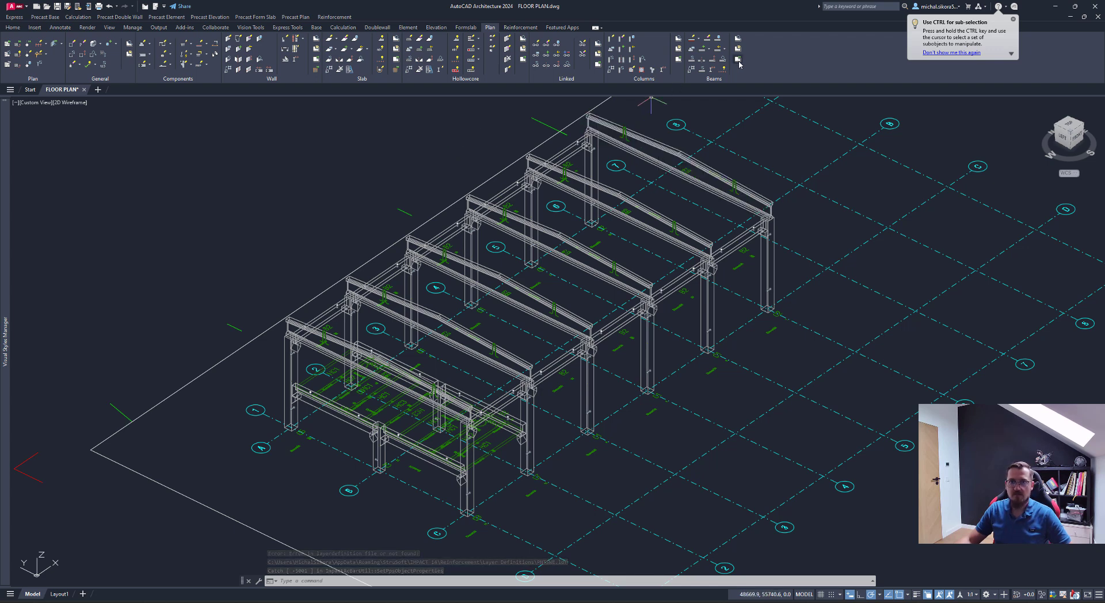
pyautogui.click(808, 124)
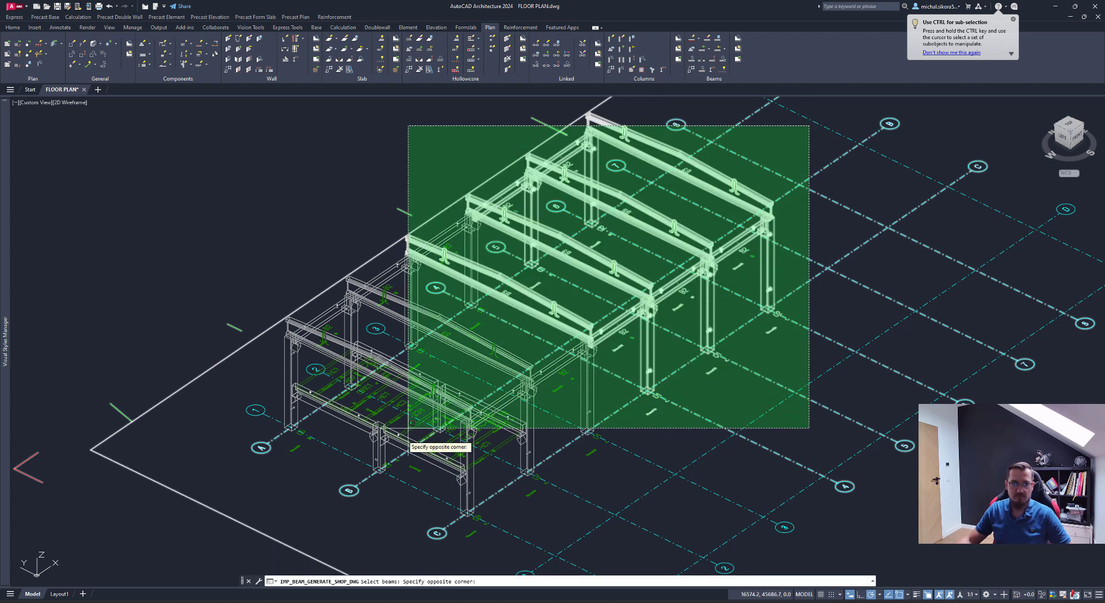
pyautogui.click(282, 494)
pyautogui.press('Return')
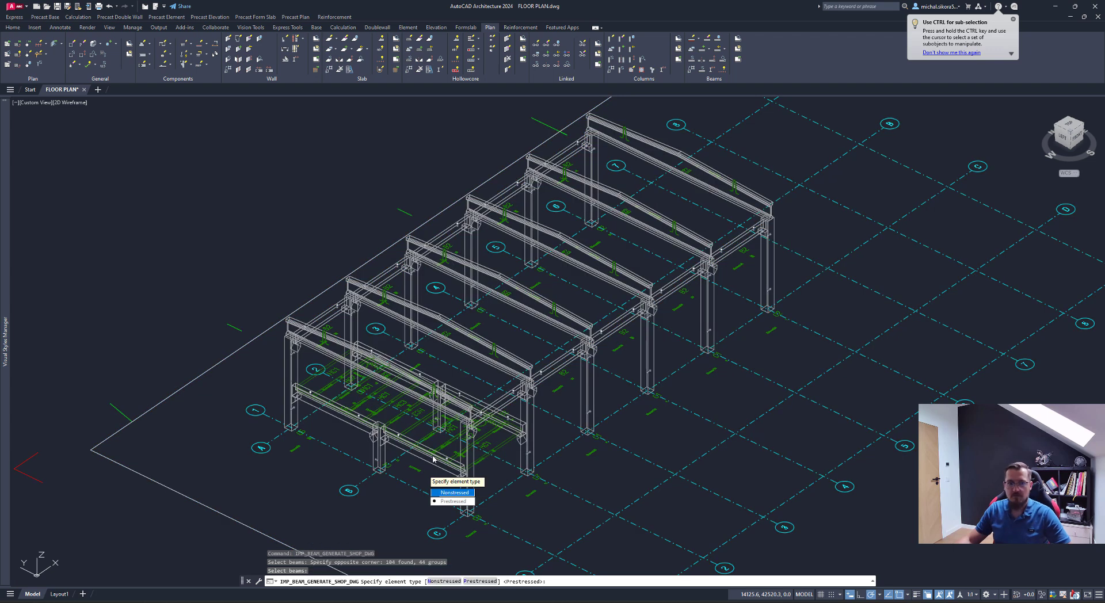
pyautogui.write('N')
pyautogui.press('Return')
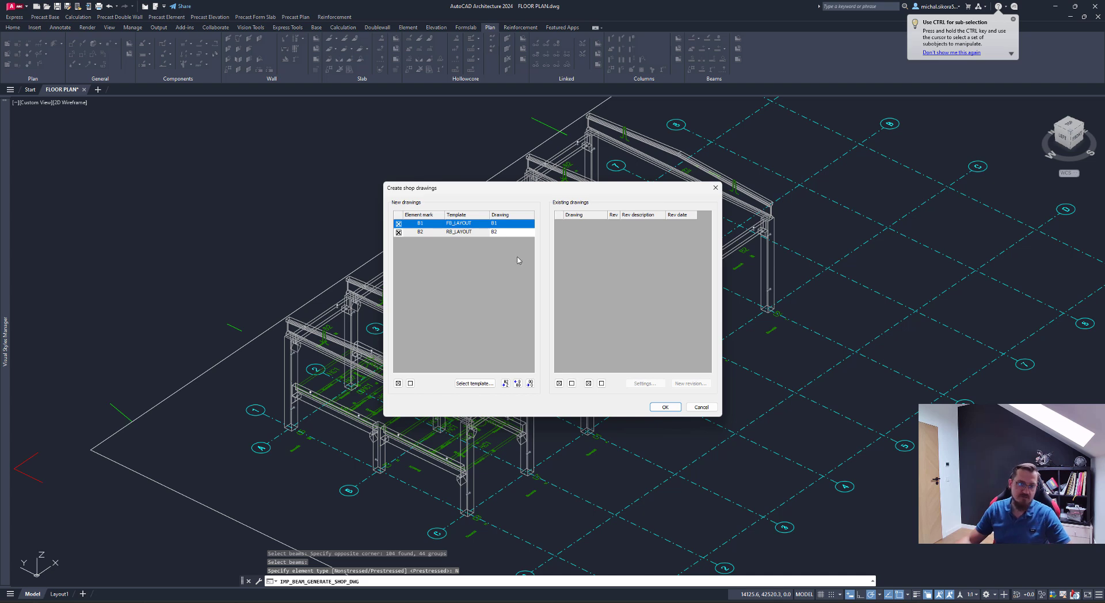
pyautogui.click(665, 407)
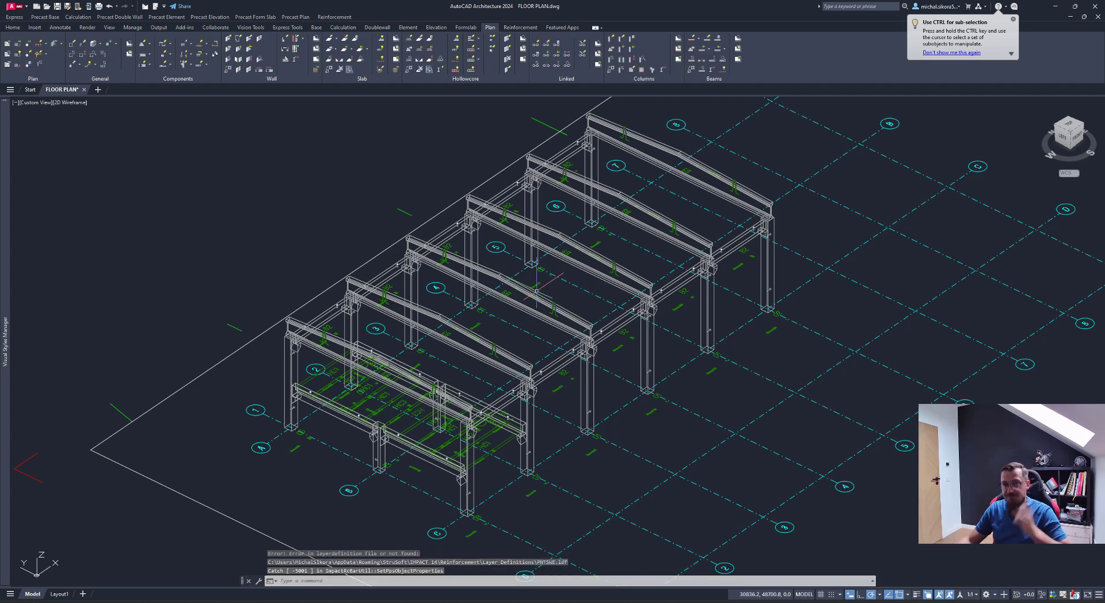
# - Generate the shop drawing for the frame's Prestressed beam B3 with the RB_LAYOUT project standard template
pyautogui.click(738, 59)
pyautogui.click(731, 139)
pyautogui.click(396, 397)
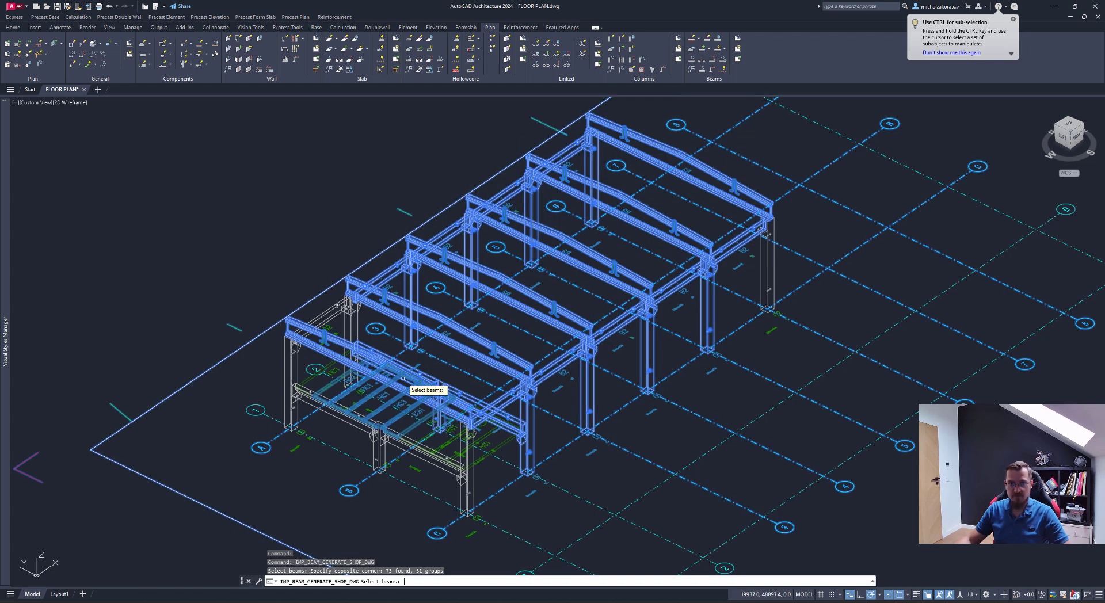
pyautogui.press('Return')
pyautogui.click(448, 410)
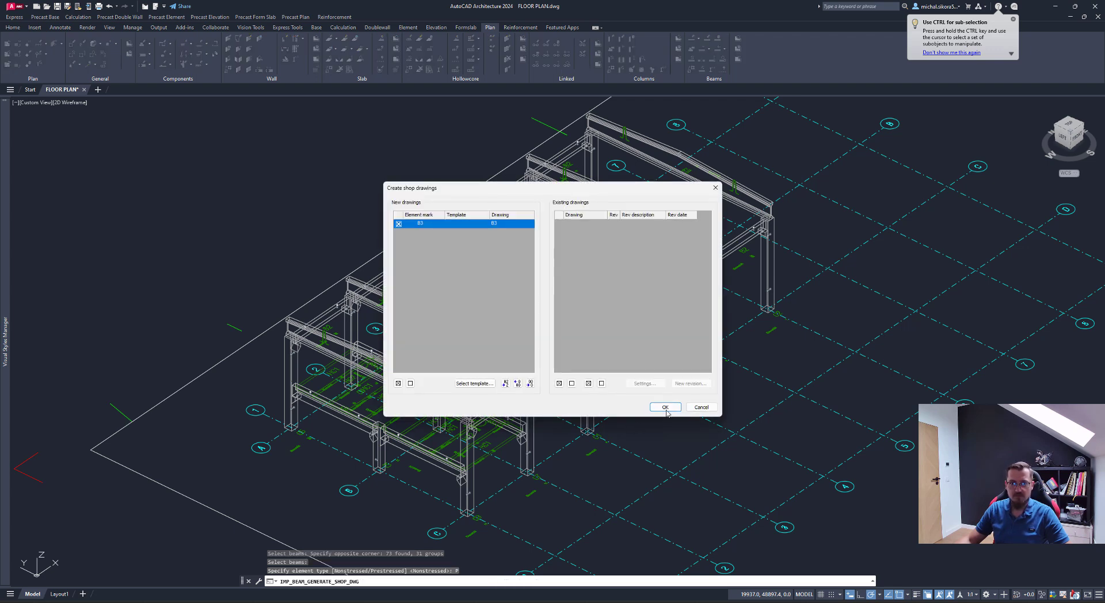
pyautogui.click(666, 407)
pyautogui.click(597, 335)
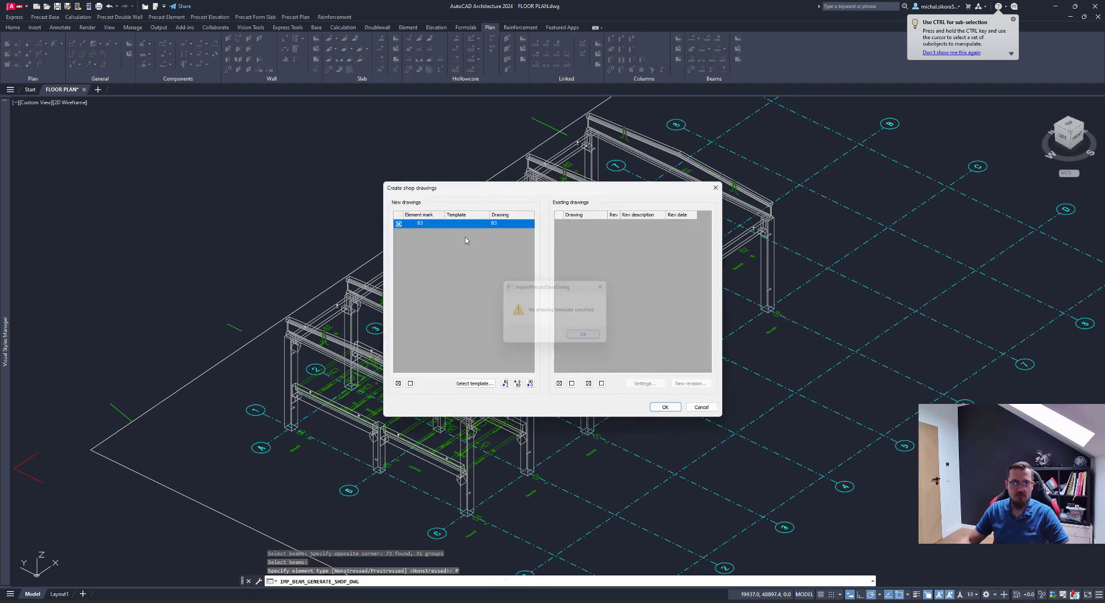
pyautogui.click(473, 383)
pyautogui.click(523, 251)
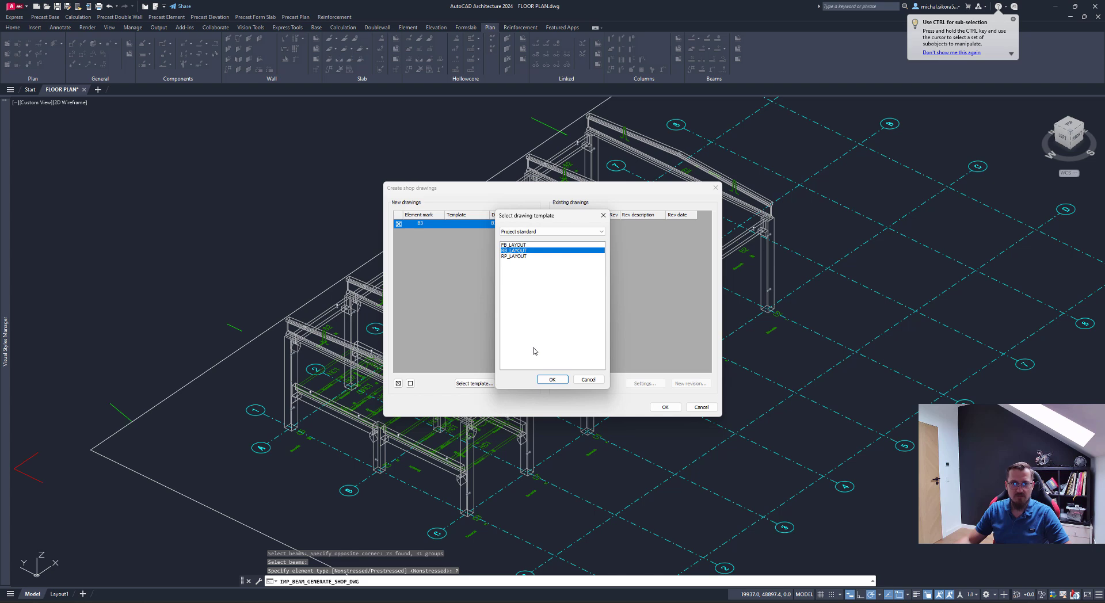
pyautogui.click(552, 379)
pyautogui.click(666, 407)
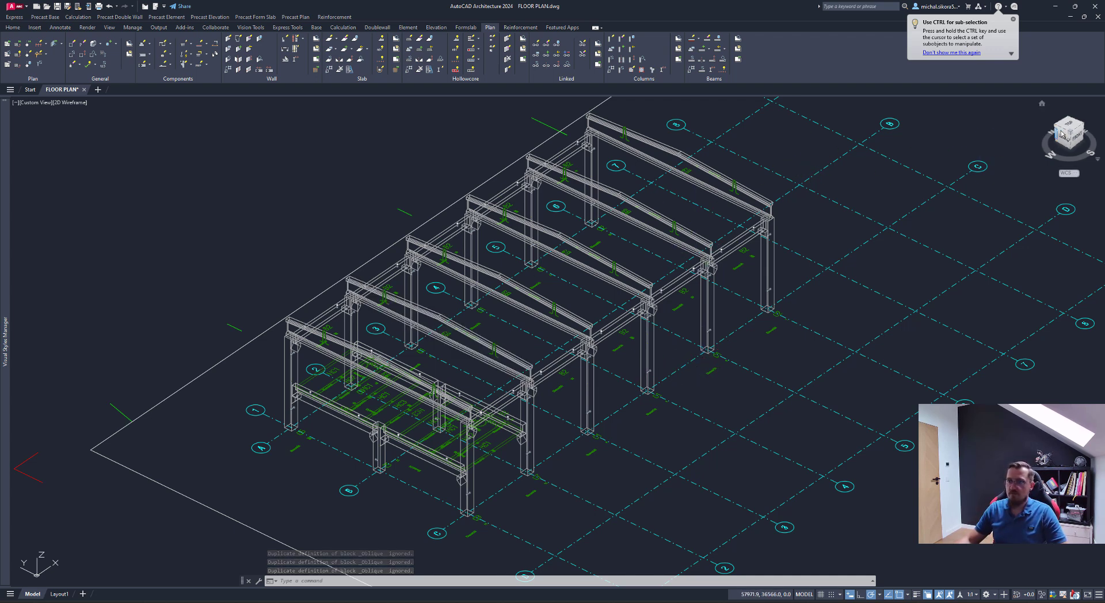
# - In top view, start inserting lifts into the first three hollow core slabs (HC1, HC2, HC1) between axes 1 and 2
pyautogui.moveTo(1069, 125); pyautogui.dragTo(1017, 142)
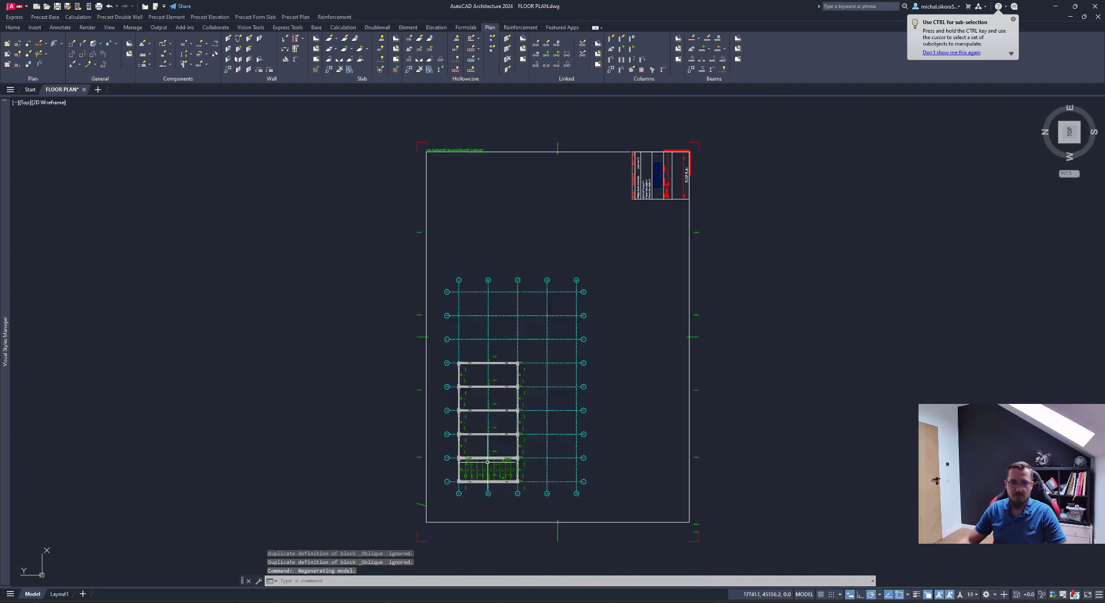
pyautogui.scroll(6, 487, 467)
pyautogui.moveTo(489, 459); pyautogui.dragTo(536, 380, button='middle')
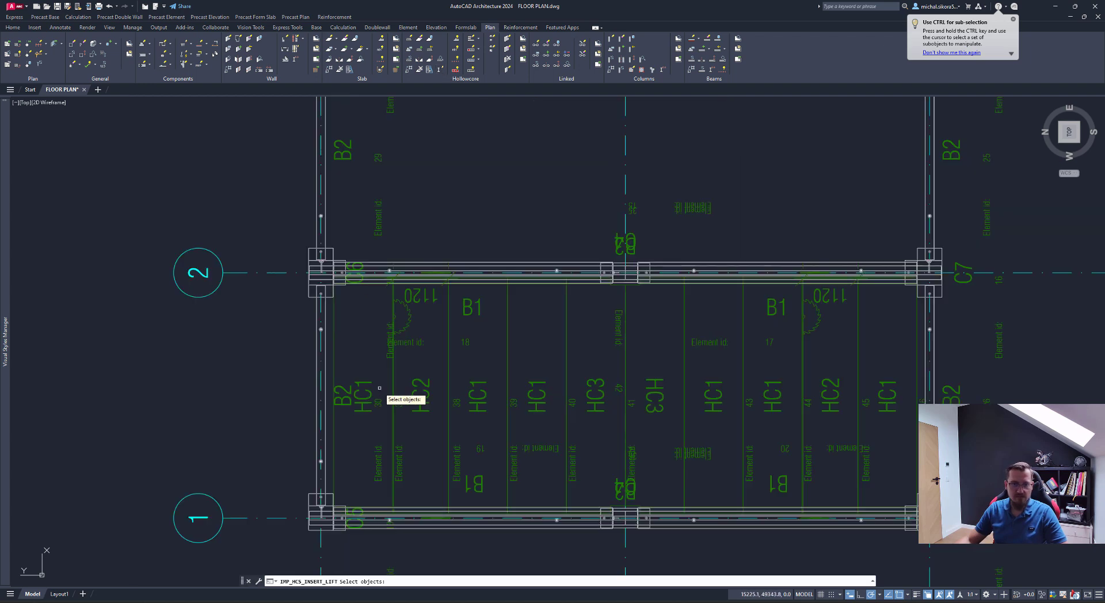
pyautogui.scroll(2, 395, 397)
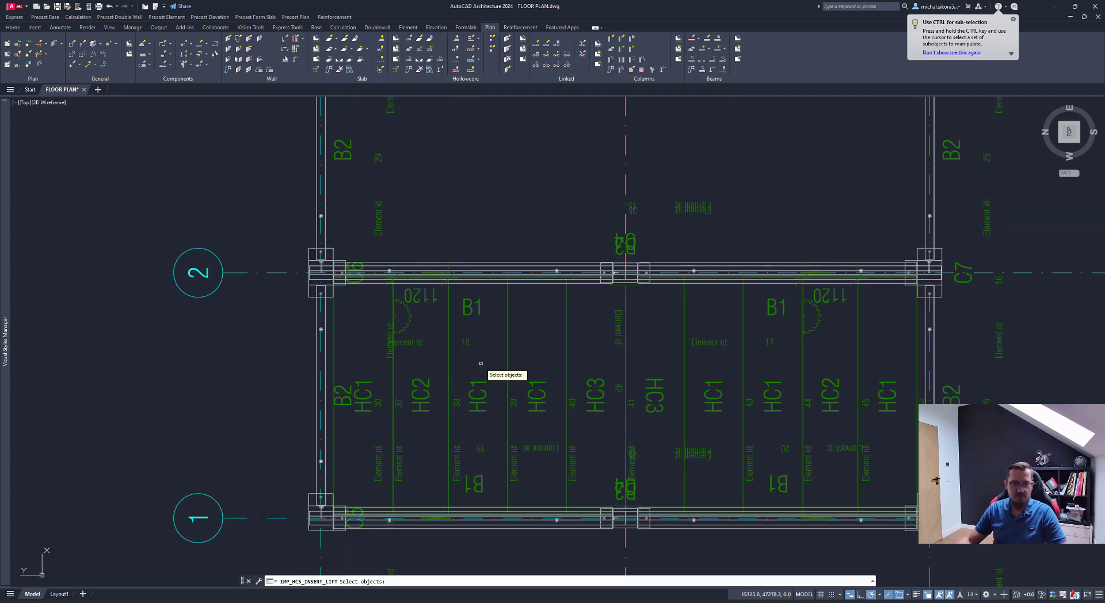
pyautogui.click(485, 364)
pyautogui.click(381, 397)
pyautogui.press('Return')
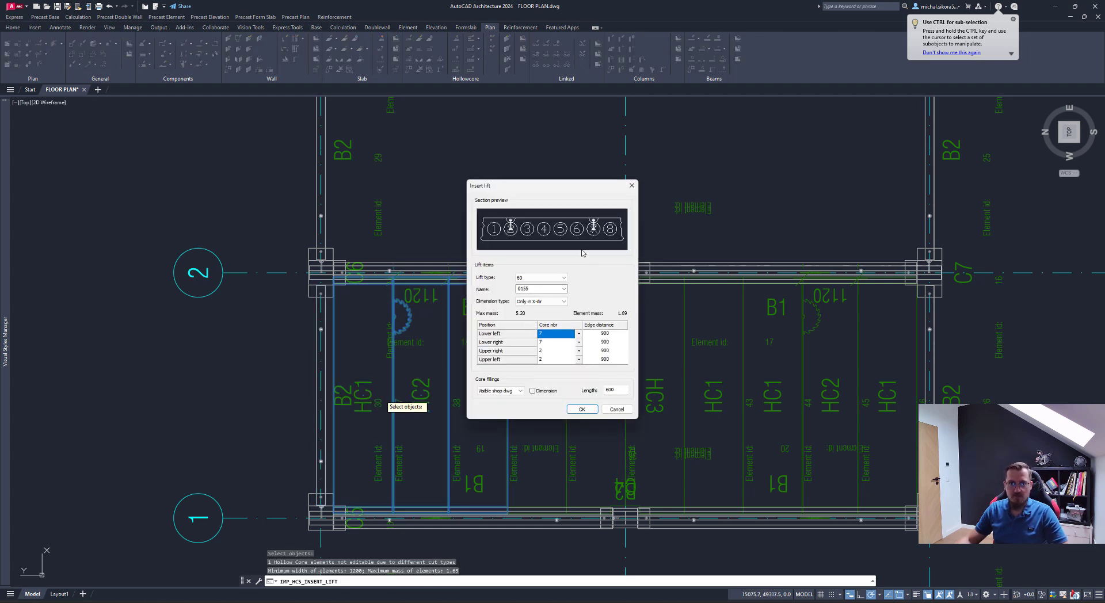
# - Review the lift and core filling options, enable Dimension for the core fillings, and insert the lifts with the other settings unchanged
pyautogui.moveTo(545, 191); pyautogui.dragTo(735, 135)
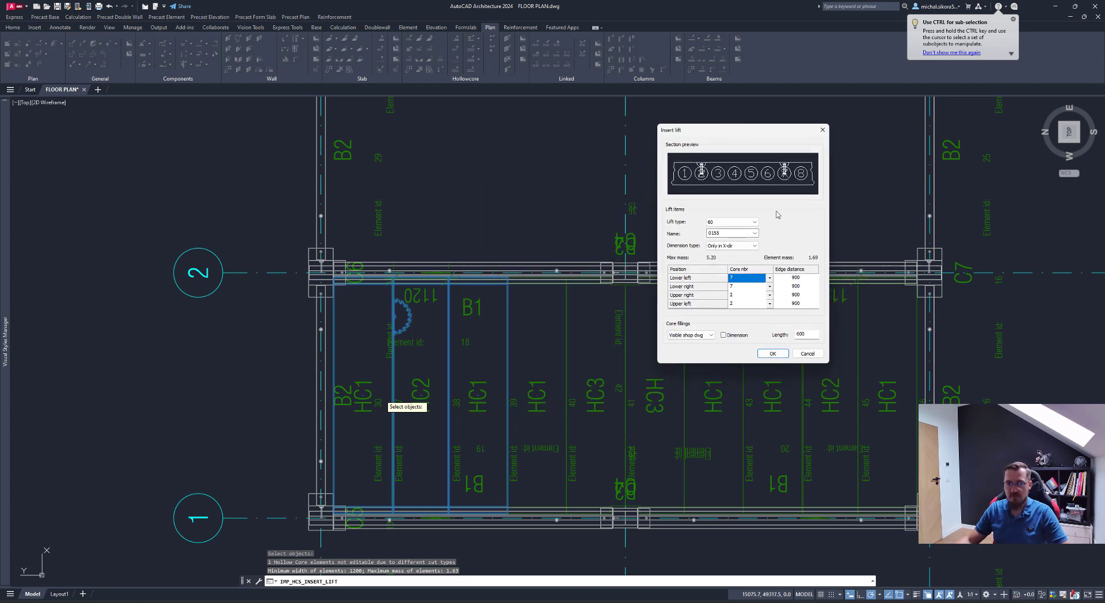
pyautogui.click(755, 234)
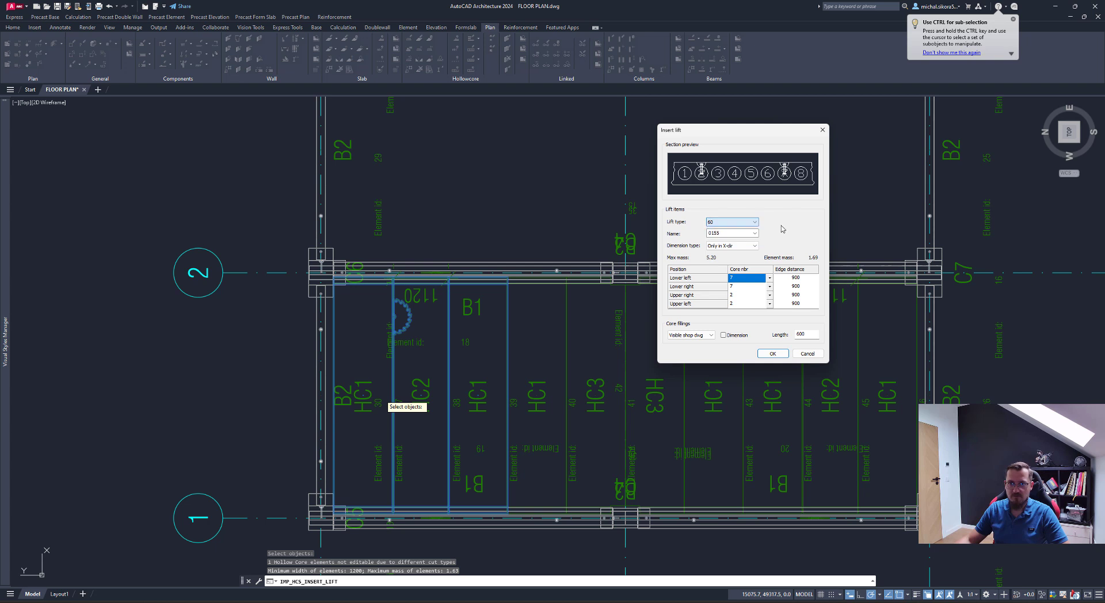
pyautogui.click(726, 232)
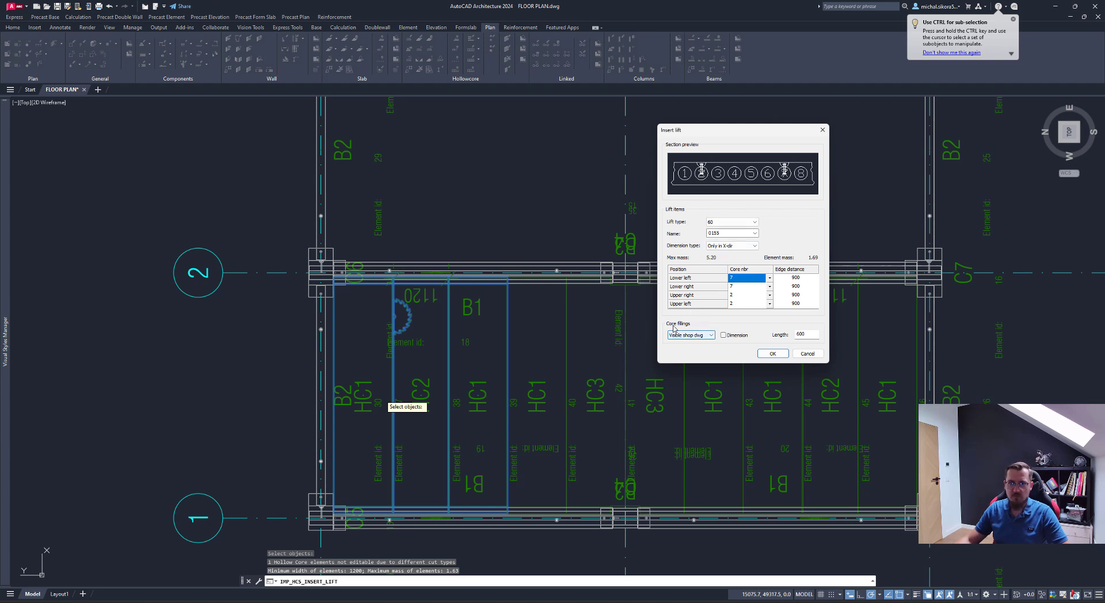
pyautogui.click(711, 335)
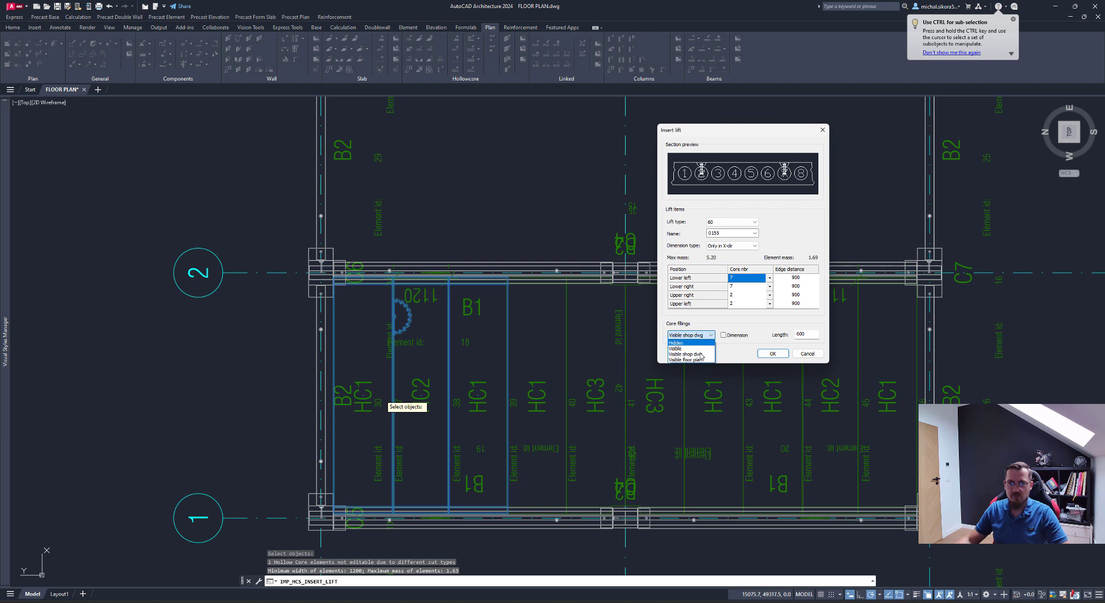
pyautogui.click(744, 325)
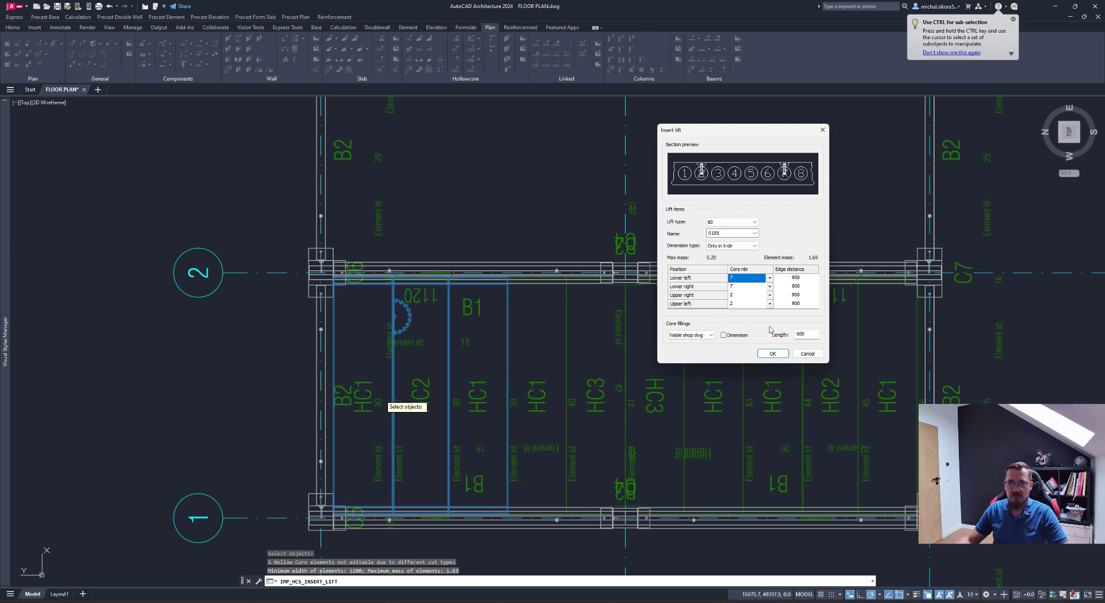
pyautogui.click(724, 336)
pyautogui.moveTo(810, 334); pyautogui.dragTo(784, 335)
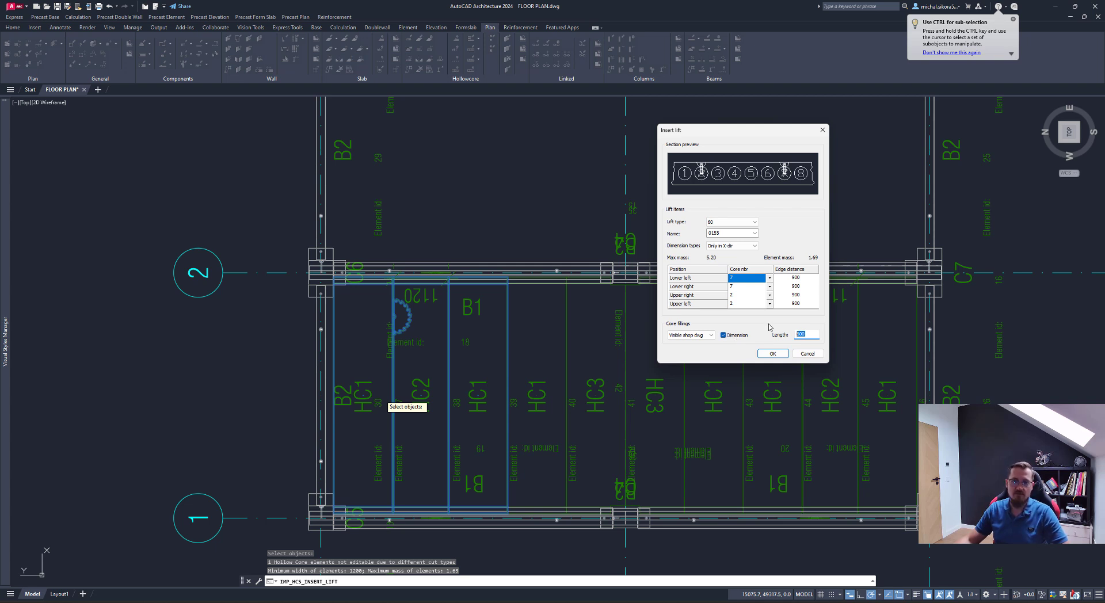
pyautogui.click(772, 354)
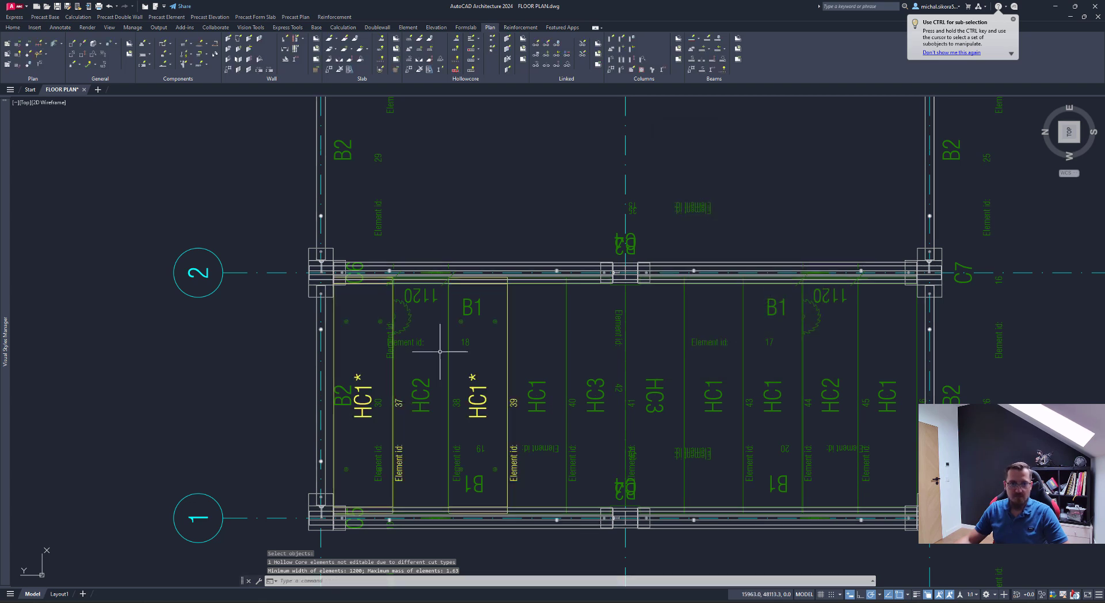
# - Examine the inserted lifts and the asterisked element marks on the two modified HC1 slabs
pyautogui.moveTo(442, 382); pyautogui.dragTo(476, 346, button='middle')
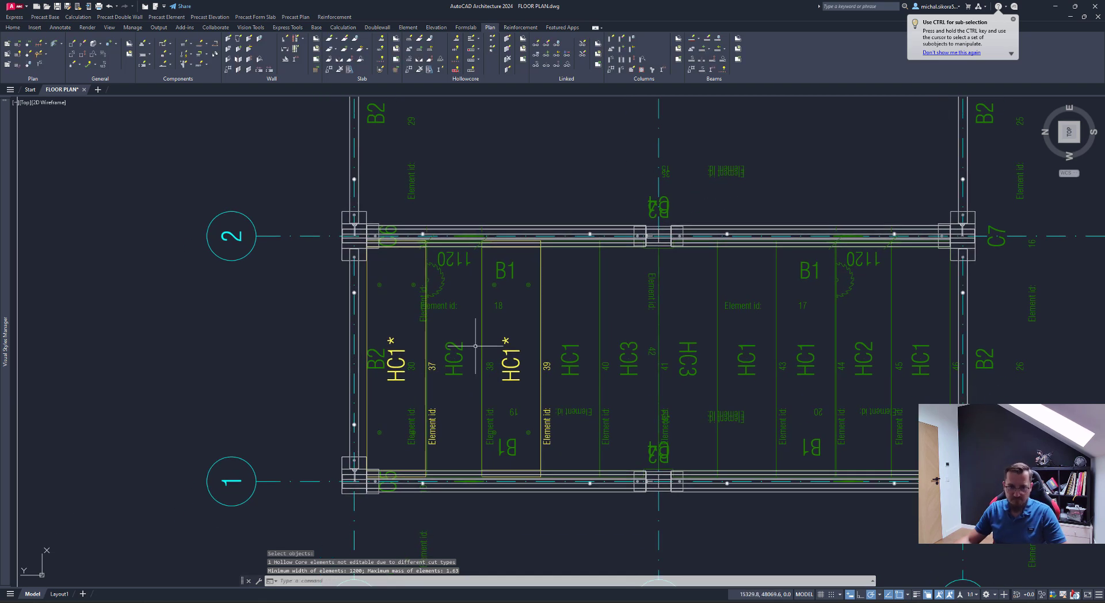
pyautogui.click(527, 320)
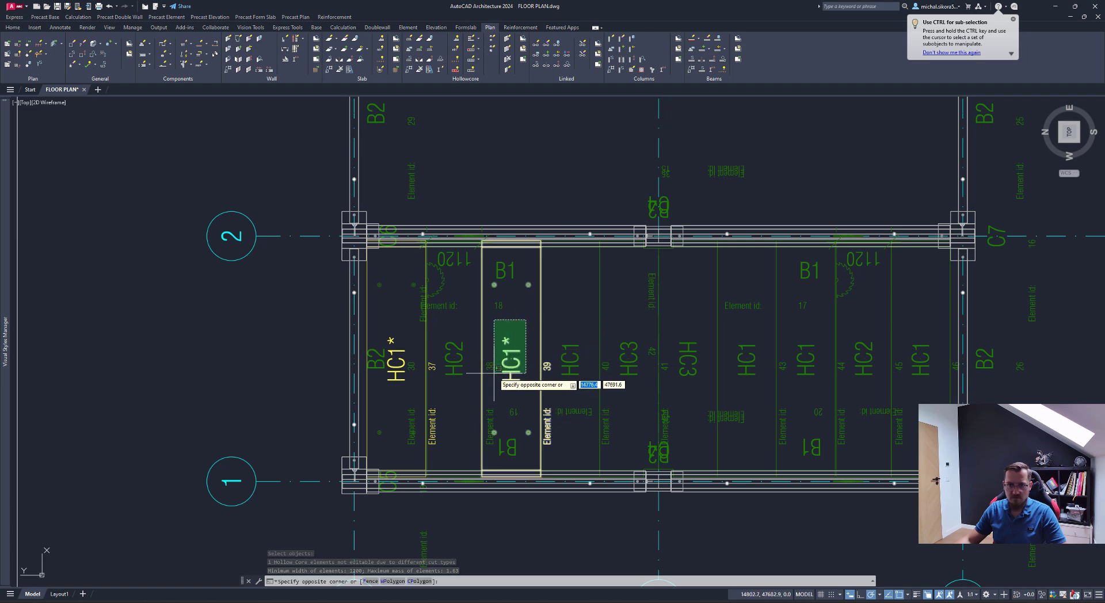
pyautogui.click(494, 377)
pyautogui.click(391, 346)
pyautogui.press('Escape')
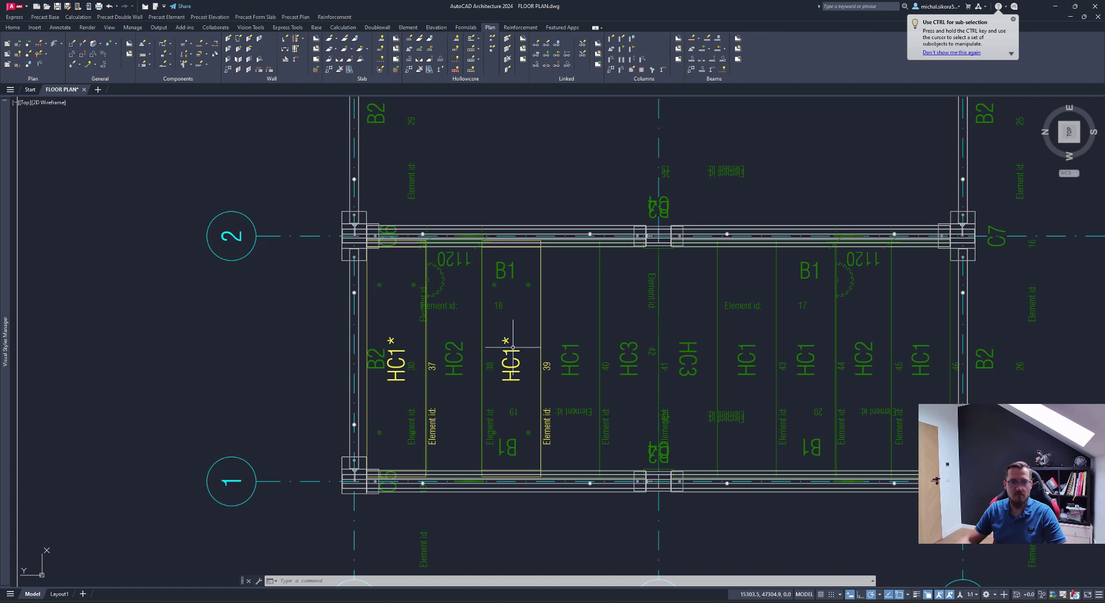
pyautogui.scroll(5, 535, 288)
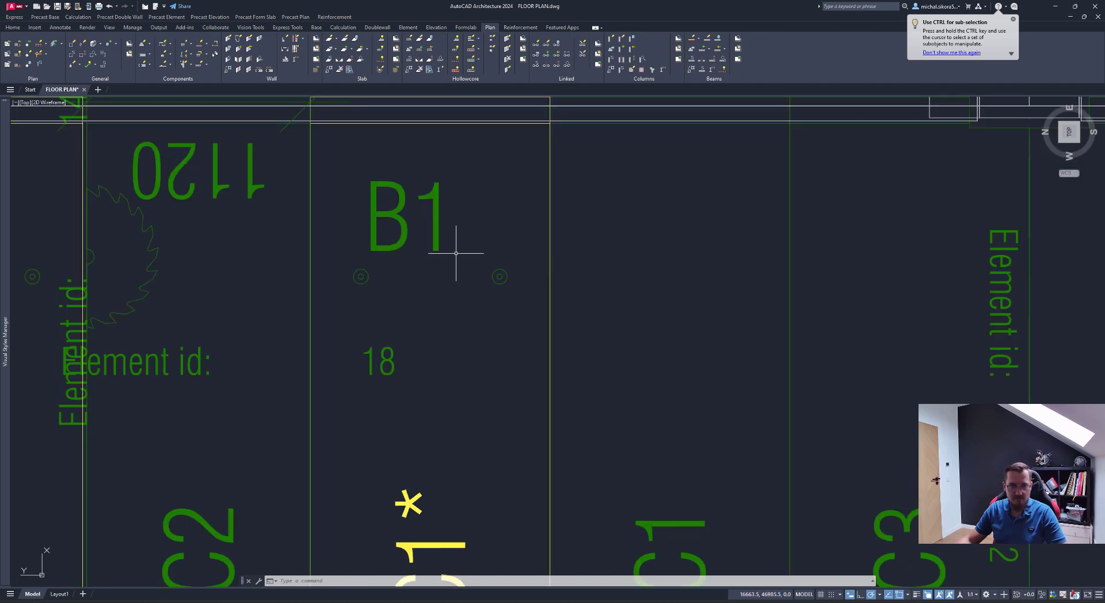
pyautogui.scroll(-4, 495, 271)
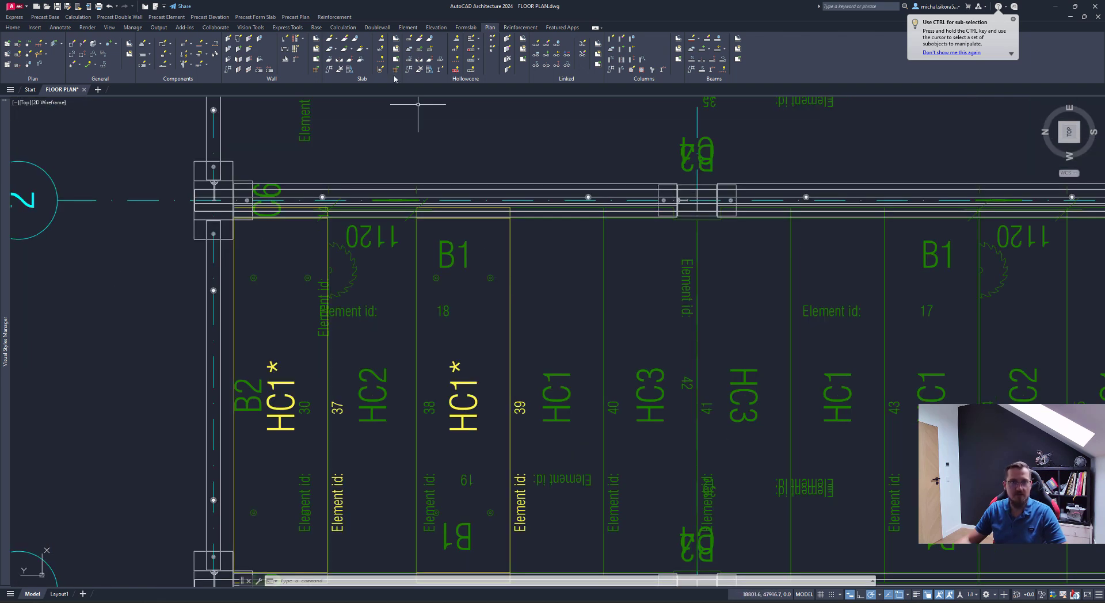
# - Save the two modified HC1 slabs by selection, declining the existing element mark and assigning the new mark HC4 to both
pyautogui.click(430, 39)
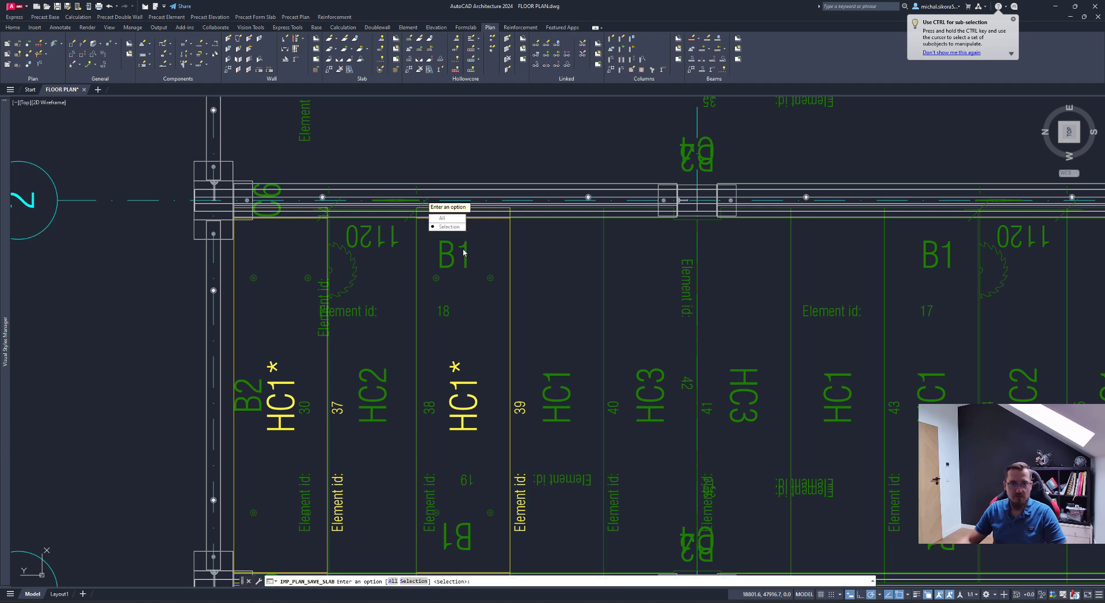
pyautogui.click(452, 227)
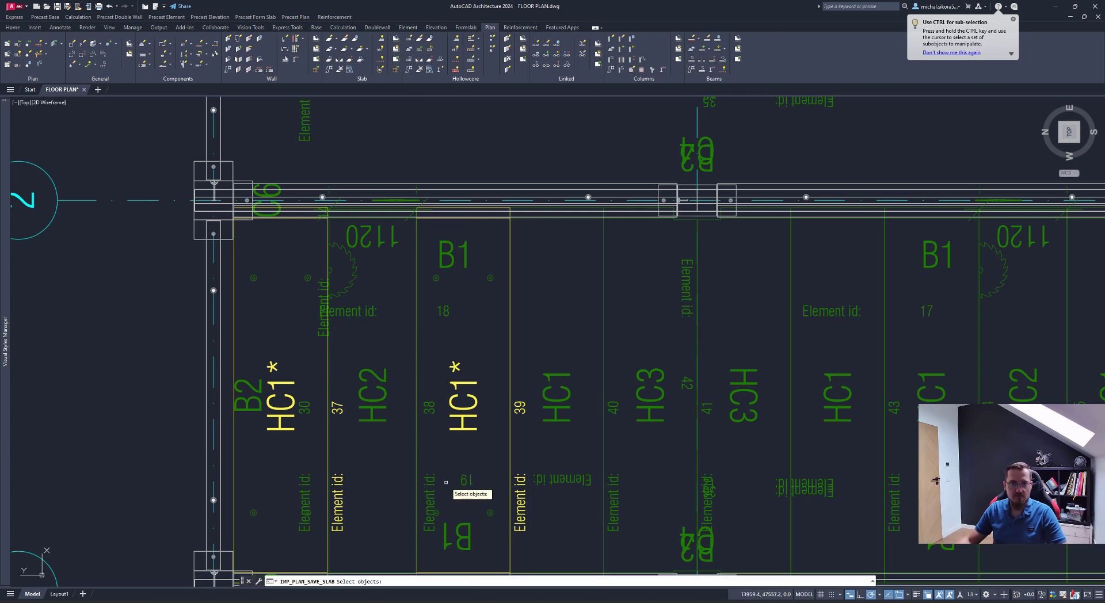
pyautogui.click(472, 433)
pyautogui.click(287, 418)
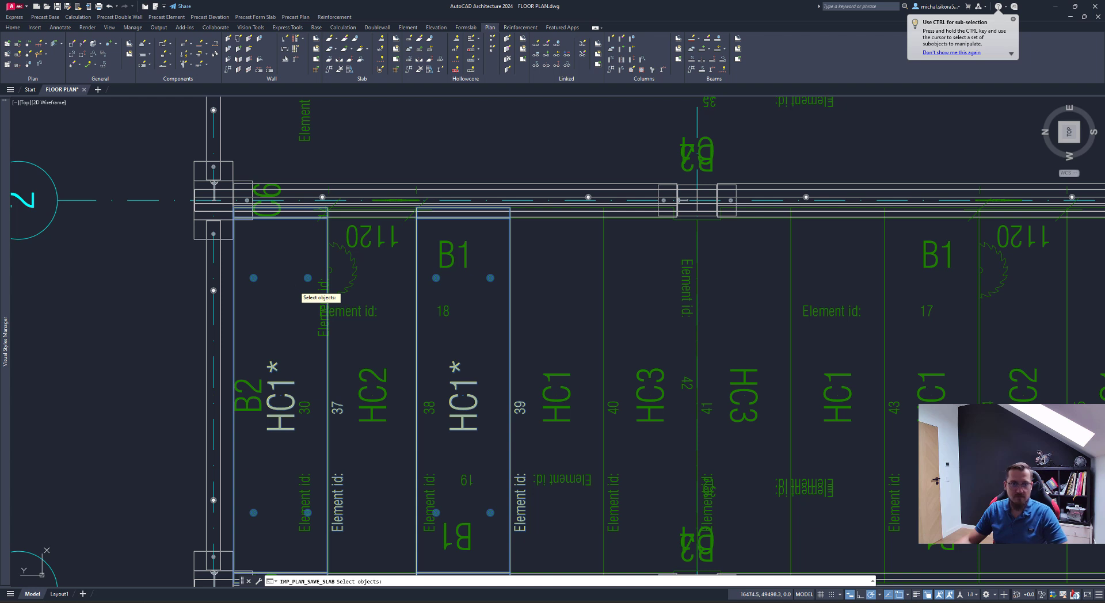
pyautogui.press('Return')
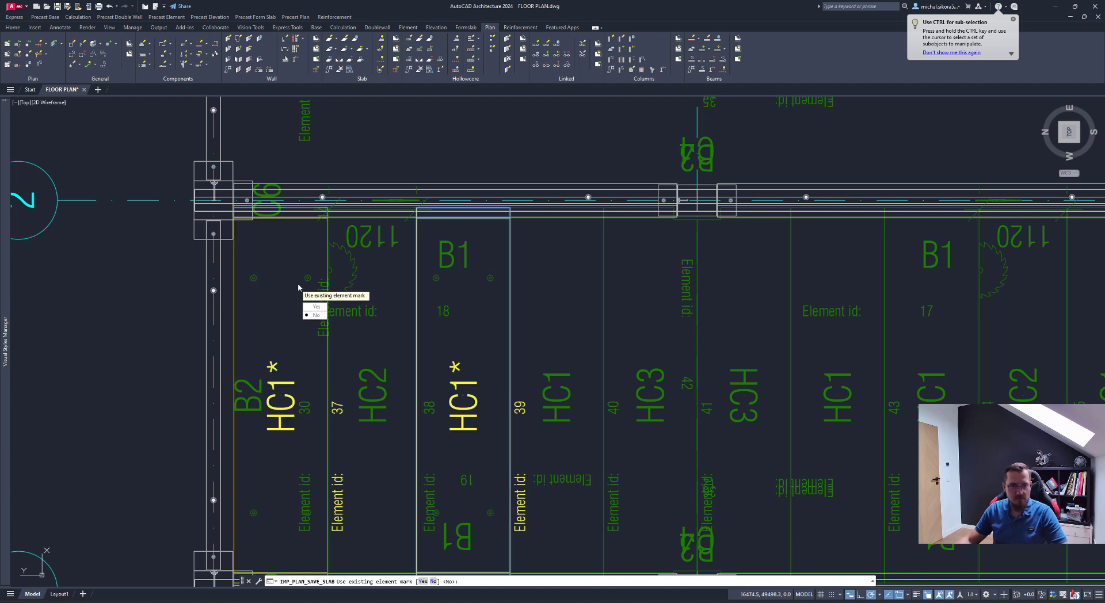
pyautogui.click(316, 315)
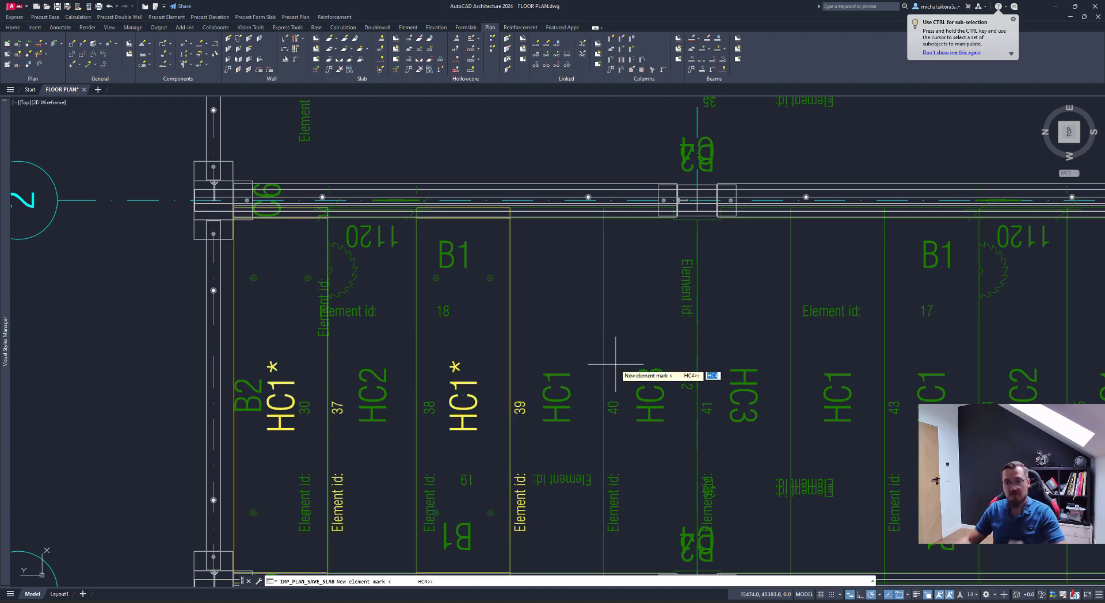
pyautogui.scroll(-2, 615, 364)
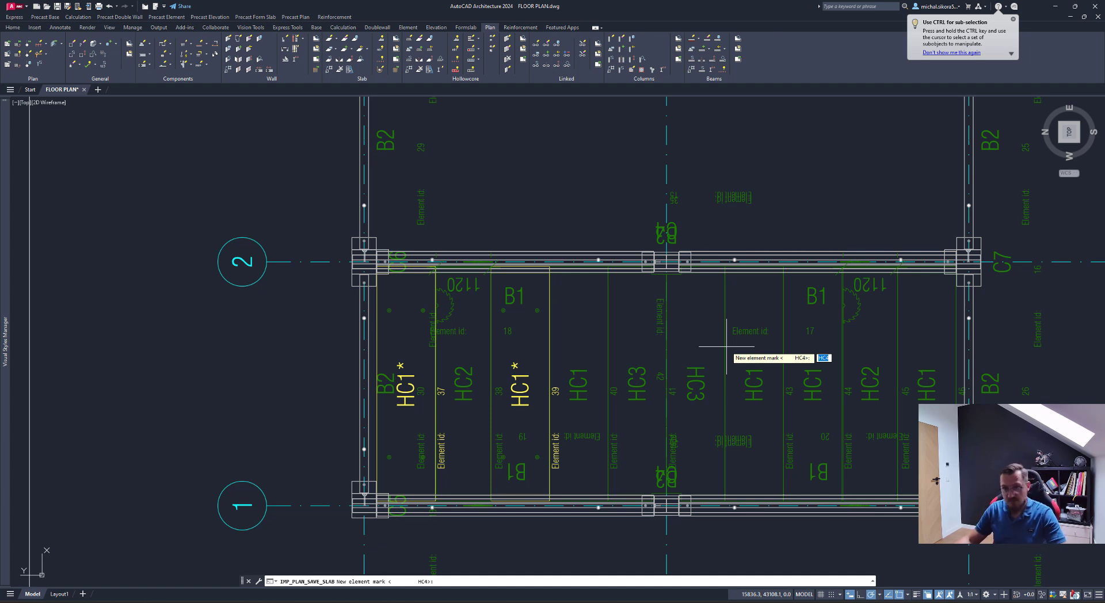
pyautogui.press('Return')
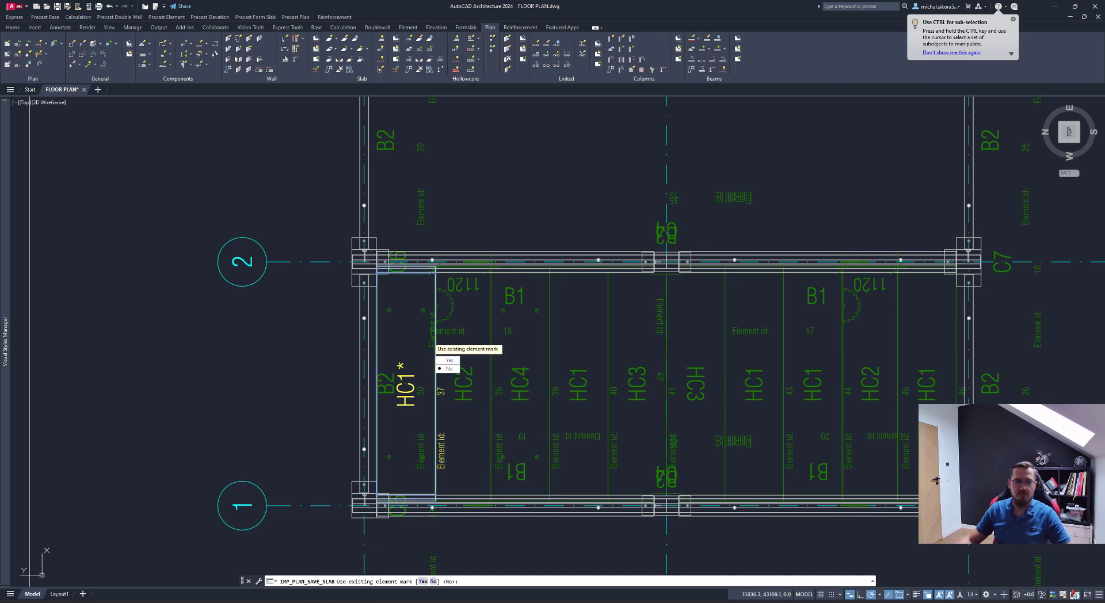
pyautogui.click(452, 369)
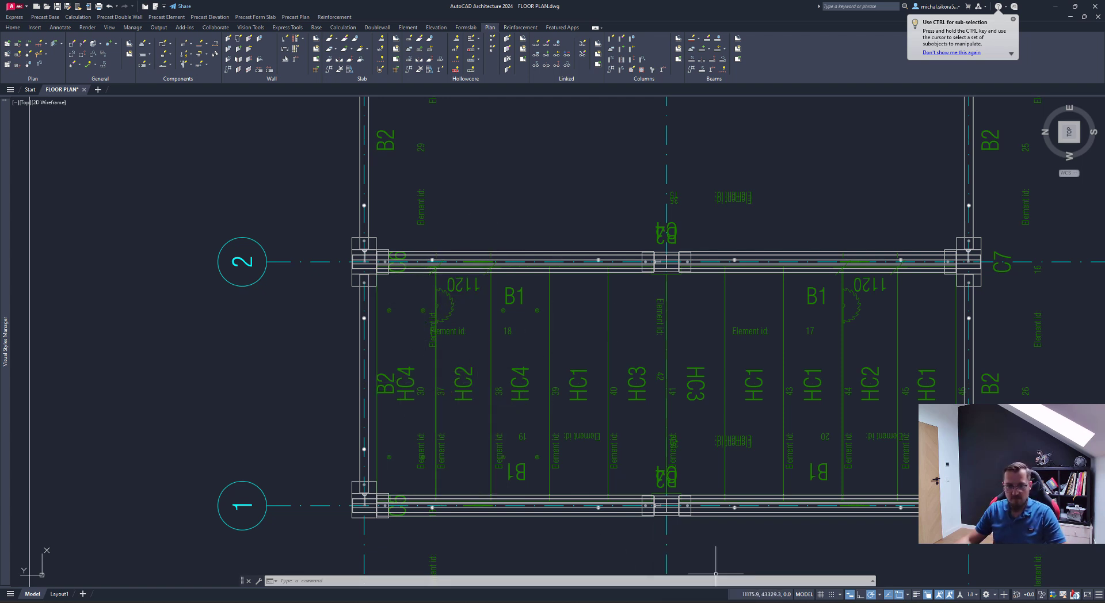
# - Switch to IMPACT Project Manager, update the project model, and inspect the hollow core slab marks in the 3D view
pyautogui.click(668, 602)
pyautogui.click(620, 568)
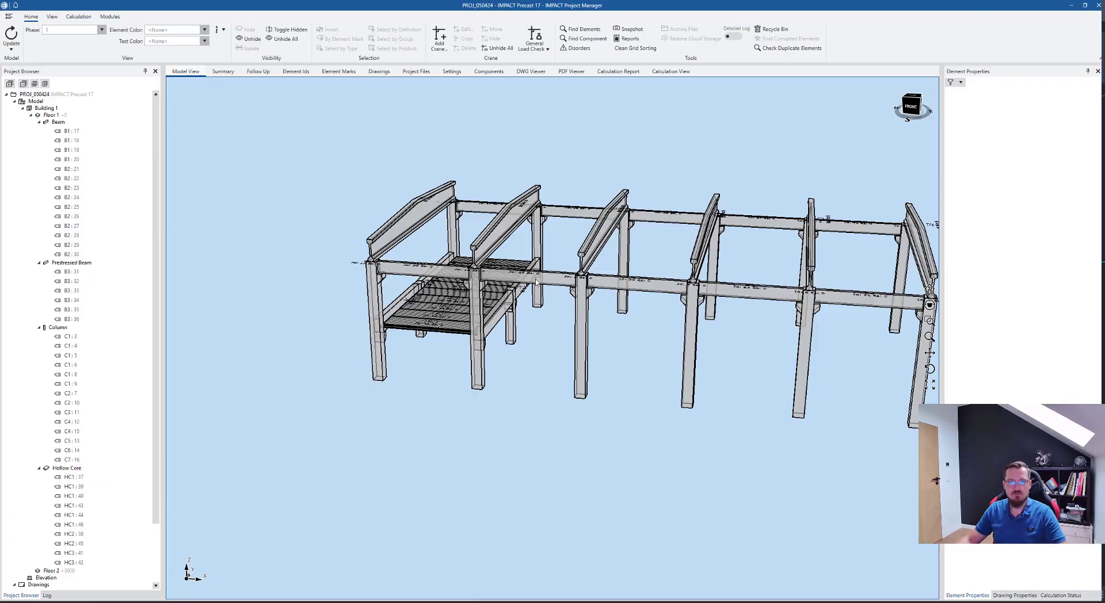
pyautogui.scroll(-1, 536, 282)
pyautogui.scroll(6, 533, 259)
pyautogui.moveTo(414, 135); pyautogui.dragTo(465, 264, button='middle')
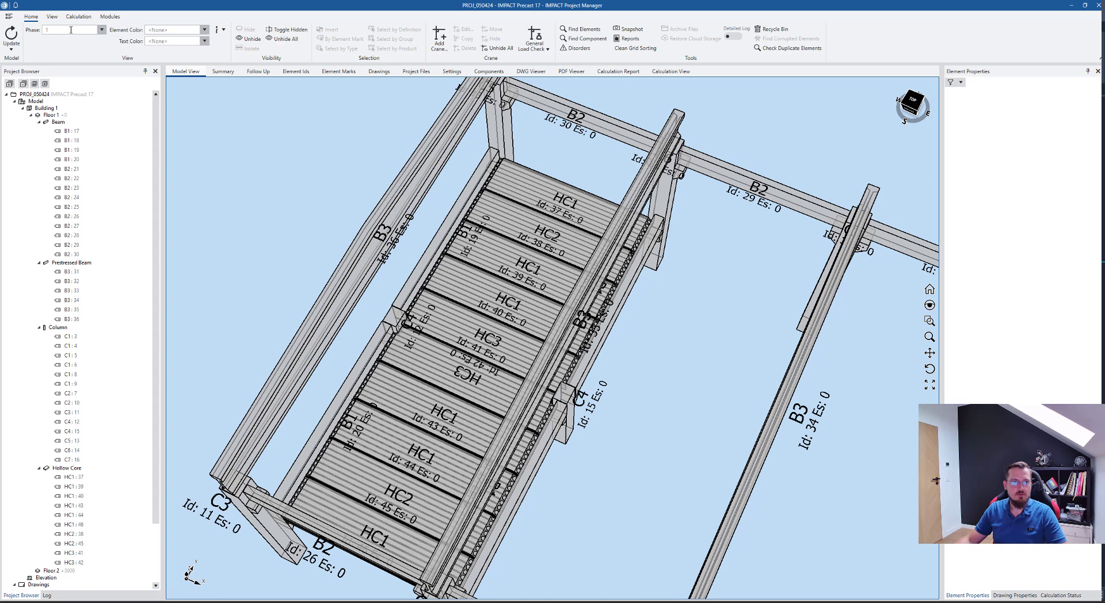
pyautogui.click(12, 35)
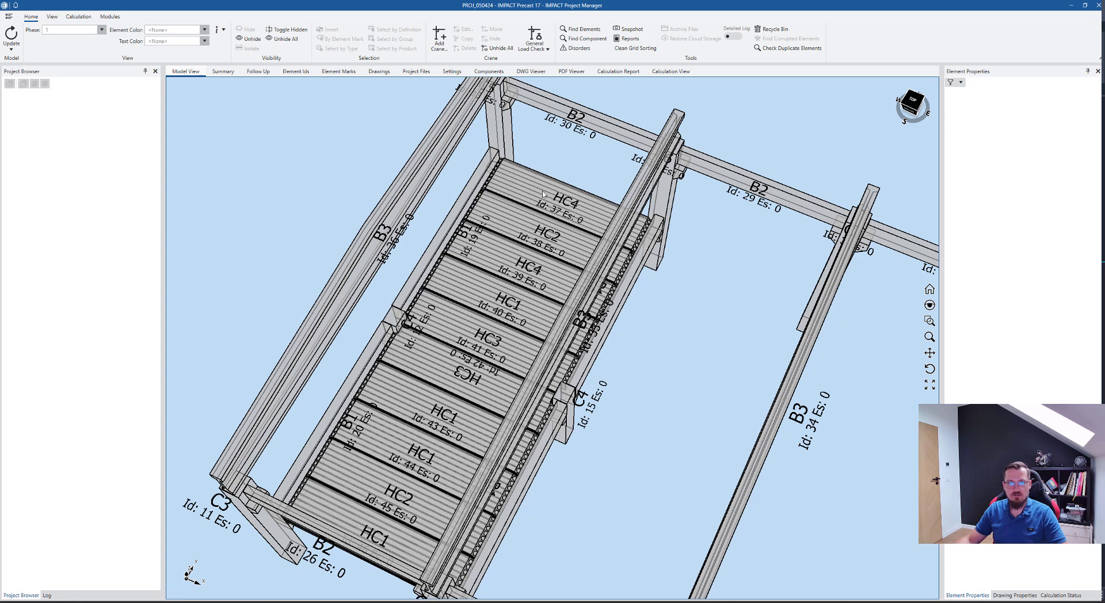
pyautogui.scroll(2, 558, 219)
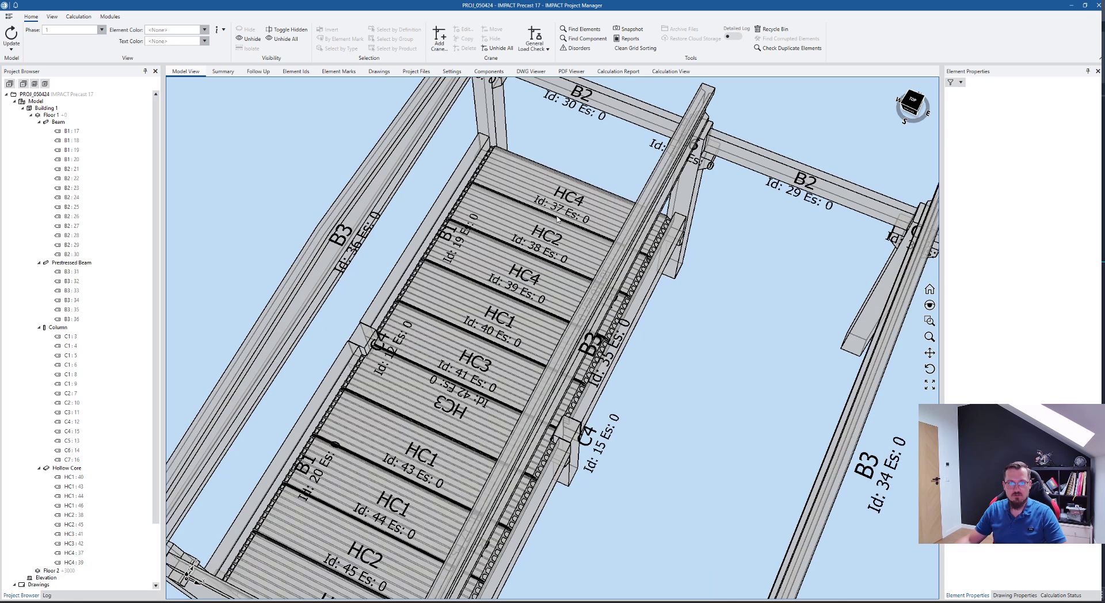
pyautogui.scroll(-3, 428, 305)
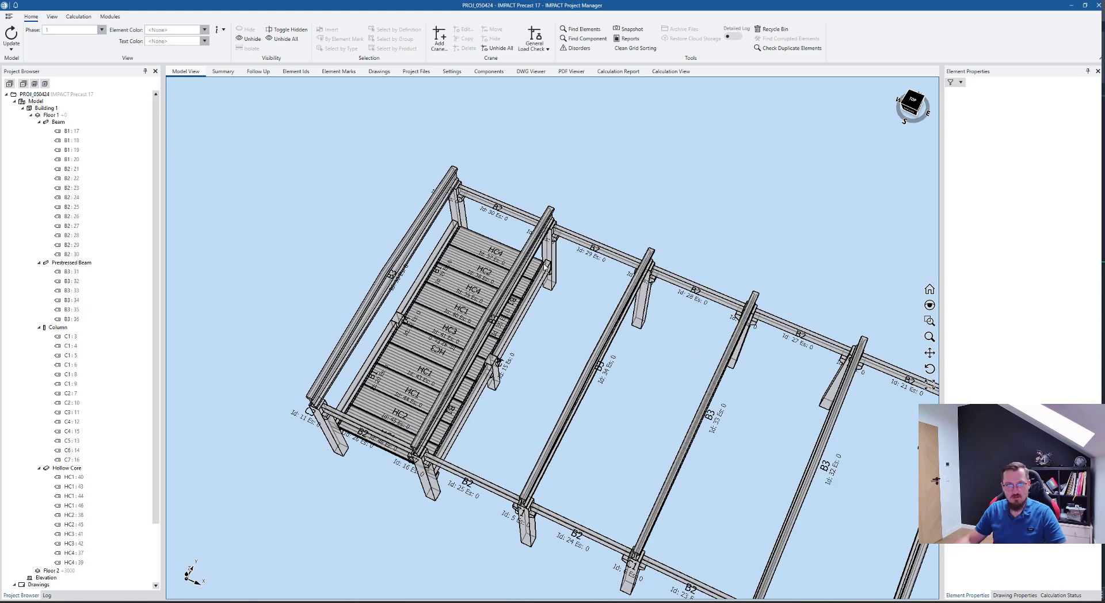
pyautogui.moveTo(601, 437); pyautogui.dragTo(682, 495, button='middle')
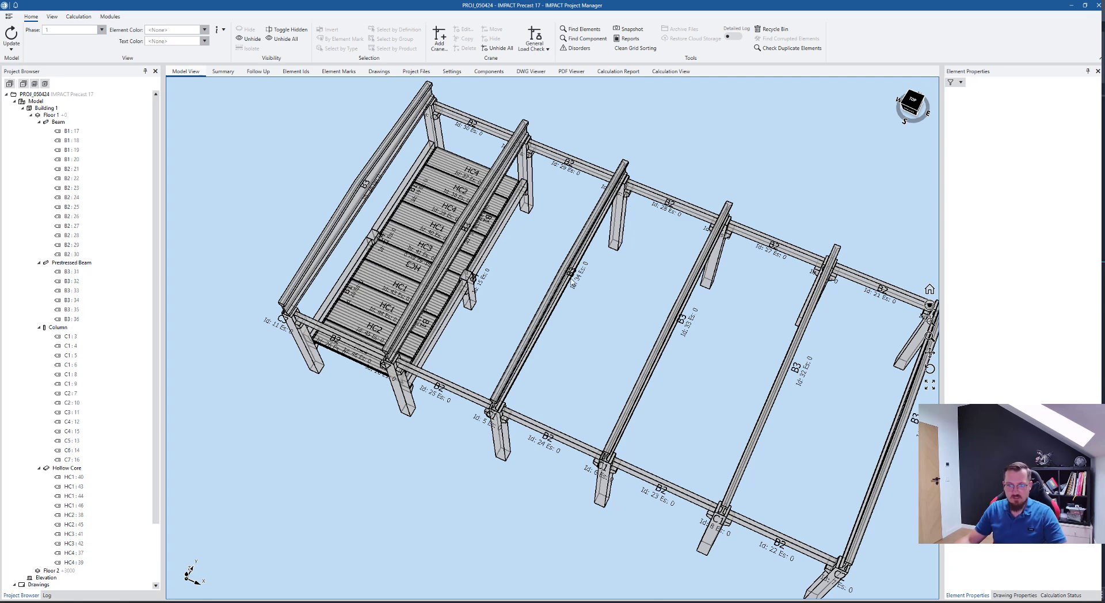
# - Switch to AutoCAD and open the element drawing of a C1 column from the floor plan model
pyautogui.moveTo(705, 599)
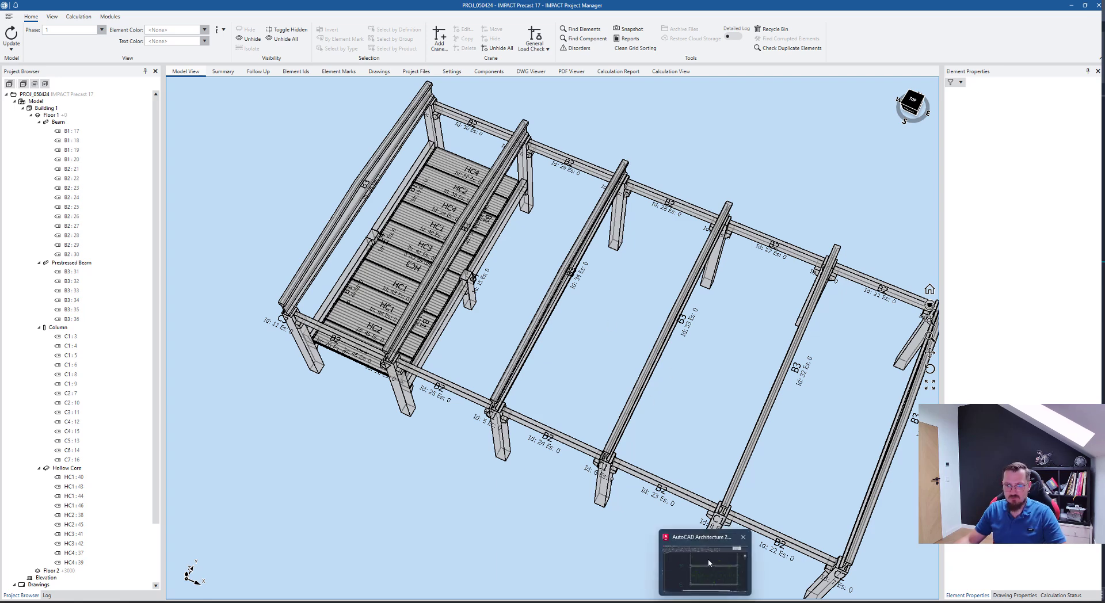
pyautogui.click(714, 561)
pyautogui.moveTo(576, 411); pyautogui.dragTo(530, 413, button='middle')
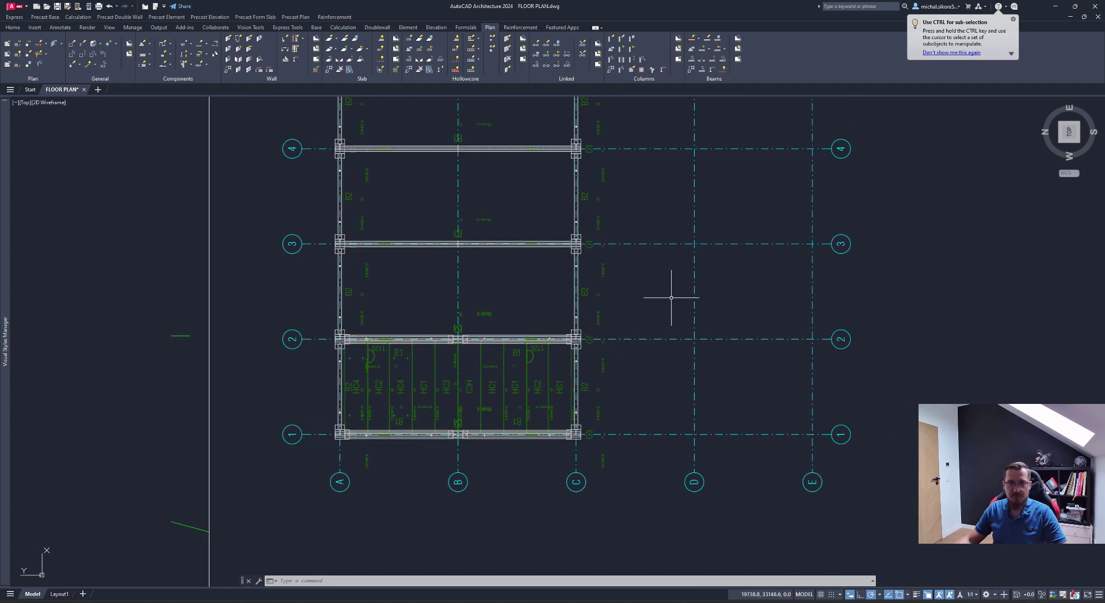
pyautogui.keyDown('shift'); pyautogui.moveTo(671, 298); pyautogui.dragTo(518, 225, button='middle'); pyautogui.keyUp('shift')
pyautogui.scroll(5, 527, 299)
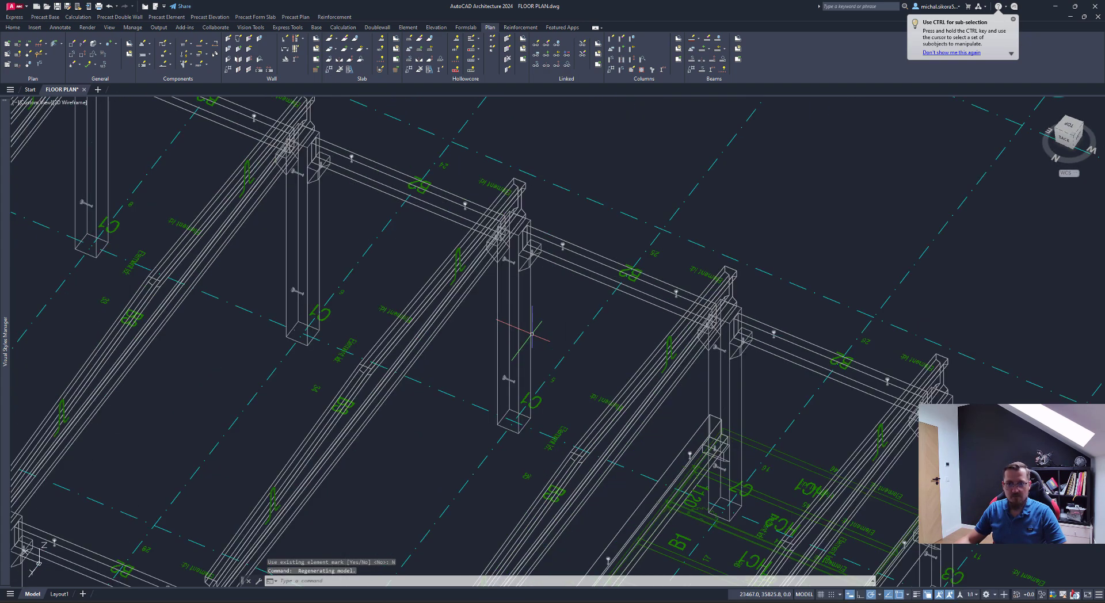
pyautogui.click(515, 286)
pyautogui.press('Escape')
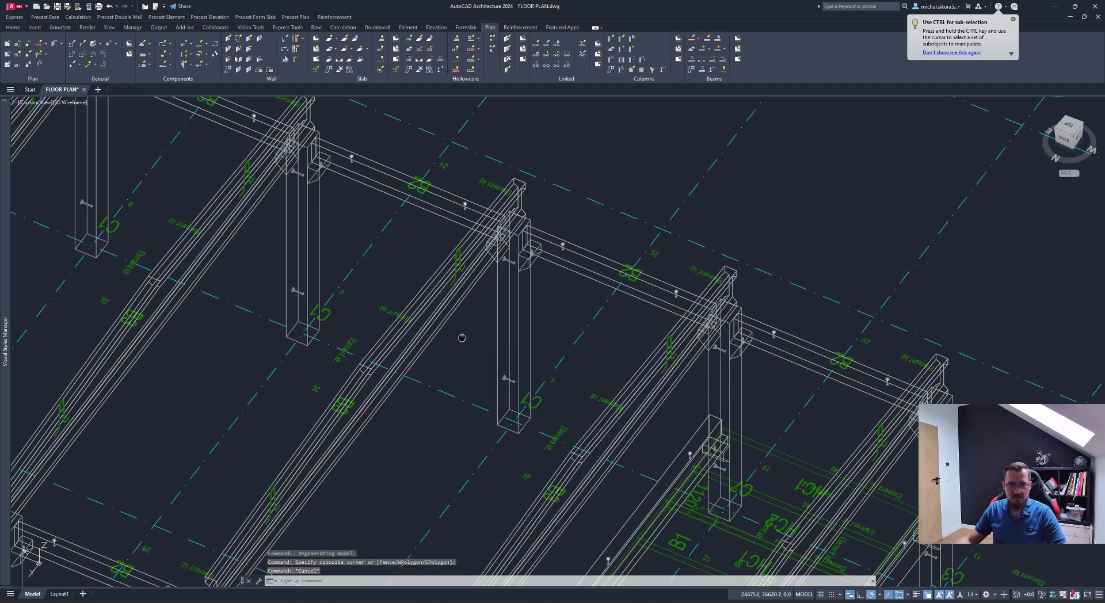
pyautogui.scroll(-5, 462, 338)
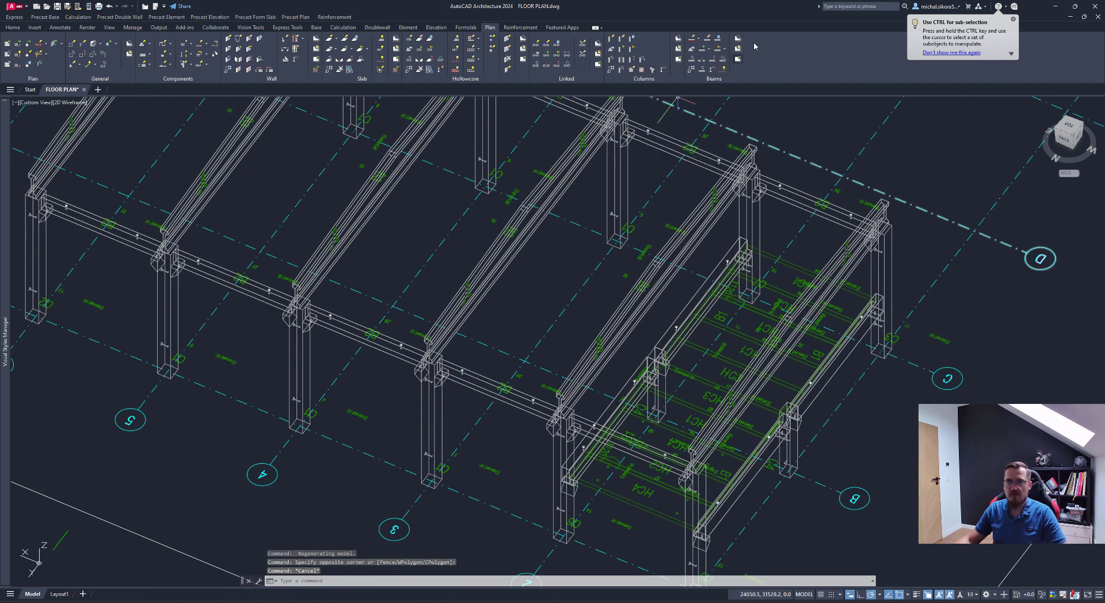
pyautogui.click(679, 49)
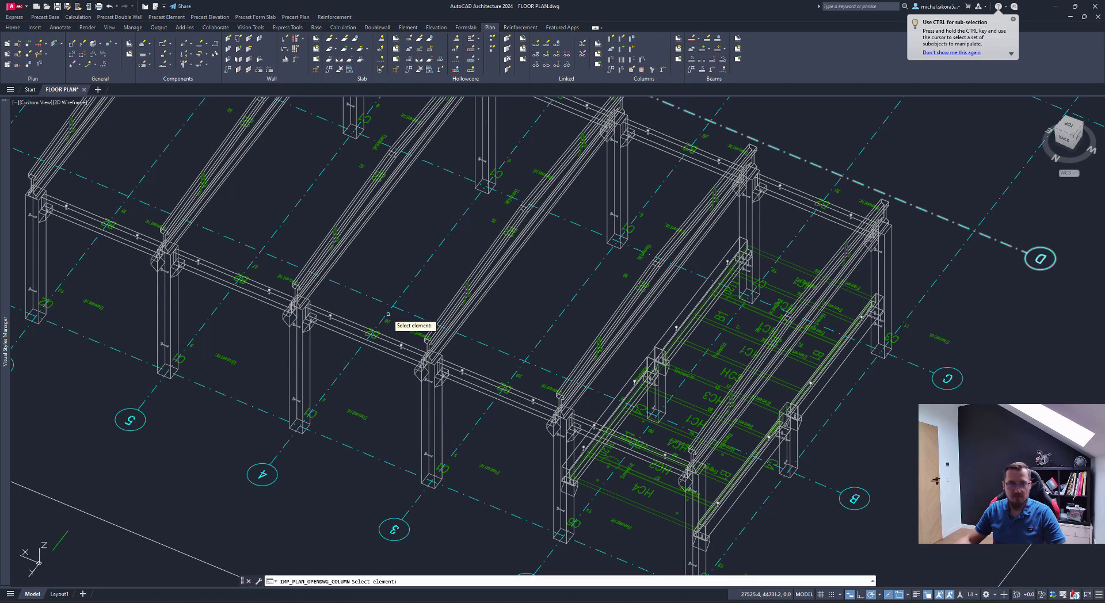
pyautogui.click(442, 421)
pyautogui.press('Return')
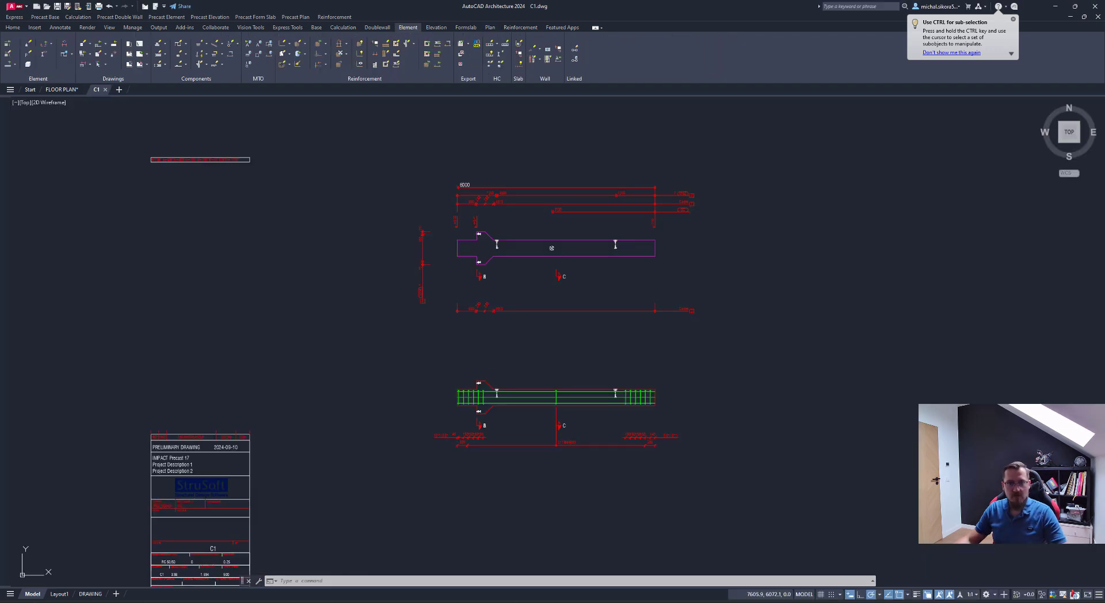
# - Examine the C1 column drawing in model space and on its DRAWING layout, including views, sections, dimensions and reinforcement
pyautogui.moveTo(531, 326); pyautogui.dragTo(518, 364, button='middle')
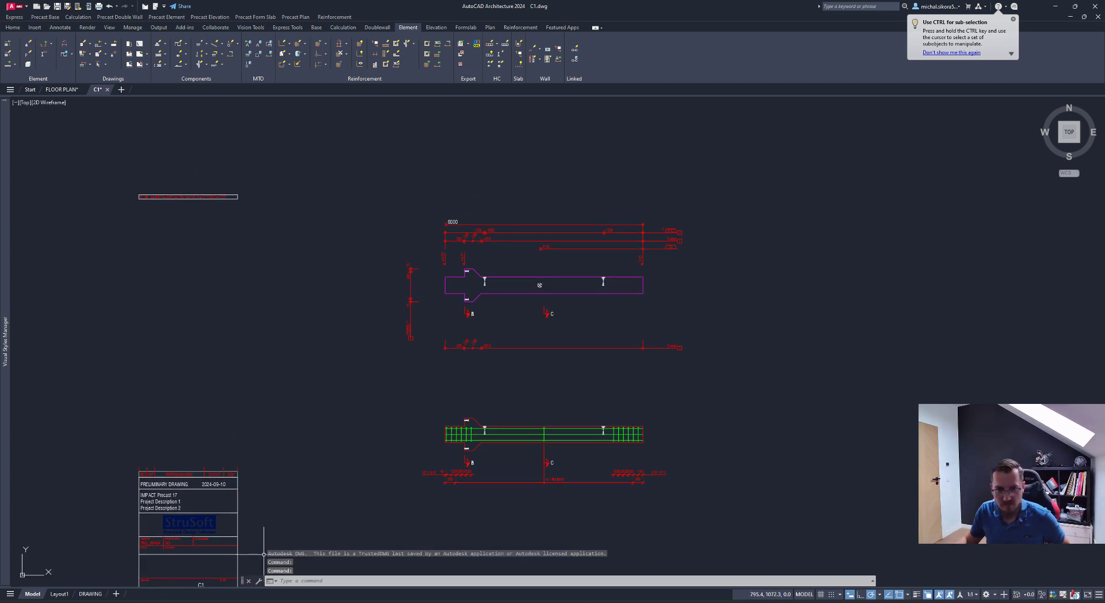
pyautogui.scroll(-2, 487, 343)
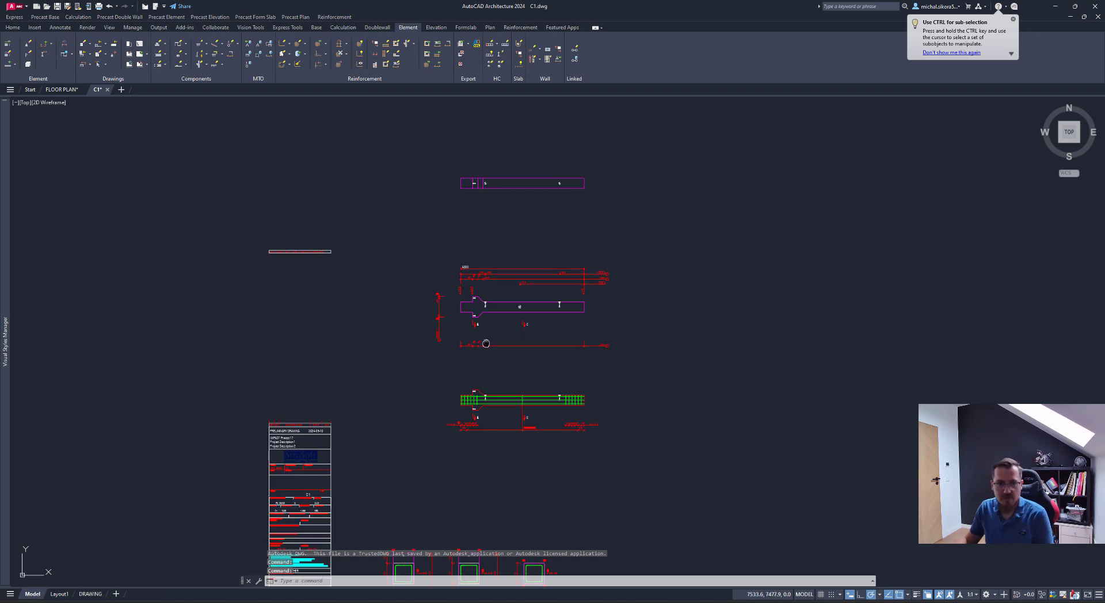
pyautogui.click(91, 594)
pyautogui.scroll(-3, 455, 342)
pyautogui.moveTo(526, 307); pyautogui.dragTo(492, 376, button='middle')
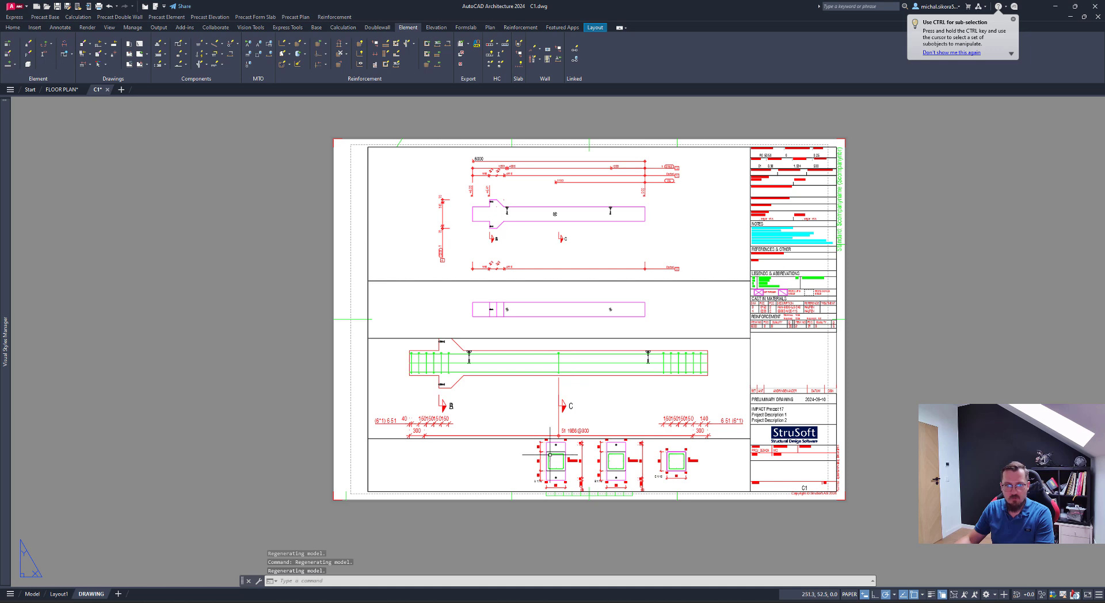
pyautogui.scroll(2, 579, 458)
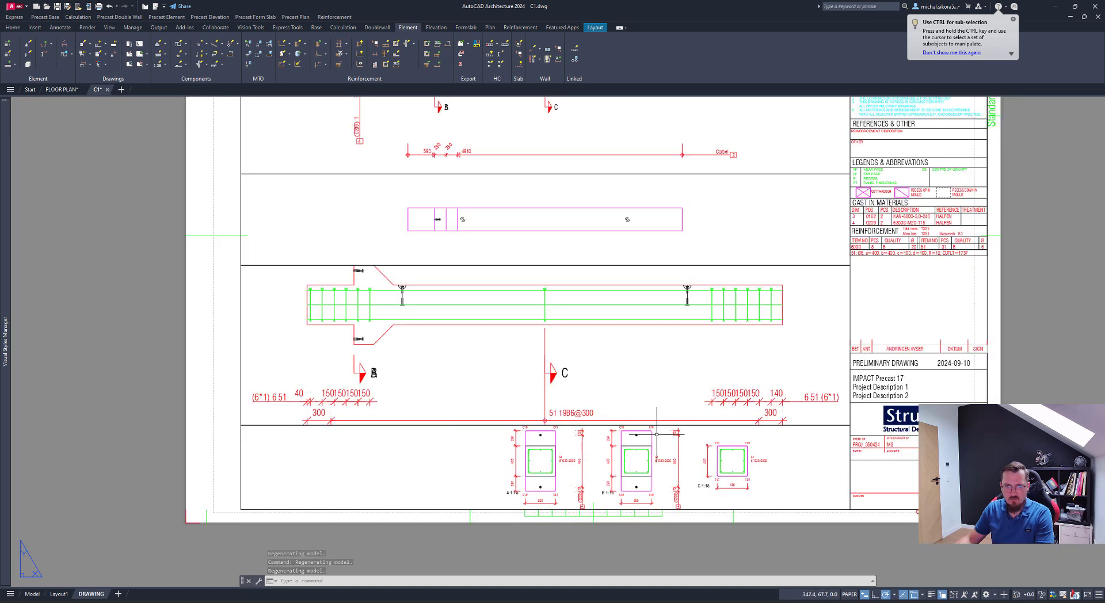
pyautogui.moveTo(584, 296); pyautogui.dragTo(579, 345, button='middle')
pyautogui.scroll(3, 368, 419)
pyautogui.scroll(-6, 382, 428)
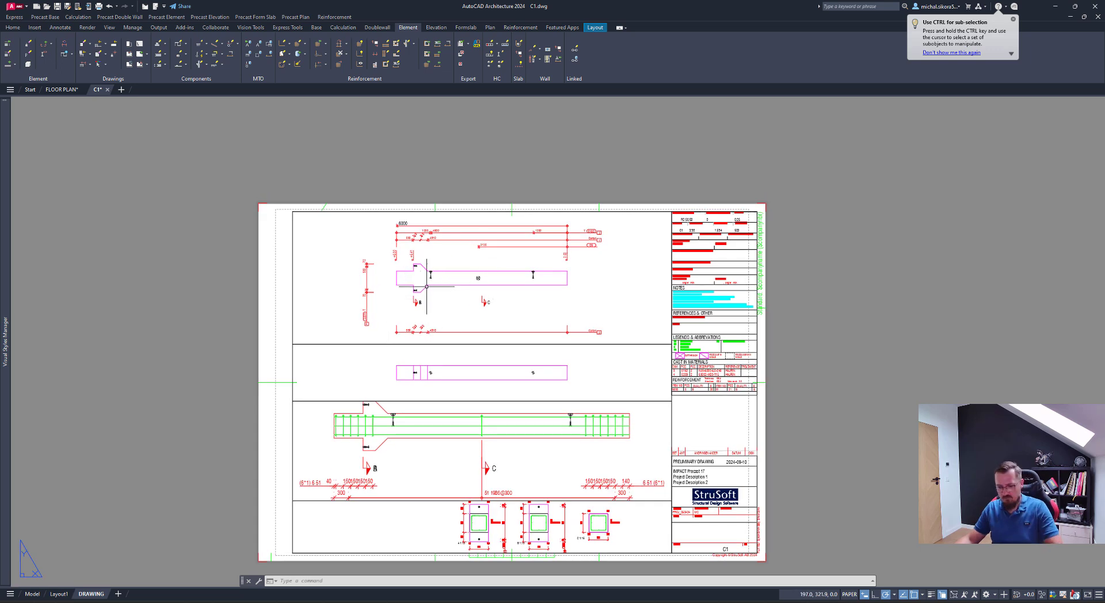
pyautogui.scroll(6, 424, 299)
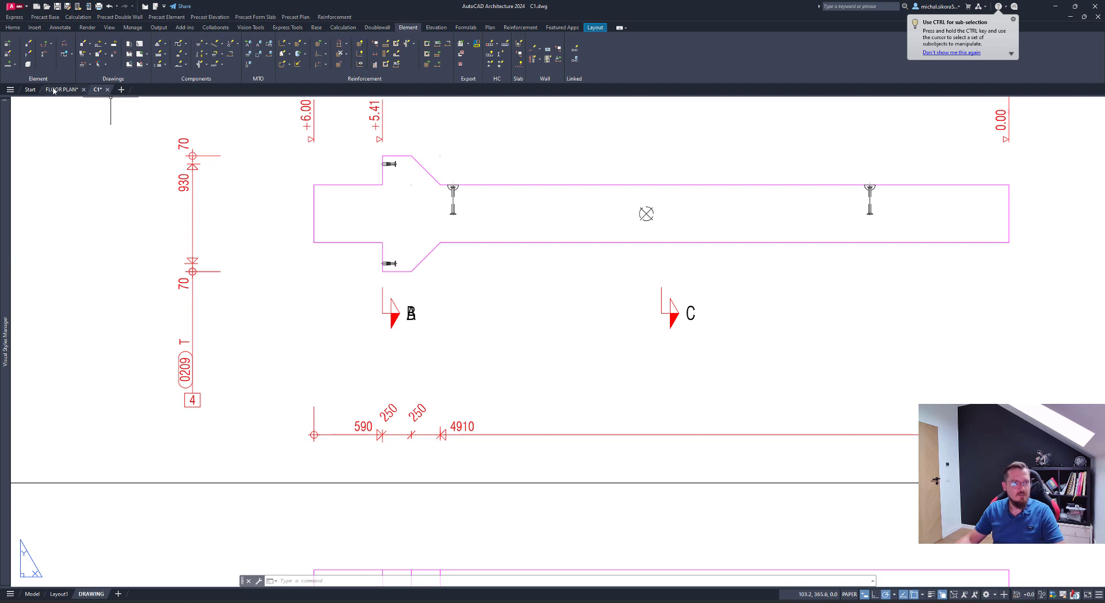
pyautogui.scroll(-2, 382, 352)
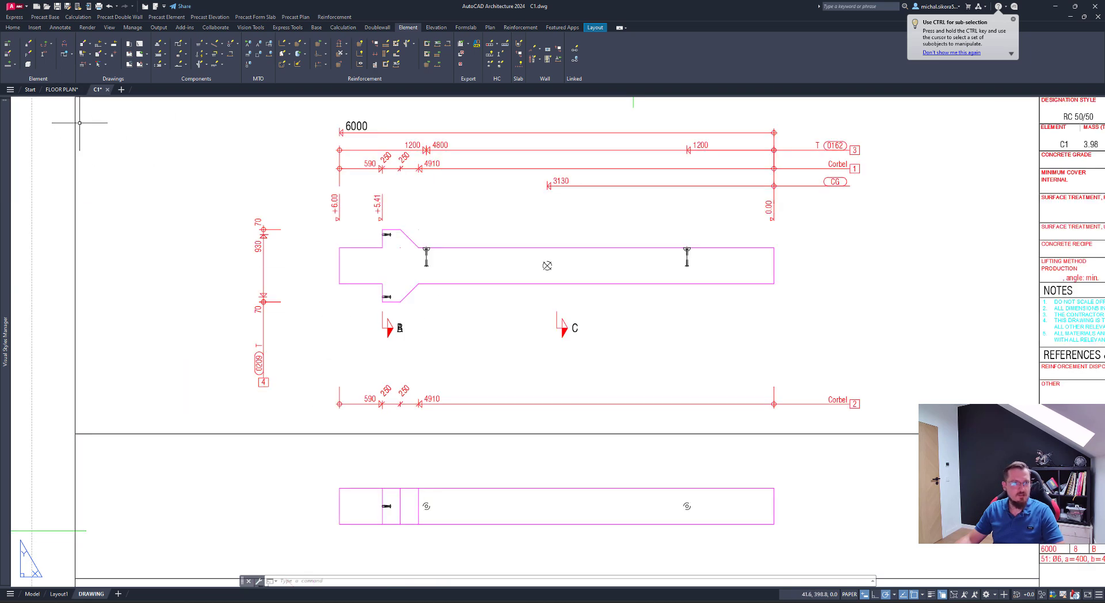
# - Return to the FLOOR PLAN drawing and open the element drawing of the C2 corner column
pyautogui.click(65, 90)
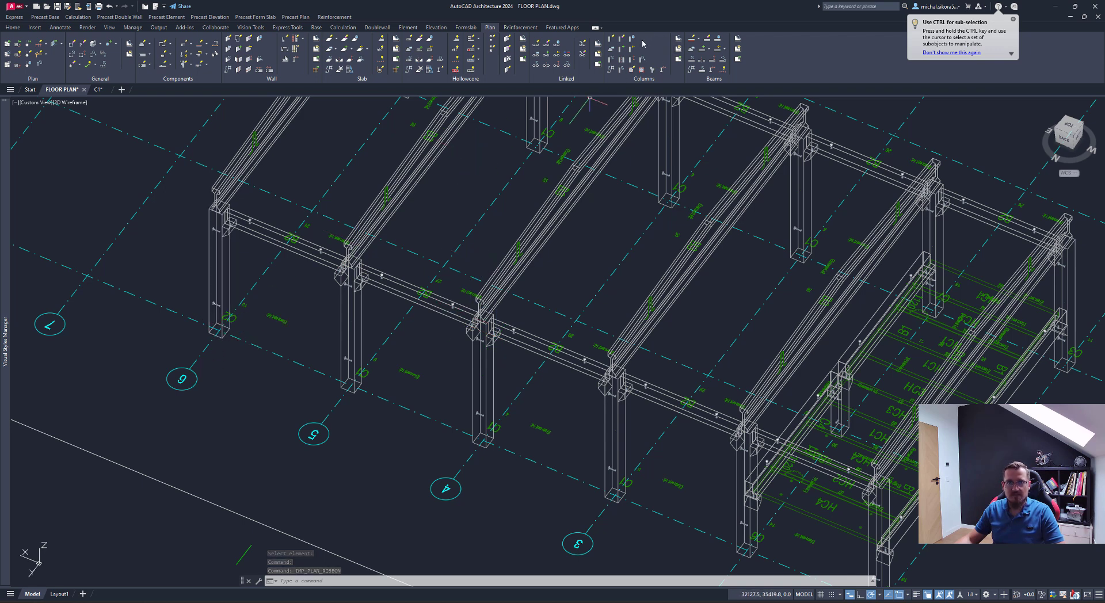
pyautogui.click(663, 57)
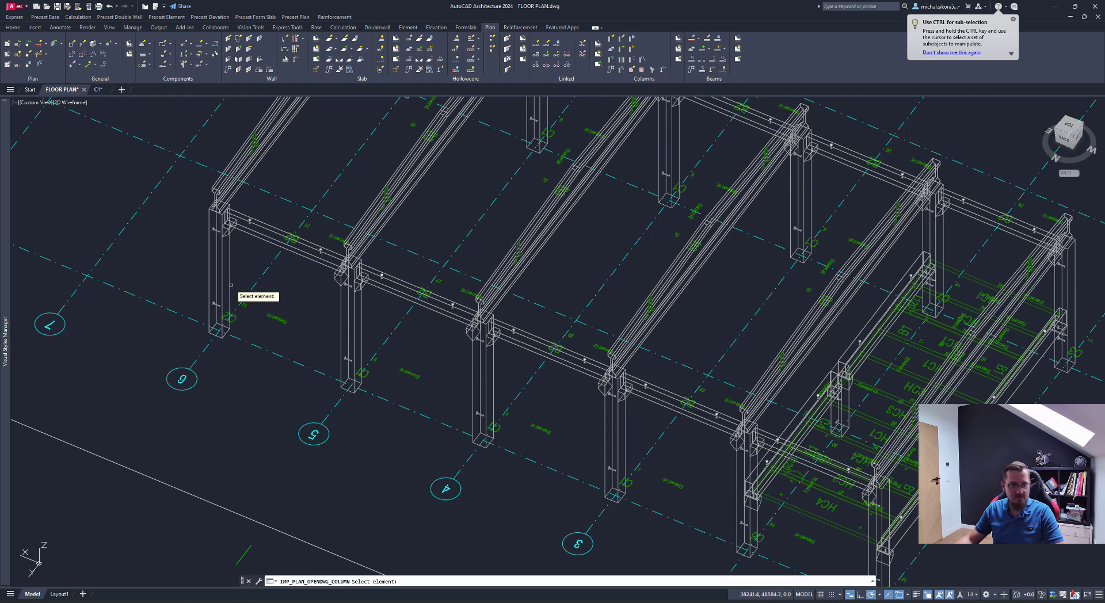
pyautogui.click(231, 284)
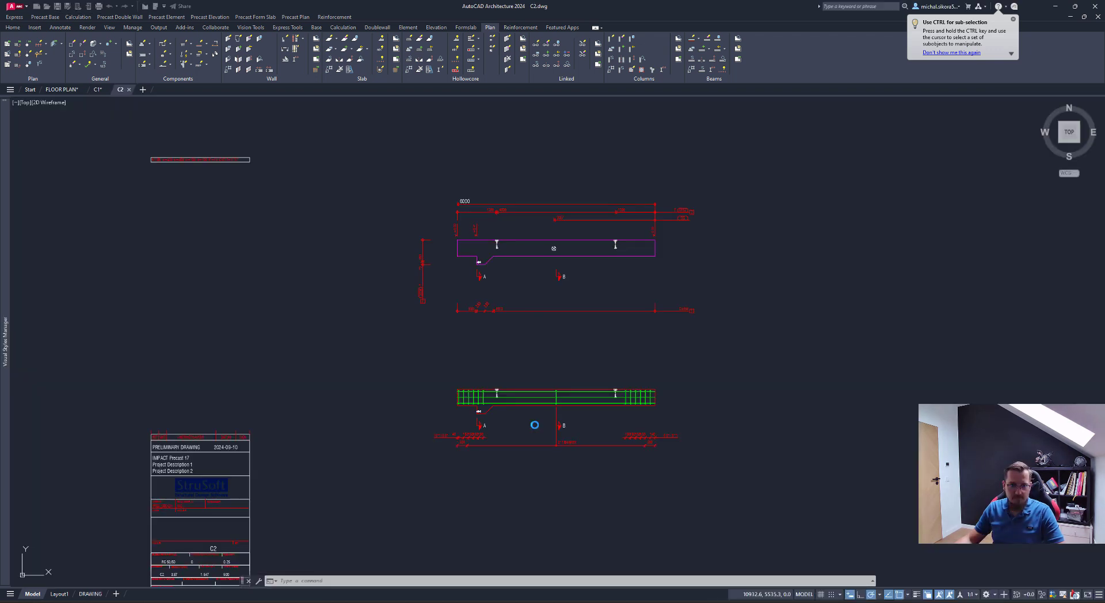
# - Examine the C2 column's DRAWING layout, including the corbel, cross-sections, dimensions, title block and reinforcement
pyautogui.click(91, 594)
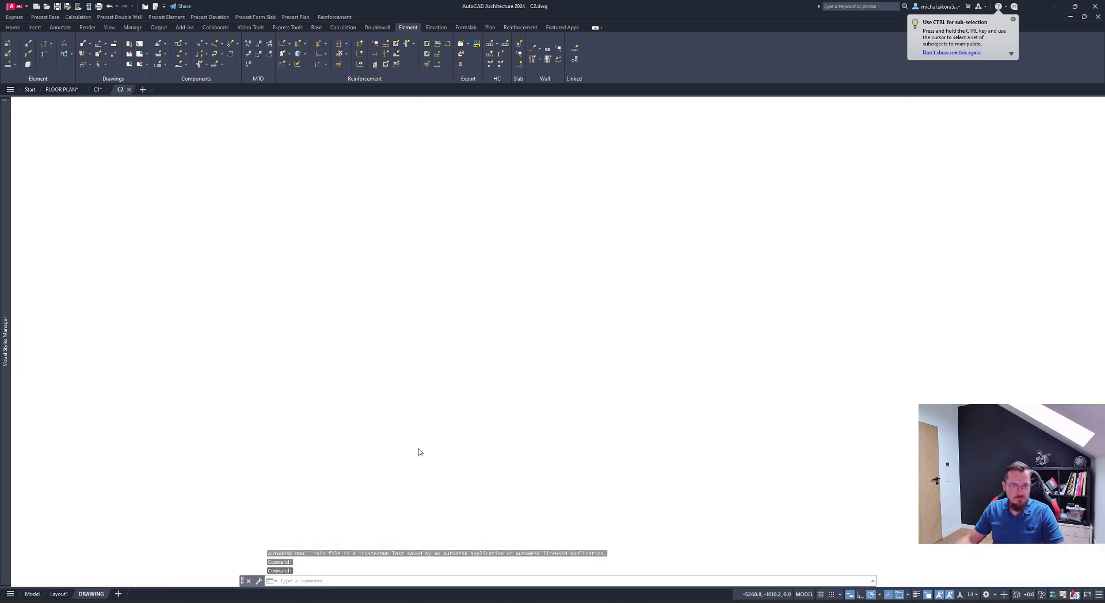
pyautogui.moveTo(665, 313); pyautogui.dragTo(621, 363, button='middle')
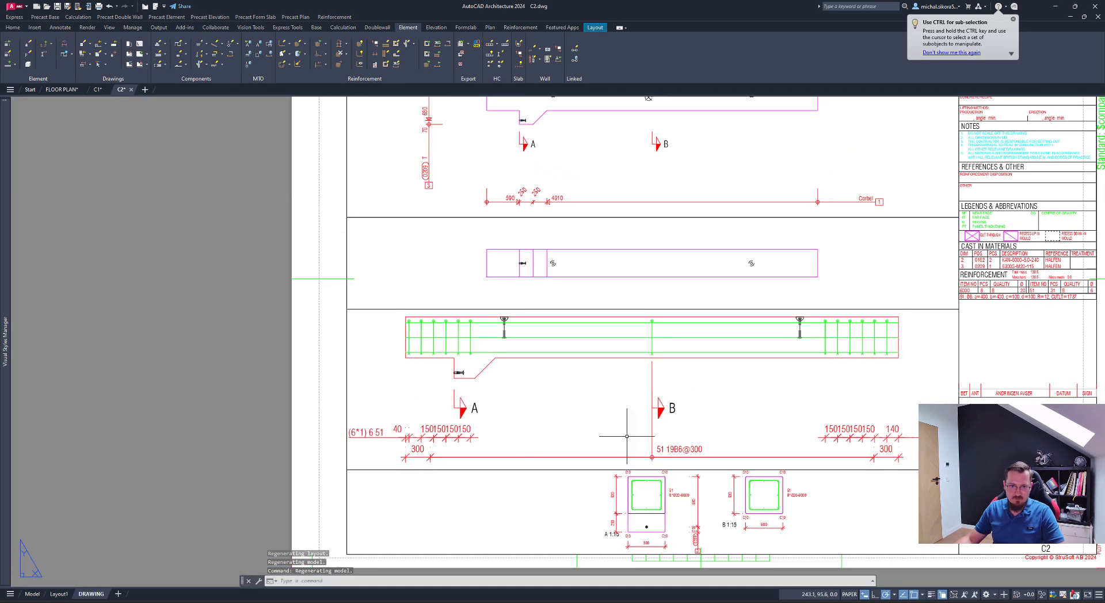
pyautogui.moveTo(376, 350); pyautogui.dragTo(376, 383, button='middle')
pyautogui.moveTo(672, 375); pyautogui.dragTo(638, 406, button='middle')
pyautogui.moveTo(519, 366); pyautogui.dragTo(507, 330, button='middle')
pyautogui.moveTo(484, 280); pyautogui.dragTo(469, 335, button='middle')
pyautogui.moveTo(507, 201); pyautogui.dragTo(463, 273, button='middle')
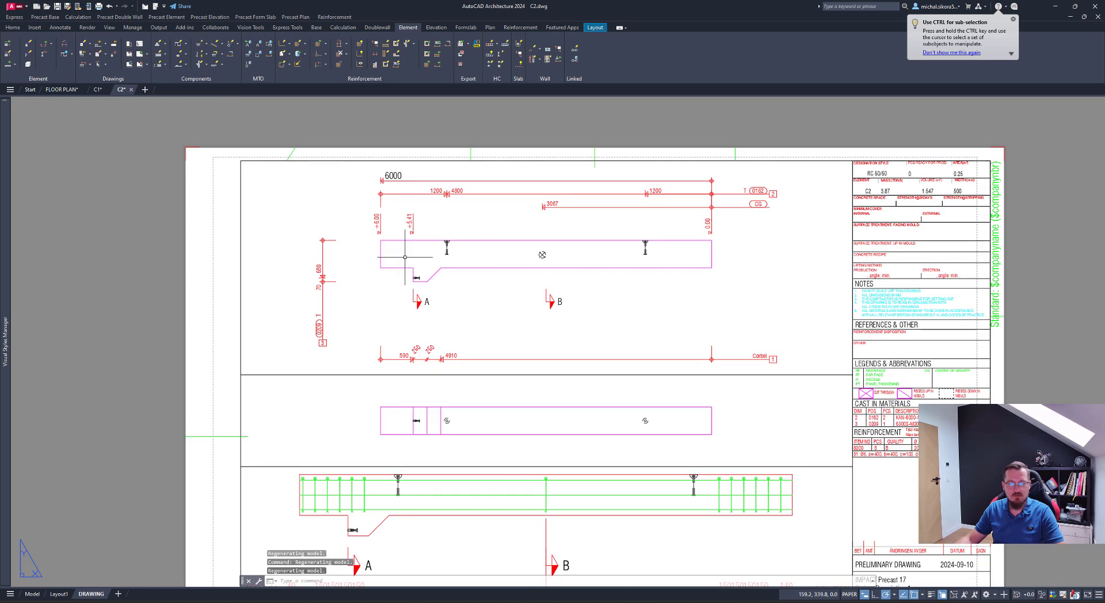
pyautogui.moveTo(627, 242); pyautogui.dragTo(609, 244, button='middle')
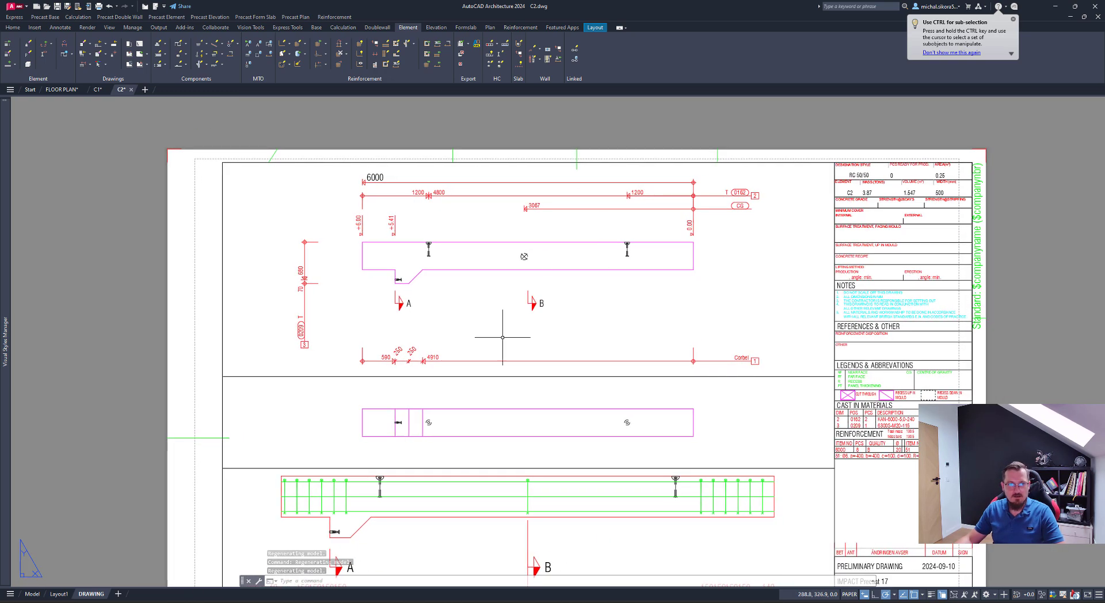
pyautogui.moveTo(482, 389); pyautogui.dragTo(420, 297, button='middle')
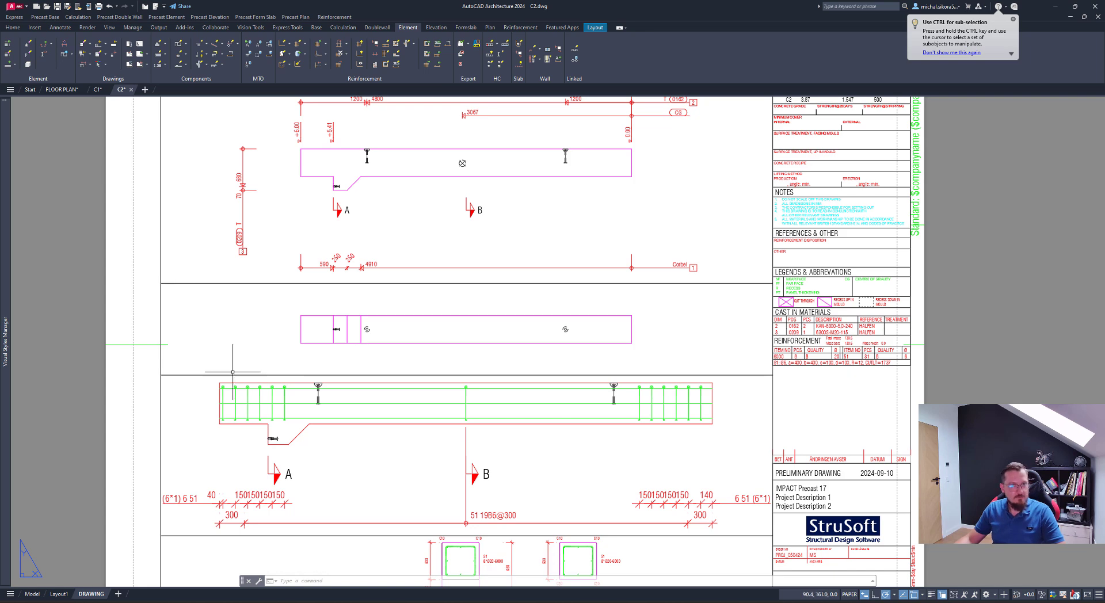
pyautogui.scroll(-2, 565, 390)
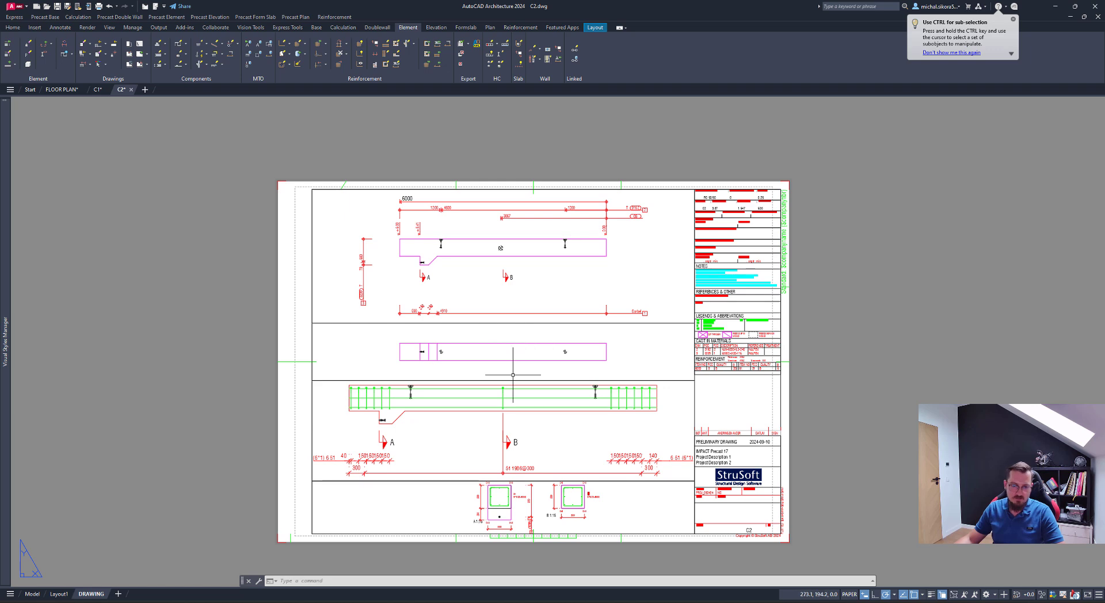
pyautogui.scroll(2, 509, 527)
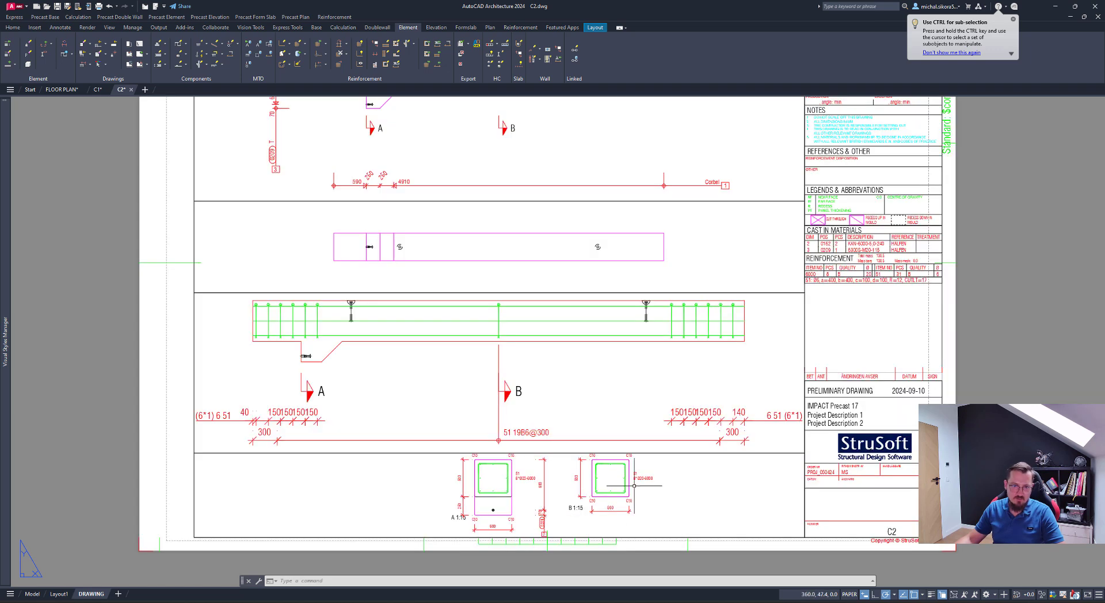
# - Return to the C2 drawing's model space and start corbel reinforcement on the column's corbel
pyautogui.click(59, 594)
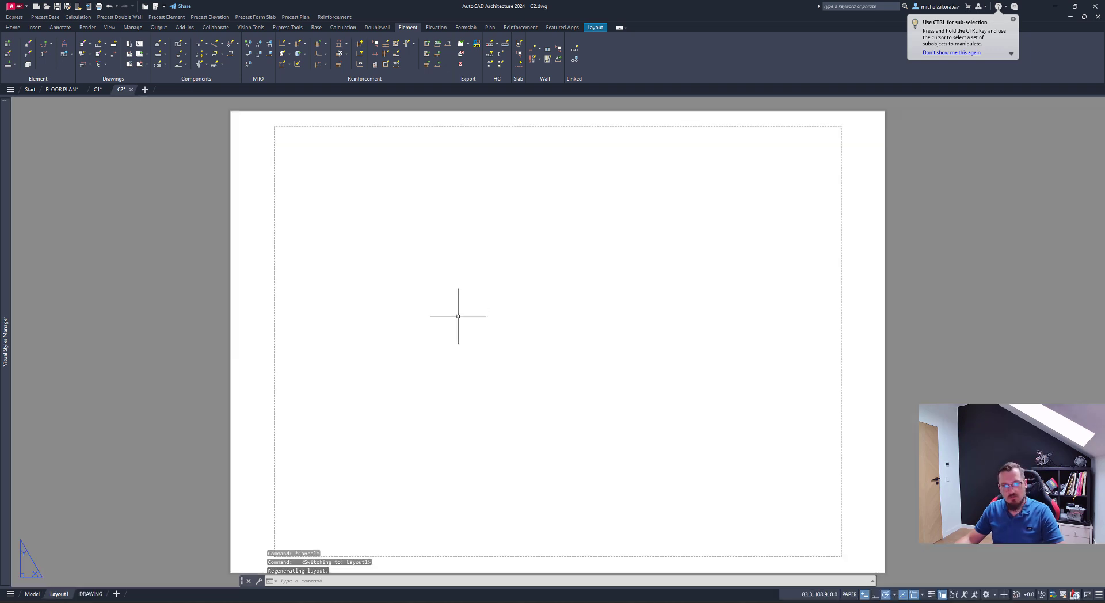
pyautogui.click(33, 594)
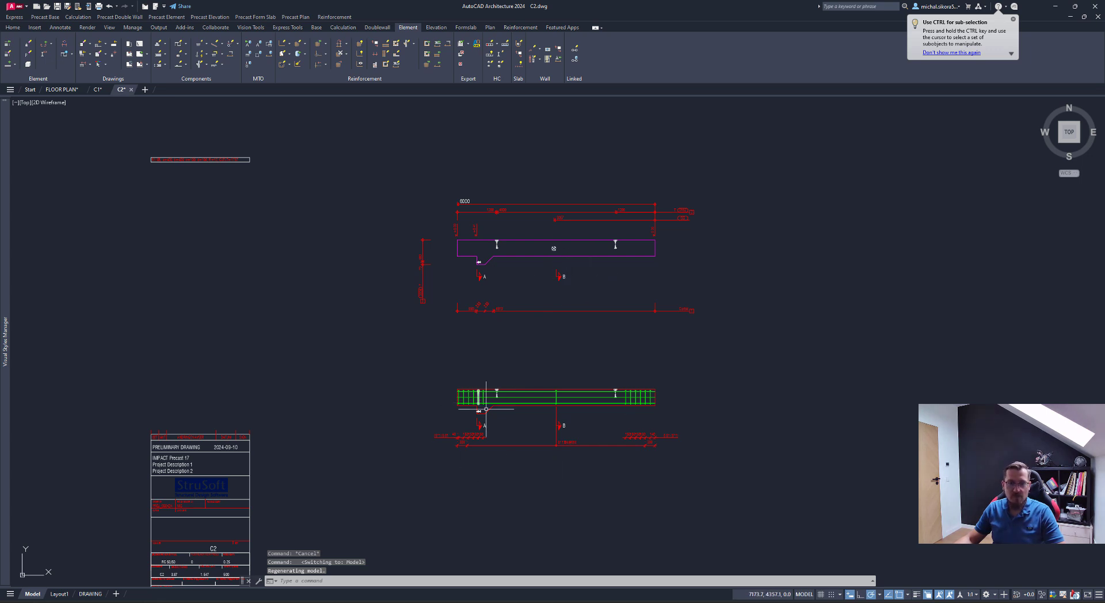
pyautogui.scroll(4, 486, 410)
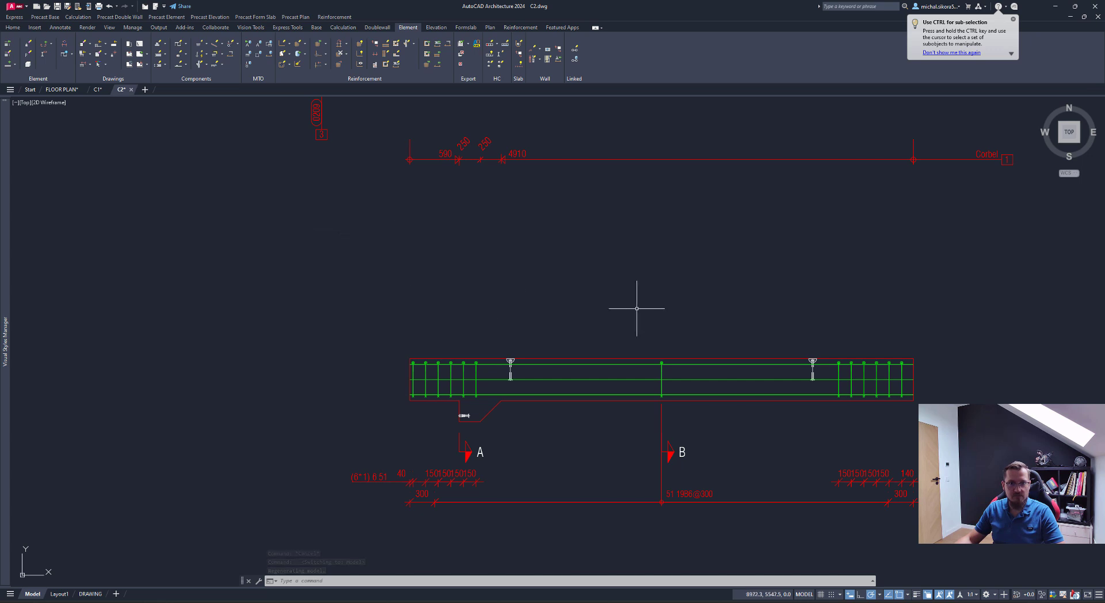
pyautogui.scroll(2, 485, 412)
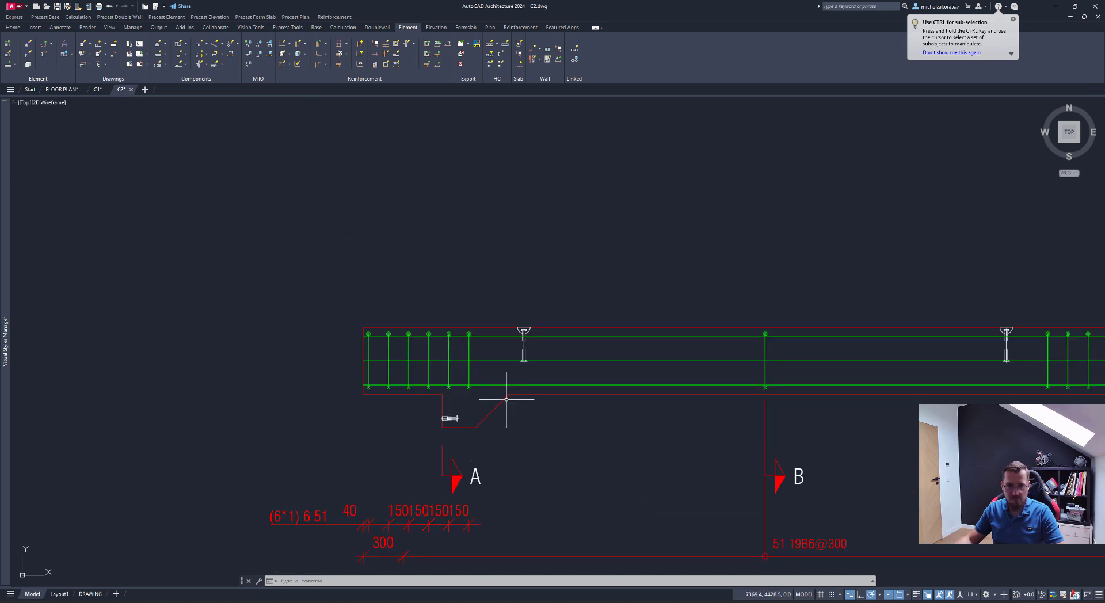
pyautogui.click(407, 45)
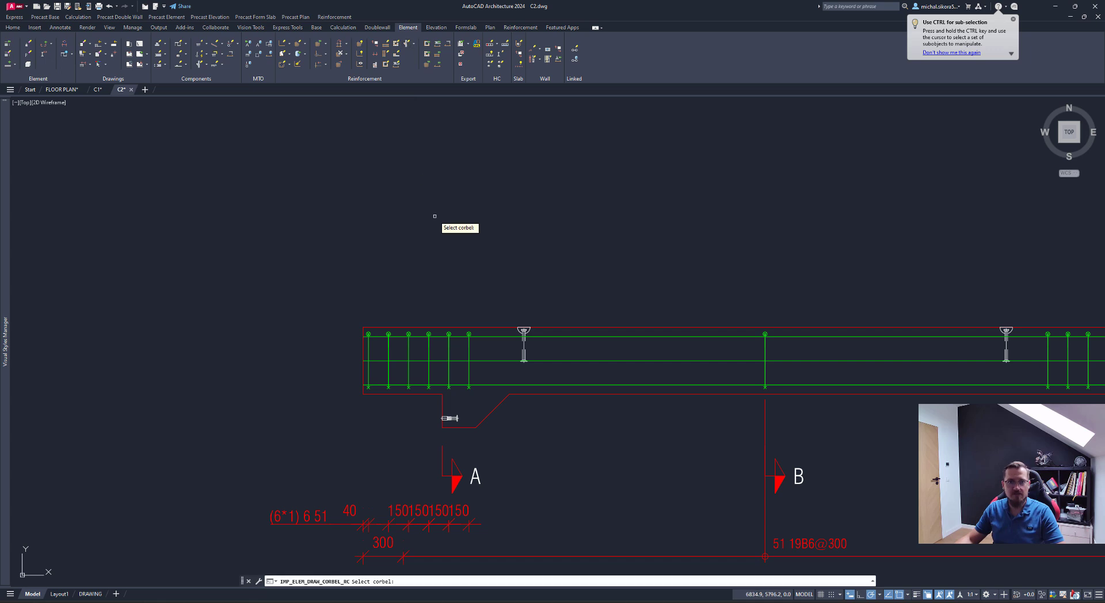
pyautogui.click(488, 415)
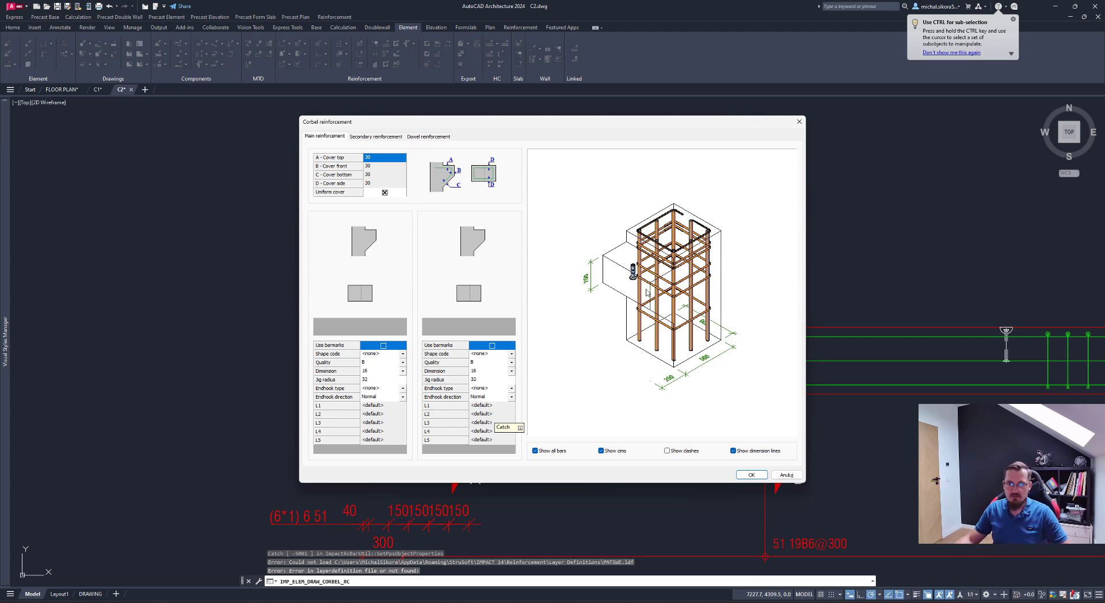
# - Set the first main reinforcement group of the corbel to shape code Z and inspect the bars in the preview
pyautogui.moveTo(585, 129); pyautogui.dragTo(538, 132)
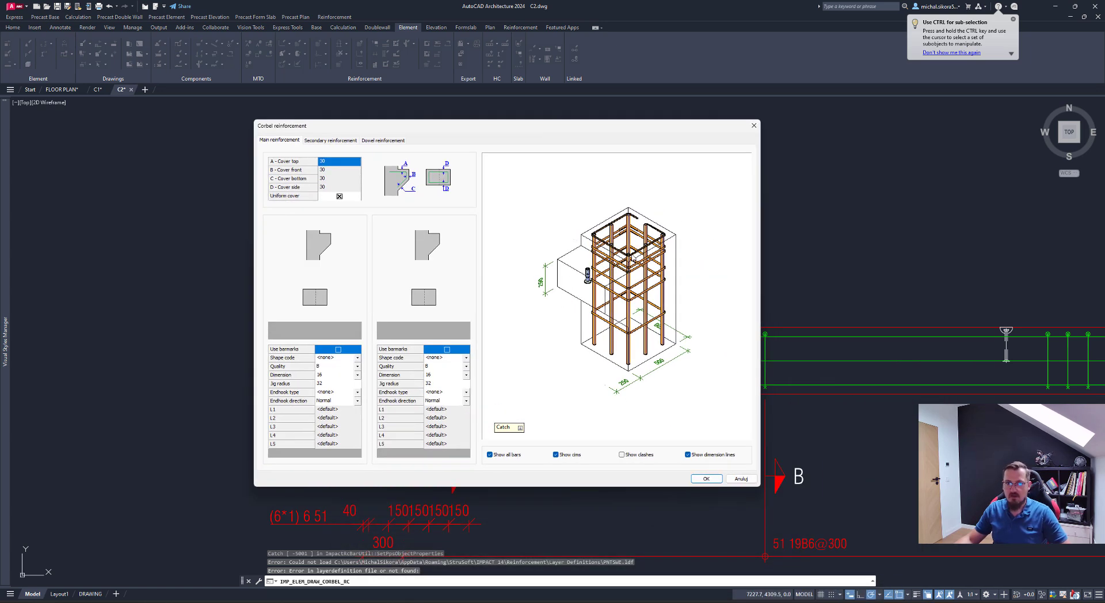
pyautogui.moveTo(561, 125); pyautogui.dragTo(622, 148)
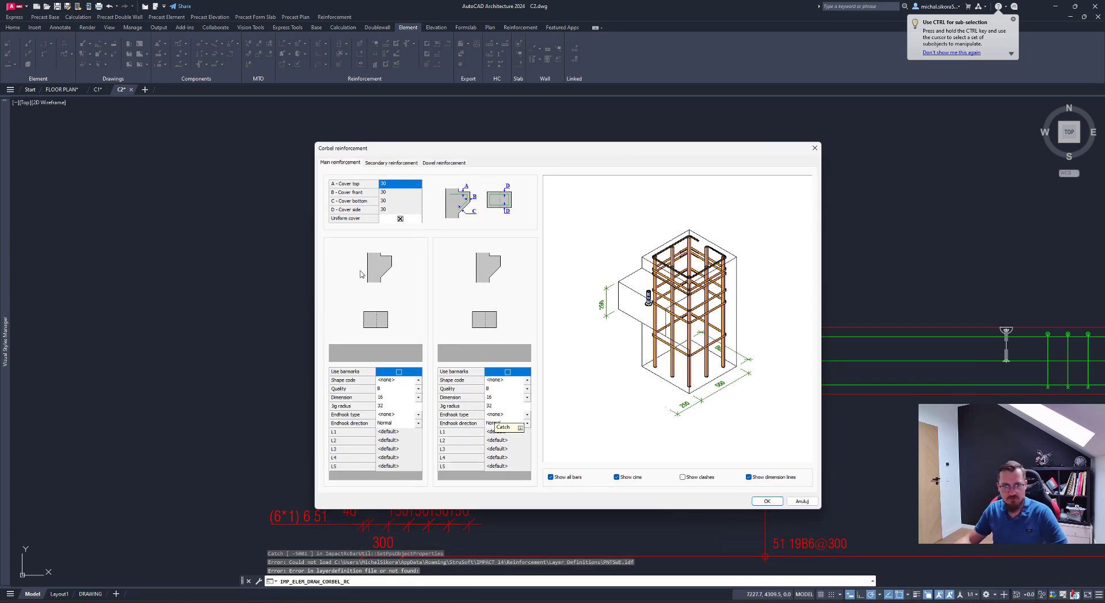
pyautogui.click(419, 380)
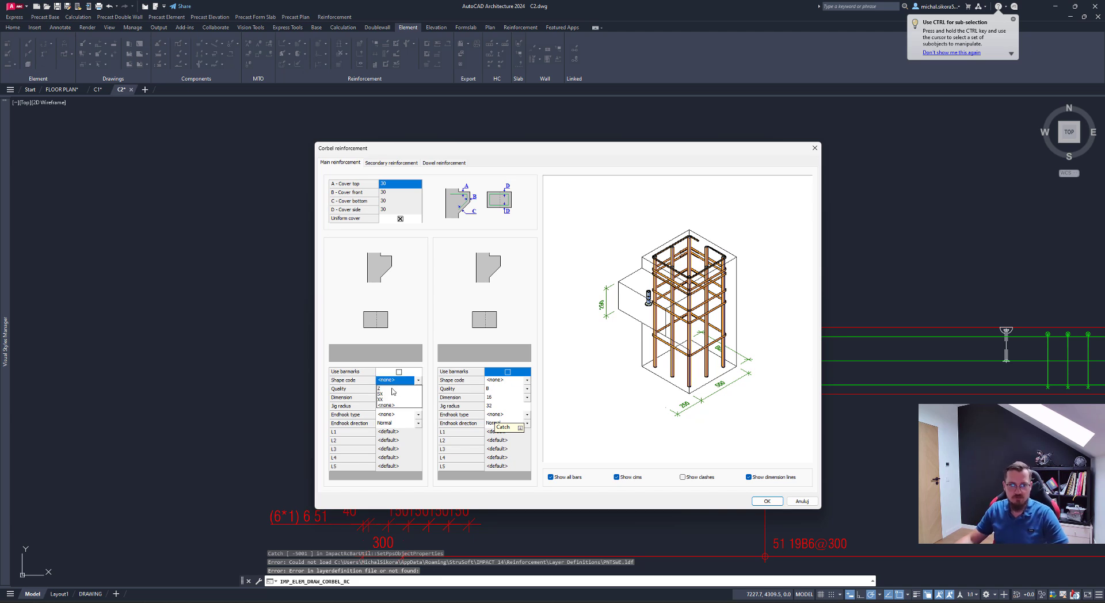
pyautogui.click(392, 389)
pyautogui.scroll(4, 698, 307)
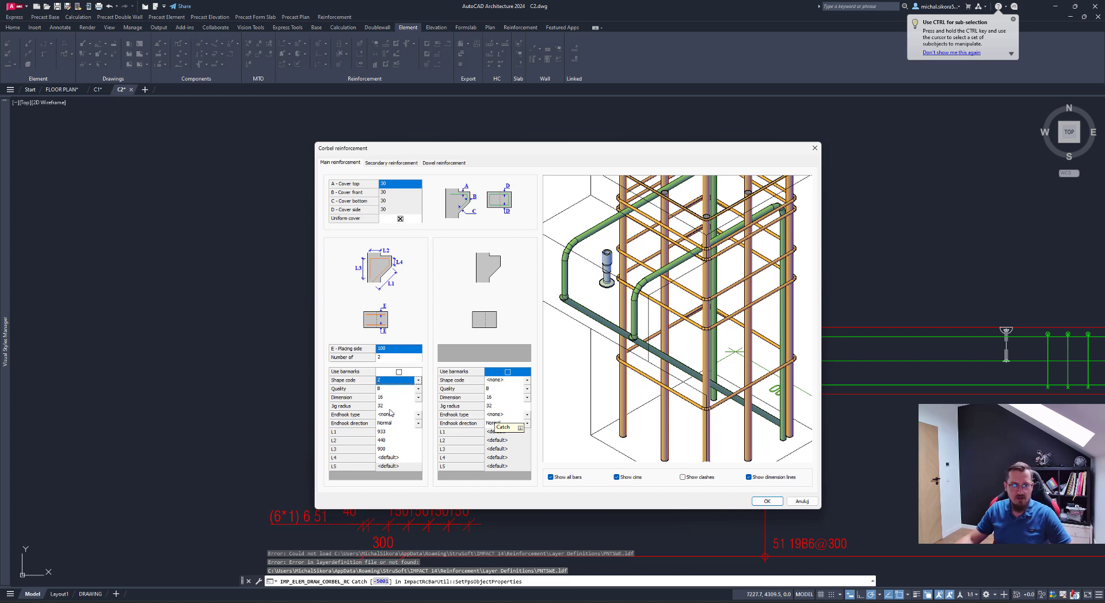
# - Try dimension 12 for the first main reinforcement group and return it to dimension 16
pyautogui.click(418, 398)
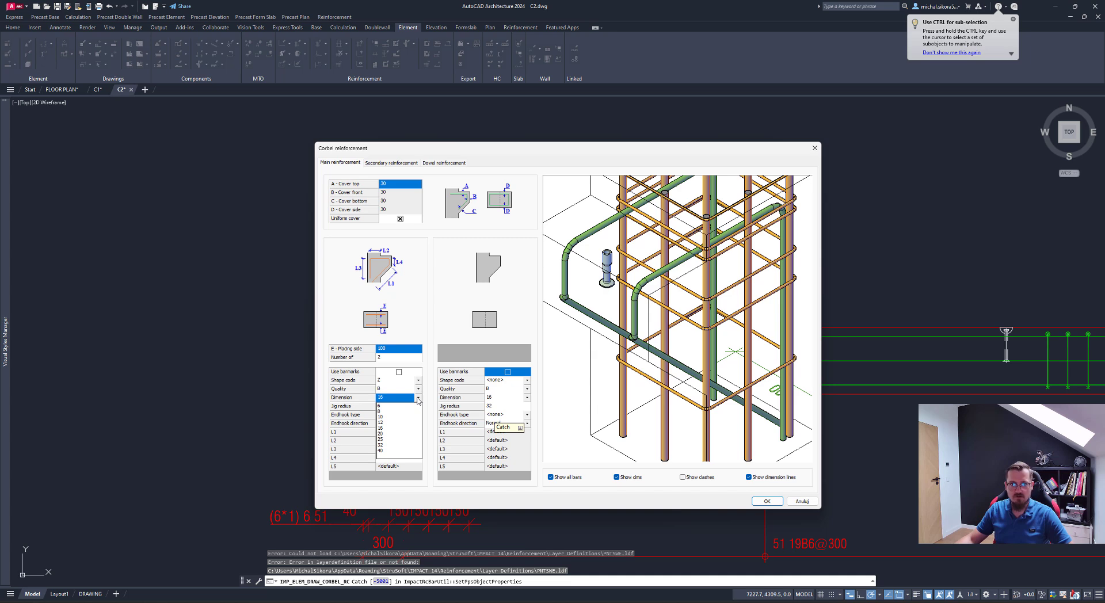
pyautogui.click(385, 422)
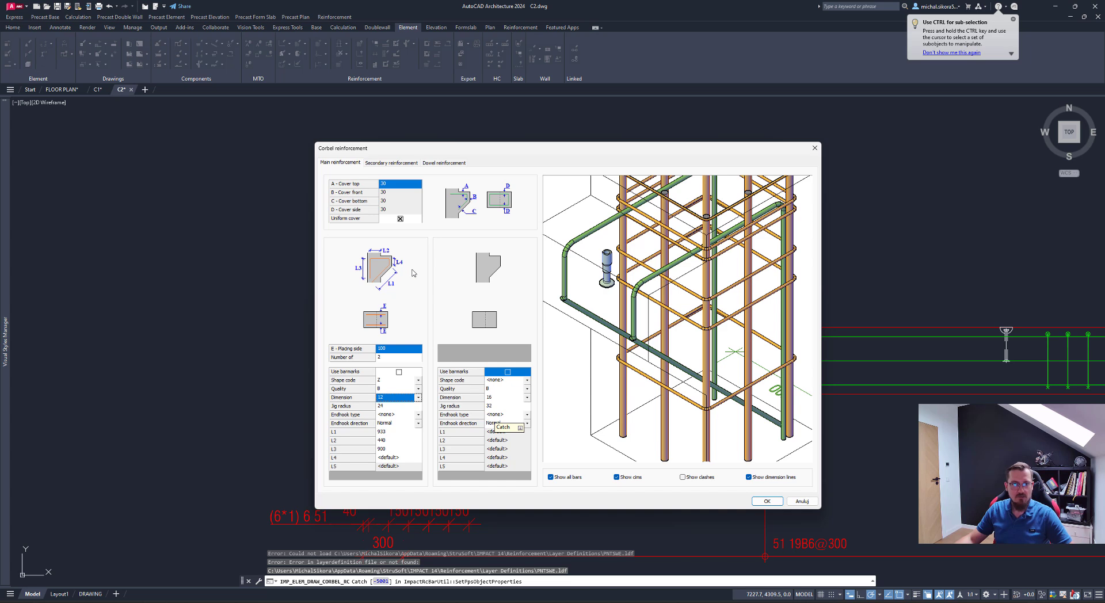
pyautogui.click(418, 398)
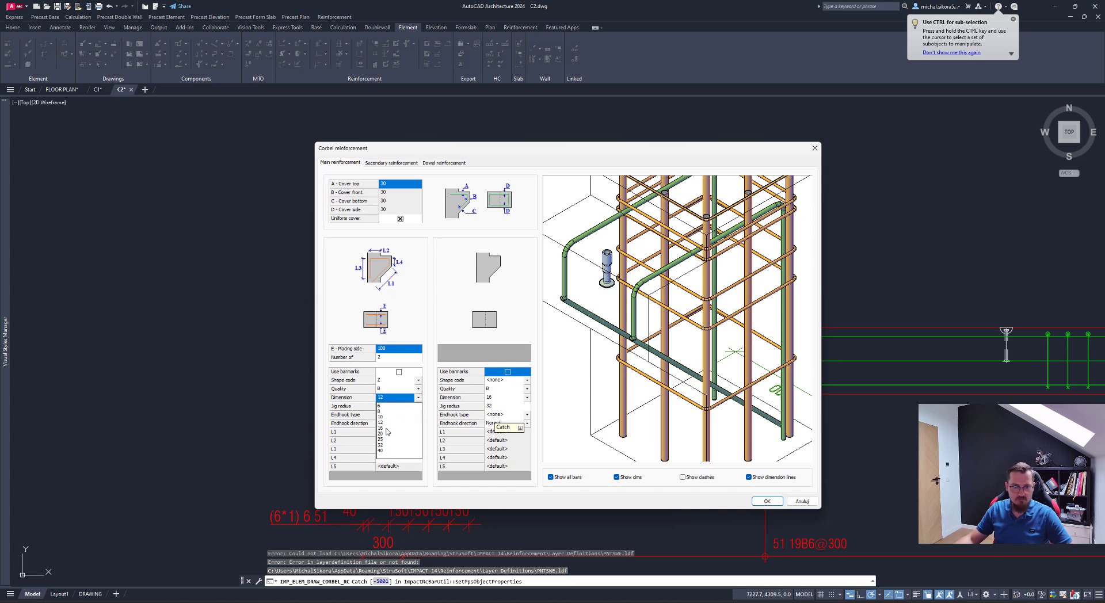
pyautogui.click(389, 431)
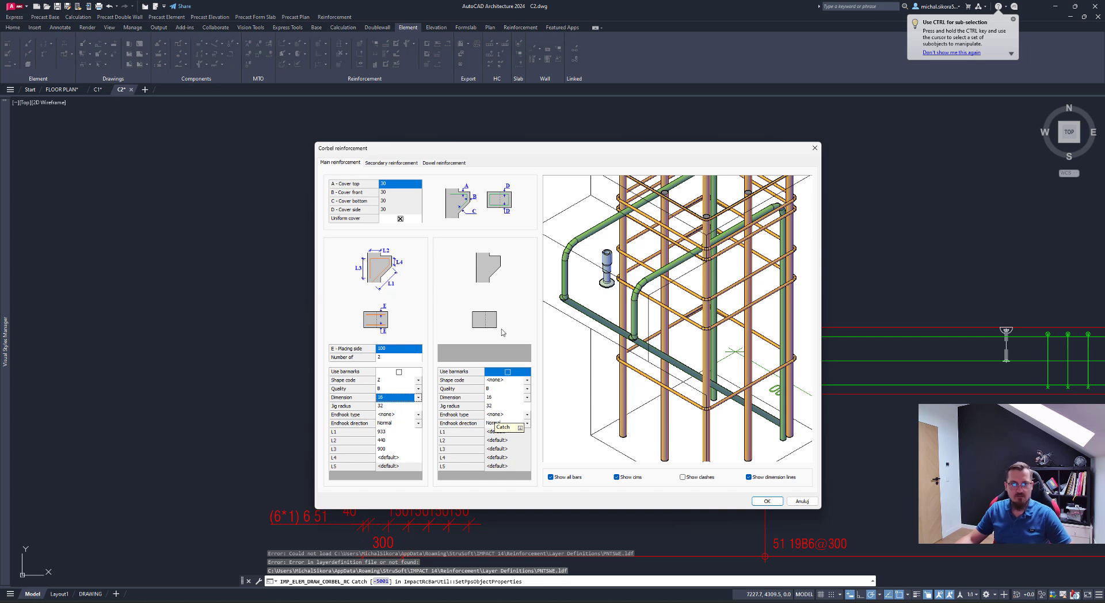
# - Try shape codes 00 (Horizontal), SX and XX for the second main reinforcement group, and reset it to <none>
pyautogui.click(526, 381)
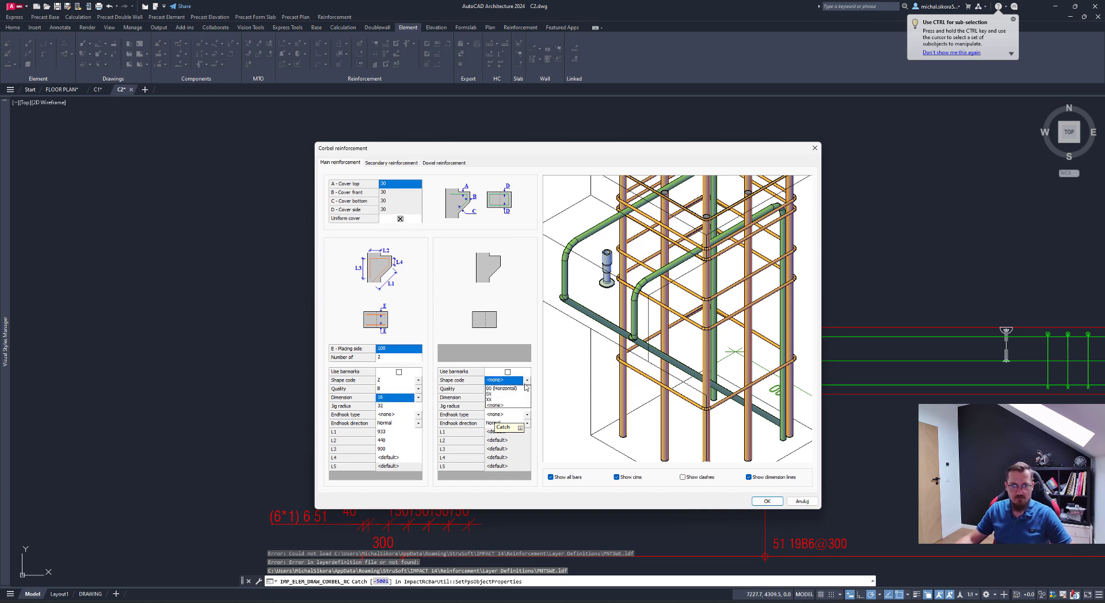
pyautogui.click(515, 392)
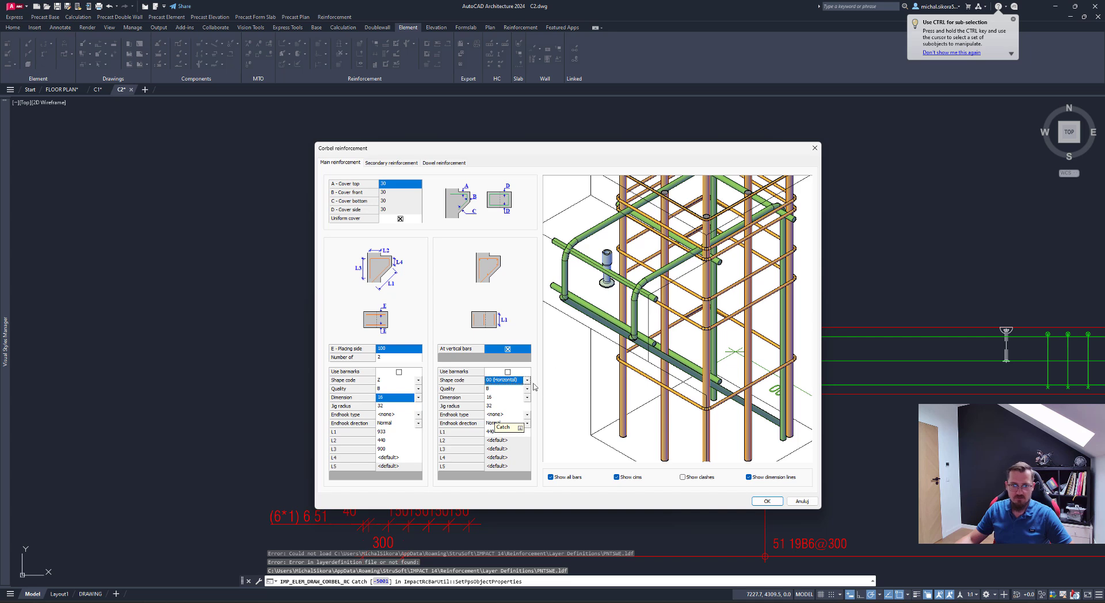
pyautogui.click(528, 382)
pyautogui.click(499, 394)
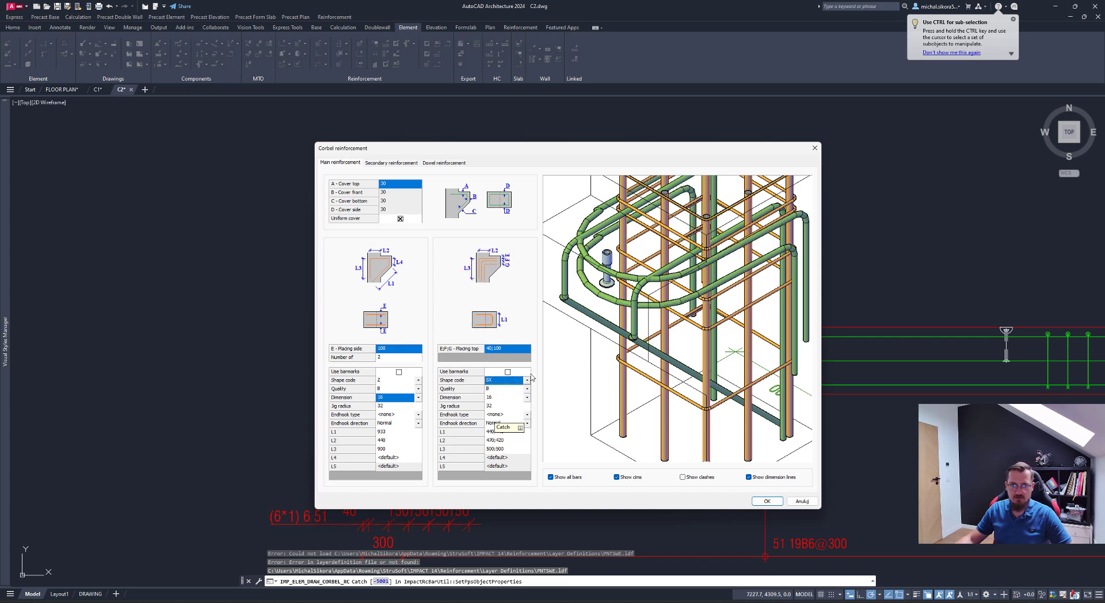
pyautogui.click(527, 380)
pyautogui.click(504, 400)
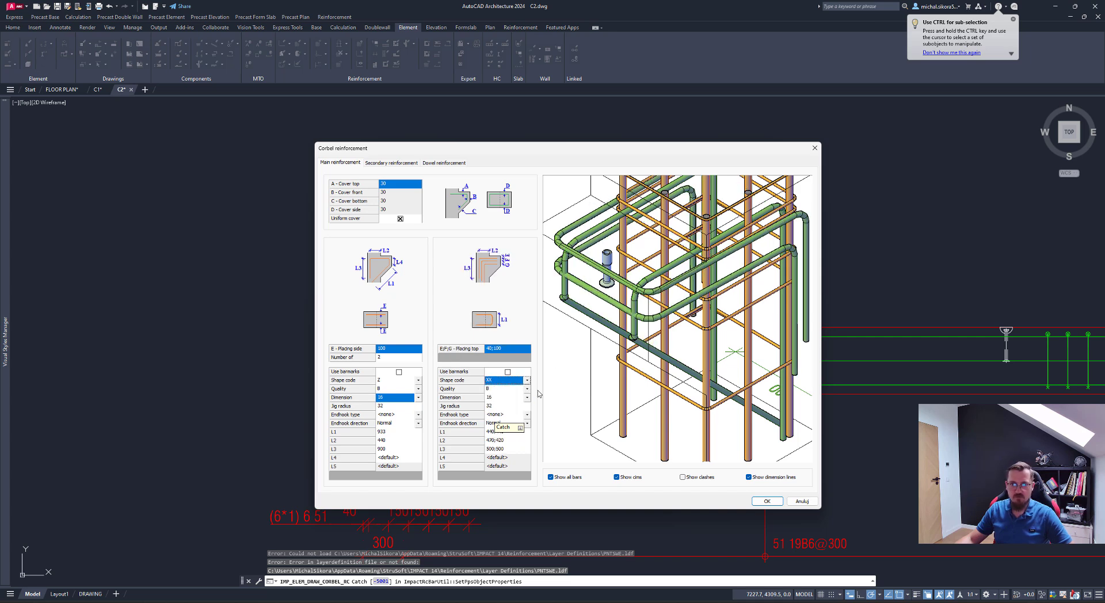
pyautogui.click(527, 380)
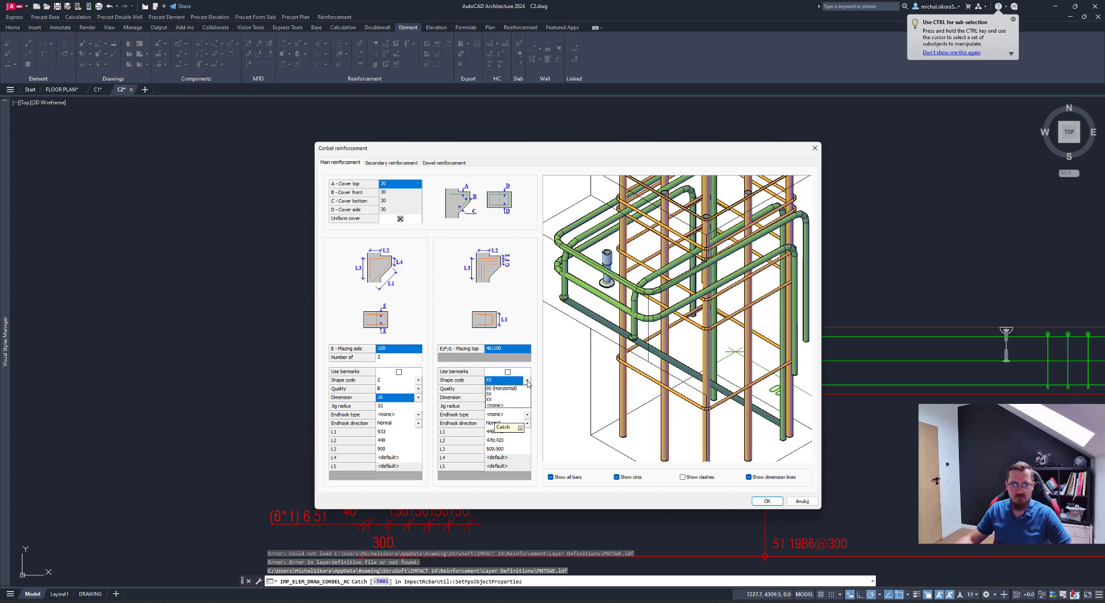
pyautogui.click(504, 407)
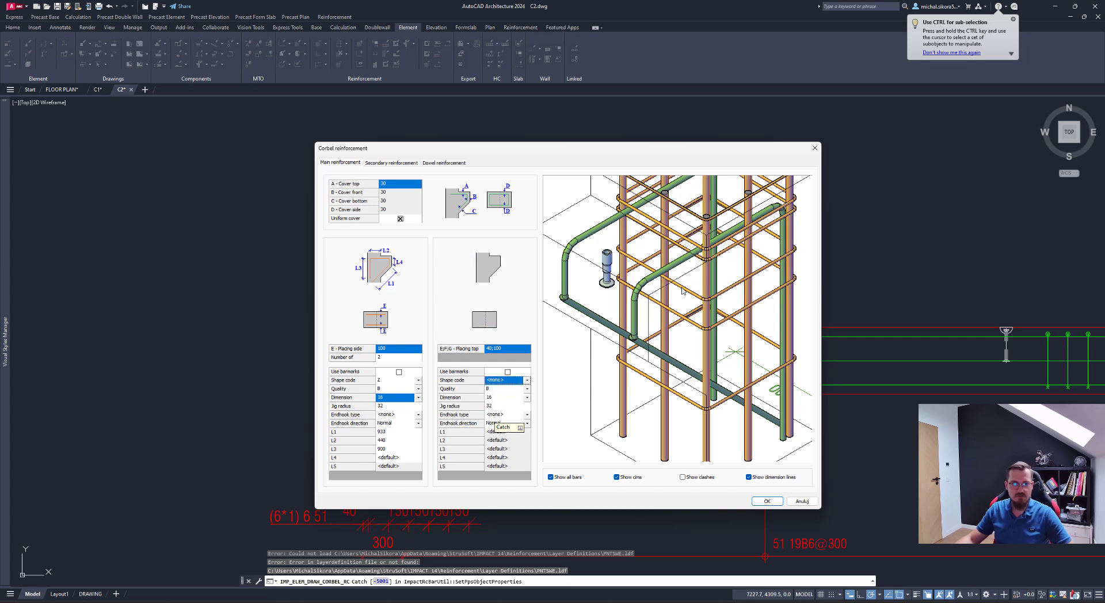
# - Set the first secondary reinforcement group of the corbel to shape code N (Horizontal) and inspect the horizontal bars in the preview
pyautogui.click(383, 163)
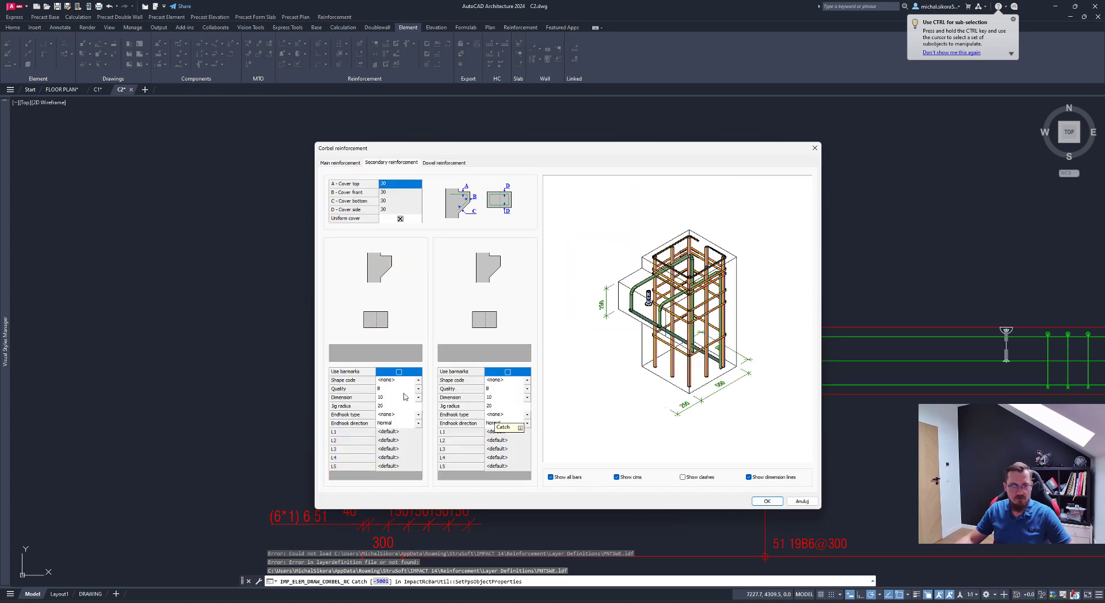
pyautogui.click(417, 380)
pyautogui.click(407, 391)
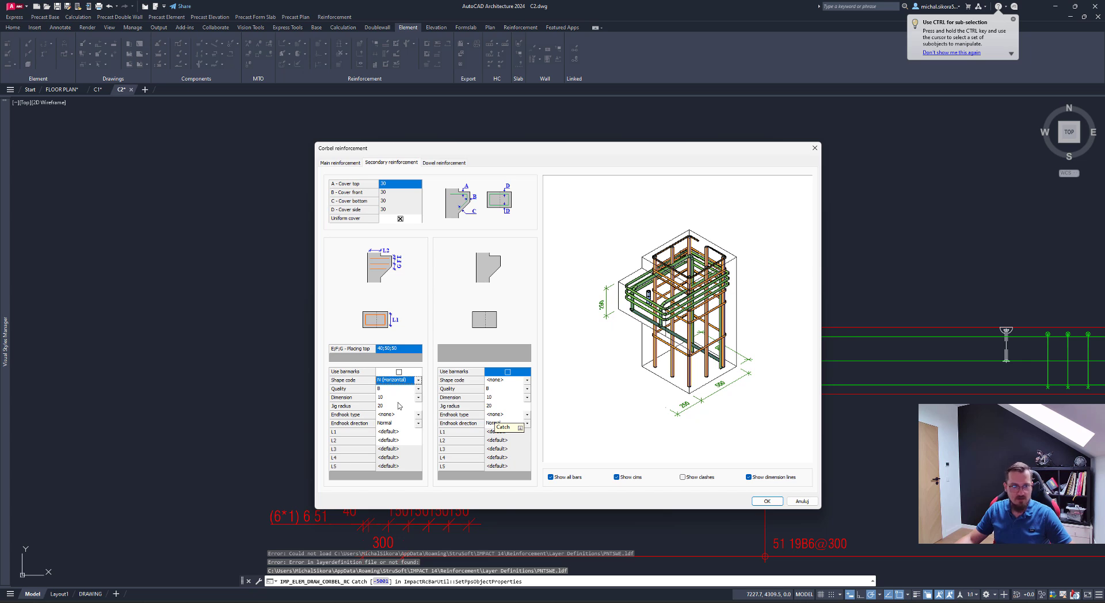
pyautogui.scroll(2, 688, 328)
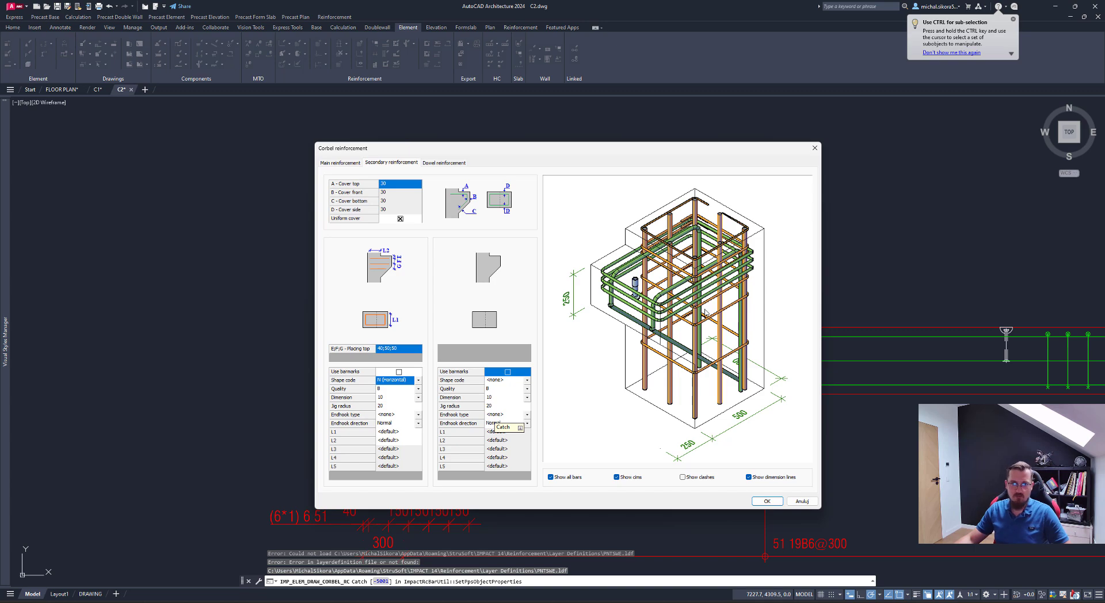
pyautogui.moveTo(706, 312); pyautogui.dragTo(646, 288)
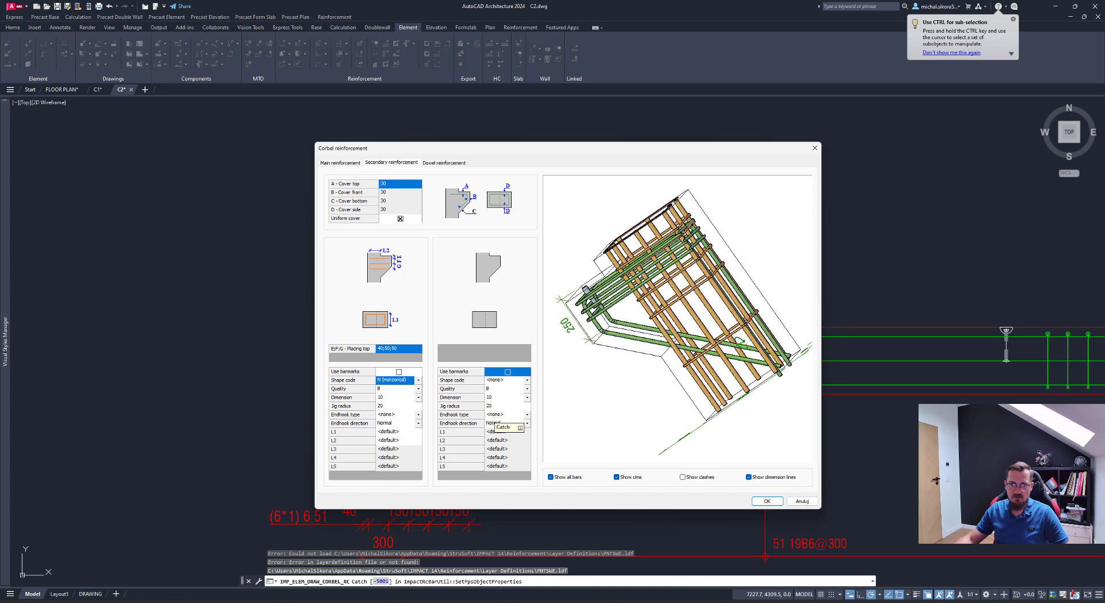
pyautogui.moveTo(741, 343); pyautogui.dragTo(734, 357)
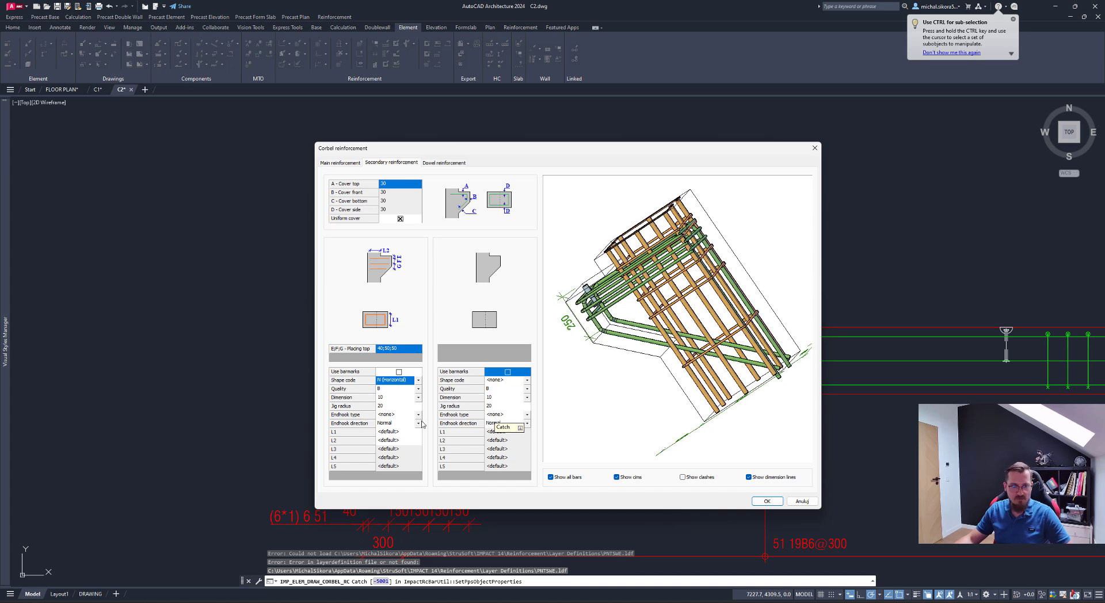
# - Set the placing from the top of the first secondary reinforcement group to 55;65;65
pyautogui.click(385, 349)
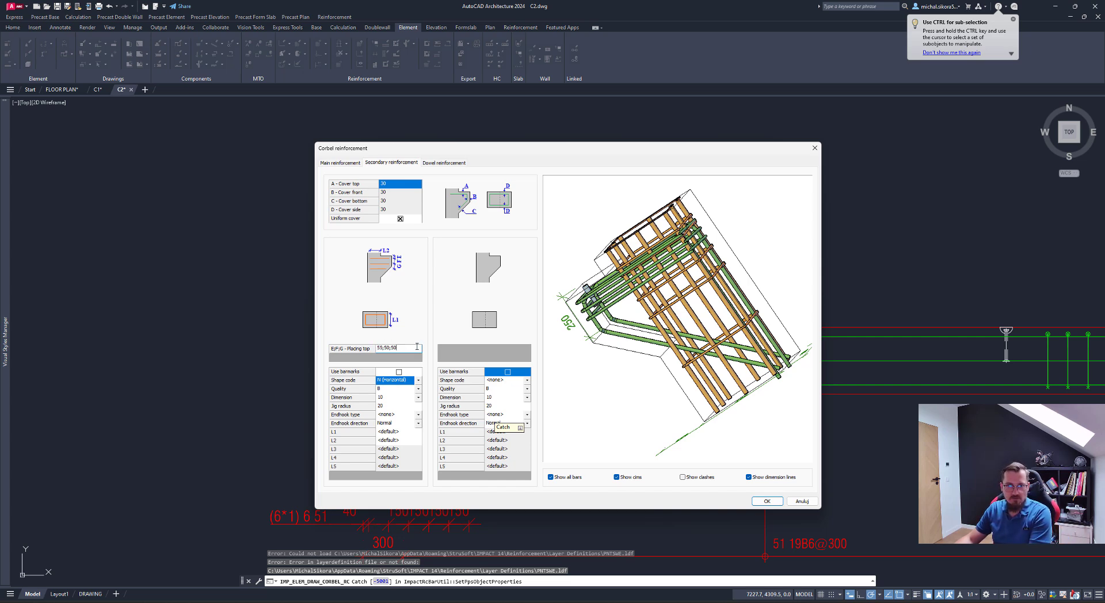
pyautogui.click(396, 399)
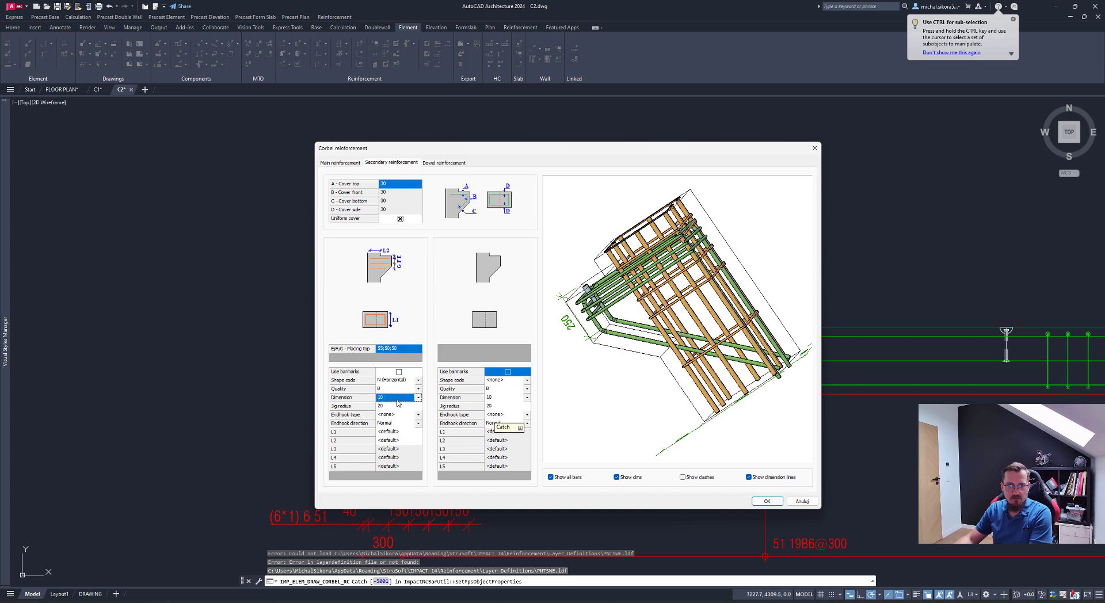
pyautogui.click(387, 349)
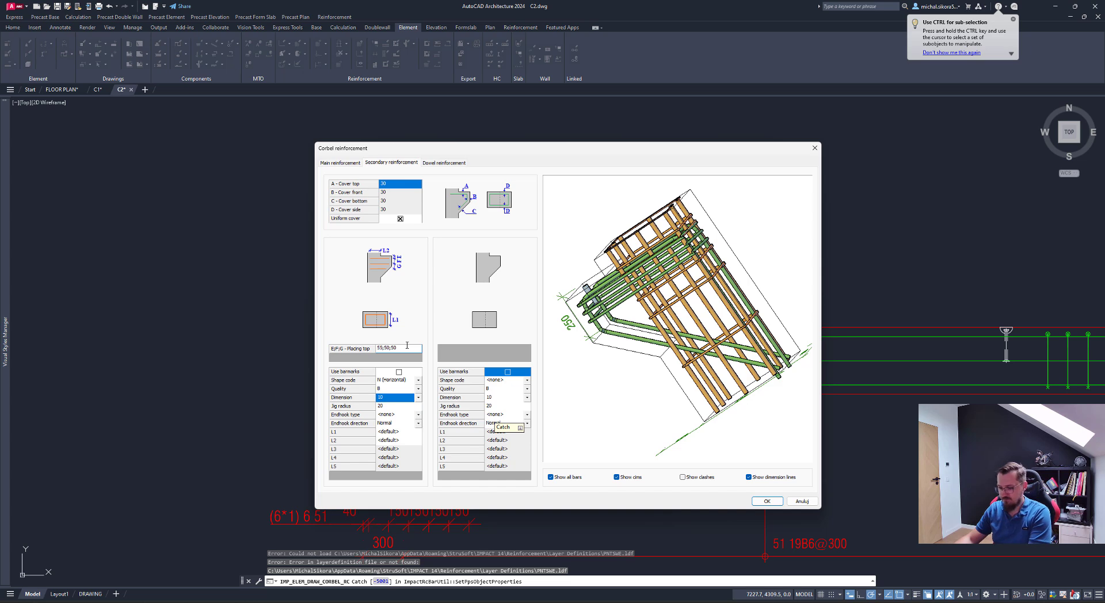
pyautogui.hotkey('ctrl', 'a')
pyautogui.write('65')
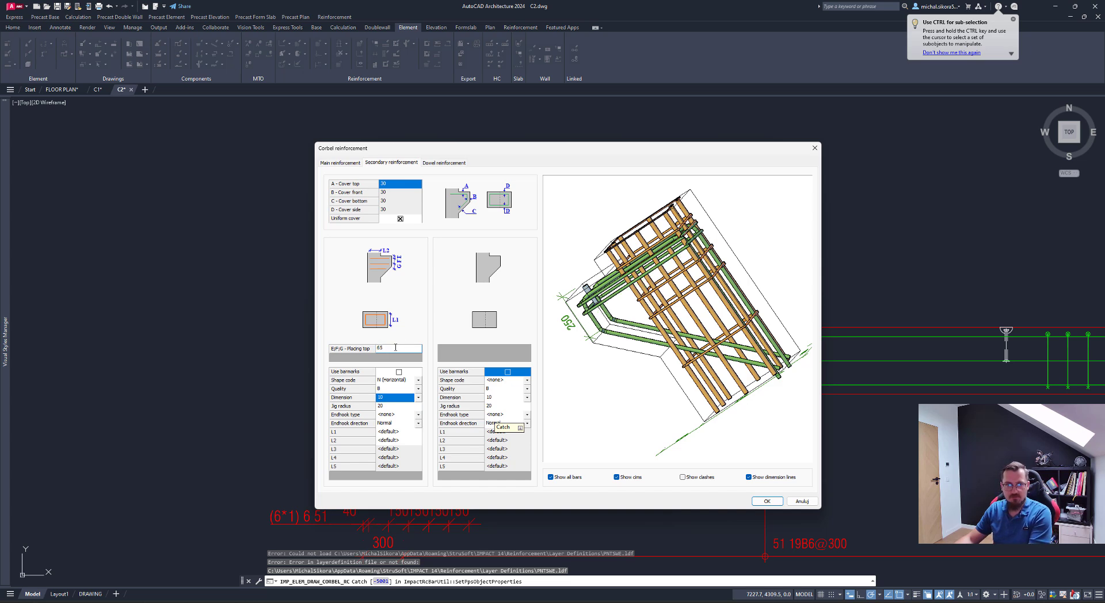
pyautogui.write('55;65;')
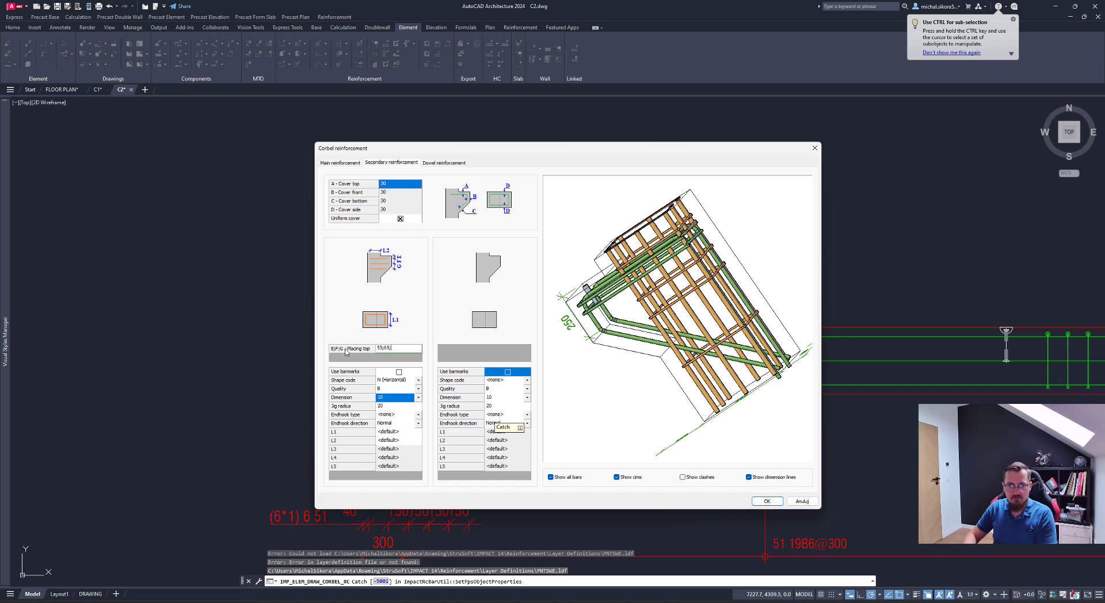
pyautogui.press('Return')
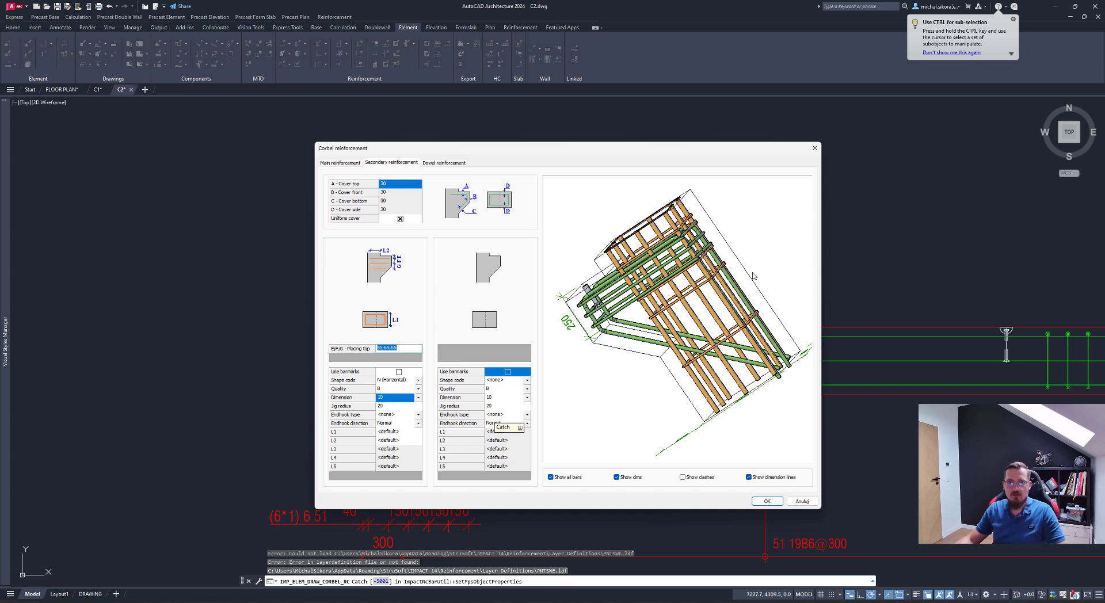
pyautogui.moveTo(628, 302); pyautogui.dragTo(671, 334)
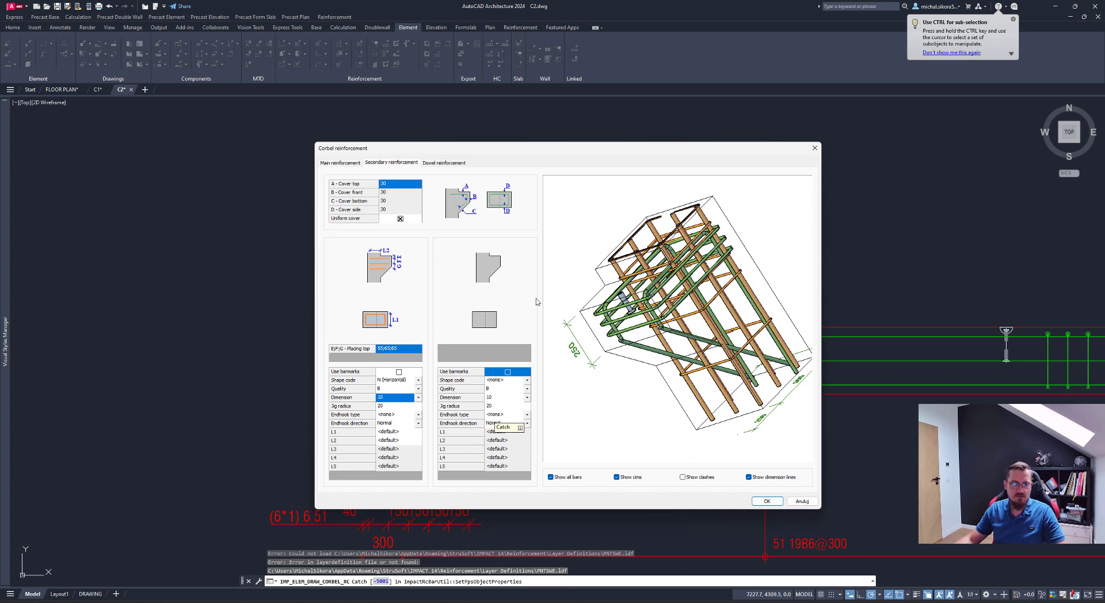
# - Try shape codes D and 00 for the second secondary reinforcement group of the corbel
pyautogui.click(515, 381)
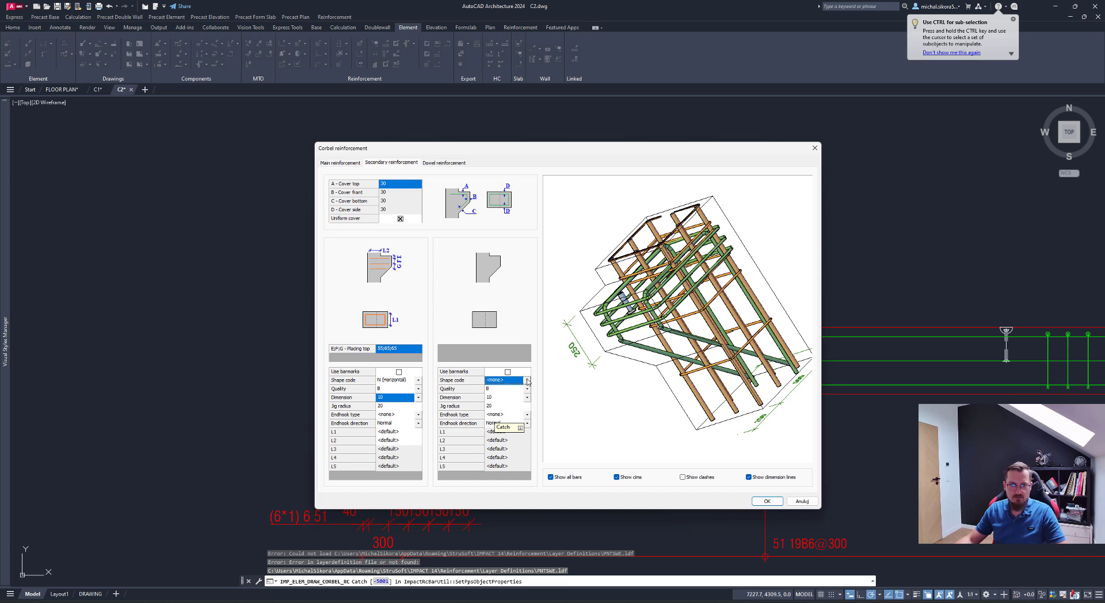
pyautogui.click(528, 382)
pyautogui.click(505, 392)
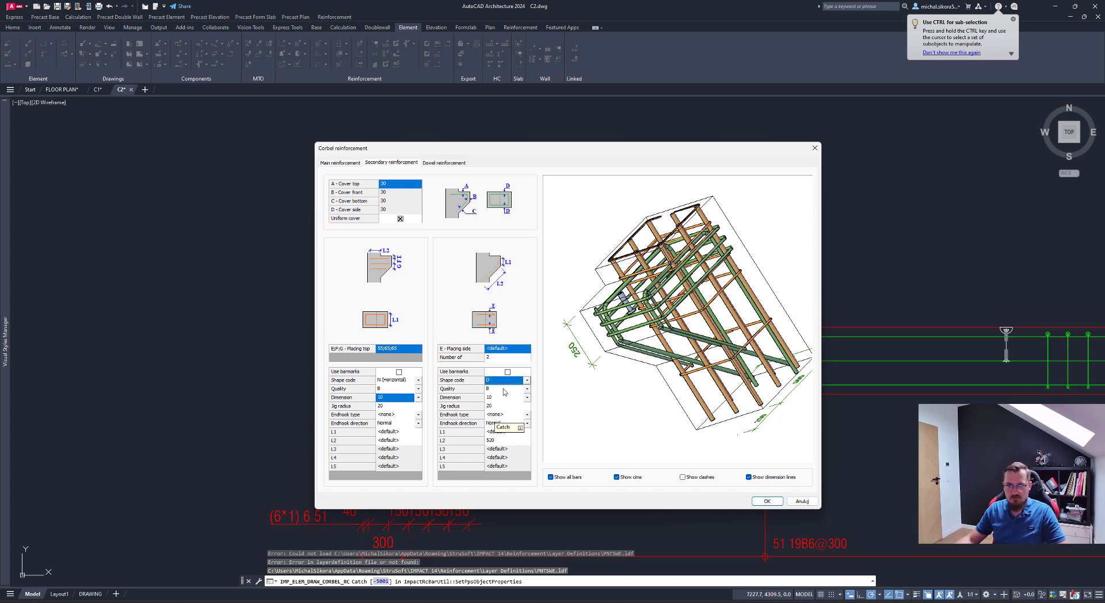
pyautogui.moveTo(601, 346); pyautogui.dragTo(581, 323)
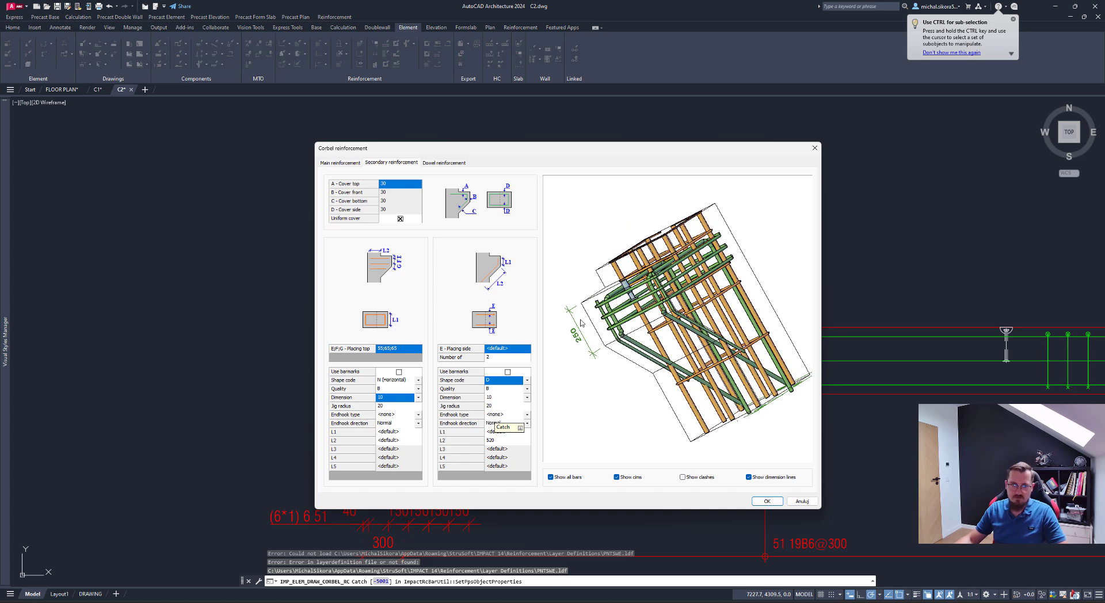
pyautogui.click(528, 382)
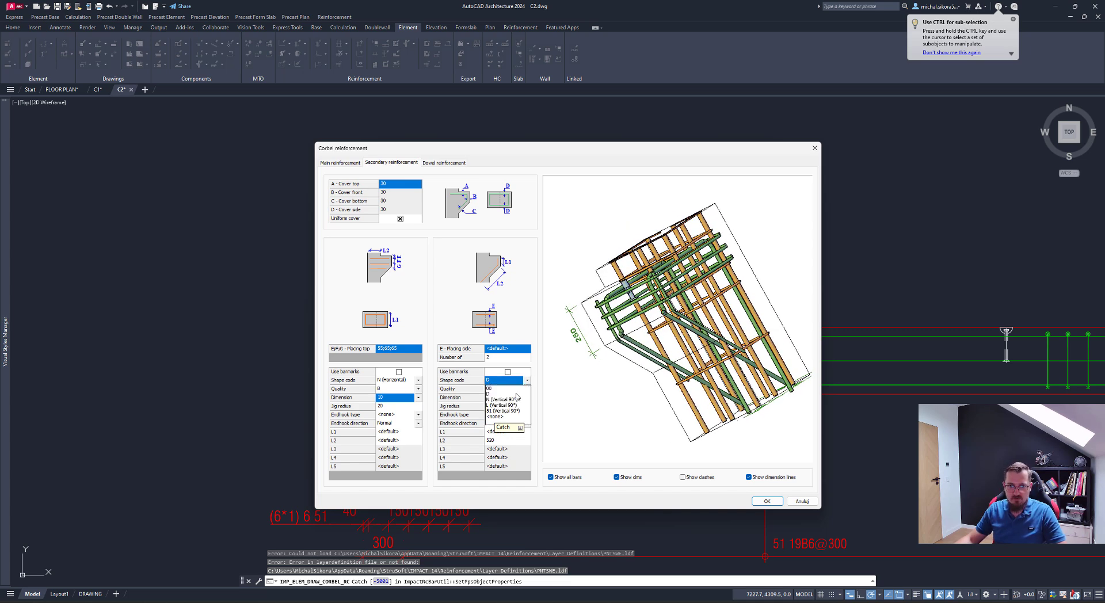
pyautogui.click(507, 392)
# - Set the second secondary reinforcement group to shape code 51 (Vertical 90°) and the first one to 51 (Horizontal)
pyautogui.click(527, 381)
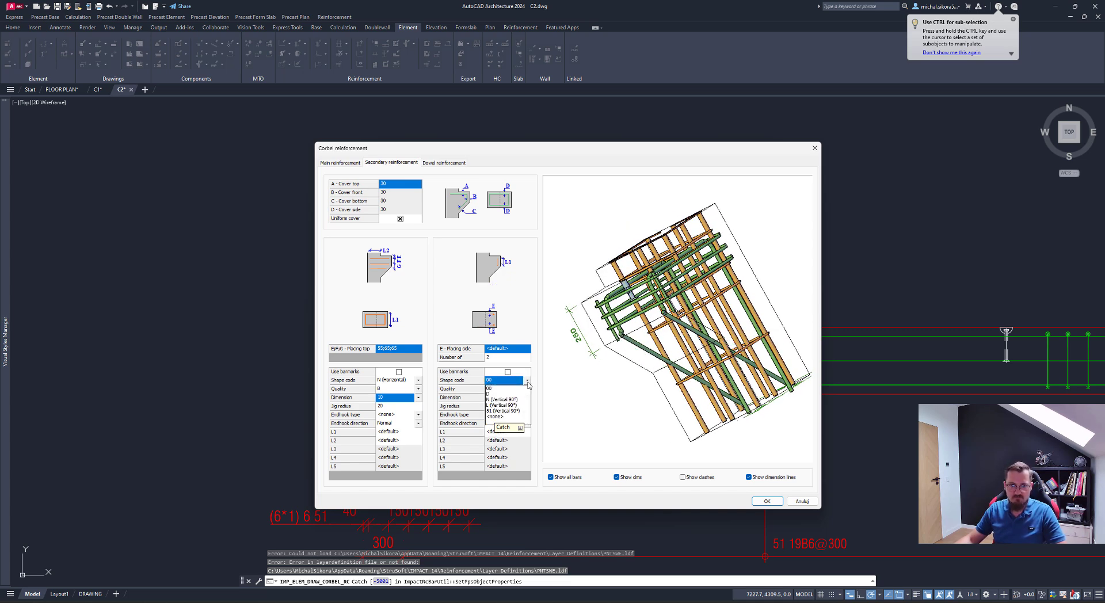
pyautogui.click(507, 411)
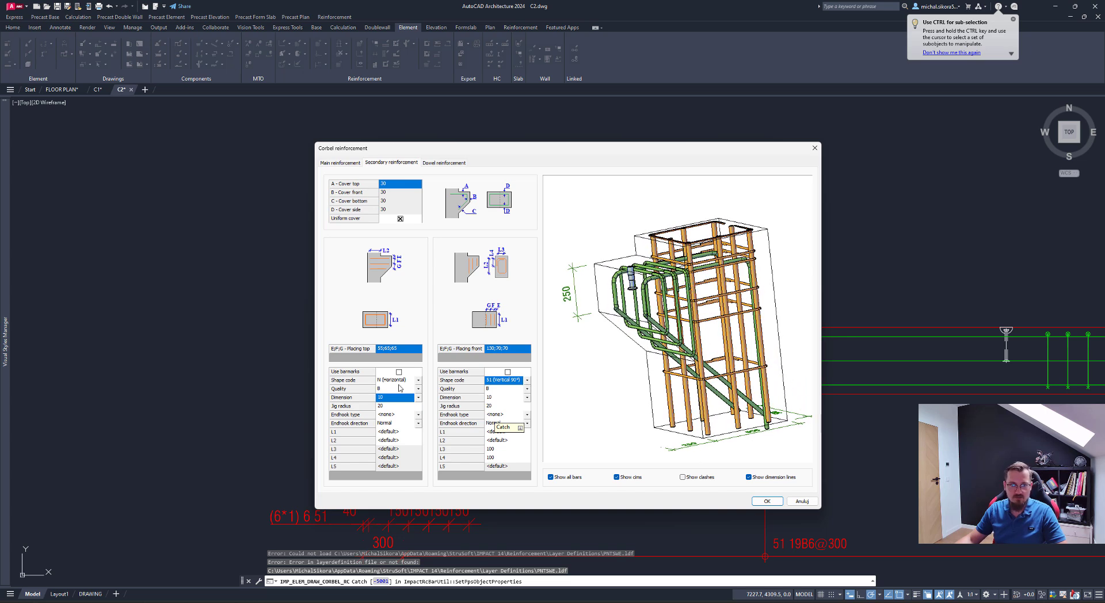
pyautogui.click(418, 380)
pyautogui.click(411, 399)
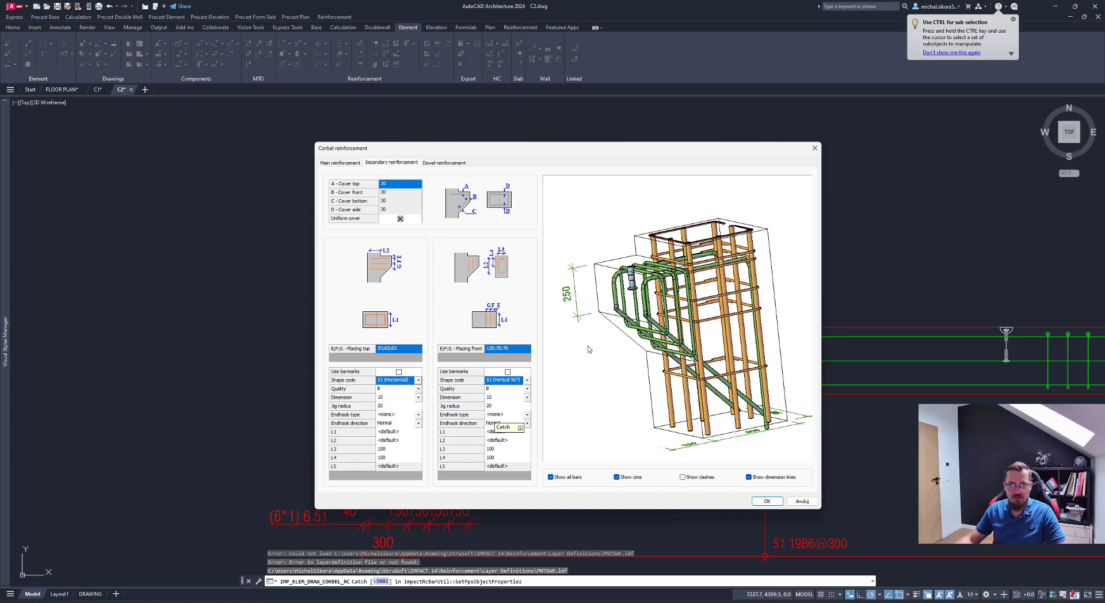
pyautogui.moveTo(586, 346); pyautogui.dragTo(667, 373)
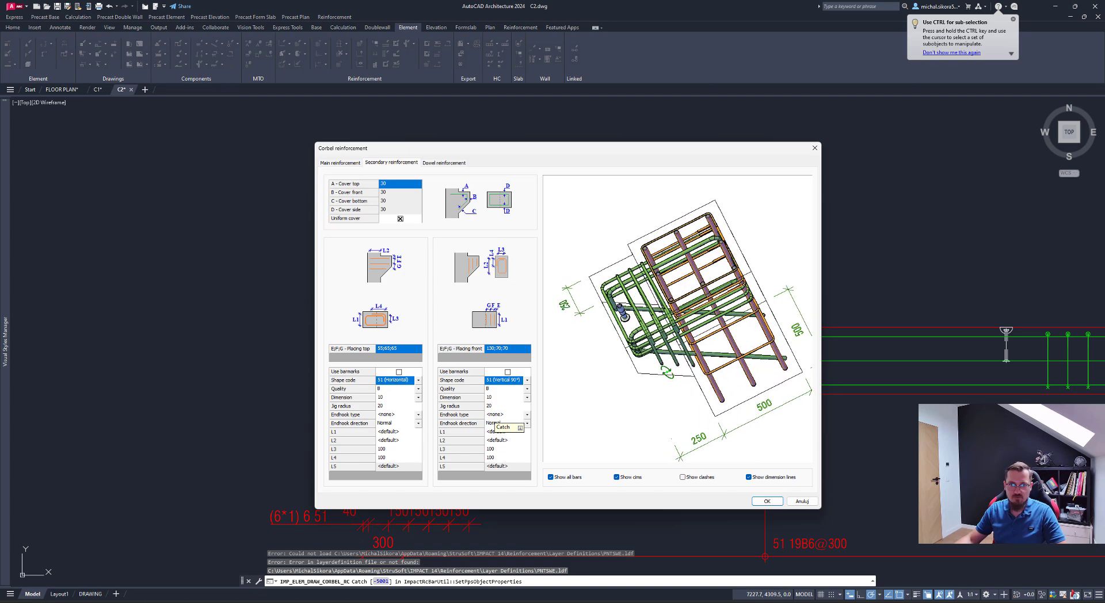
pyautogui.moveTo(623, 311); pyautogui.dragTo(580, 304)
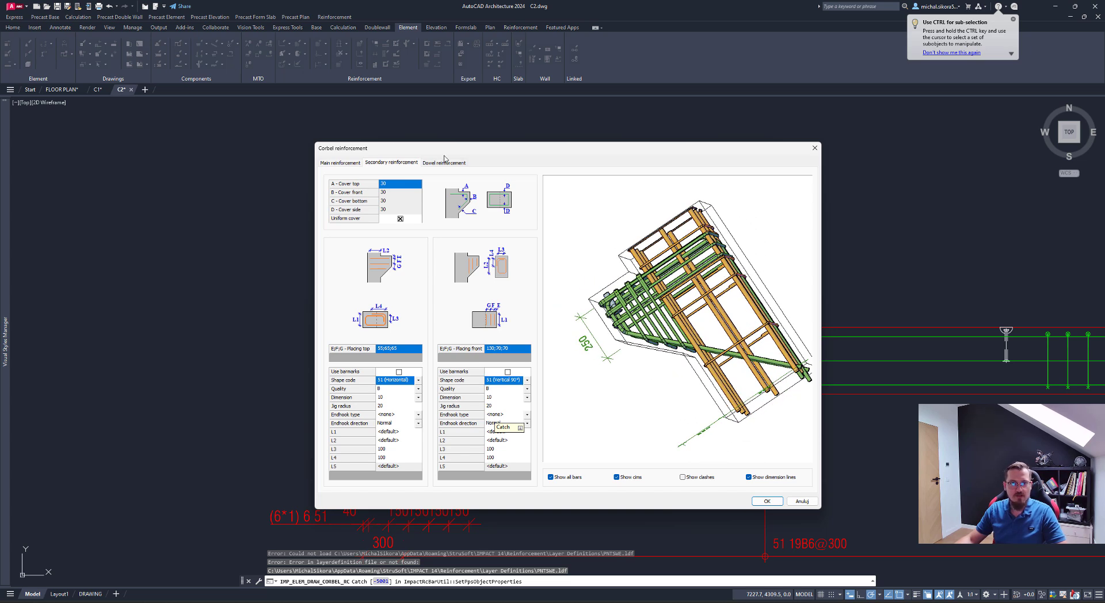
# - Try shape code 11 for the dowel reinforcement of the corbel, inspect it in the preview, and reset the shape code to <none>
pyautogui.click(438, 164)
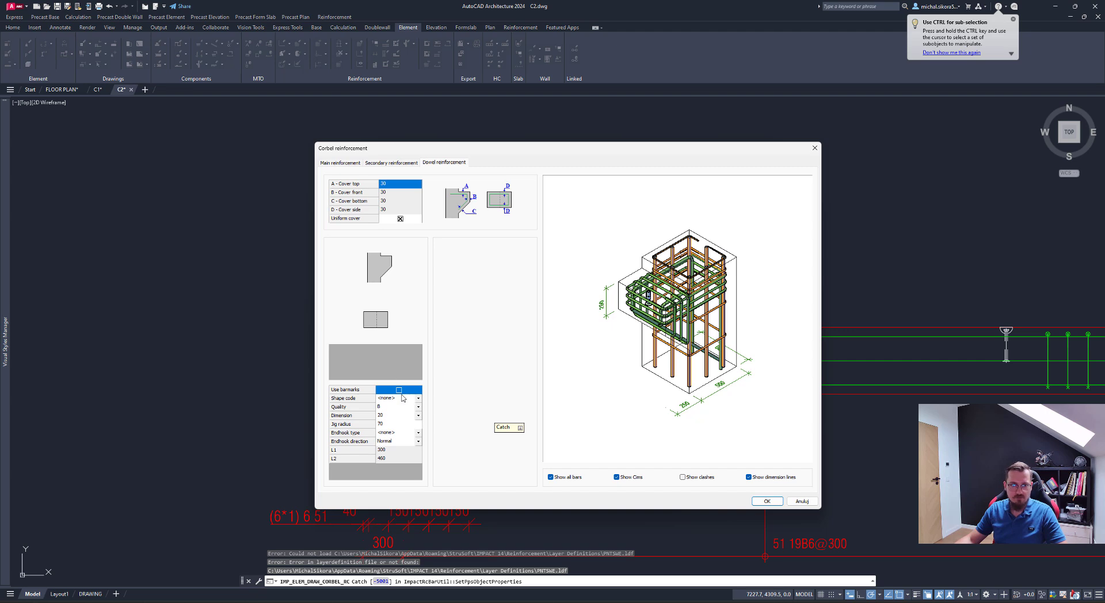
pyautogui.click(405, 399)
pyautogui.click(418, 398)
pyautogui.click(389, 411)
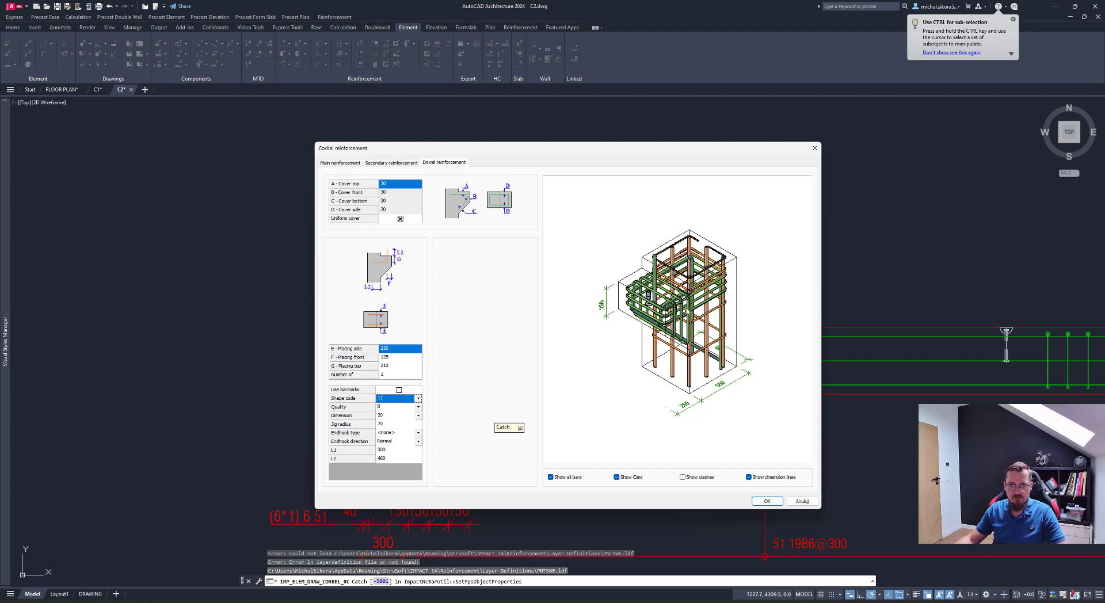
pyautogui.scroll(2, 688, 312)
pyautogui.moveTo(633, 277); pyautogui.dragTo(692, 278)
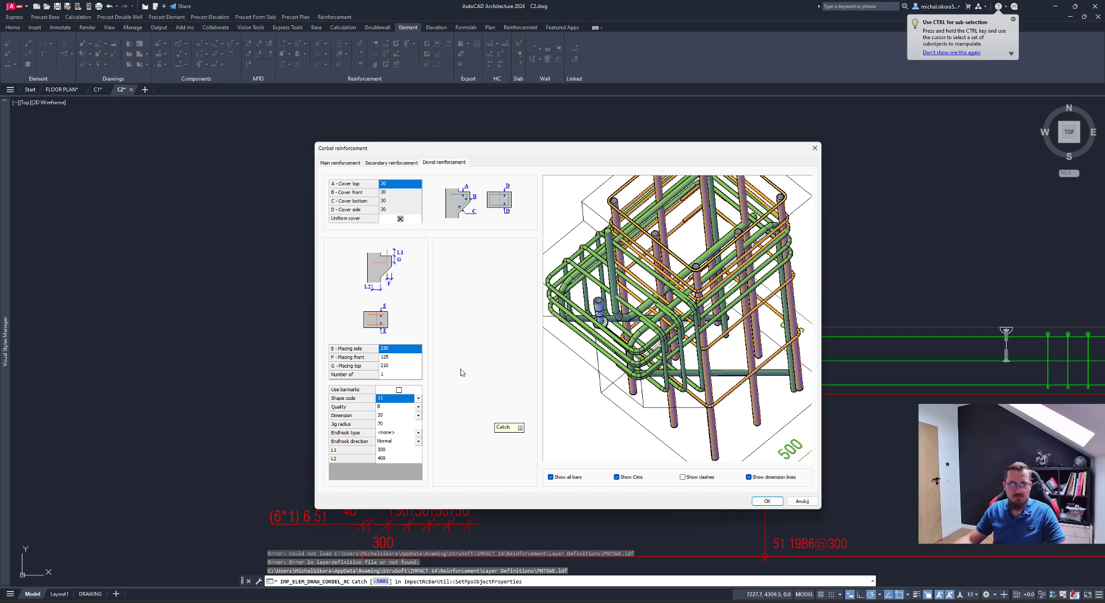
pyautogui.click(418, 398)
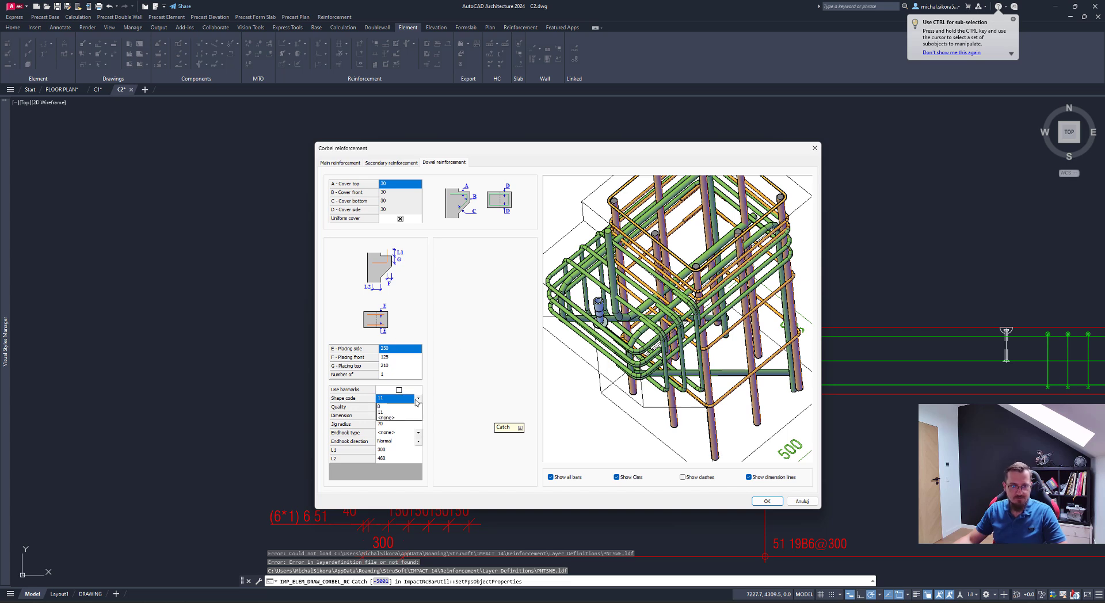
pyautogui.click(395, 417)
# - Accept the corbel reinforcement and apply it to the corbels of elements C1, C3, C5, C6 and C7, replacing any existing reinforcement
pyautogui.click(766, 502)
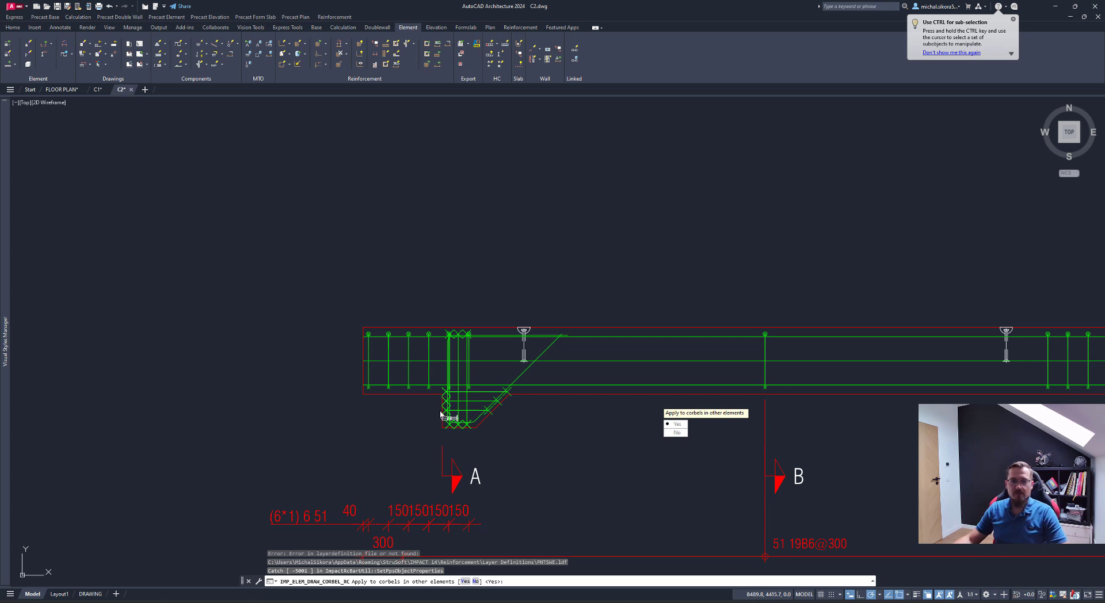
pyautogui.click(676, 424)
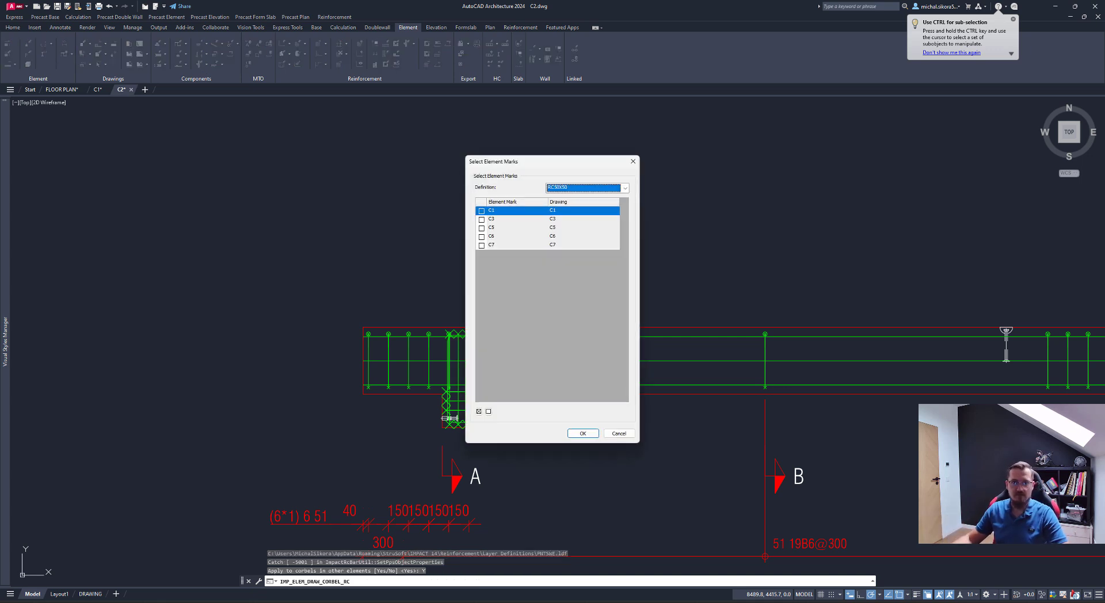
pyautogui.click(482, 211)
pyautogui.click(482, 219)
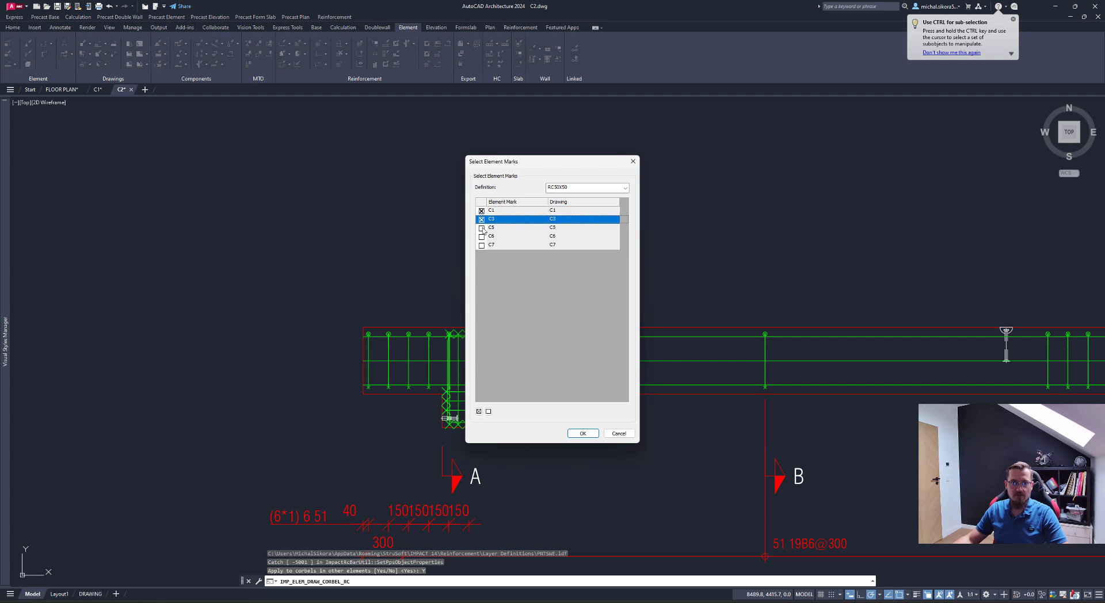
pyautogui.click(481, 228)
pyautogui.click(482, 237)
pyautogui.click(482, 245)
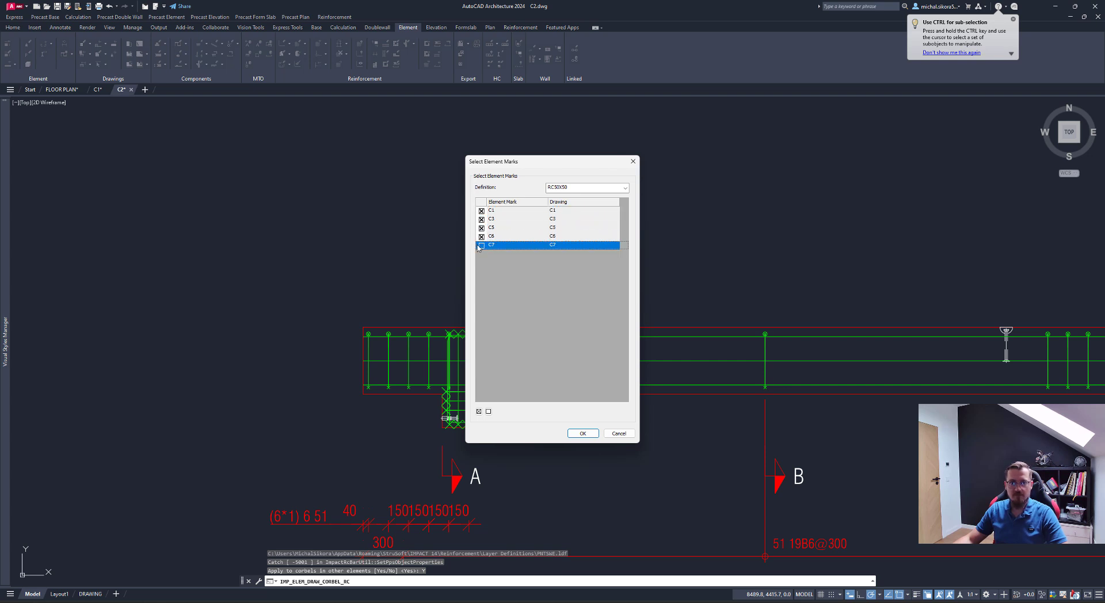
pyautogui.click(582, 433)
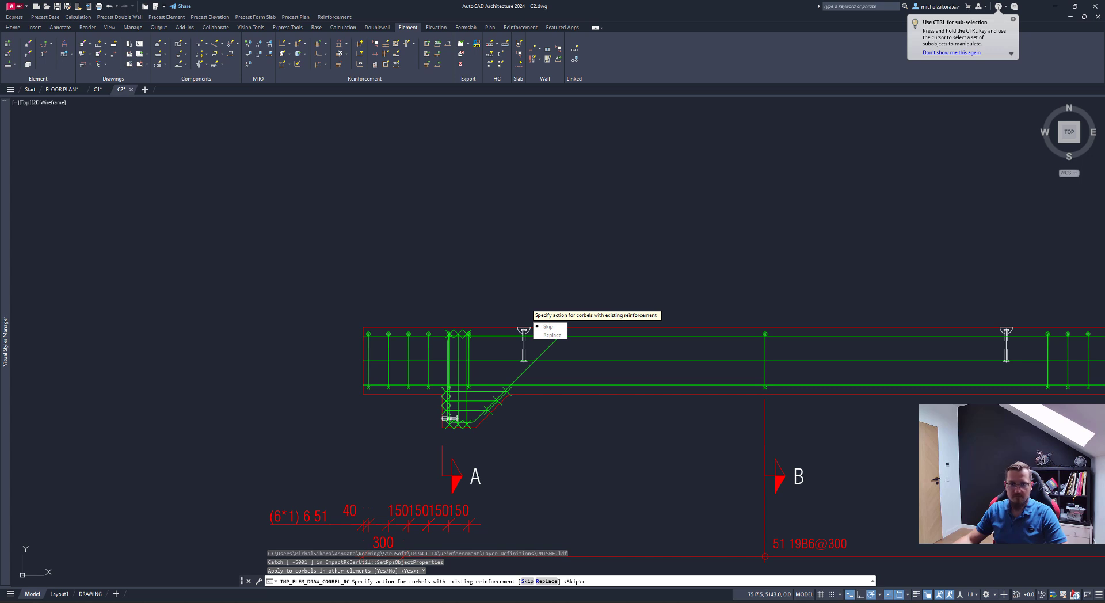
pyautogui.click(553, 335)
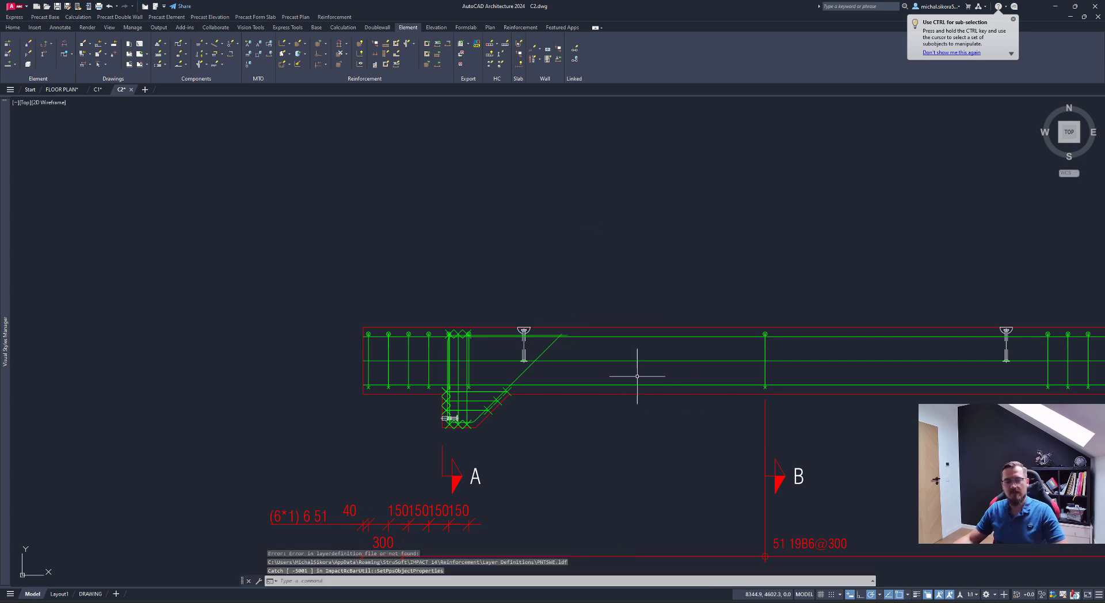
# - Examine the corbel bars and stirrup spacing in the reinforcement view of the C2 drawing
pyautogui.scroll(-6, 637, 376)
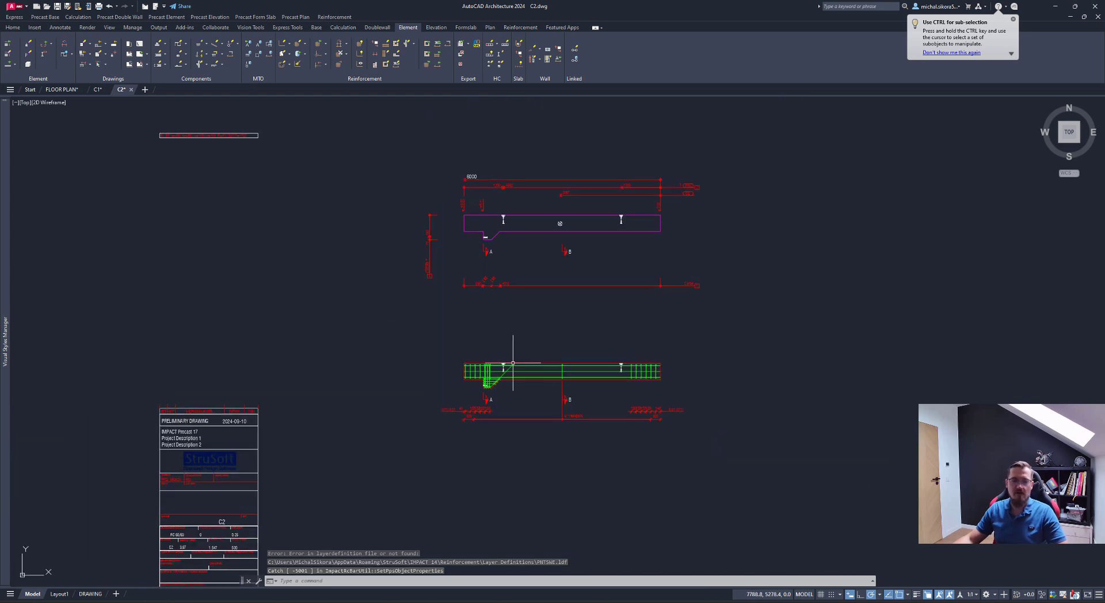
pyautogui.scroll(2, 507, 401)
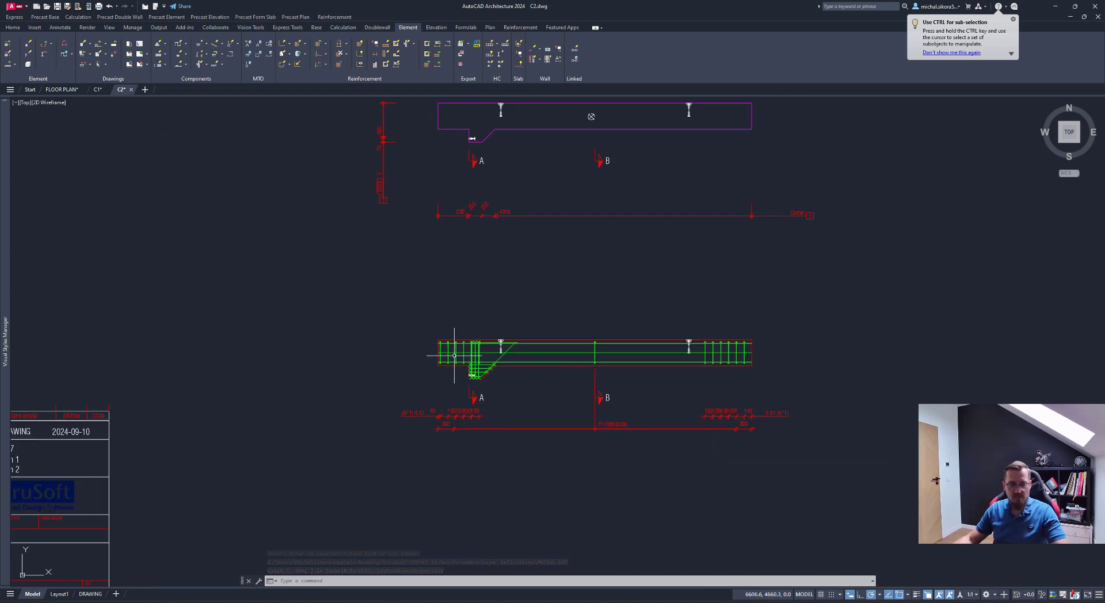
pyautogui.scroll(4, 495, 291)
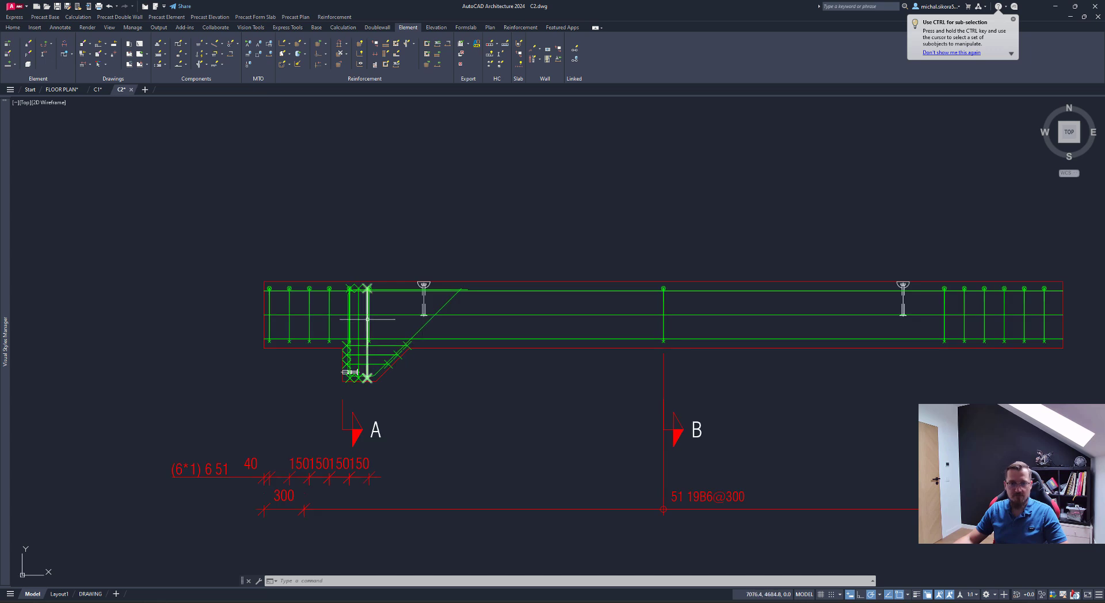
pyautogui.moveTo(348, 371); pyautogui.dragTo(407, 373, button='middle')
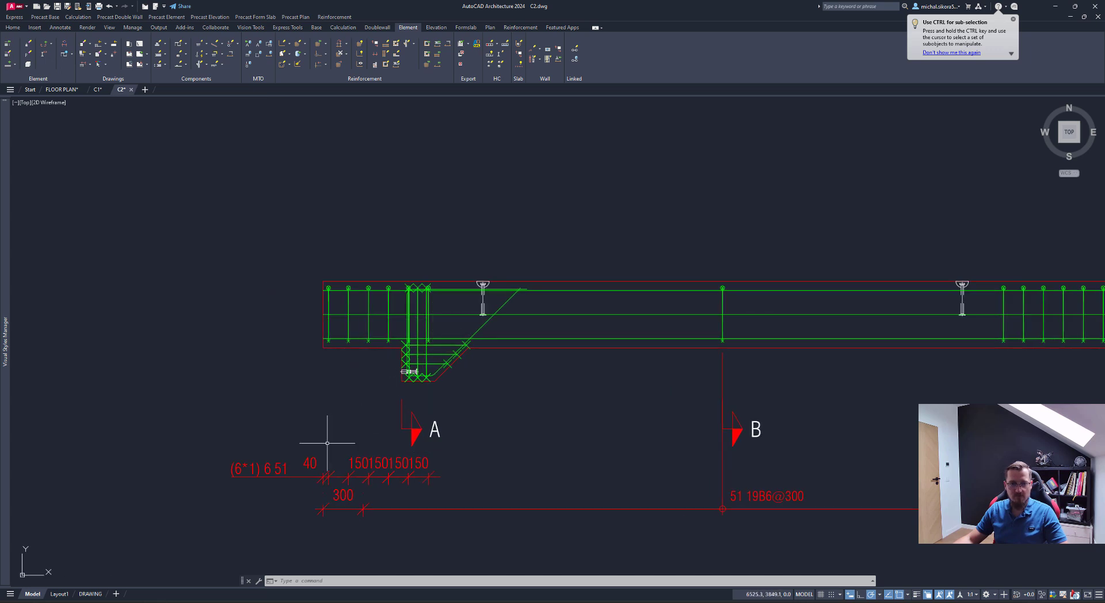
pyautogui.scroll(-2, 510, 432)
pyautogui.moveTo(511, 432); pyautogui.dragTo(468, 423, button='middle')
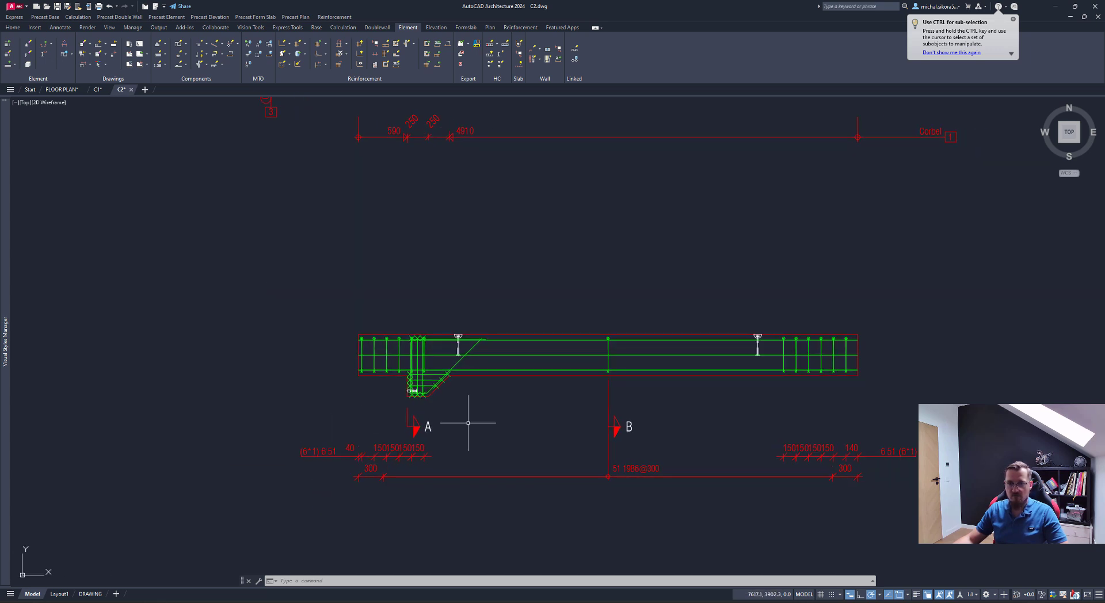
pyautogui.scroll(-5, 438, 375)
pyautogui.scroll(2, 439, 374)
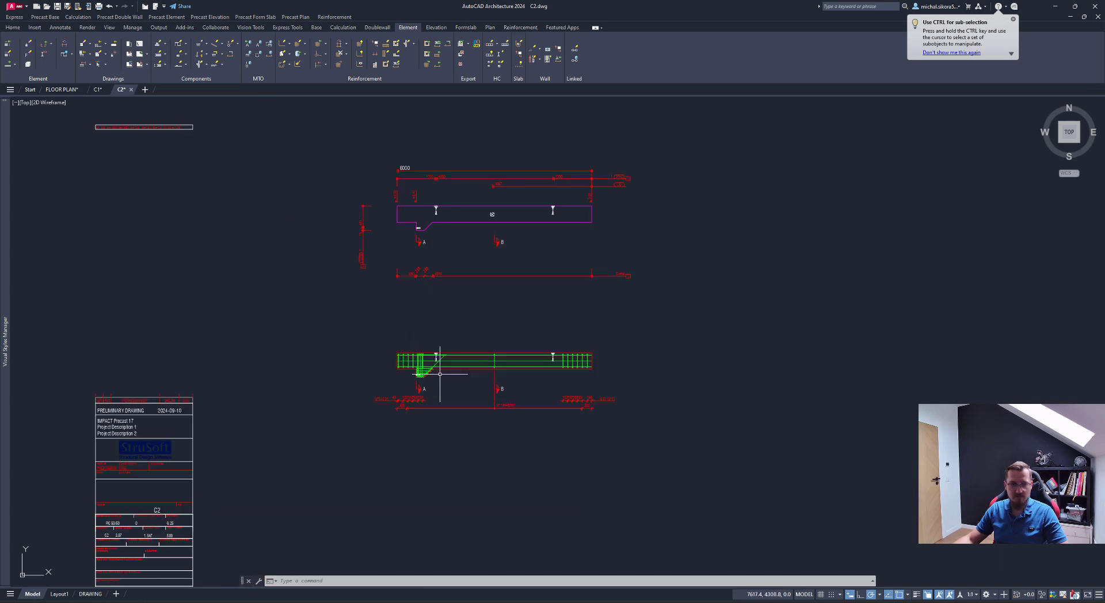
# - Redraw the MTO bar list of the C2 drawing, review its bar rows and save the drawing
pyautogui.moveTo(281, 288); pyautogui.dragTo(291, 329, button='middle')
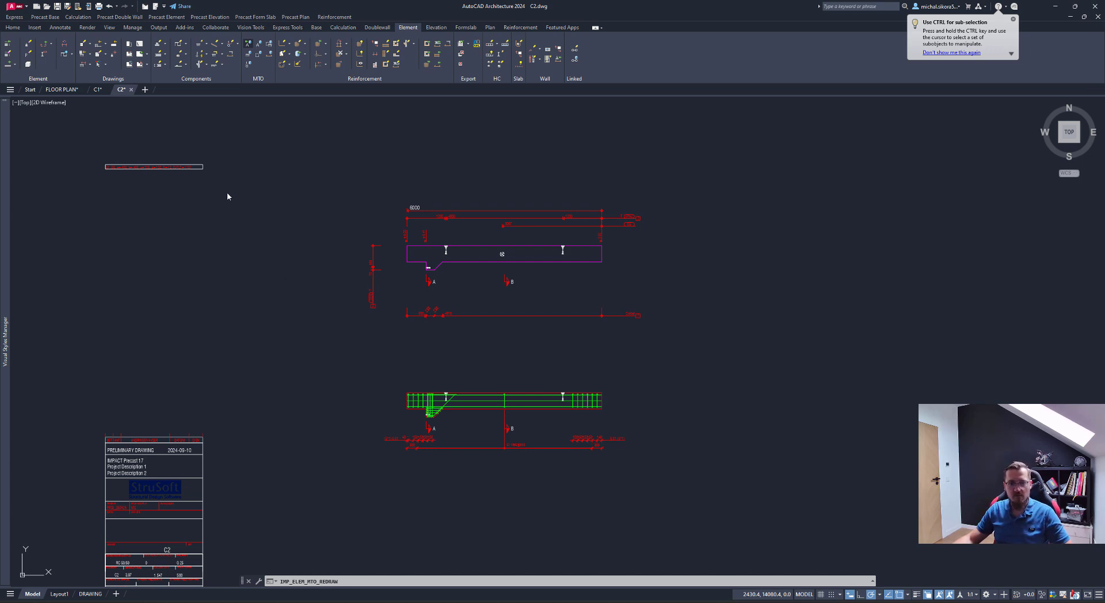
pyautogui.scroll(5, 101, 167)
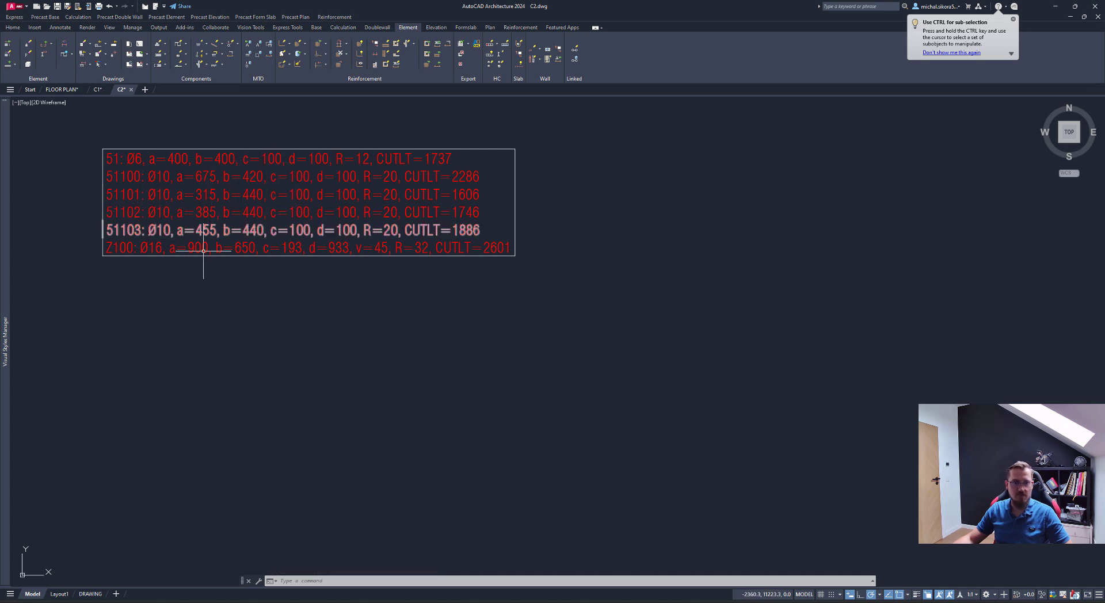
pyautogui.scroll(-6, 203, 251)
pyautogui.moveTo(418, 328); pyautogui.dragTo(385, 314, button='middle')
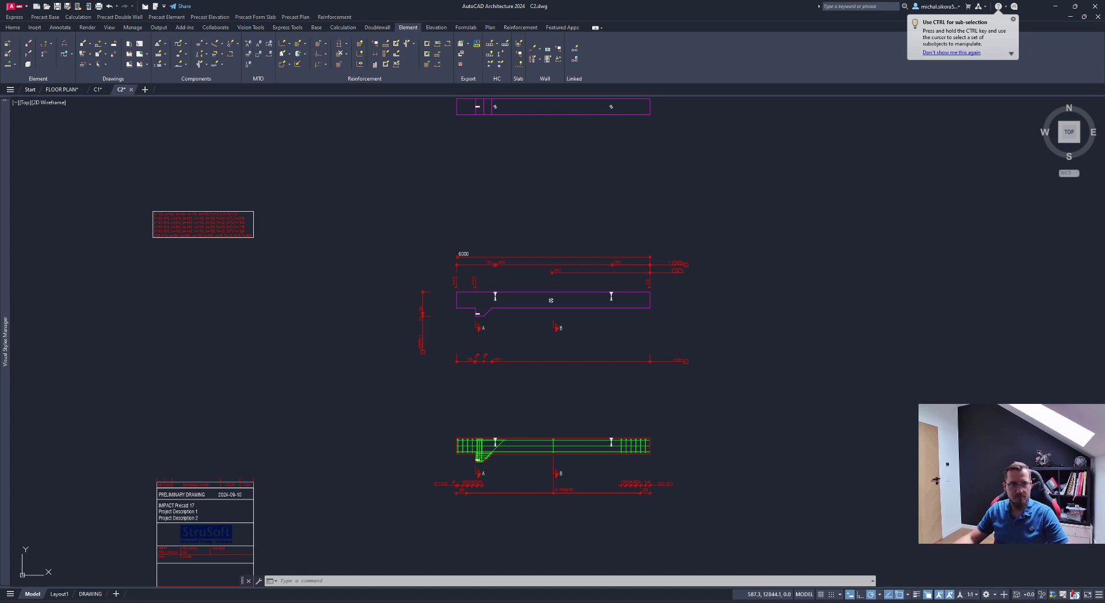
pyautogui.hotkey('ctrl', 's')
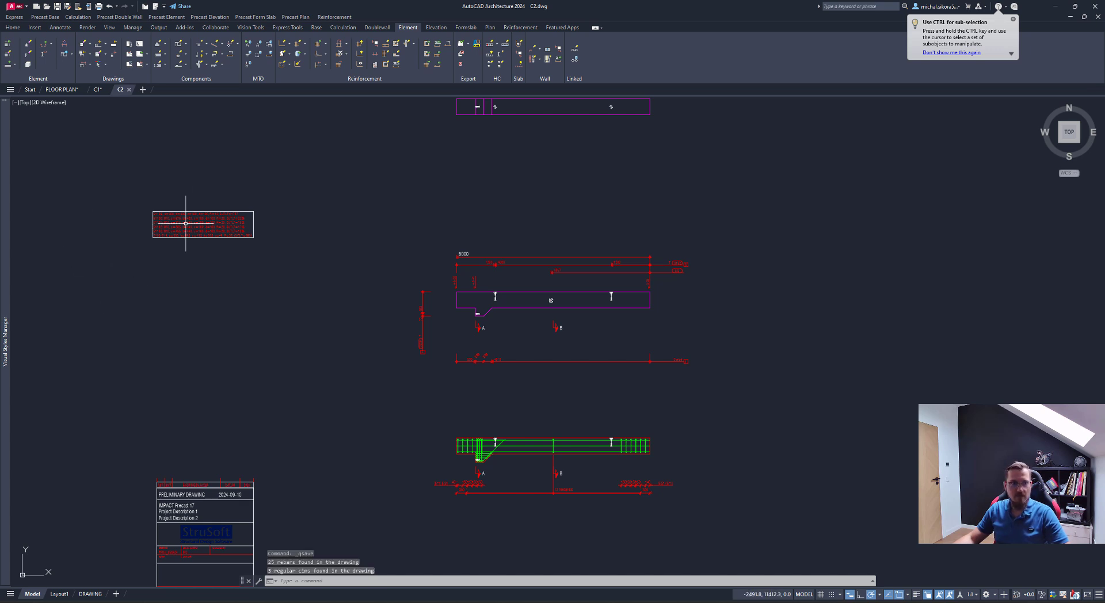
# - Switch to the FLOOR PLAN drawing and examine in 3D how the beam rests on the column corbel with its dowel at axis 1
pyautogui.click(63, 90)
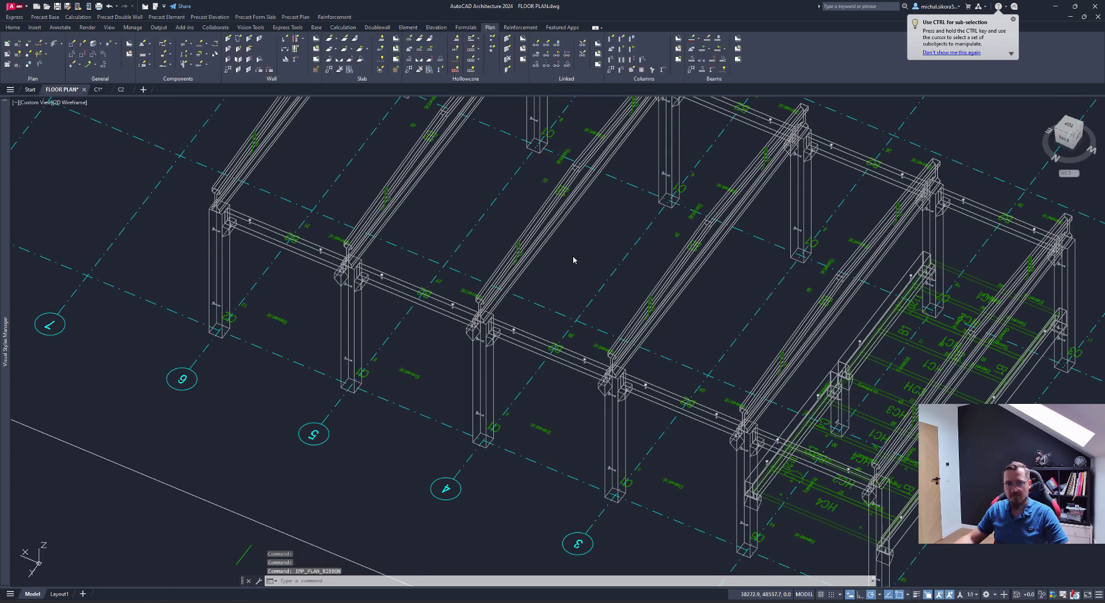
pyautogui.moveTo(381, 331); pyautogui.dragTo(499, 392, button='middle')
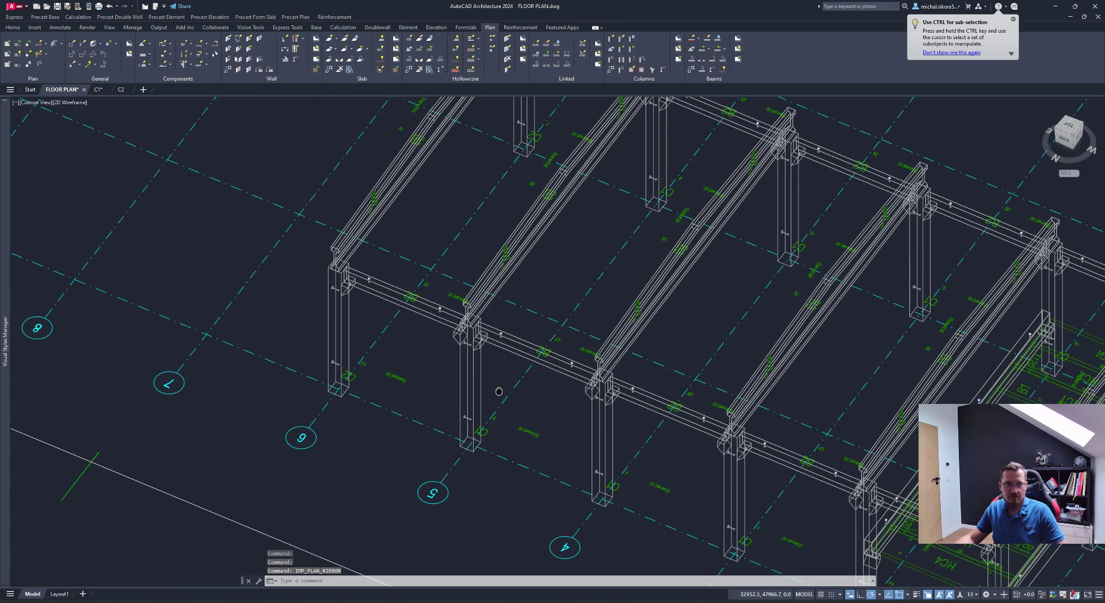
pyautogui.moveTo(608, 215); pyautogui.dragTo(409, 213, button='middle')
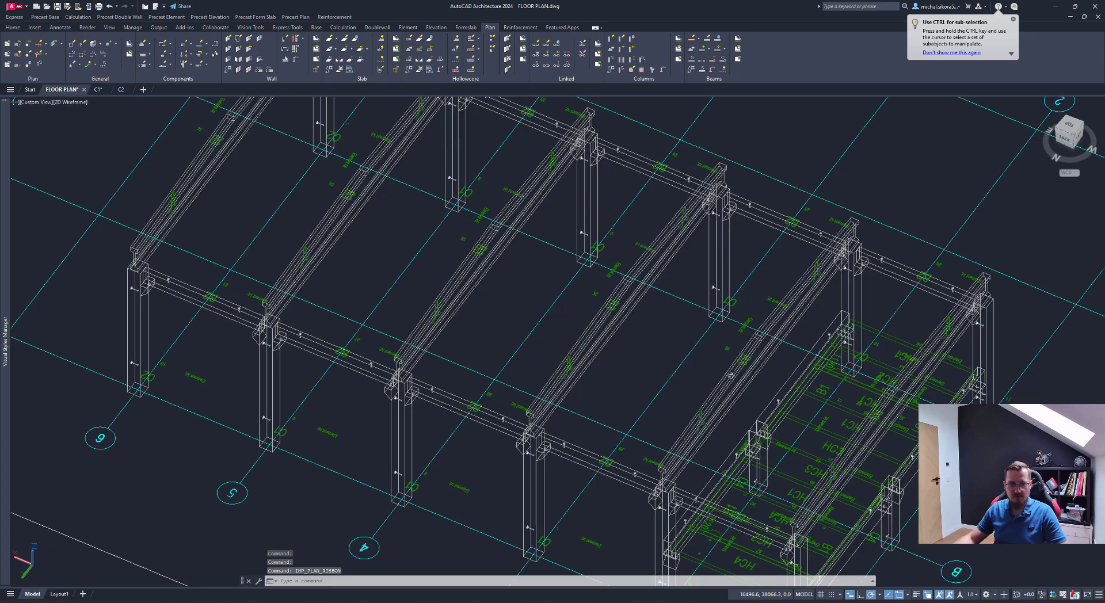
pyautogui.keyDown('shift'); pyautogui.moveTo(881, 380); pyautogui.dragTo(536, 390, button='middle'); pyautogui.keyUp('shift')
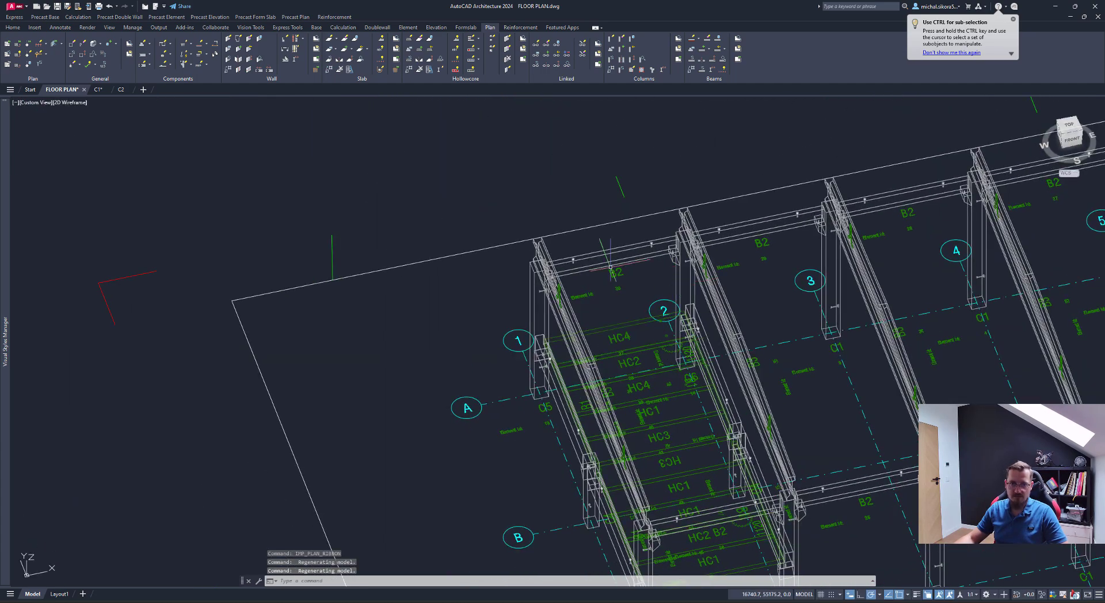
pyautogui.scroll(8, 567, 242)
pyautogui.keyDown('shift'); pyautogui.moveTo(561, 228); pyautogui.dragTo(514, 232, button='middle'); pyautogui.keyUp('shift')
pyautogui.scroll(5, 571, 299)
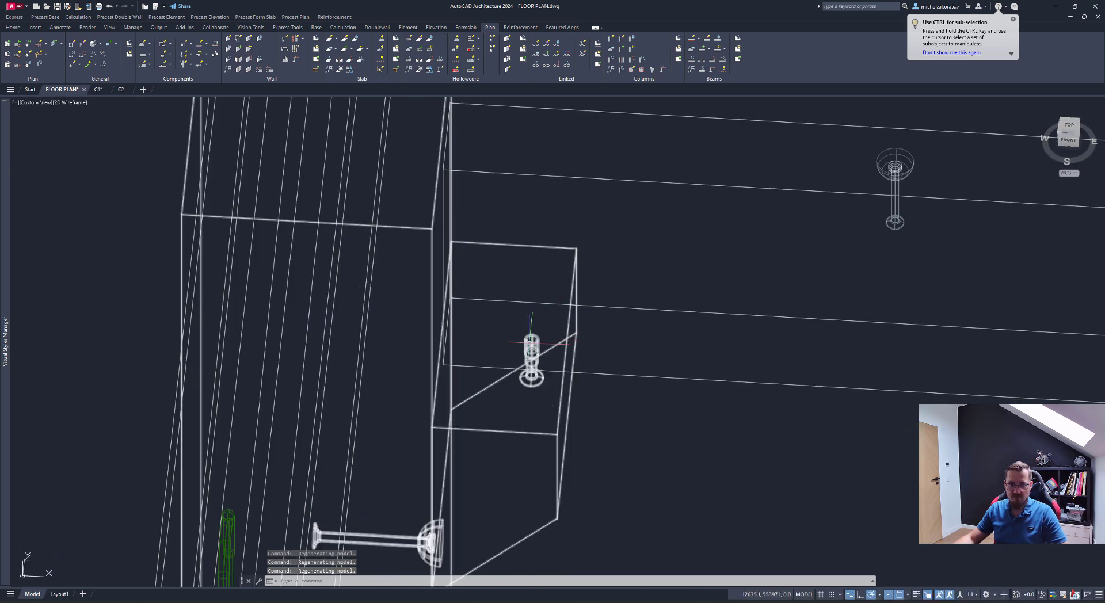
# - Return the floor plan to the top view and open the properties of the beam next to column C5
pyautogui.click(1069, 126)
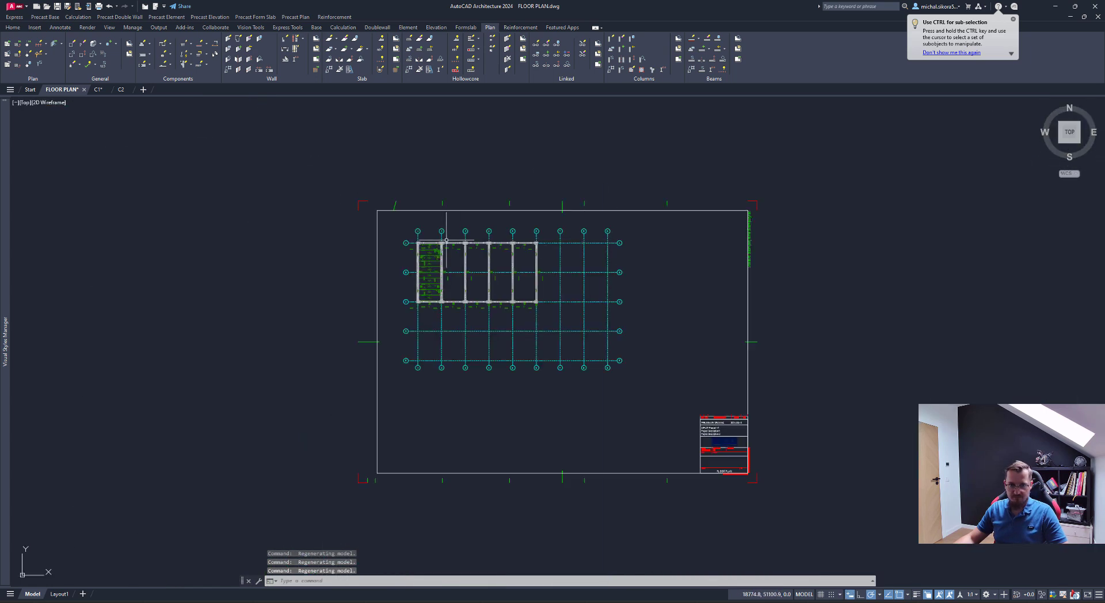
pyautogui.scroll(10, 410, 250)
pyautogui.scroll(3, 364, 248)
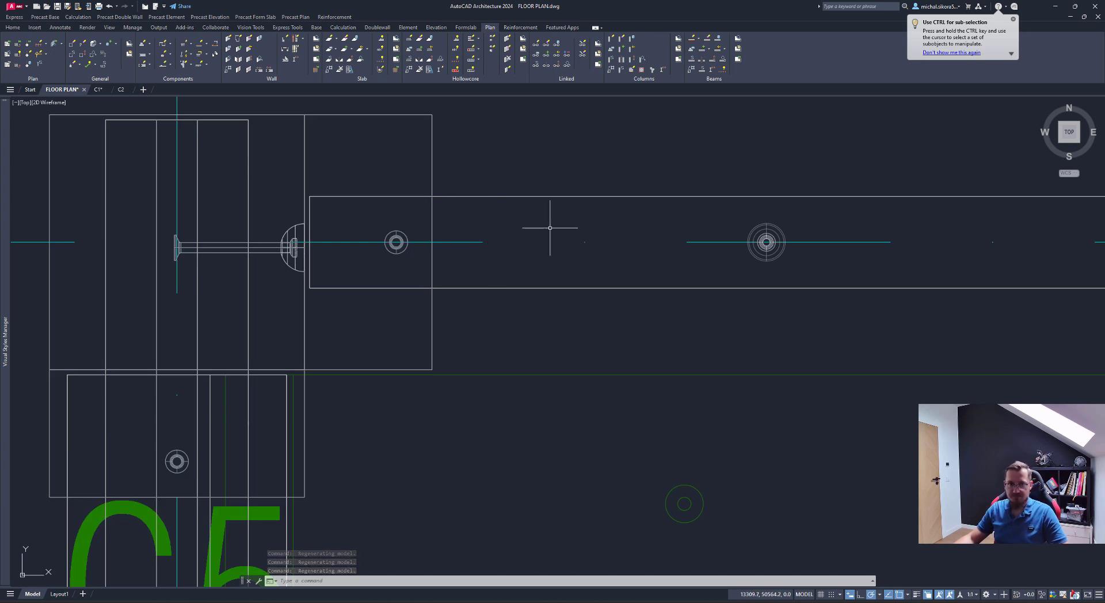
pyautogui.scroll(-2, 521, 227)
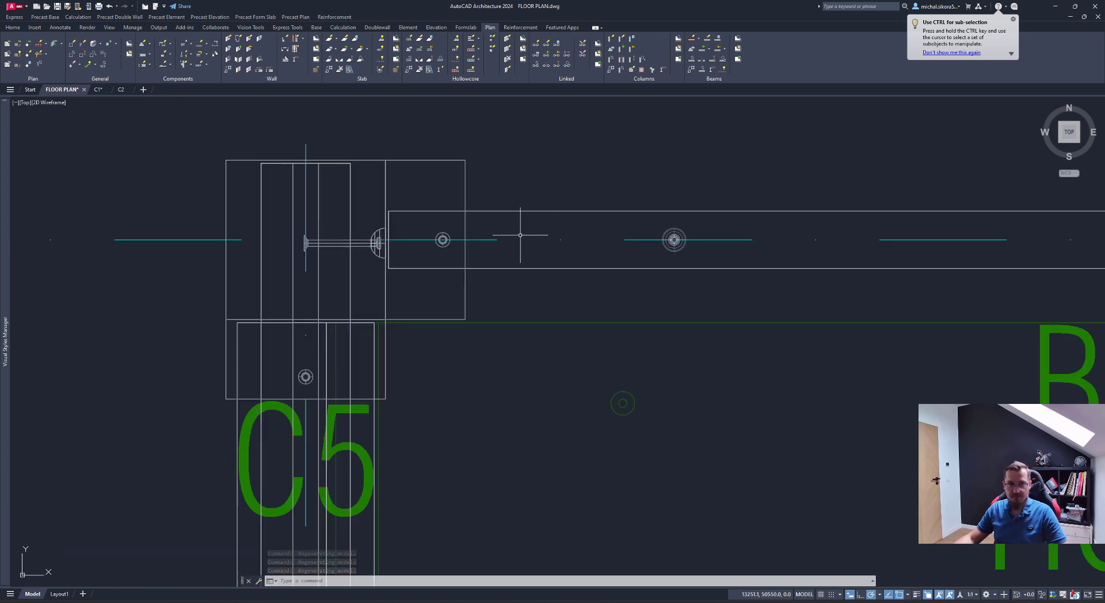
pyautogui.click(540, 210)
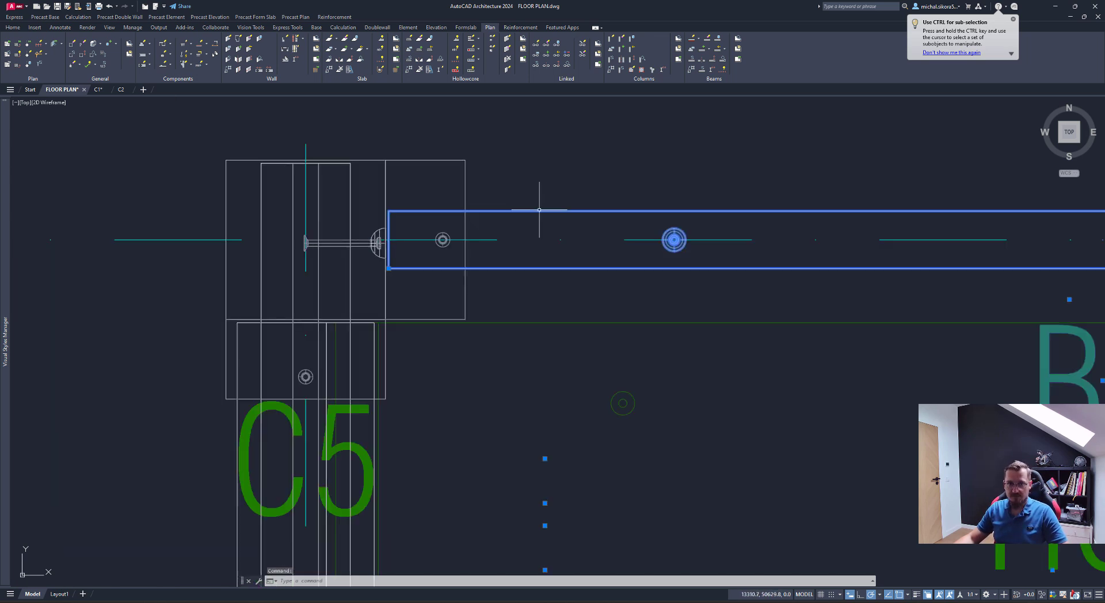
pyautogui.scroll(-6, 598, 212)
pyautogui.scroll(6, 597, 212)
pyautogui.doubleClick(598, 213)
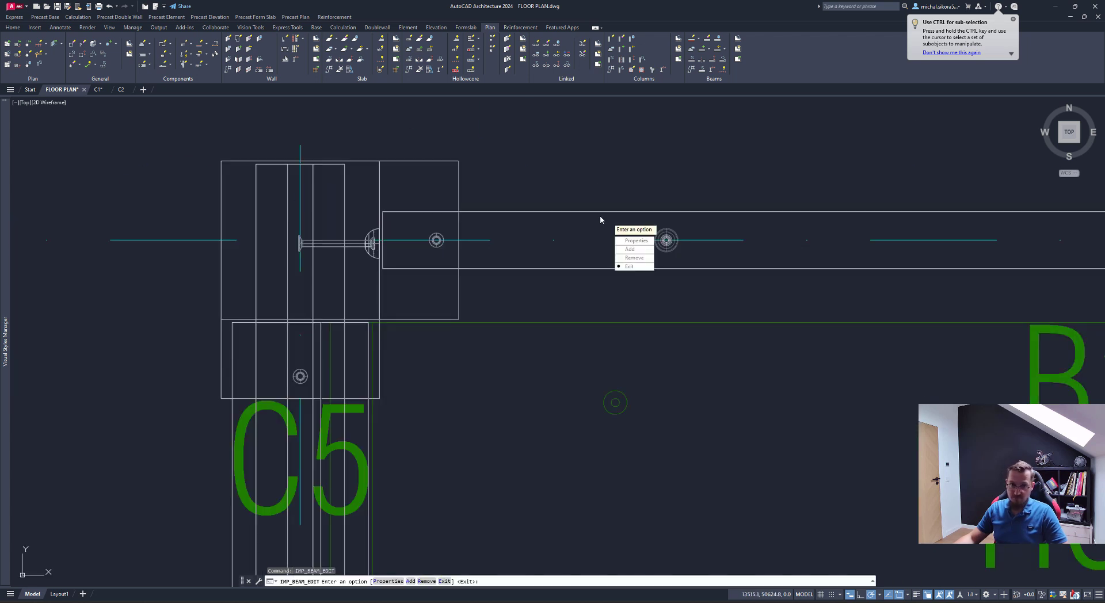
pyautogui.click(639, 242)
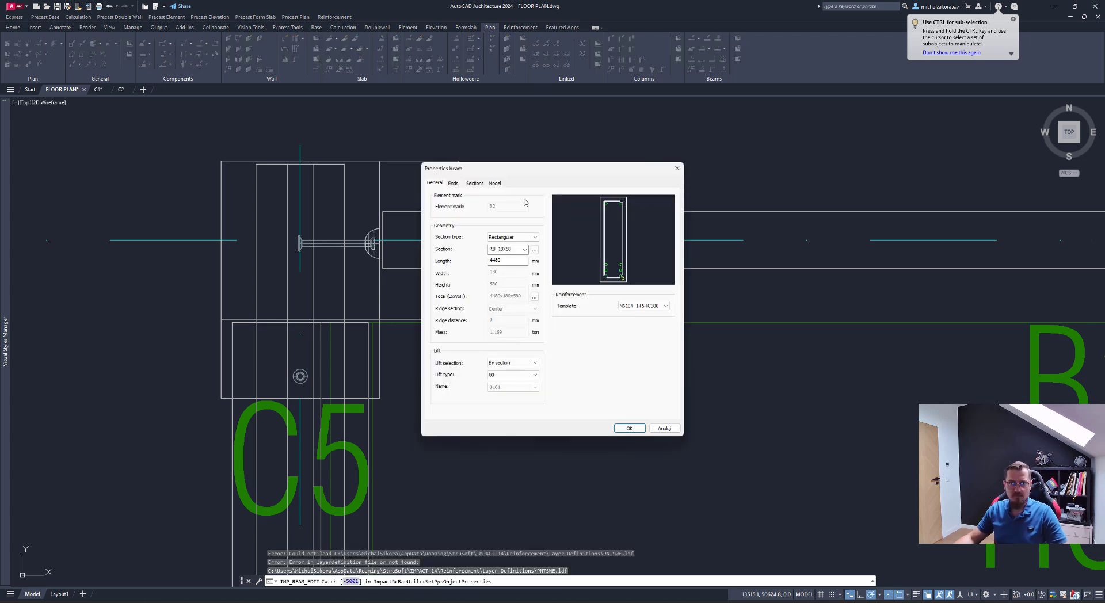
# - Set the fixing shape to Circular at both the left and right ends of the beam
pyautogui.click(455, 184)
pyautogui.moveTo(504, 171); pyautogui.dragTo(724, 175)
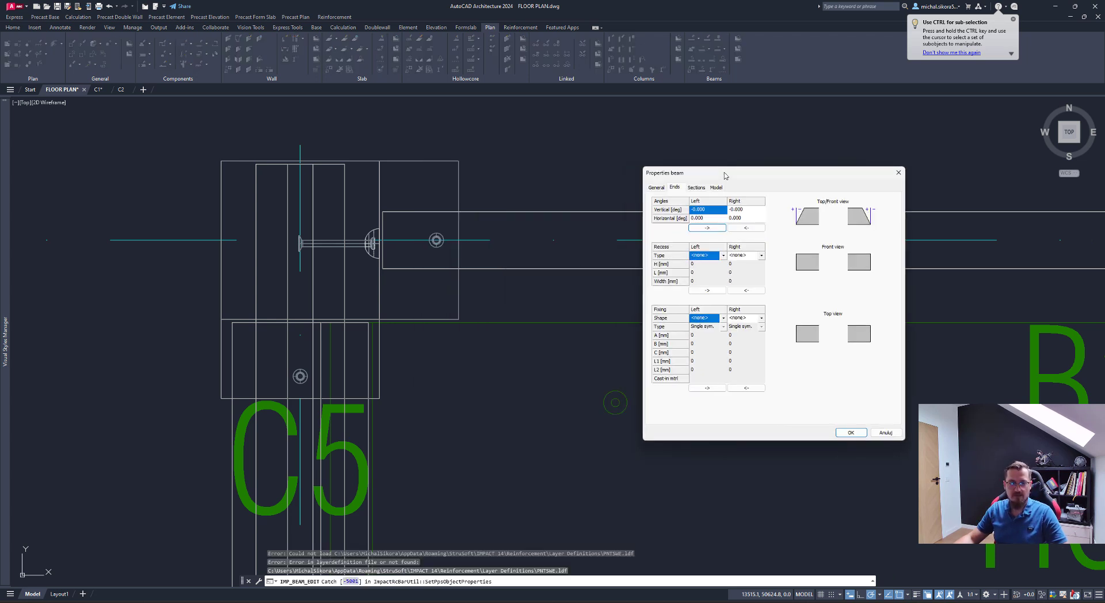
pyautogui.click(723, 319)
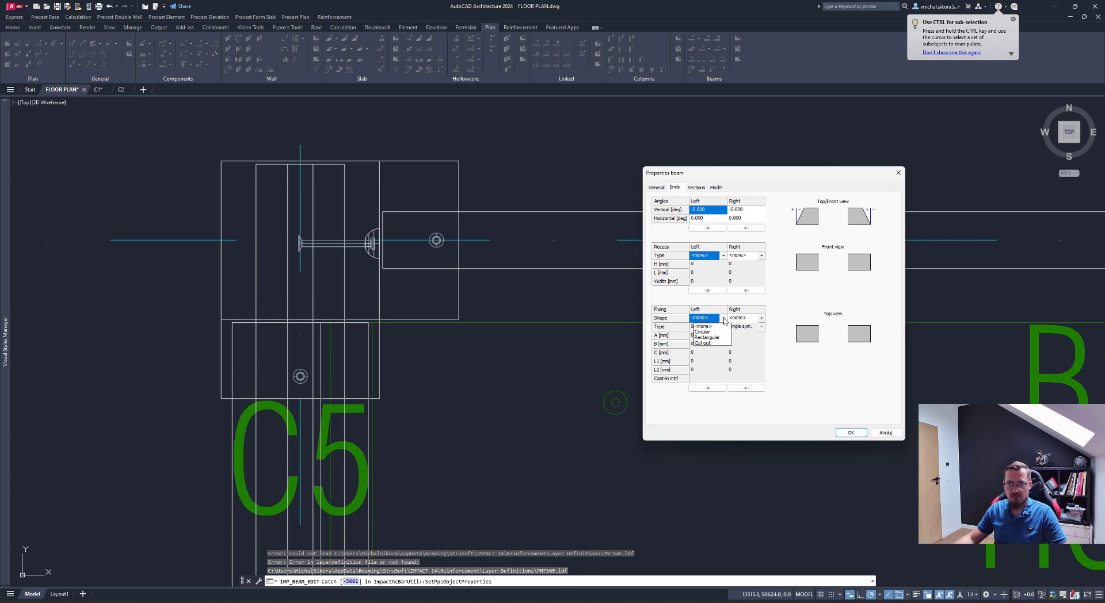
pyautogui.click(703, 332)
pyautogui.click(762, 319)
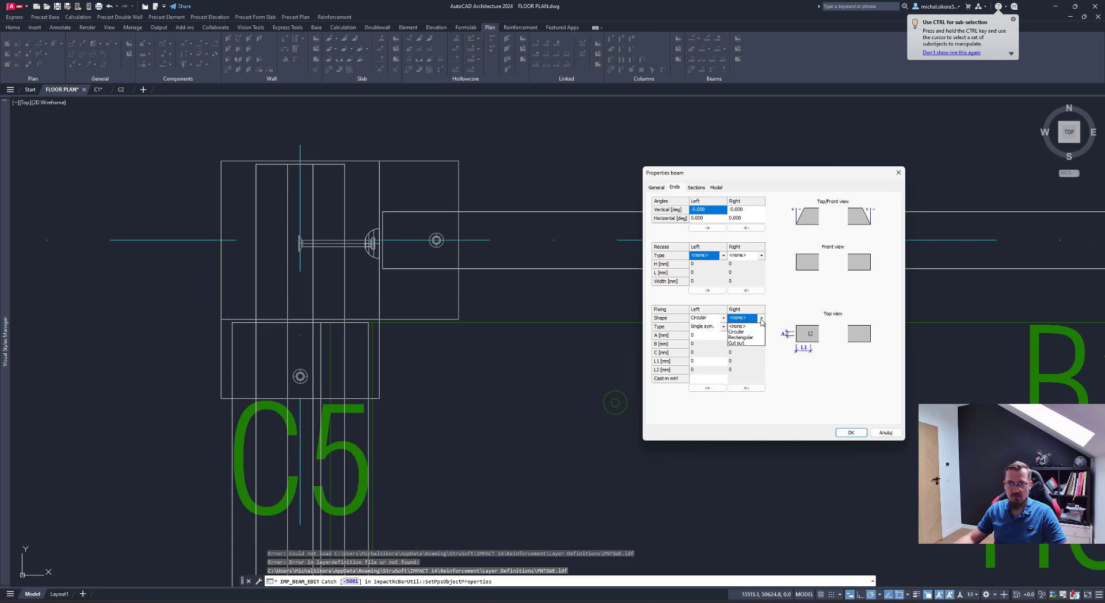
pyautogui.click(743, 332)
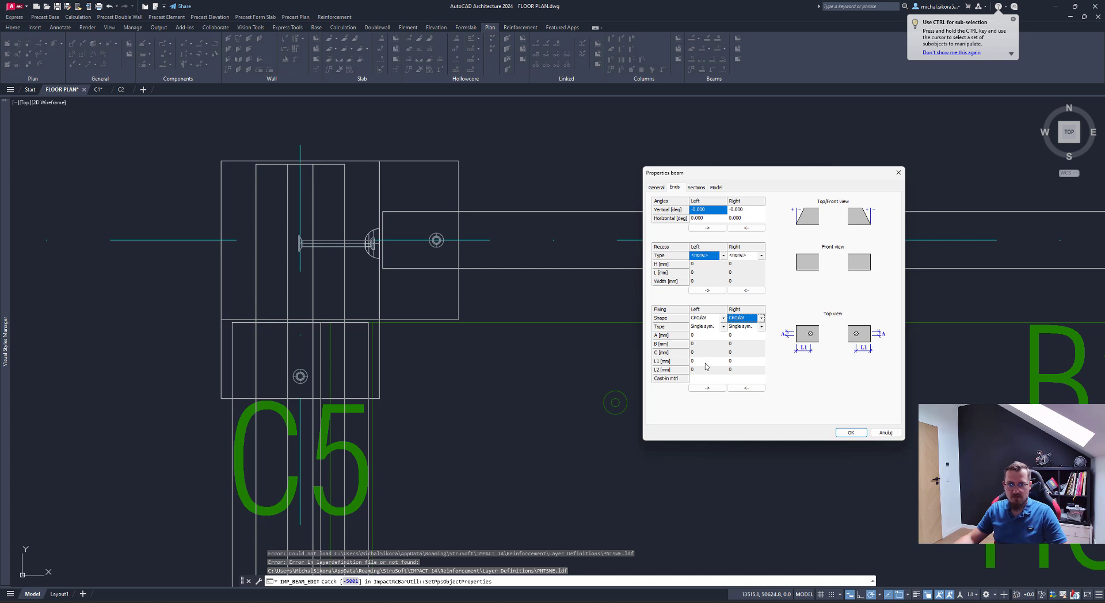
# - Cancel the beam's property changes and exit beam editing without saving
pyautogui.click(700, 337)
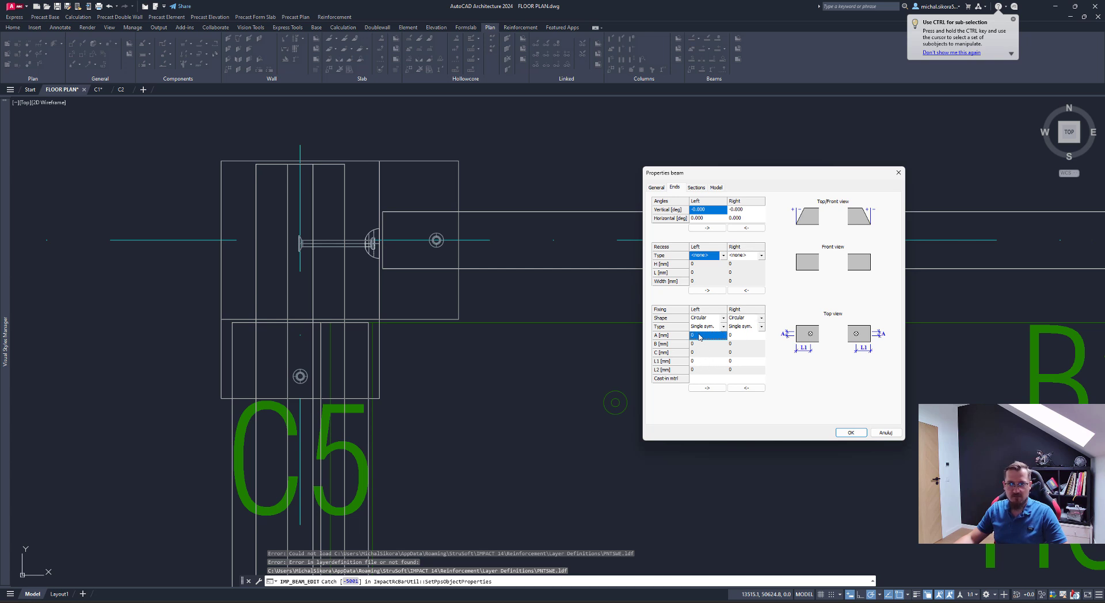
pyautogui.click(886, 433)
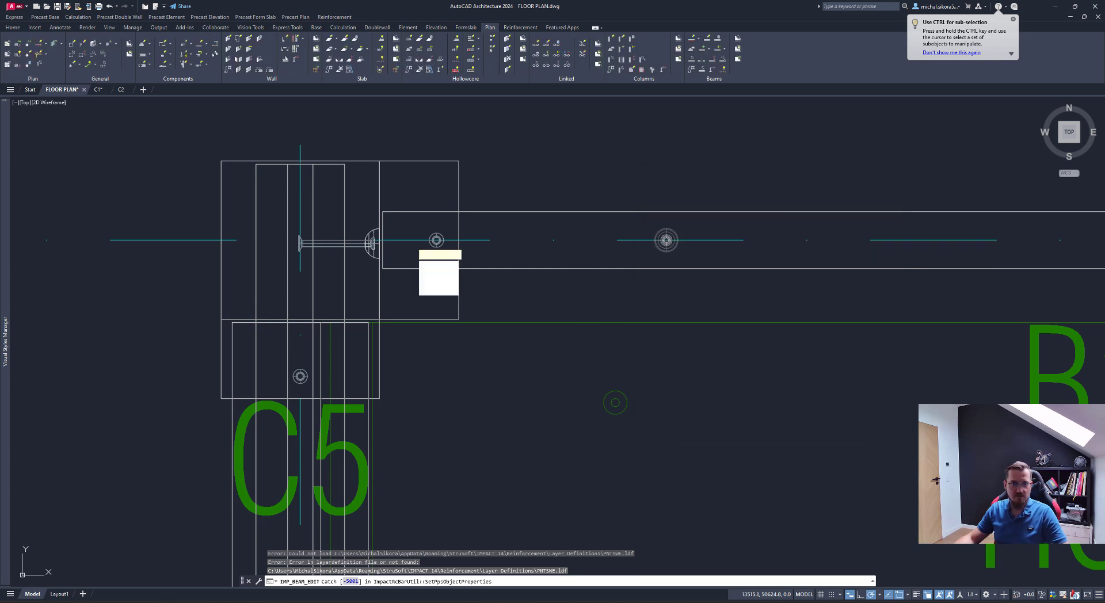
pyautogui.scroll(4, 407, 239)
pyautogui.click(435, 293)
# - Measure the distance from the corbel dowel's centre to the end edge of the beam beside column C5
pyautogui.write('dist')
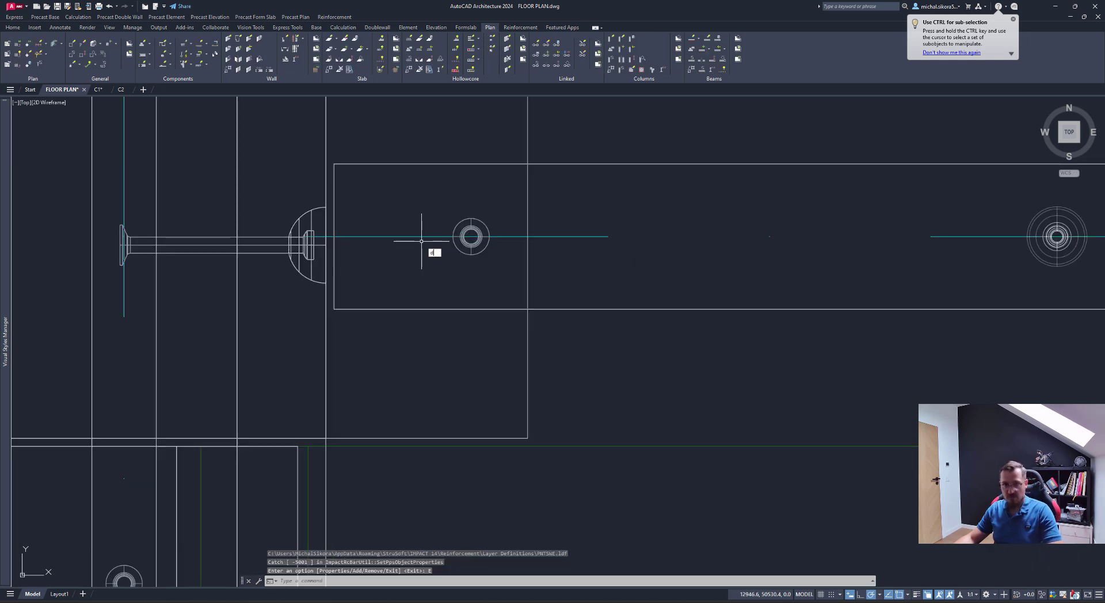
pyautogui.press('Return')
pyautogui.click(471, 236)
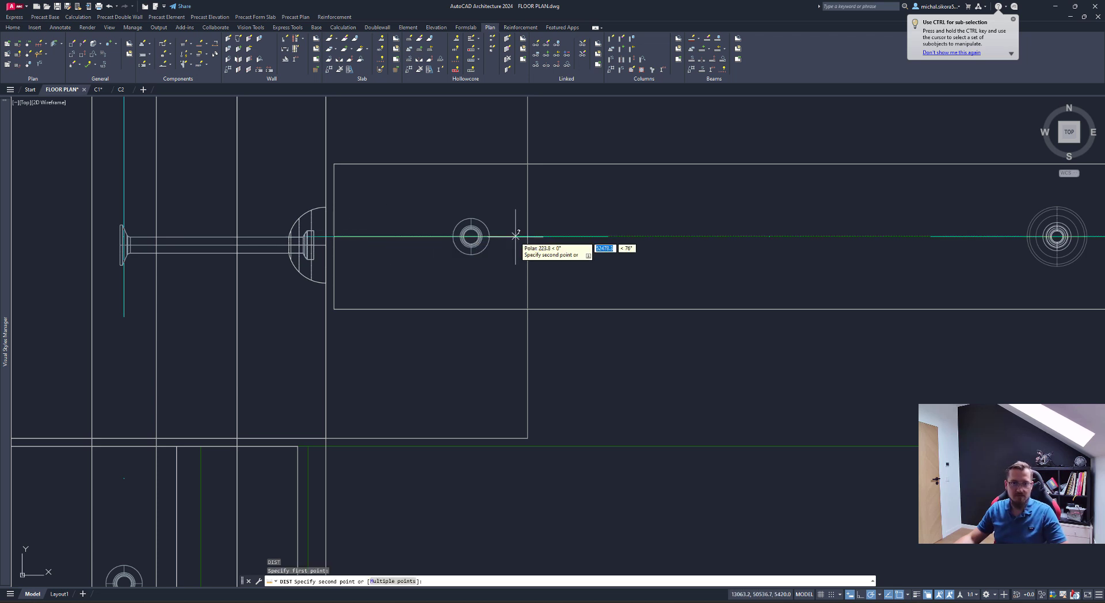
pyautogui.click(471, 236)
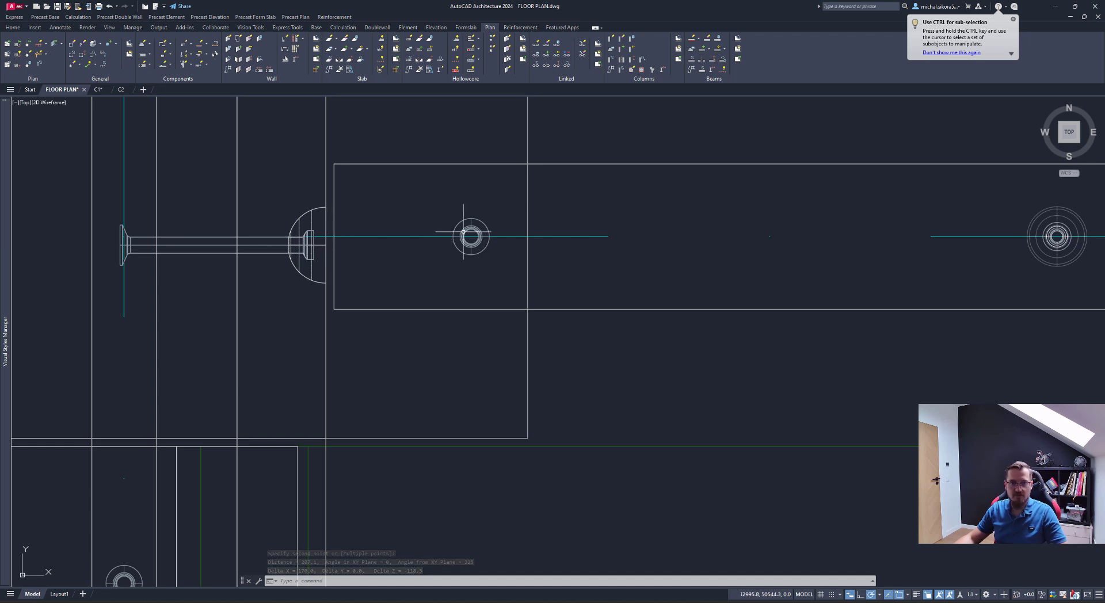
# - Measure the radius of the dowel's outer circle from its centre
pyautogui.scroll(2, 471, 236)
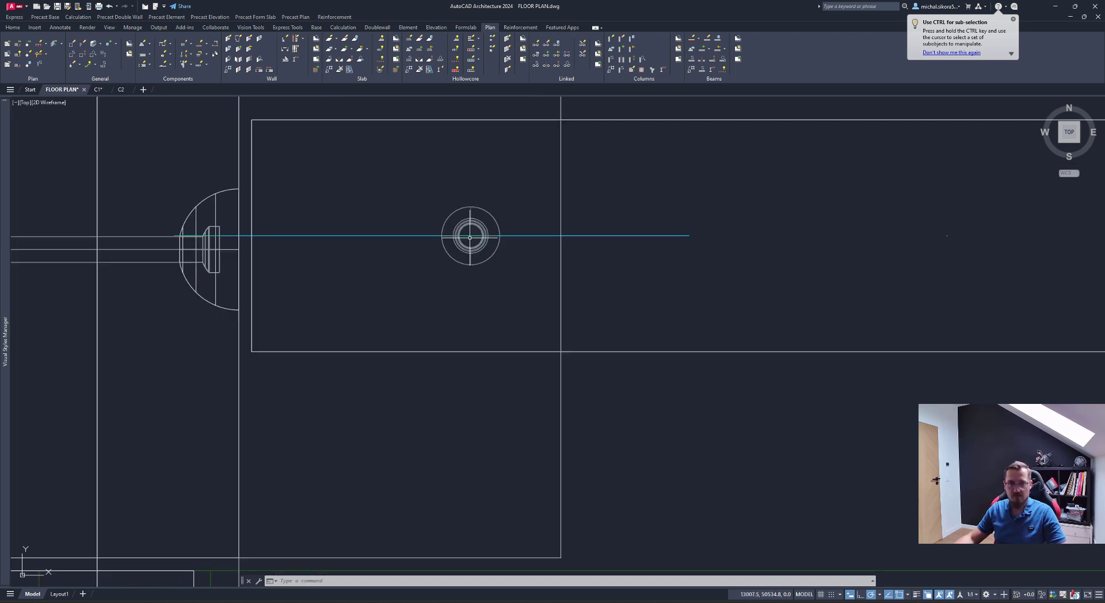
pyautogui.rightClick(476, 245)
pyautogui.click(489, 254)
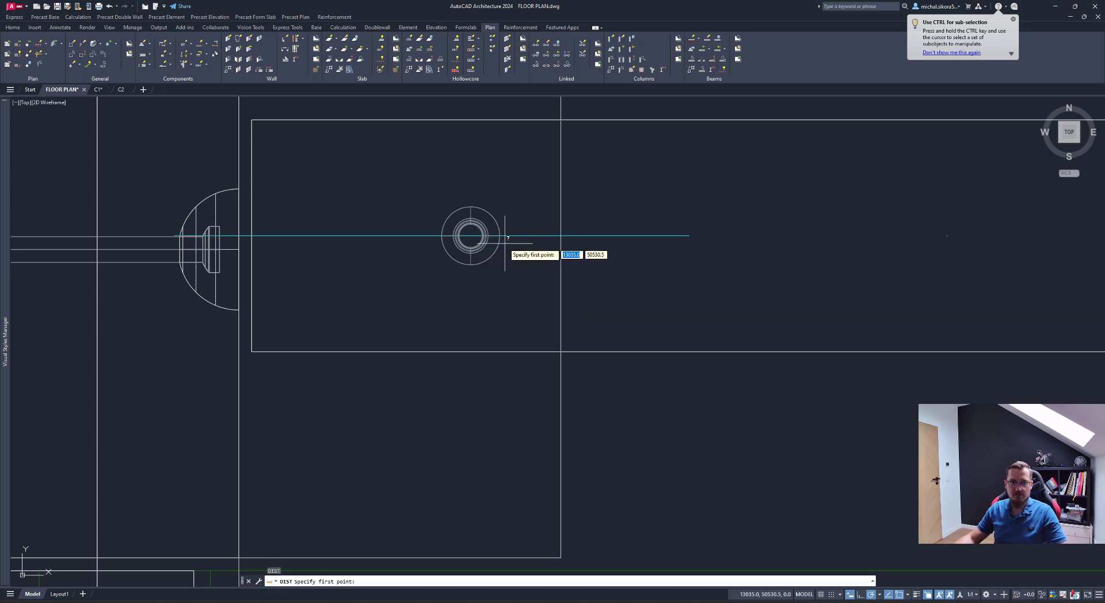
pyautogui.click(471, 235)
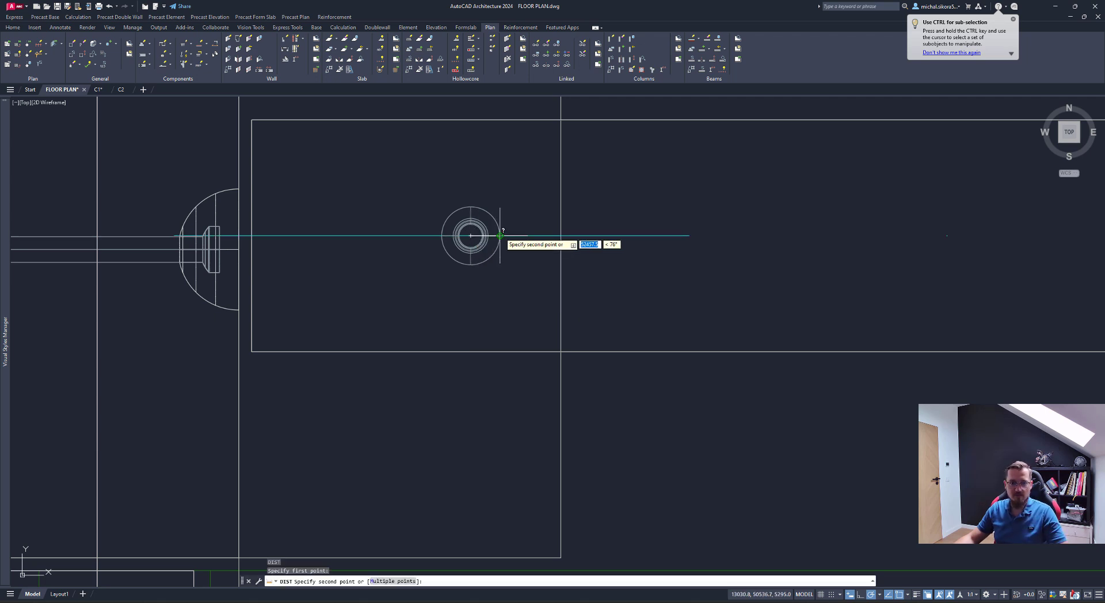
pyautogui.click(500, 235)
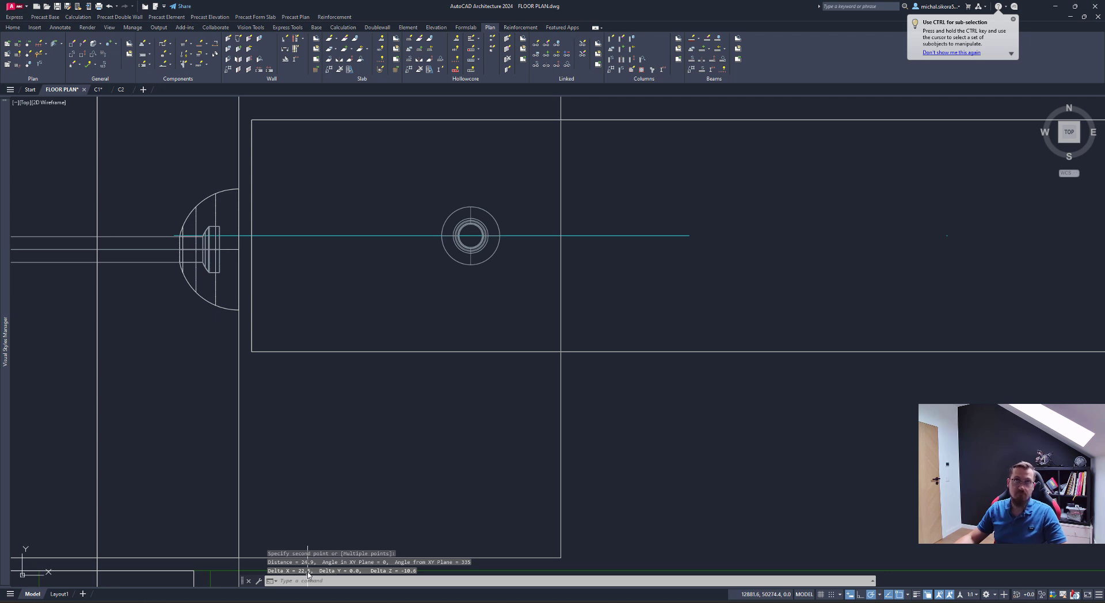
# - Reopen the properties of the beam next to column C5 and set its fixing shape to Circular at both ends
pyautogui.moveTo(498, 205); pyautogui.dragTo(481, 259, button='middle')
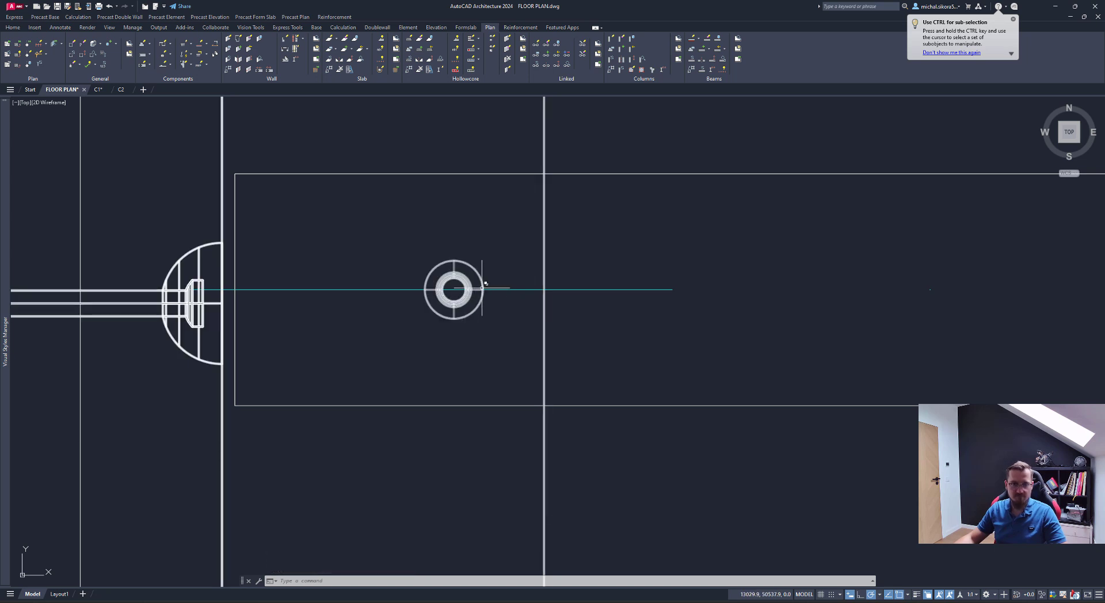
pyautogui.scroll(-2, 483, 287)
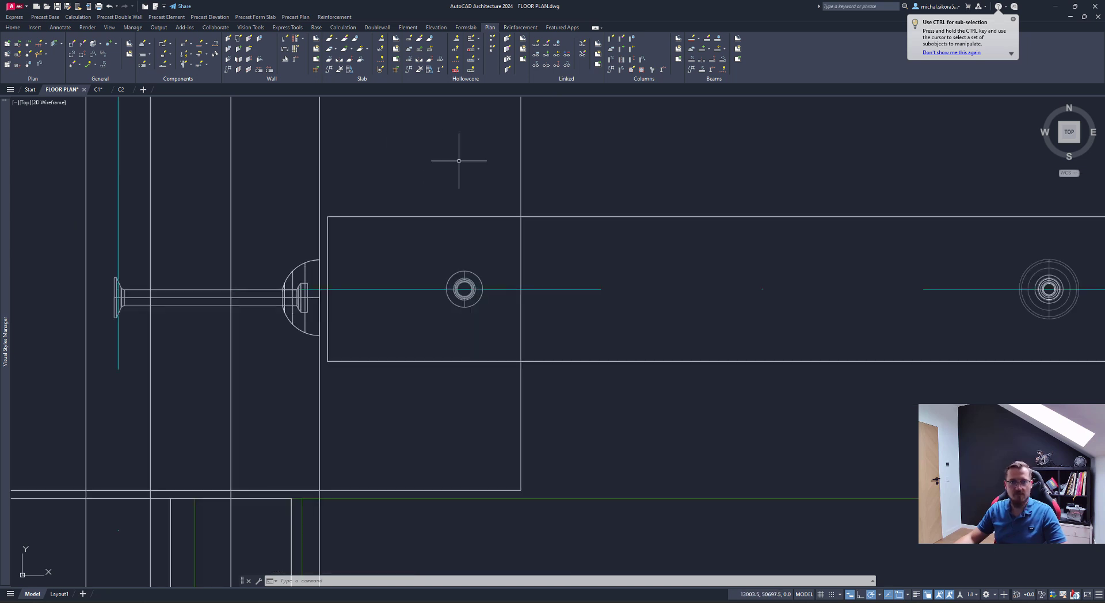
pyautogui.click(636, 220)
pyautogui.click(640, 217)
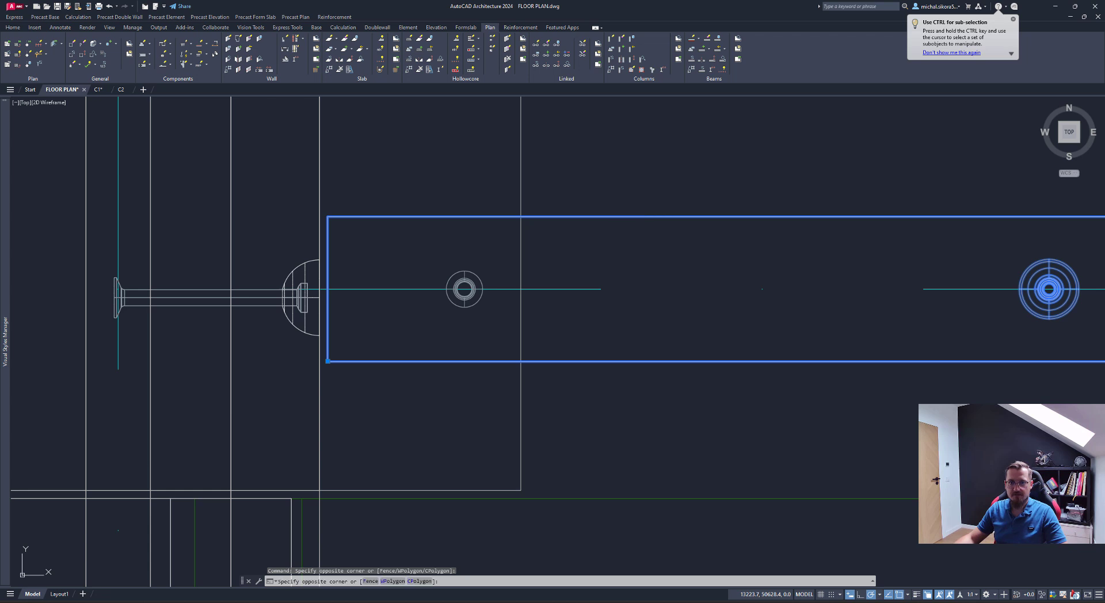
pyautogui.rightClick(645, 224)
pyautogui.click(662, 237)
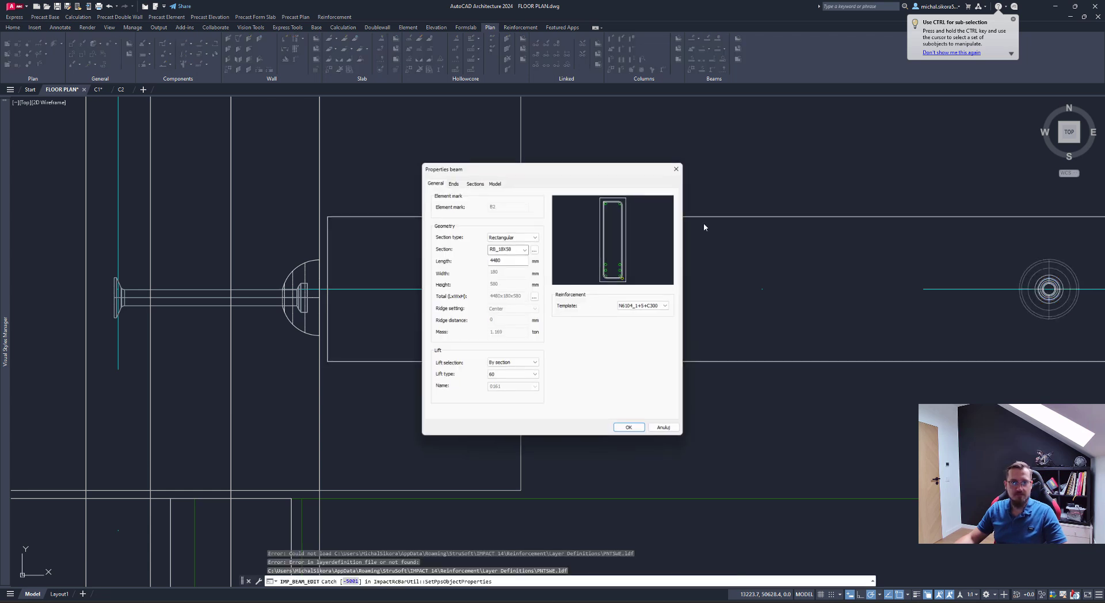
pyautogui.click(453, 183)
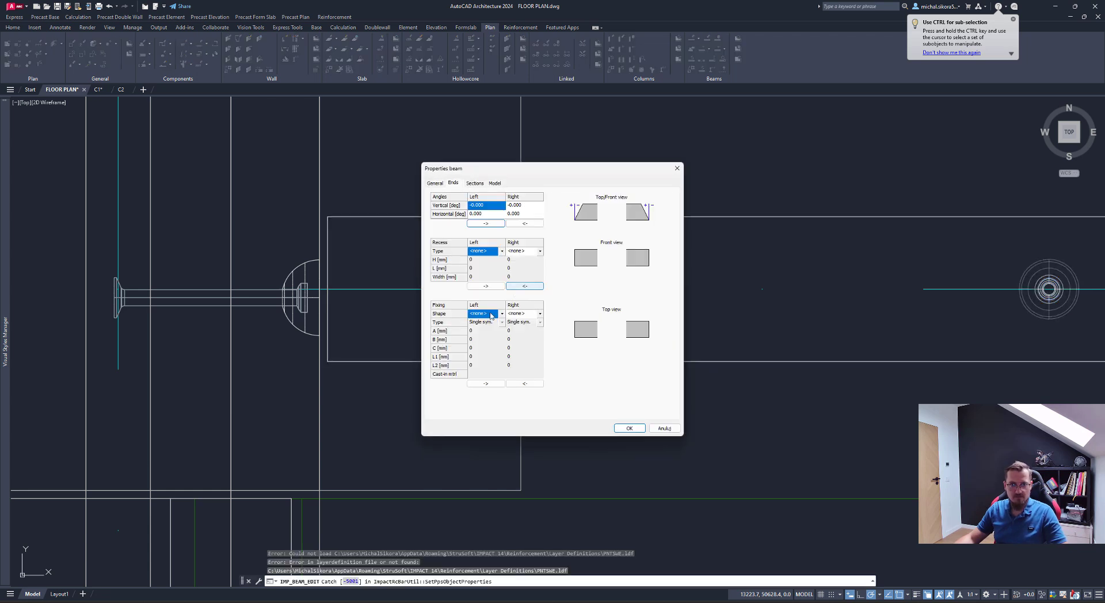
pyautogui.click(502, 314)
pyautogui.click(495, 328)
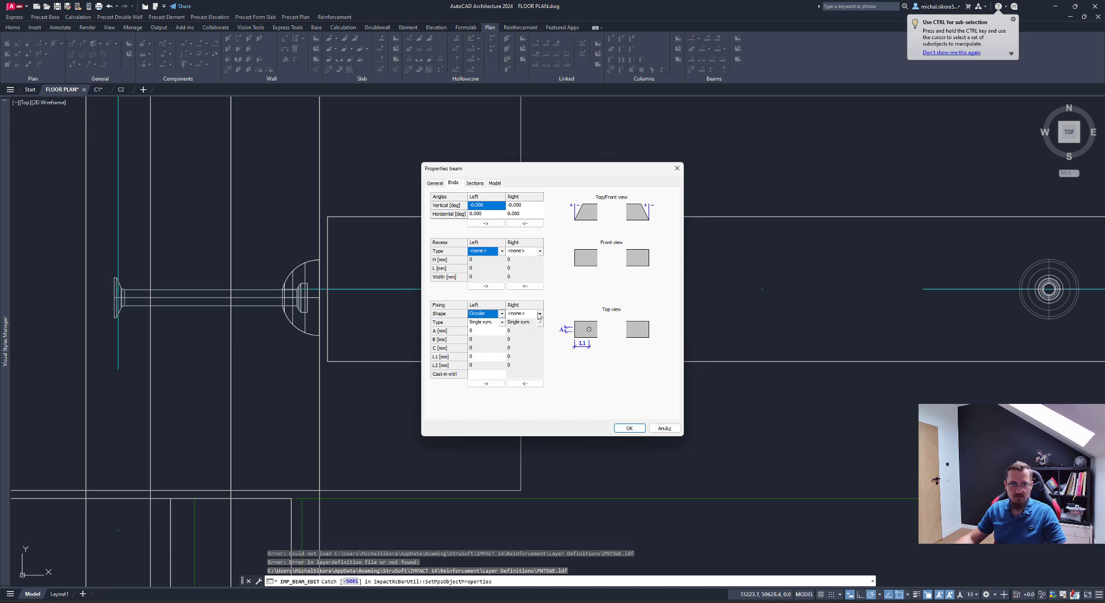
pyautogui.click(540, 314)
pyautogui.click(542, 313)
pyautogui.click(521, 331)
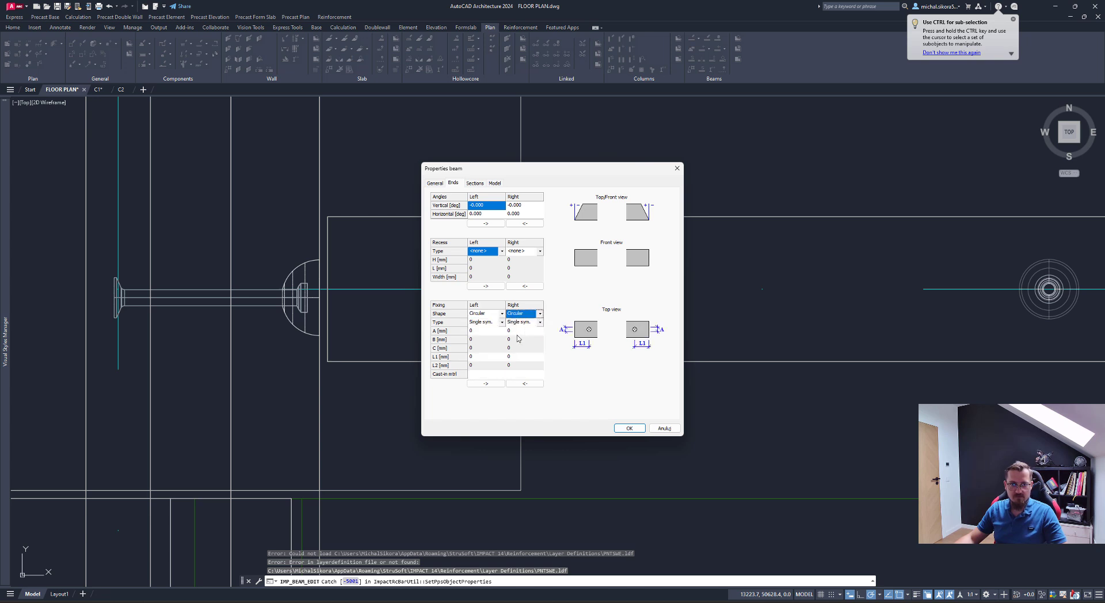
# - Set the left fixing's L1 to 170 mm and A to 55 mm, and copy the fixing values to the right end
pyautogui.click(481, 357)
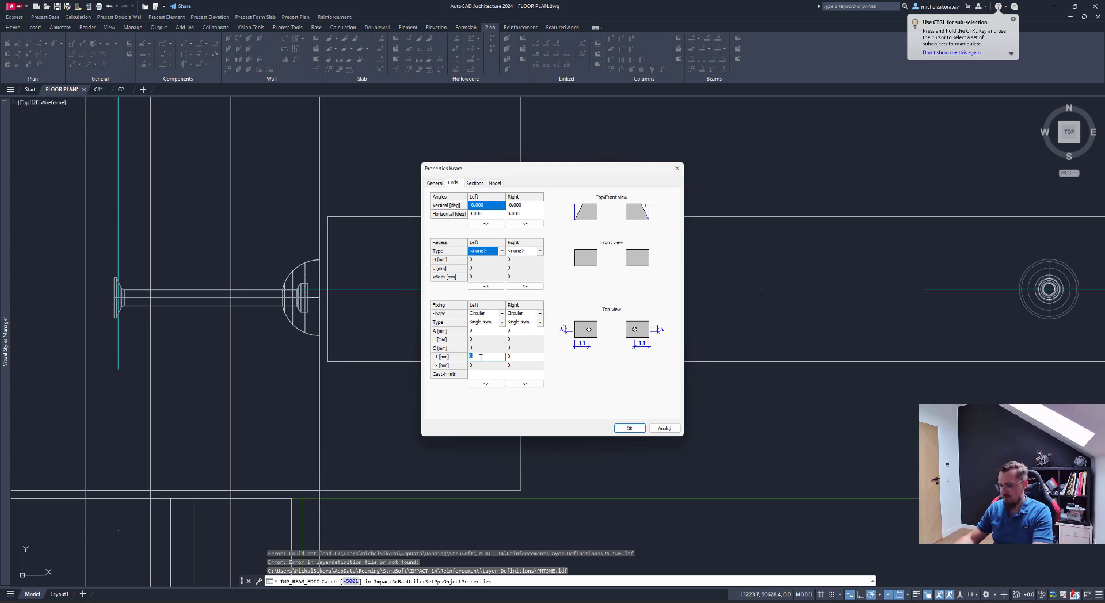
pyautogui.click(524, 358)
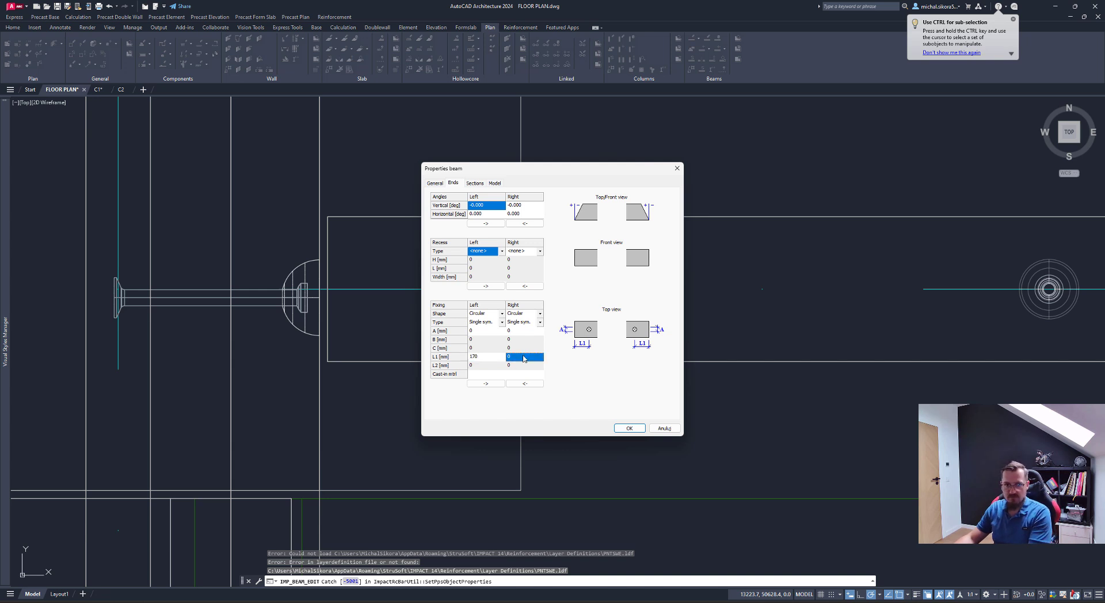
pyautogui.click(481, 332)
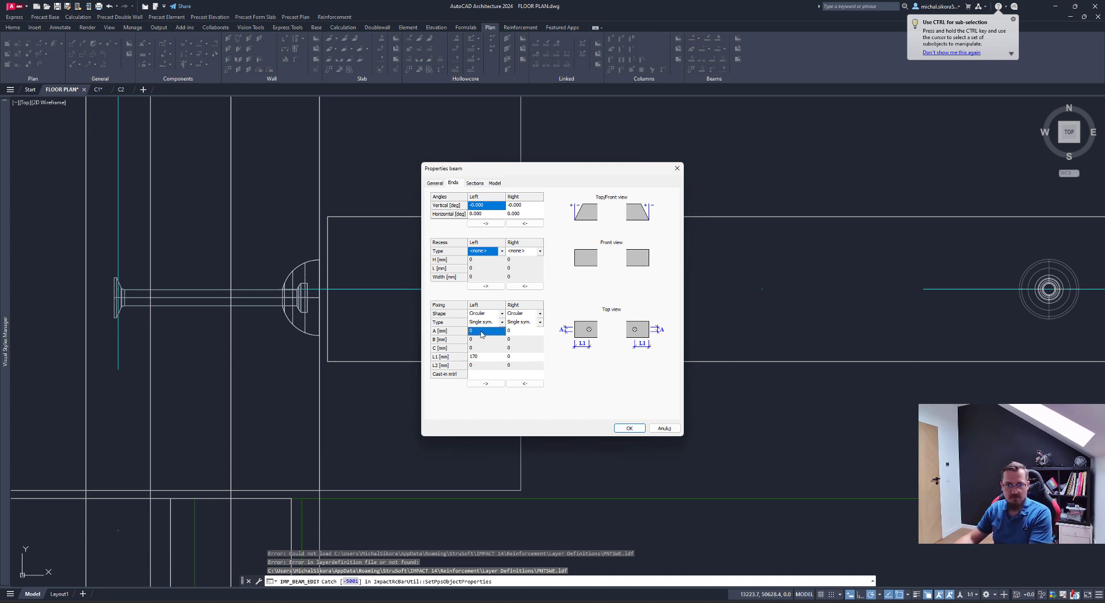
pyautogui.click(481, 333)
pyautogui.write('55')
pyautogui.click(486, 384)
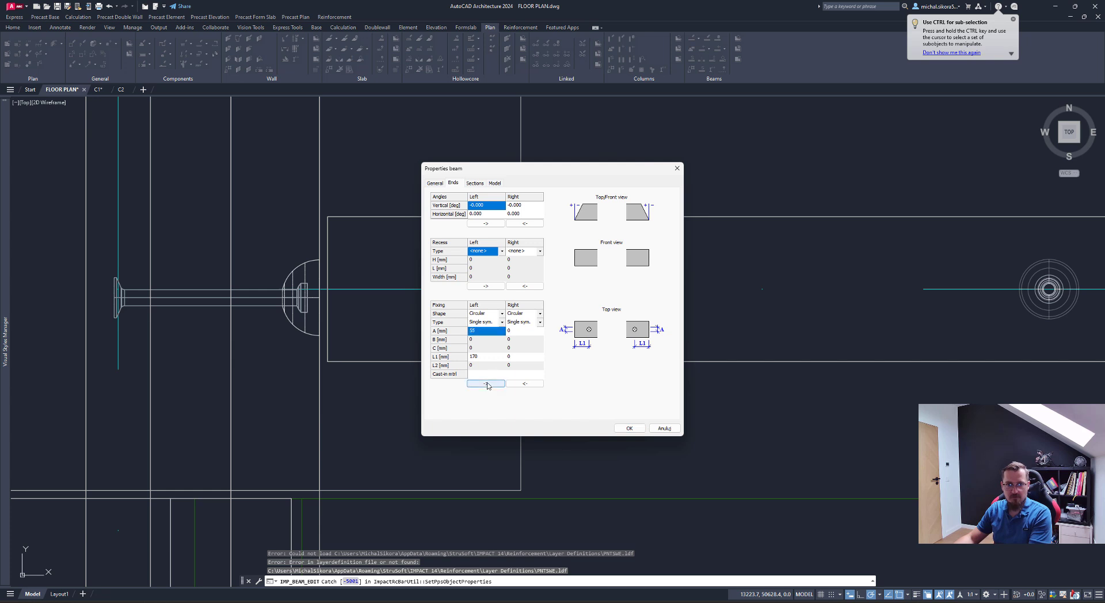
# - Apply the beam properties with the lift updated, then exit and save the beam under its existing element mark
pyautogui.click(629, 428)
pyautogui.click(548, 336)
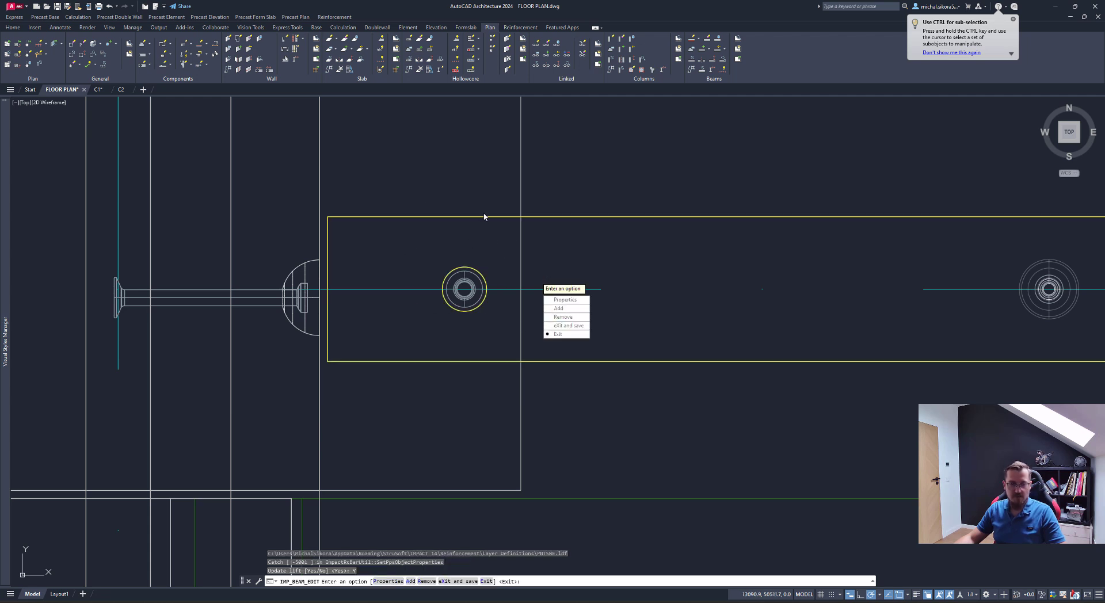
pyautogui.click(554, 334)
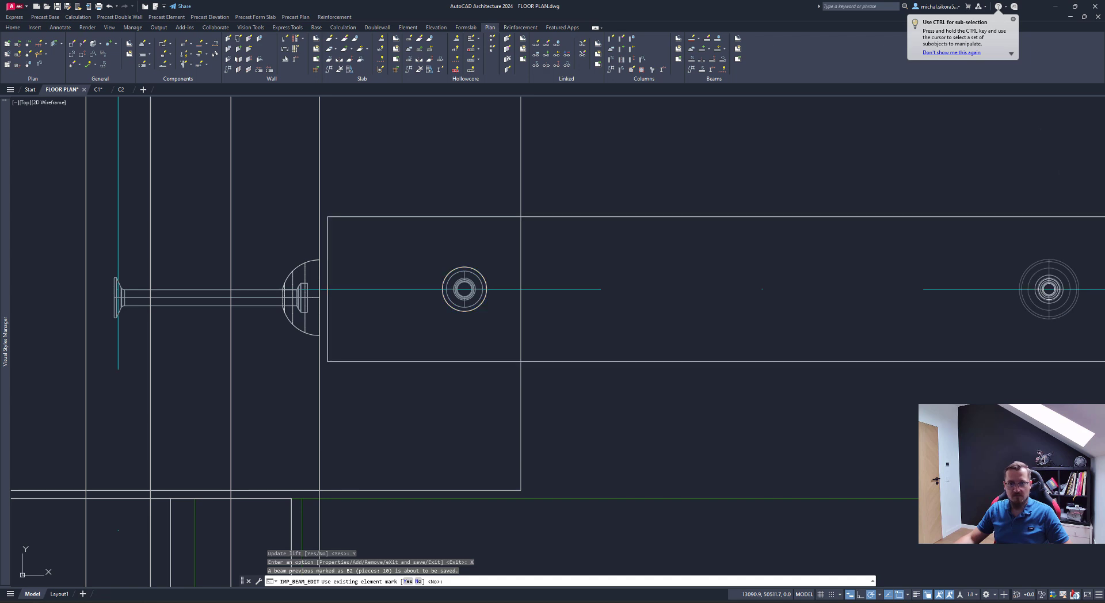
pyautogui.write('Y')
pyautogui.press('Return')
# - Examine the fixing holes over the corbel dowels at the ends of the B2 beams along axis A
pyautogui.moveTo(545, 315); pyautogui.dragTo(193, 308, button='middle')
pyautogui.scroll(8, 548, 303)
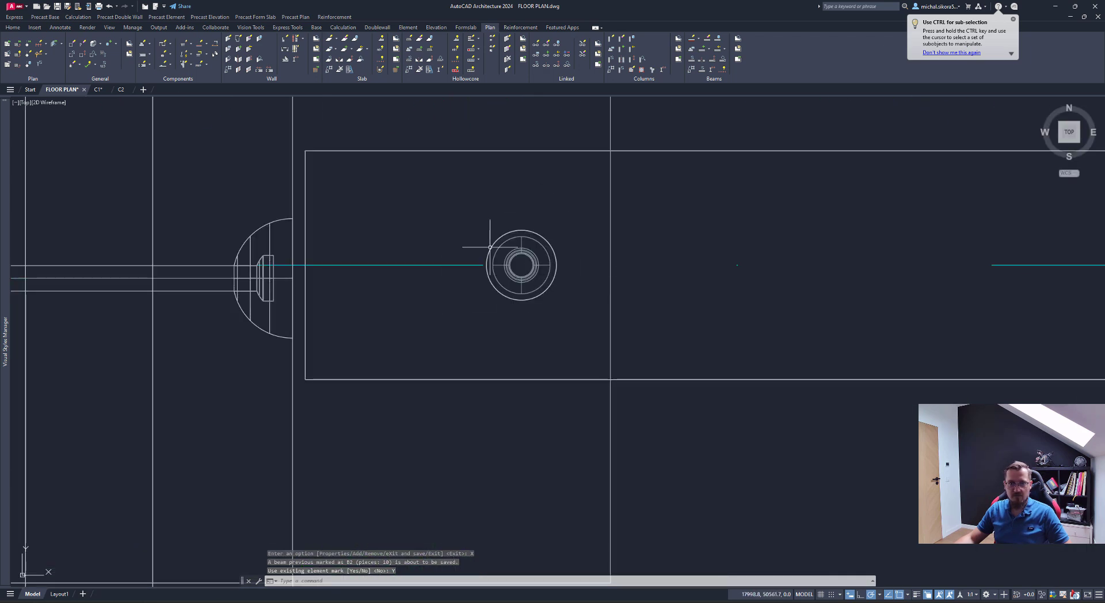
pyautogui.scroll(-6, 486, 268)
pyautogui.moveTo(681, 272); pyautogui.dragTo(419, 273, button='middle')
pyautogui.scroll(8, 626, 283)
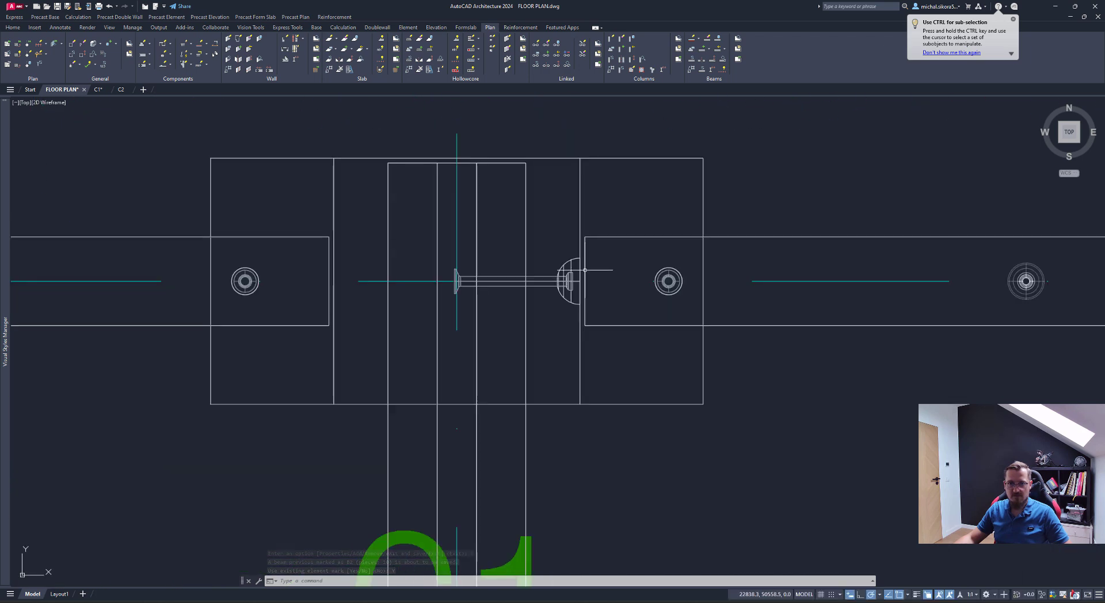
pyautogui.scroll(3, 683, 276)
pyautogui.scroll(-10, 658, 375)
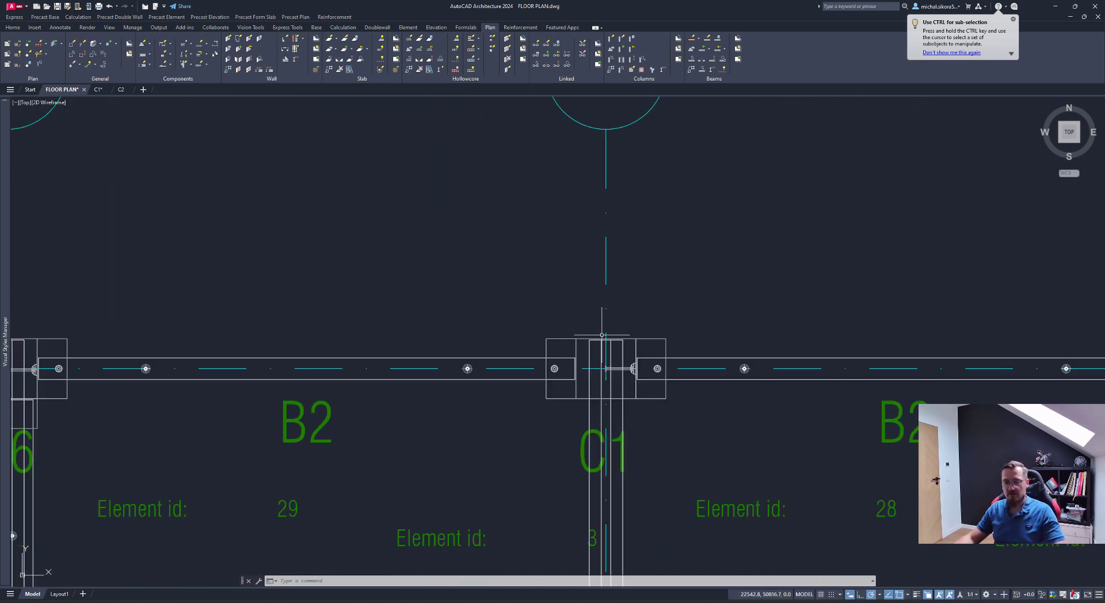
pyautogui.scroll(-2, 410, 337)
pyautogui.moveTo(410, 337); pyautogui.dragTo(683, 293, button='middle')
pyautogui.moveTo(581, 343); pyautogui.dragTo(761, 294, button='middle')
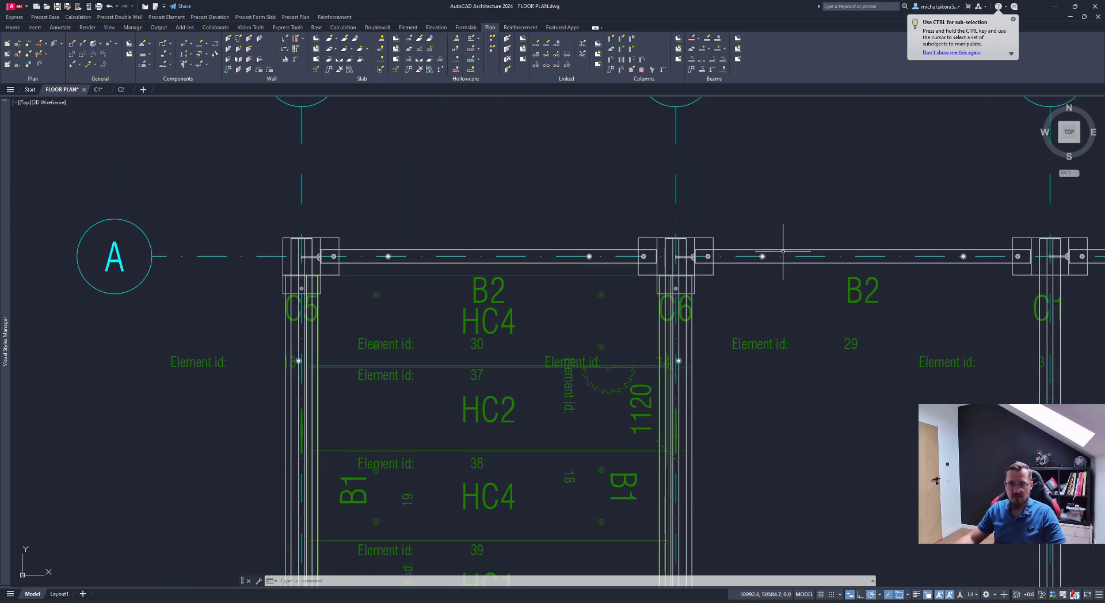
pyautogui.moveTo(782, 239); pyautogui.dragTo(650, 214, button='middle')
pyautogui.moveTo(234, 225); pyautogui.dragTo(479, 214, button='middle')
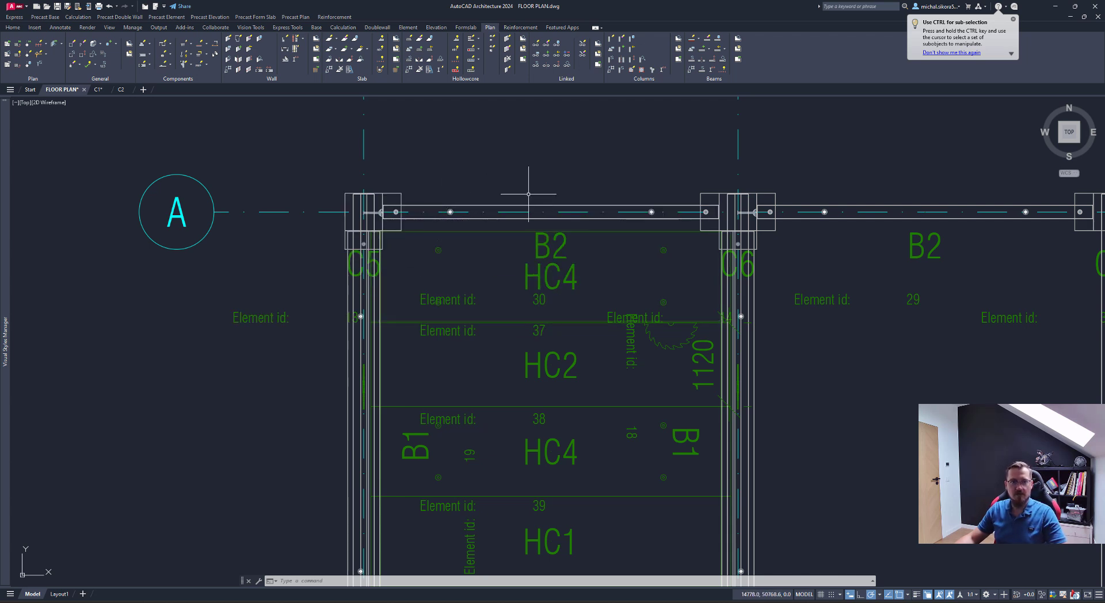
pyautogui.scroll(3, 433, 209)
pyautogui.scroll(2, 362, 202)
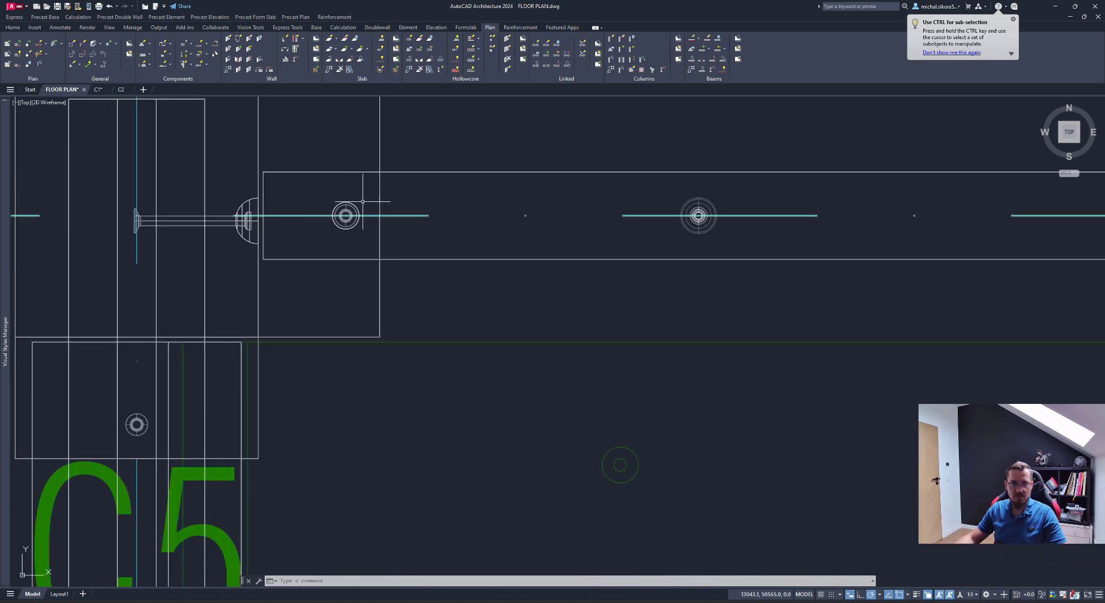
pyautogui.scroll(-6, 363, 202)
pyautogui.moveTo(605, 202); pyautogui.dragTo(582, 202, button='middle')
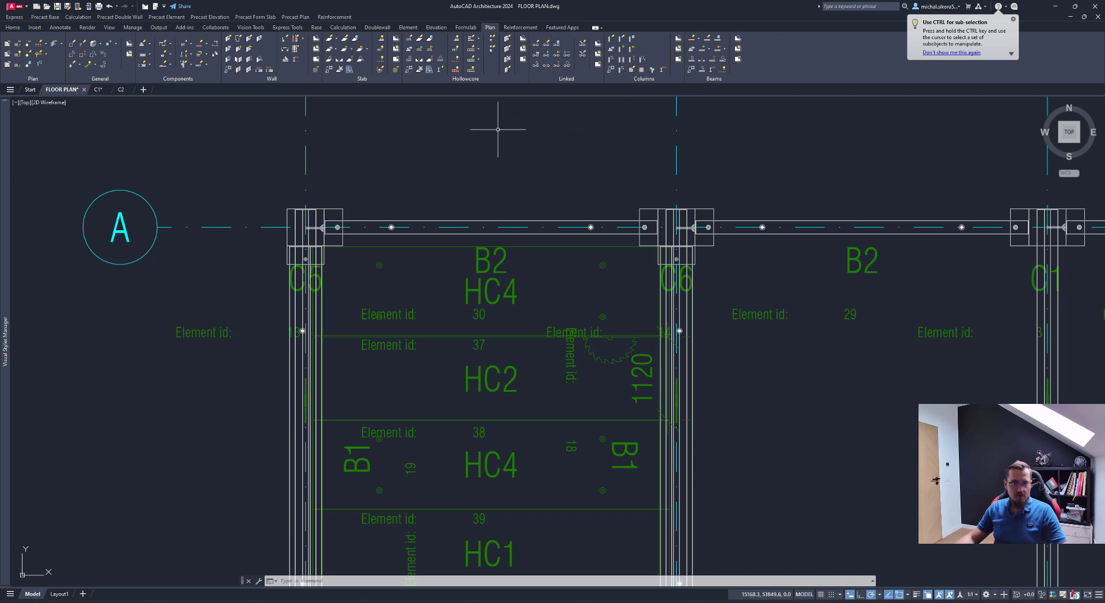
# - Switch to project PROJ_050424 in IMPACT Project Manager and examine the beam-to-corbel dowel connection at C5 and the whole frame in 3D
pyautogui.moveTo(668, 602)
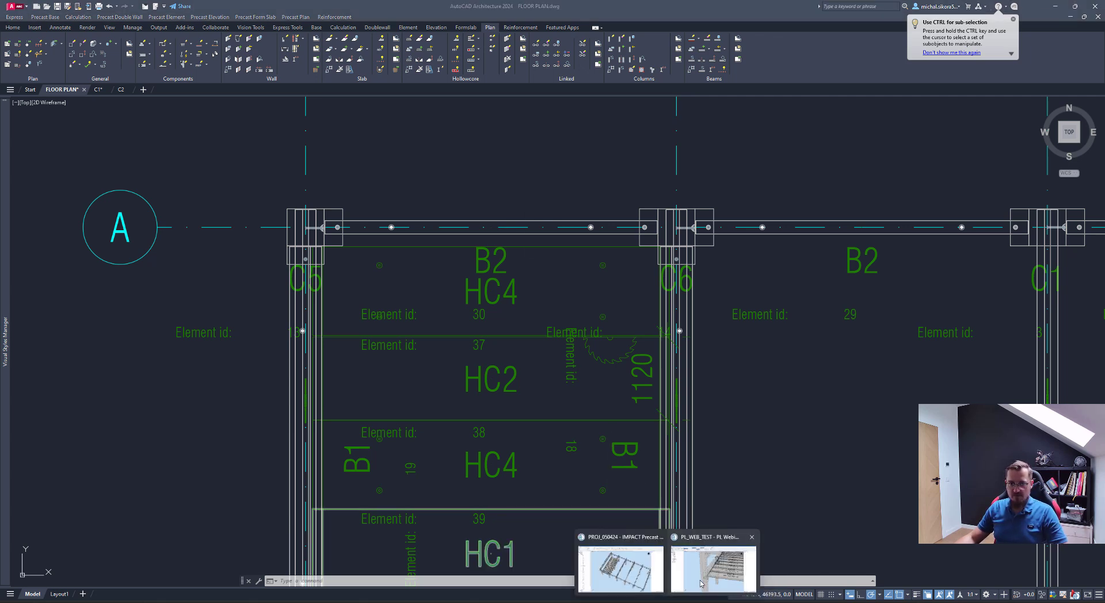
pyautogui.click(621, 567)
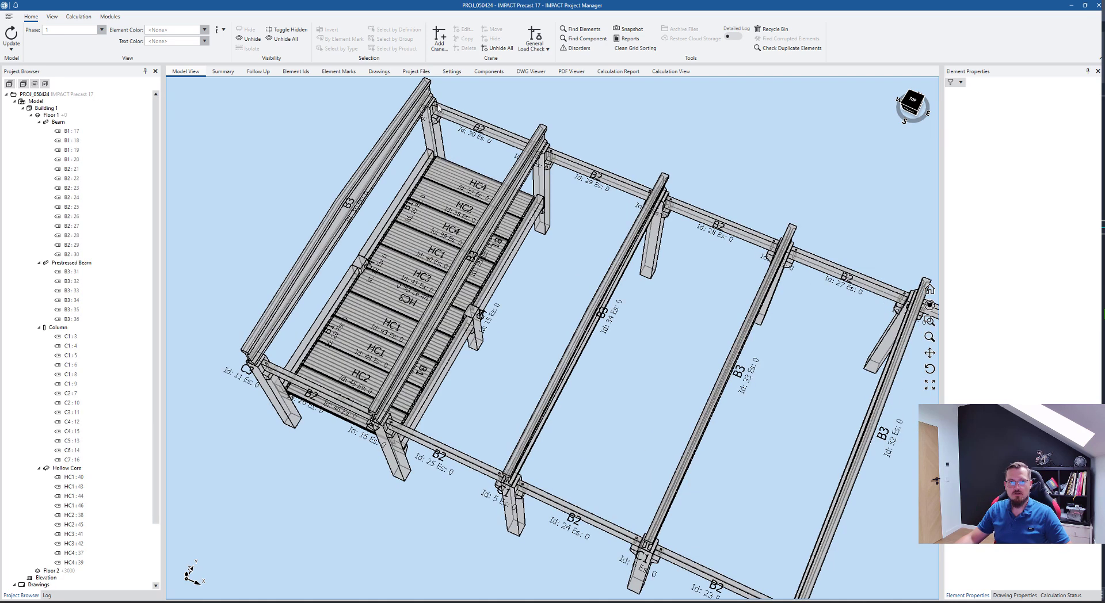
pyautogui.scroll(10, 437, 108)
pyautogui.scroll(3, 434, 112)
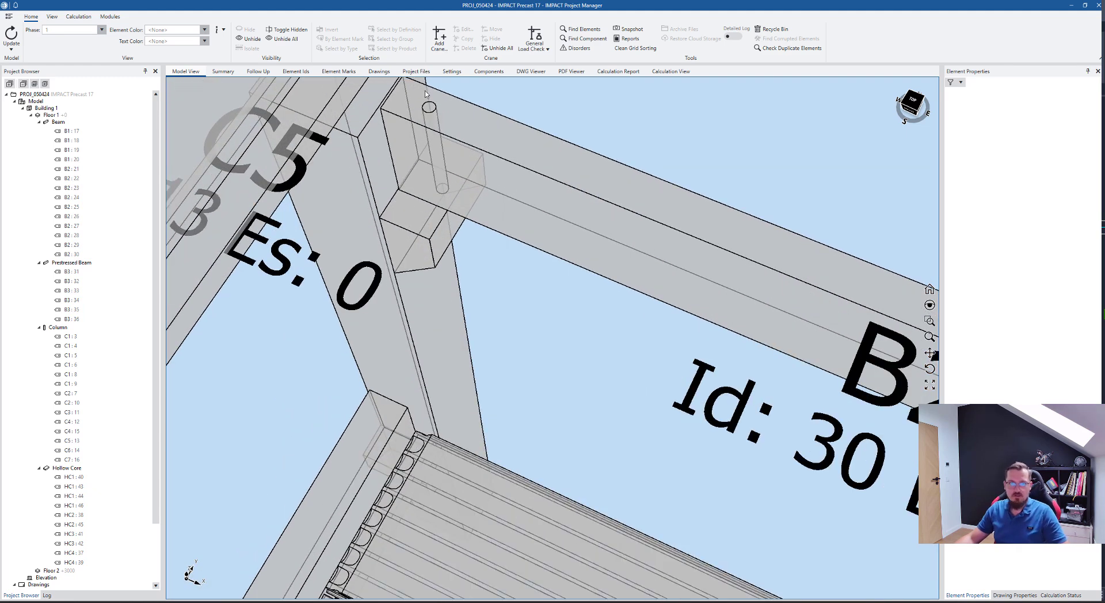
pyautogui.scroll(-15, 466, 174)
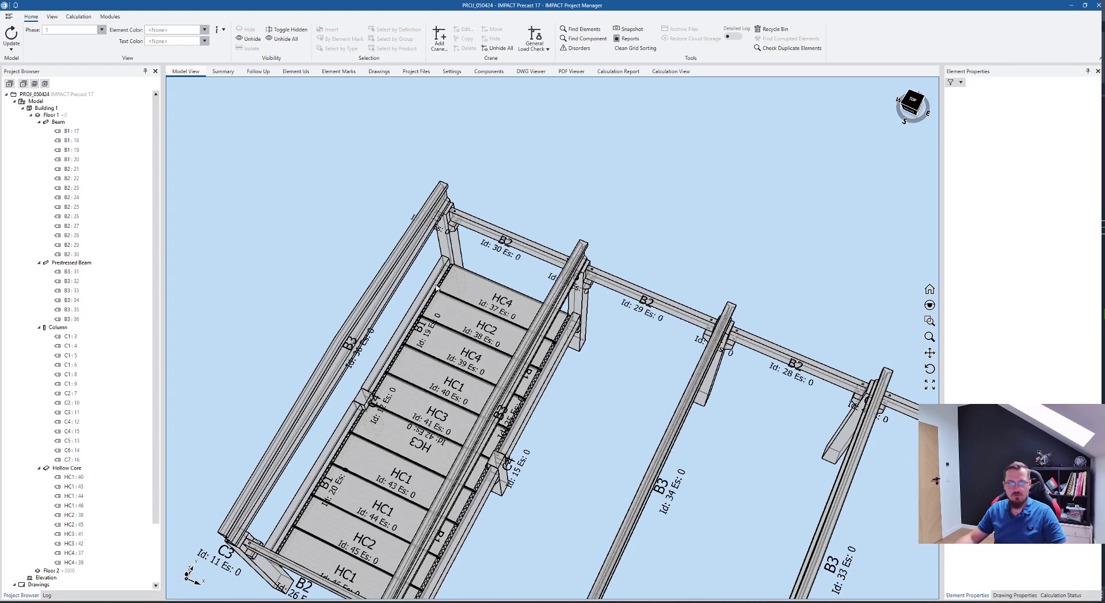
pyautogui.moveTo(459, 403); pyautogui.dragTo(477, 288, button='middle')
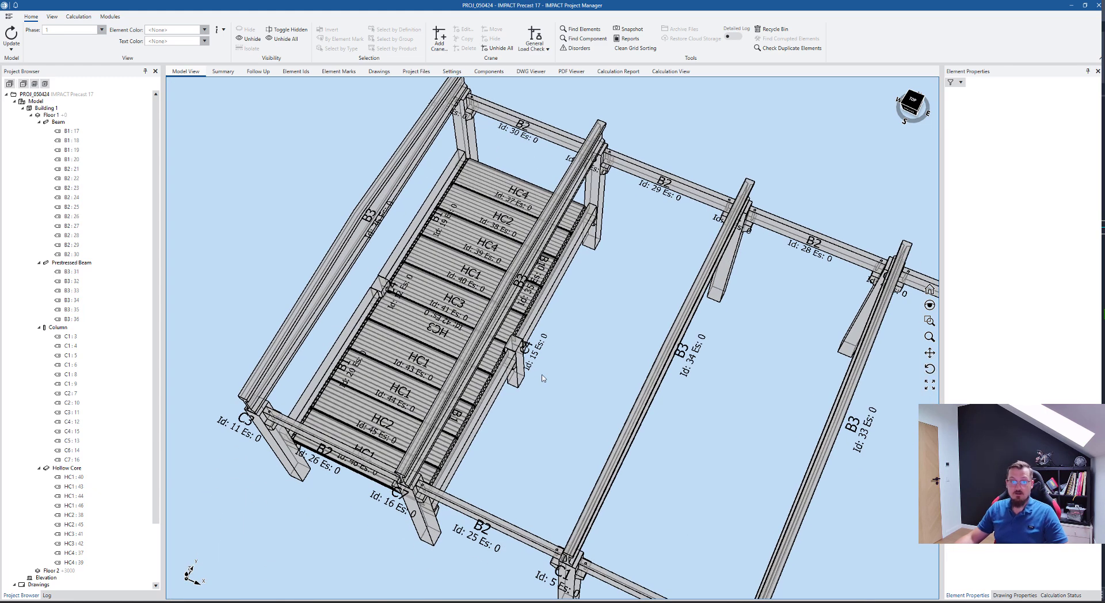
pyautogui.keyDown('shift'); pyautogui.moveTo(574, 408); pyautogui.dragTo(601, 358, button='middle'); pyautogui.keyUp('shift')
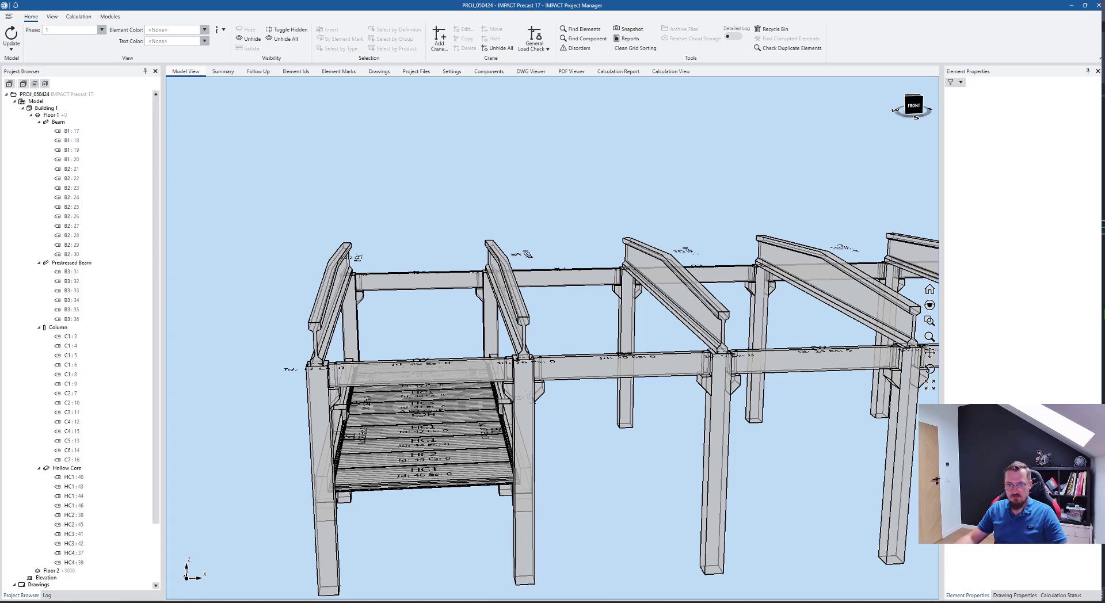
# - Switch to the AutoCAD floor plan and regenerate the existing B2 shop drawing with reinforcement, using the axis A beam between grids 2 and 3
pyautogui.hotkey('alt', 'Tab')
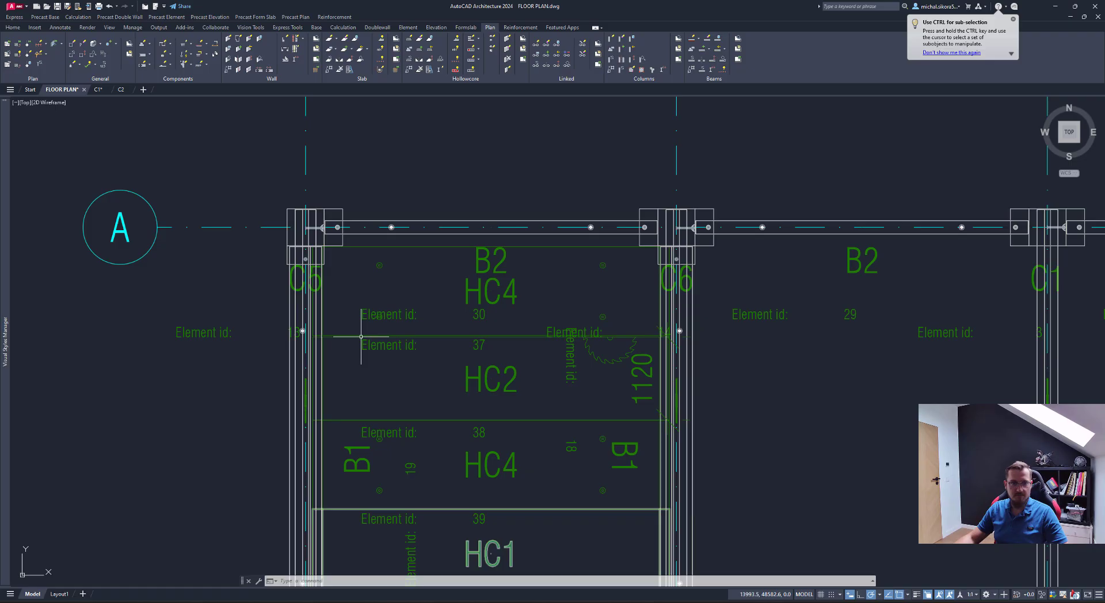
pyautogui.scroll(-3, 416, 328)
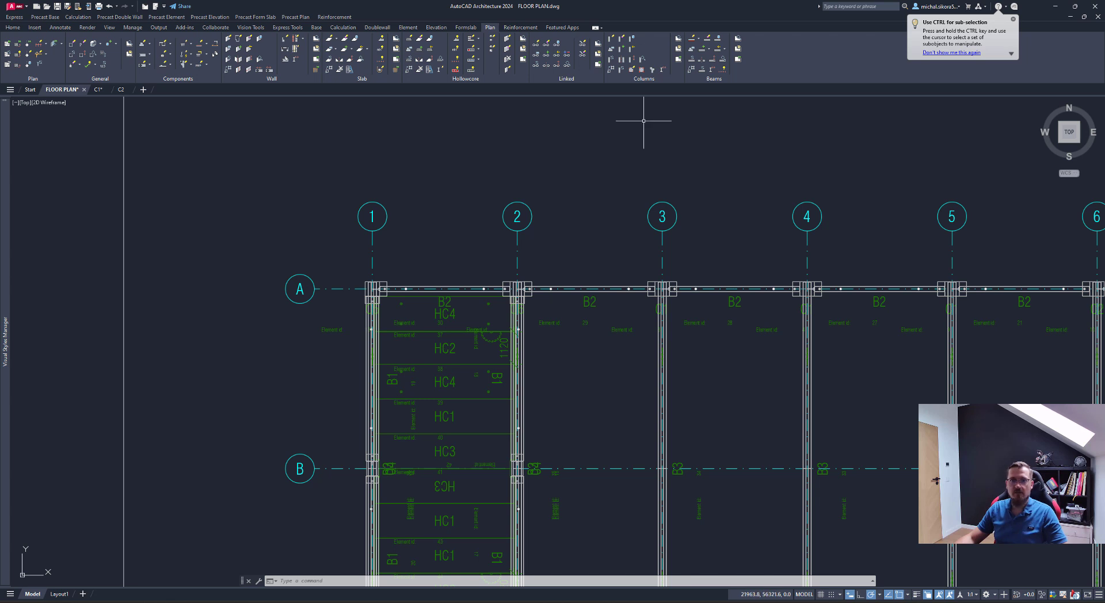
pyautogui.click(739, 63)
pyautogui.click(600, 290)
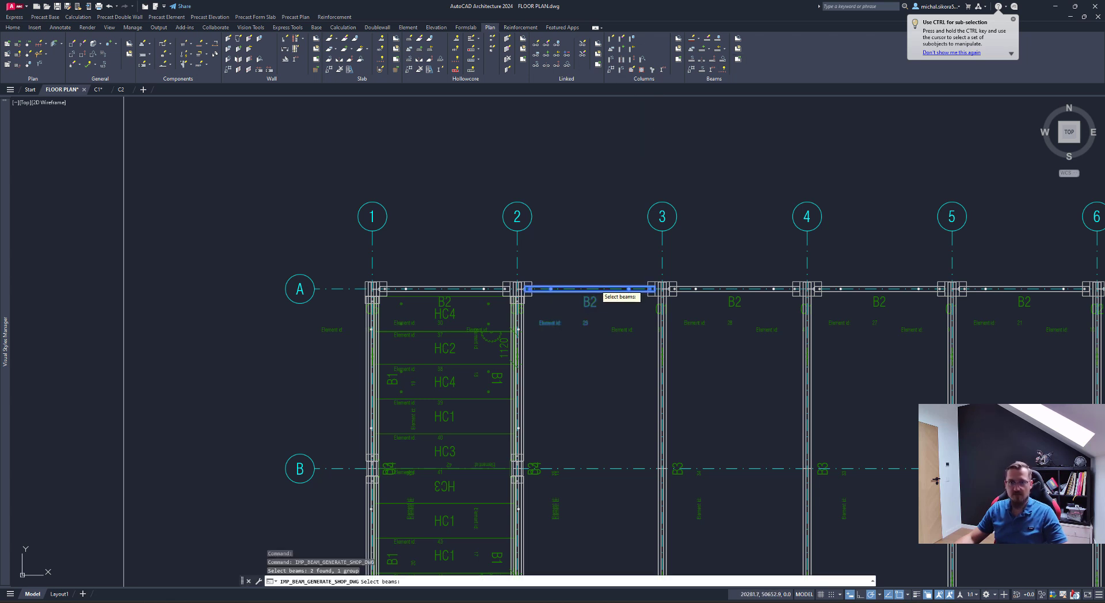
pyautogui.press('Return')
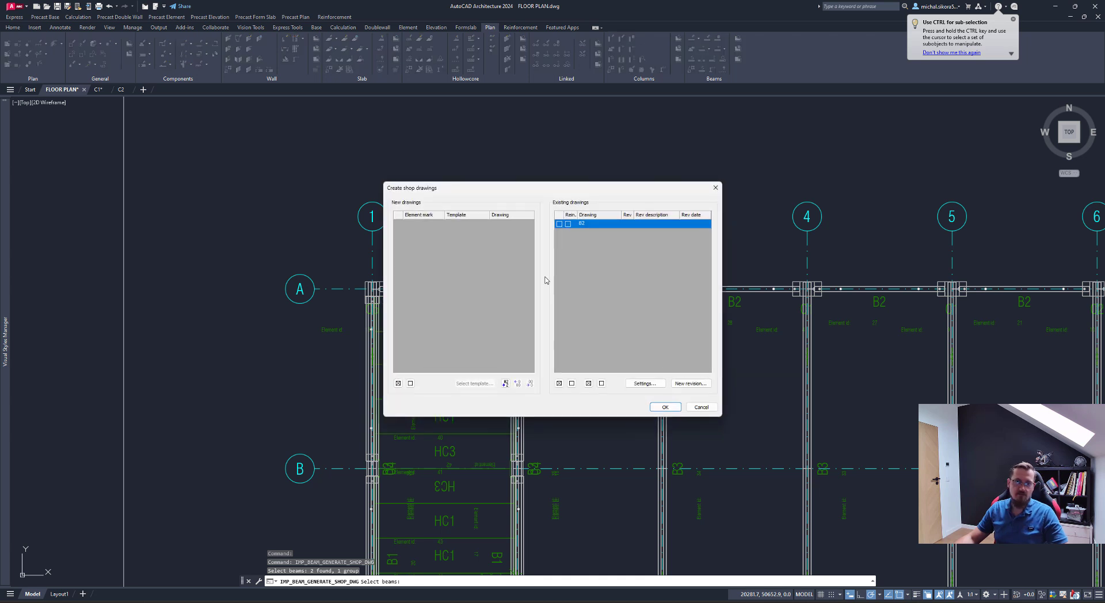
pyautogui.click(559, 224)
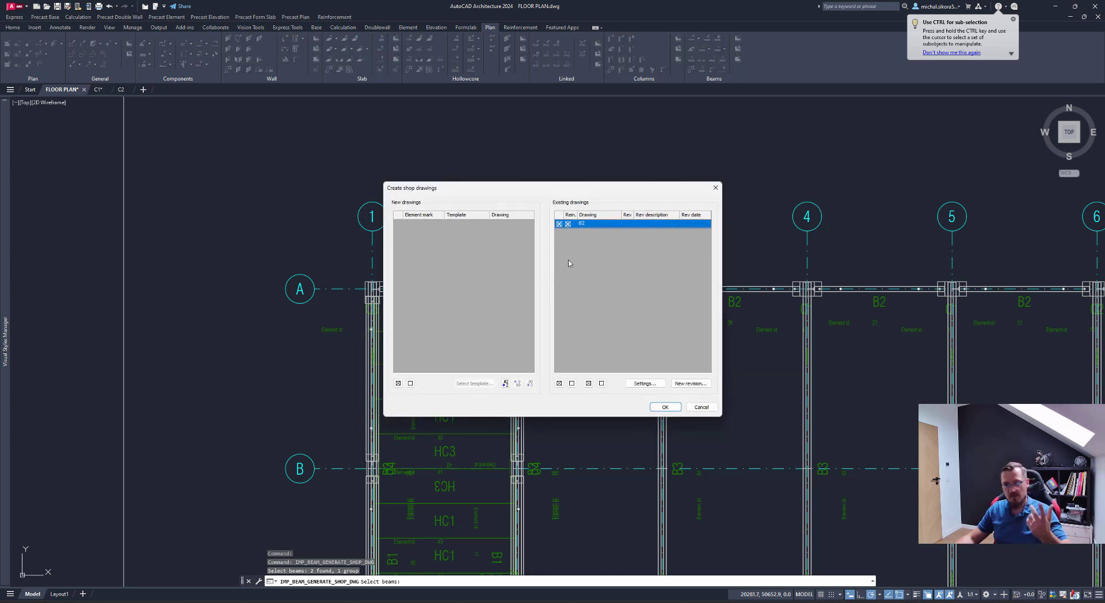
pyautogui.click(664, 408)
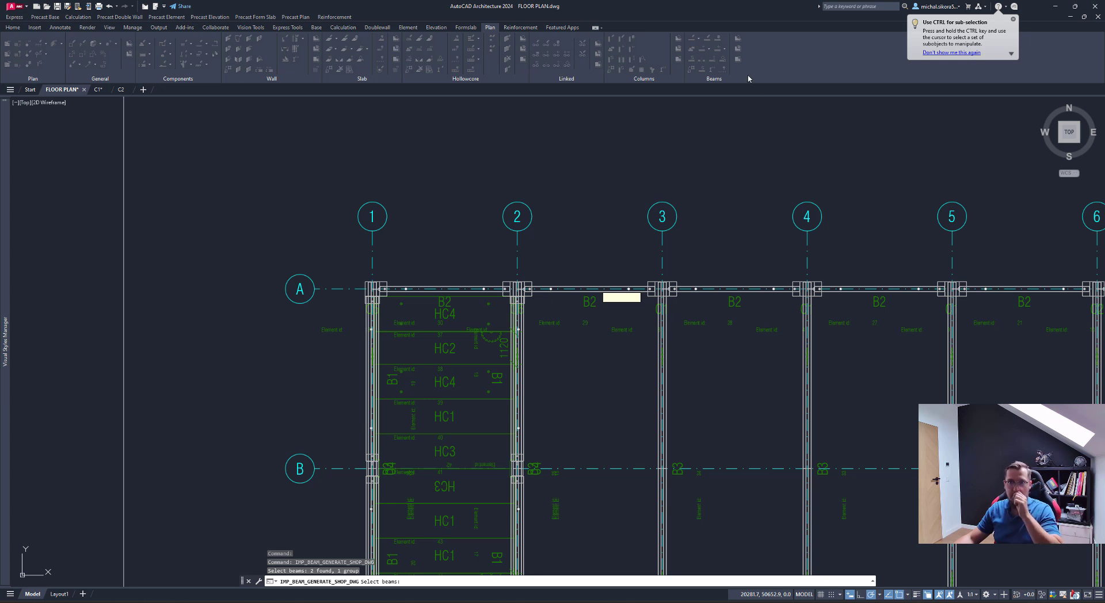
# - Open the shop drawing of the B2 beam on axis A and examine the end fixing holes and their dimensions in the elevation
pyautogui.click(737, 48)
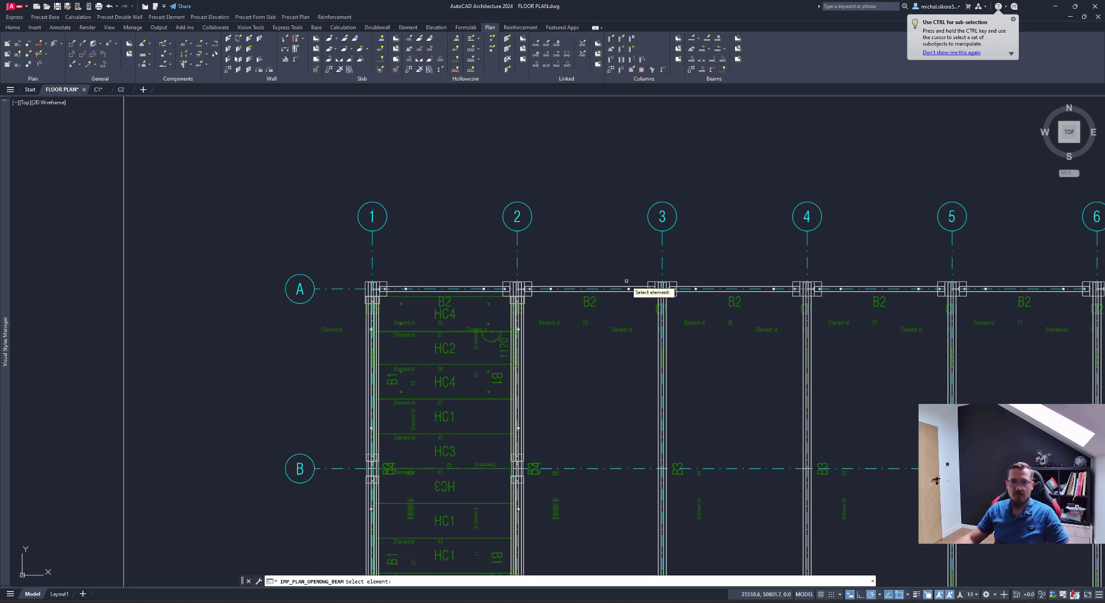
pyautogui.click(582, 286)
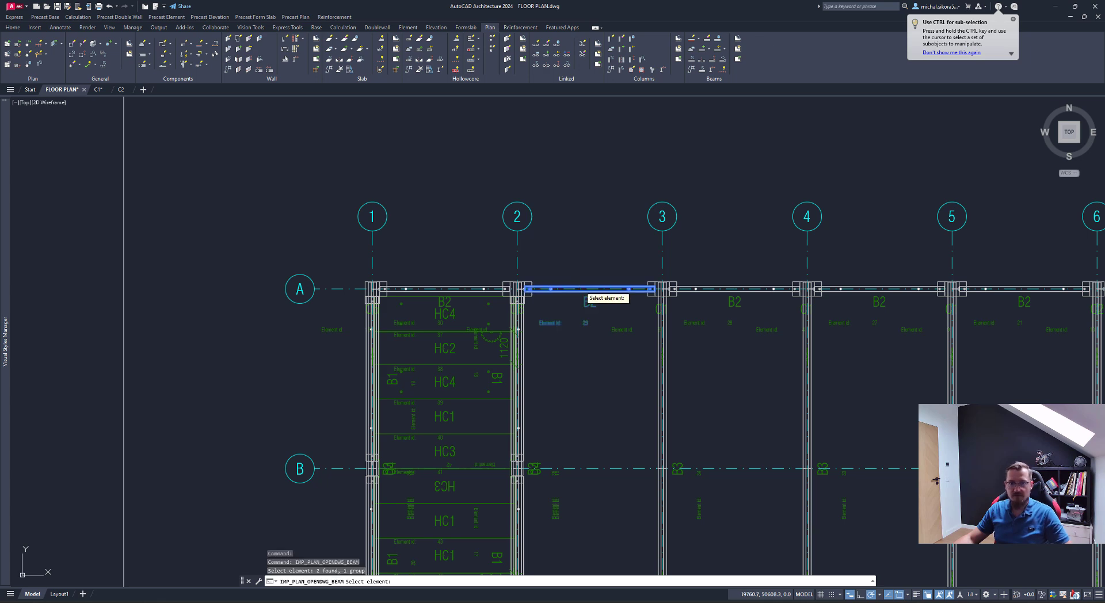
pyautogui.press('Return')
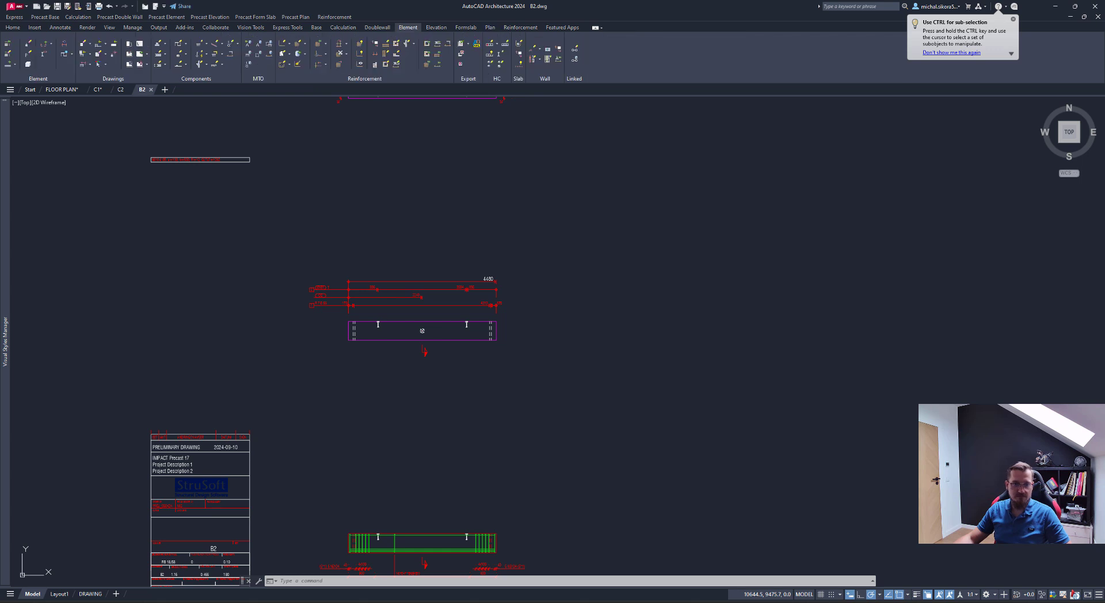
pyautogui.scroll(5, 339, 322)
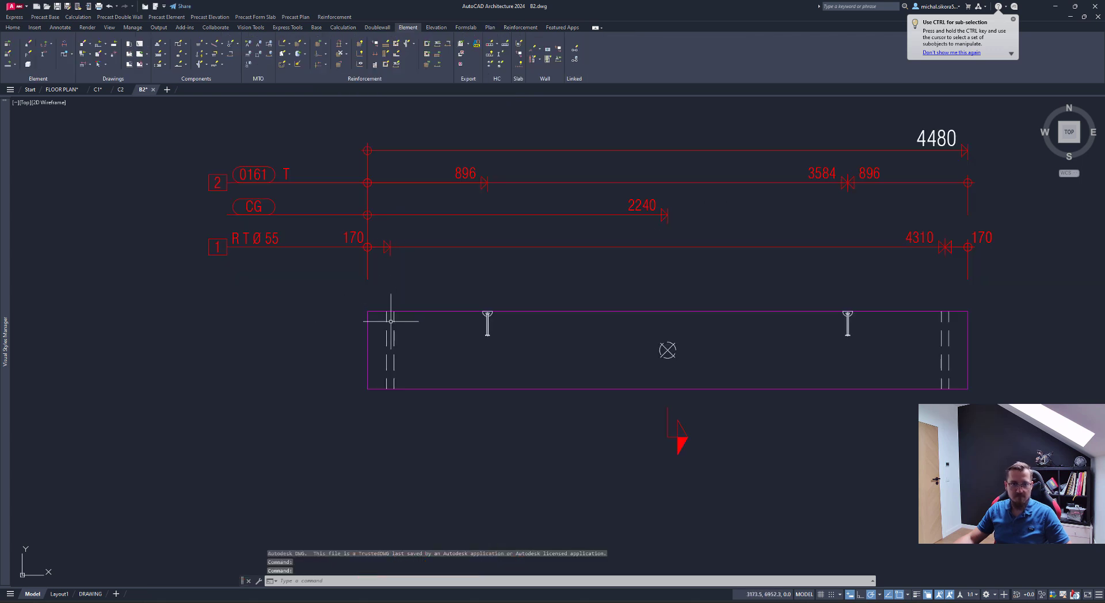
pyautogui.scroll(-5, 940, 364)
pyautogui.moveTo(903, 426); pyautogui.dragTo(738, 289, button='middle')
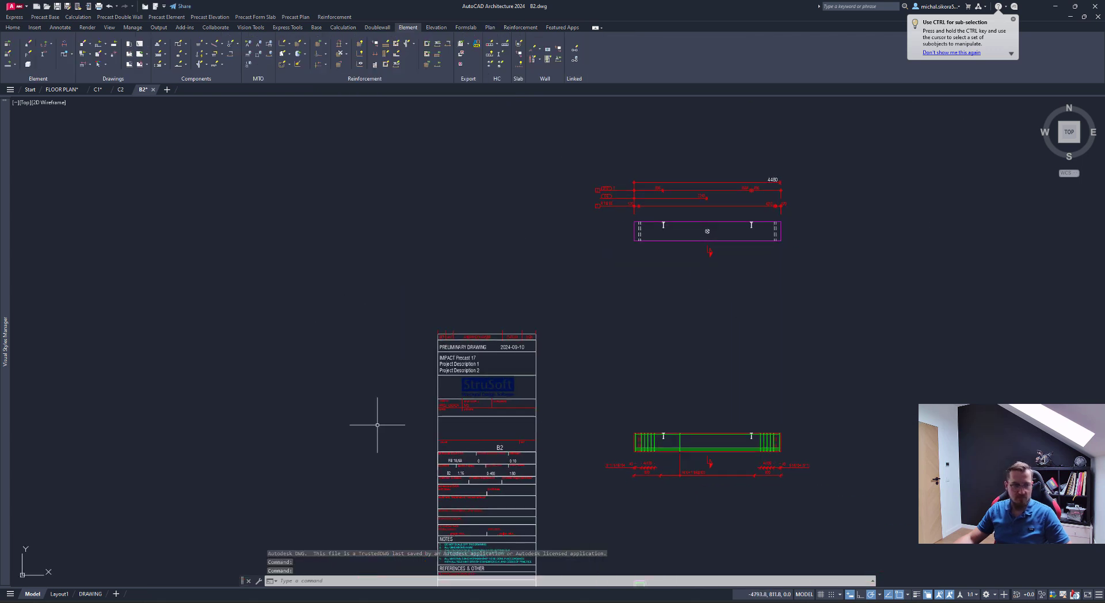
# - Examine the B2 sheet in the DRAWING layout, including the top view, hole dimensions, reinforcement view and cross-section
pyautogui.click(90, 594)
pyautogui.scroll(-2, 559, 410)
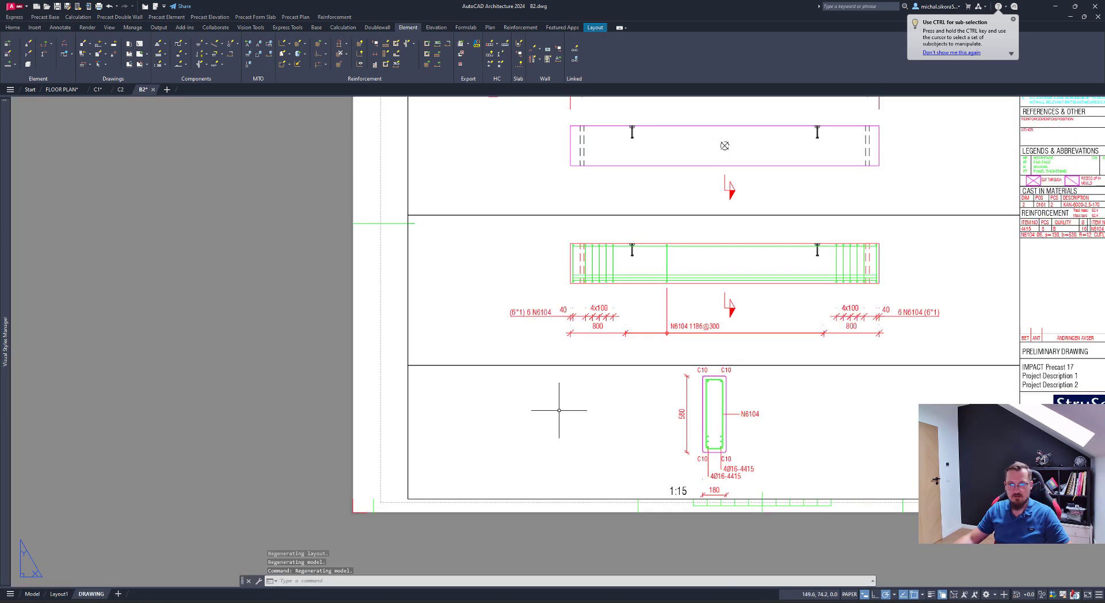
pyautogui.scroll(-2, 559, 410)
pyautogui.moveTo(726, 339); pyautogui.dragTo(636, 381, button='middle')
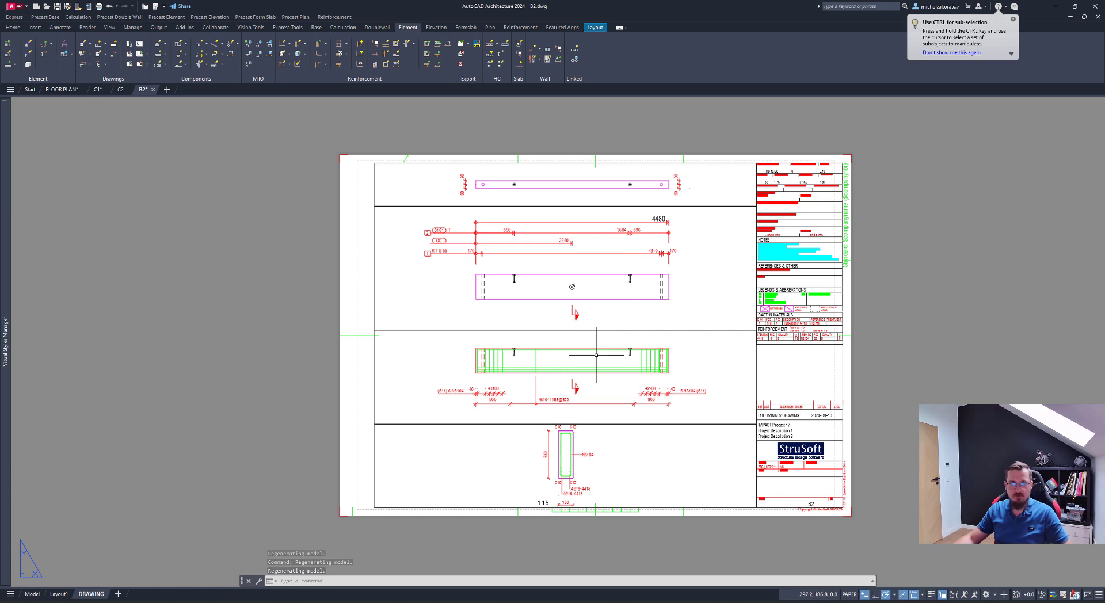
pyautogui.scroll(5, 662, 182)
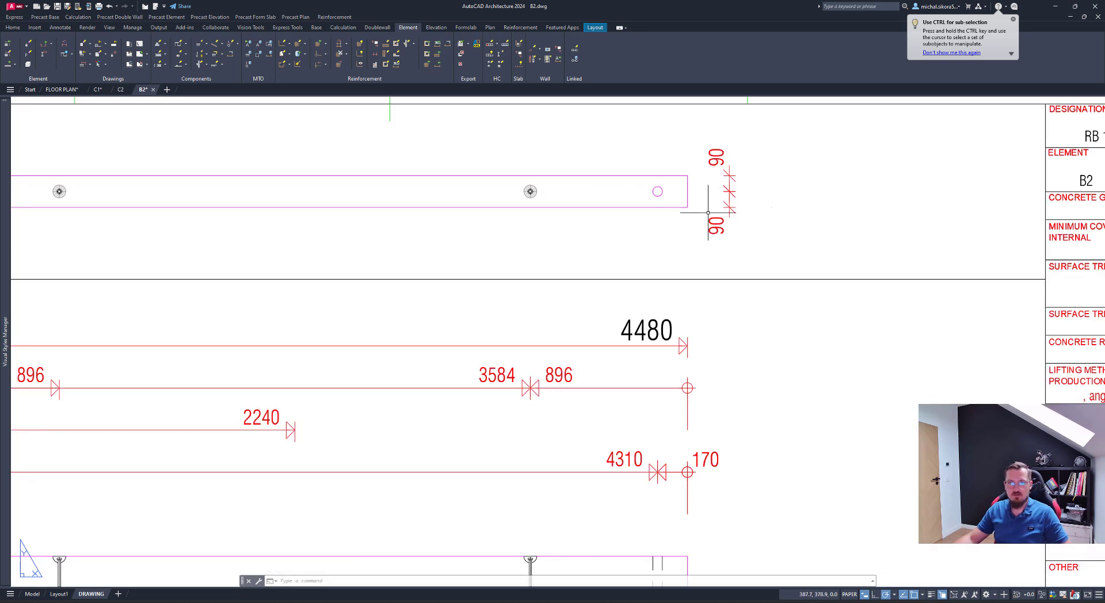
pyautogui.scroll(-5, 725, 188)
pyautogui.moveTo(577, 351); pyautogui.dragTo(531, 328, button='middle')
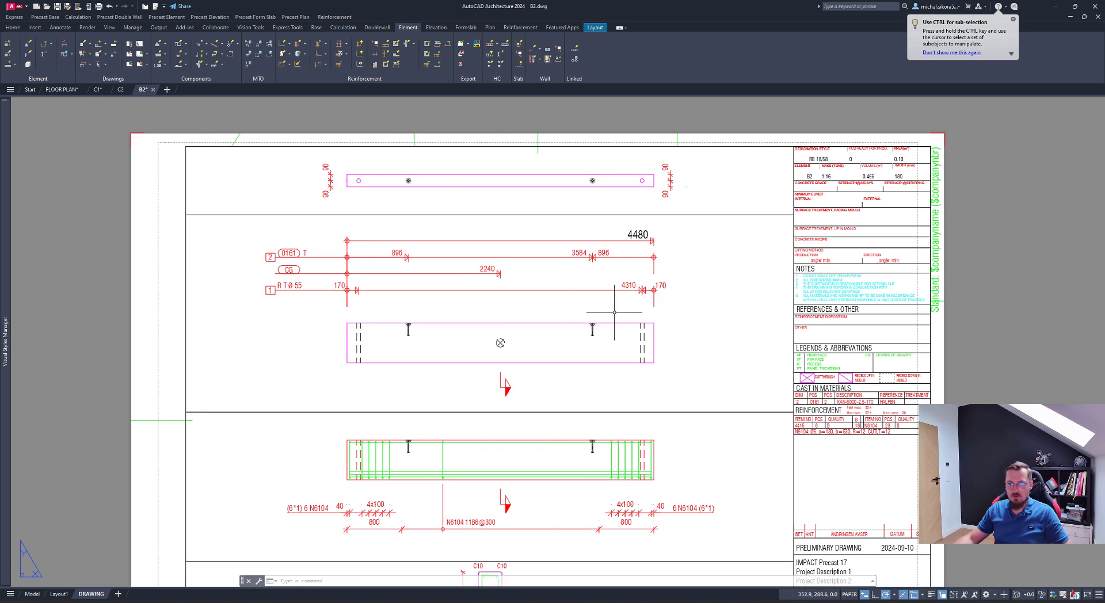